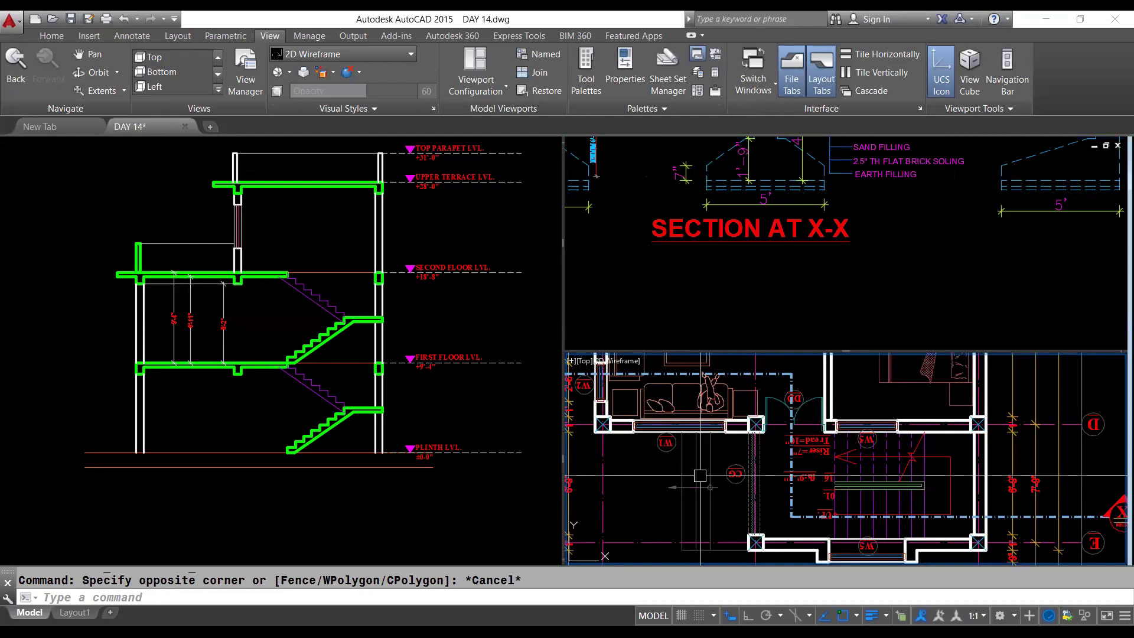
Step: Pan the floor plan up to bring the kitchen and toilet into view
middle_click_drag(644, 473, 673, 524)
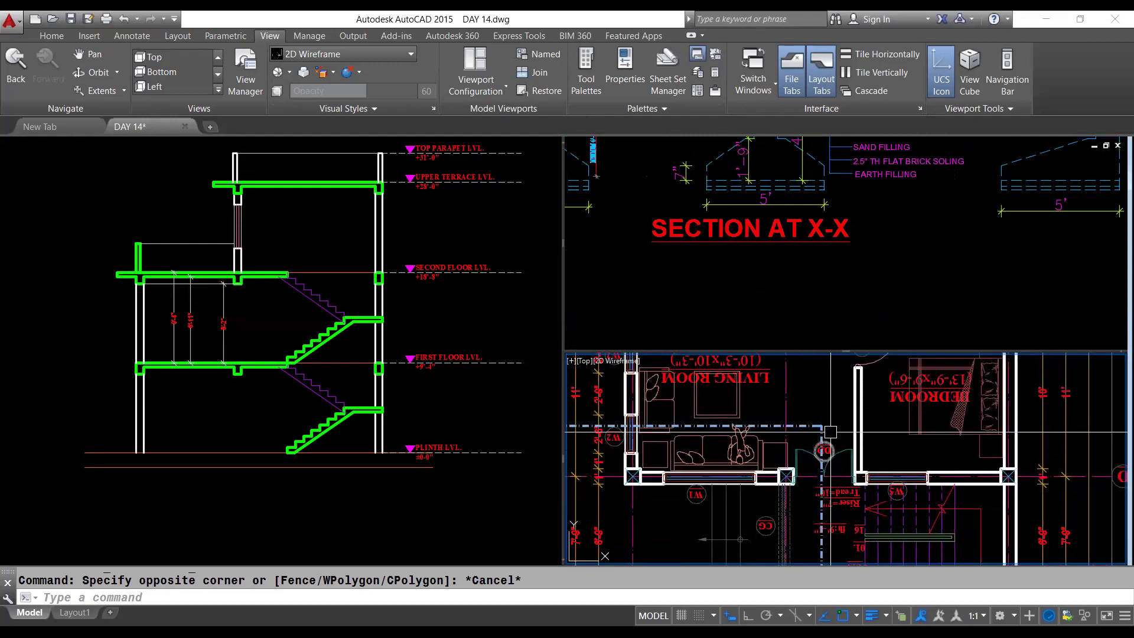
middle_click_drag(748, 426, 764, 512)
middle_click_drag(827, 378, 800, 479)
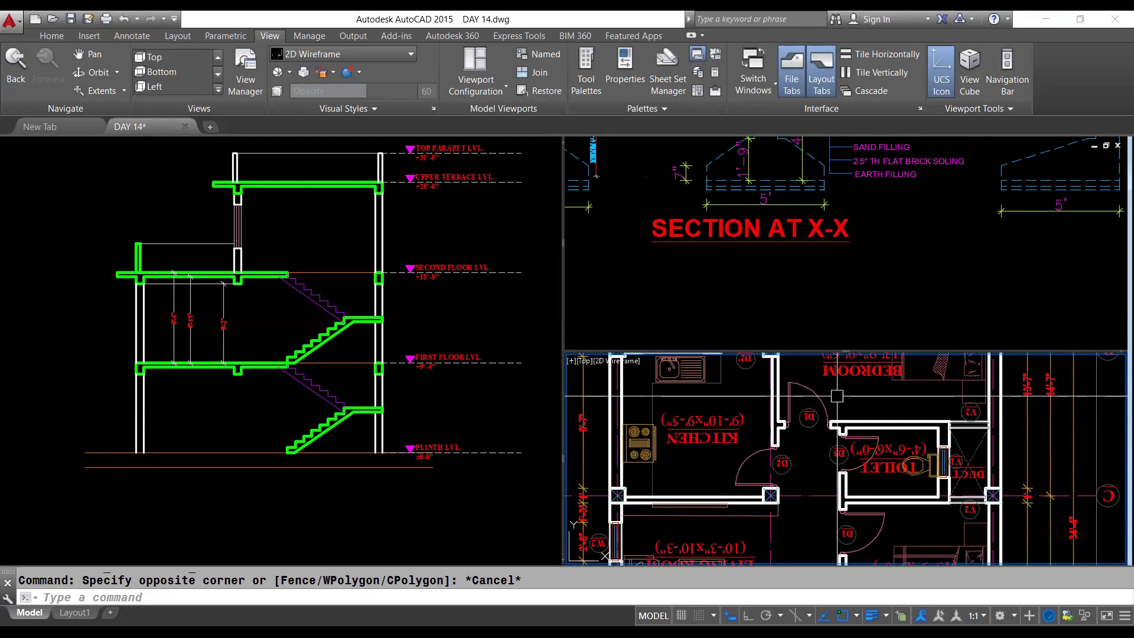
key("ctrl+r")
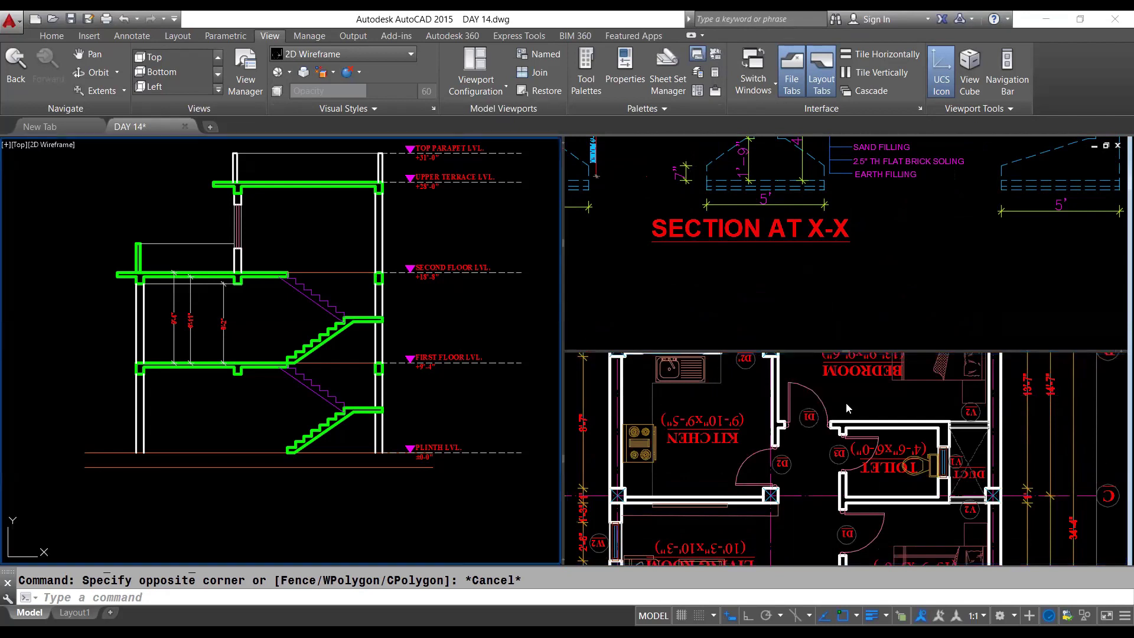
left_click(846, 408)
scroll(811, 440, "up", 2)
Step: Draw a vertical construction line (XL, Ver) through the kitchen door jamb
type("x")
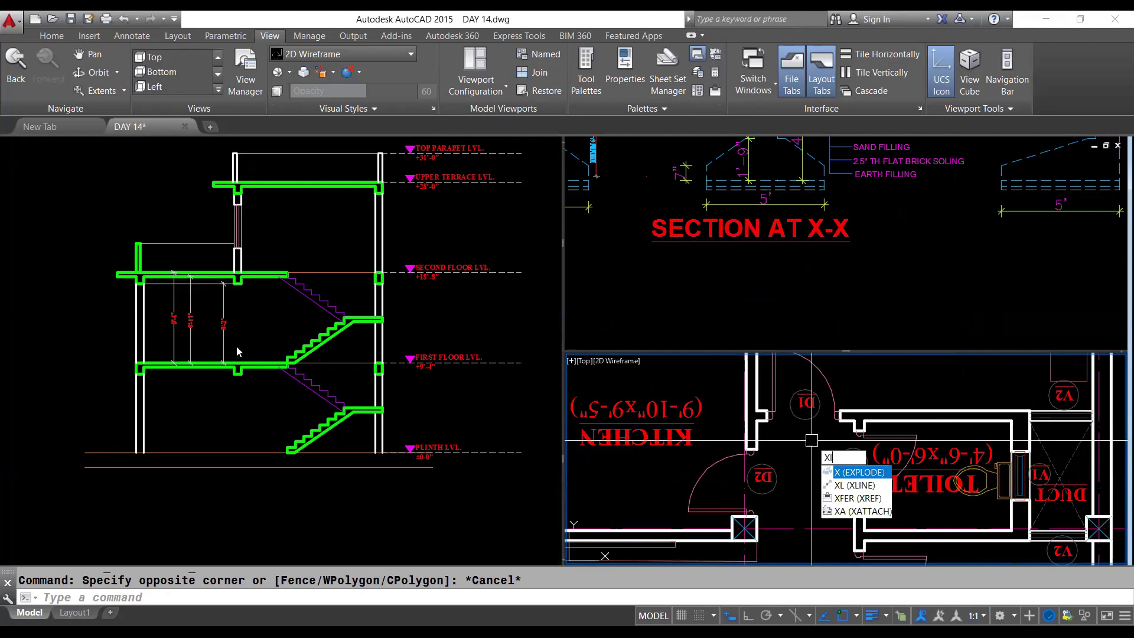
key("Return")
type("v")
key("Return")
scroll(773, 423, "up", 4)
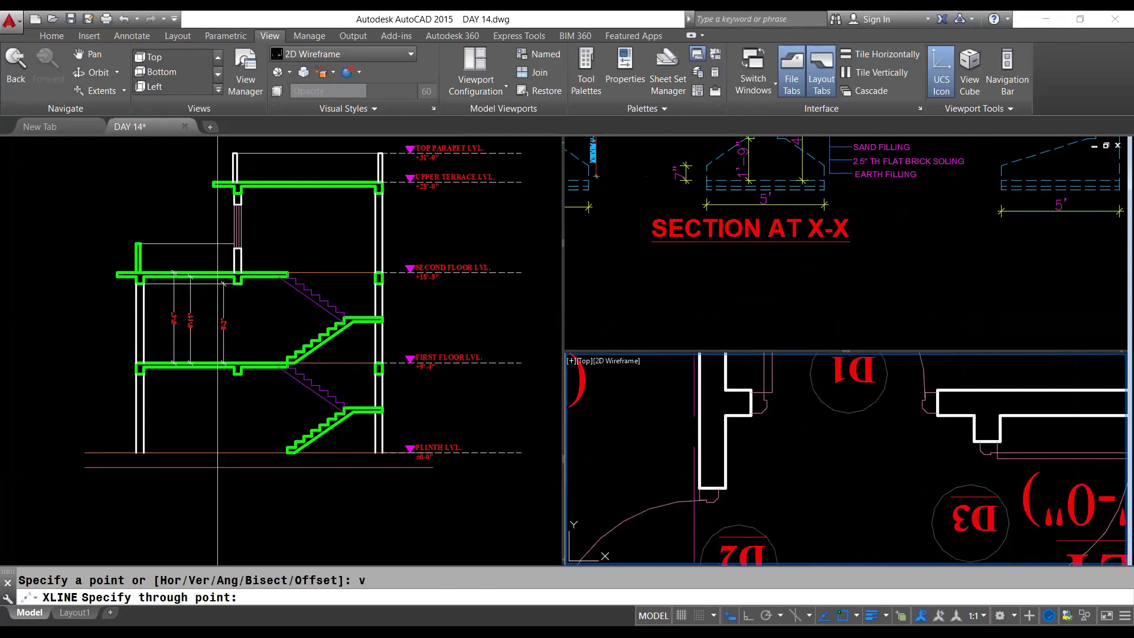
key("Escape")
scroll(272, 375, "up", 2)
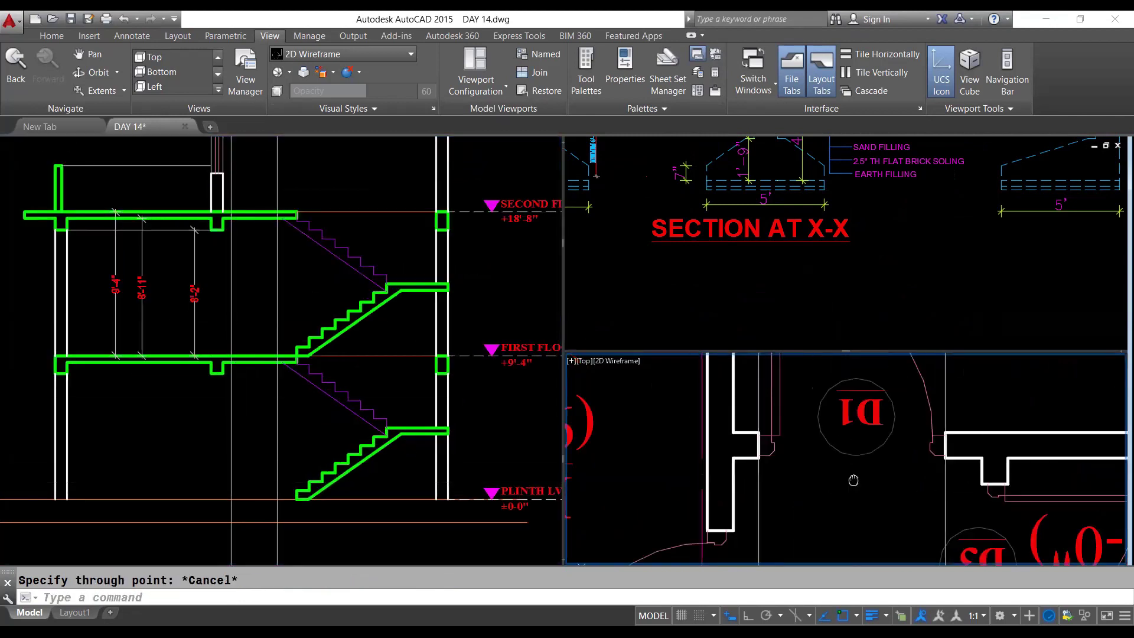
Step: Center the kitchen door in the plan, then zoom into the section's ground floor
middle_click_drag(844, 422, 853, 486)
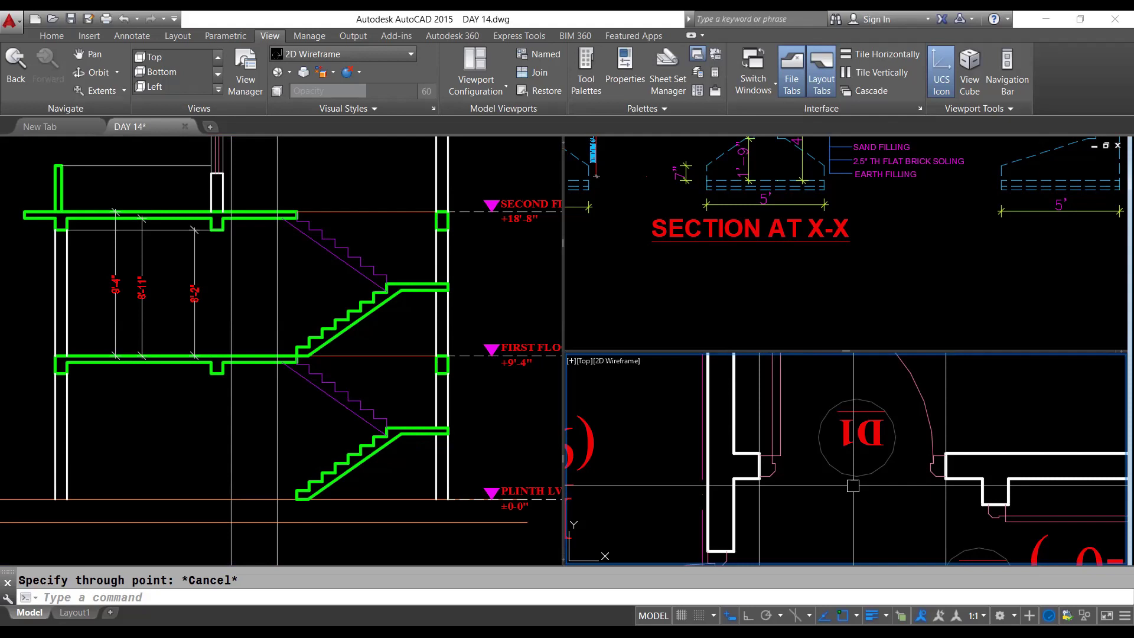
left_click(260, 457)
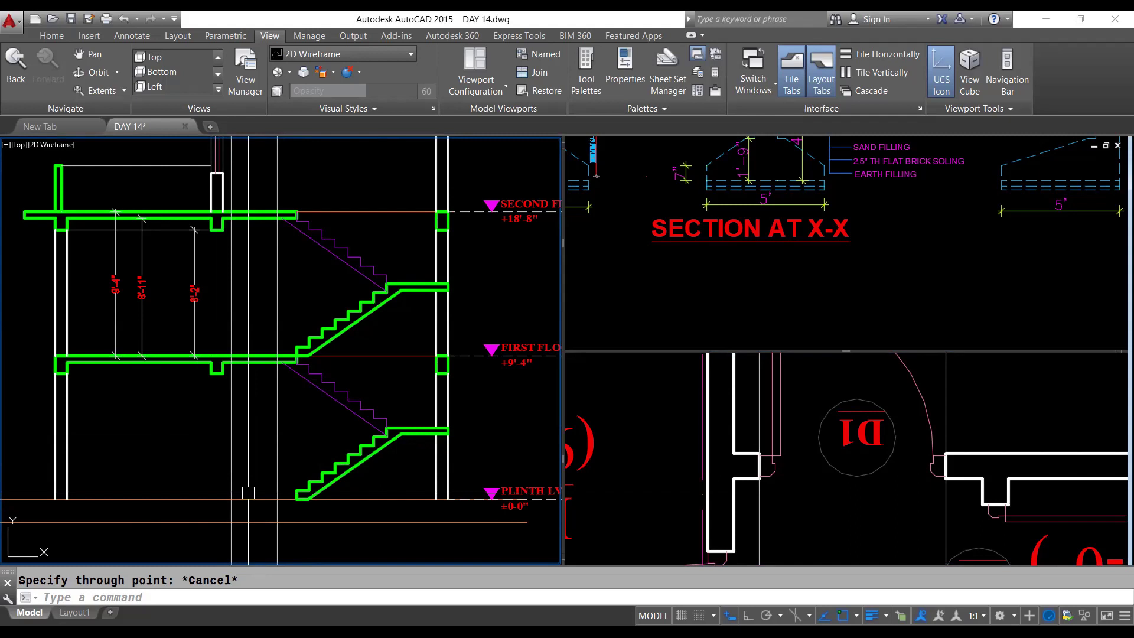
scroll(267, 472, "up", 2)
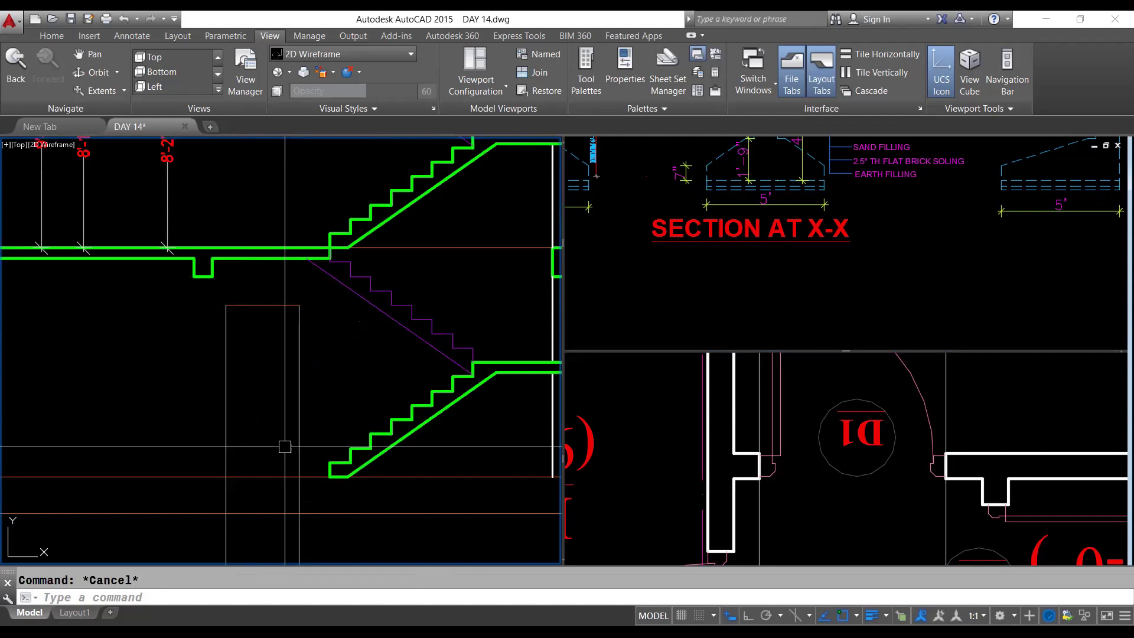
Step: Join the three door lines into one polyline and offset it inward as a frame
left_click(285, 447)
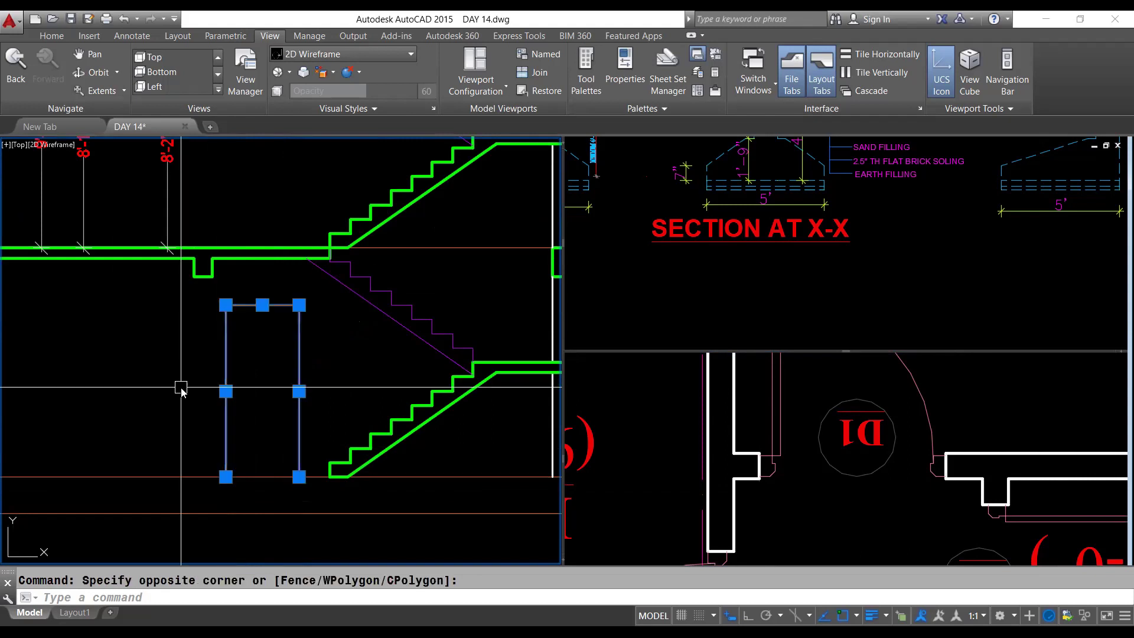
left_click(181, 387)
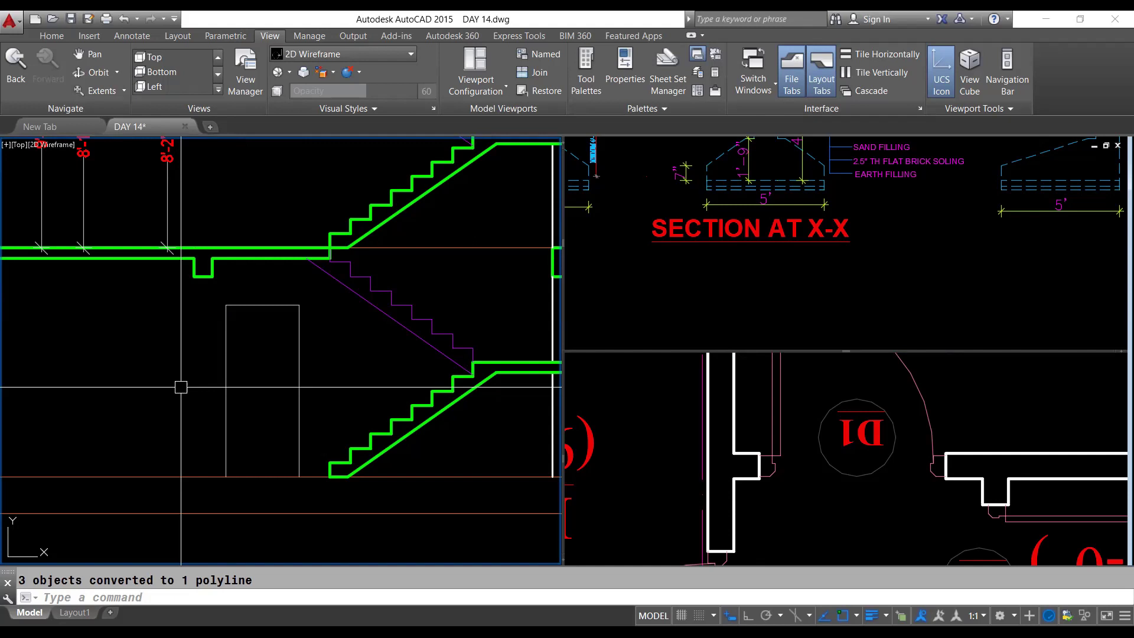
left_click(738, 484)
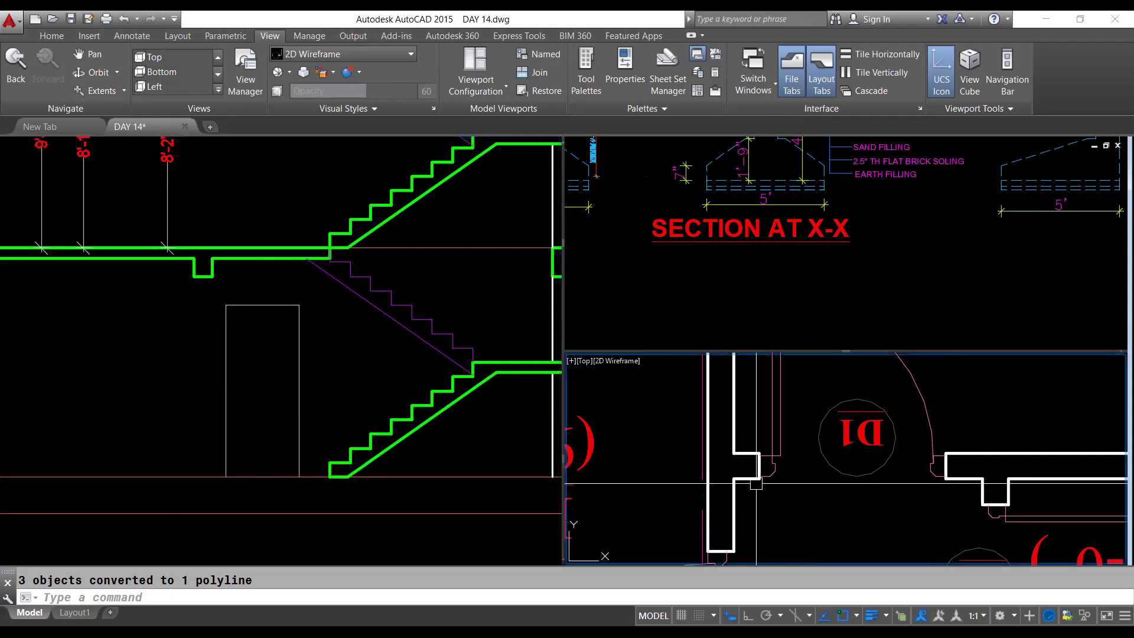
left_click(248, 366)
left_click(266, 285)
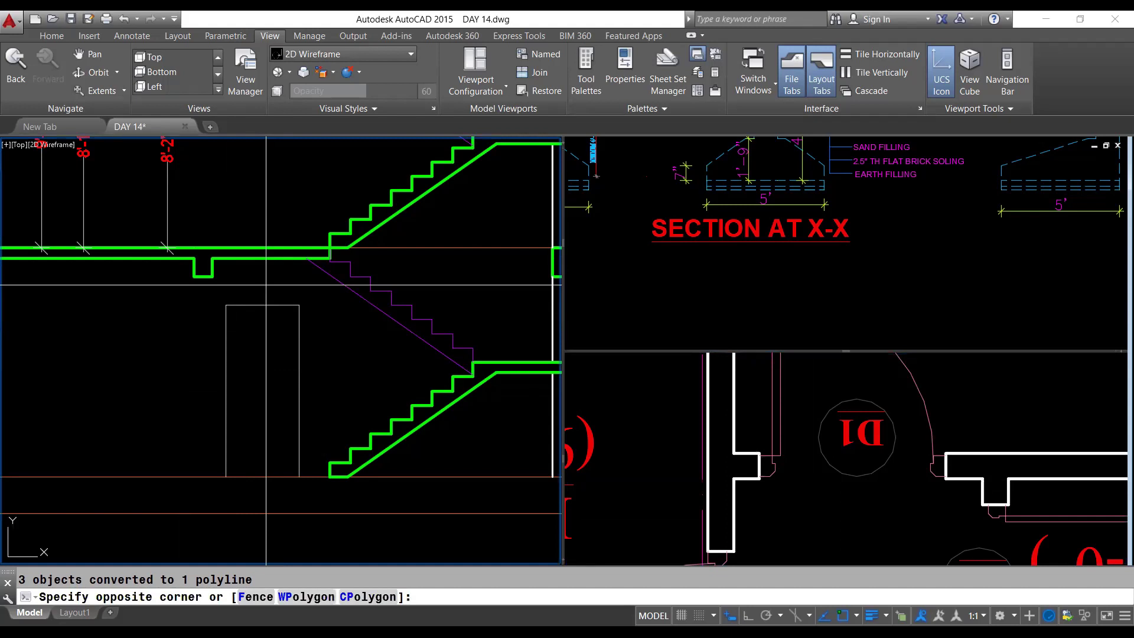
key("Escape")
scroll(257, 309, "up", 2)
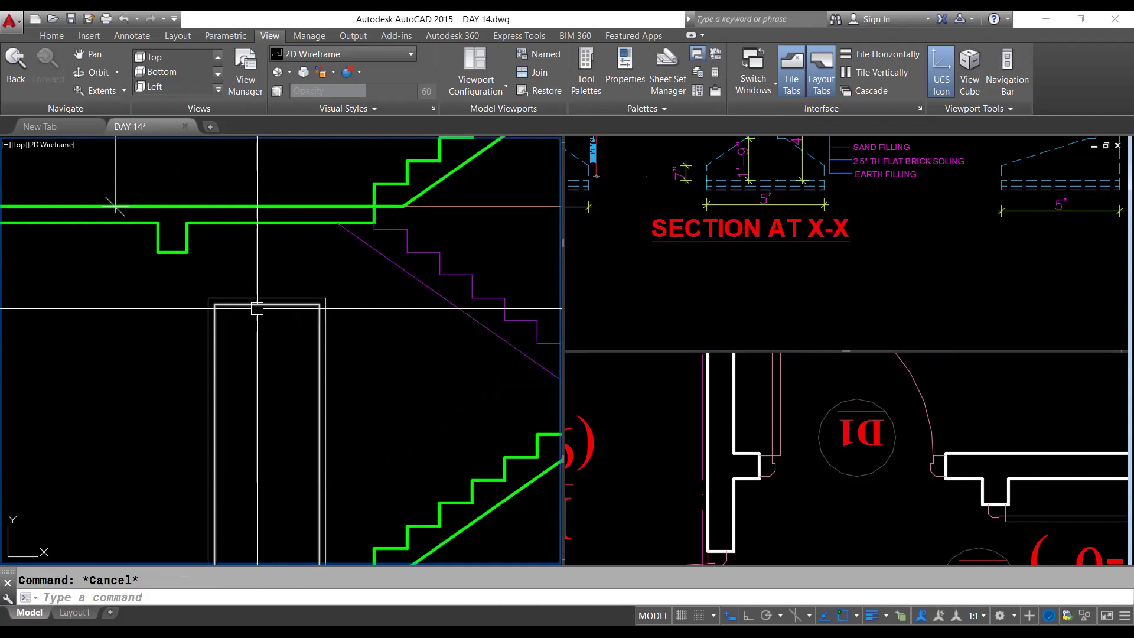
left_click(256, 308)
scroll(257, 308, "up", 2)
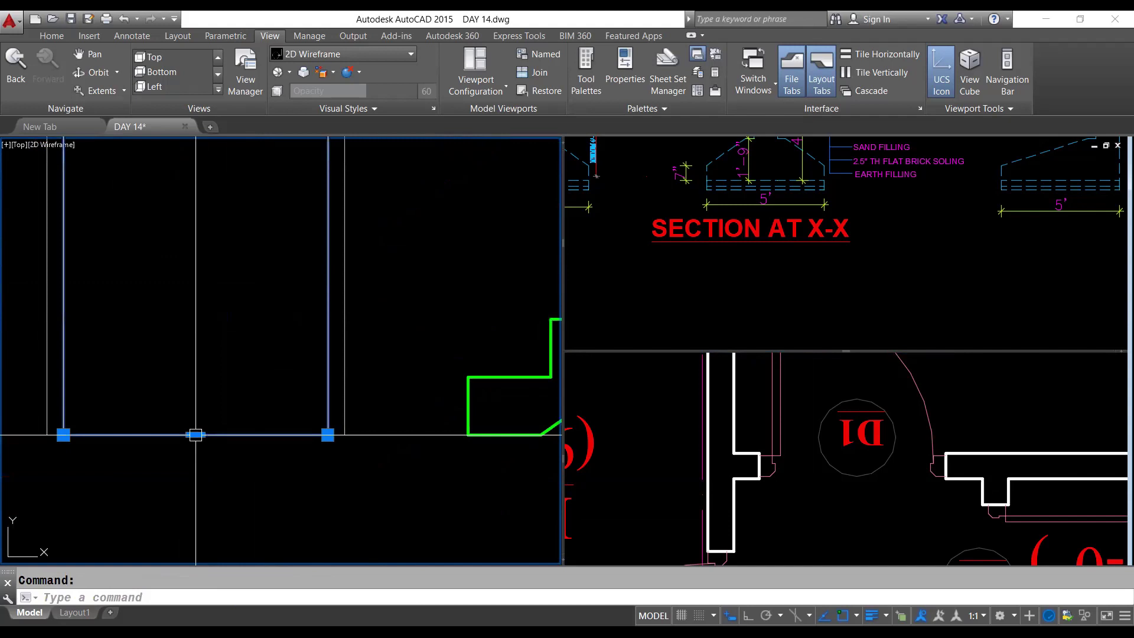
Step: Stretch the inner frame edge vertically by 1/4 inch with Ortho on
left_click(196, 434)
key("F8")
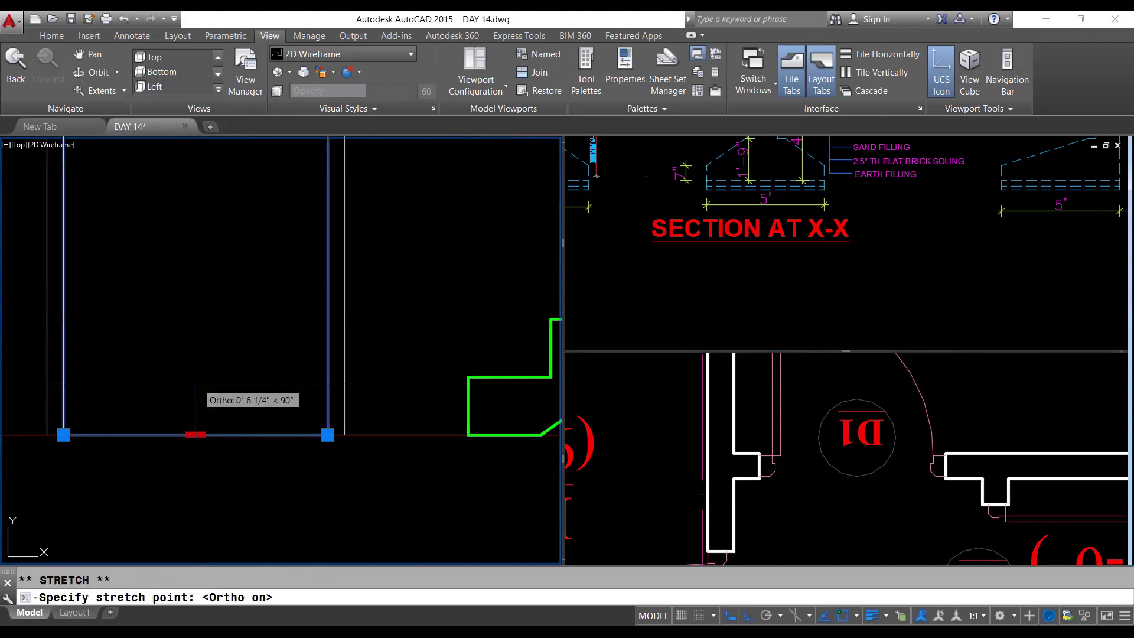
type("1/4")
key("Return")
scroll(238, 445, "up", 3)
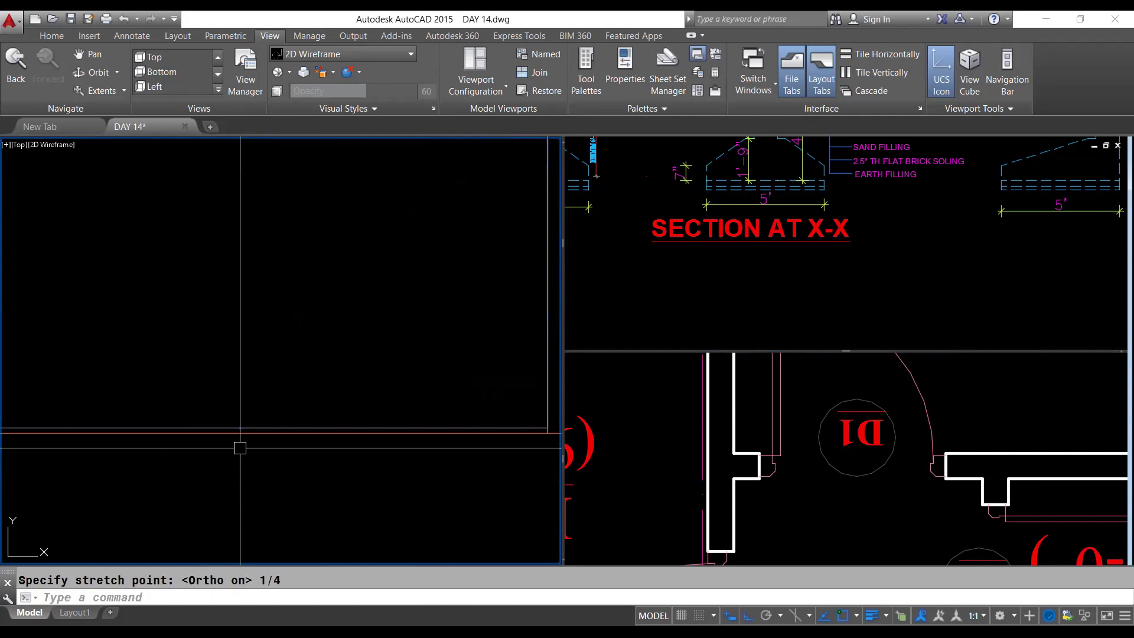
key("Escape")
scroll(251, 443, "down", 3)
scroll(327, 442, "down", 5)
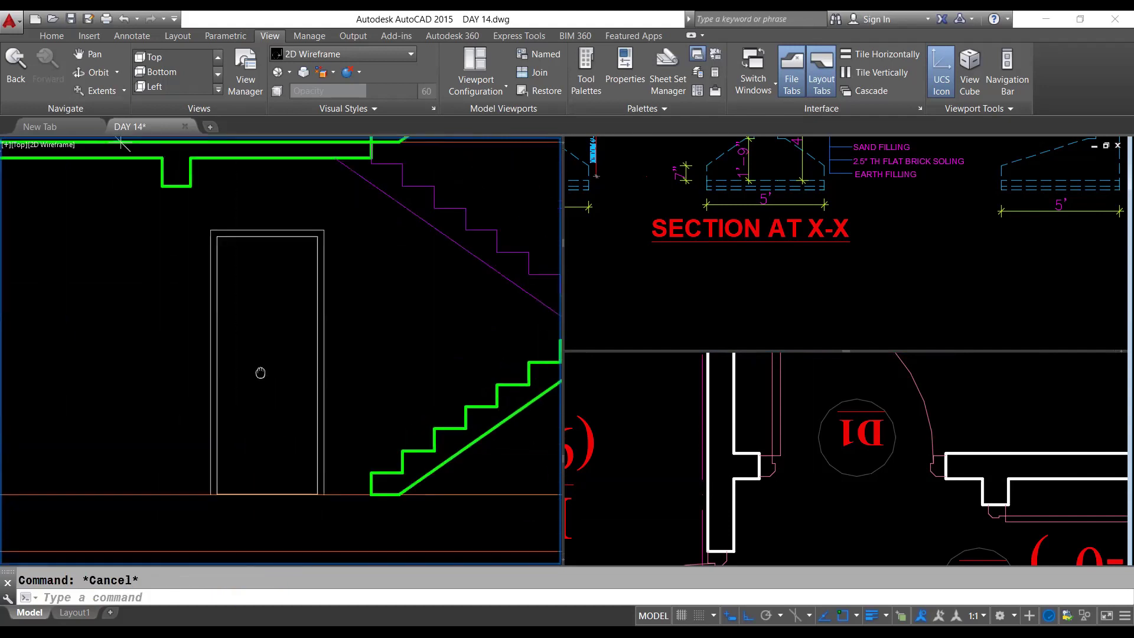
Step: Move the whole door outline onto the furniture layer
left_click(370, 308)
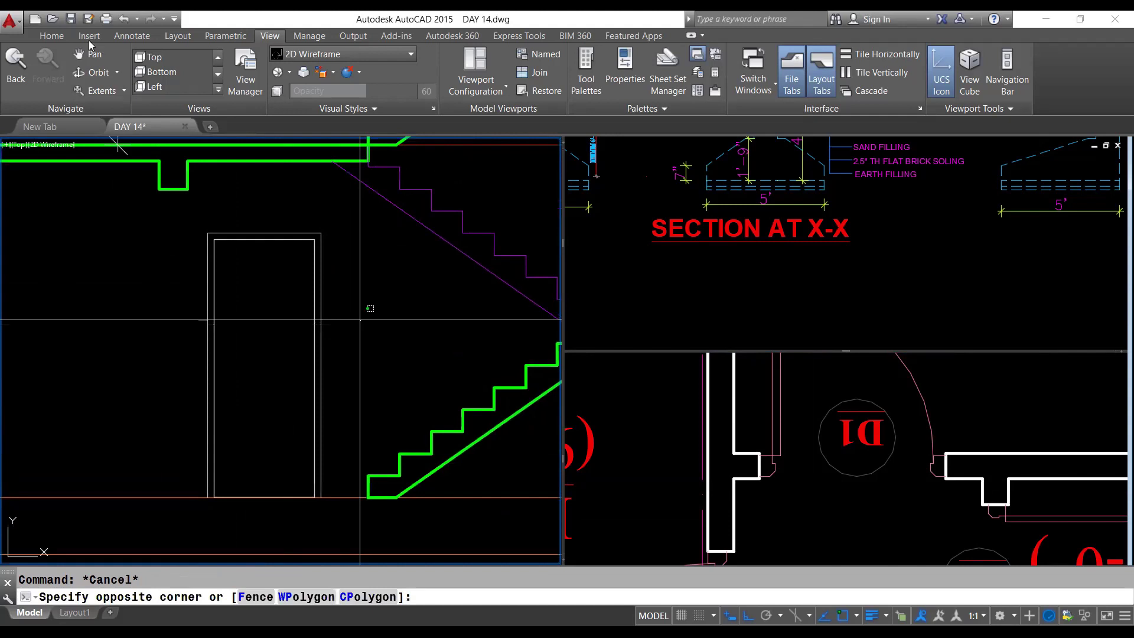
left_click(177, 224)
scroll(544, 56, "up", 5)
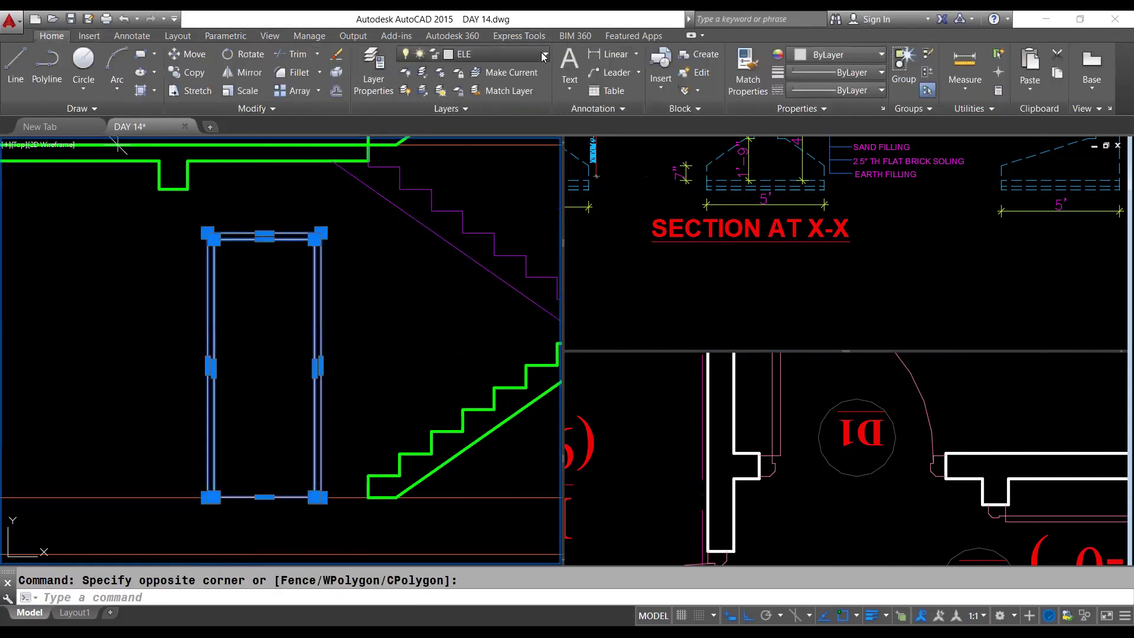
left_click(543, 56)
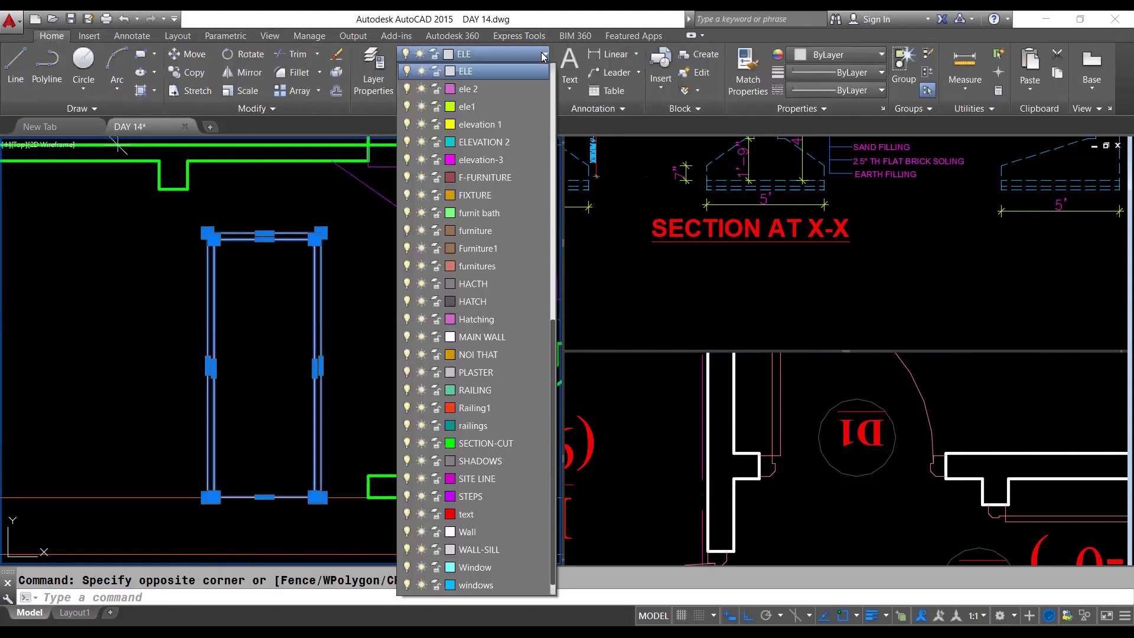
left_click(471, 230)
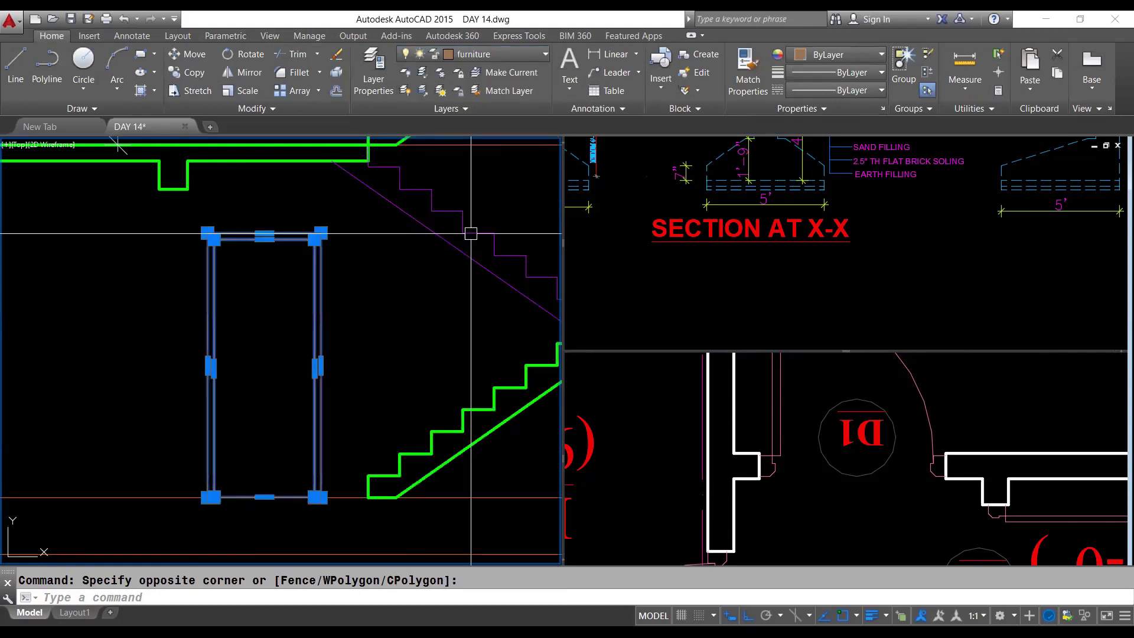
key("Escape")
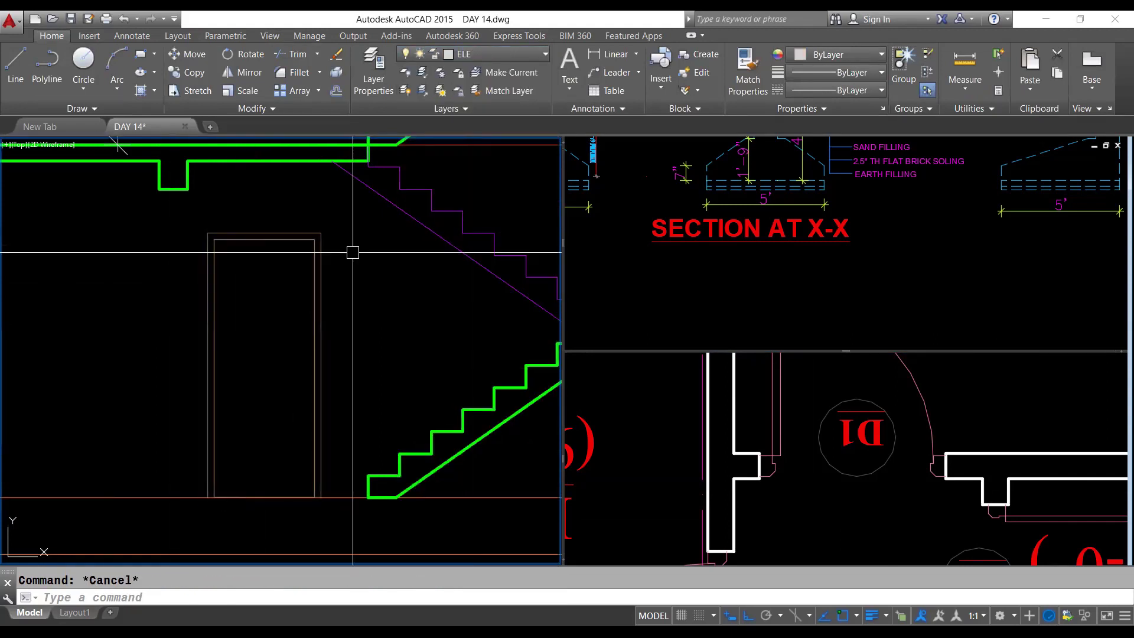
middle_click_drag(366, 363, 341, 392)
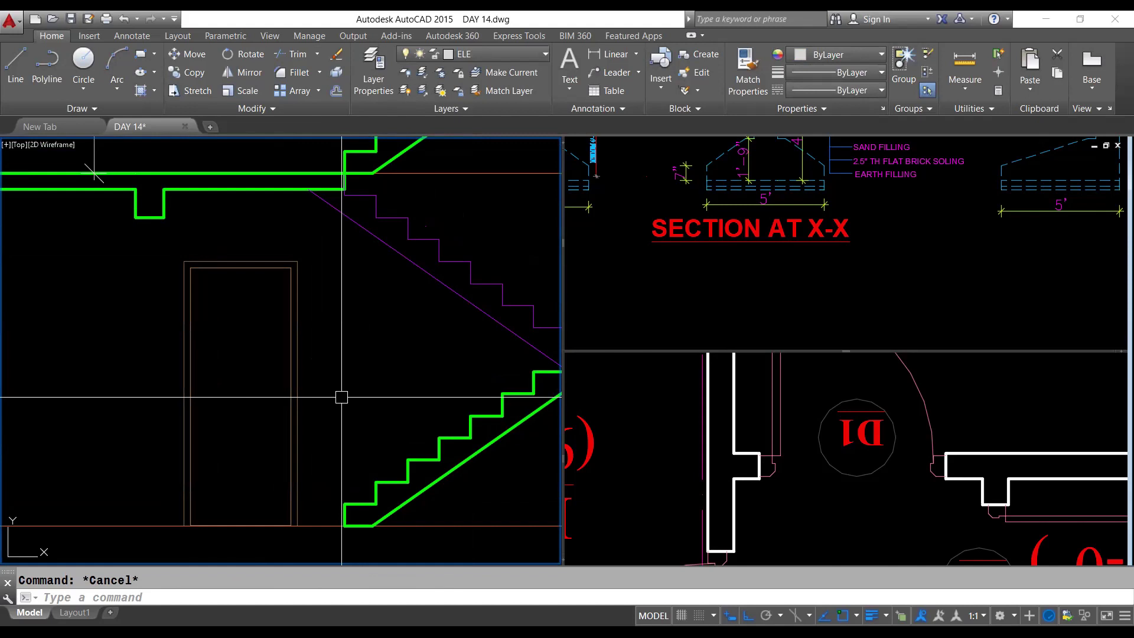
Step: Pan the plan to the kitchen door and return to the section's door
left_click(911, 524)
scroll(924, 472, "down", 2)
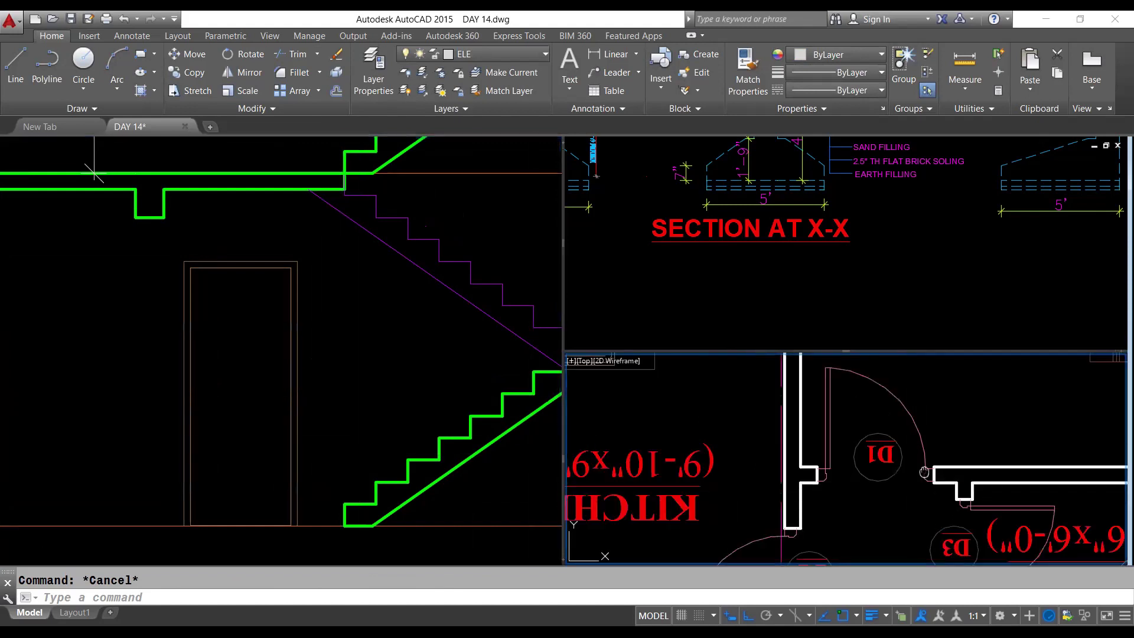
middle_click_drag(924, 473, 924, 502)
scroll(282, 458, "up", 2)
left_click(270, 444)
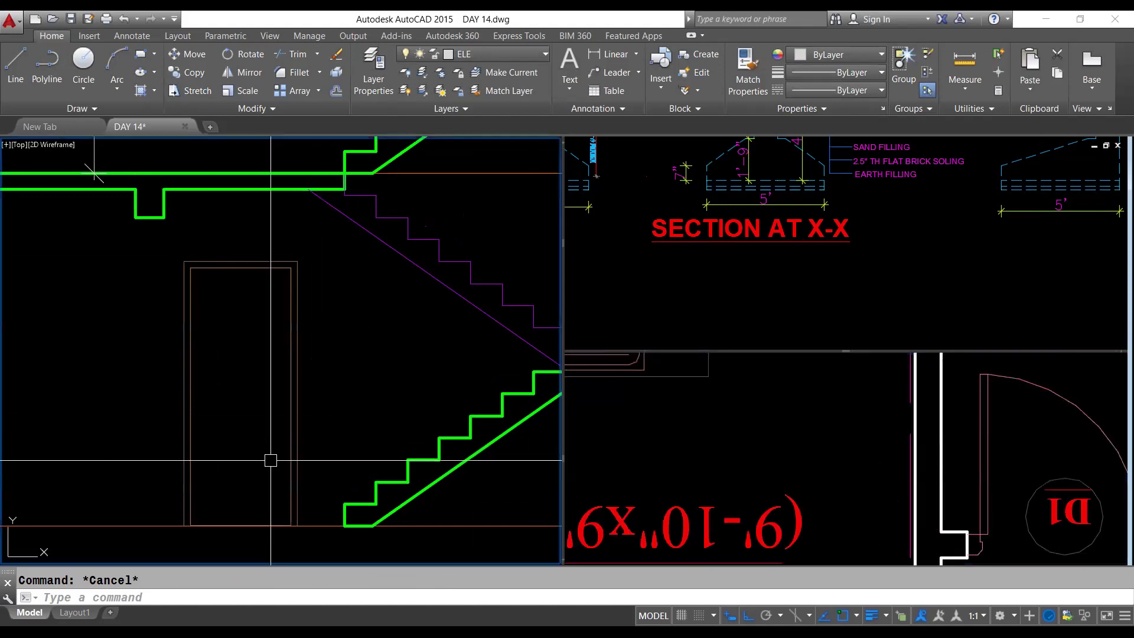
left_click(267, 523)
key("Escape")
Step: Select the ground line under the door and start, then cancel, an offset
left_click(317, 526)
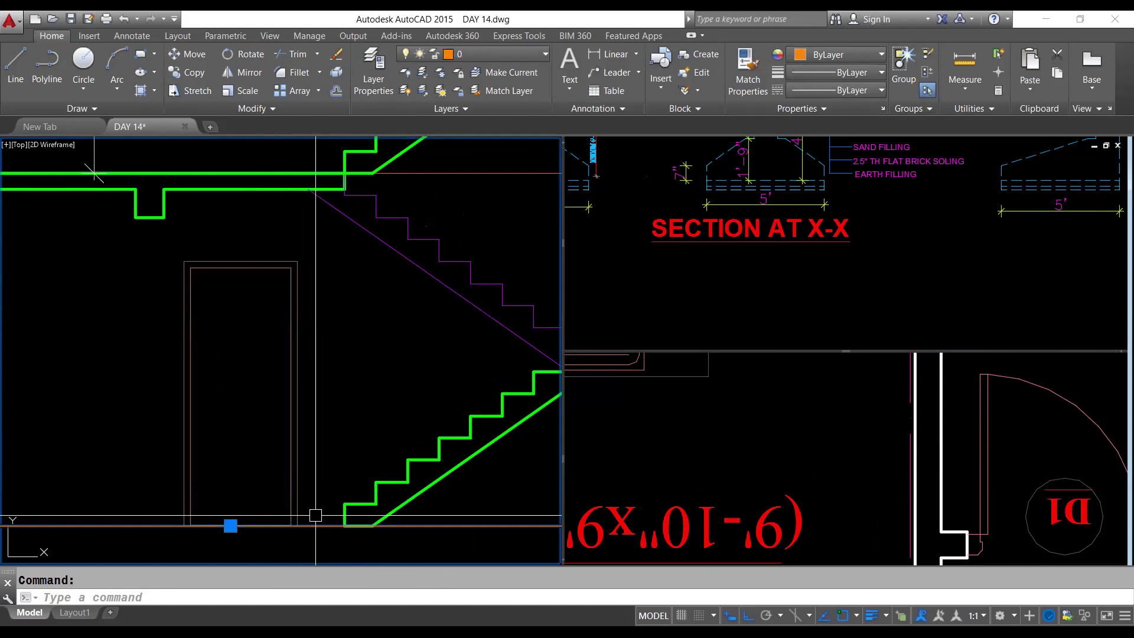
type("o")
key("Return")
key("Escape")
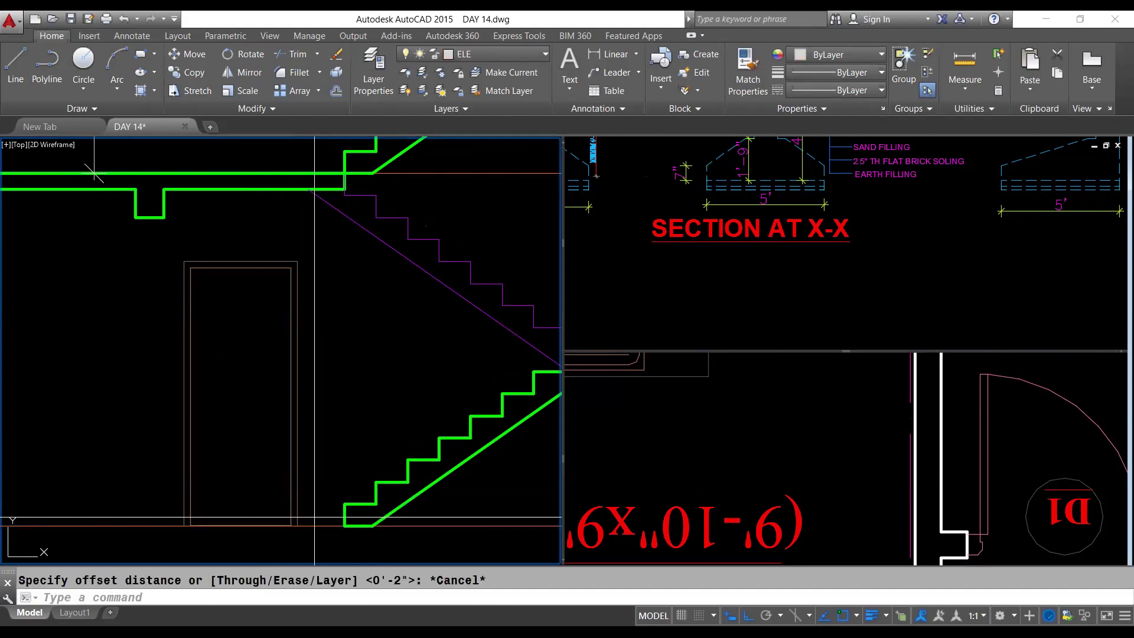
left_click(314, 521)
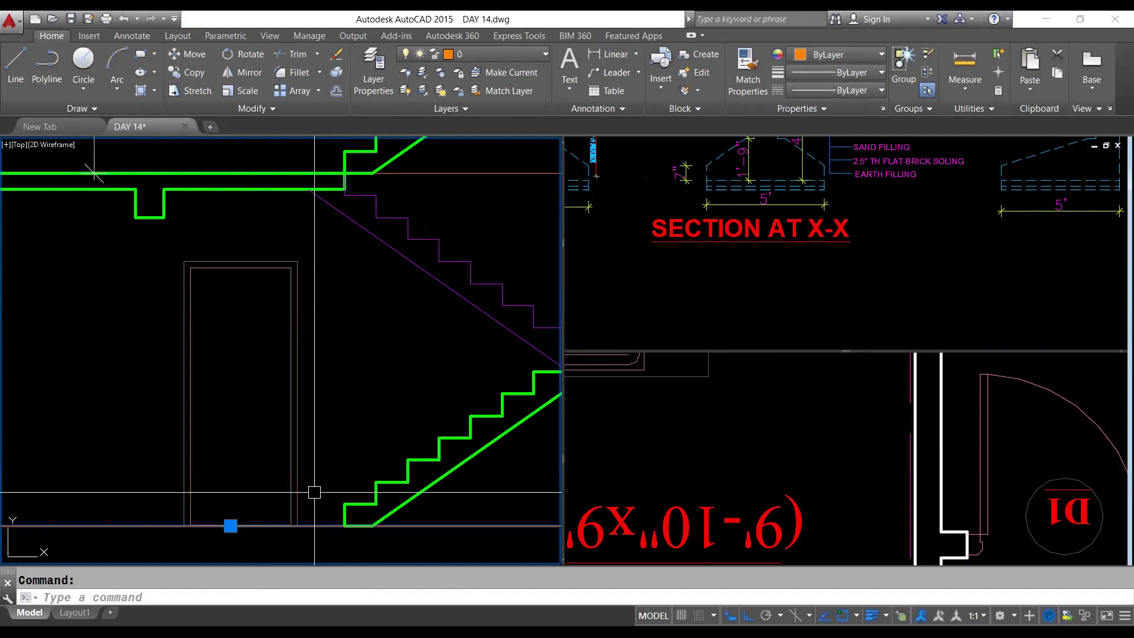
scroll(314, 491, "up", 5)
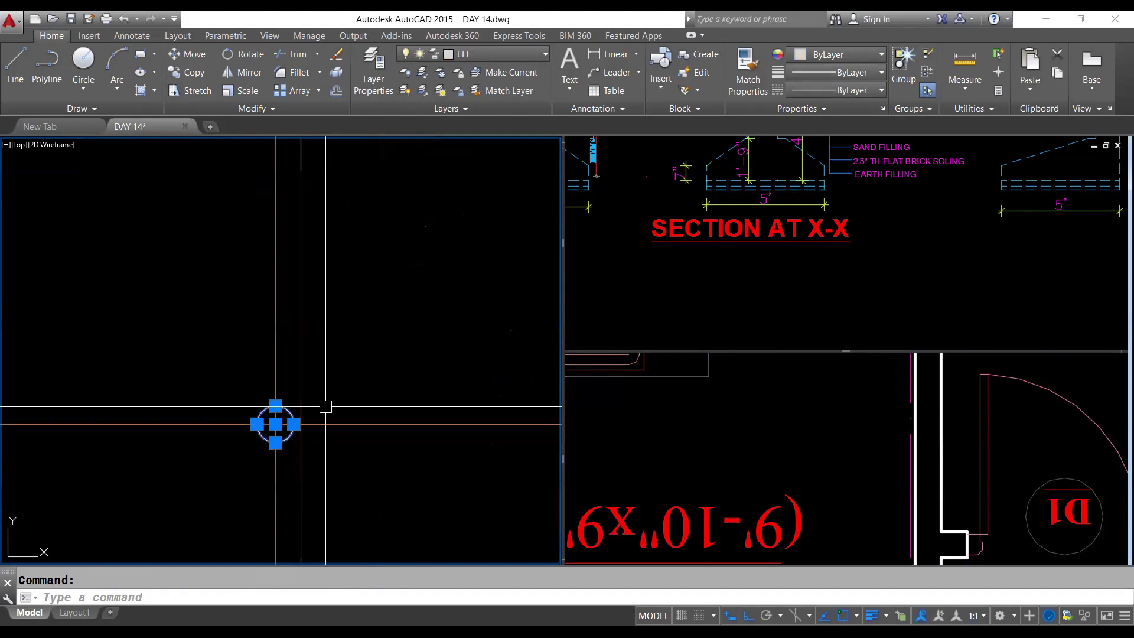
key("Escape")
Step: Delete the stray red horizontal line through the door handle circle
scroll(325, 406, "up", 1)
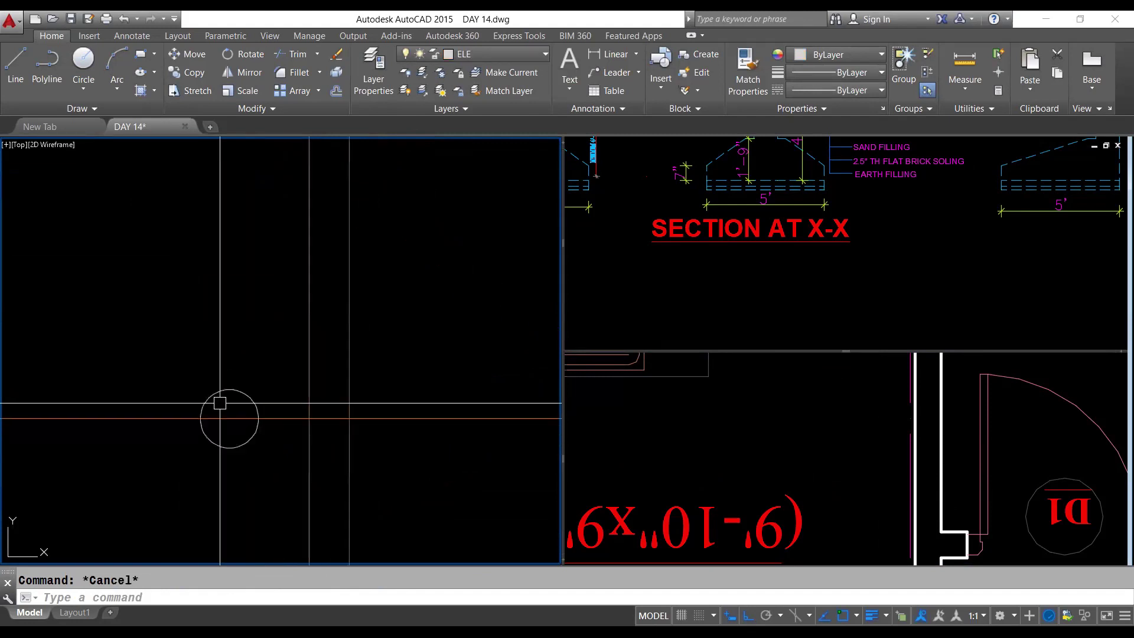
scroll(270, 423, "up", 2)
scroll(269, 418, "down", 3)
left_click(268, 417)
key("Delete")
scroll(319, 382, "up", 2)
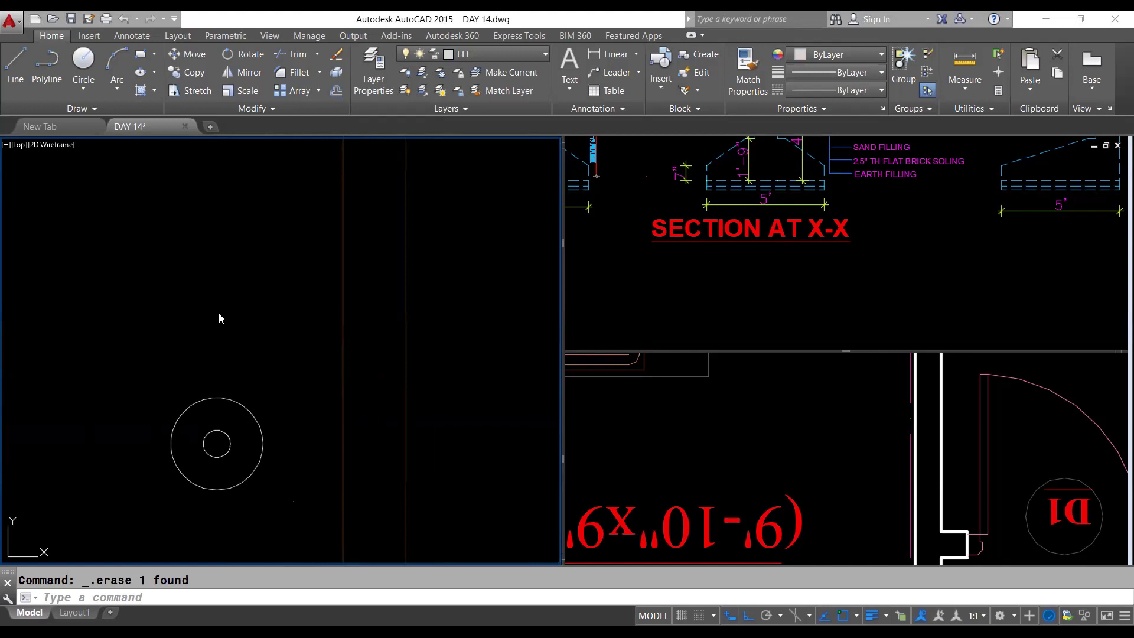
left_click(207, 350)
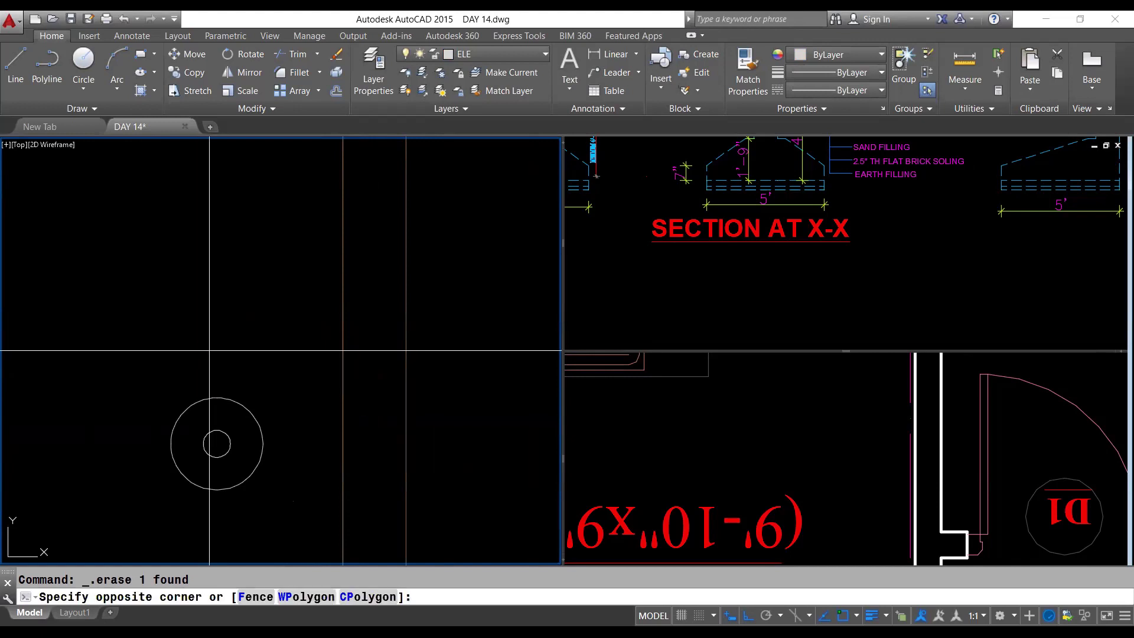
Step: Put the door's two swing lines on the HACTH layer with DASH linetype
left_click(498, 52)
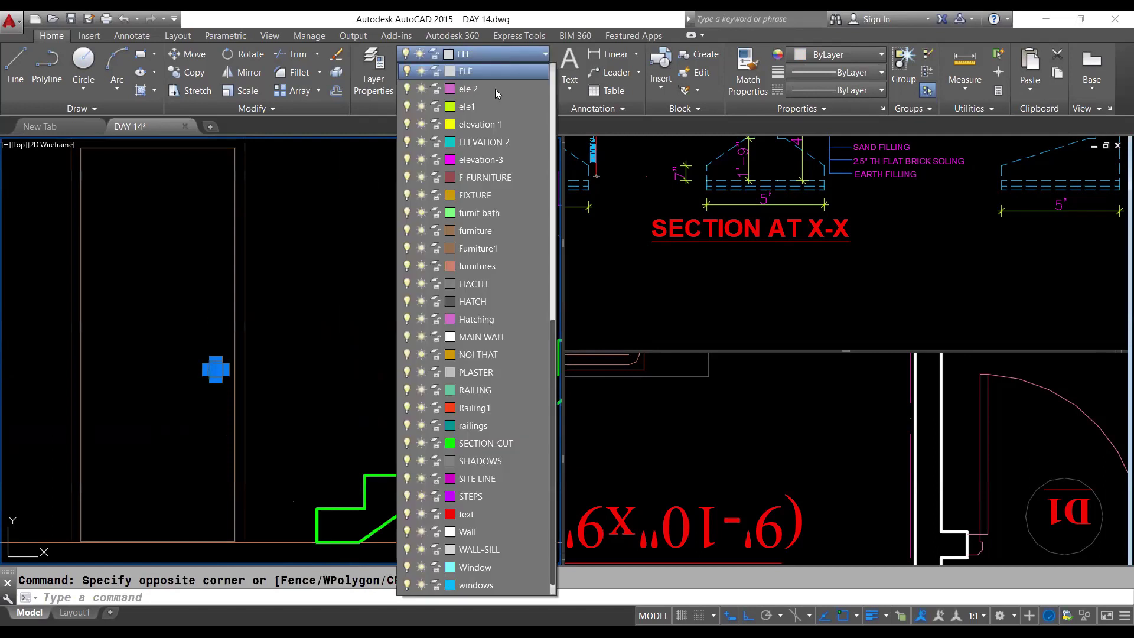
key("Escape")
key("Escape")
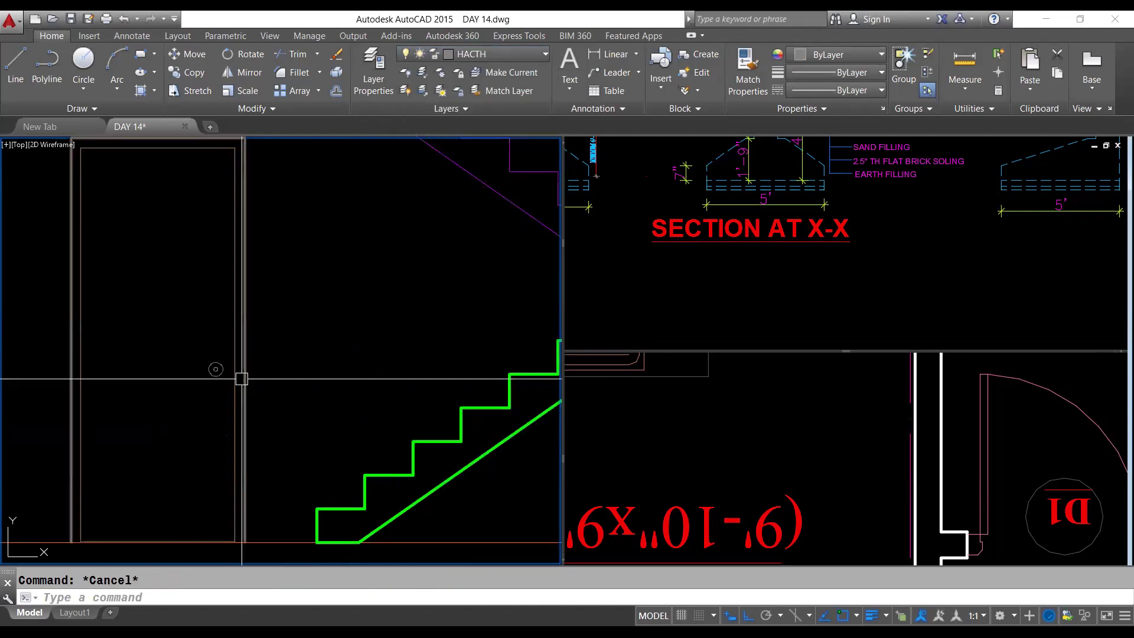
scroll(241, 386, "up", 1)
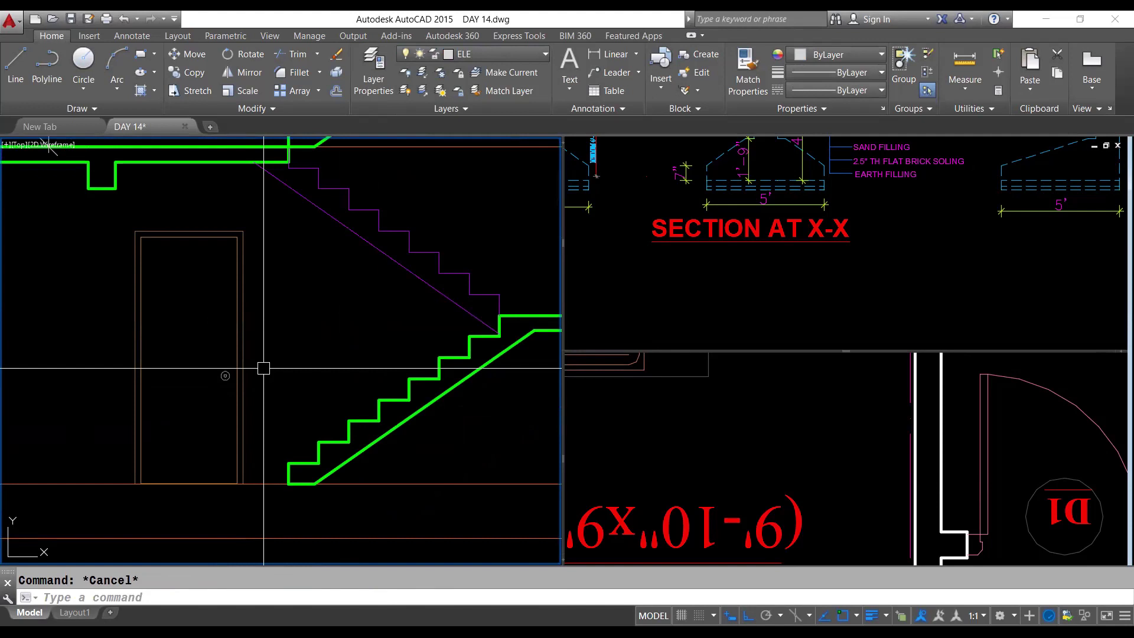
left_click(246, 335)
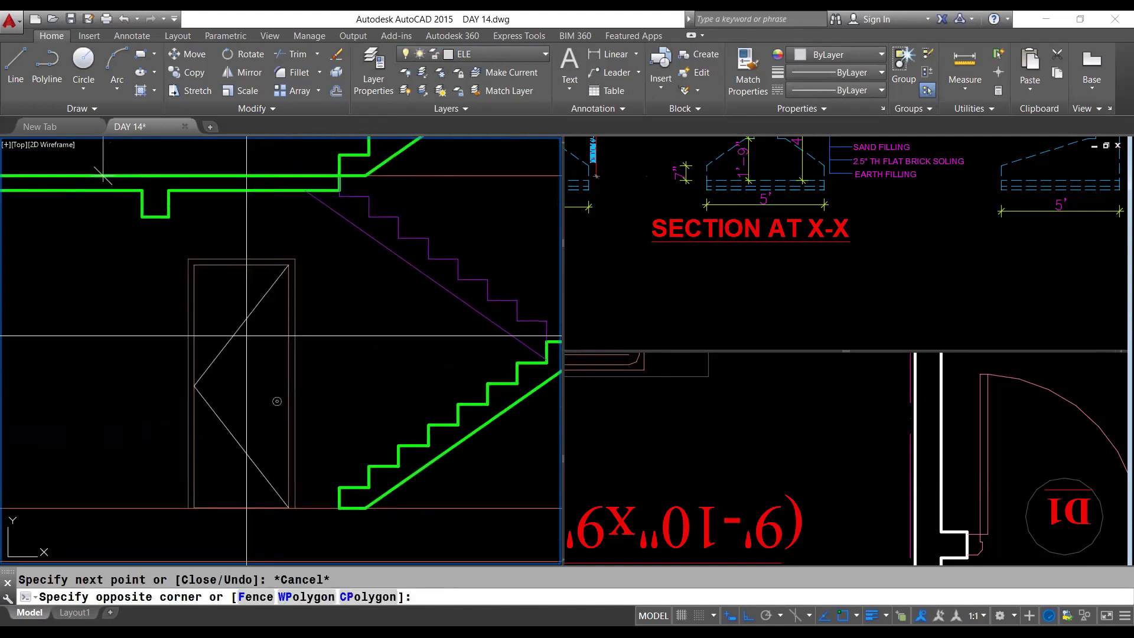
left_click(219, 360)
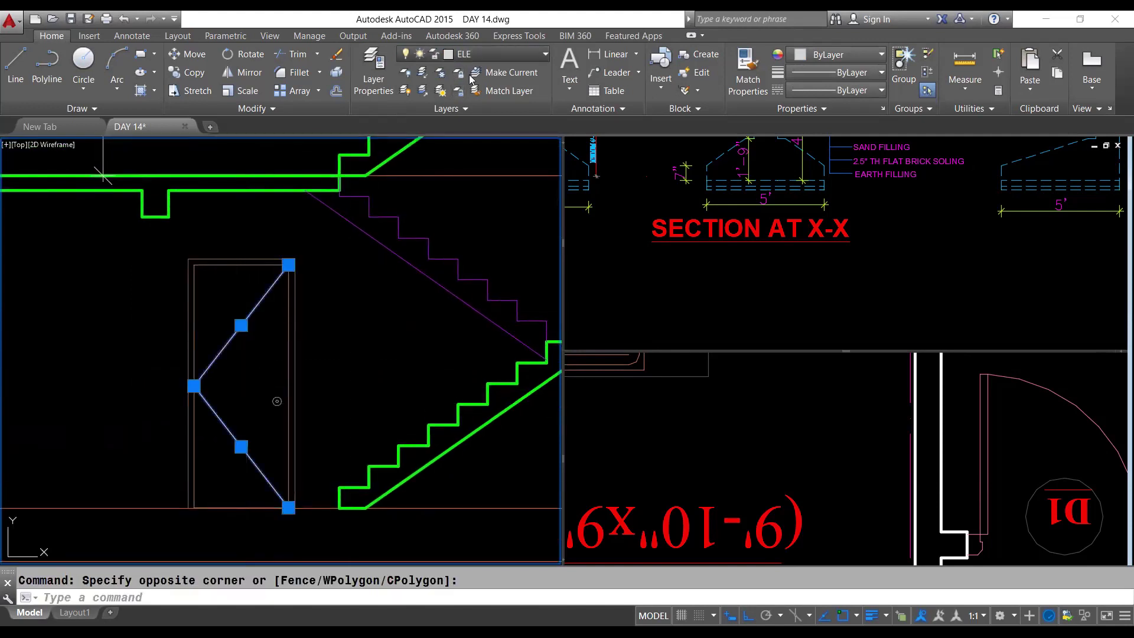
left_click(473, 53)
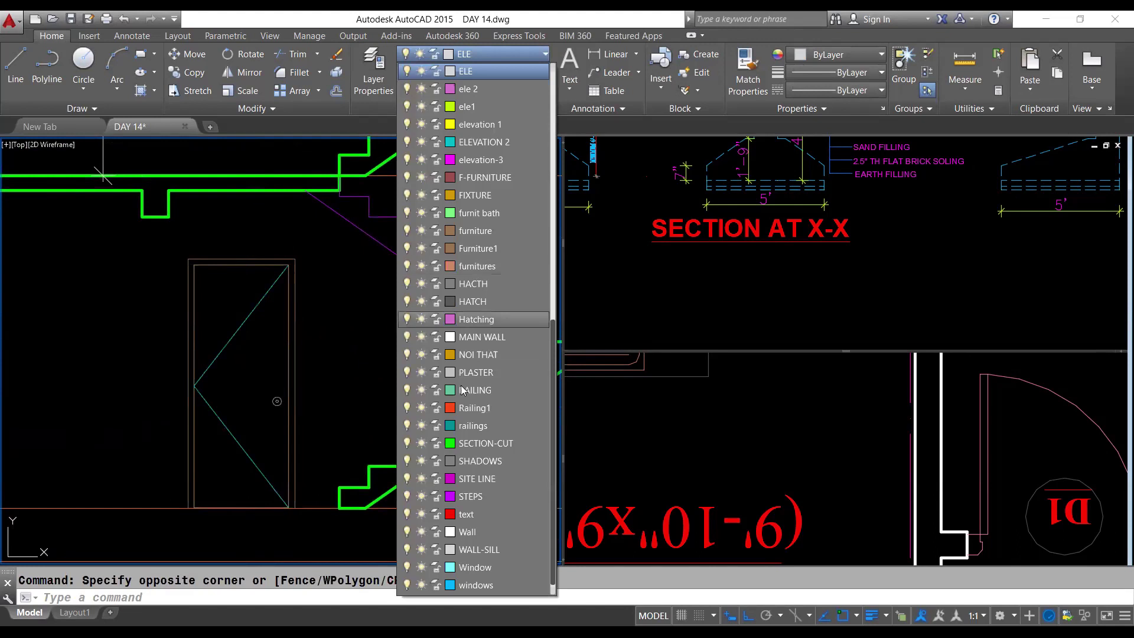
left_click(468, 283)
left_click(850, 89)
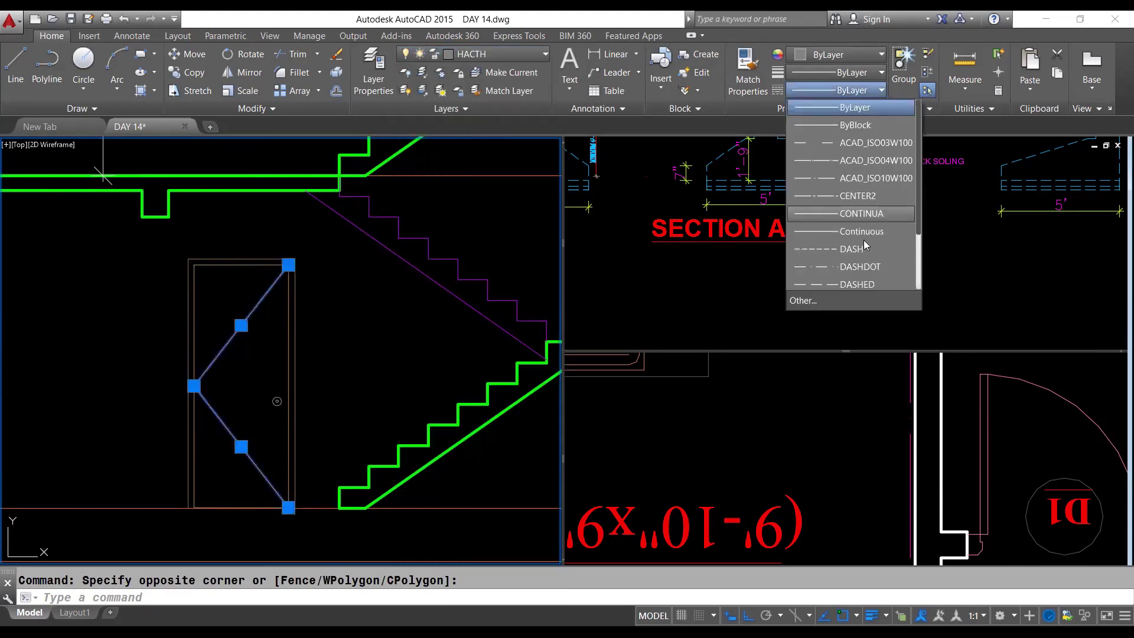
left_click(851, 254)
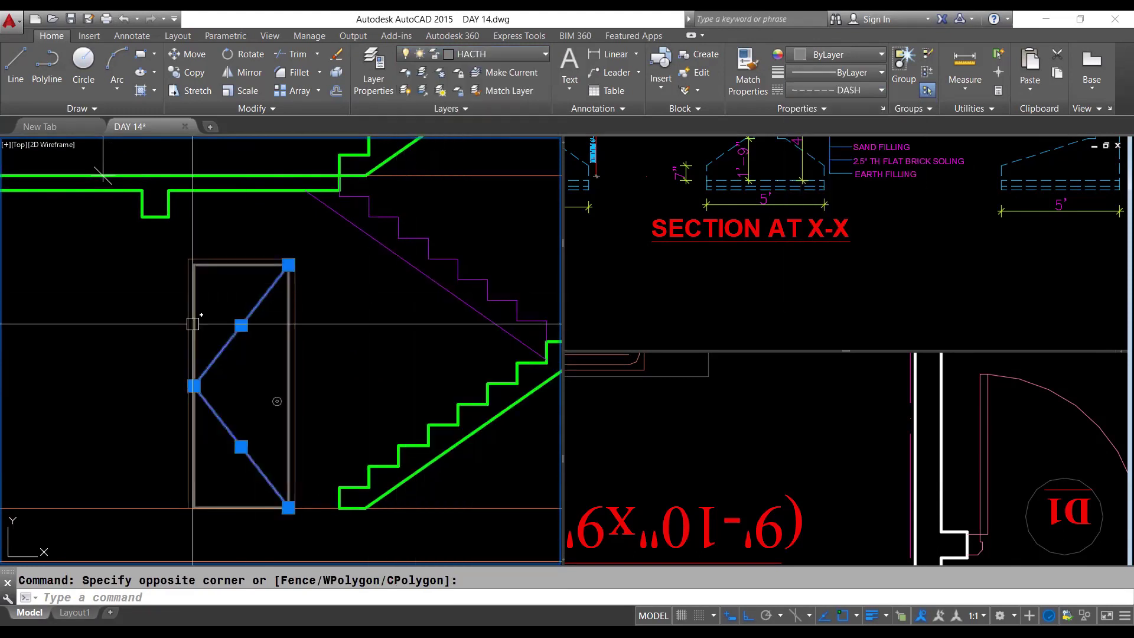
Step: Set the swing lines' linetype scale to 10 in Properties
key("ctrl+1")
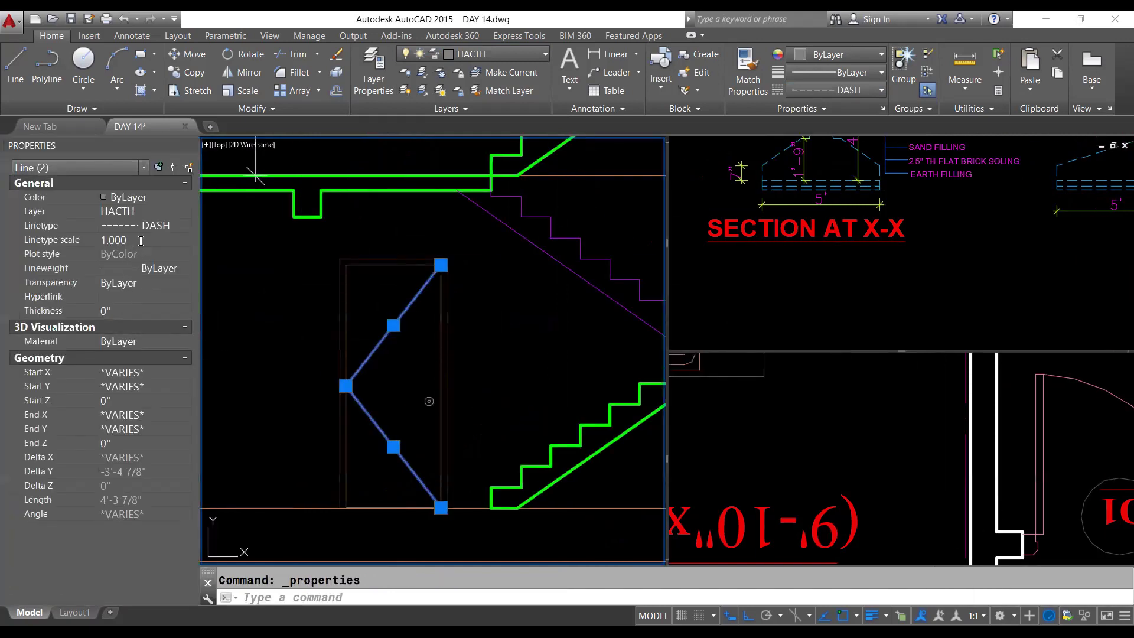
left_click(140, 240)
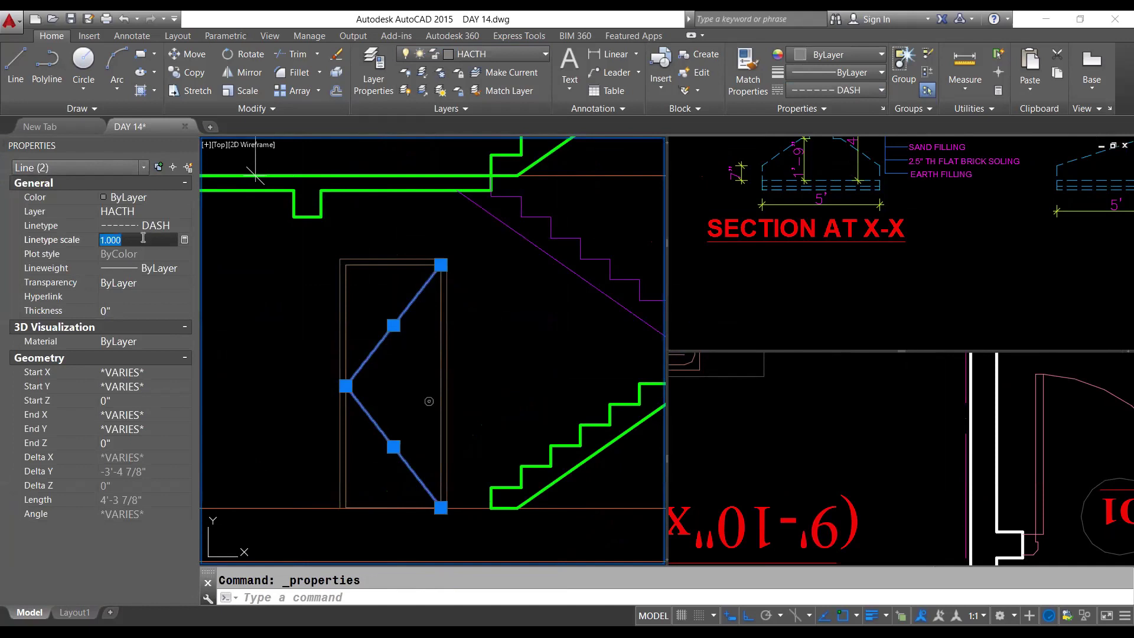
type("10")
key("Return")
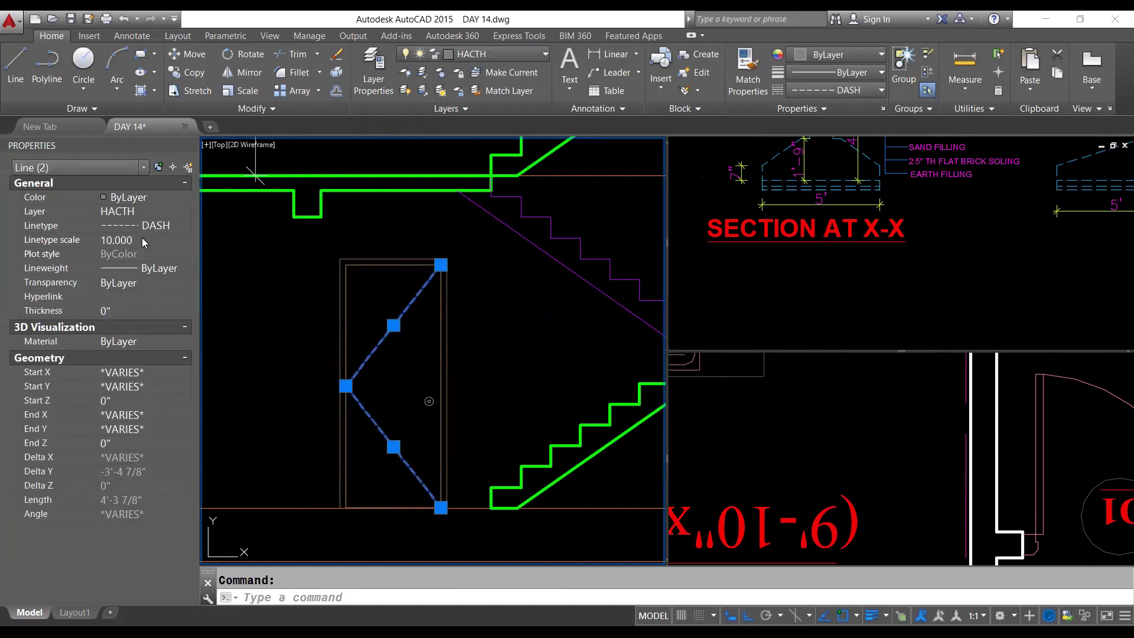
key("Escape")
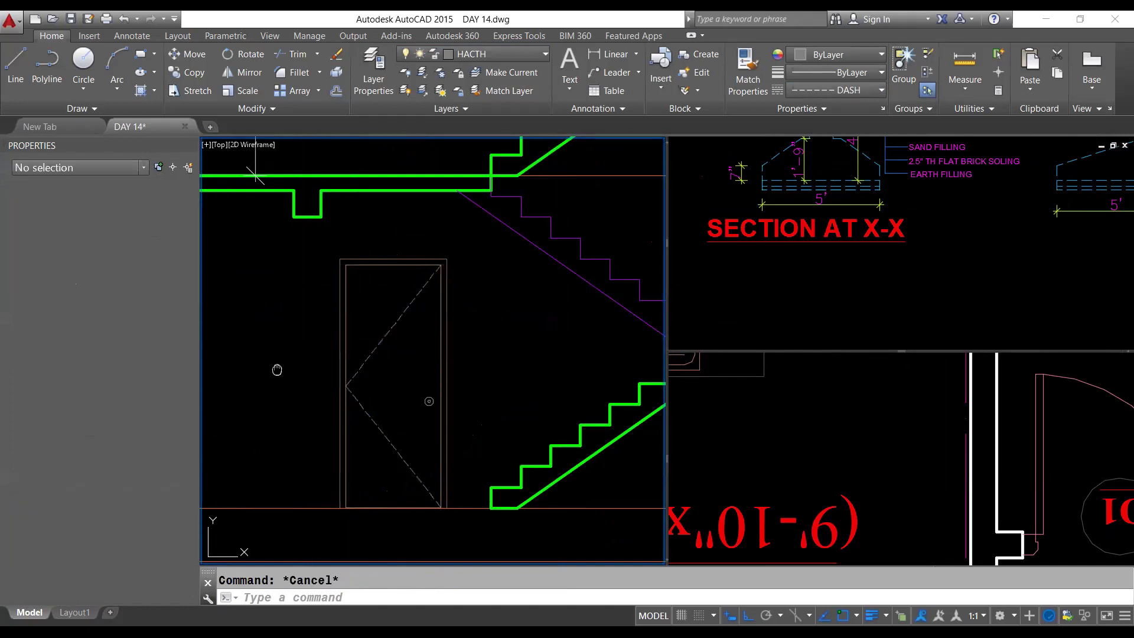
middle_click_drag(380, 327, 277, 350)
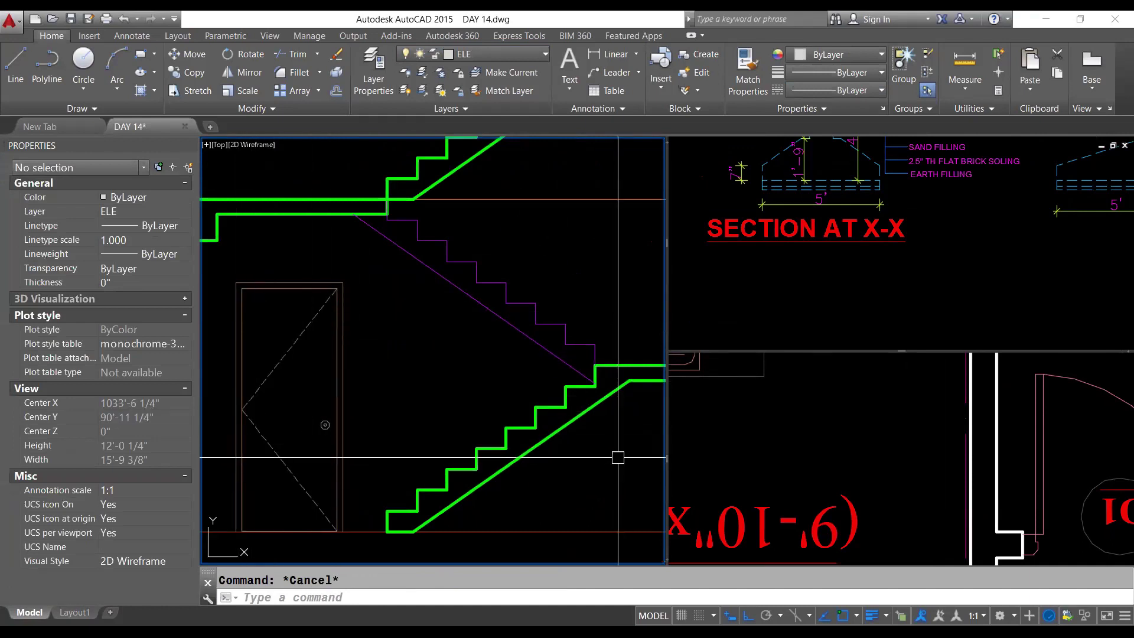
Step: Zoom the section and select both dashed door swing lines to check them
scroll(661, 390, "down", 4)
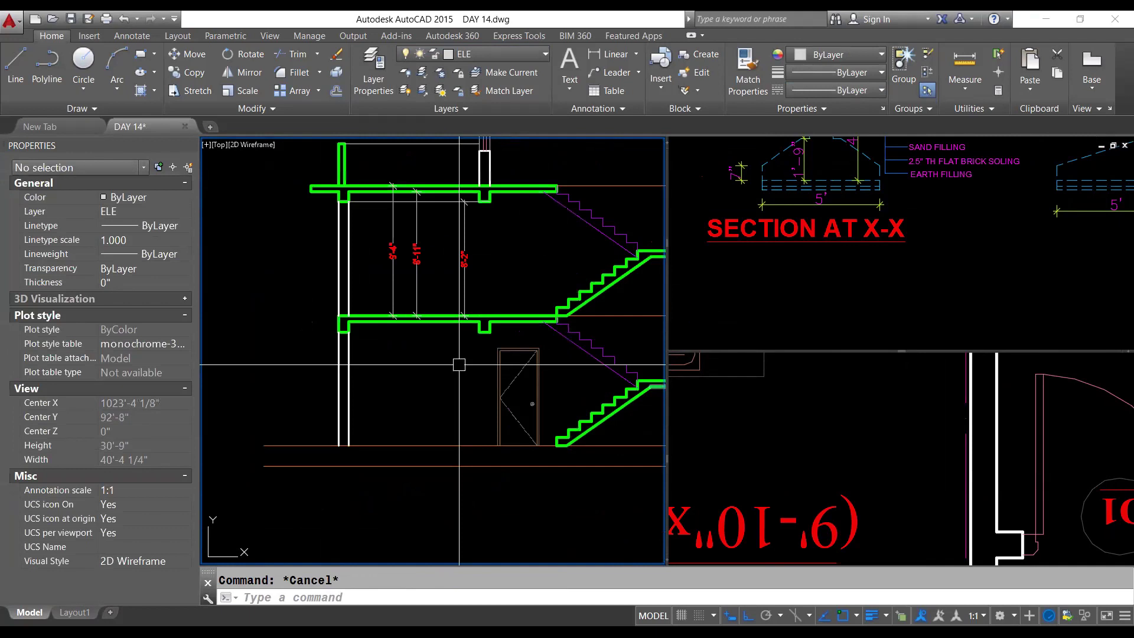
scroll(458, 364, "up", 4)
left_click(903, 423)
scroll(904, 424, "down", 6)
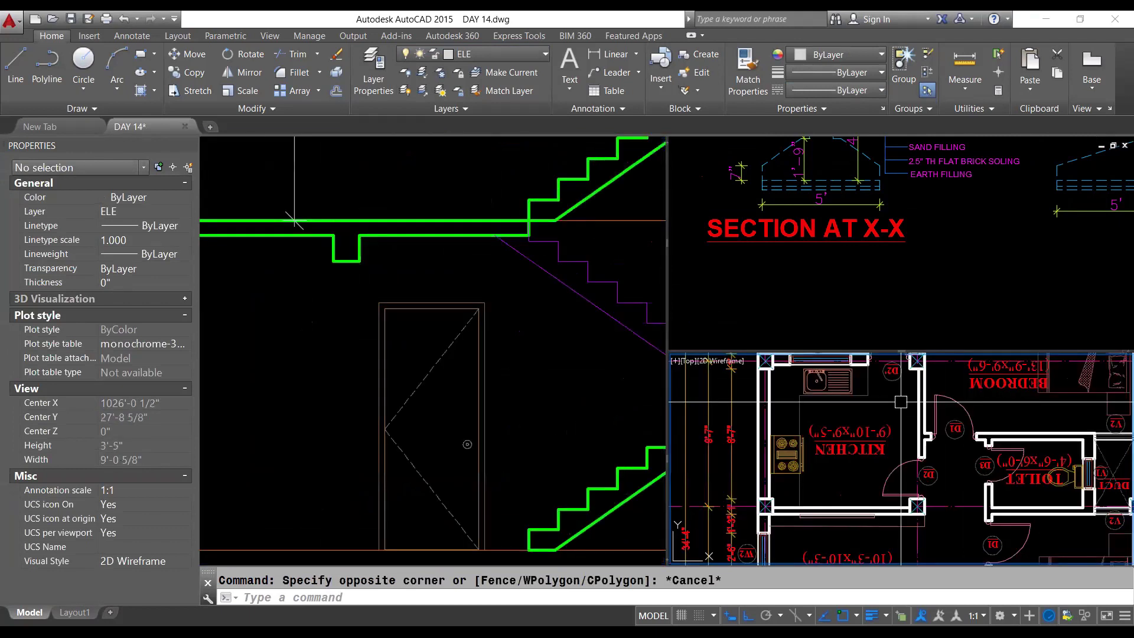
scroll(903, 424, "up", 2)
scroll(904, 424, "up", 2)
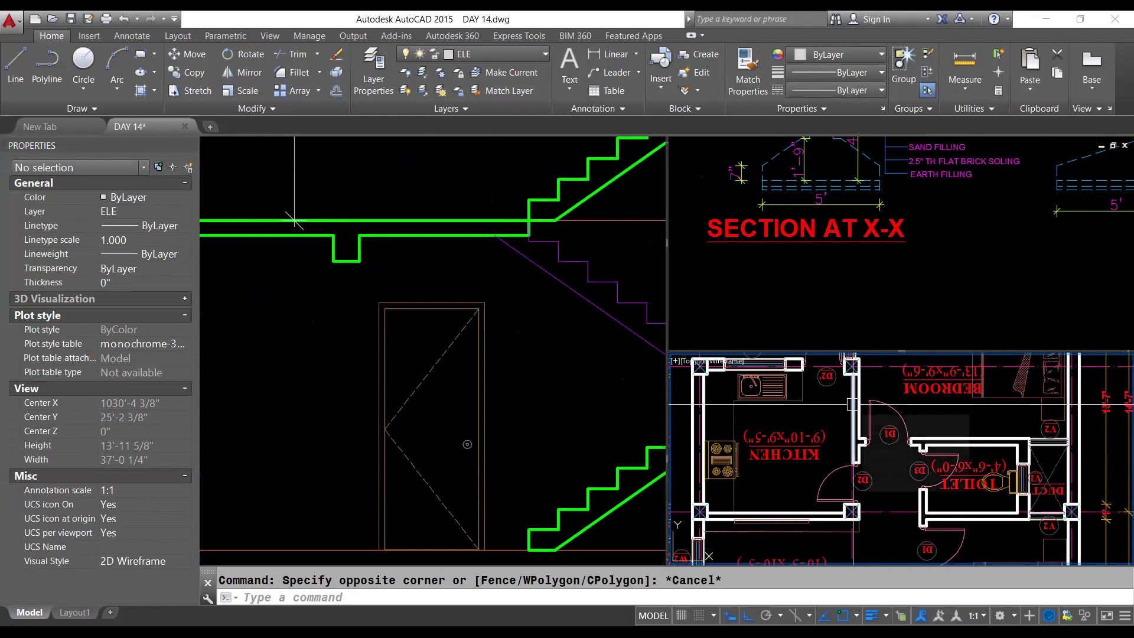
left_click(554, 400)
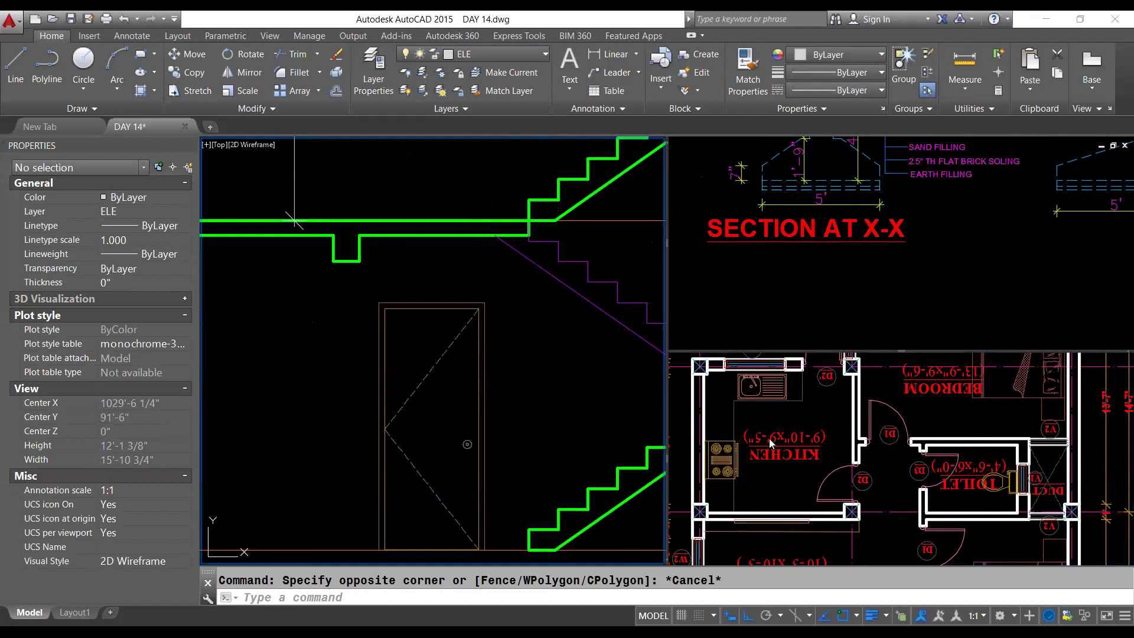
scroll(473, 462, "up", 4)
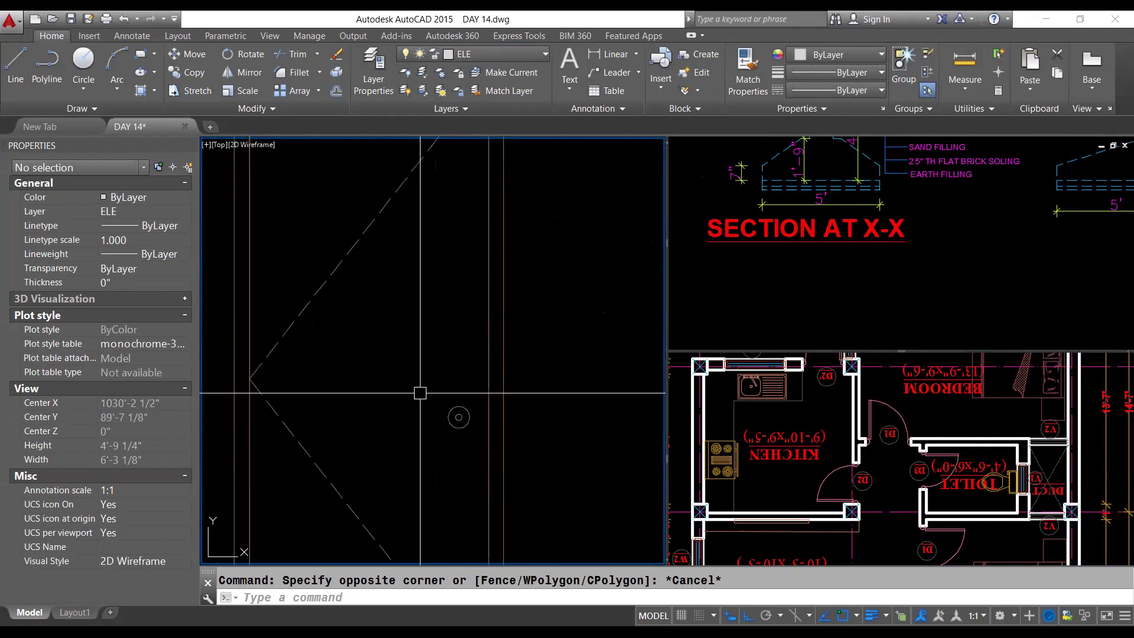
left_click(334, 272)
left_click(303, 449)
Step: Pan the section down to the stairs and plinth, then pan the plan to the living room
scroll(339, 410, "down", 2)
scroll(344, 414, "down", 4)
scroll(344, 414, "down", 2)
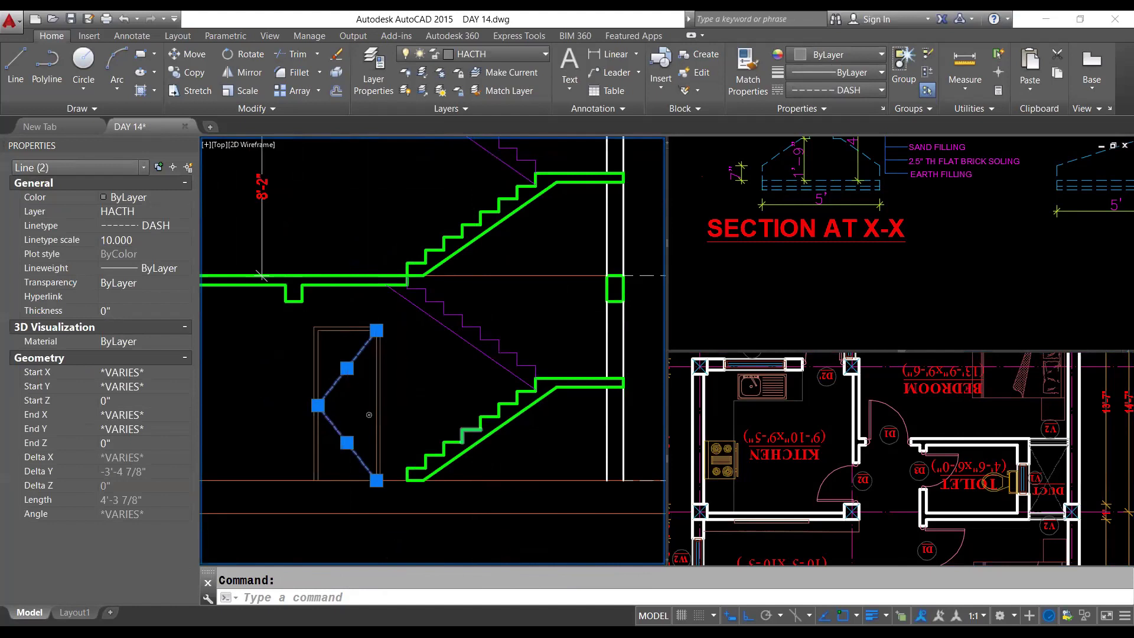
scroll(413, 437, "down", 5)
mouse_move(425, 446)
middle_mouse_down()
mouse_move(248, 378)
mouse_move(472, 317)
middle_mouse_up()
scroll(460, 330, "up", 5)
scroll(437, 349, "up", 4)
scroll(426, 359, "up", 4)
middle_click_drag(426, 360, 451, 316)
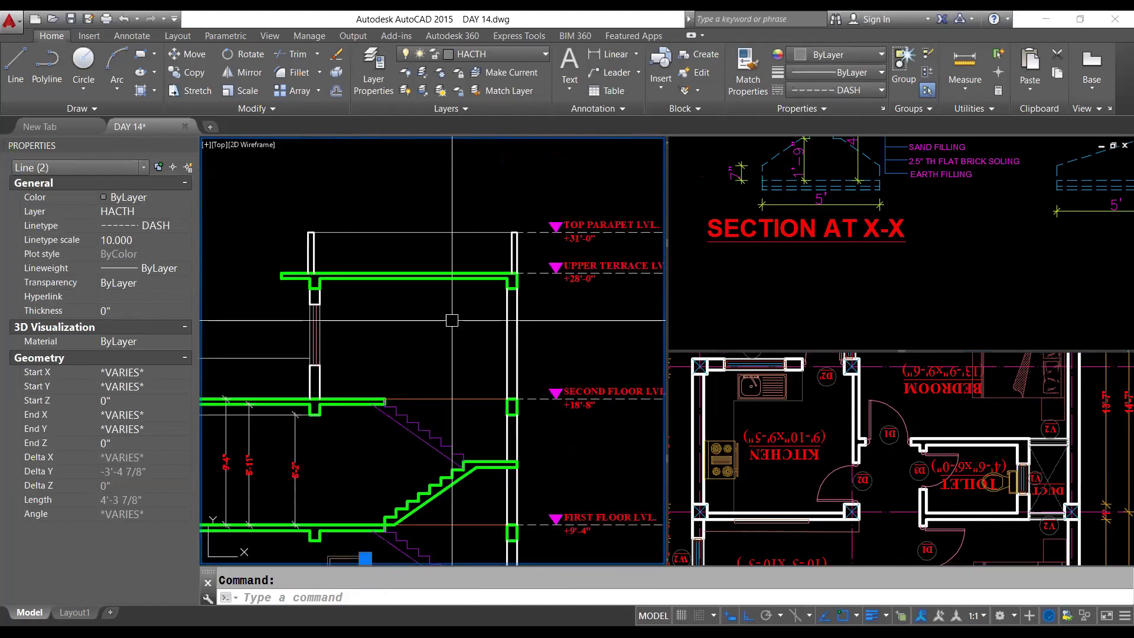
middle_click_drag(384, 540, 423, 467)
mouse_move(382, 550)
middle_mouse_down()
mouse_move(420, 491)
mouse_move(405, 476)
middle_mouse_up()
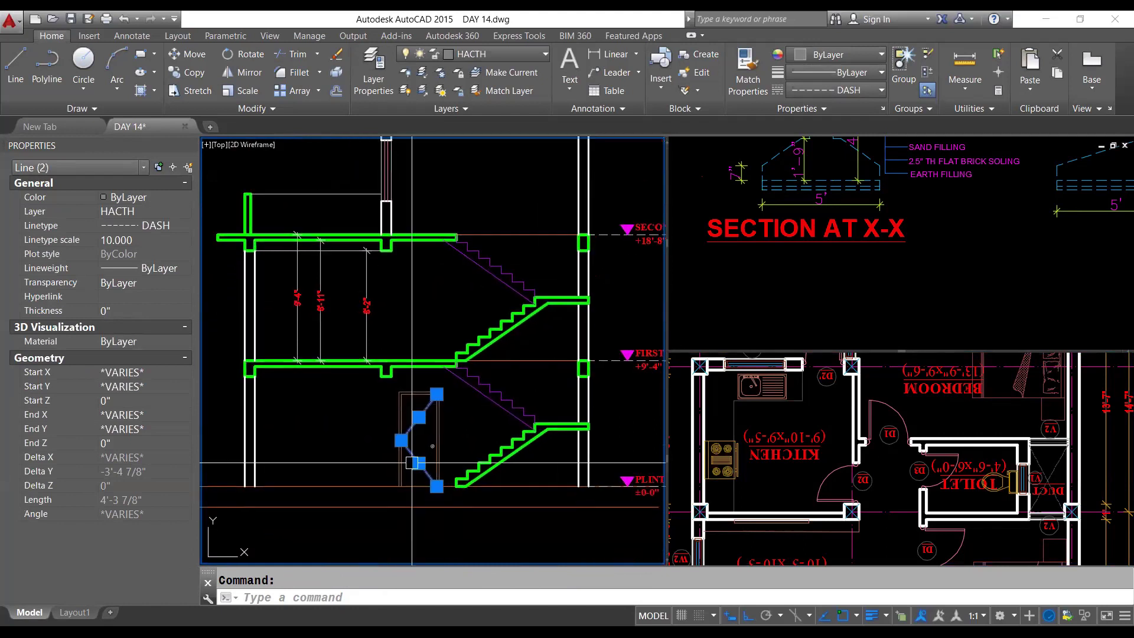
key("Escape")
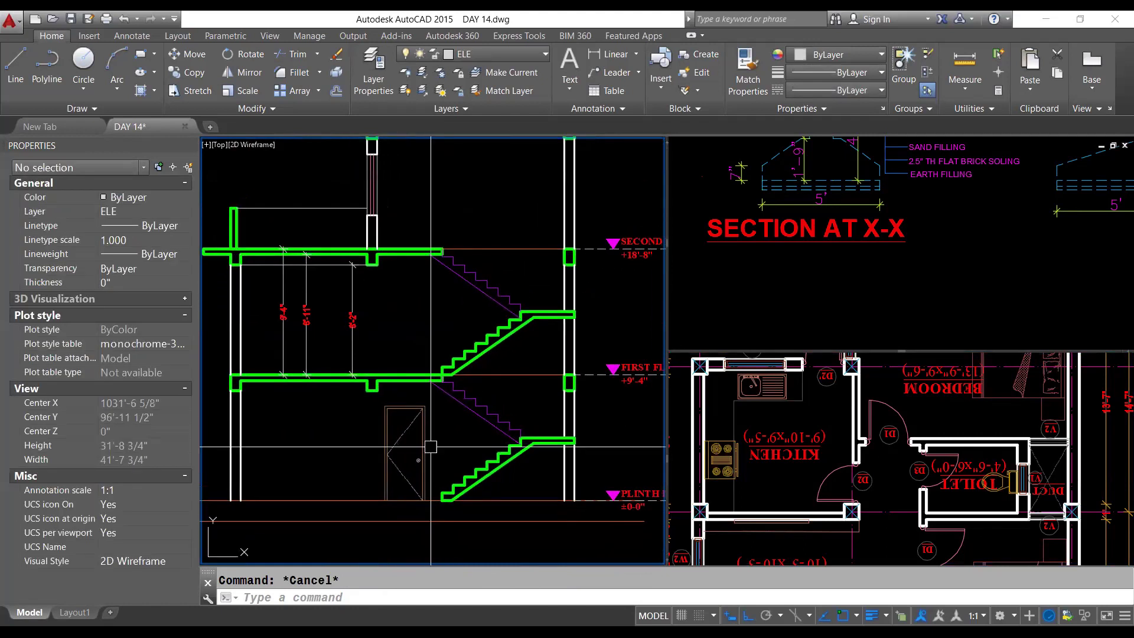
scroll(418, 458, "up", 2)
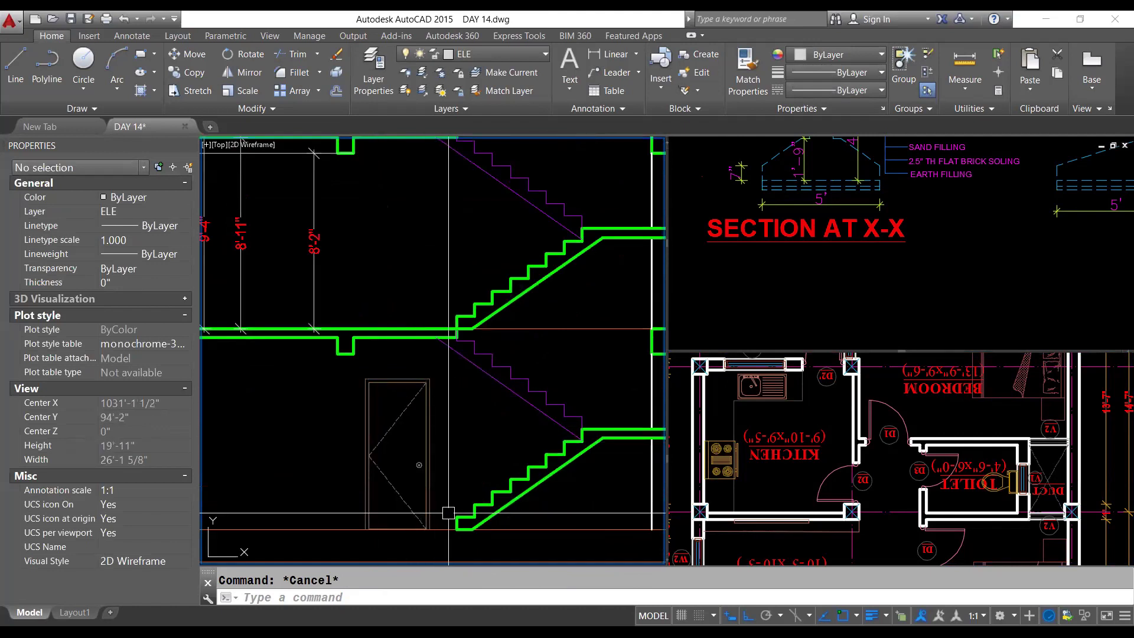
left_click(869, 531)
middle_click_drag(870, 531, 794, 408)
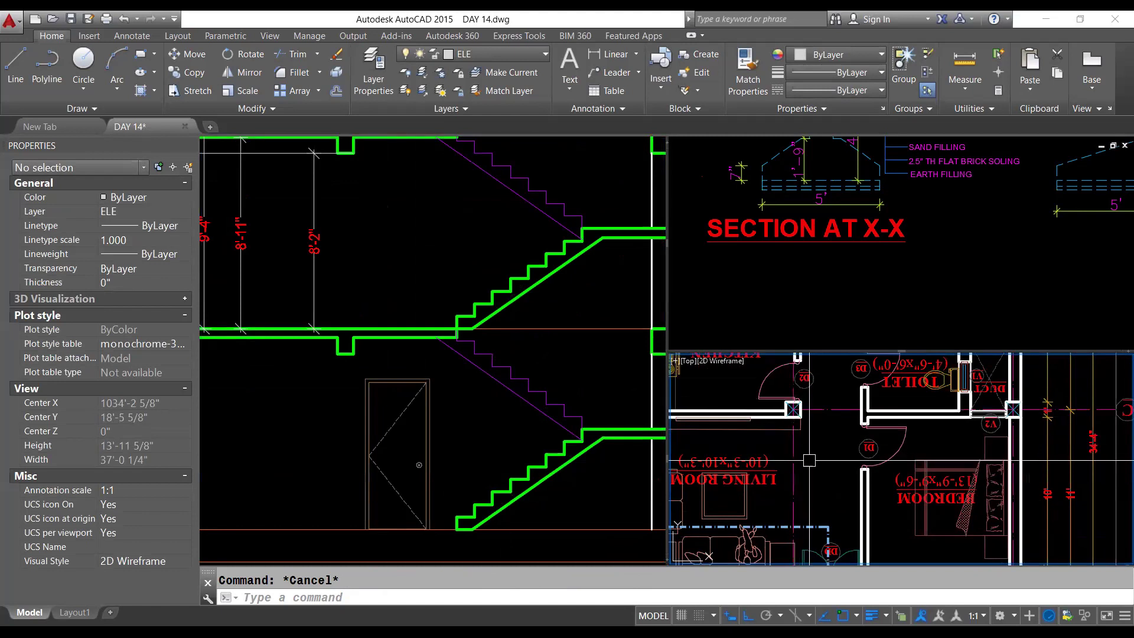
Step: Zoom into the section around the ground-floor door
type("x")
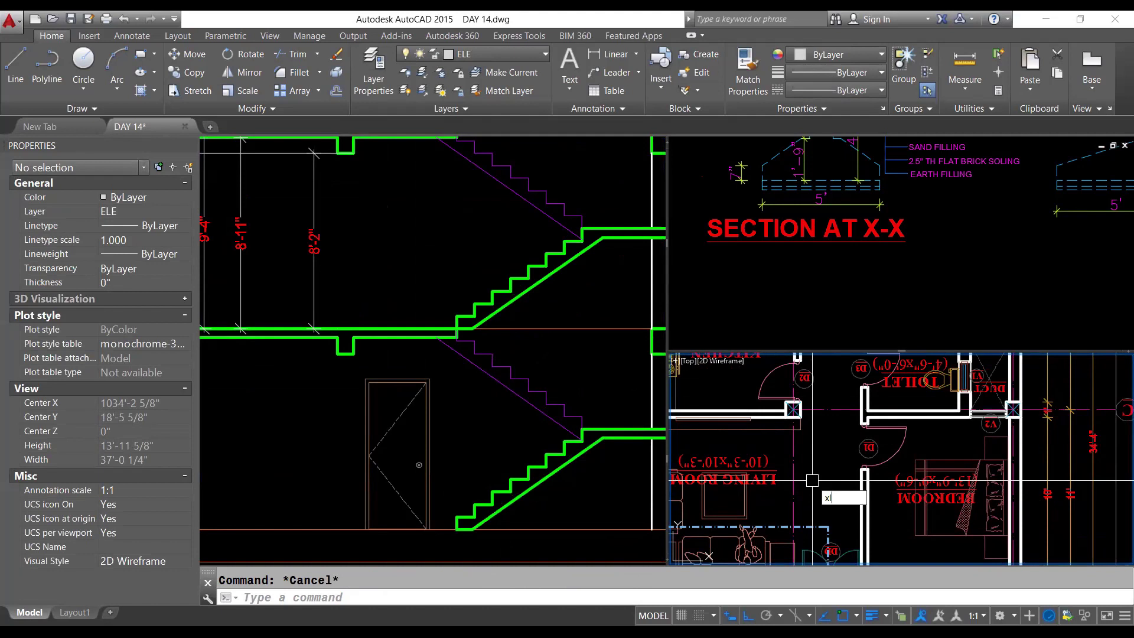
scroll(807, 409, "up", 3)
scroll(391, 331, "up", 2)
left_click(391, 332)
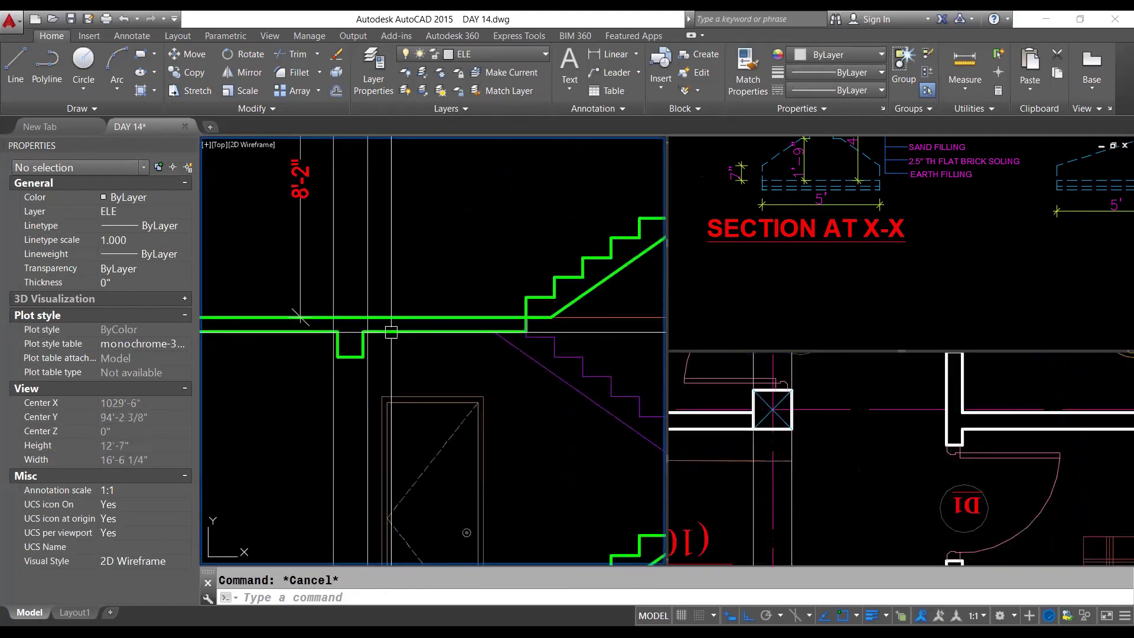
Step: Start and cancel a trim, then hide the Properties palette with Ctrl+1
type("TR")
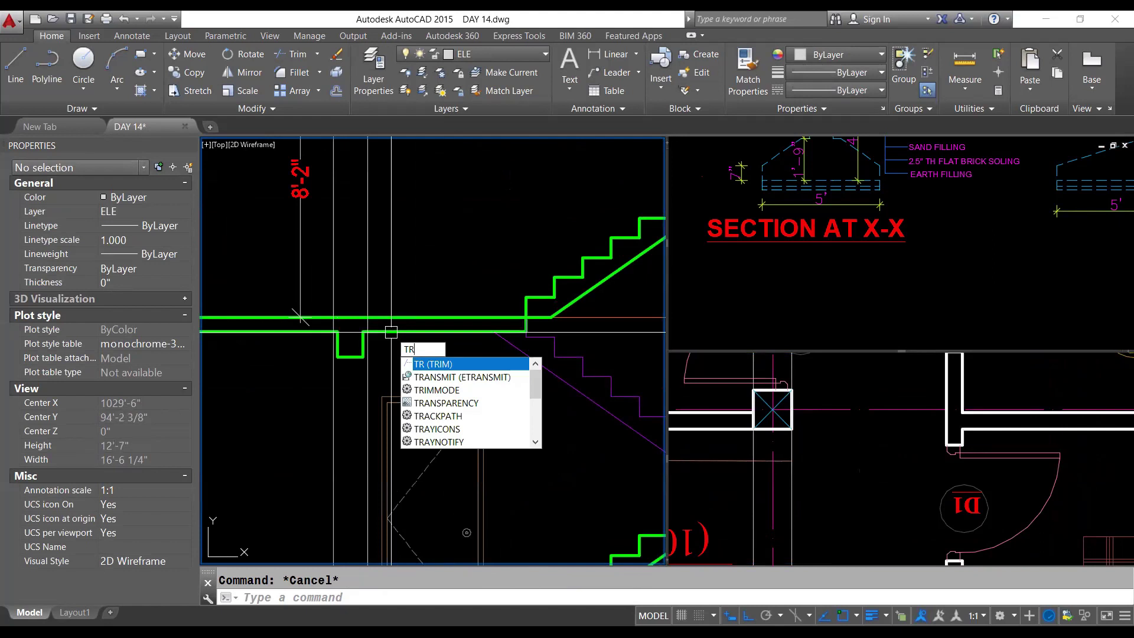
key("Return")
key("Return")
key("Escape")
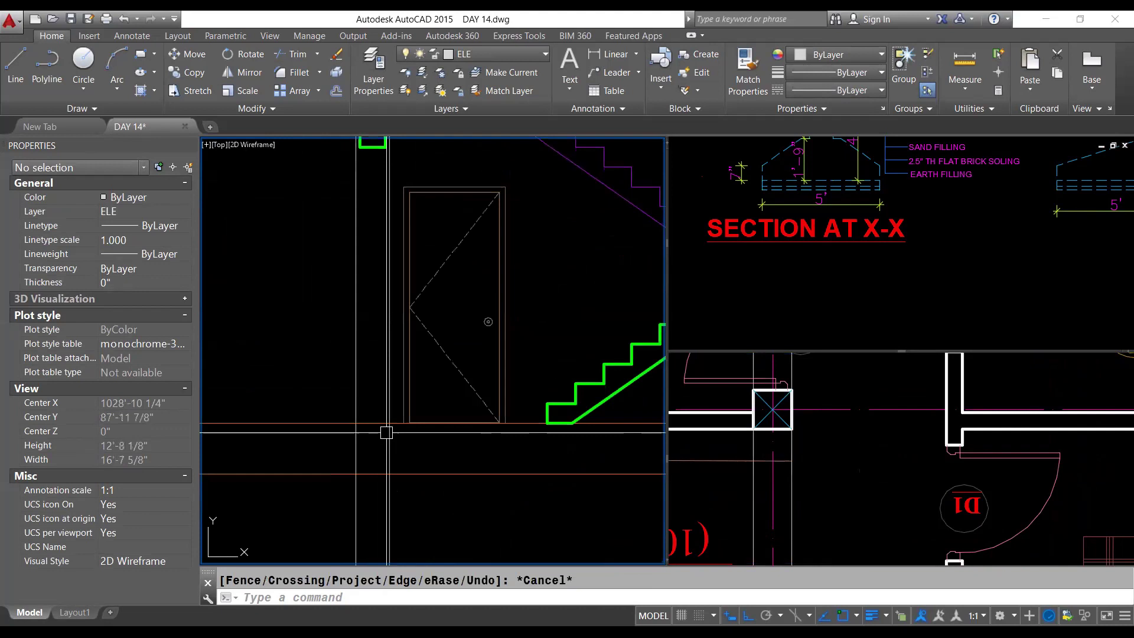
mouse_move(386, 432)
middle_mouse_down()
mouse_move(378, 345)
mouse_move(369, 390)
middle_mouse_up()
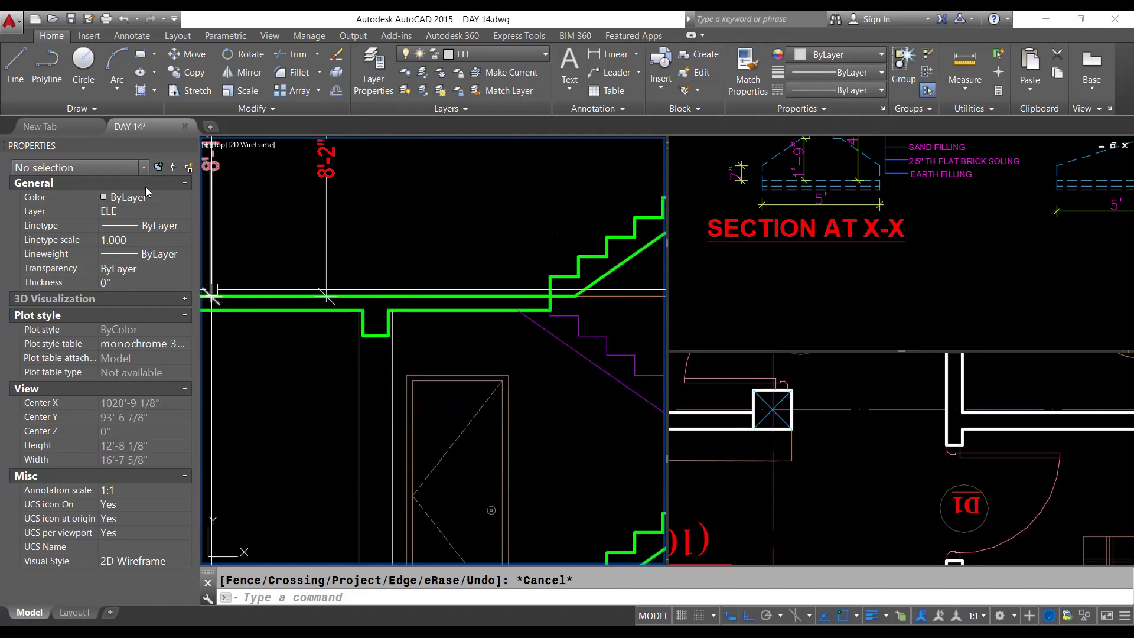
key("ctrl+1")
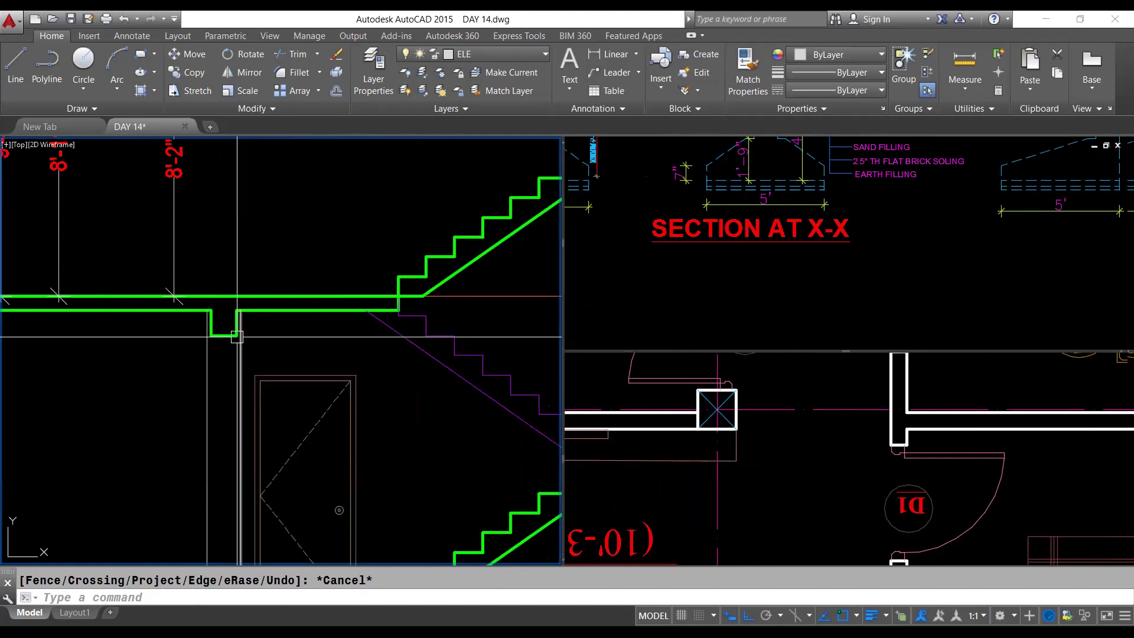
left_click(807, 448)
Step: Delete the extra green slab line and vertical step line at the stair foot
scroll(807, 447, "down", 3)
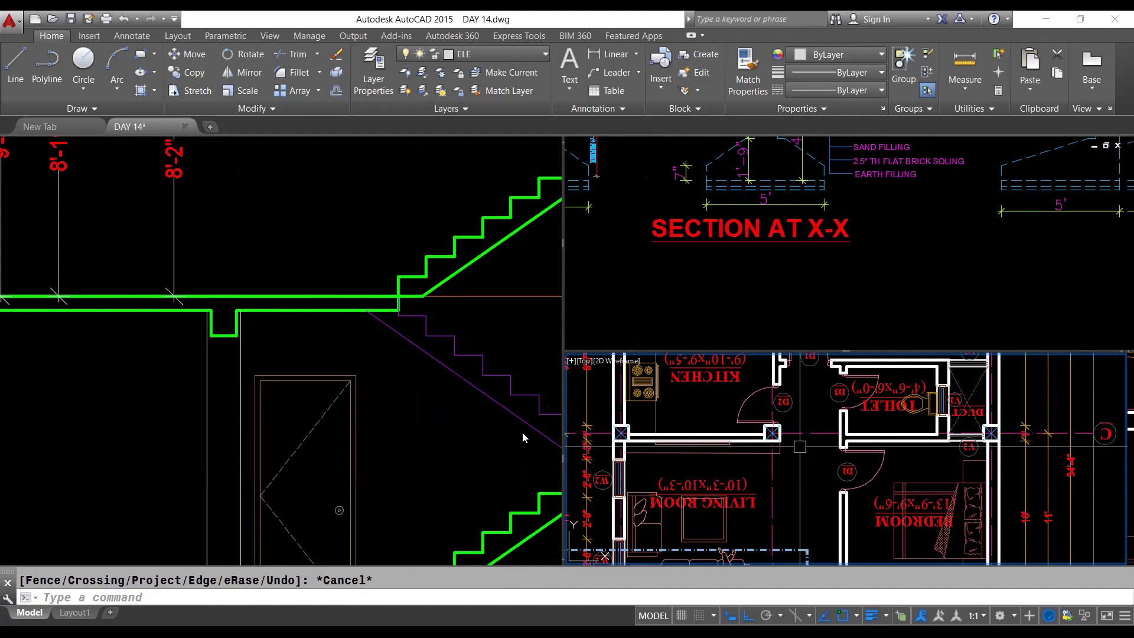
left_click(399, 445)
scroll(329, 341, "up", 3)
scroll(329, 342, "up", 2)
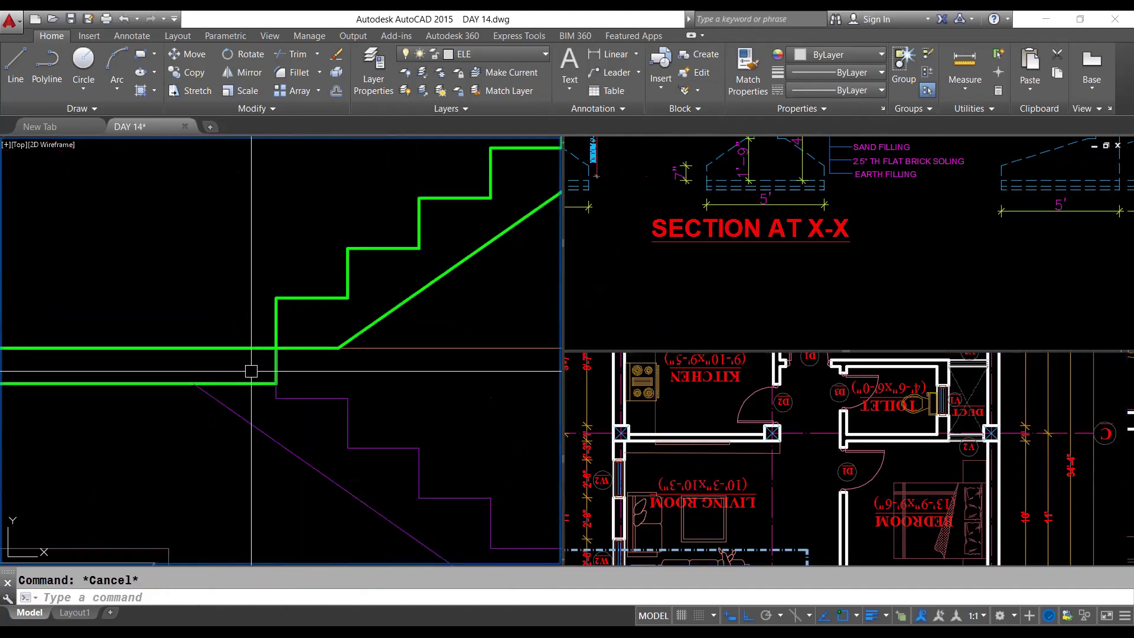
left_click(304, 348)
key("Delete")
key("Escape")
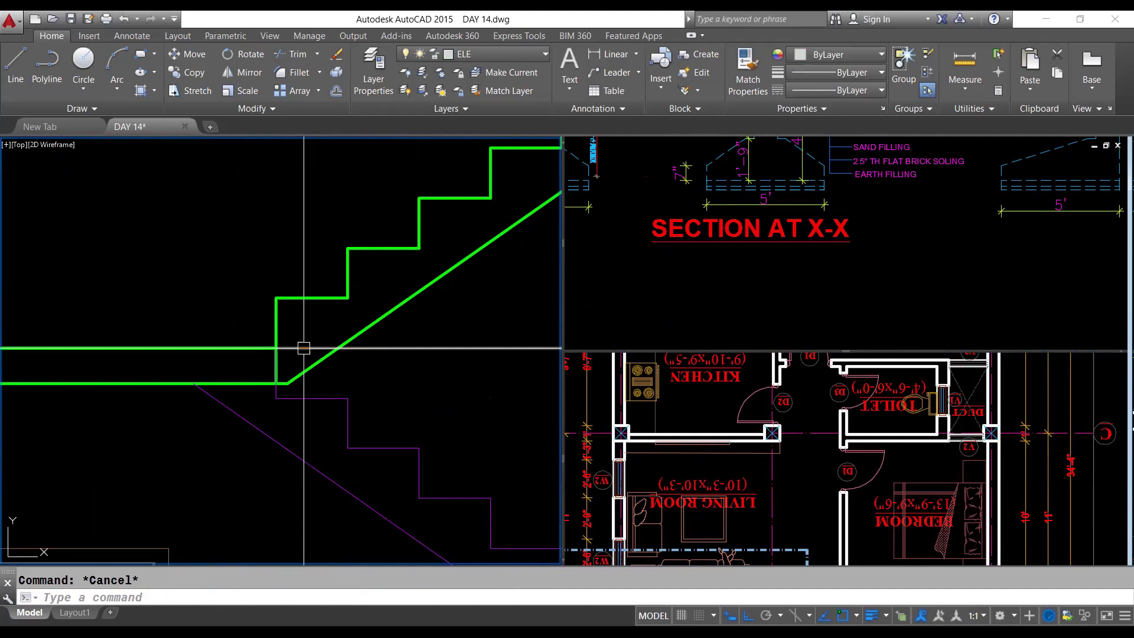
left_click(276, 366)
key("Delete")
scroll(313, 333, "down", 1)
scroll(324, 337, "down", 3)
scroll(333, 338, "down", 2)
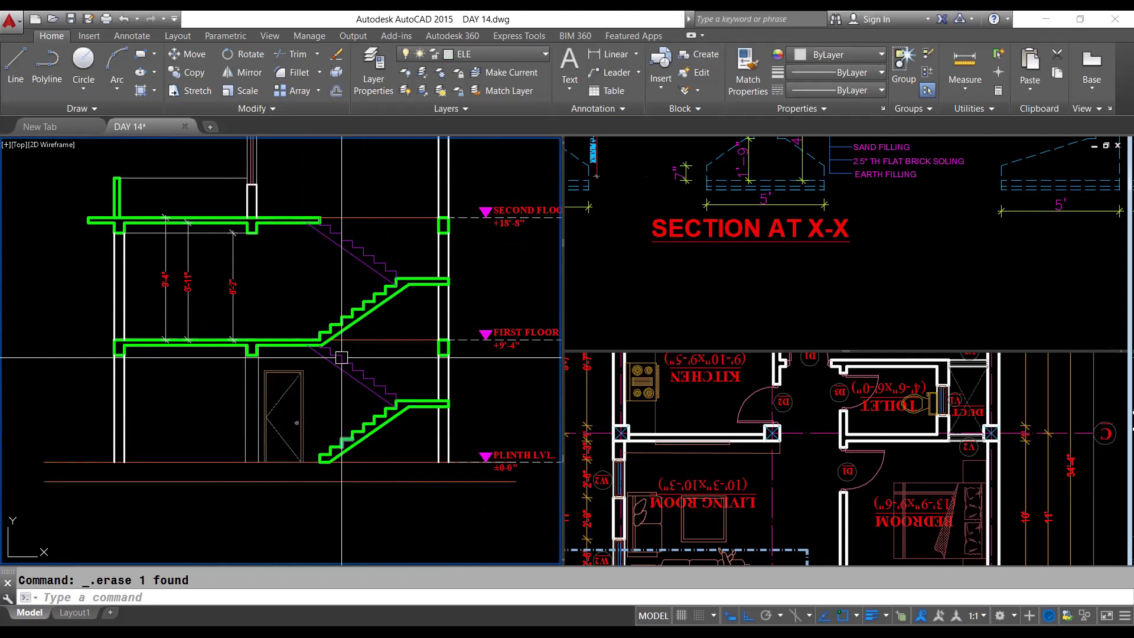
Step: Pan the floor plan toward wall W5, and briefly start XLINE in the section before cancelling it
mouse_move(725, 492)
middle_mouse_down()
mouse_move(749, 455)
mouse_move(712, 402)
middle_mouse_up()
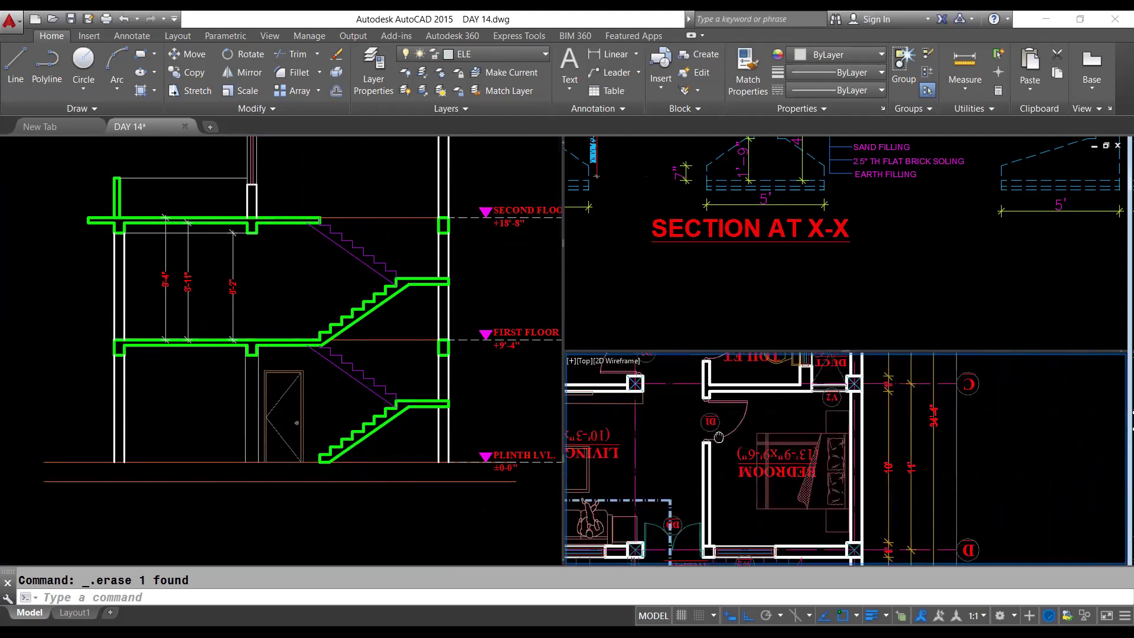
scroll(680, 466, "up", 4)
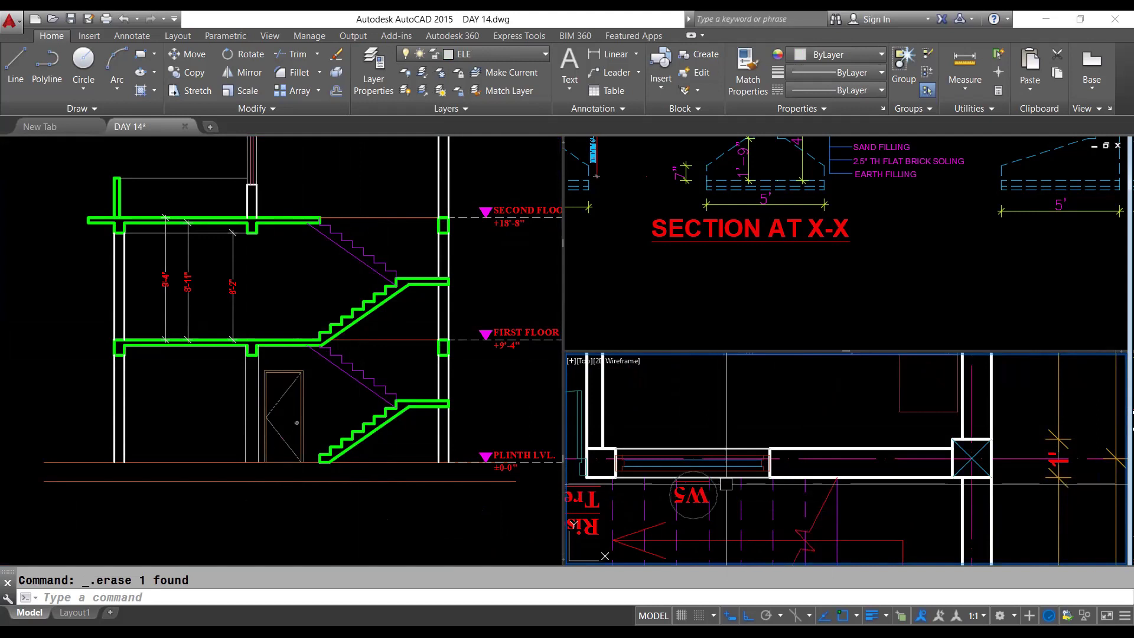
left_click(316, 485)
key("Escape")
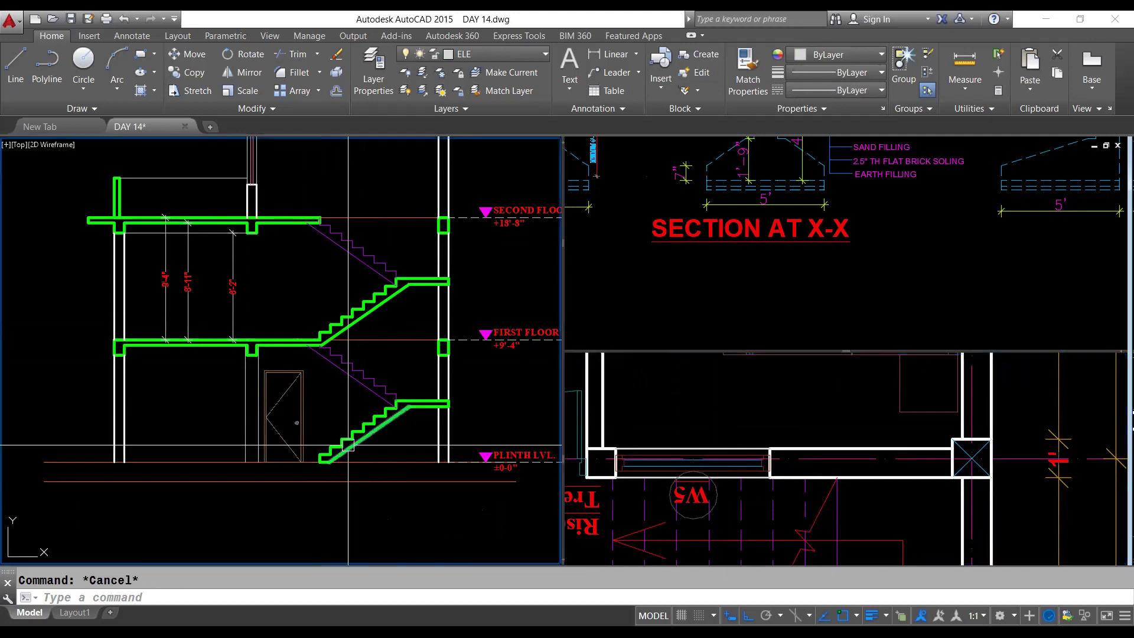
type("xl")
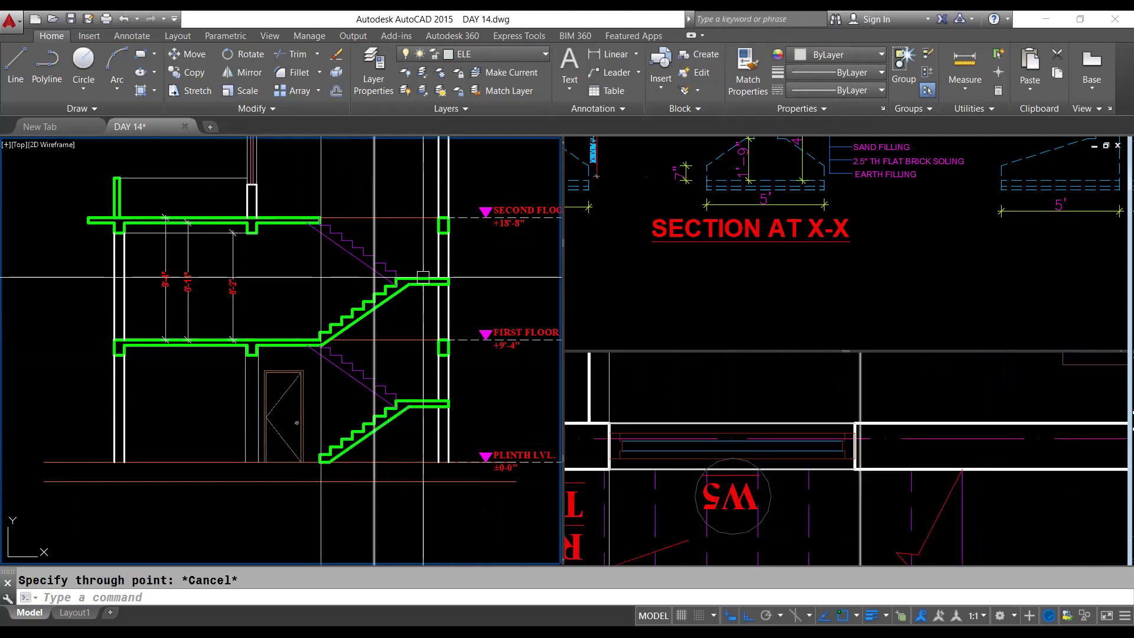
scroll(303, 435, "up", 2)
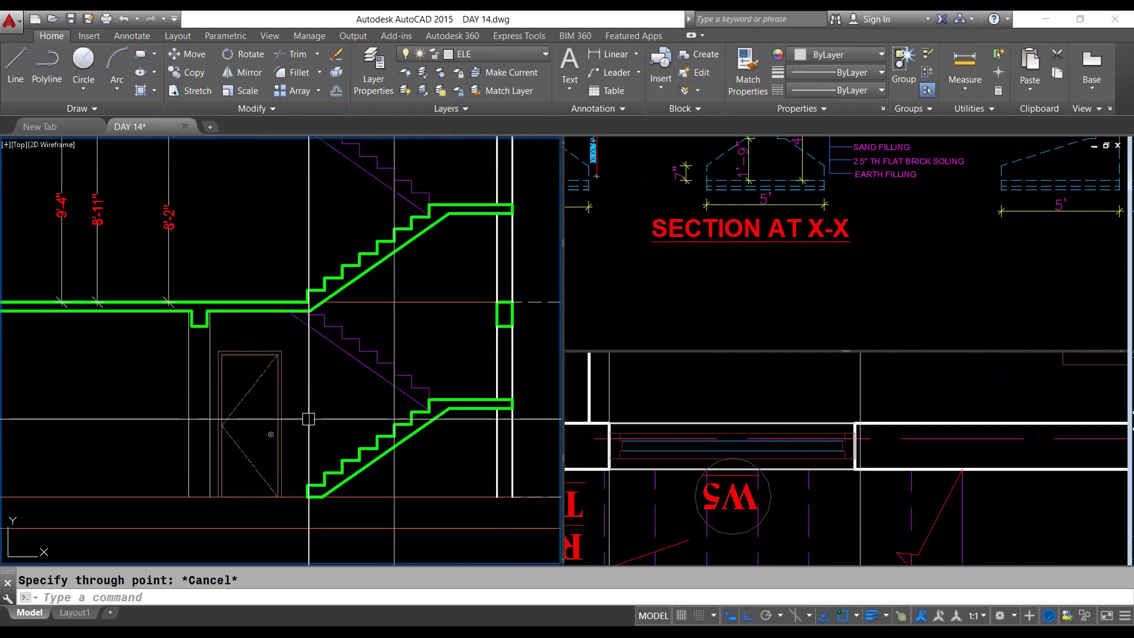
scroll(379, 449, "up", 1)
scroll(354, 444, "up", 1)
key("Escape")
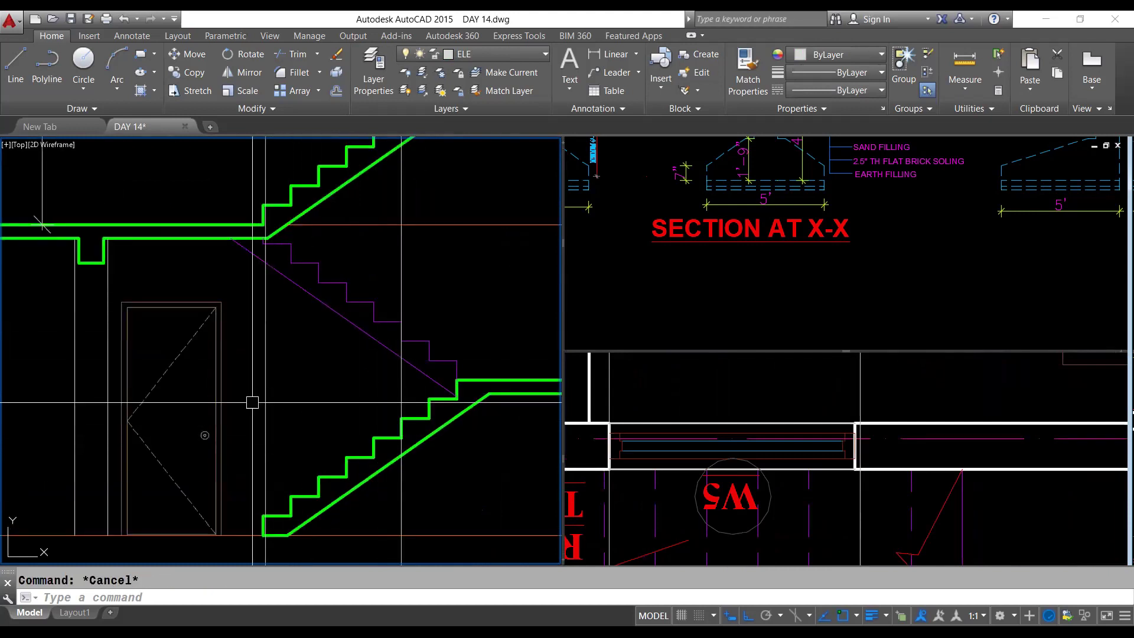
Step: Delete the two leftover vertical reference lines from the section
scroll(304, 405, "down", 2)
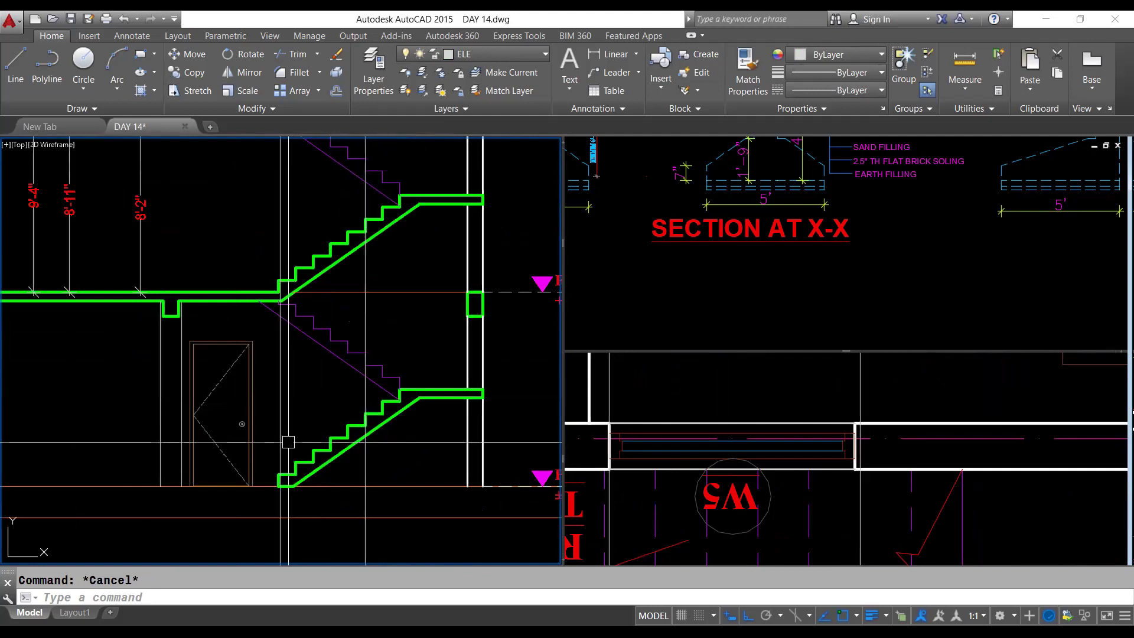
scroll(413, 420, "down", 5)
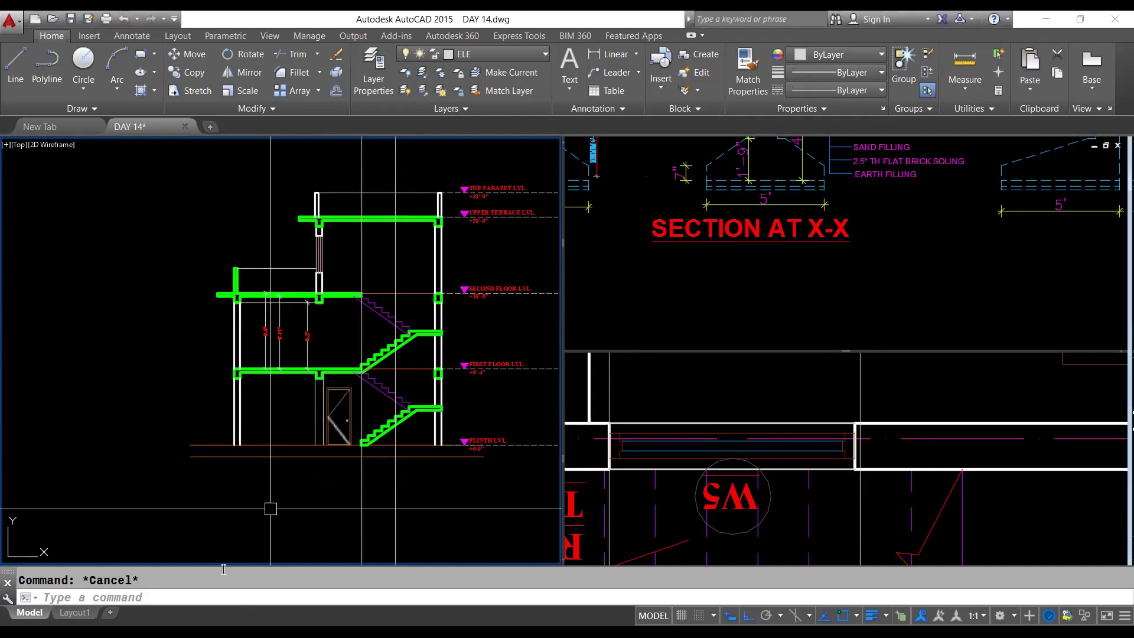
scroll(349, 417, "up", 2)
left_click(368, 401)
left_click(420, 349)
key("Delete")
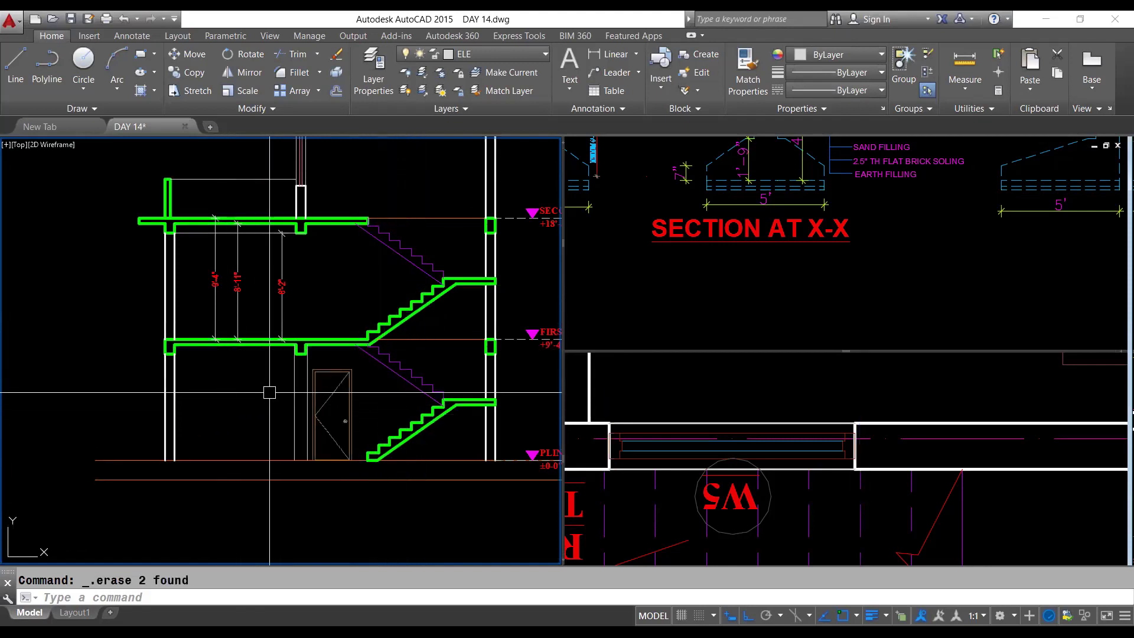
Step: Zoom the floor plan out to show the stair and living area
scroll(253, 392, "up", 2)
left_click(726, 384)
scroll(732, 405, "down", 4)
scroll(732, 419, "down", 2)
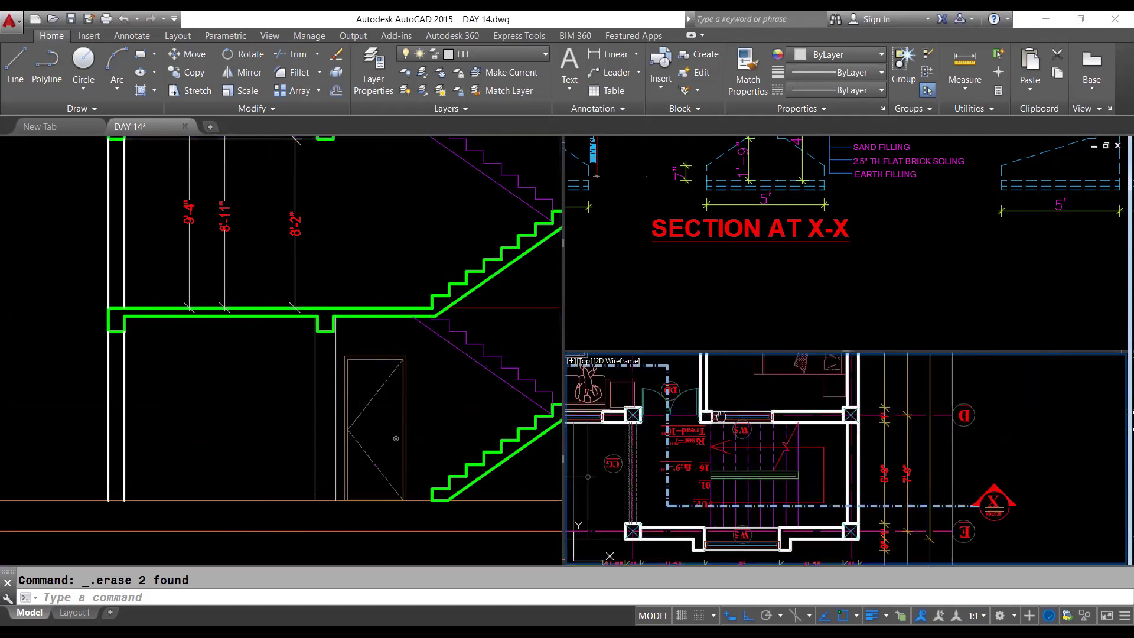
scroll(732, 431, "down", 2)
scroll(732, 449, "down", 1)
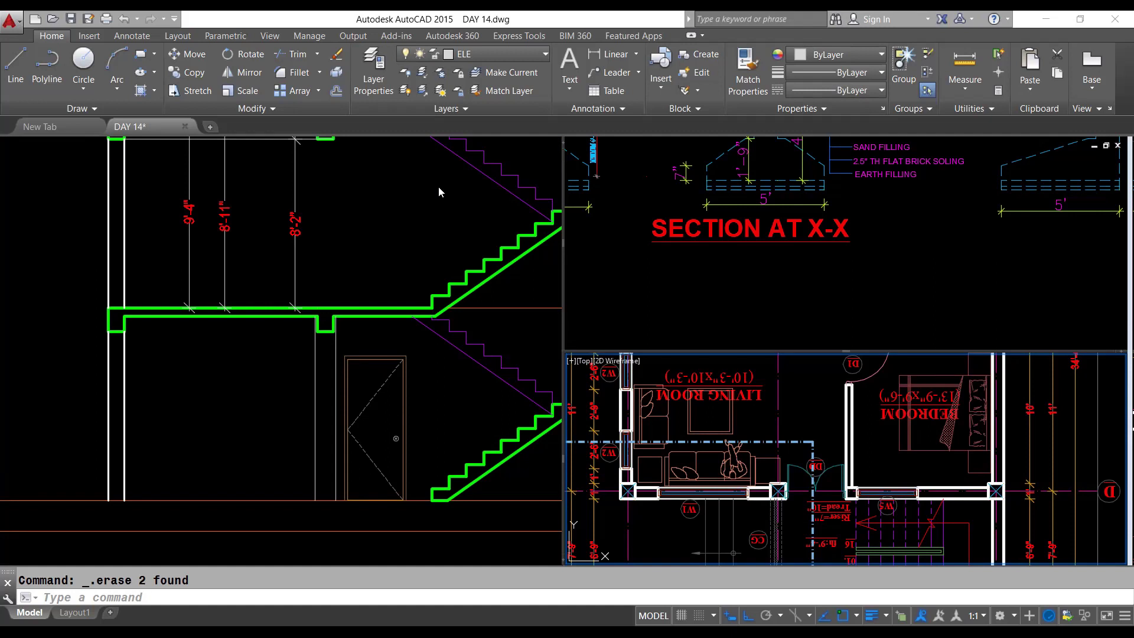
Step: Zoom and centre the plan on the living room, then bring the section's base into view
left_click(253, 400)
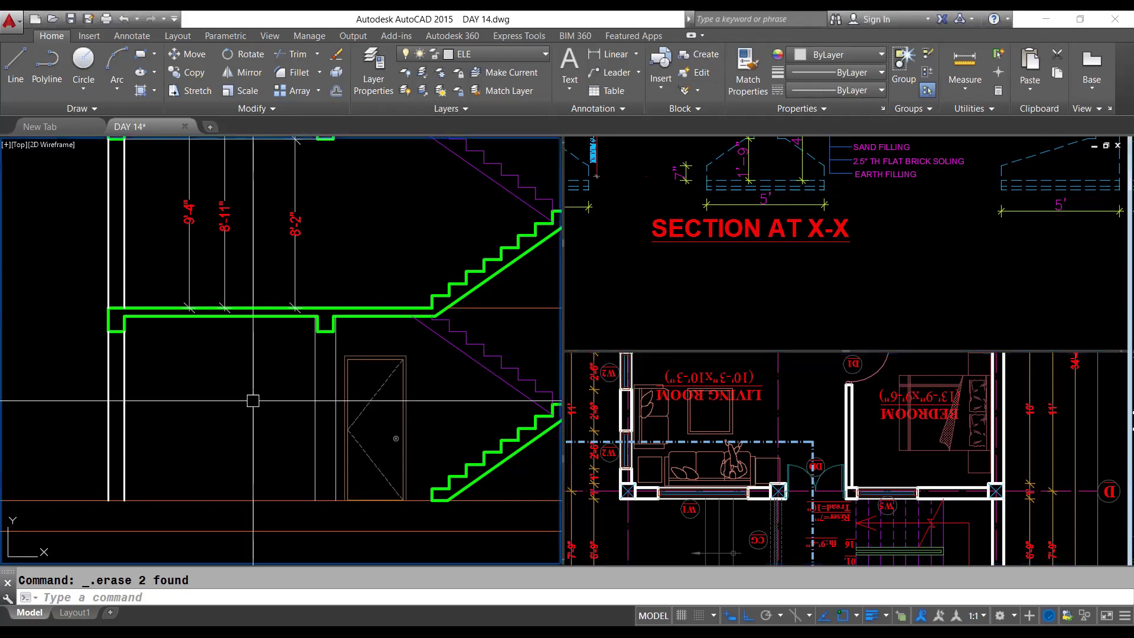
left_click(877, 480)
key("Escape")
scroll(615, 443, "up", 2)
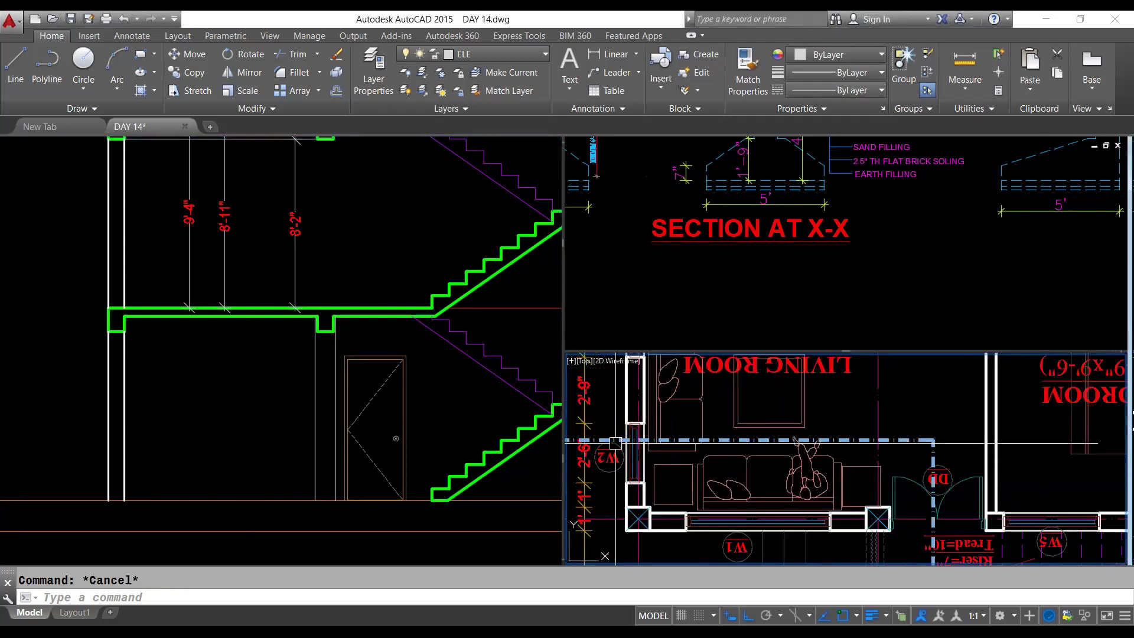
middle_click_drag(615, 443, 715, 475)
left_click(194, 404)
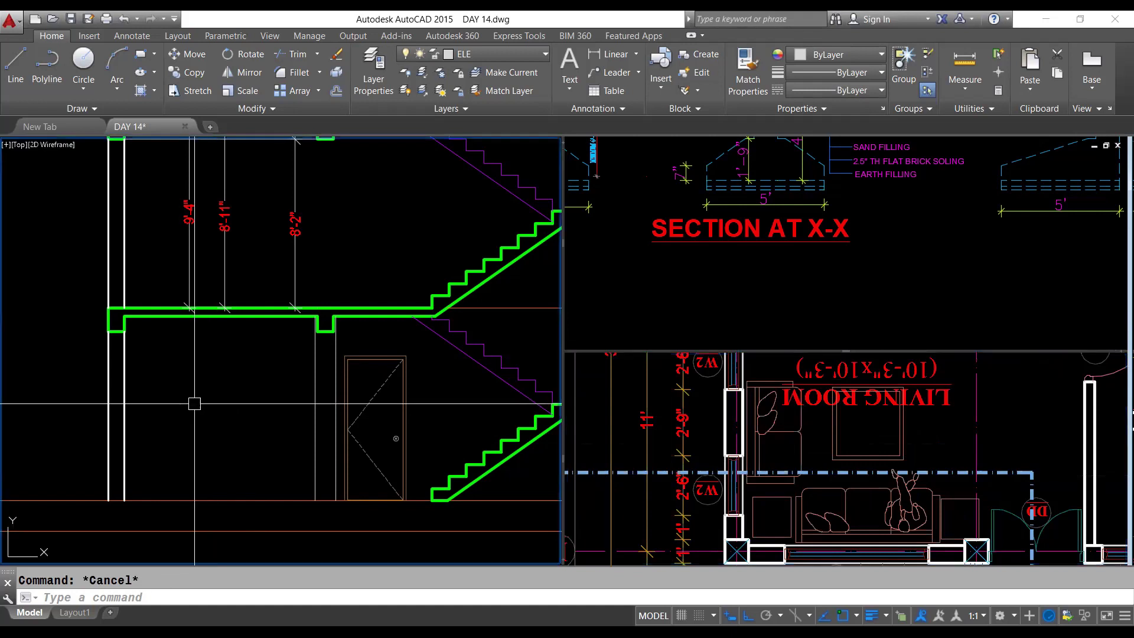
middle_click_drag(194, 403, 272, 412)
Step: Offset the section's horizontal base line 2'6" upward
left_click(237, 508)
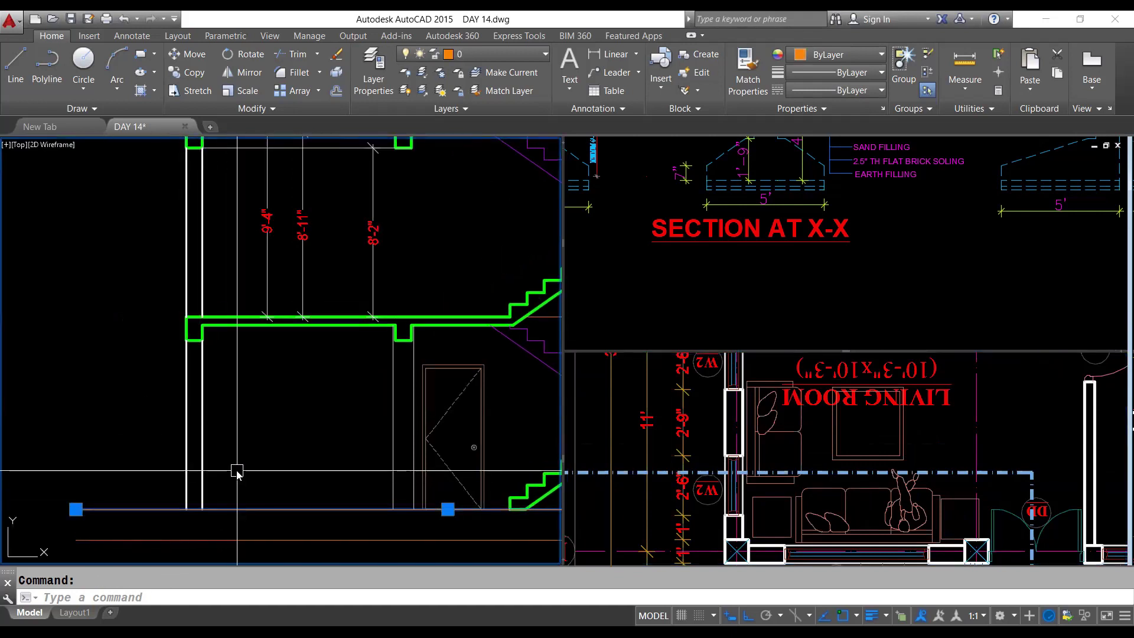
type("o")
key("Return")
type("2'6")
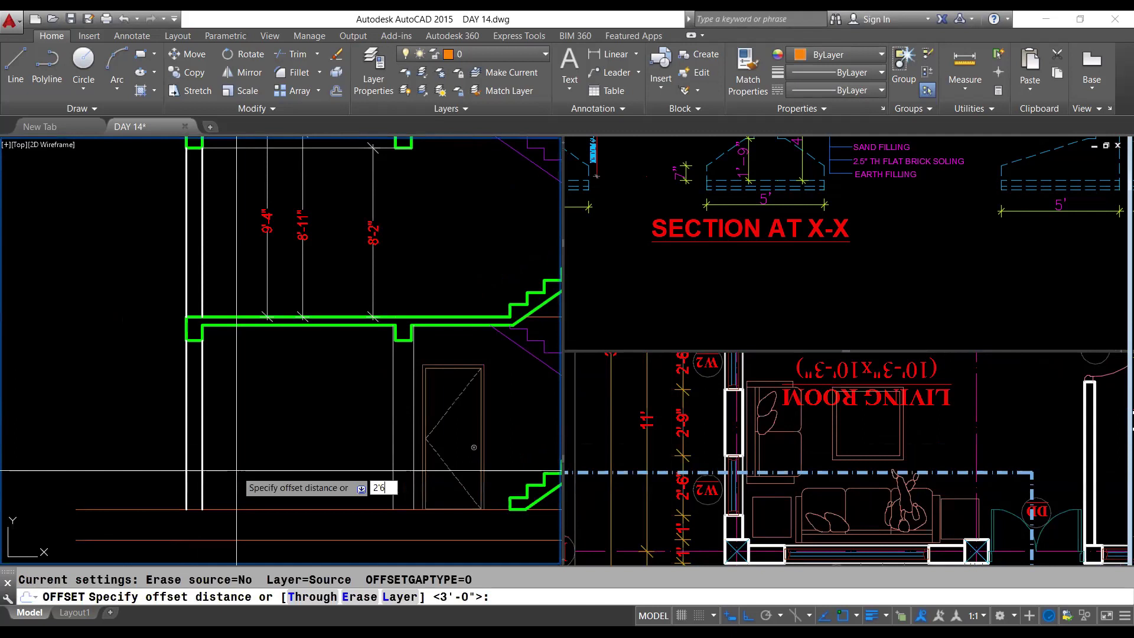
key("Return")
key("Escape")
Step: Pan the upper-right viewport to inspect the staircase elevation
left_click(855, 290)
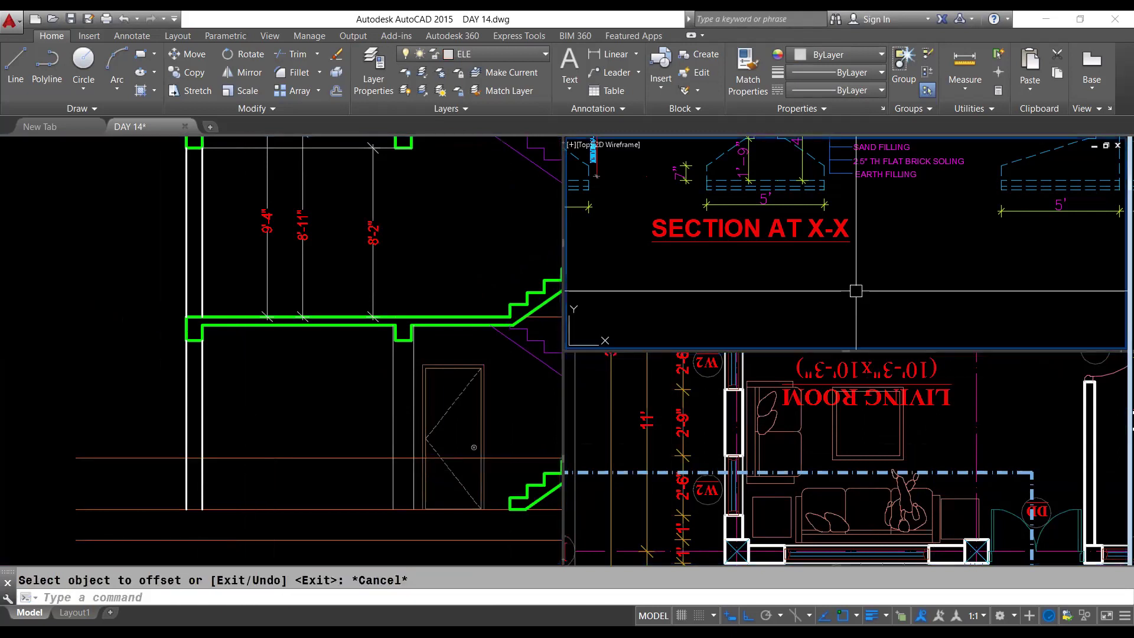
scroll(855, 290, "down", 5)
scroll(856, 291, "up", 3)
mouse_move(839, 277)
middle_mouse_down()
mouse_move(821, 324)
mouse_move(805, 231)
mouse_move(817, 209)
middle_mouse_up()
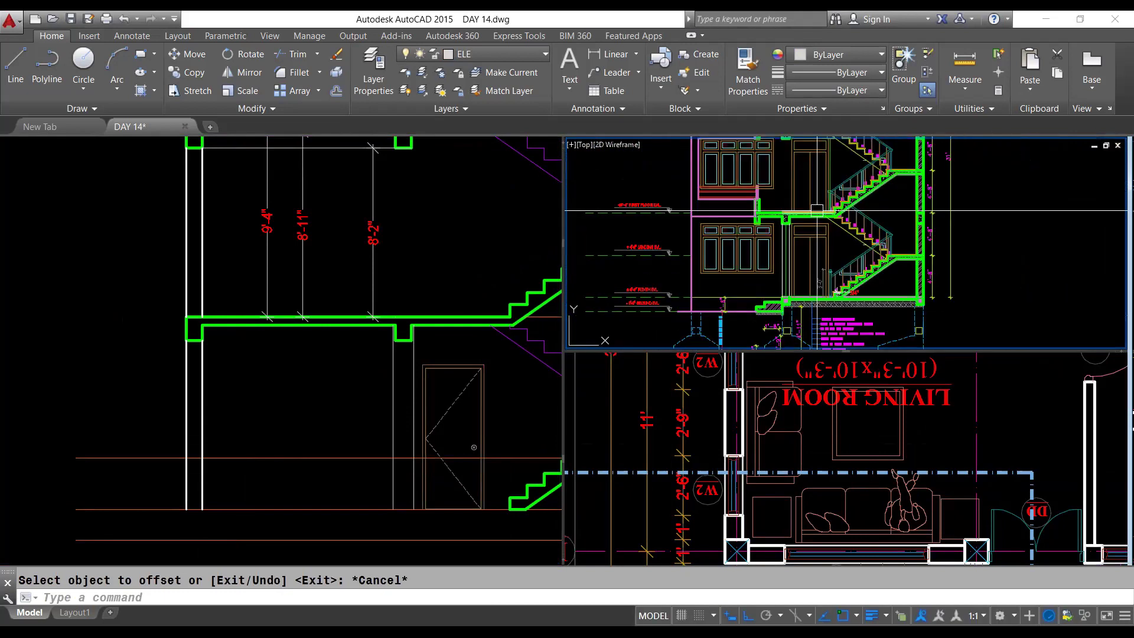
middle_click_drag(770, 294, 810, 292)
scroll(810, 292, "down", 2)
scroll(839, 277, "up", 2)
left_click(263, 445)
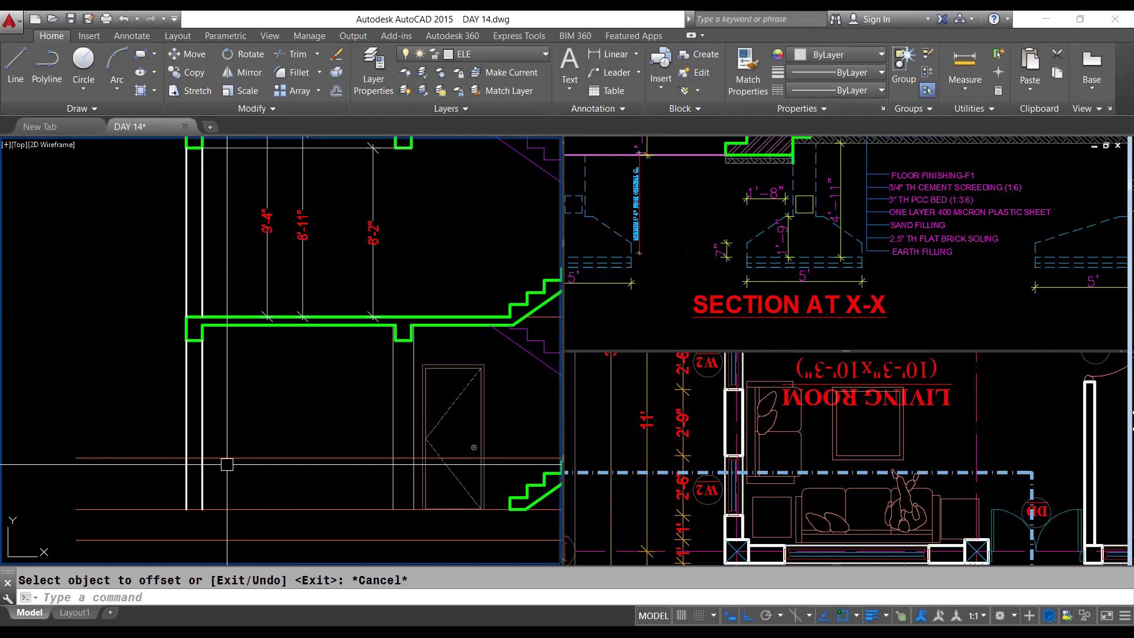
Step: Fillet the lower wall line and the 2'6" offset line into a sharp corner with radius 0
type("f")
key("Return")
left_click(226, 464)
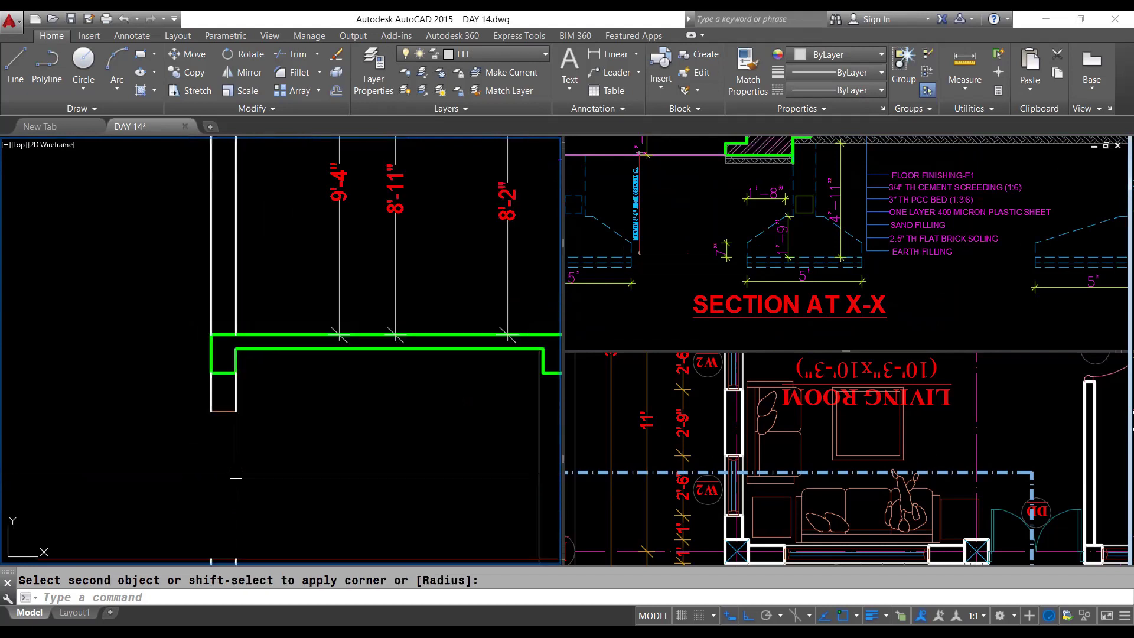
scroll(227, 354, "up", 2)
scroll(230, 294, "up", 2)
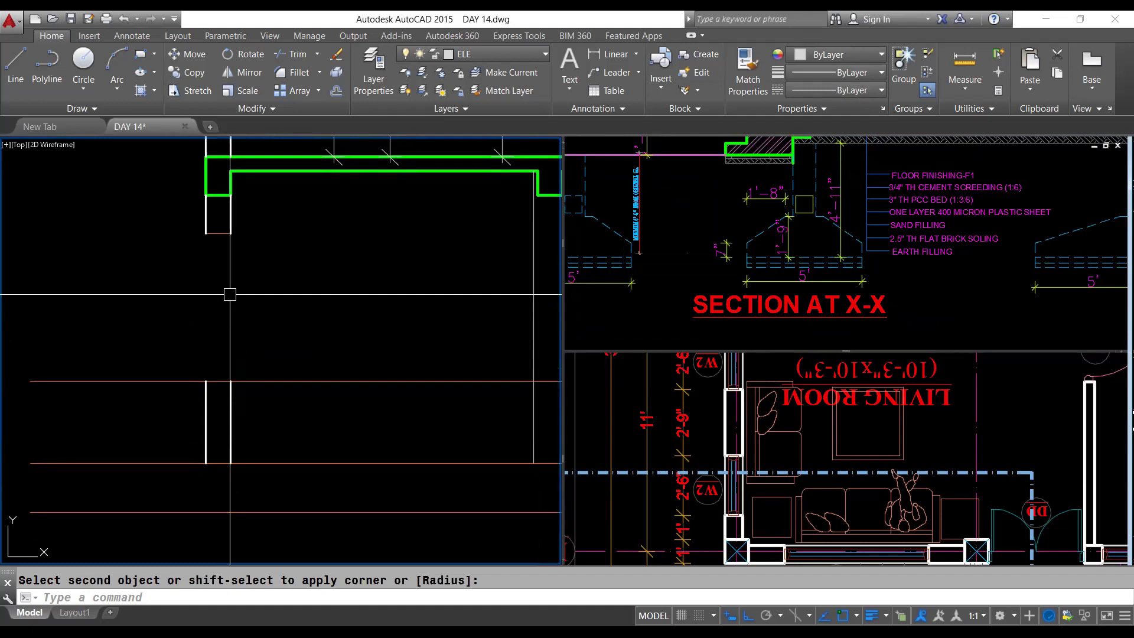
scroll(230, 294, "down", 3)
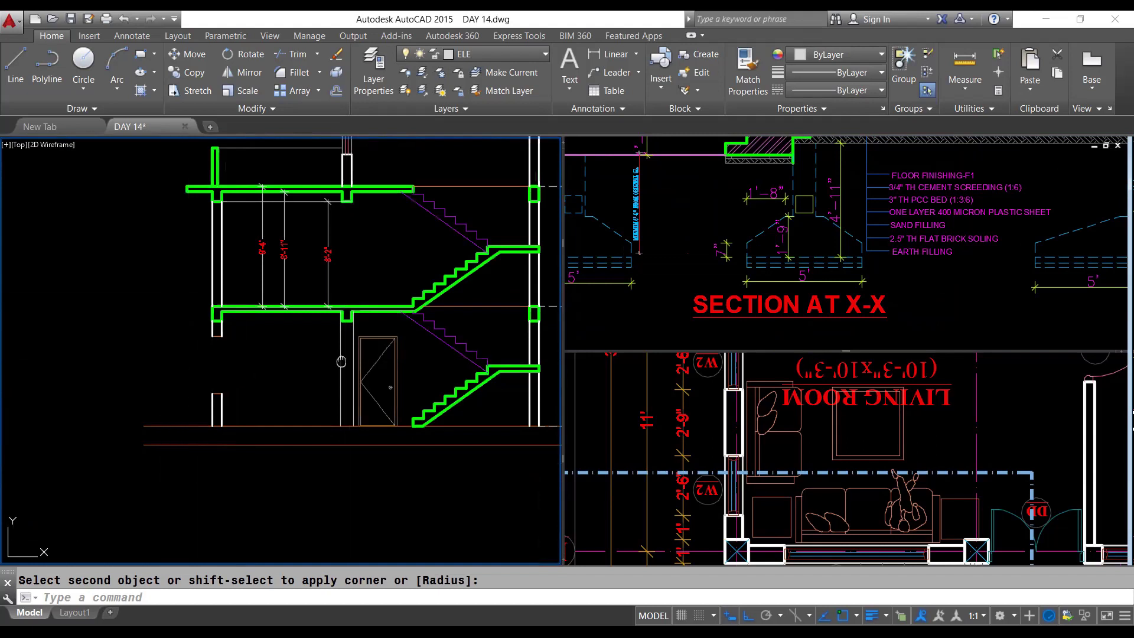
scroll(170, 372, "down", 1)
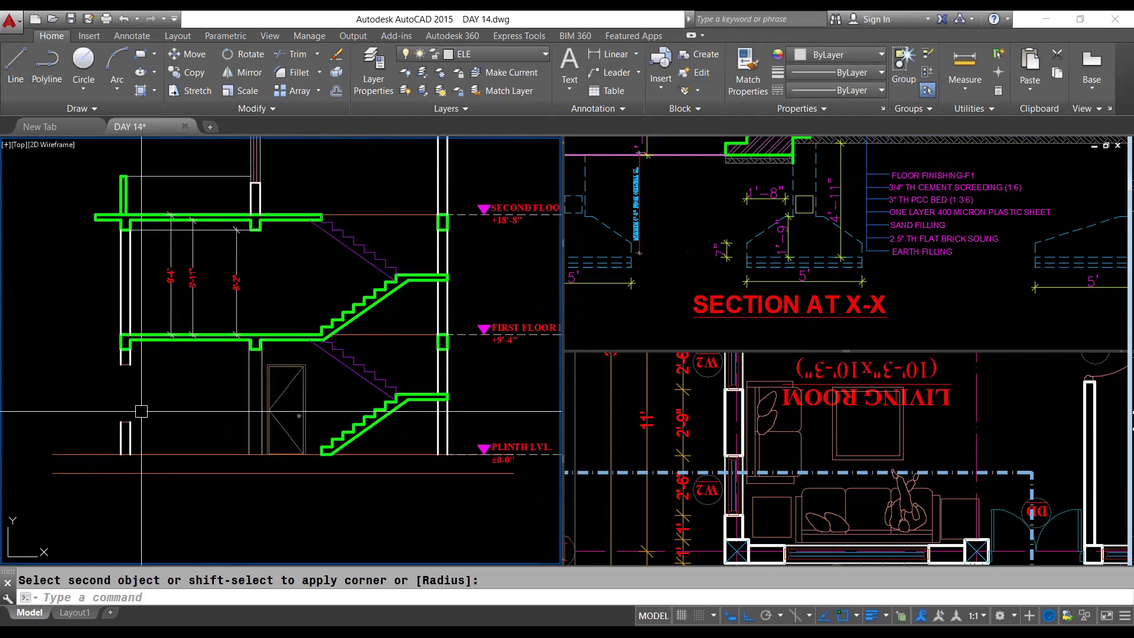
middle_click_drag(138, 413, 164, 393)
scroll(164, 393, "up", 3)
left_click(167, 413)
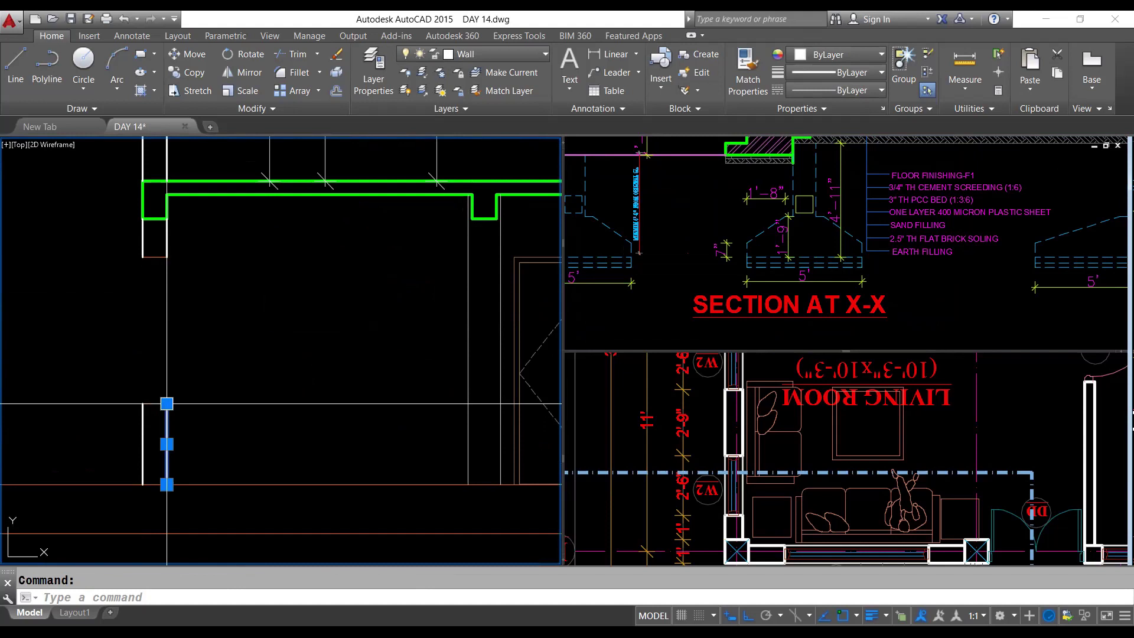
Step: Pick the vertical line at the slab-column junction, then zoom out to frame the whole stair section
key("Escape")
type("ML")
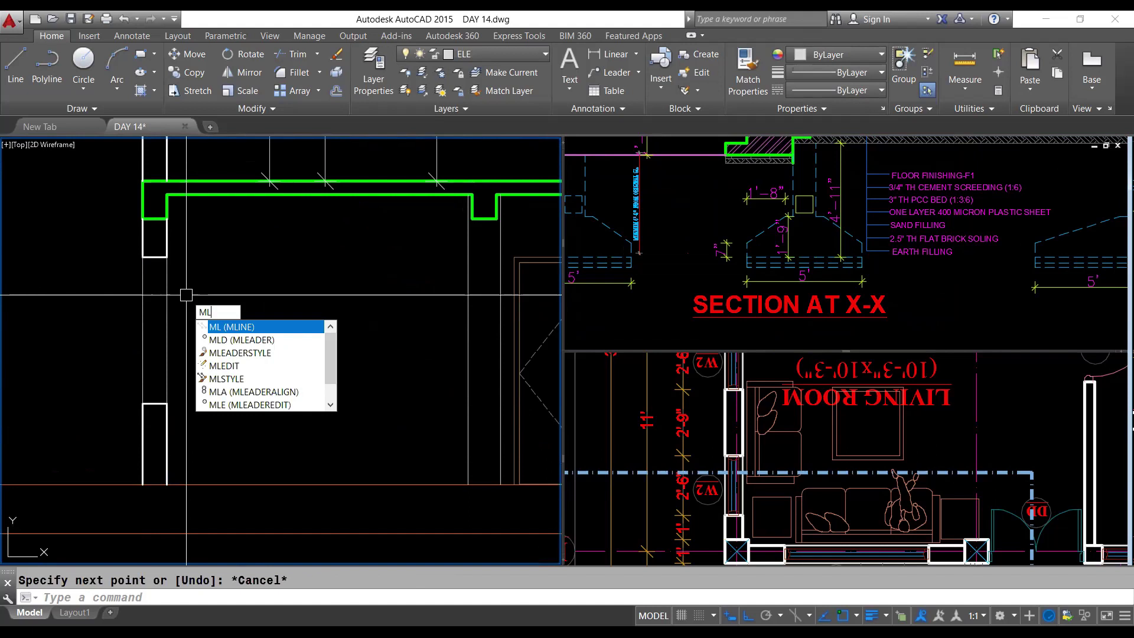
scroll(186, 294, "down", 4)
scroll(311, 213, "up", 3)
scroll(311, 213, "up", 4)
left_click(312, 212)
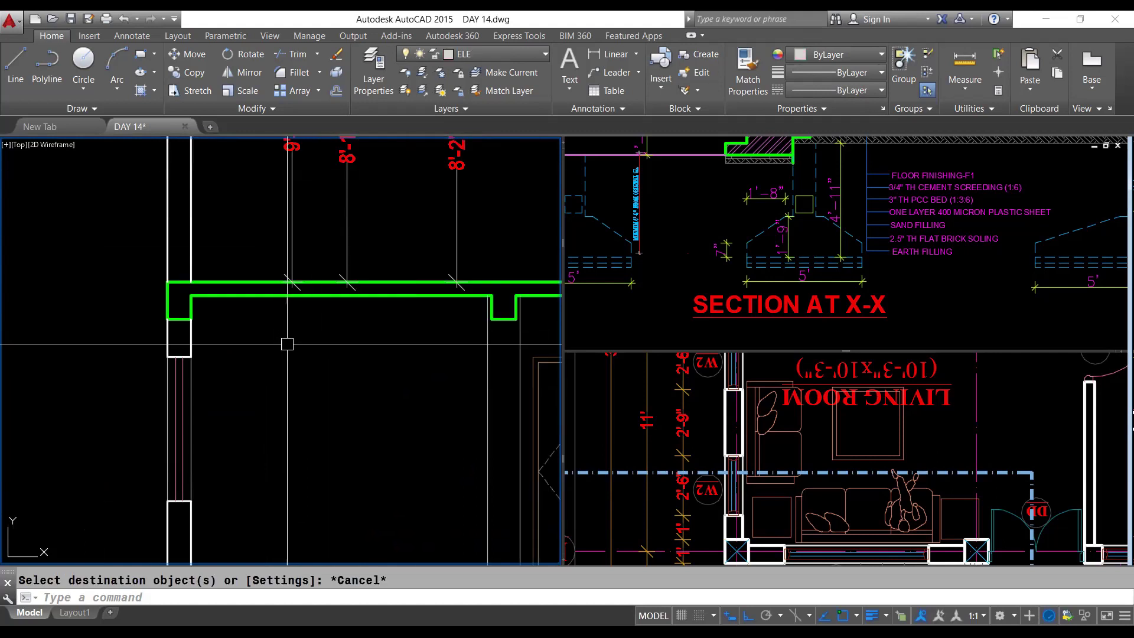
scroll(285, 394, "down", 5)
middle_click_drag(285, 394, 236, 444)
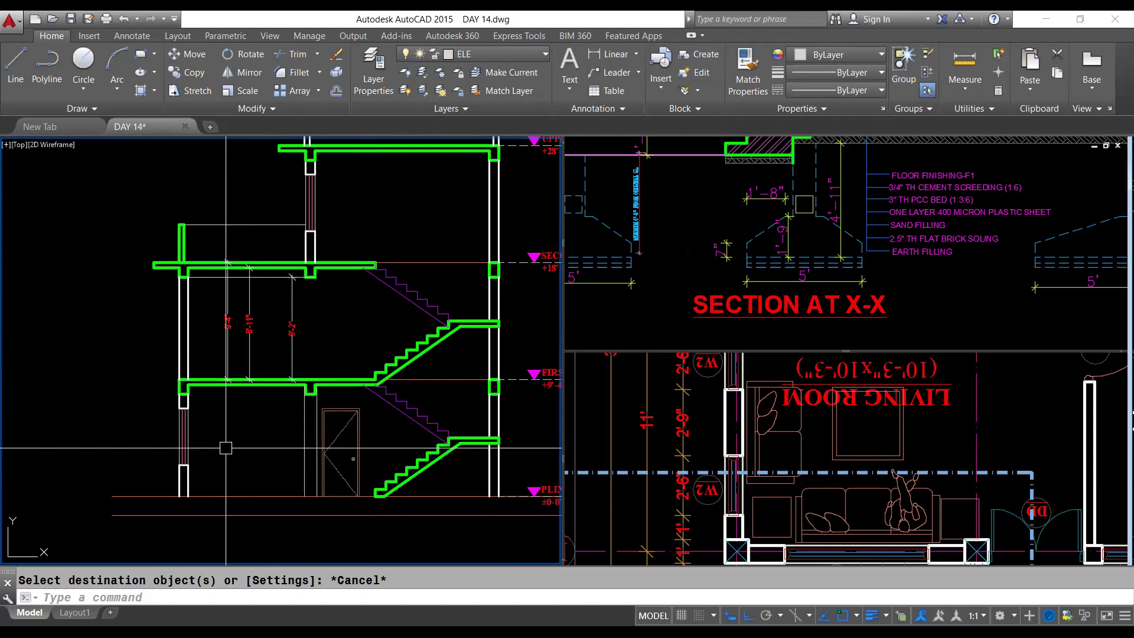
Step: Copy the LIVING ROOM label from the floor plan into the section's ground floor
left_click(759, 501)
scroll(759, 502, "down", 2)
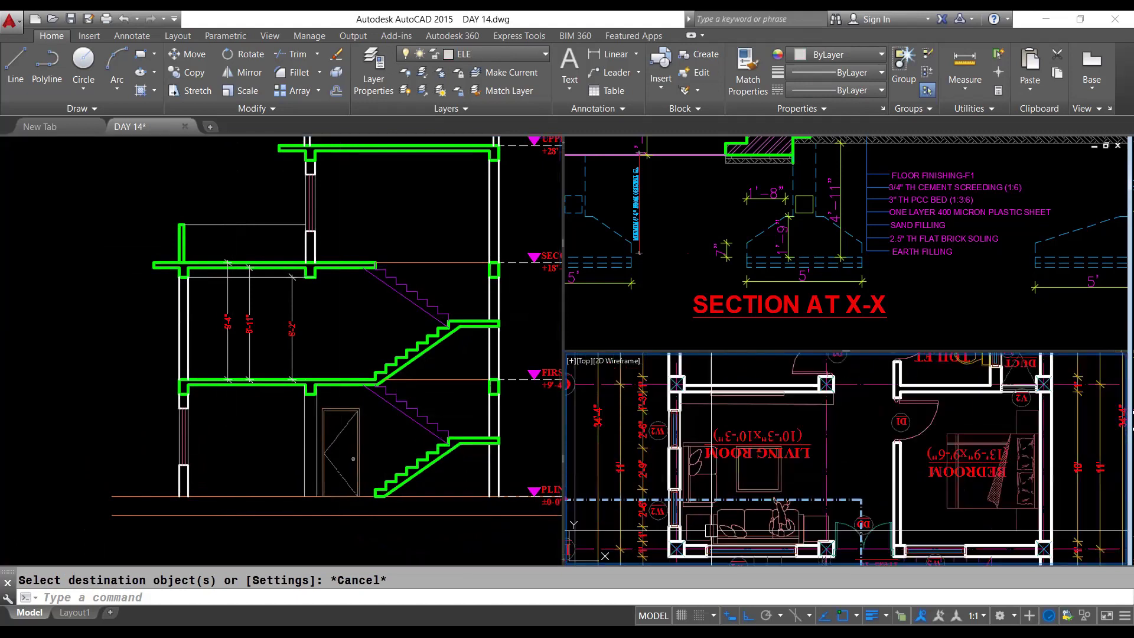
left_click(258, 473)
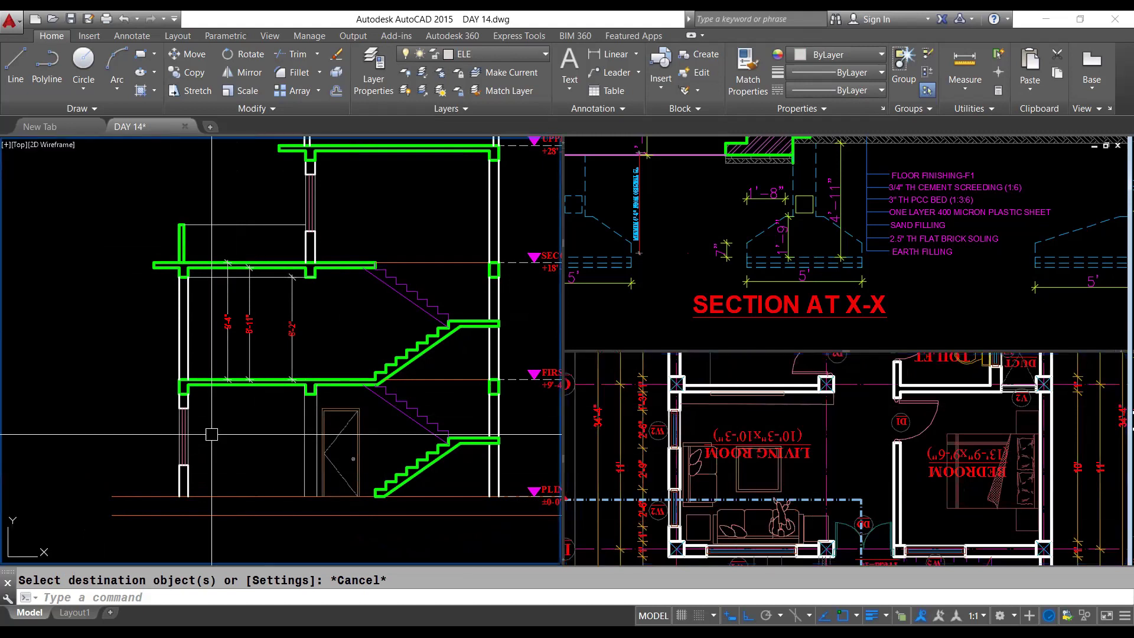
left_click(822, 467)
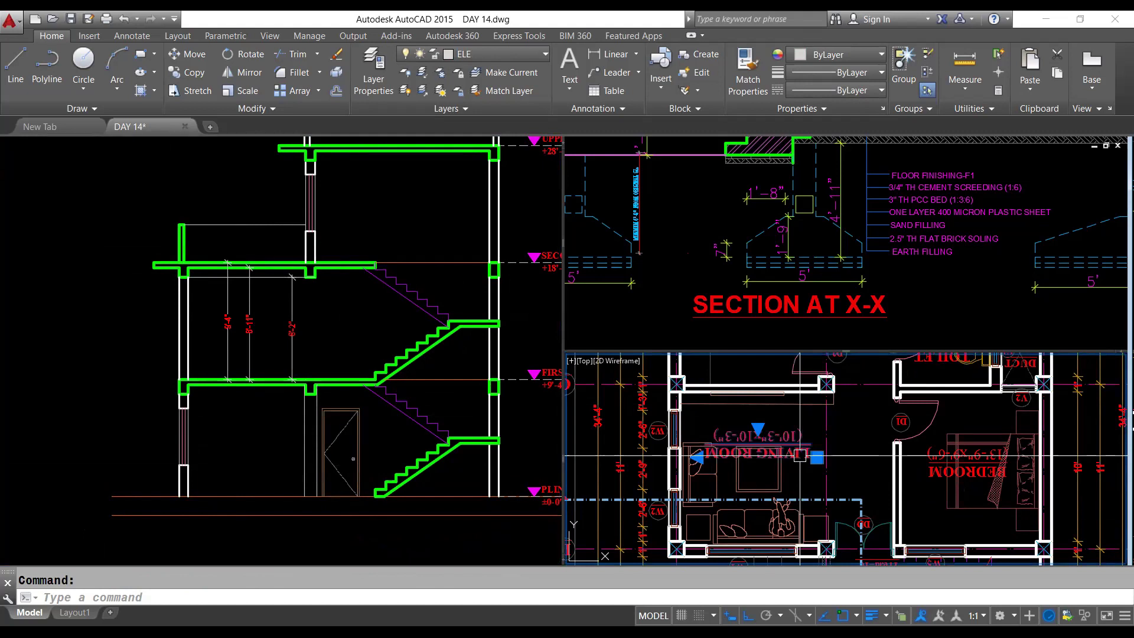
scroll(269, 444, "up", 2)
left_click(269, 444)
key("Escape")
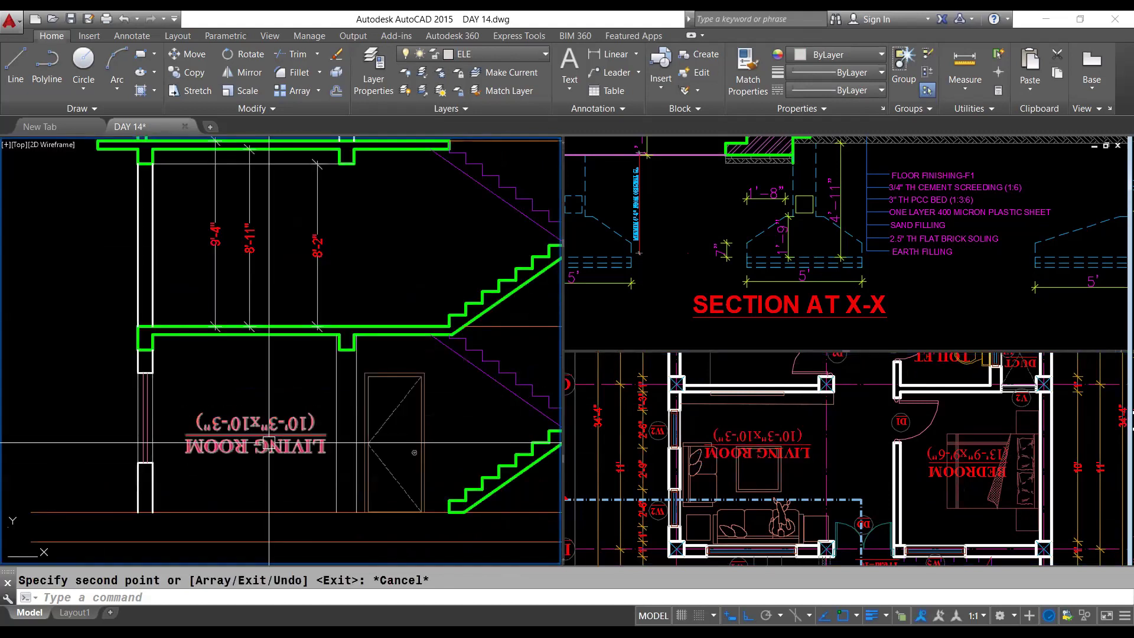
Step: Reorient the copied label upright with TORIENT and shift it left within the living room
left_click(267, 444)
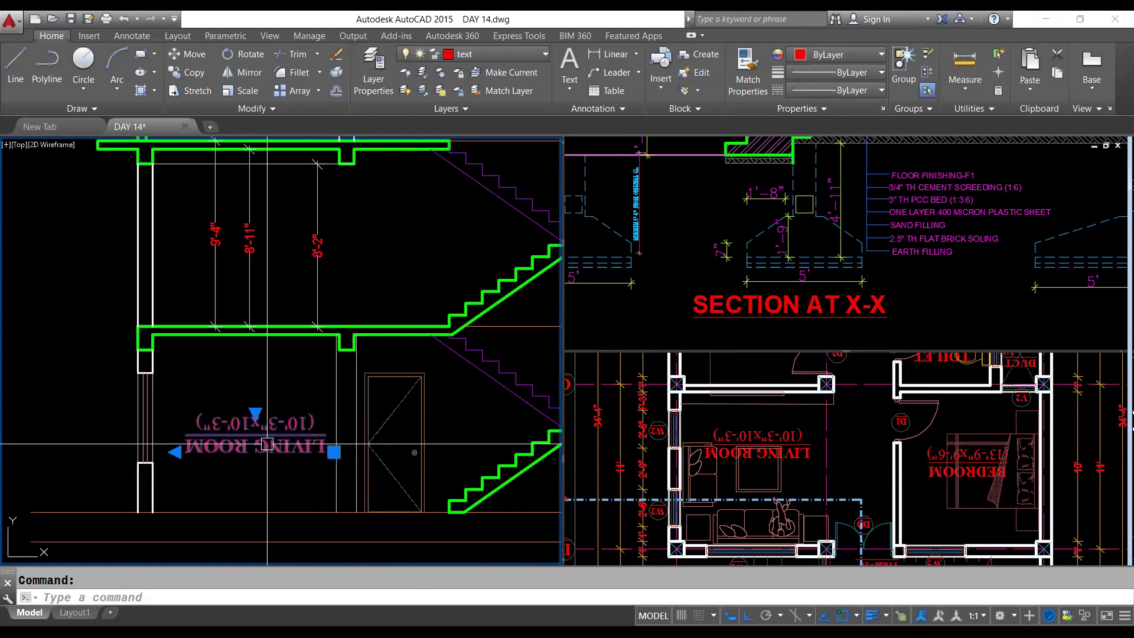
left_click(267, 444)
key("space")
key("space")
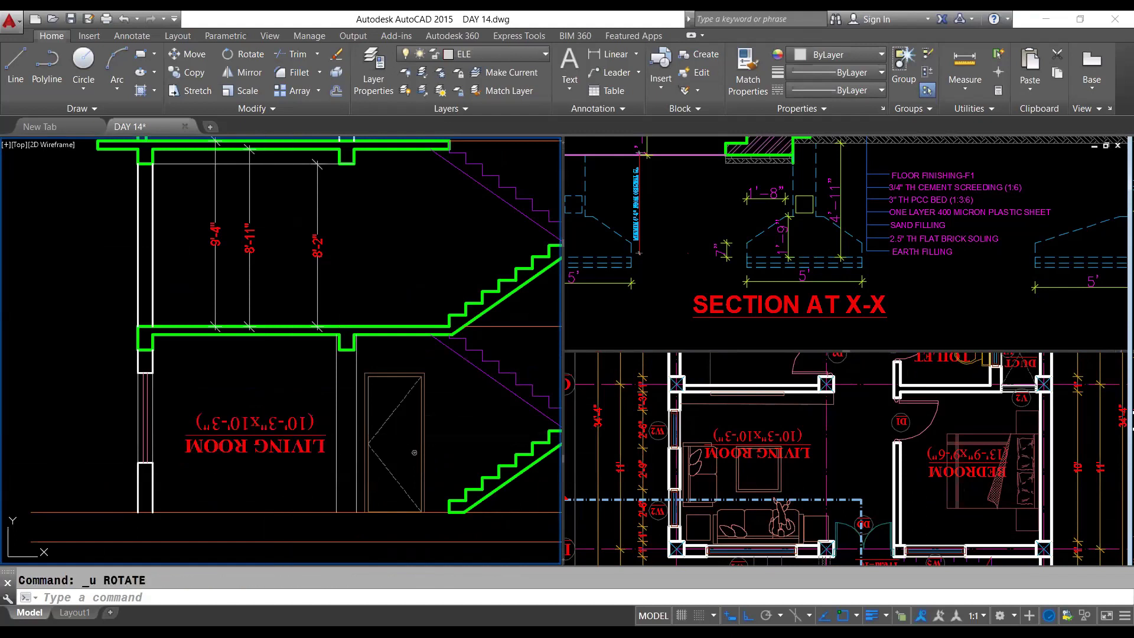
key("Escape")
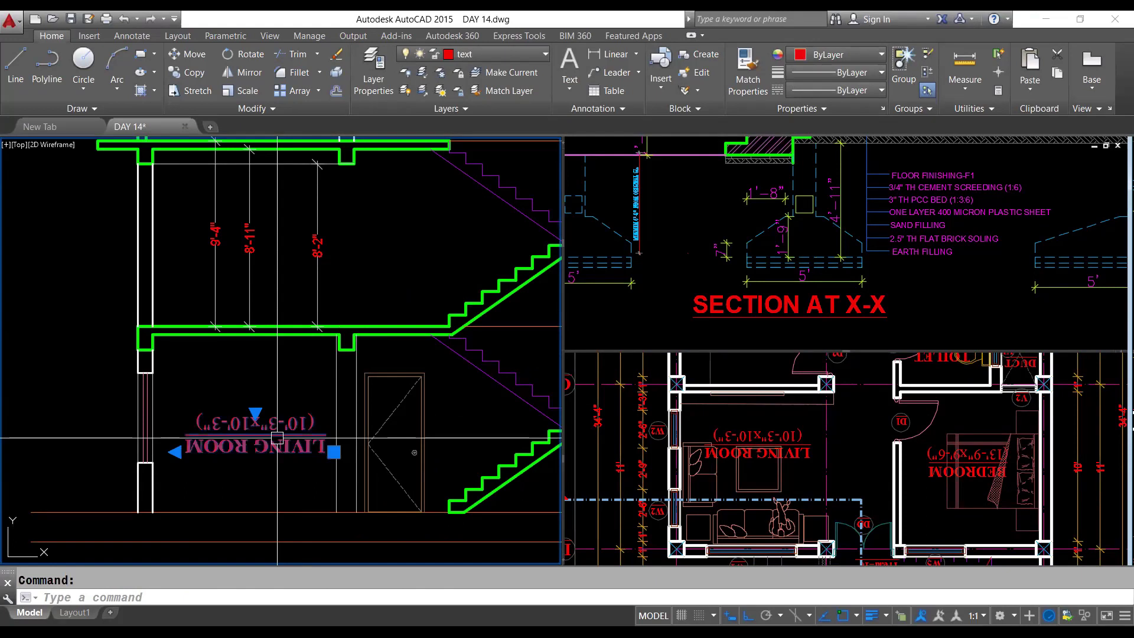
type("torient")
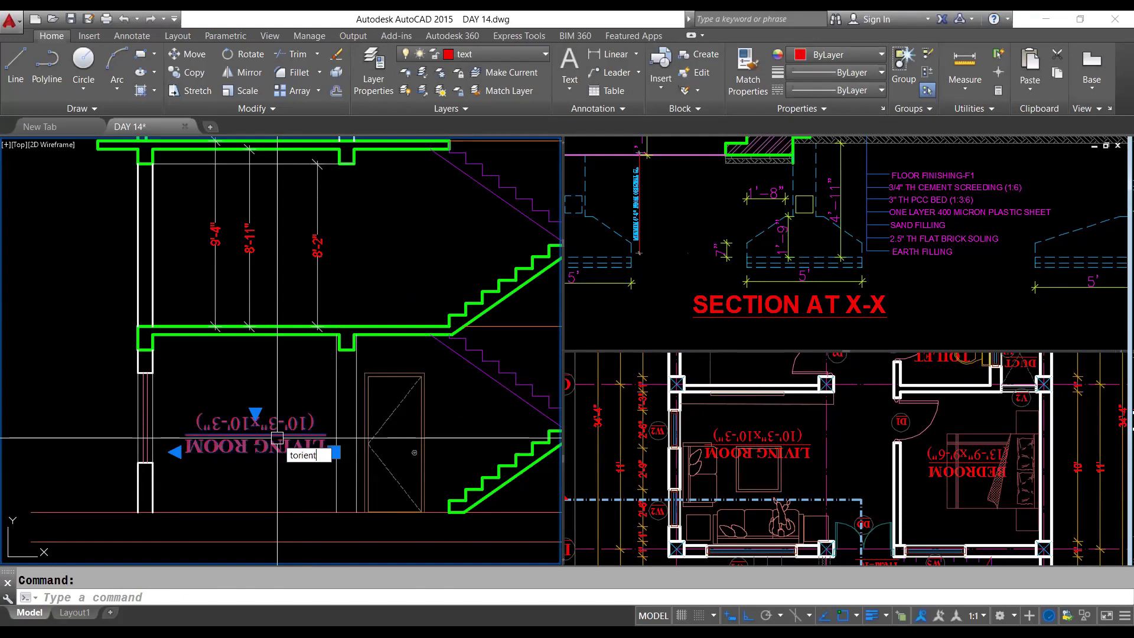
key("Return")
key("Return")
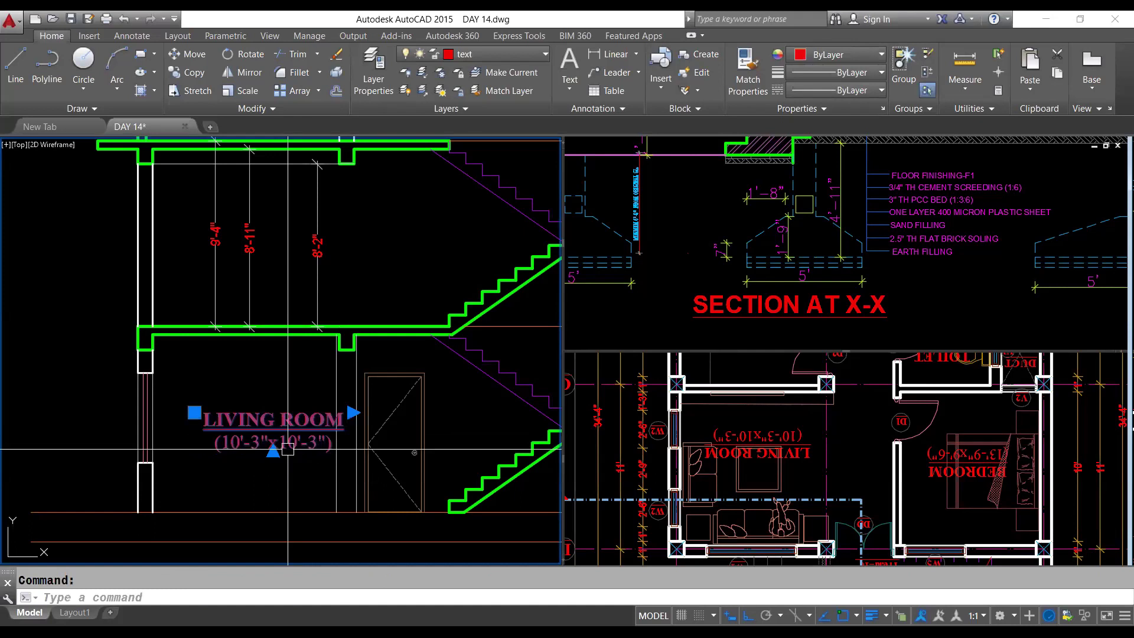
left_click_drag(265, 449, 239, 448)
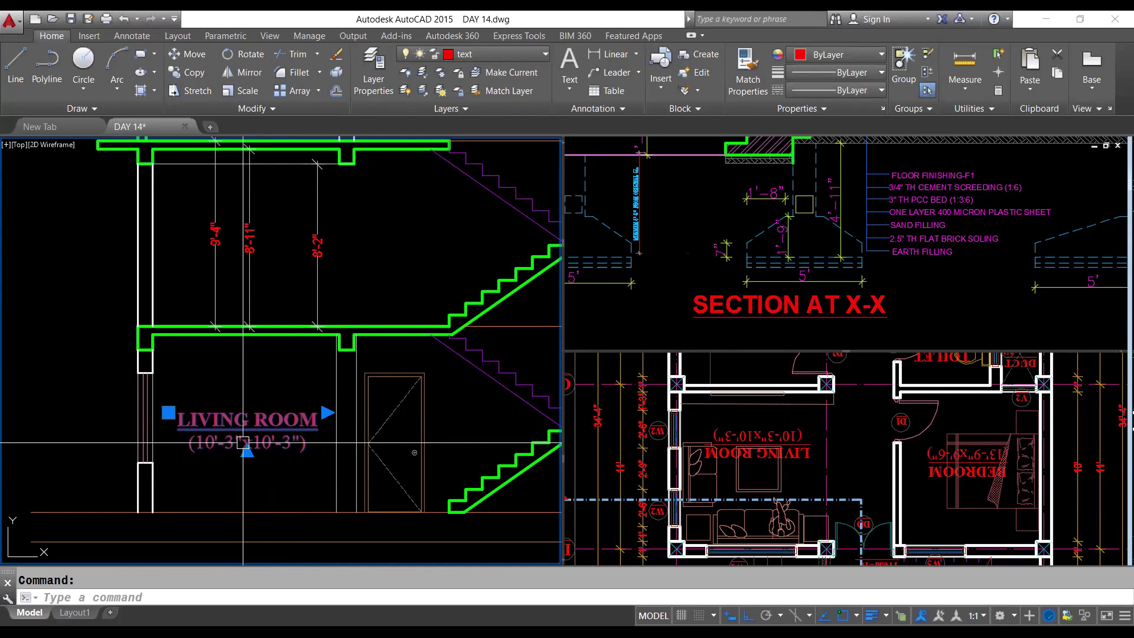
scroll(242, 442, "down", 2)
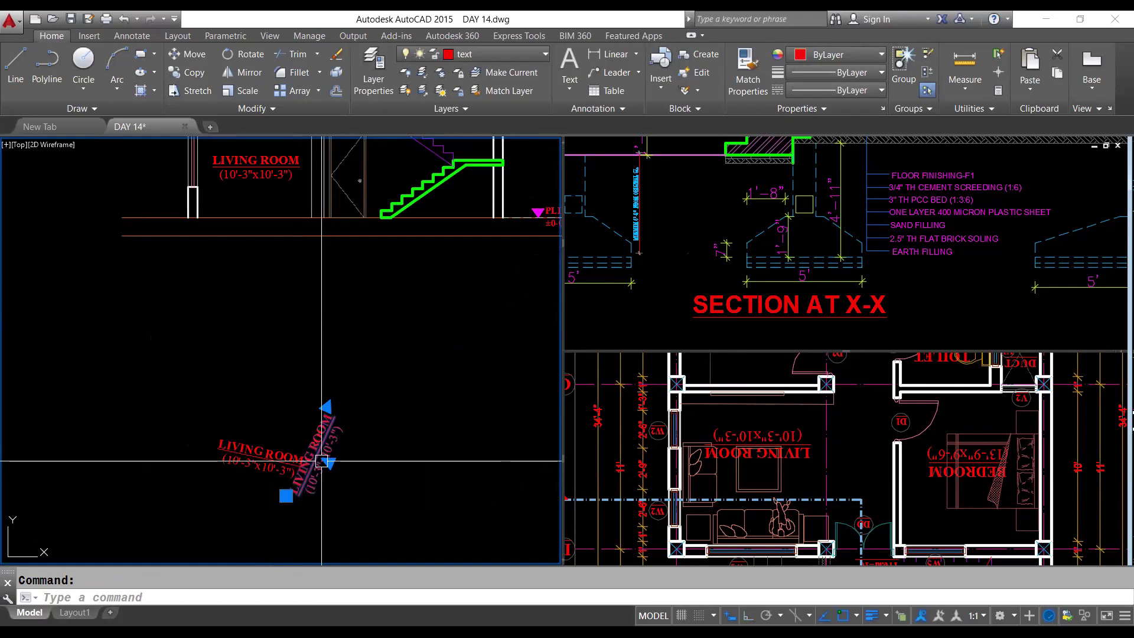
Step: Reorient the three stray label copies below the section with TORIENT using Most Readable
left_click(321, 461)
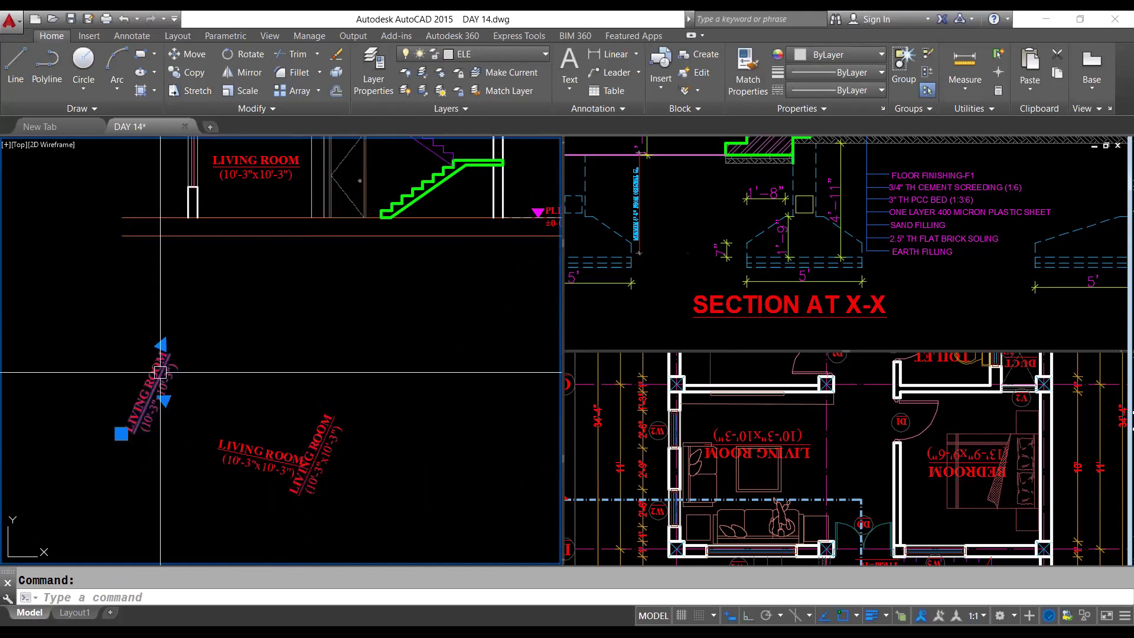
left_click(187, 303)
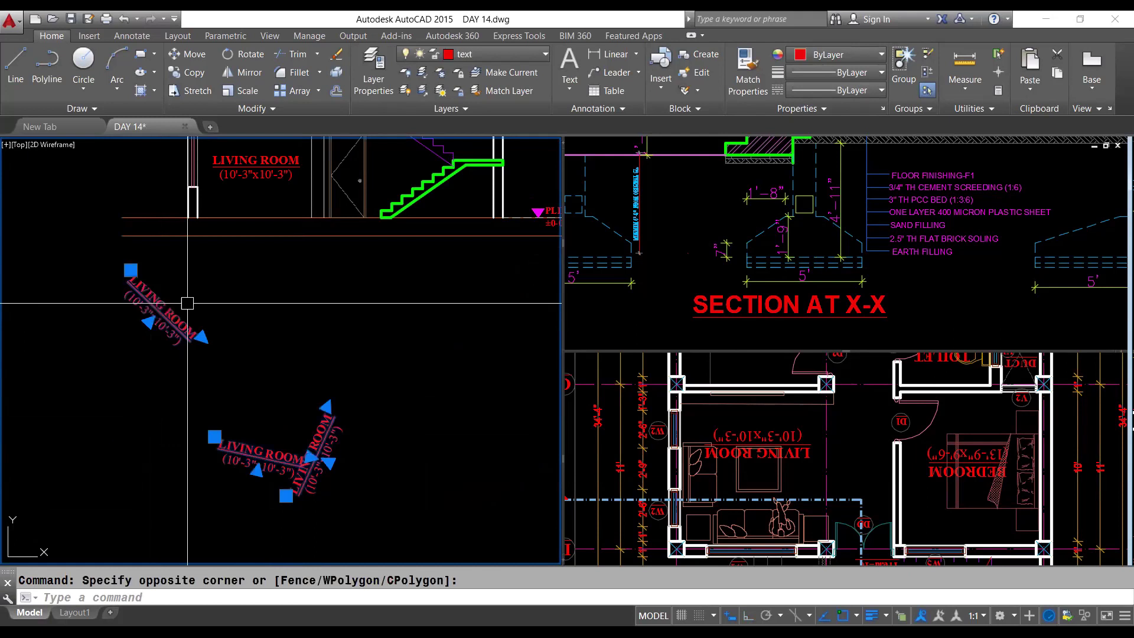
type("ROr")
key("BackSpace")
key("BackSpace")
key("BackSpace")
type("TO")
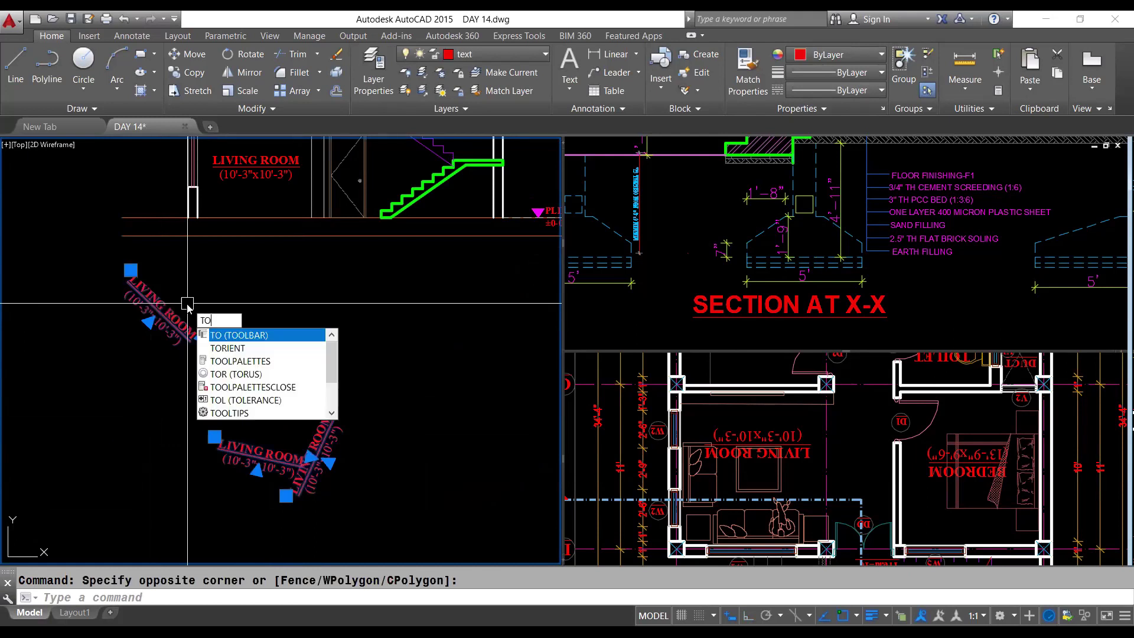
type("R")
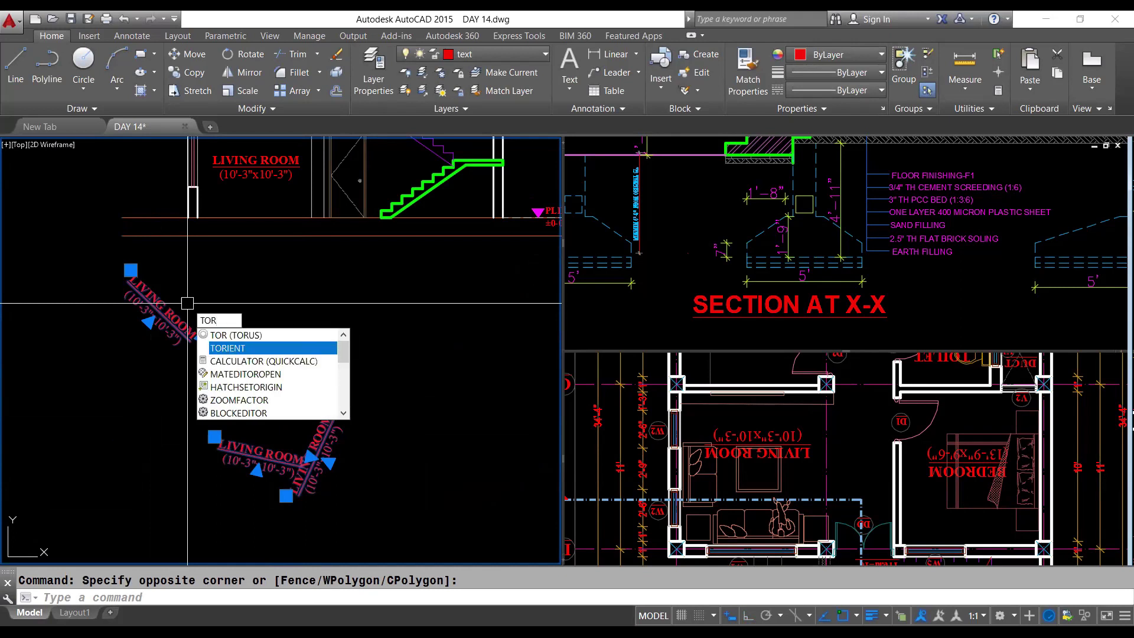
left_click(246, 349)
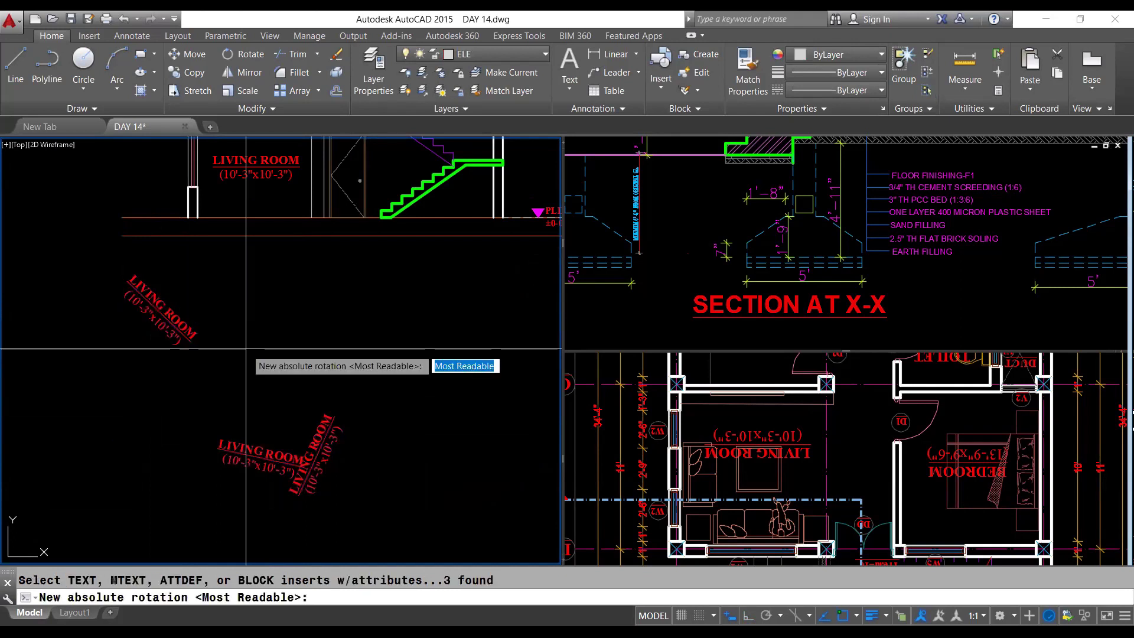
key("Return")
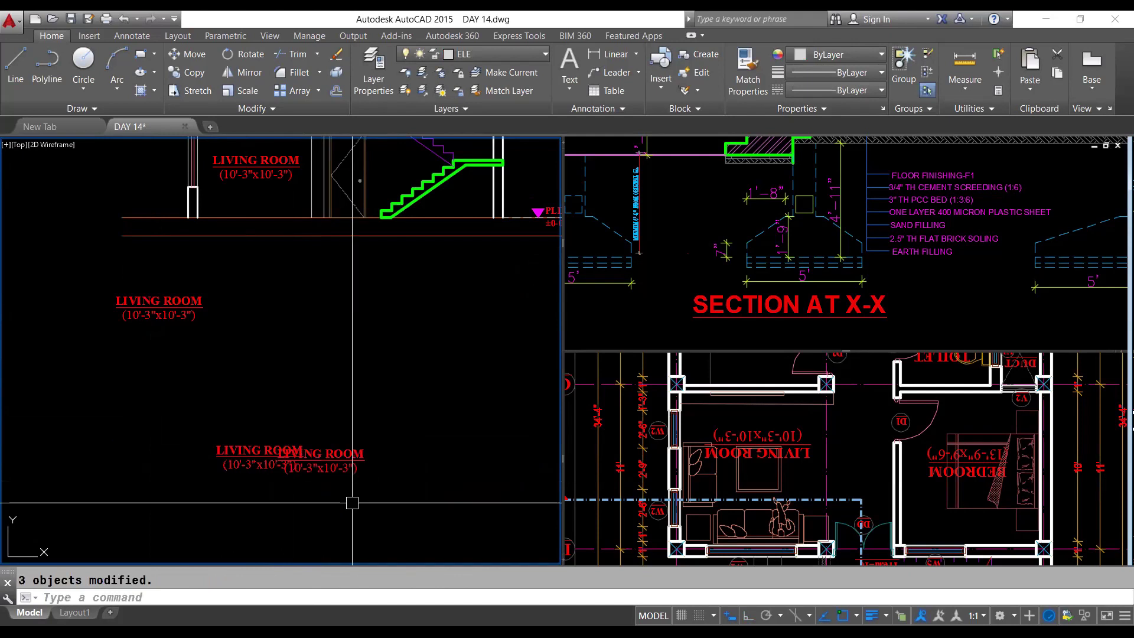
Step: Window-select and delete the three extra label copies, then pan up to the upper floors
left_click_drag(378, 490, 190, 293)
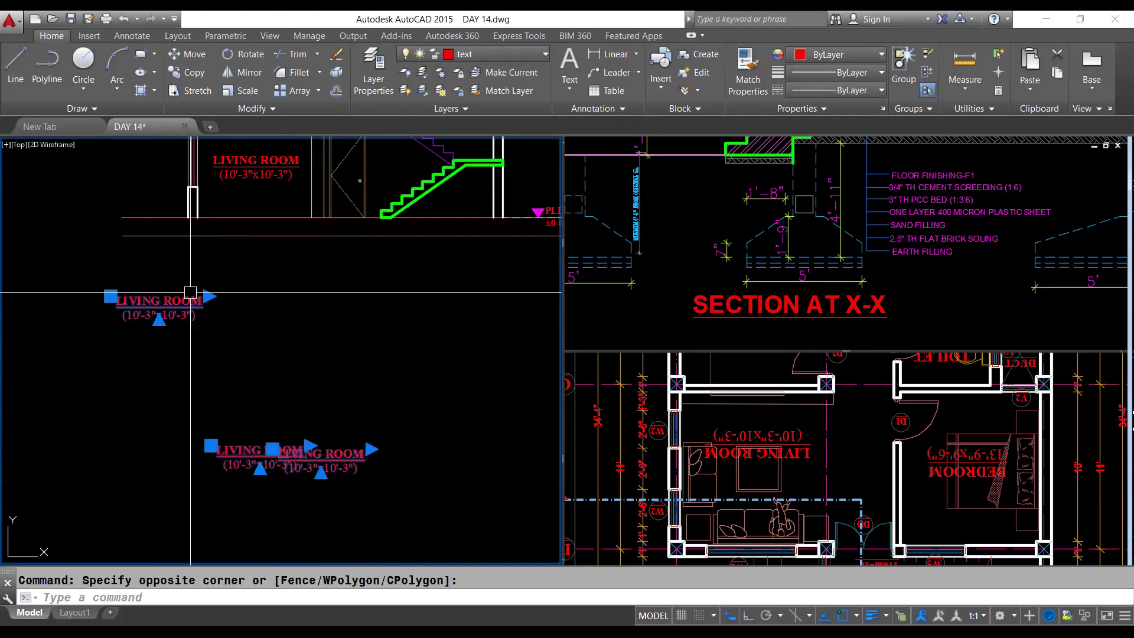
key("Delete")
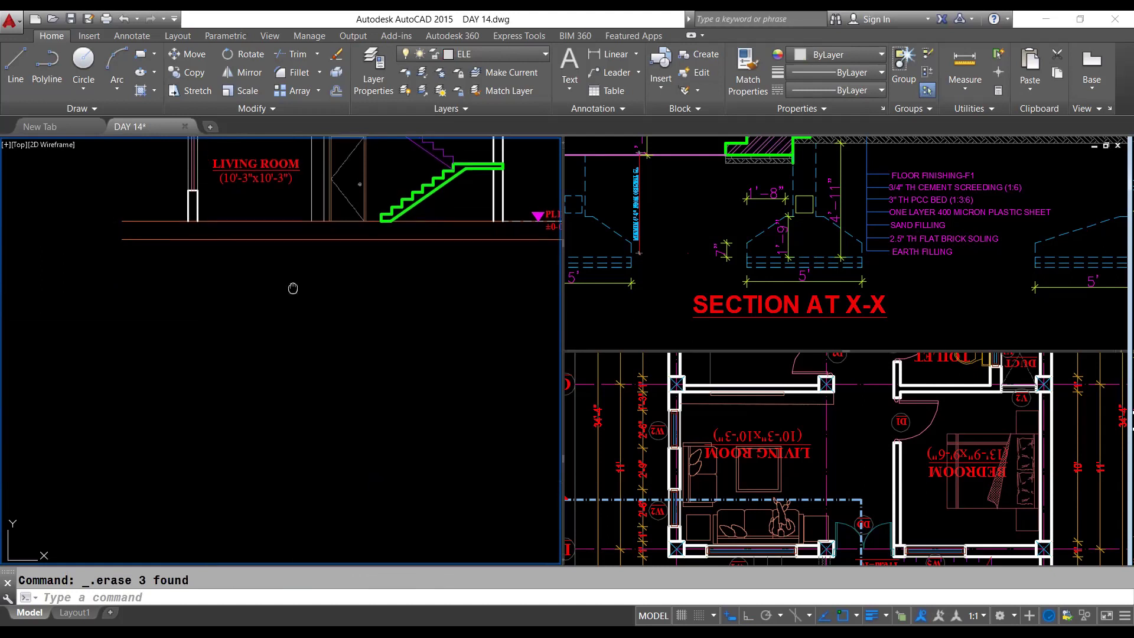
middle_click_drag(294, 286, 299, 463)
scroll(270, 373, "up", 2)
Step: Edit the section's LIVING ROOM mtext to delete its (10'-3"x10'-3") size line
left_click(255, 321)
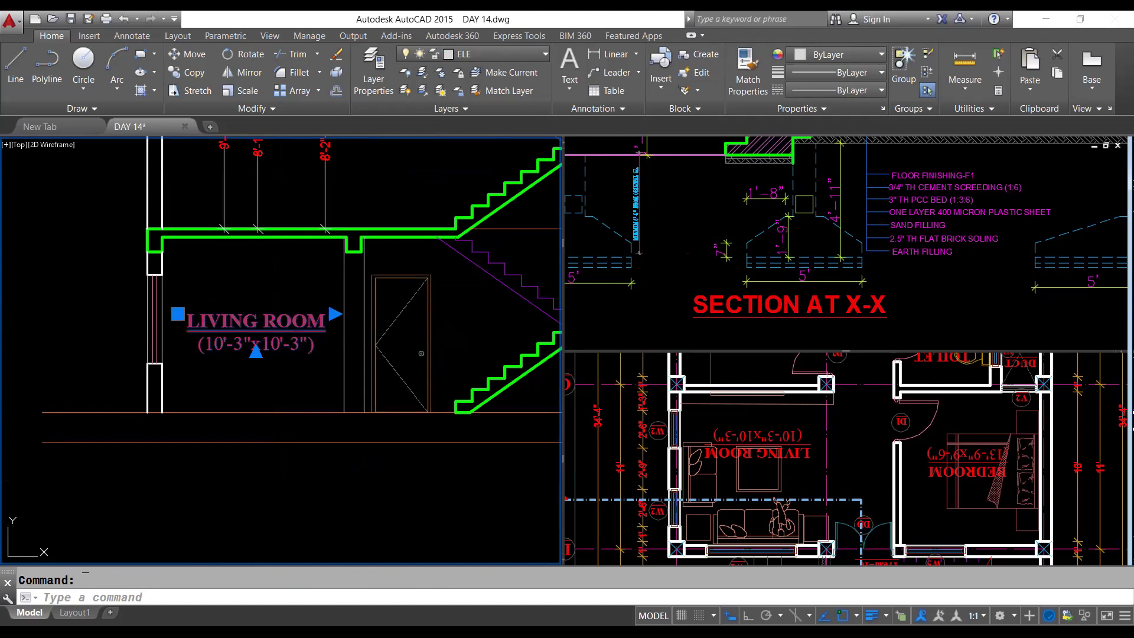
double_click(330, 345)
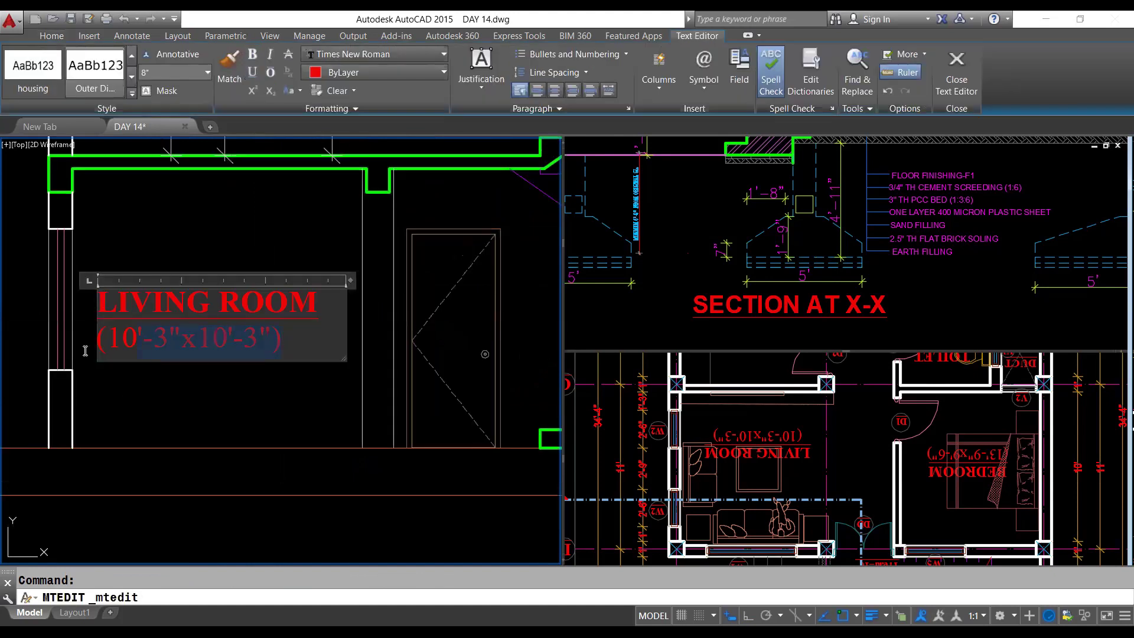
key("Delete")
key("Escape")
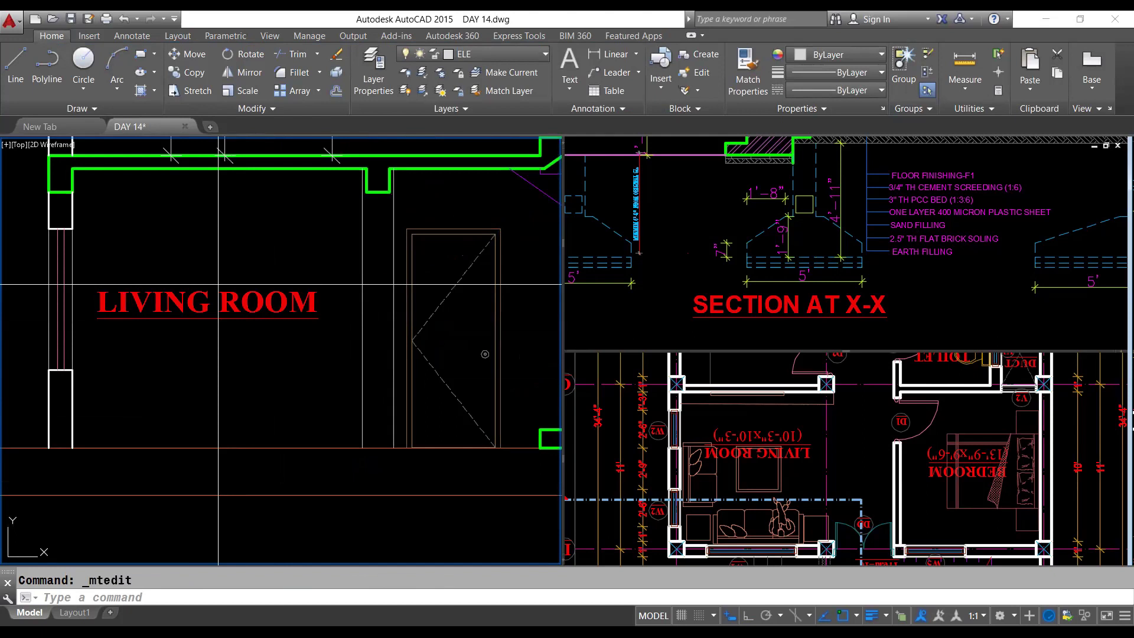
scroll(218, 284, "down", 4)
left_click(857, 486)
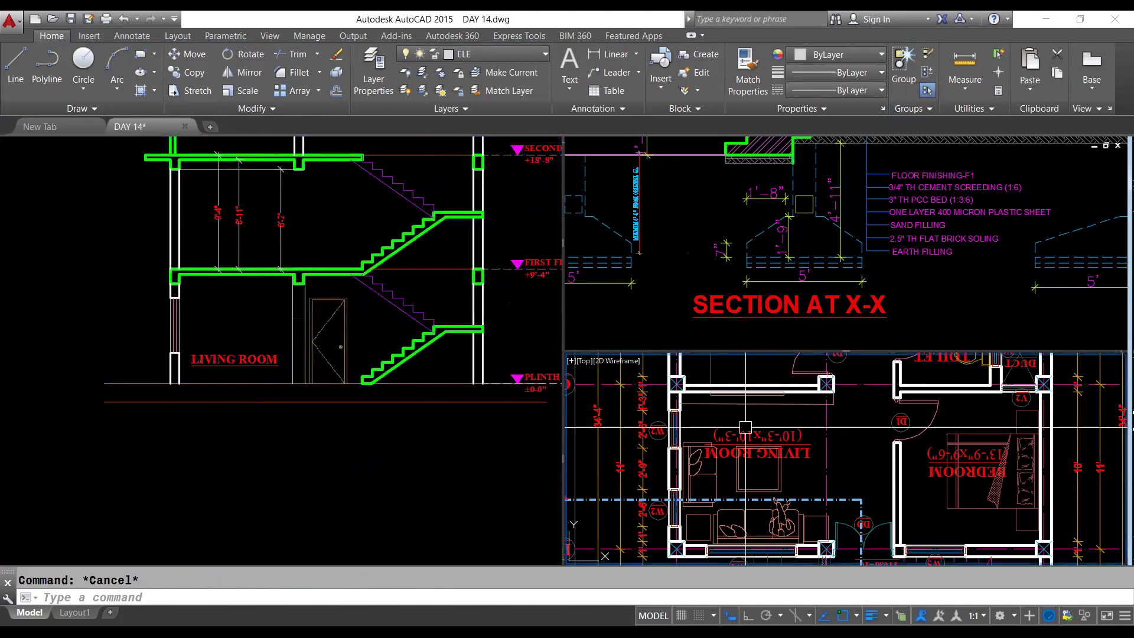
middle_click_drag(857, 486, 772, 397)
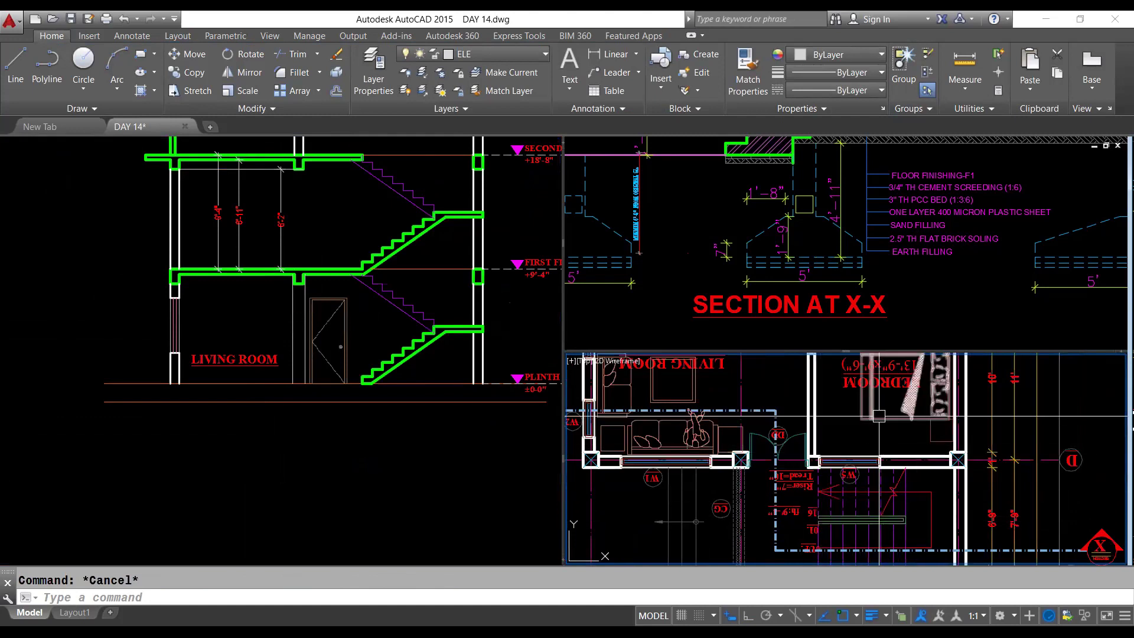
middle_click_drag(921, 422, 921, 507)
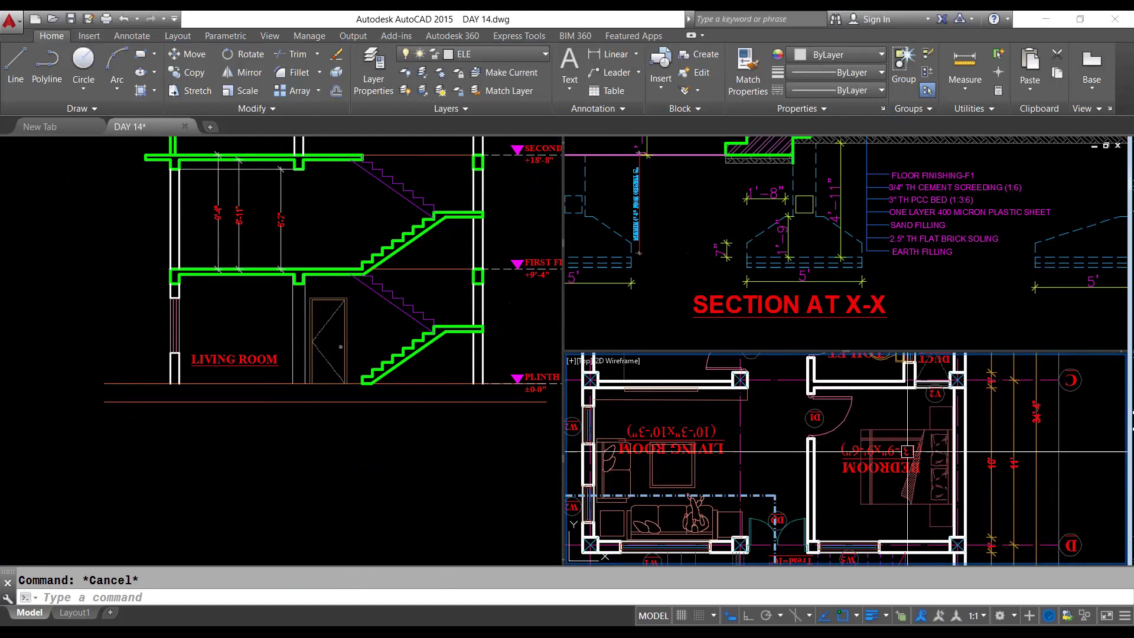
mouse_move(833, 513)
middle_mouse_down()
mouse_move(851, 434)
mouse_move(837, 386)
middle_mouse_up()
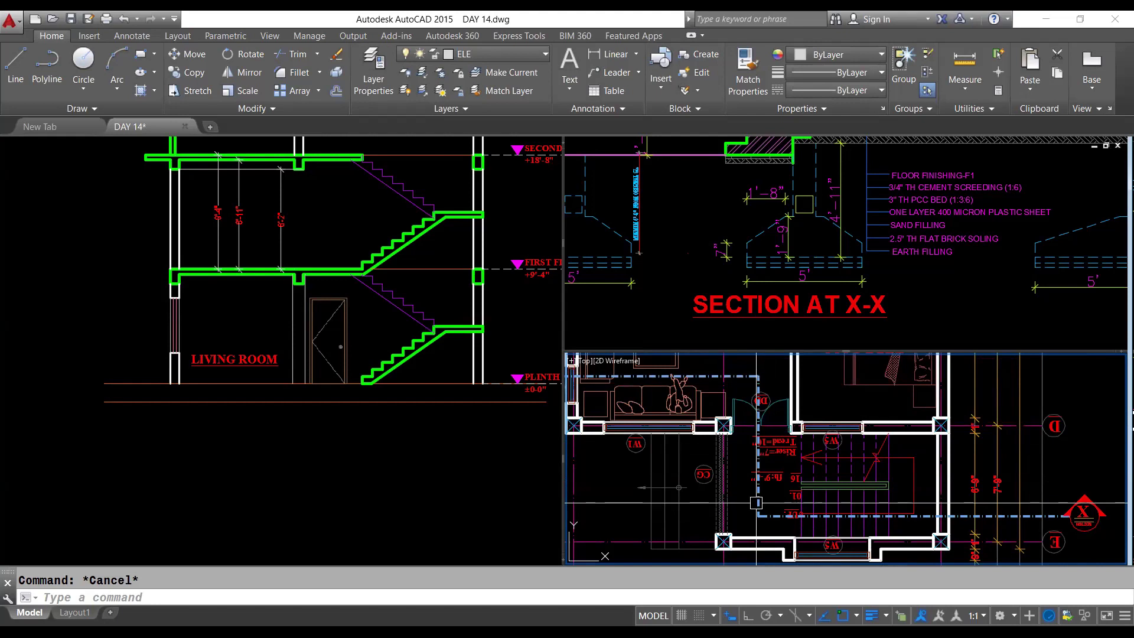
middle_click_drag(757, 498, 768, 545)
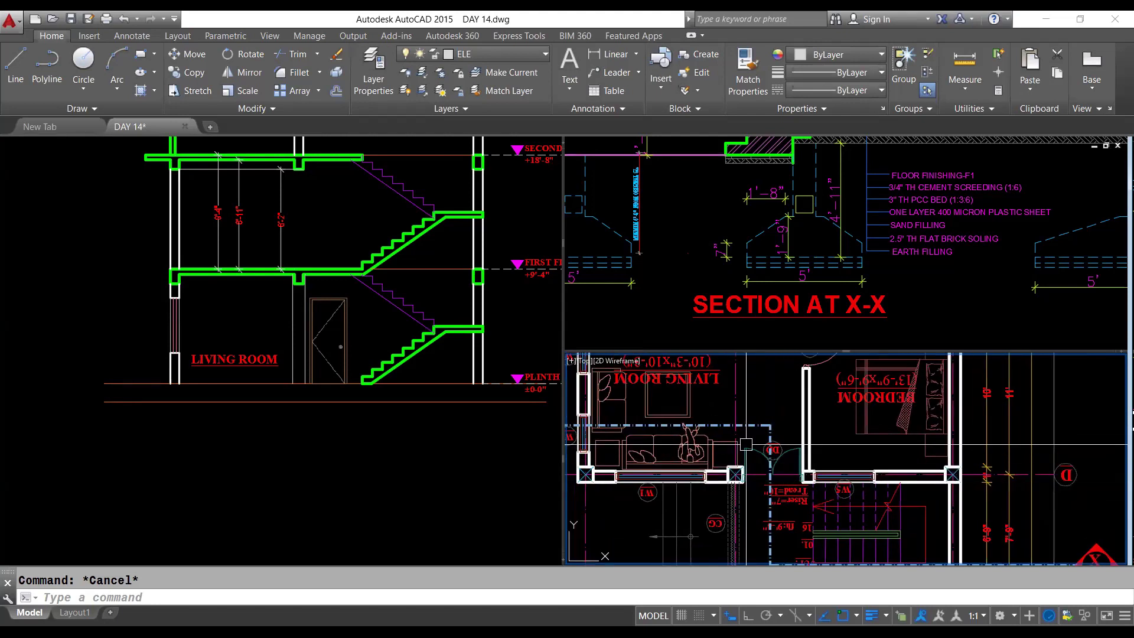
middle_click_drag(777, 432, 743, 452)
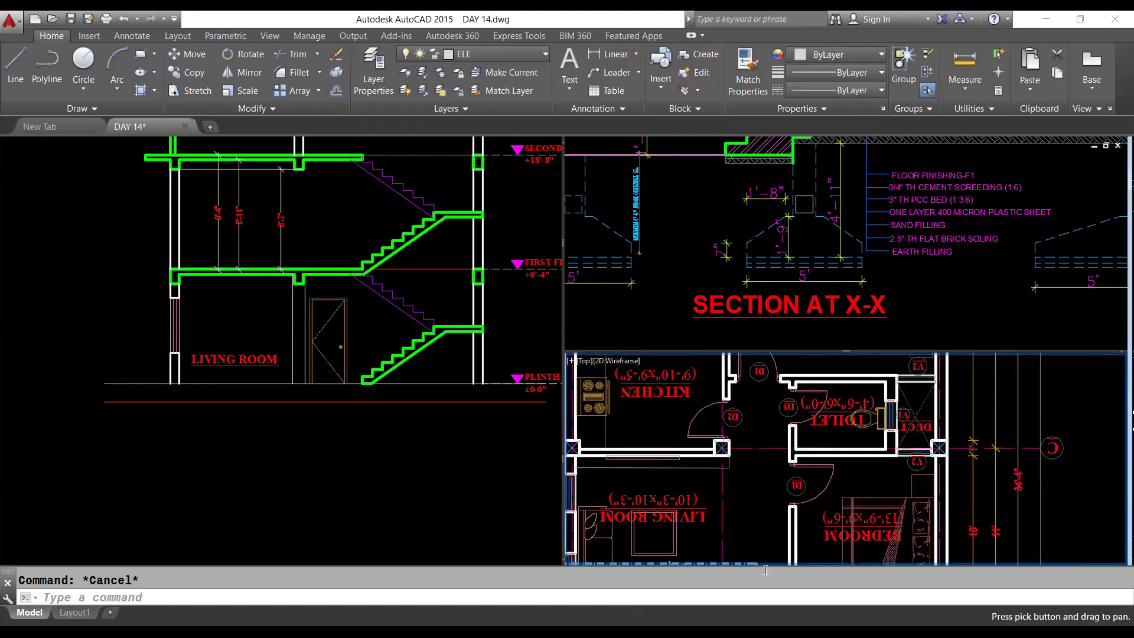
scroll(744, 453, "down", 2)
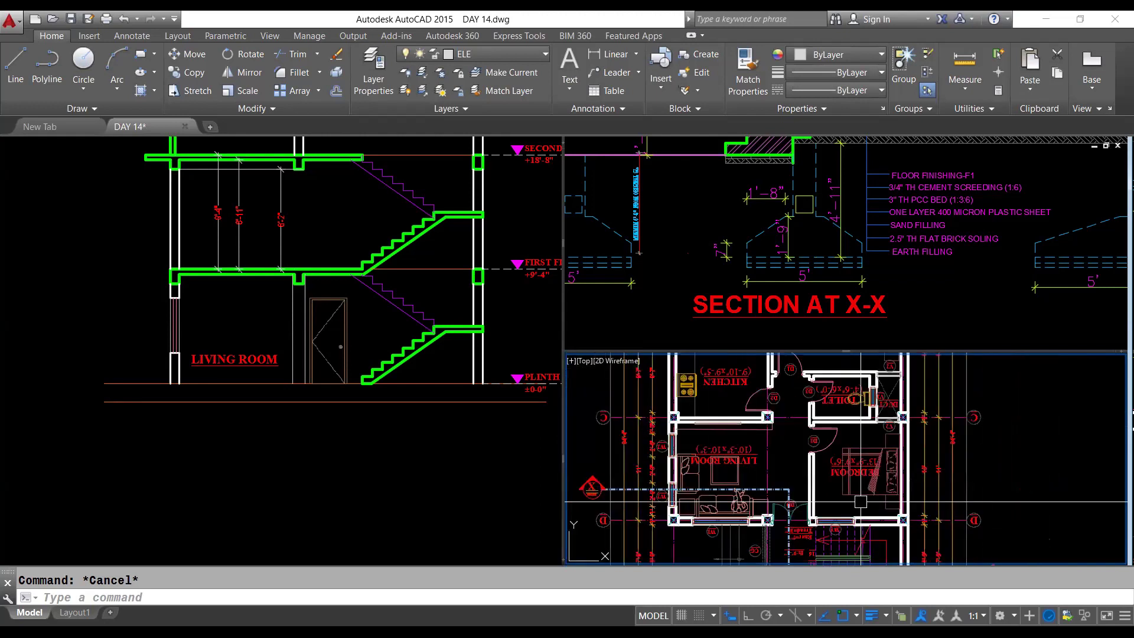
left_click(782, 258)
scroll(781, 258, "down", 3)
scroll(781, 258, "down", 3)
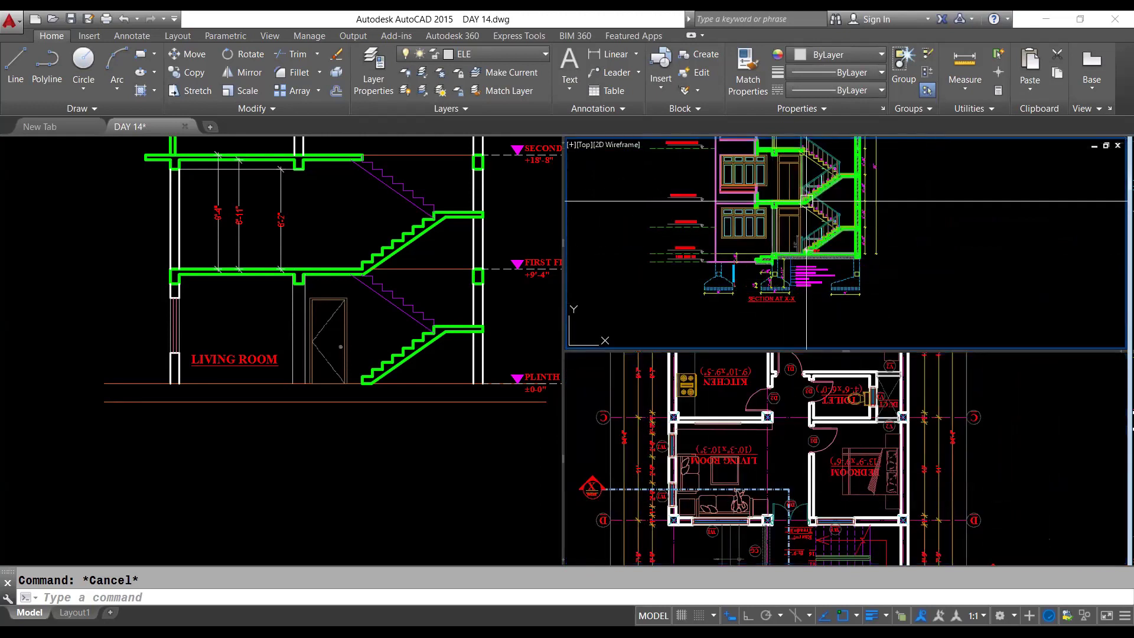
scroll(813, 204, "up", 2)
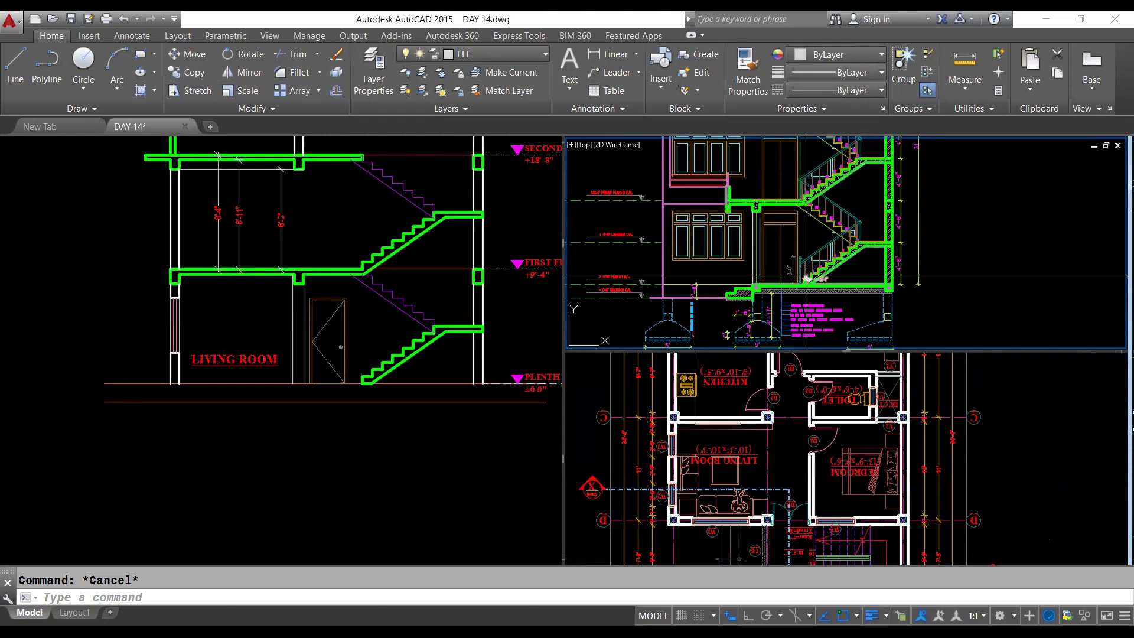
left_click(319, 418)
scroll(342, 301, "up", 2)
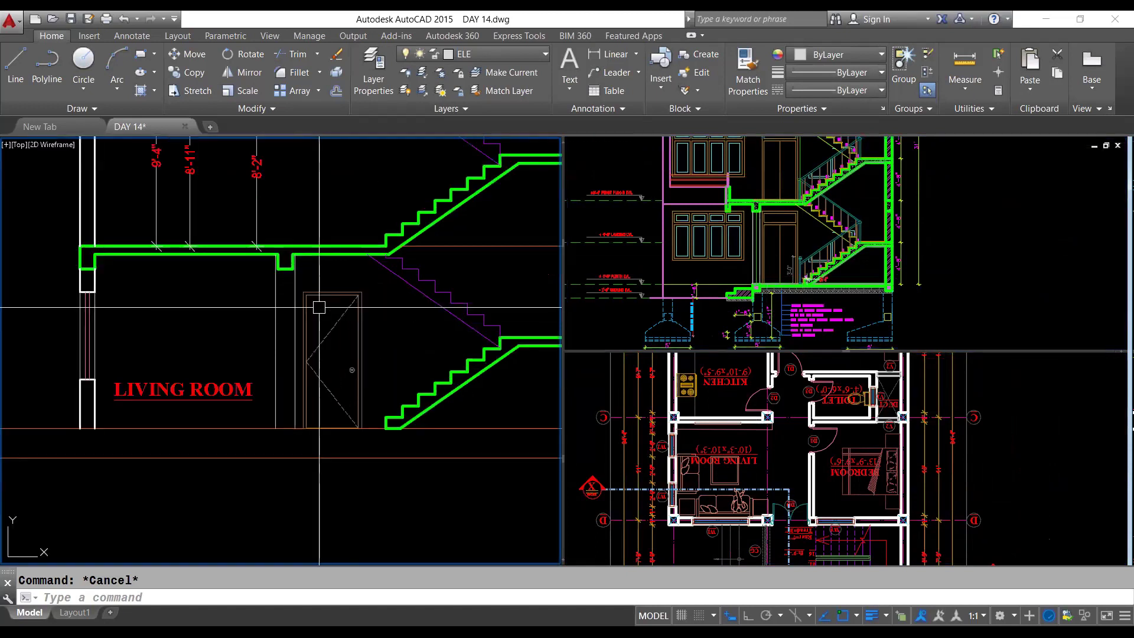
mouse_move(381, 346)
middle_mouse_down()
mouse_move(347, 374)
mouse_move(399, 509)
middle_mouse_up()
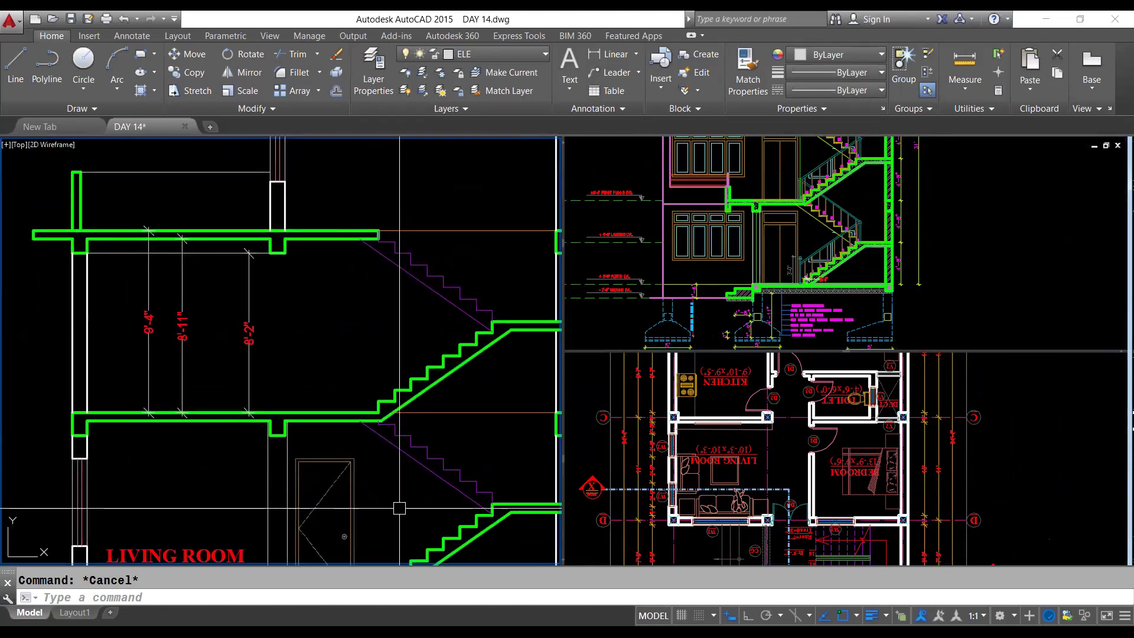
left_click(305, 329)
key("Escape")
left_click(827, 499)
scroll(827, 499, "down", 5)
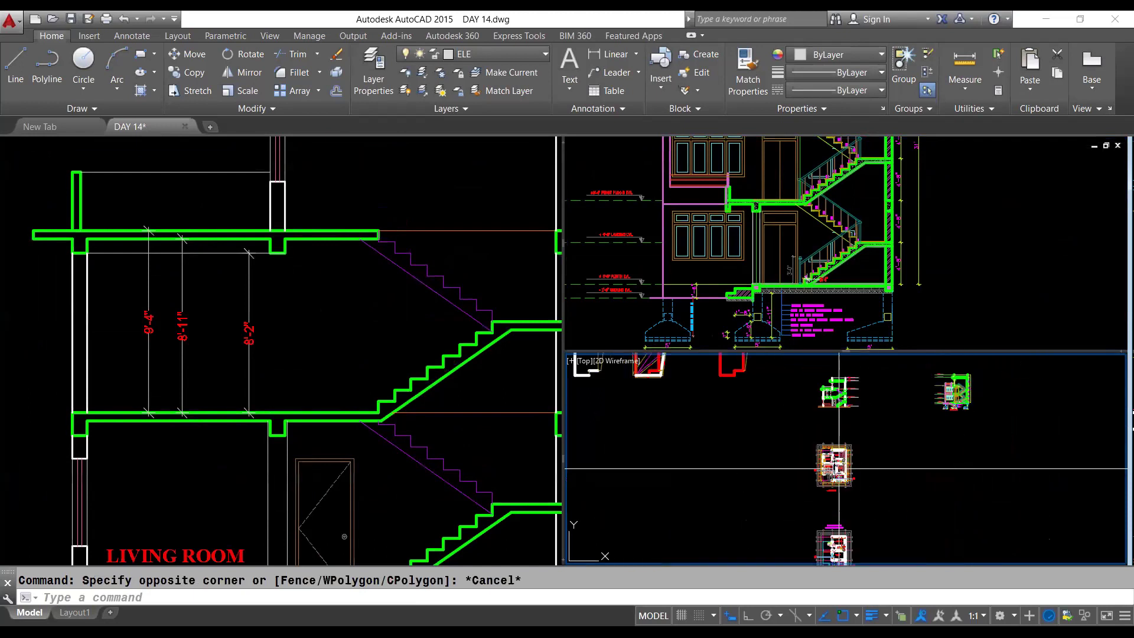
scroll(827, 499, "up", 3)
scroll(768, 460, "up", 3)
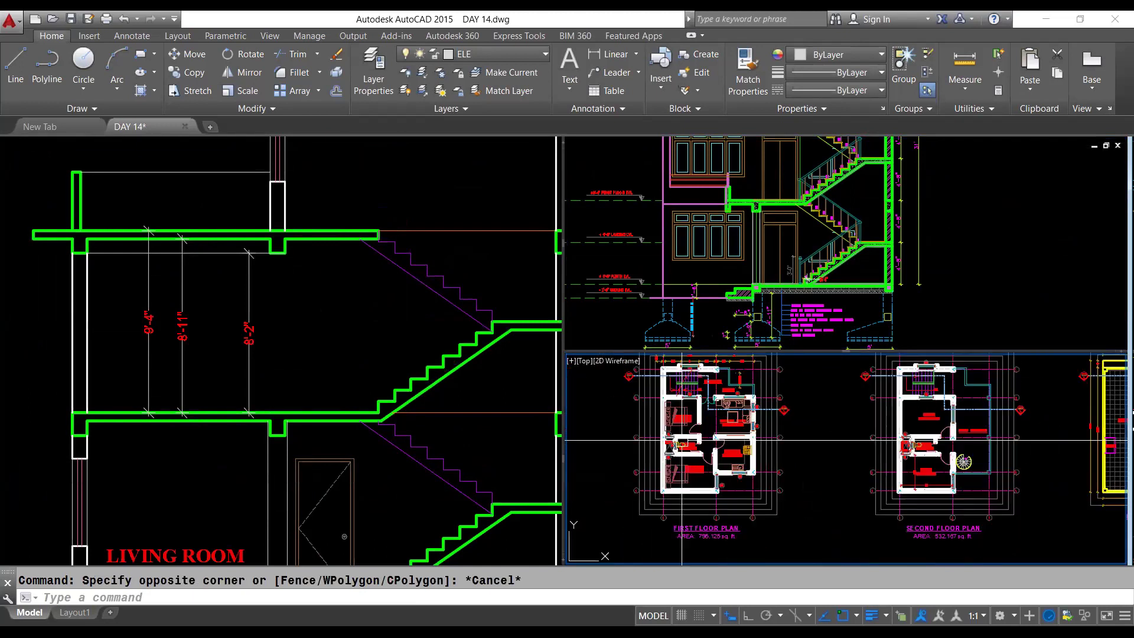
scroll(710, 423, "up", 4)
middle_click_drag(710, 423, 761, 555)
scroll(931, 483, "down", 2)
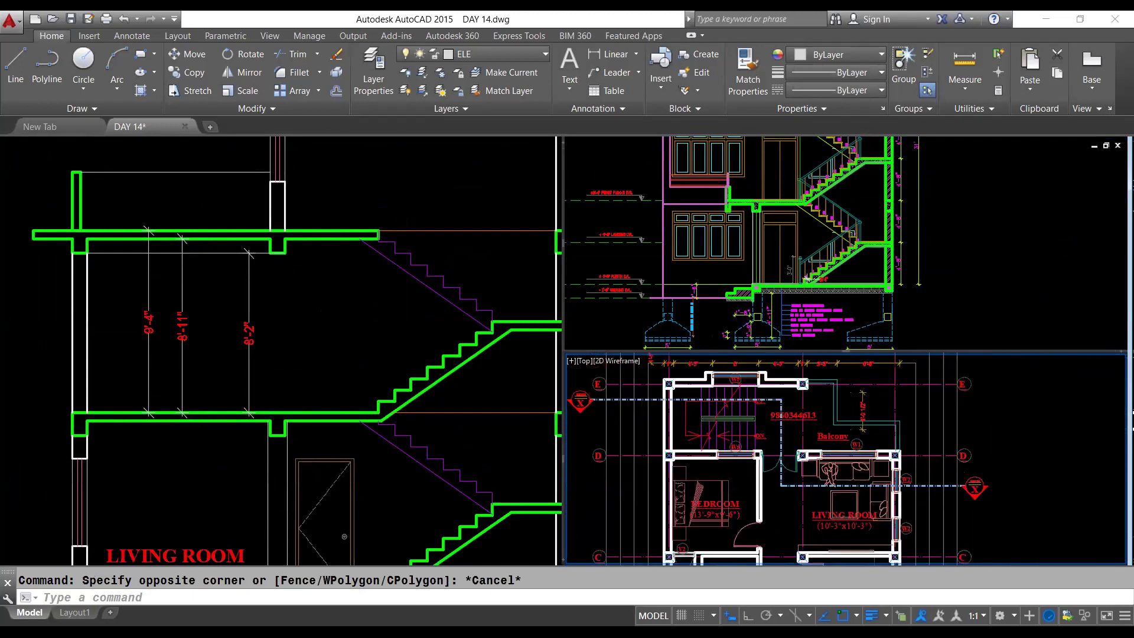
middle_click_drag(931, 483, 940, 461)
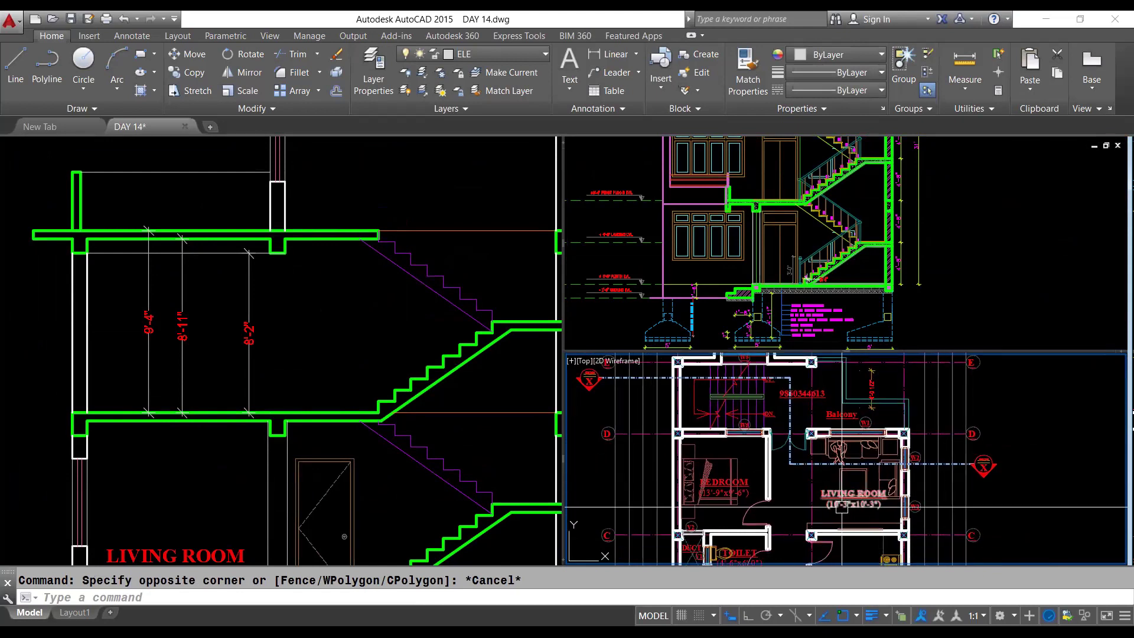
middle_click_drag(816, 508, 786, 446)
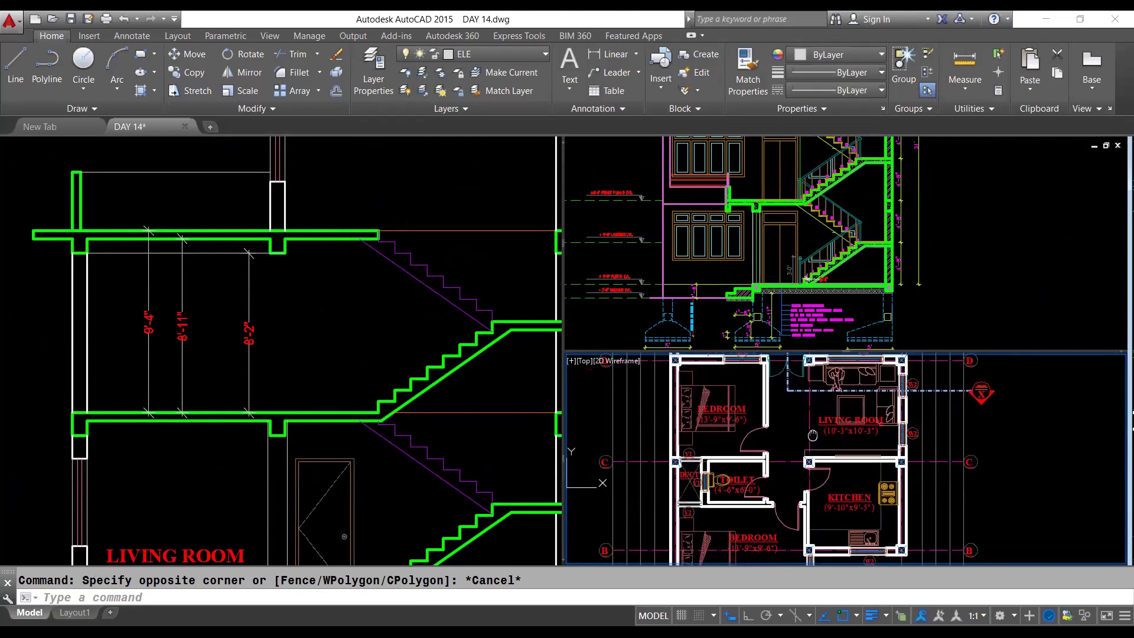
left_click(387, 498)
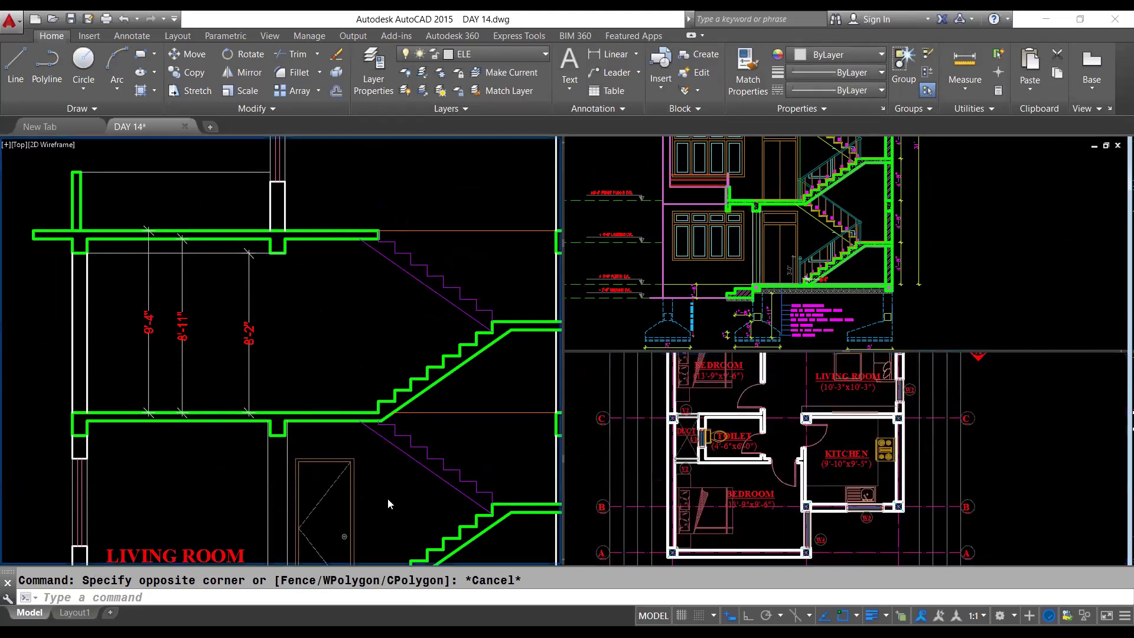
scroll(354, 472, "up", 1)
scroll(310, 386, "up", 1)
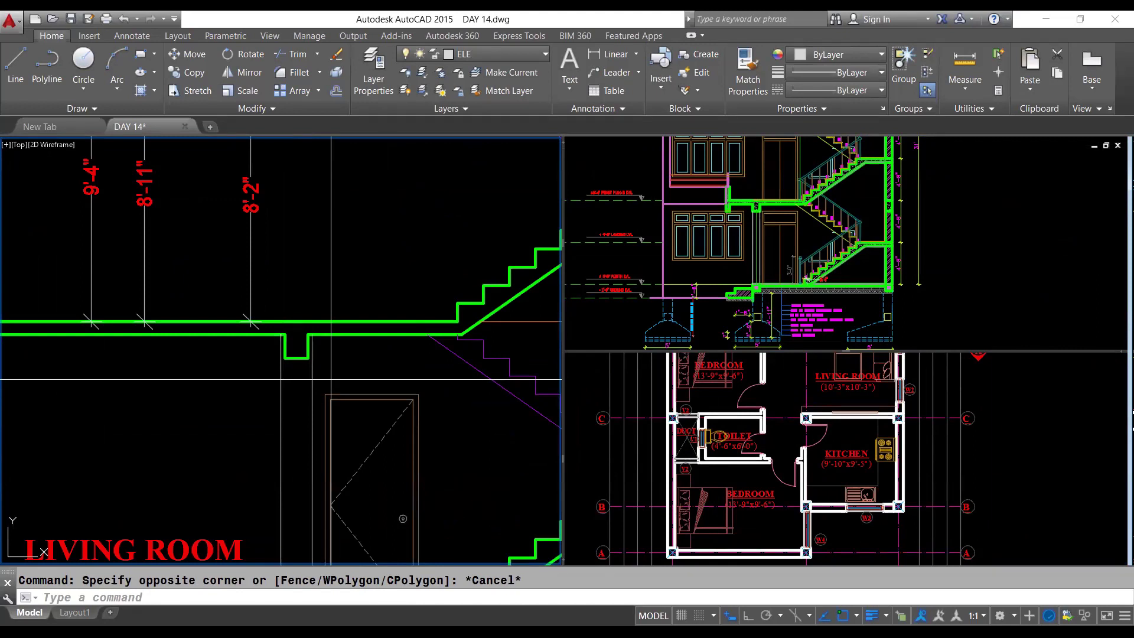
Step: Copy the ground-floor LIVING ROOM label up onto the first-floor level of the section
left_click(330, 379)
left_click(278, 401)
middle_click_drag(383, 437, 390, 396)
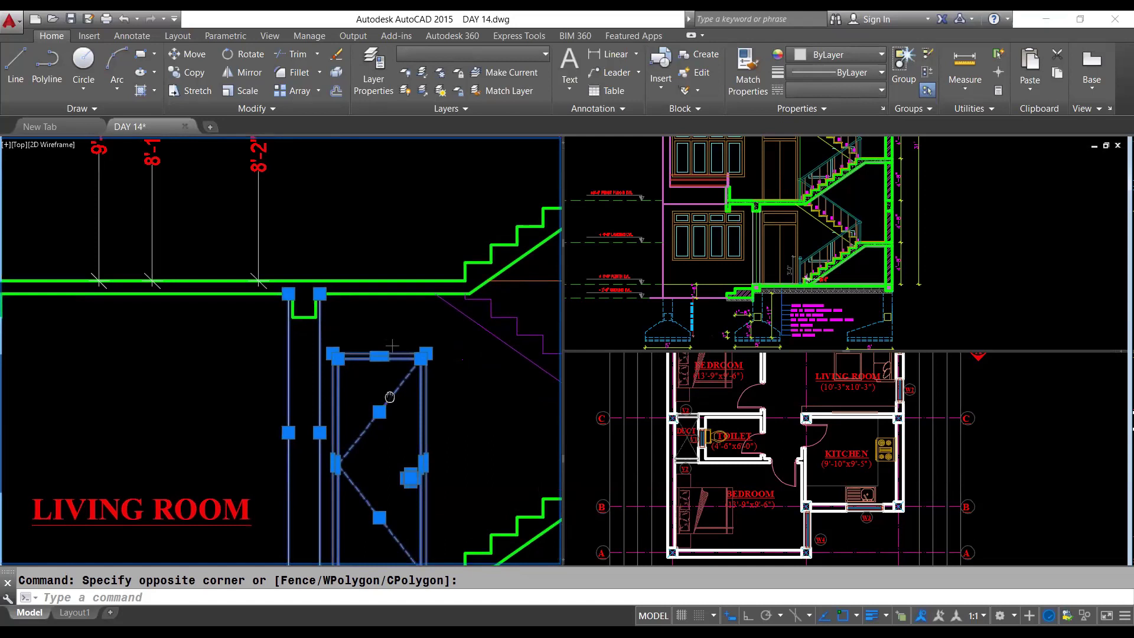
key("Escape")
scroll(366, 407, "down", 4)
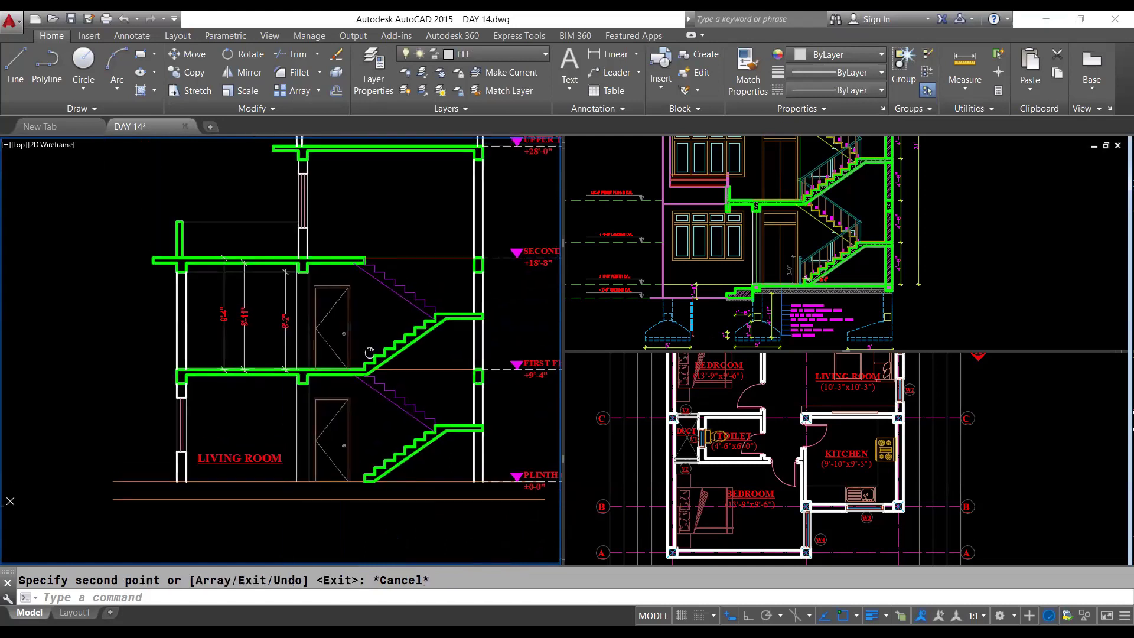
left_click(232, 459)
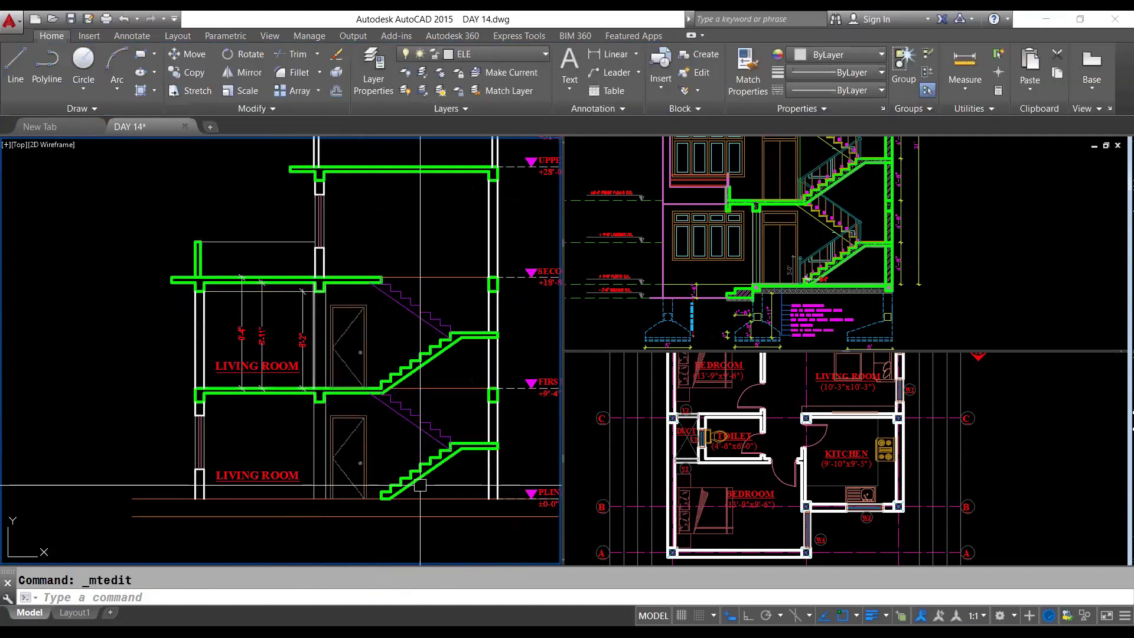
scroll(241, 366, "up", 2)
left_click(241, 371)
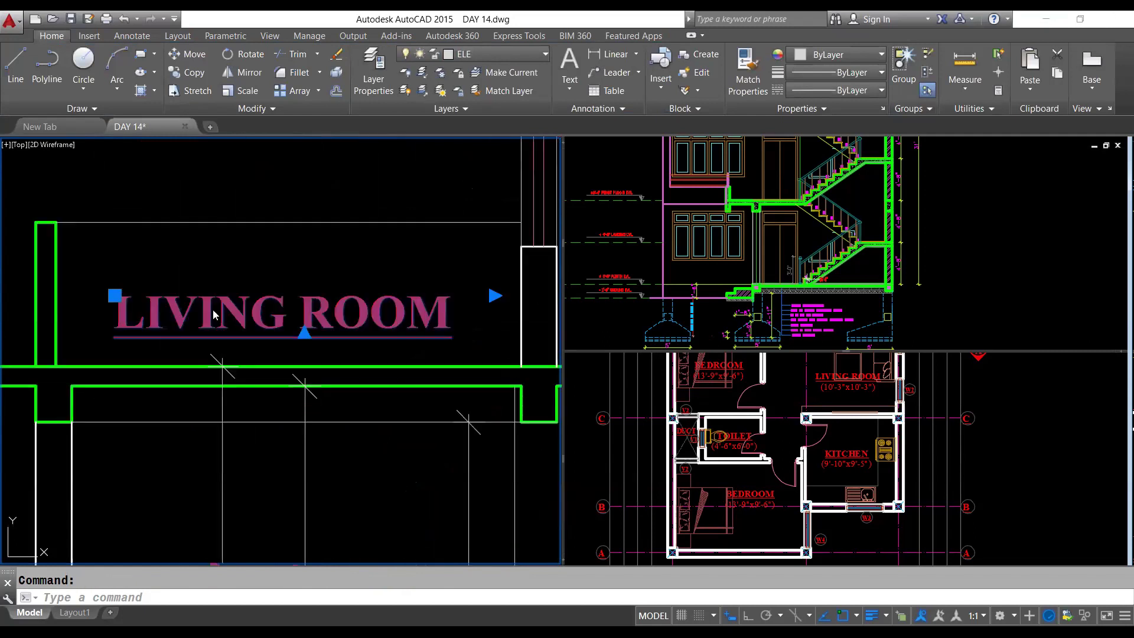
Step: Retype the top label as LOWER TERRACE and widen it to fit one line
double_click(214, 314)
type("lower")
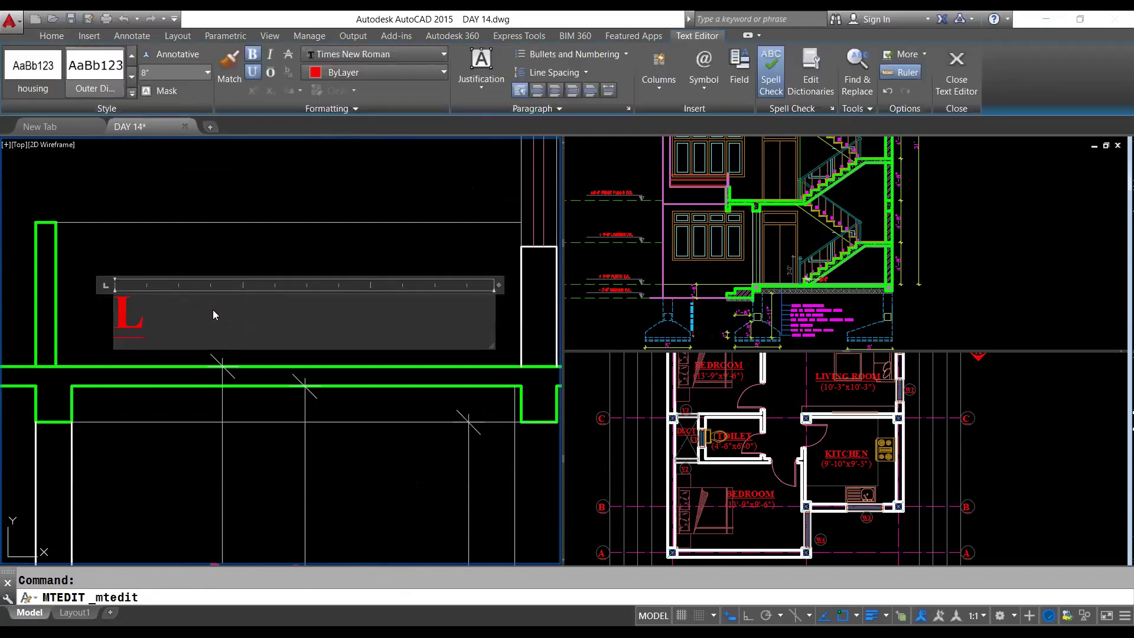
type("CE")
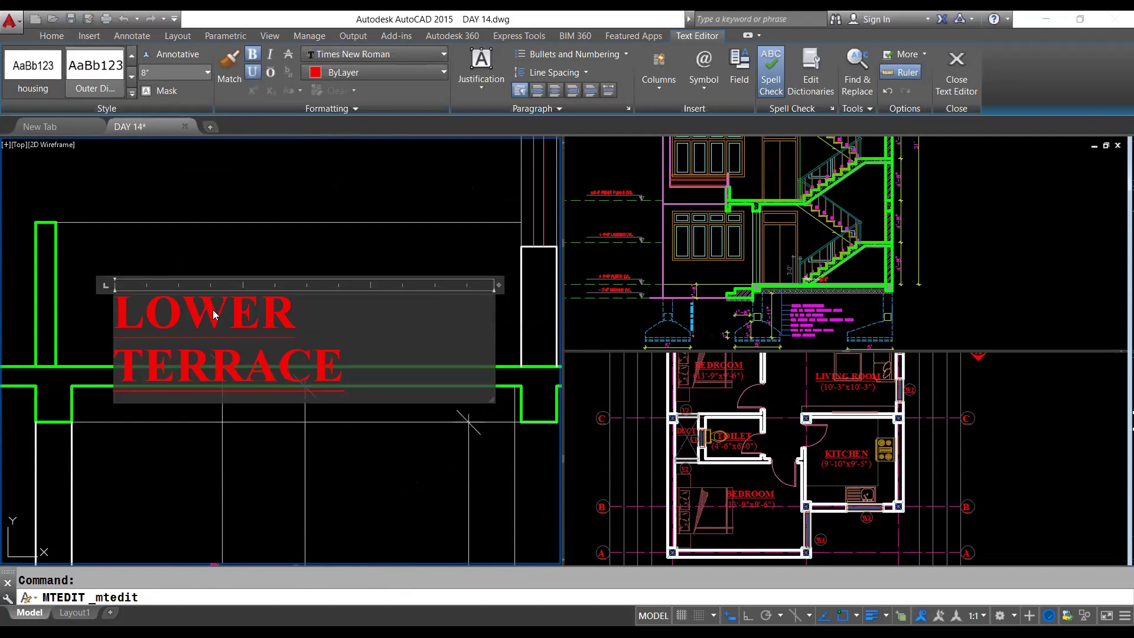
left_click_drag(547, 286, 561, 286)
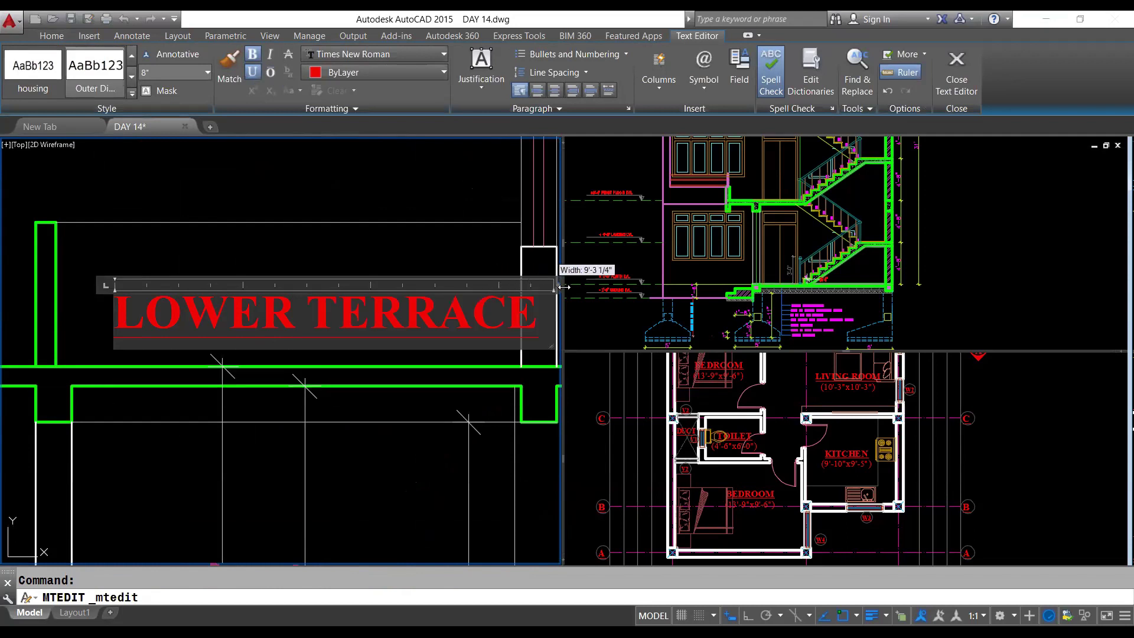
left_click(450, 260)
left_click(356, 296)
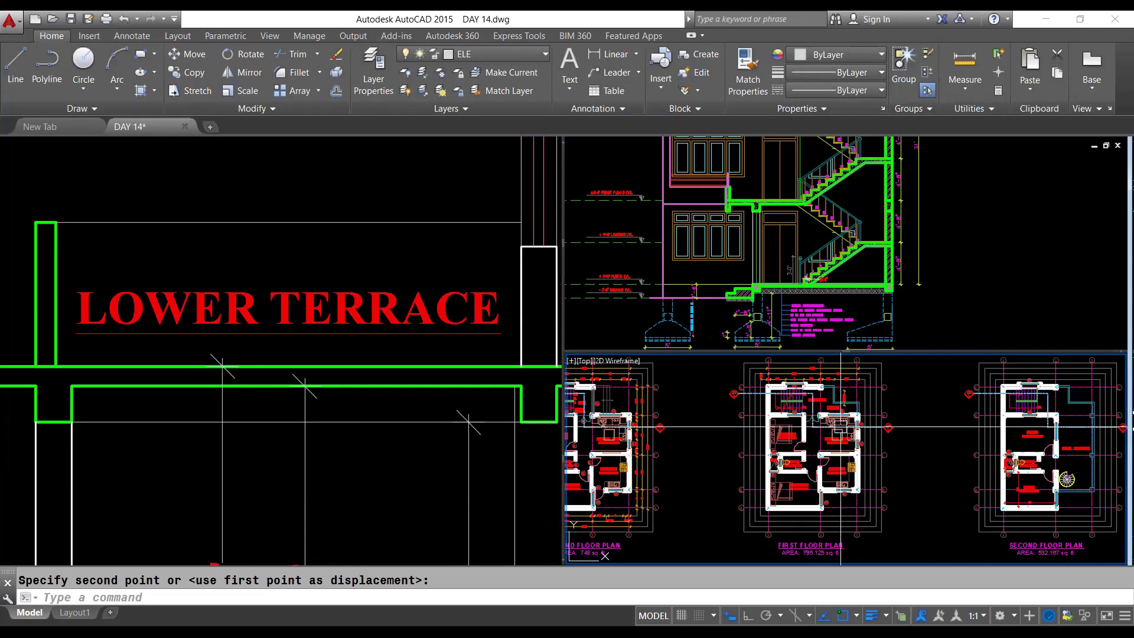
middle_click_drag(768, 368, 780, 389)
left_click(448, 461)
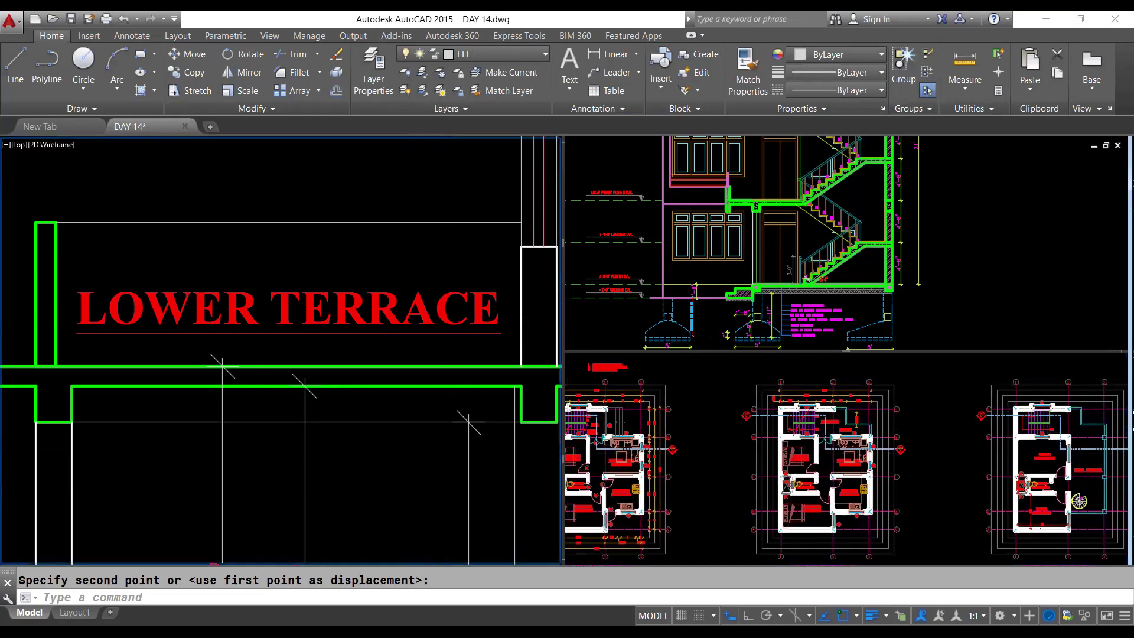
scroll(384, 420, "down", 5)
scroll(199, 417, "down", 3)
scroll(199, 417, "up", 3)
scroll(189, 383, "up", 2)
scroll(179, 354, "up", 2)
scroll(179, 353, "up", 2)
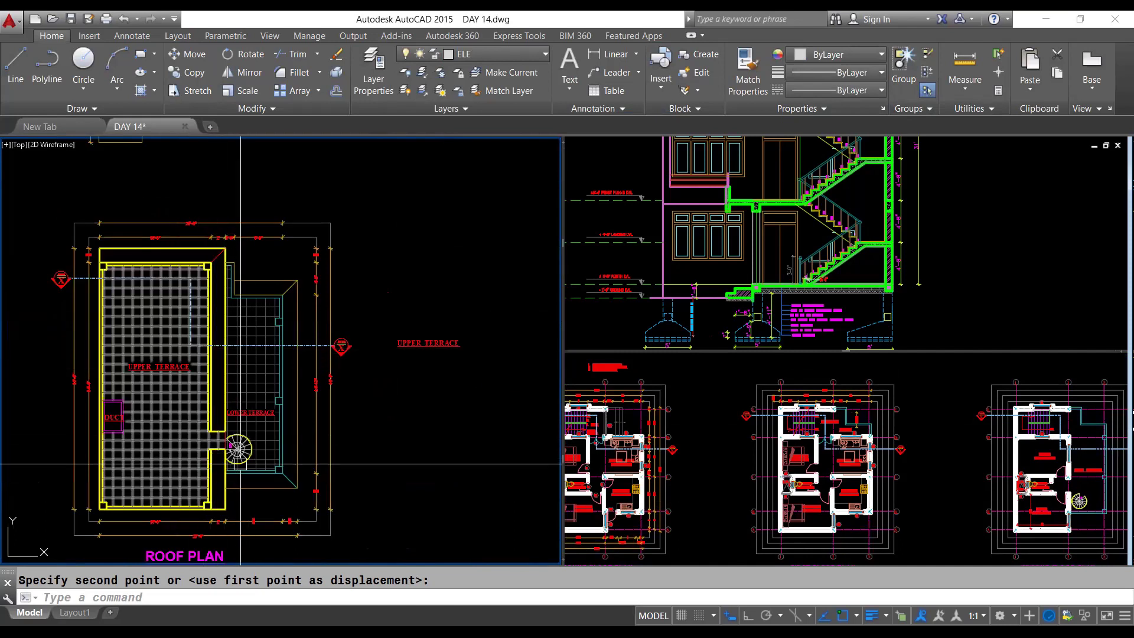
scroll(243, 454, "up", 2)
scroll(243, 455, "down", 3)
scroll(331, 557, "up", 1)
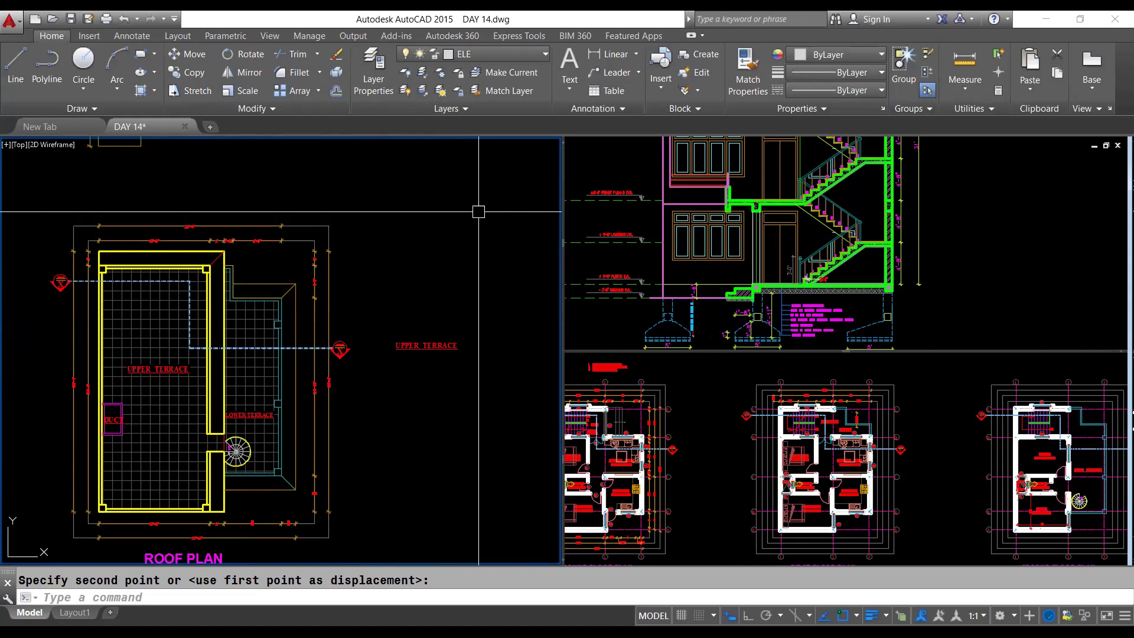
left_click(696, 463)
scroll(696, 463, "down", 4)
scroll(720, 502, "down", 4)
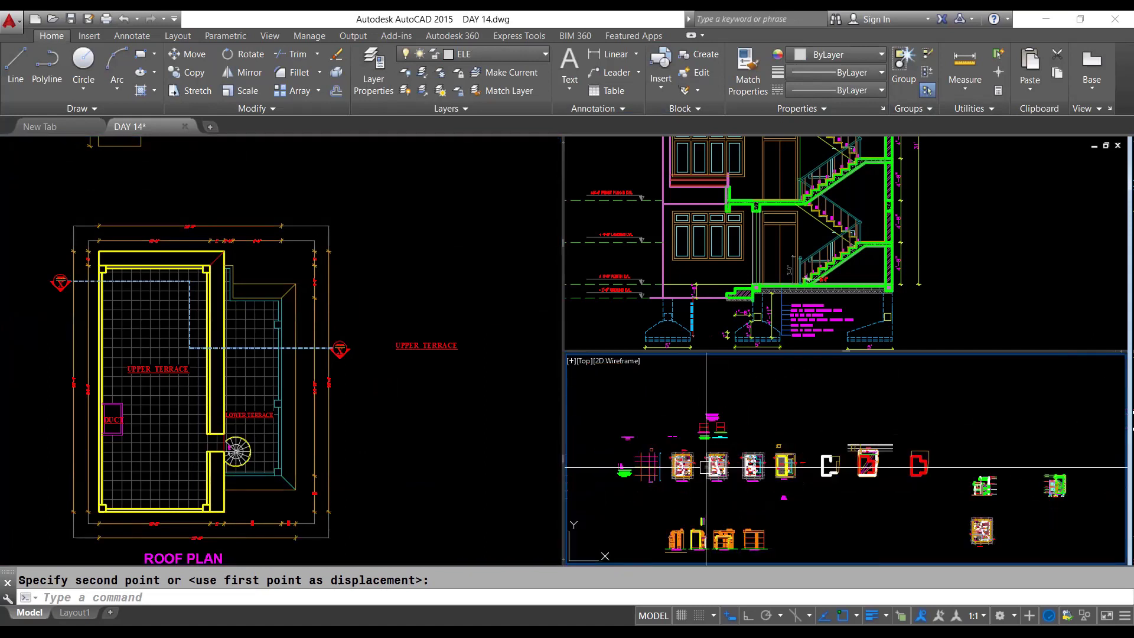
scroll(745, 536, "up", 3)
scroll(744, 535, "up", 3)
scroll(745, 535, "up", 3)
mouse_move(838, 508)
middle_mouse_down()
mouse_move(845, 462)
mouse_move(905, 457)
middle_mouse_up()
middle_click_drag(591, 472, 697, 456)
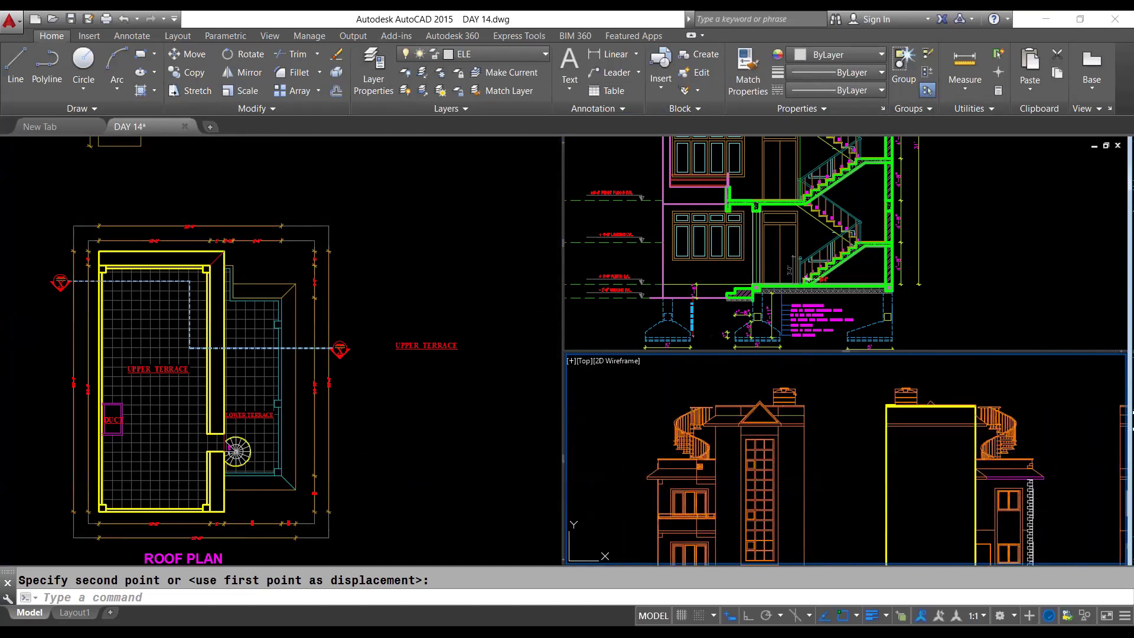
middle_click_drag(974, 449, 660, 445)
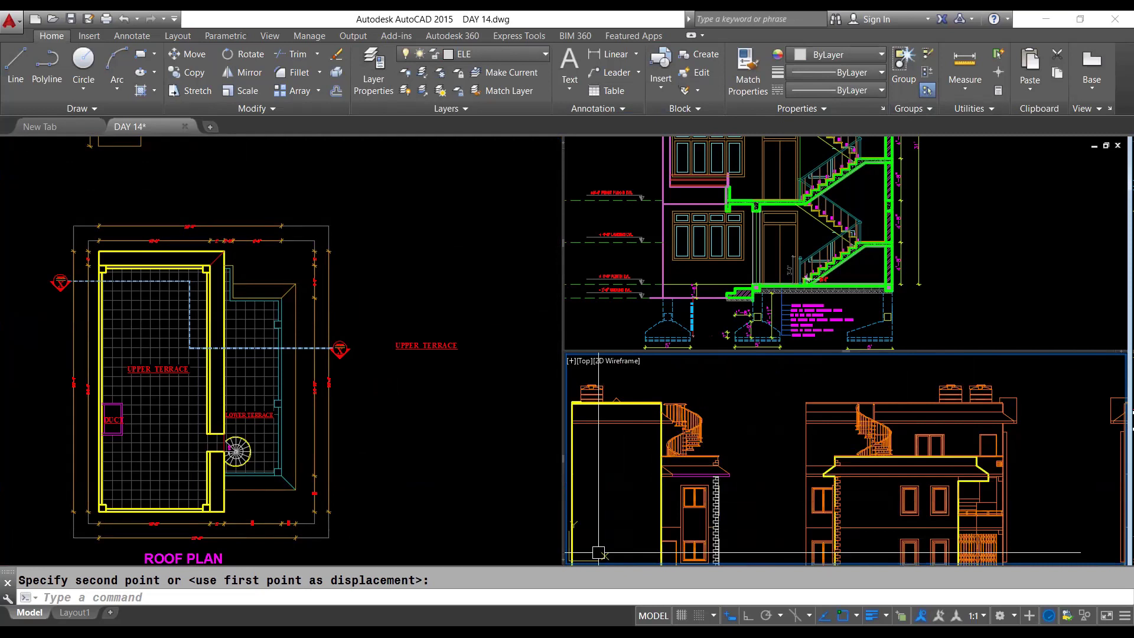
key("Escape")
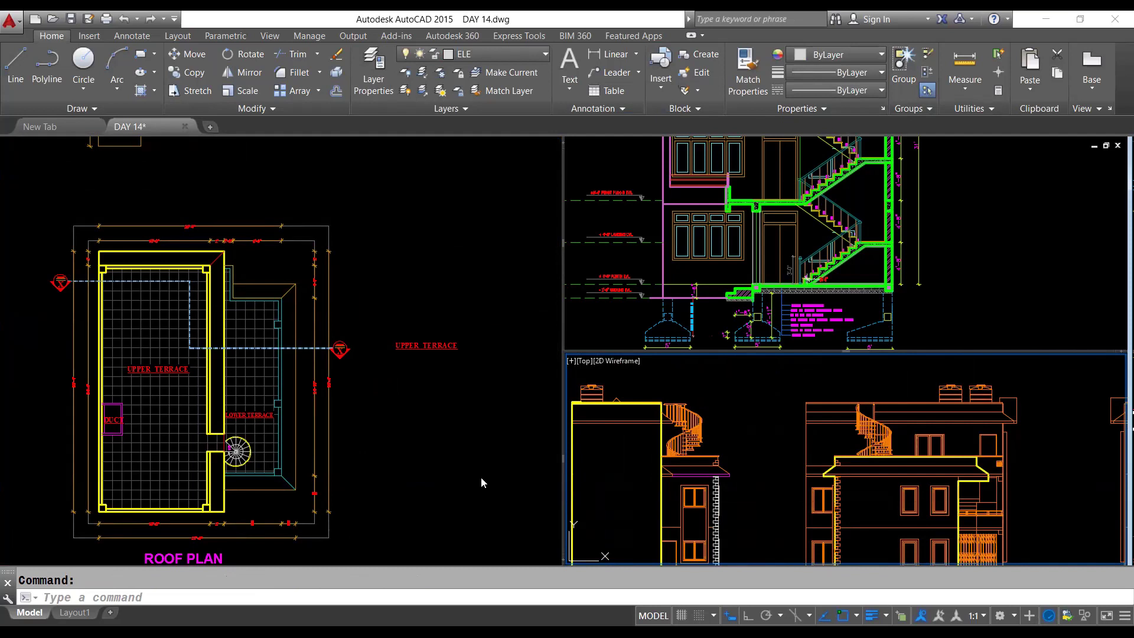
left_click(405, 284)
scroll(400, 321, "down", 5)
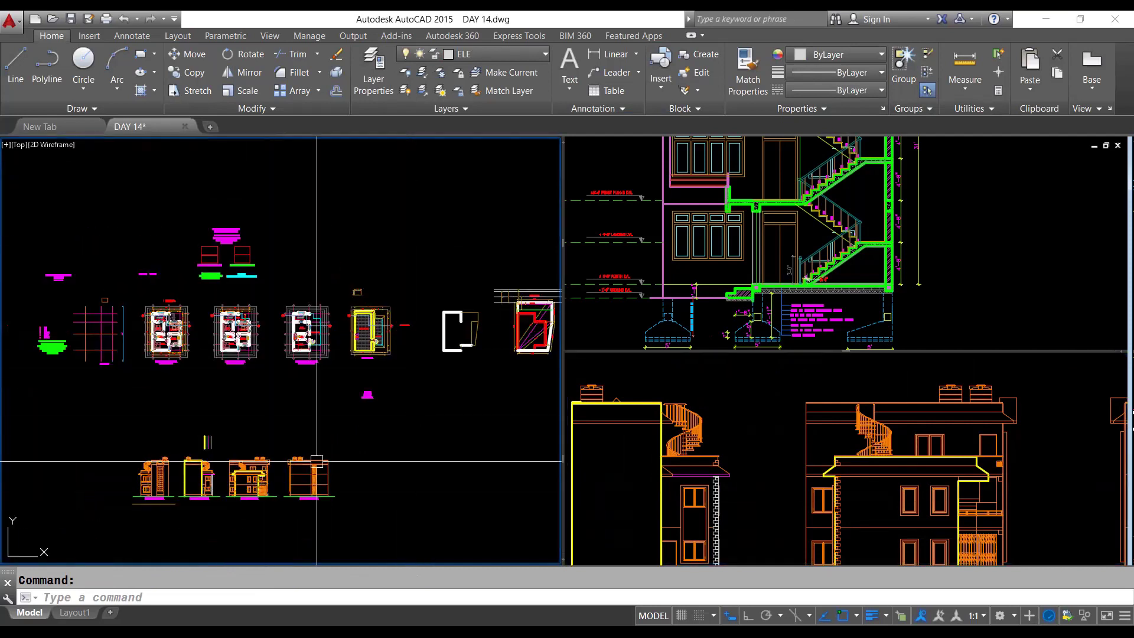
scroll(288, 393, "down", 1)
scroll(402, 394, "up", 1)
middle_click_drag(402, 394, 213, 455)
scroll(417, 338, "up", 5)
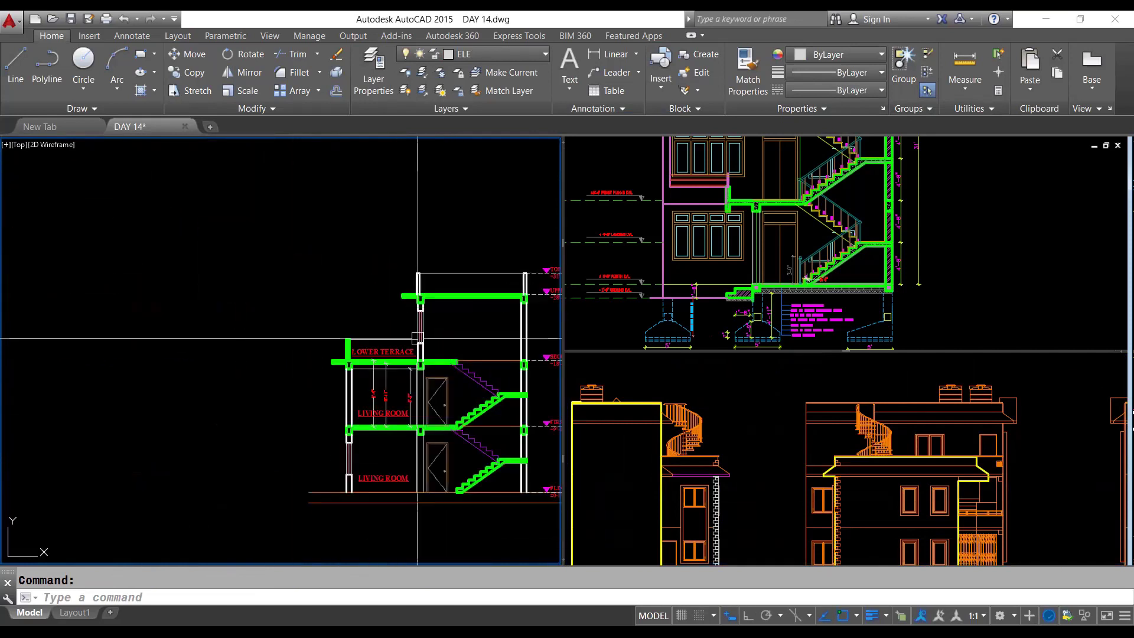
middle_click_drag(418, 338, 278, 372)
scroll(248, 389, "up", 3)
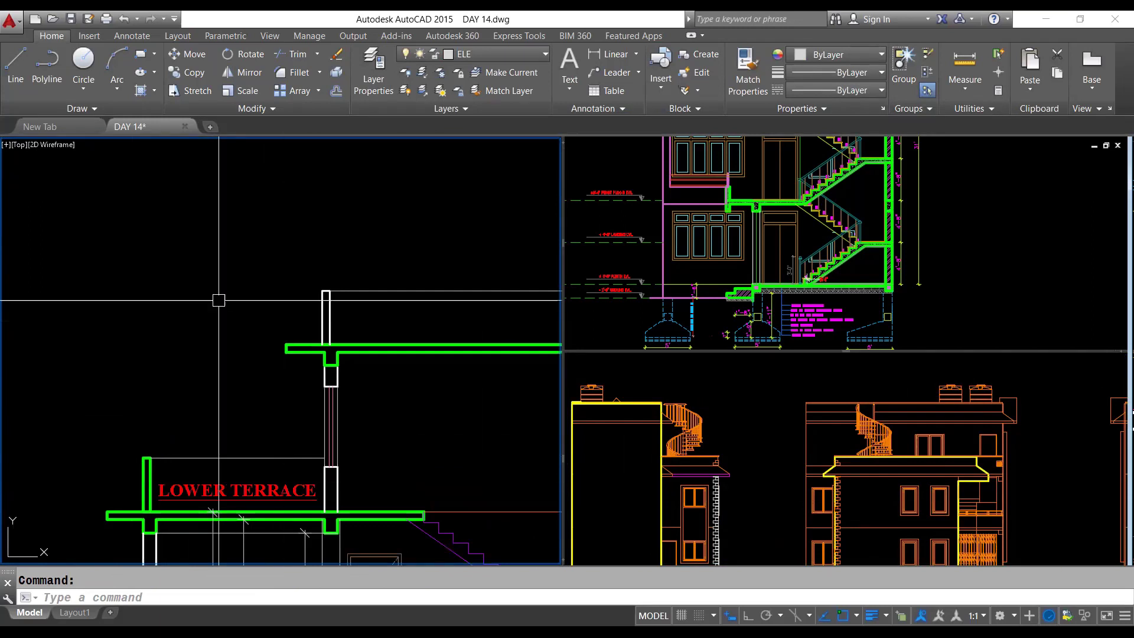
middle_click_drag(219, 300, 174, 232)
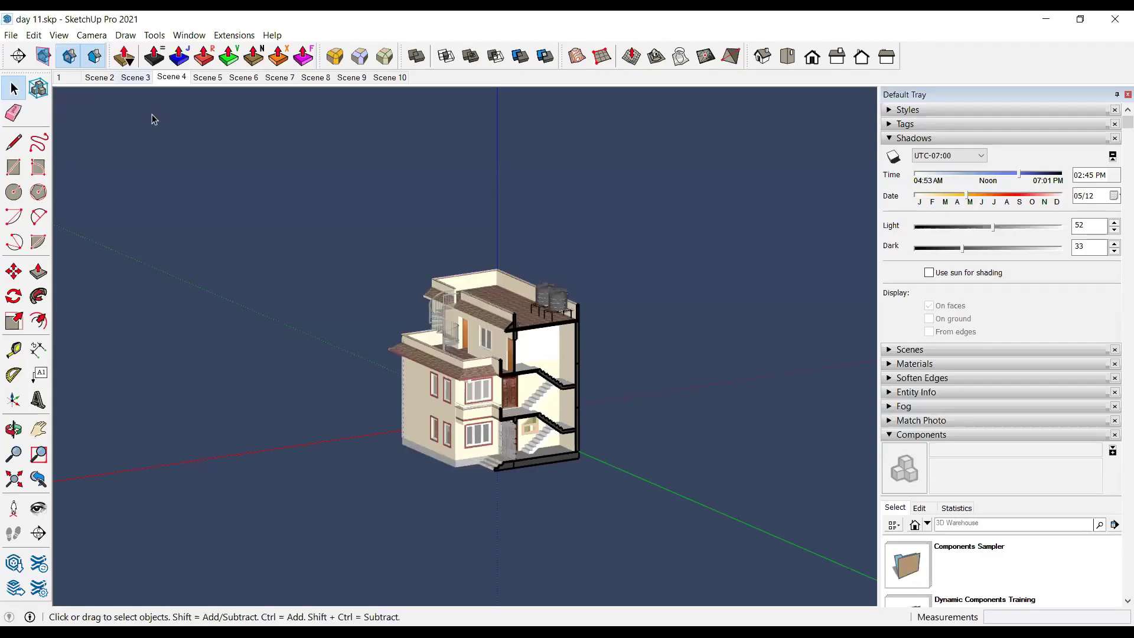
Step: Select the section plane, align the view straight onto the cut, then orbit back
left_click(44, 56)
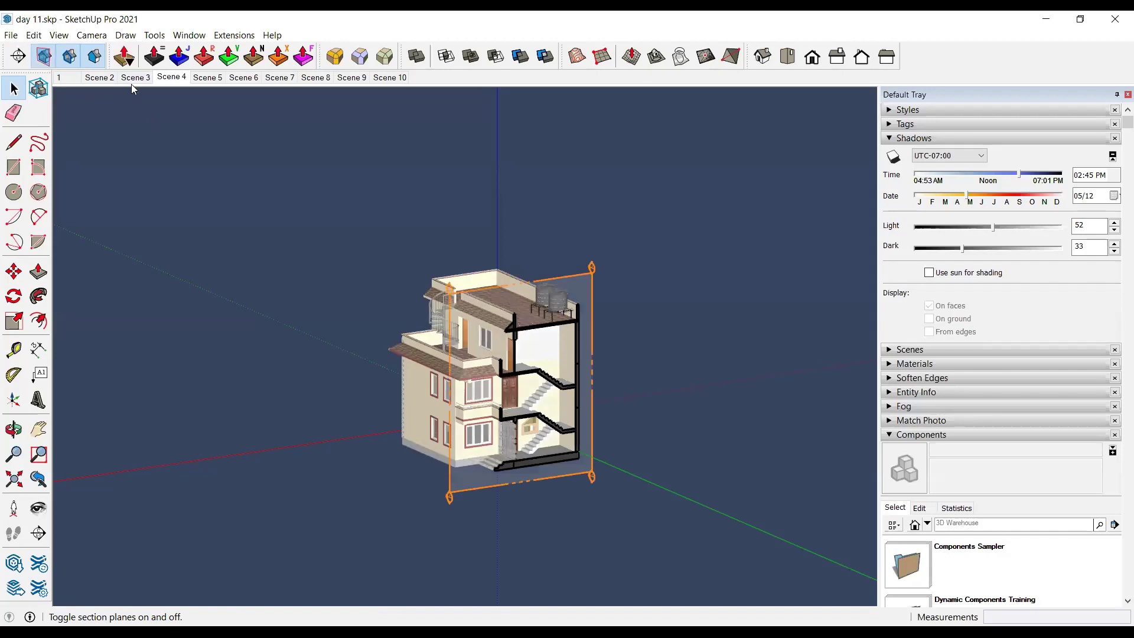
left_click(580, 280)
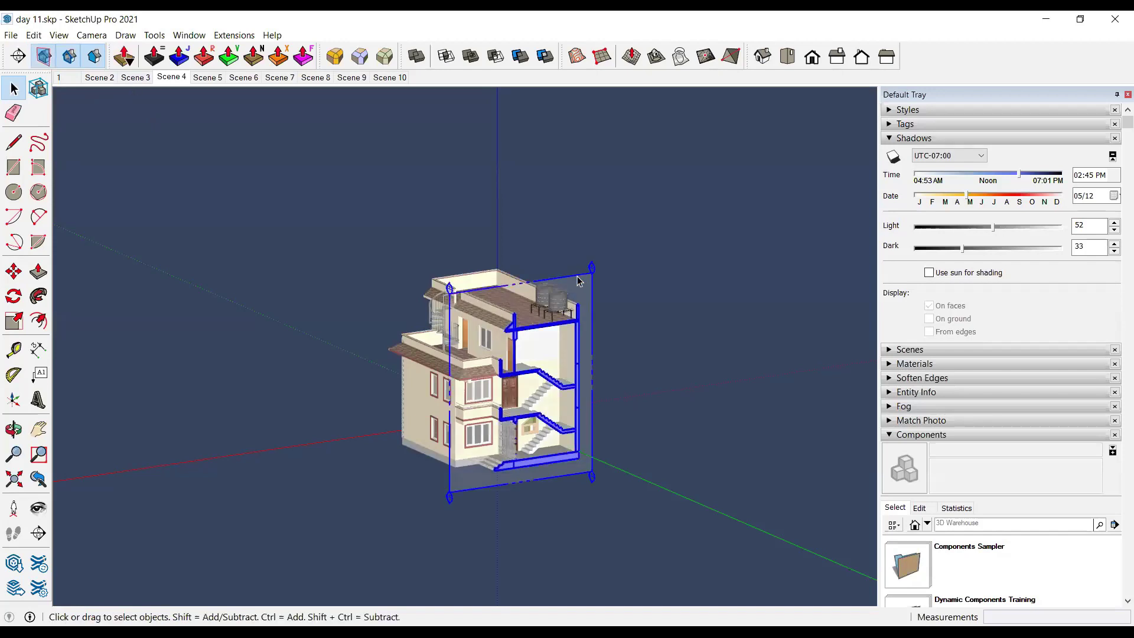
right_click(576, 277)
left_click(638, 377)
scroll(437, 301, "up", 4)
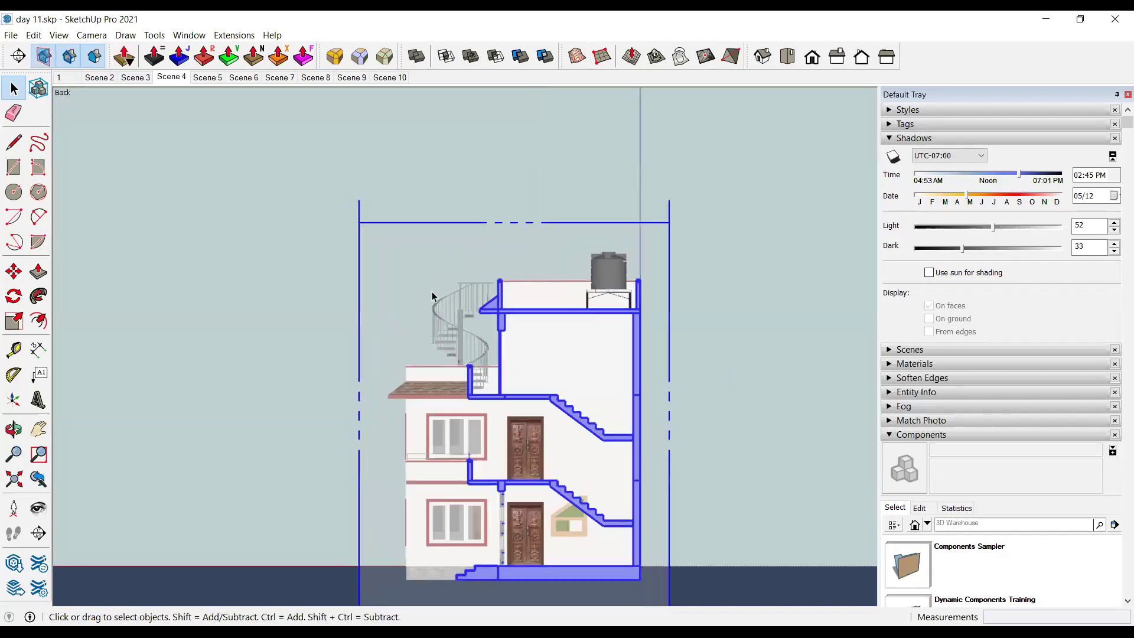
scroll(461, 395, "up", 3)
scroll(461, 395, "down", 2)
scroll(395, 382, "down", 4)
middle_click_drag(394, 381, 541, 314)
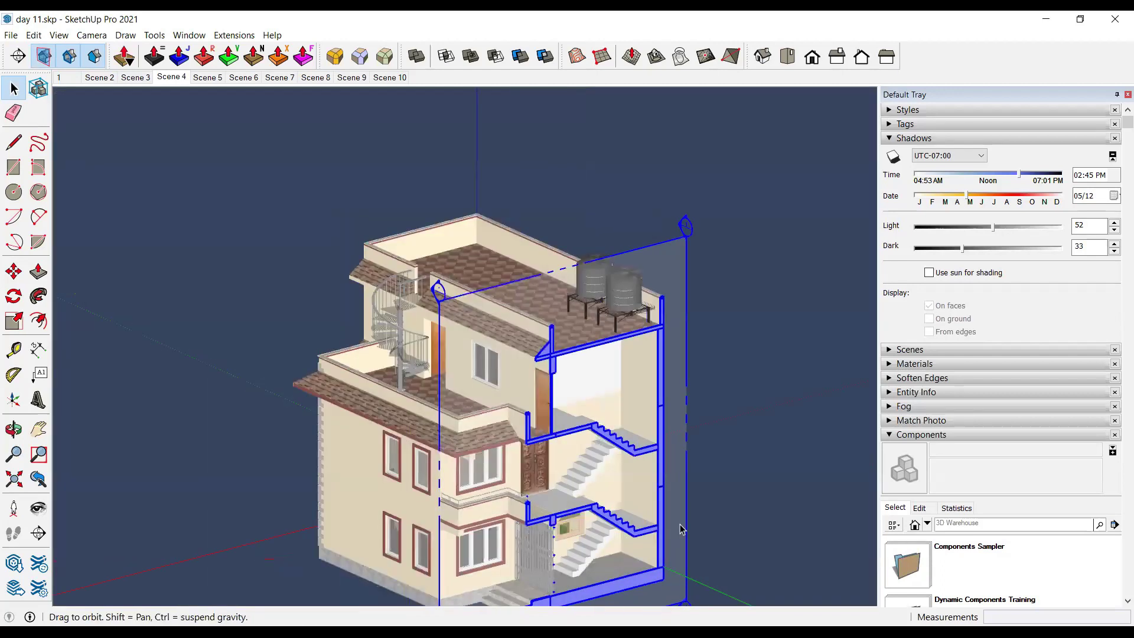
scroll(554, 325, "up", 2)
Step: Move the section plane a few feet into the house, beside the rooftop water tank
key("m")
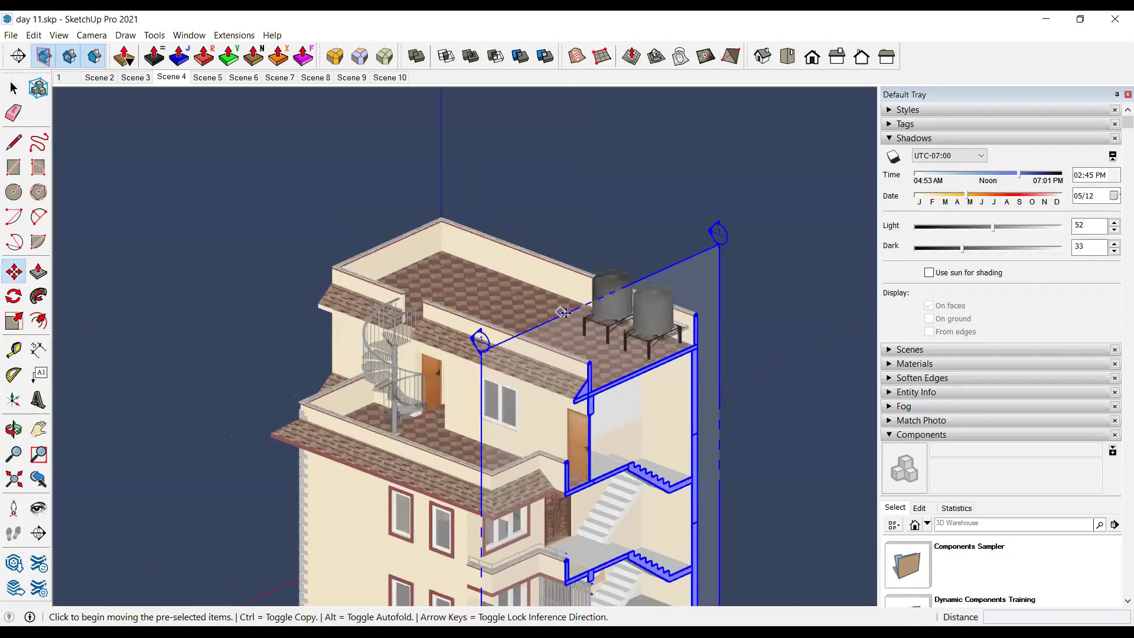
left_click(565, 313)
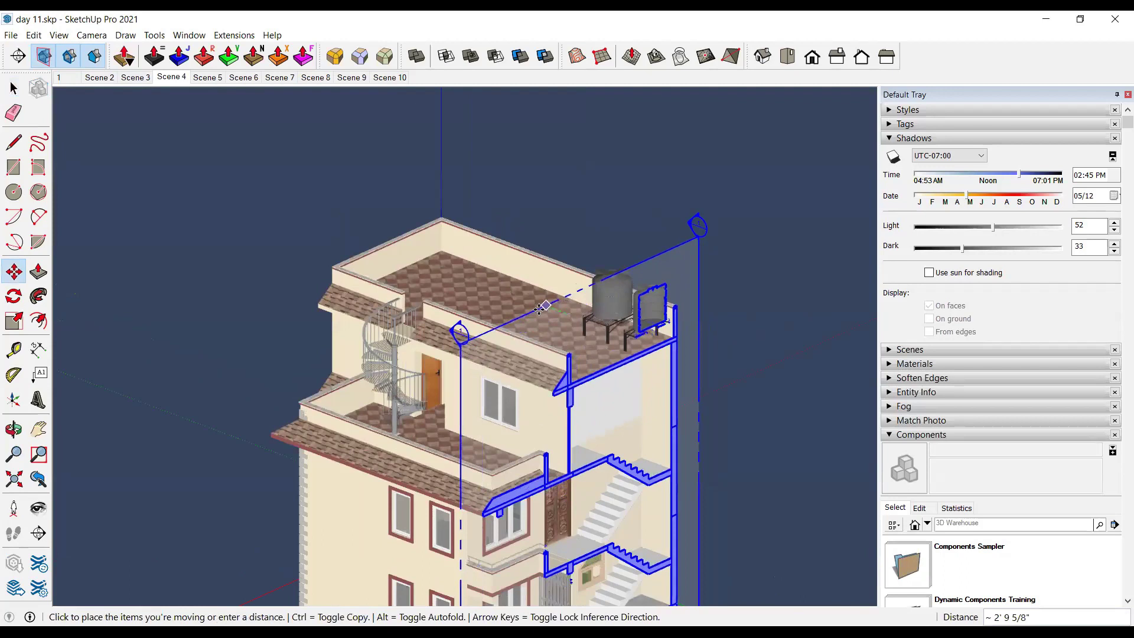
left_click(549, 283)
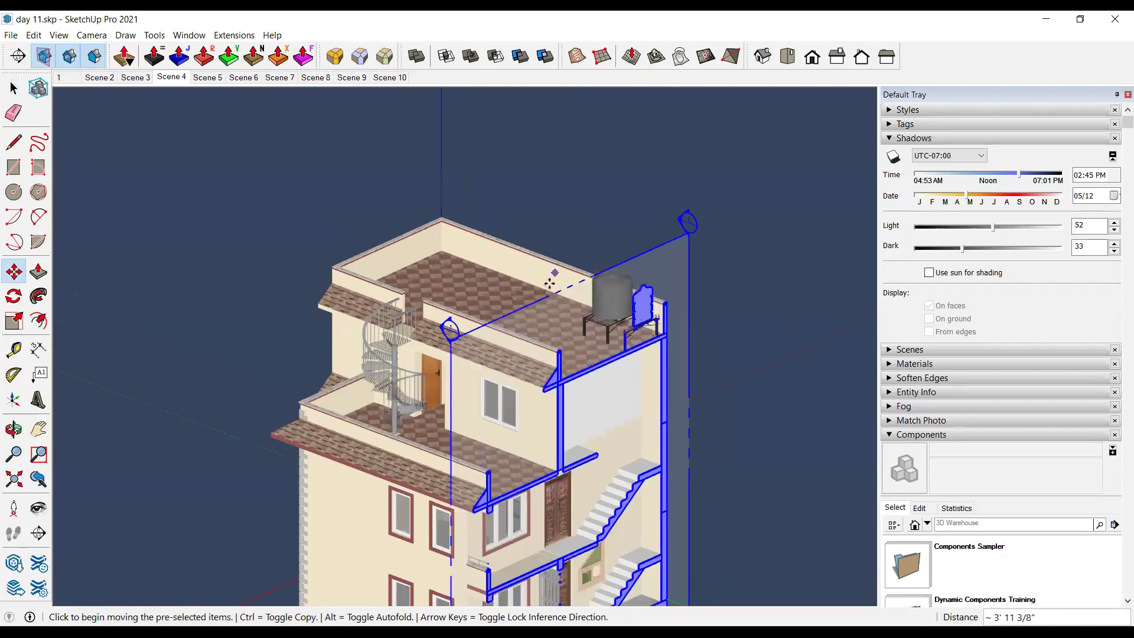
scroll(549, 284, "up", 2)
key("space")
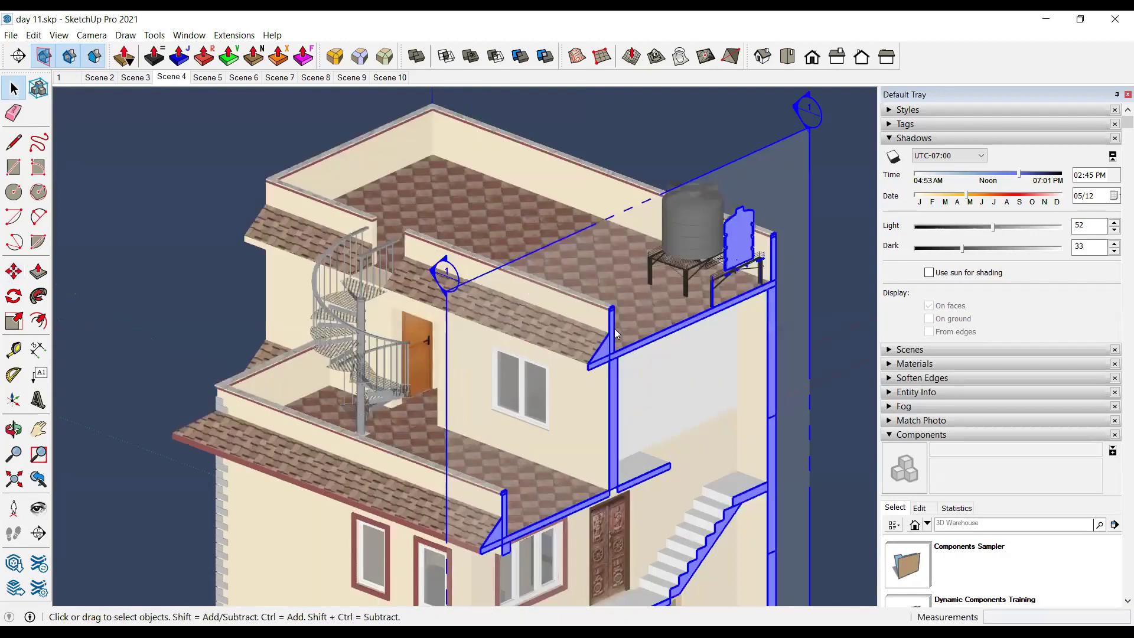
Step: Align the view to the shifted back section, then orbit to a 3D view from above
right_click(549, 244)
left_click(591, 347)
scroll(391, 322, "up", 1)
scroll(372, 301, "down", 2)
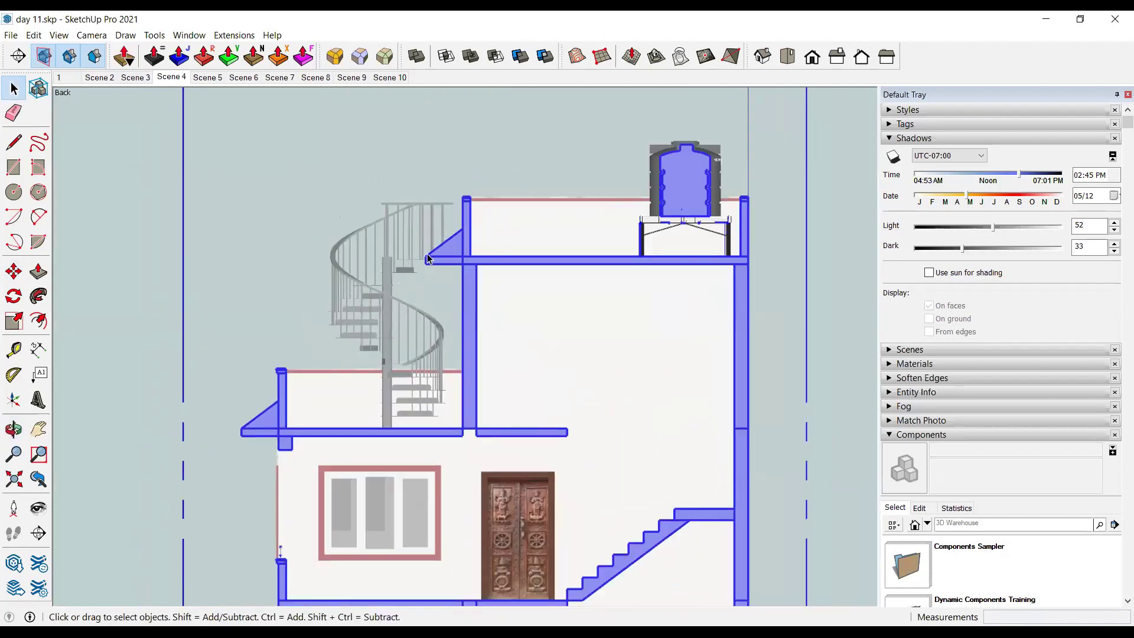
scroll(355, 271, "up", 1)
scroll(407, 236, "up", 1)
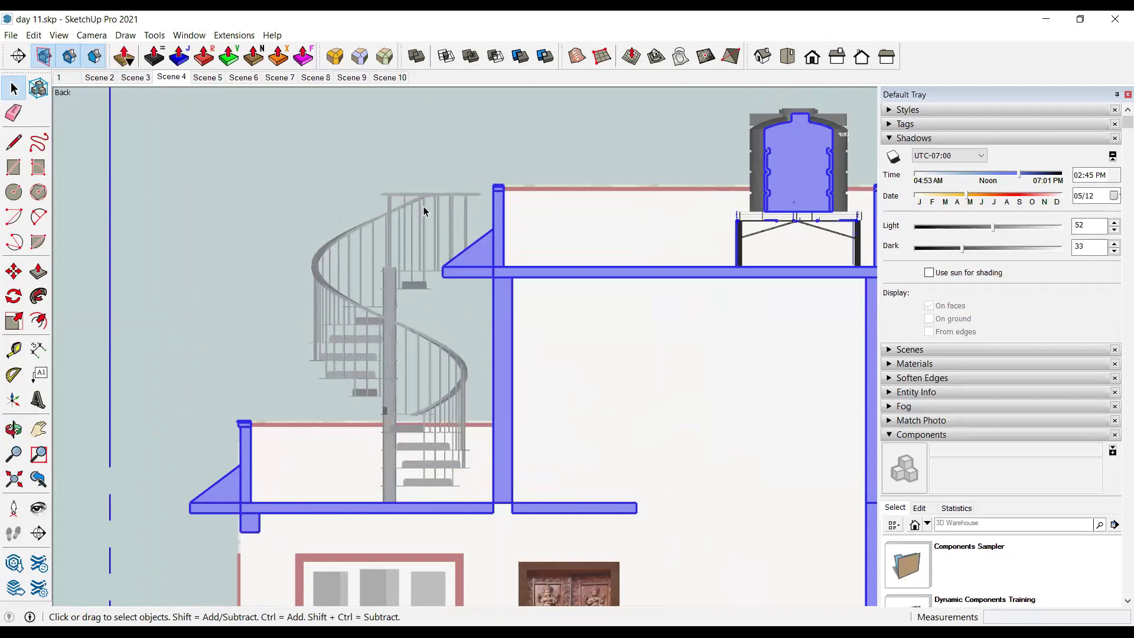
scroll(427, 197, "down", 2)
middle_click_drag(633, 393, 451, 255)
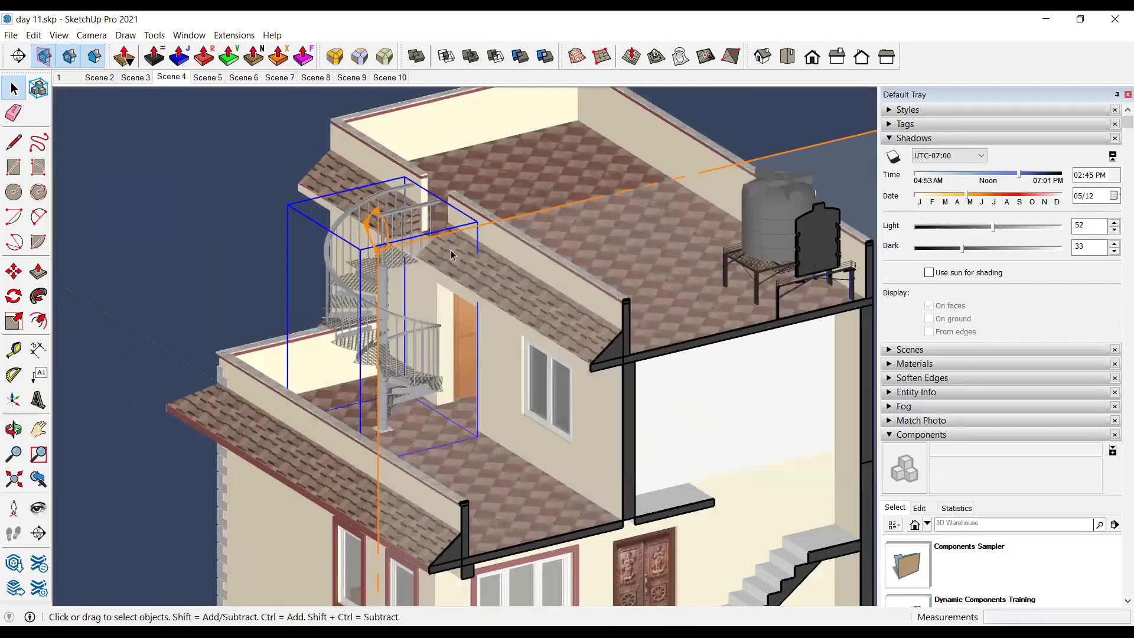
Step: Copy the spiral staircase with Move plus Ctrl into empty space away from the house
scroll(450, 255, "up", 1)
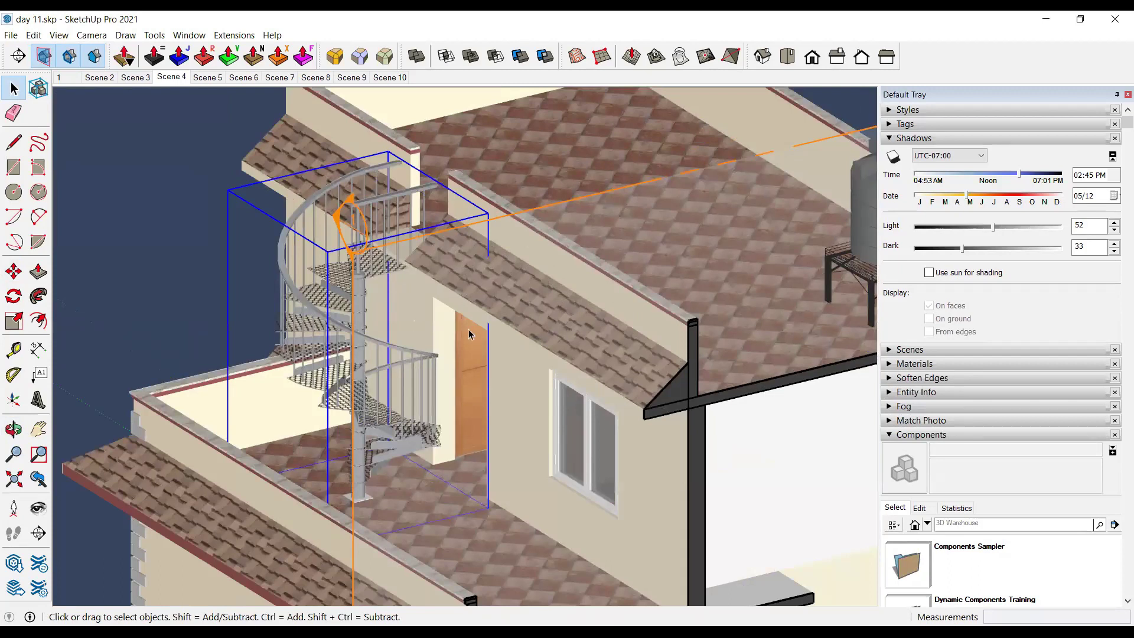
scroll(469, 334, "down", 1)
scroll(223, 366, "down", 2)
middle_click_drag(224, 366, 375, 338)
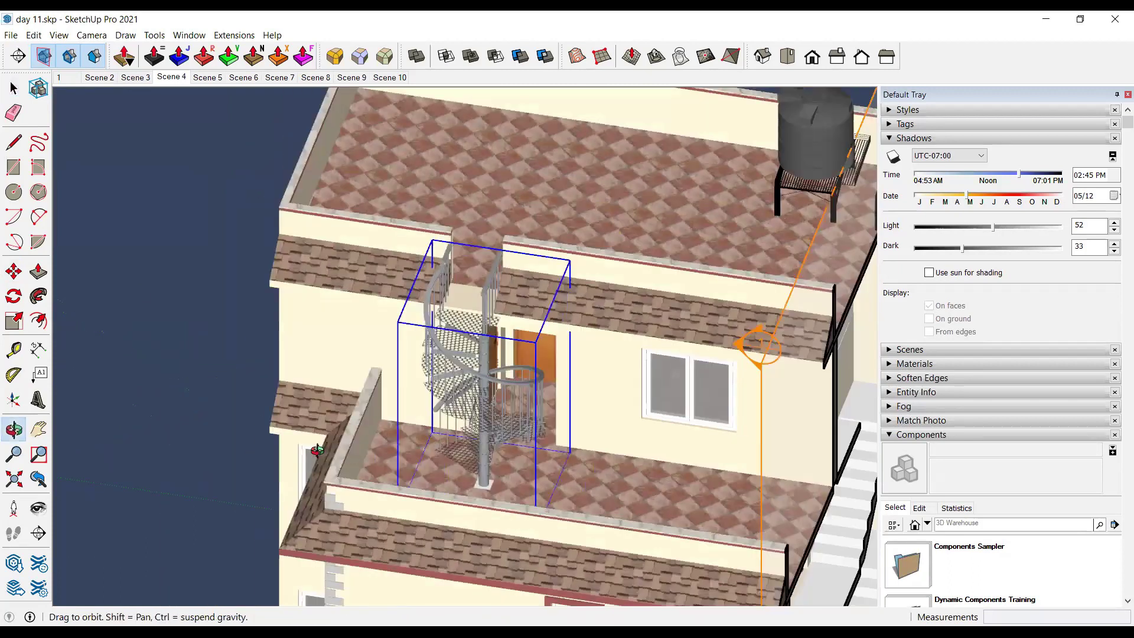
scroll(374, 338, "down", 2)
scroll(374, 338, "down", 2)
scroll(374, 337, "down", 1)
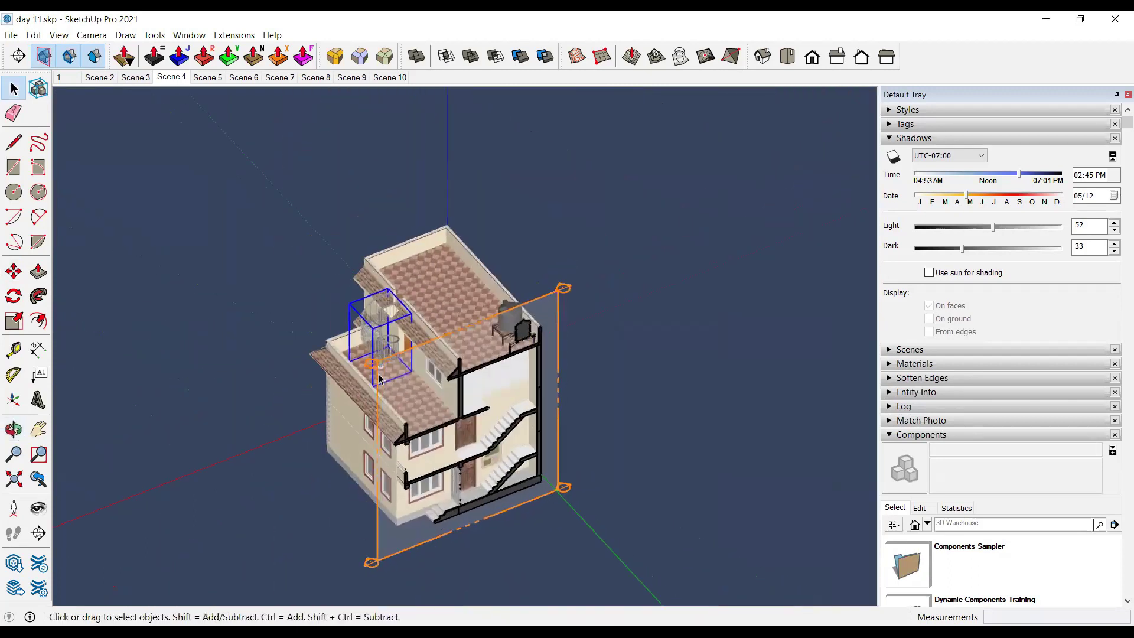
key("m")
left_click(201, 478)
key("ctrl")
mouse_move(671, 357)
middle_mouse_down("shift")
mouse_move(445, 405)
mouse_move(389, 483)
middle_mouse_up("shift")
left_click(379, 491)
scroll(451, 316, "up", 5)
key("space")
Step: Make the staircase copy a component named SPIRAL STAIRCASE
scroll(452, 316, "up", 5)
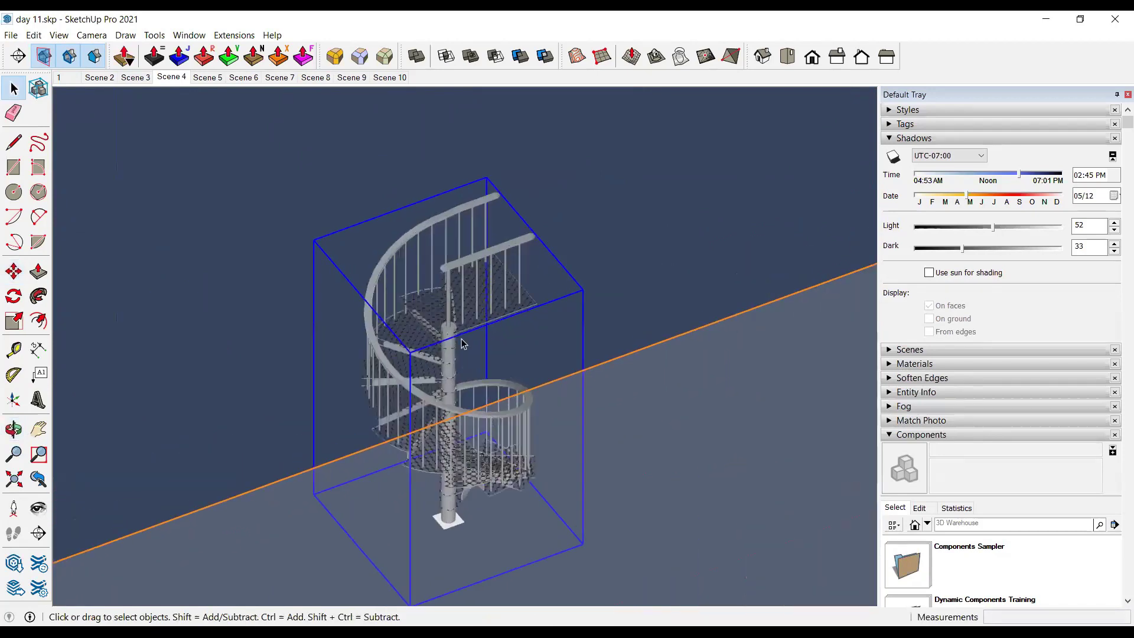
scroll(442, 319, "up", 2)
scroll(437, 320, "up", 2)
scroll(433, 322, "down", 5)
scroll(432, 321, "down", 3)
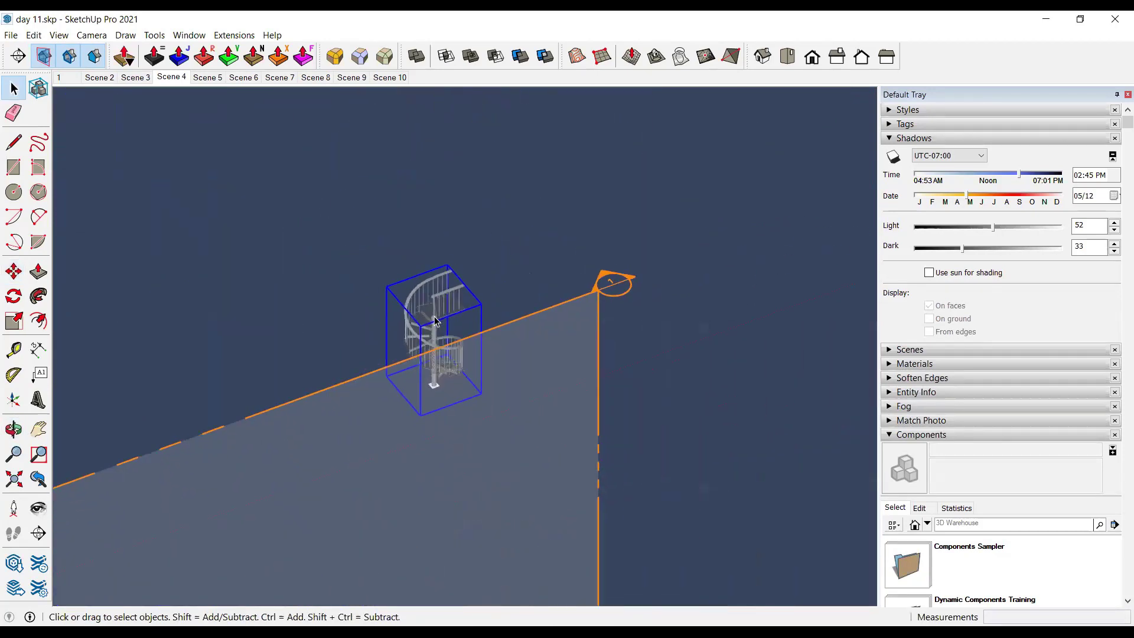
scroll(432, 322, "down", 3)
scroll(437, 378, "up", 1)
scroll(447, 341, "up", 3)
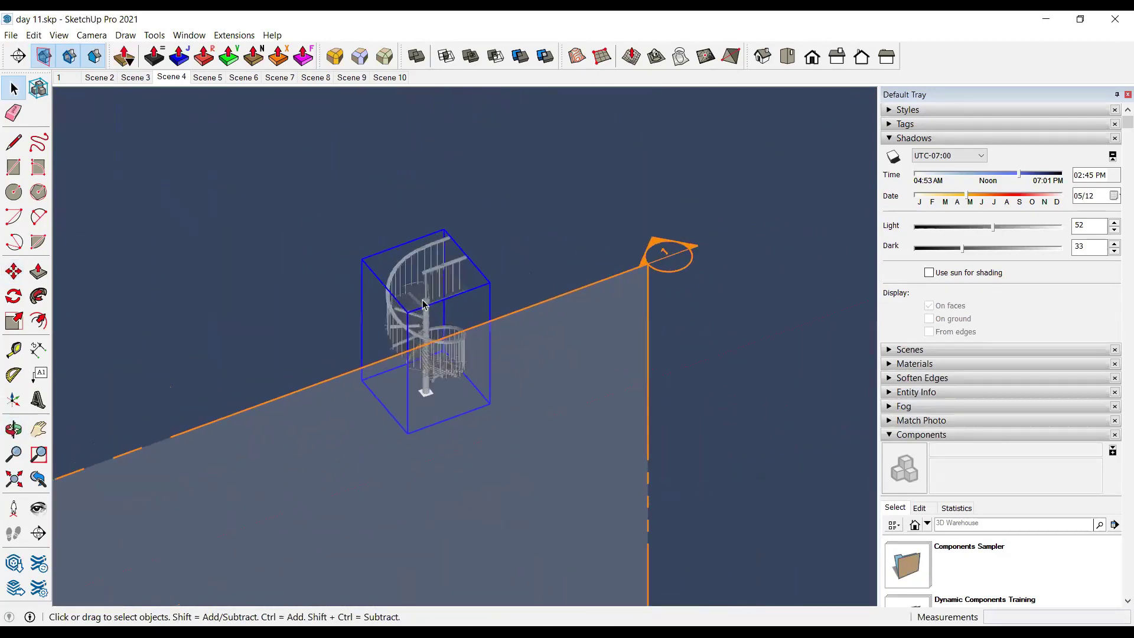
scroll(433, 304, "up", 3)
right_click(433, 304)
left_click(473, 412)
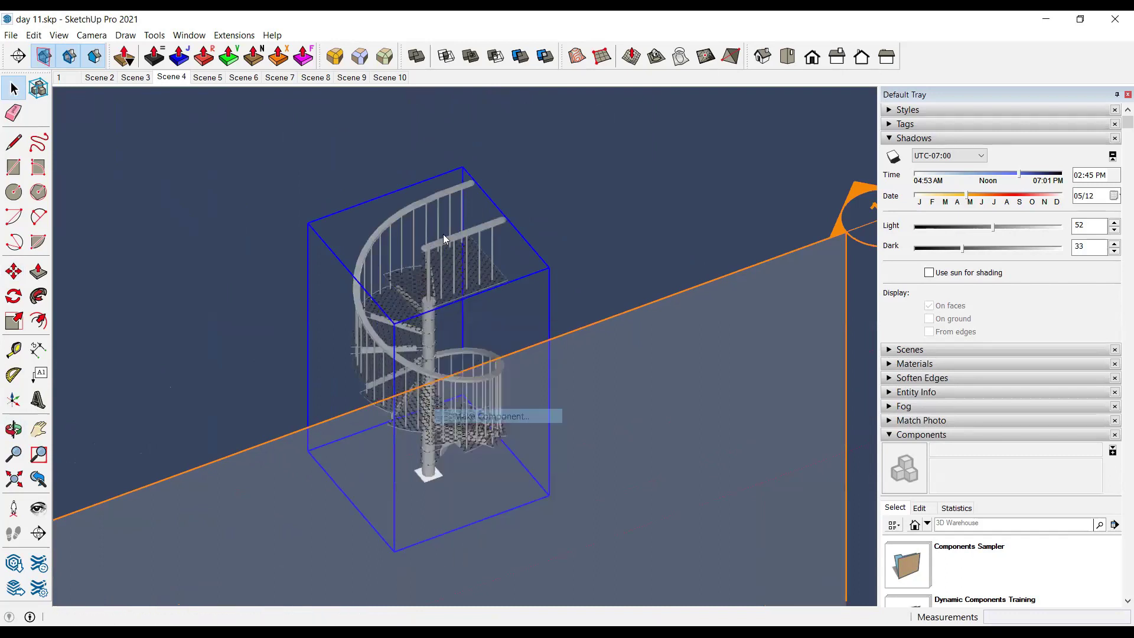
type("SPIRAL STAIRCASE")
key("Return")
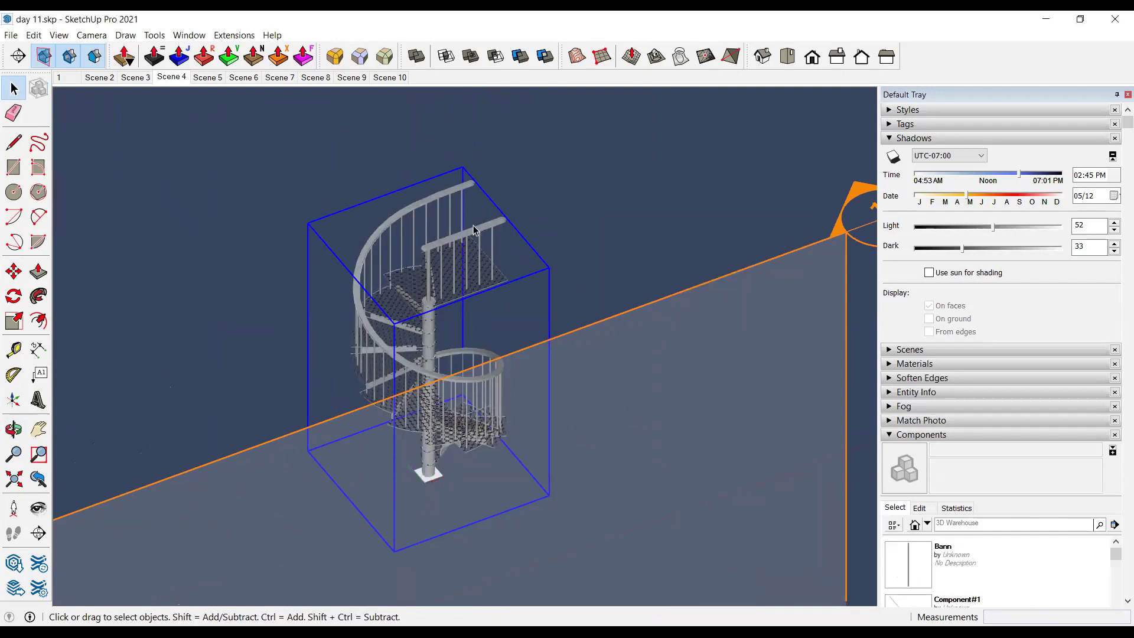
scroll(474, 229, "down", 1)
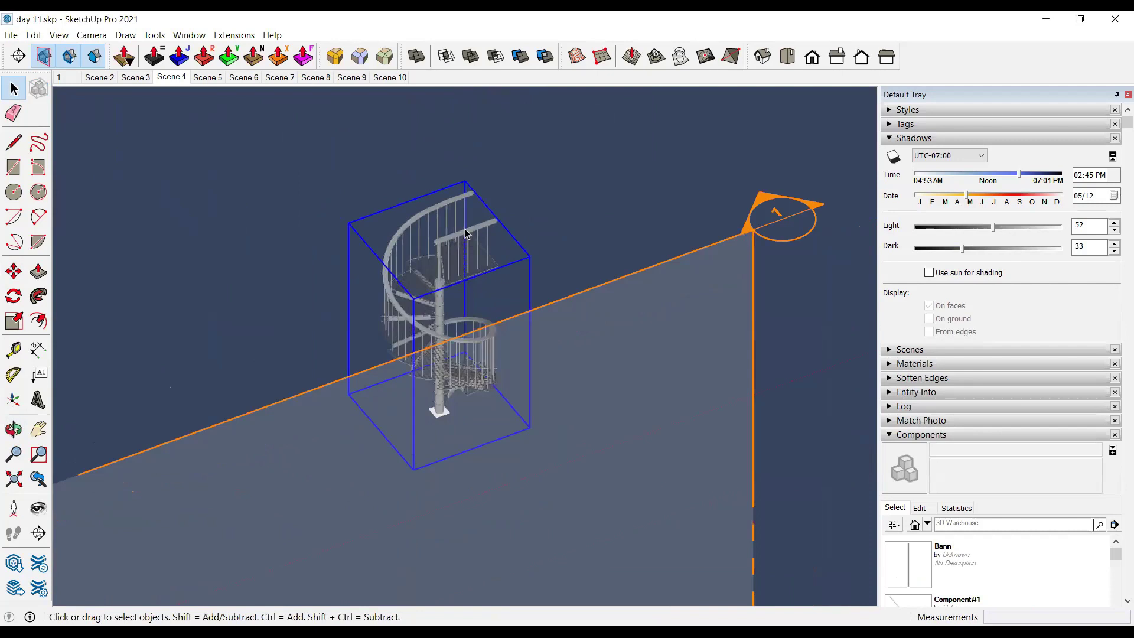
Step: Save the component to the Desktop as SPIRAL STAIRCASE.skp, keeping its current scale
right_click(465, 233)
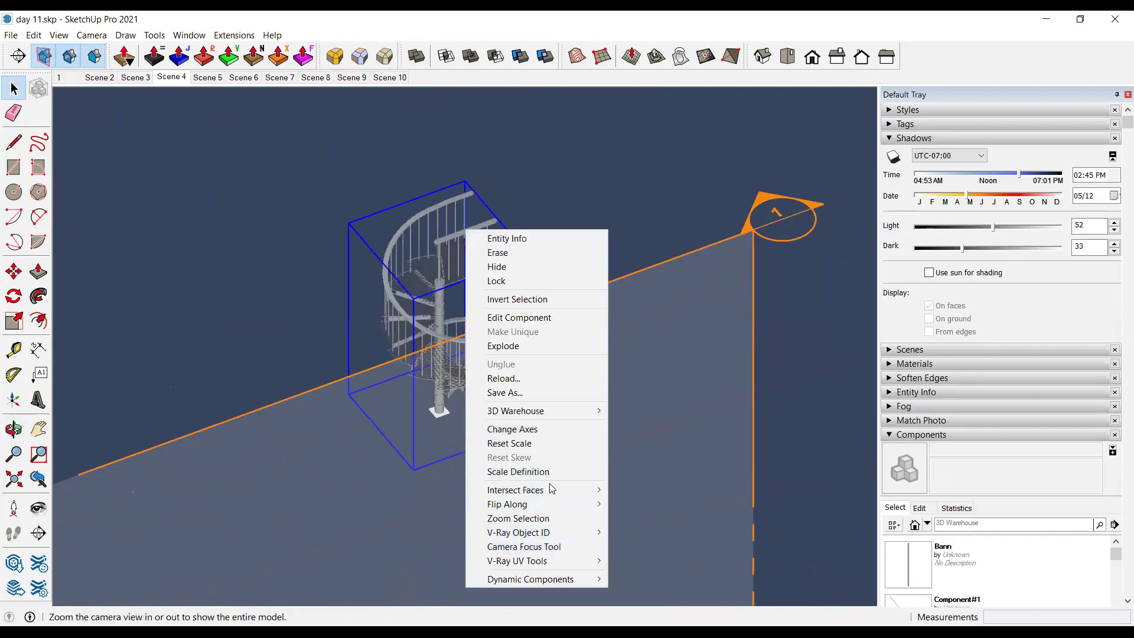
left_click(523, 392)
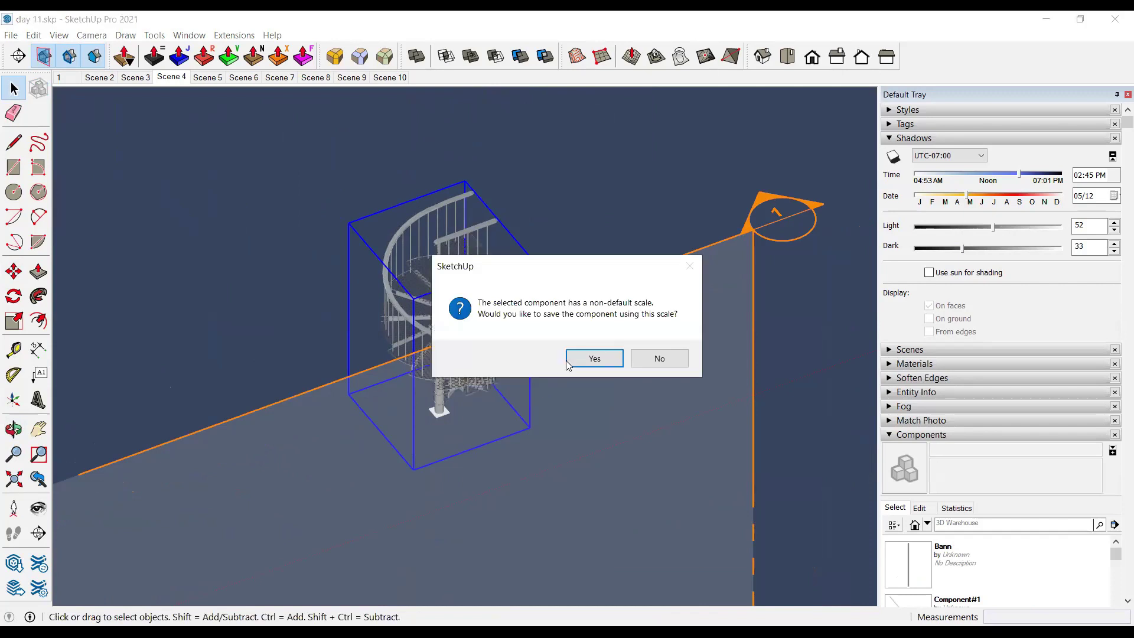
left_click(594, 361)
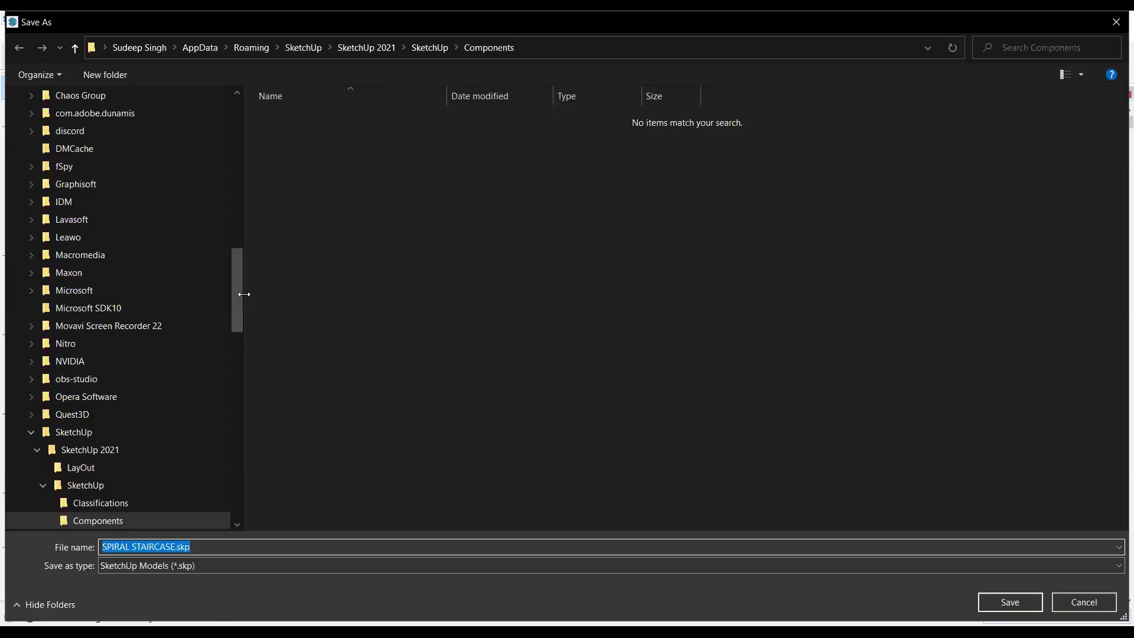
left_click_drag(237, 293, 229, 188)
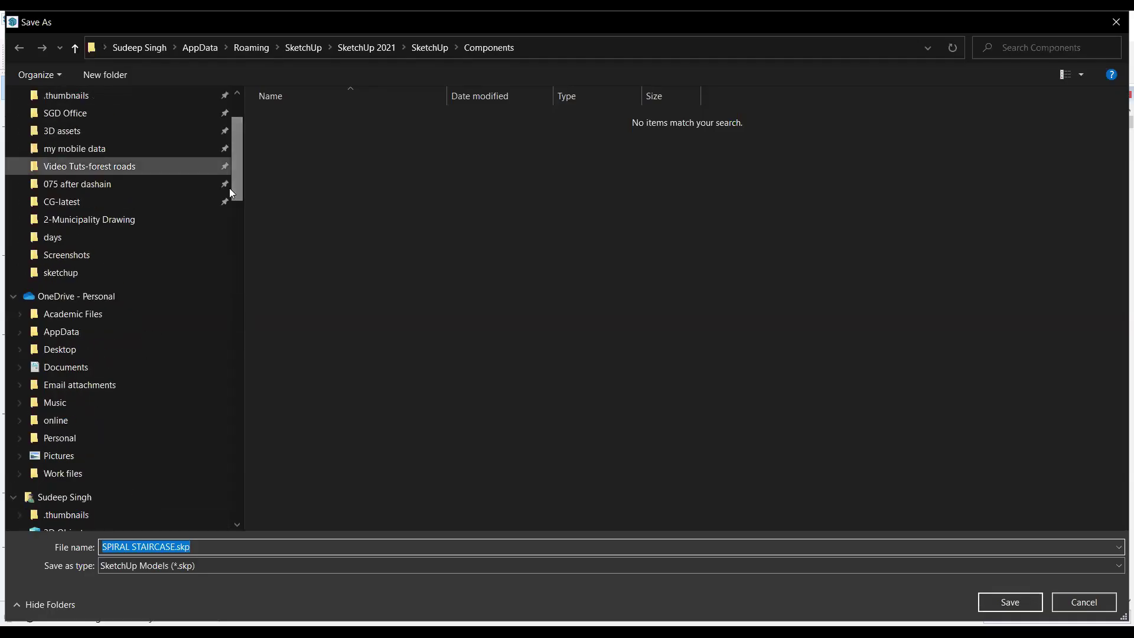
scroll(229, 187, "up", 2)
left_click(71, 125)
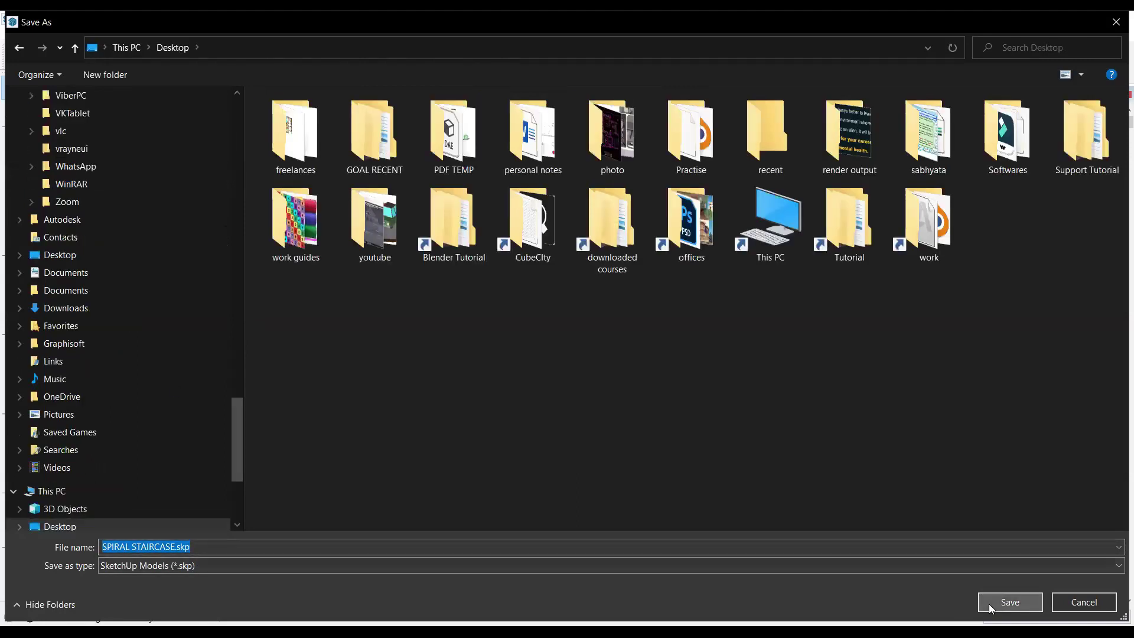
left_click(988, 604)
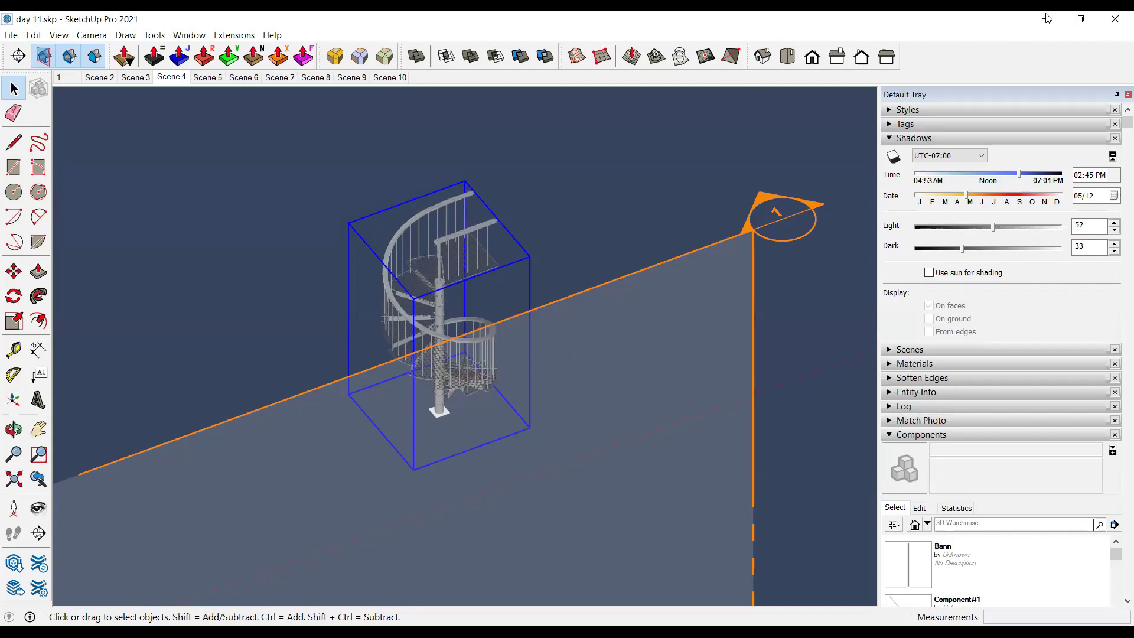
Step: Minimize the SketchUp window
left_click(1046, 18)
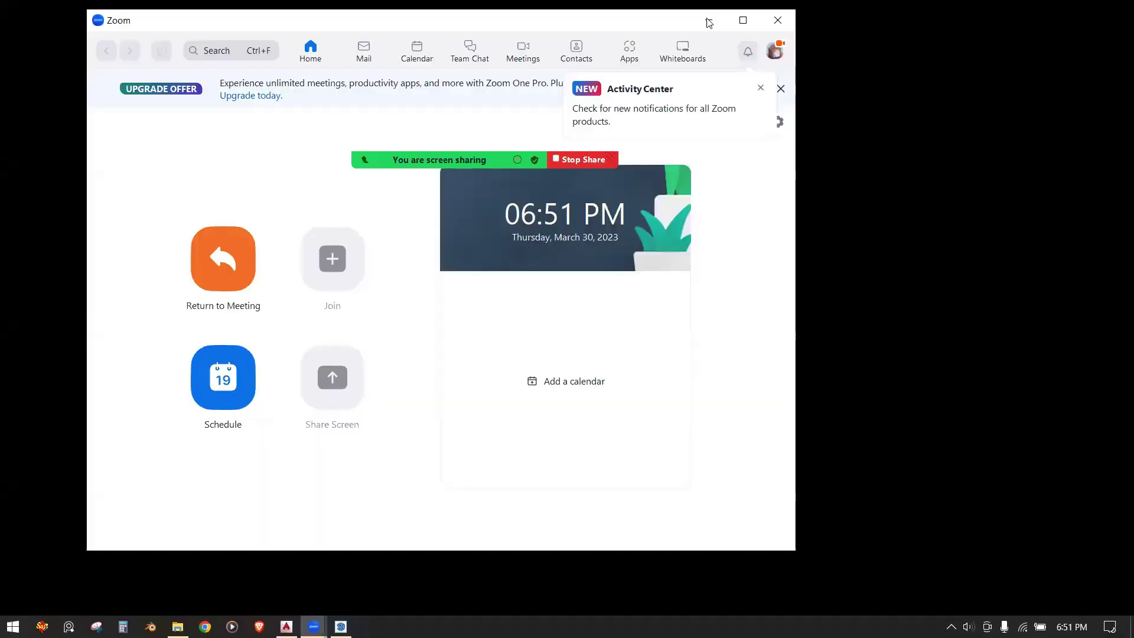
Step: Minimize the Zoom window to reveal AutoCAD with SPIRAL STAIRCASE.dwg
left_click(193, 243)
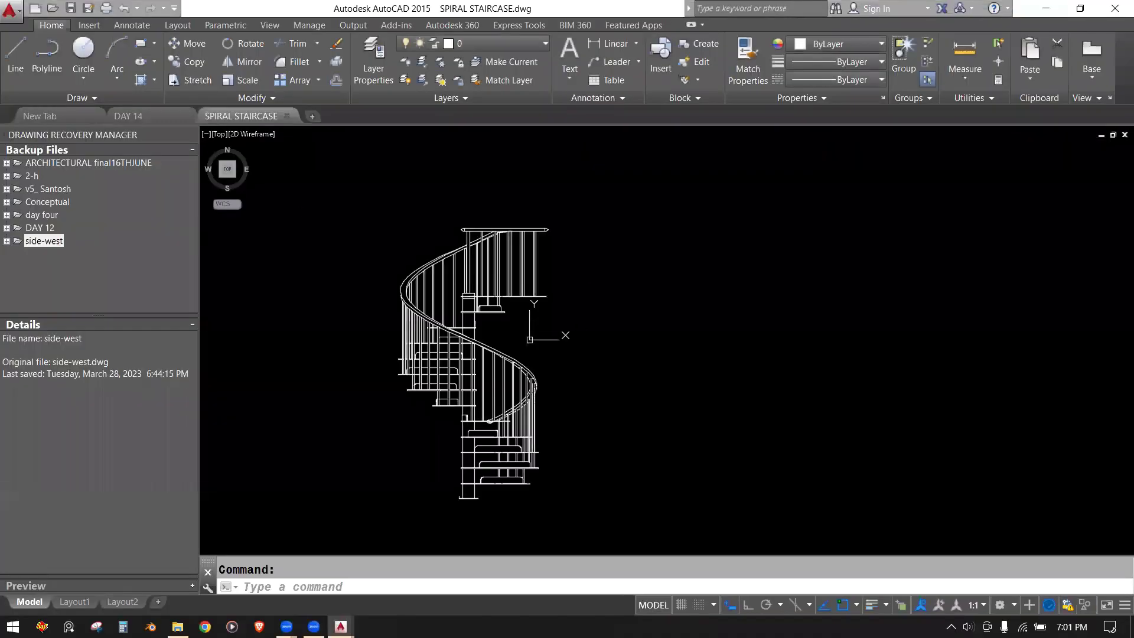
Step: Copy the staircase drawing and paste it into DAY 14.dwg
left_click(287, 183)
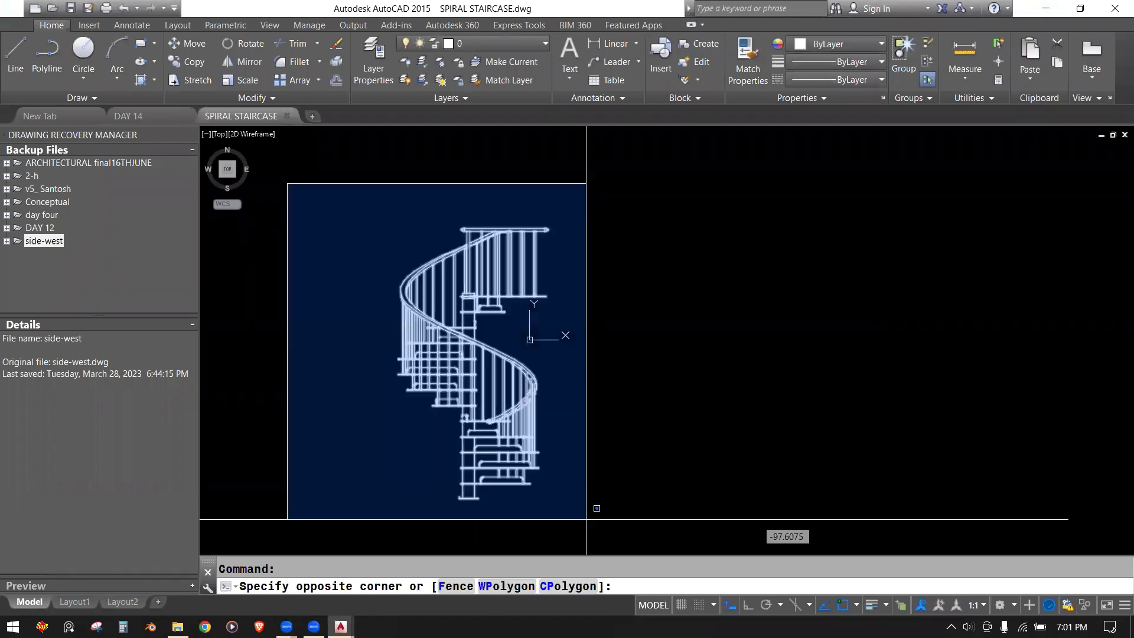
left_click(602, 525)
key("ctrl+c")
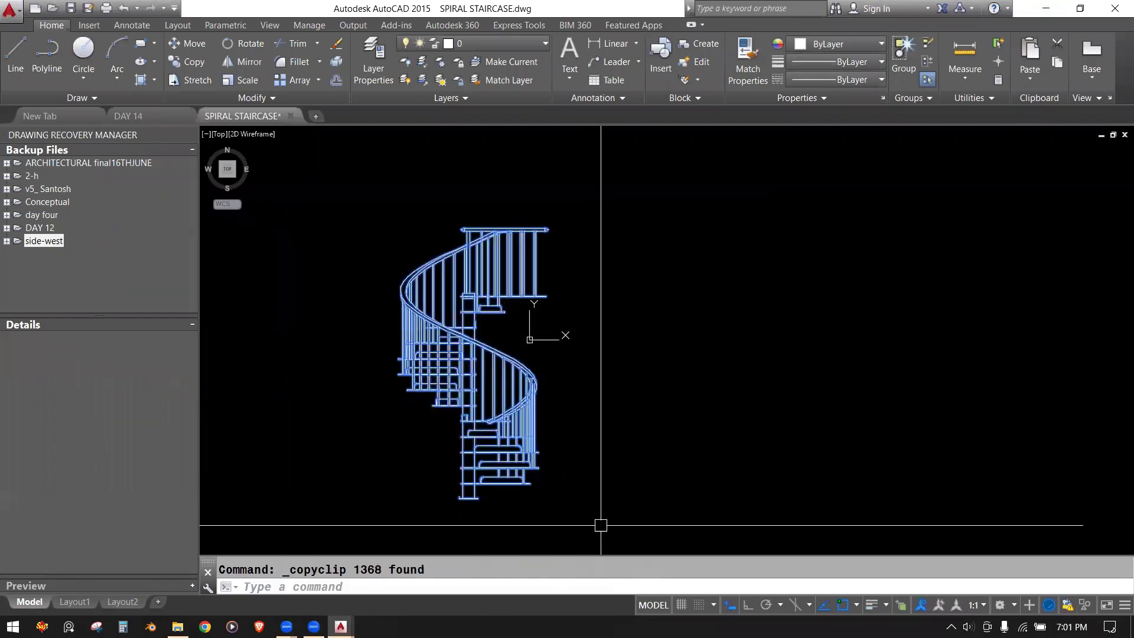
left_click(141, 115)
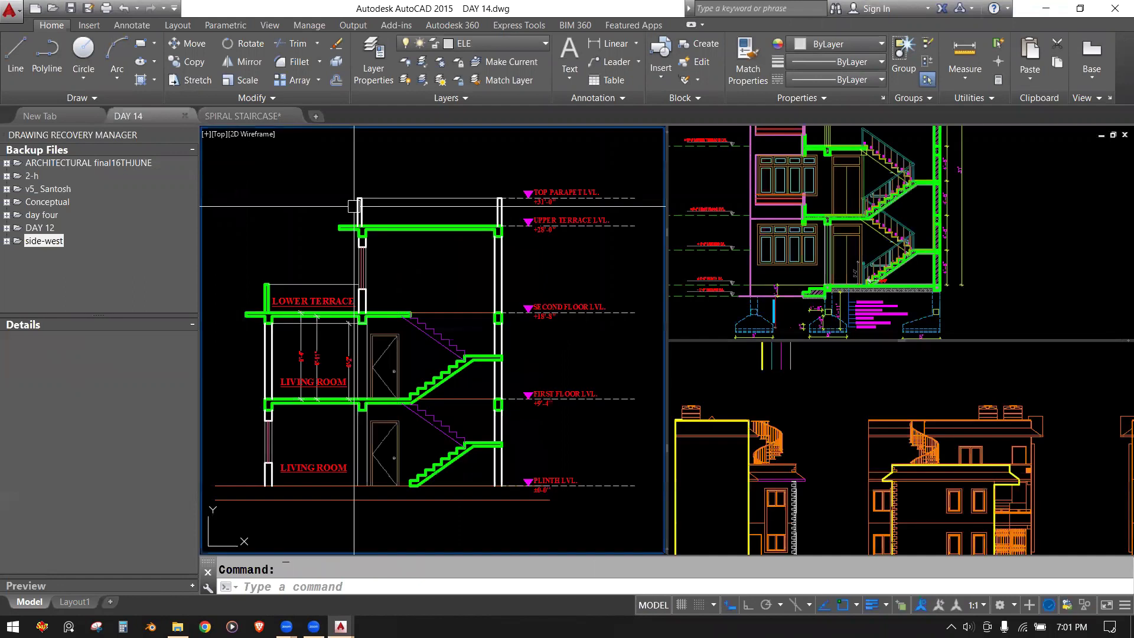
scroll(441, 347, "down", 4)
key("ctrl+v")
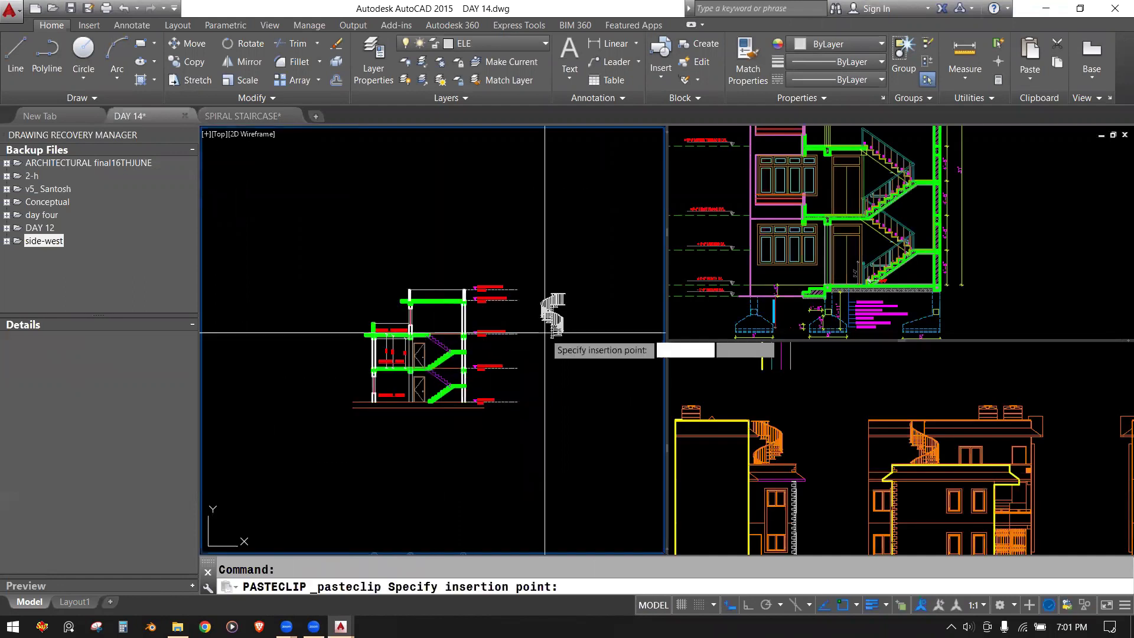
scroll(544, 332, "up", 4)
left_click(428, 370)
Step: Turn the pasted staircase into a block named spiral metalstaircase with a picked base point
scroll(435, 383, "up", 5)
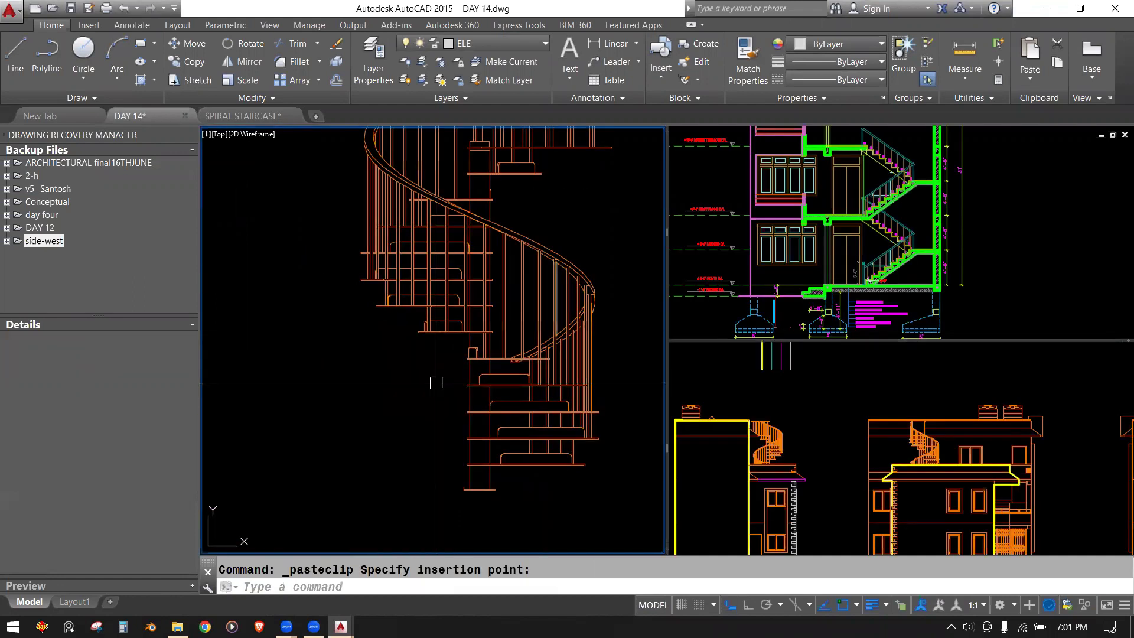
scroll(436, 383, "down", 4)
left_click(570, 453)
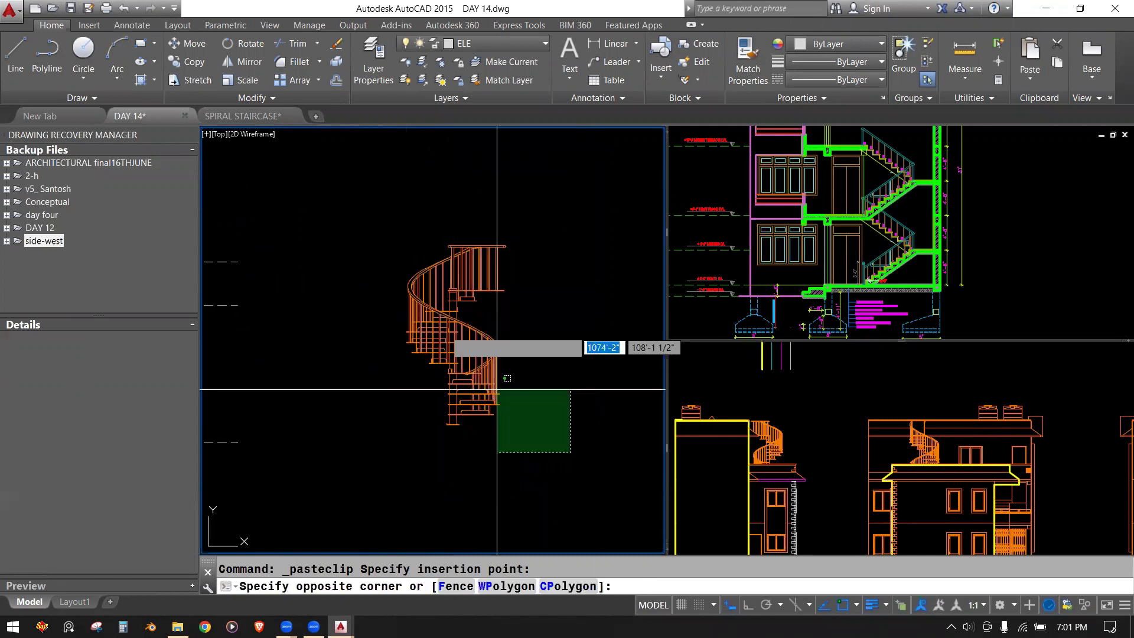
left_click(386, 224)
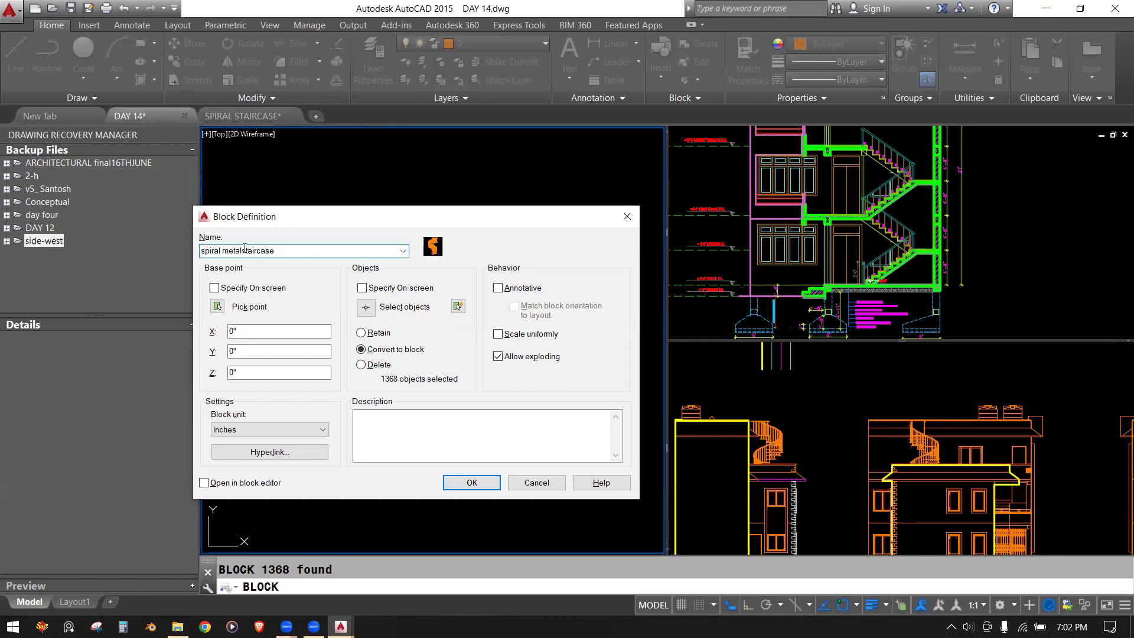
type("spiral metalstaircase")
left_click(767, 215)
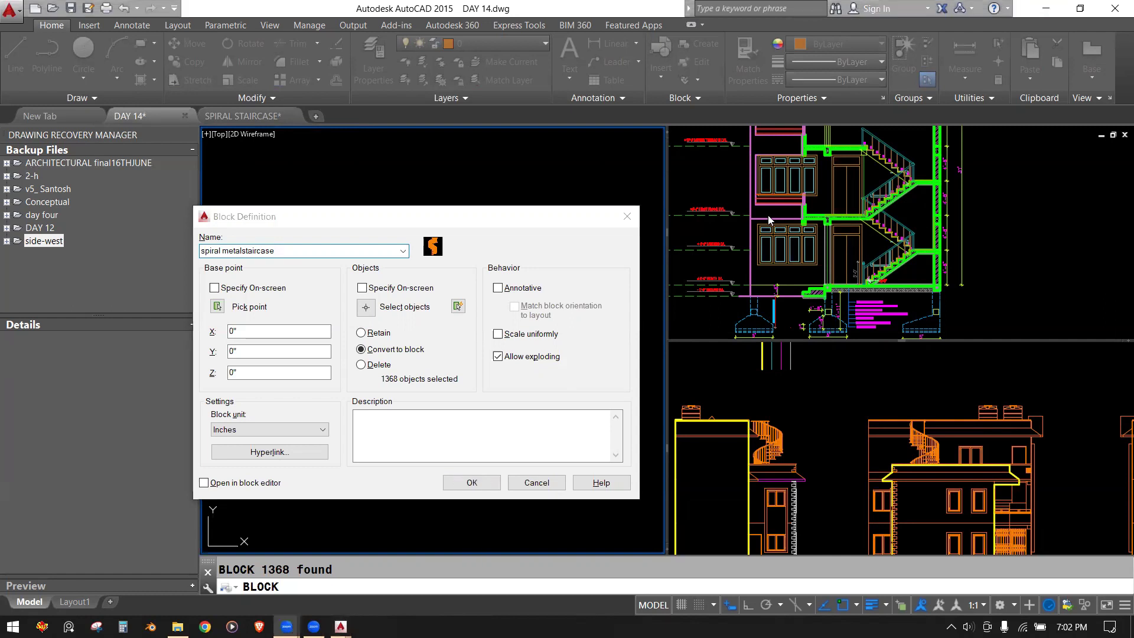
left_click(218, 307)
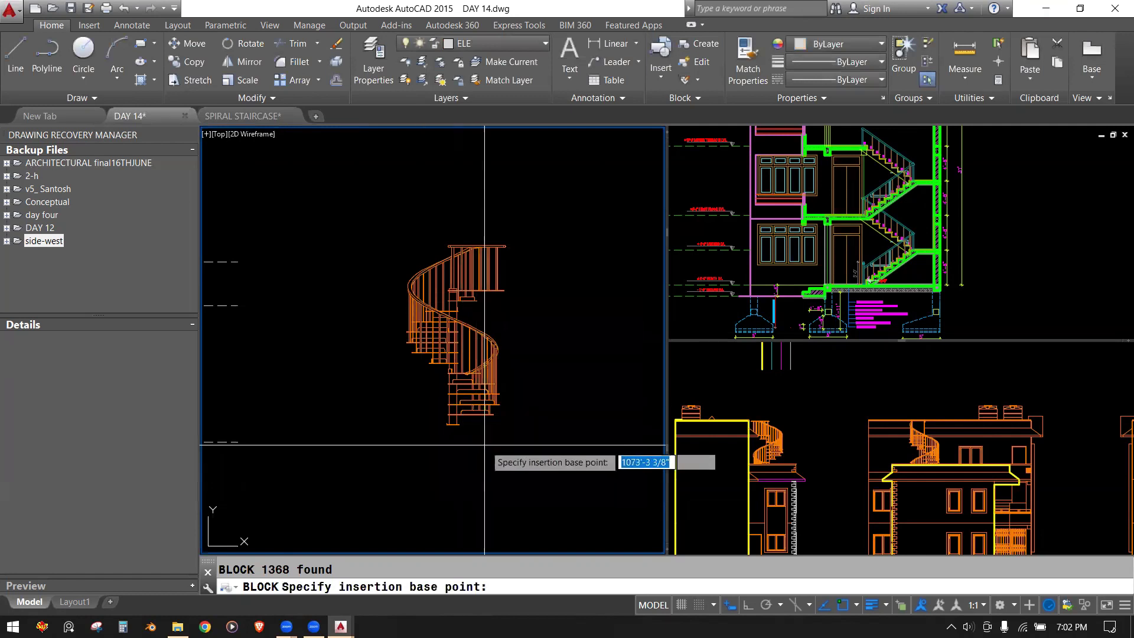
left_click(448, 424)
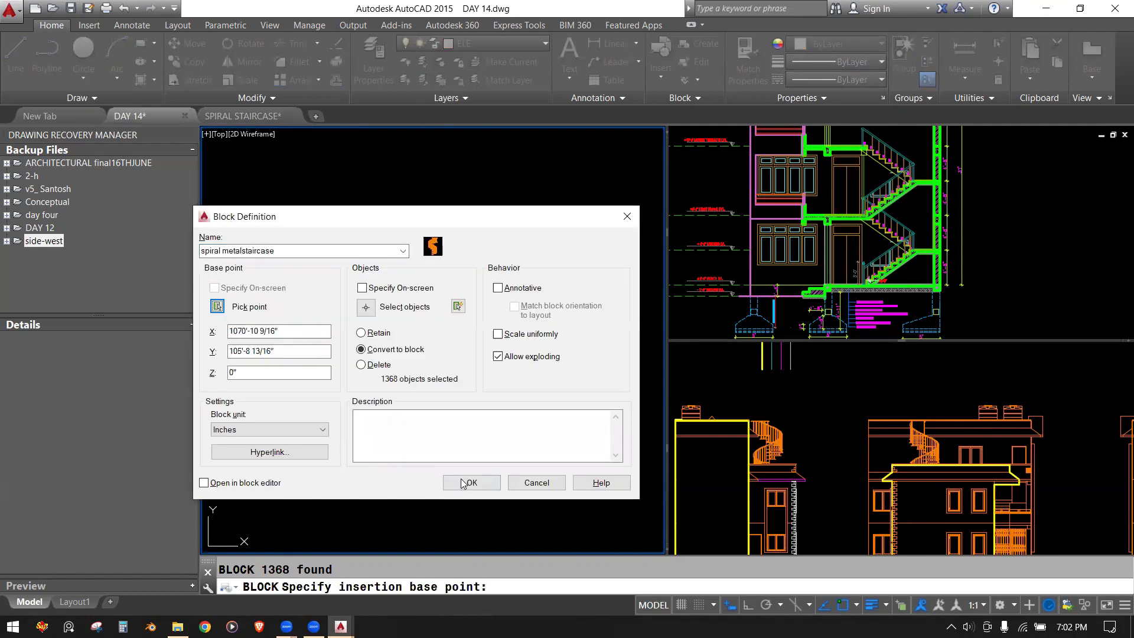
left_click(468, 483)
Step: Start moving the staircase block, then cancel the move
scroll(474, 358, "down", 3)
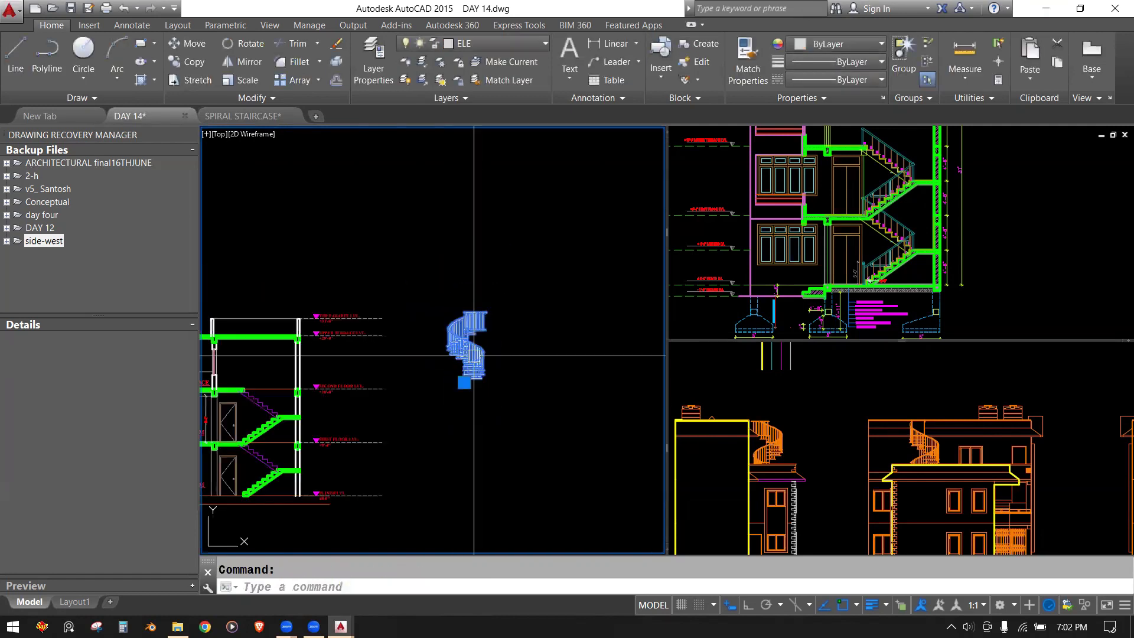
type("m")
key("Return")
left_click(464, 382)
scroll(502, 383, "up", 1)
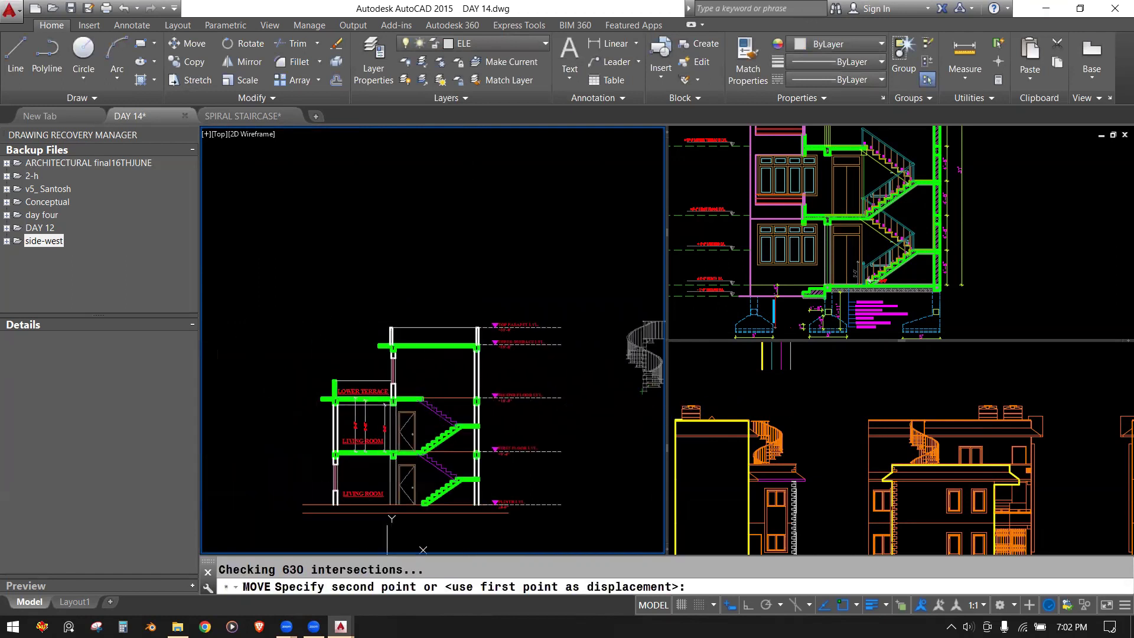
scroll(542, 405, "up", 1)
scroll(295, 390, "up", 4)
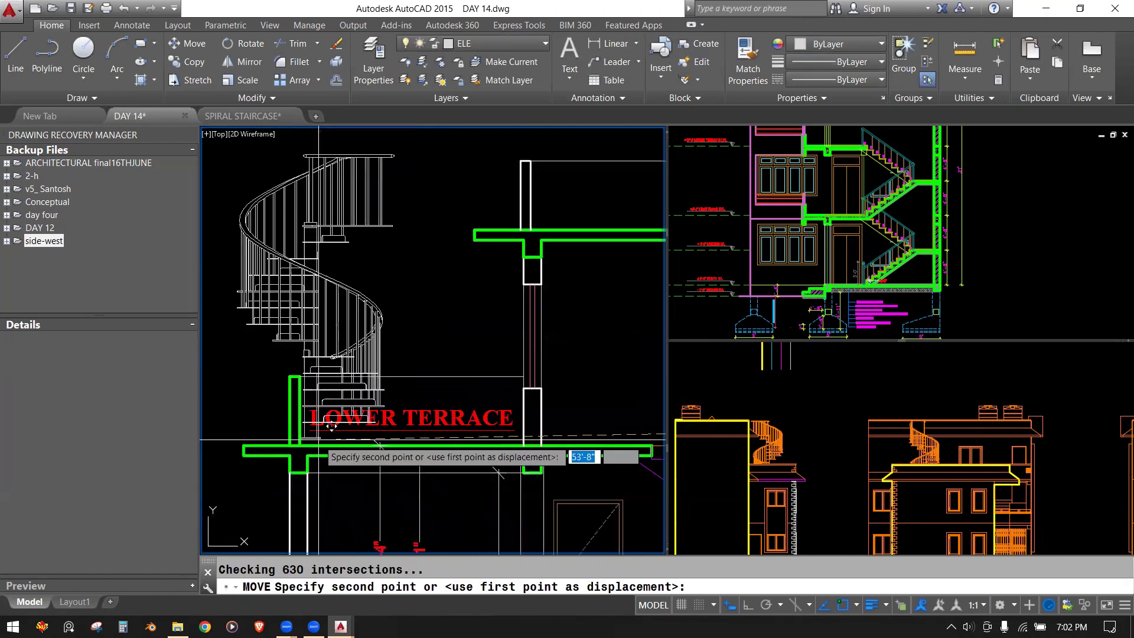
left_click(829, 402)
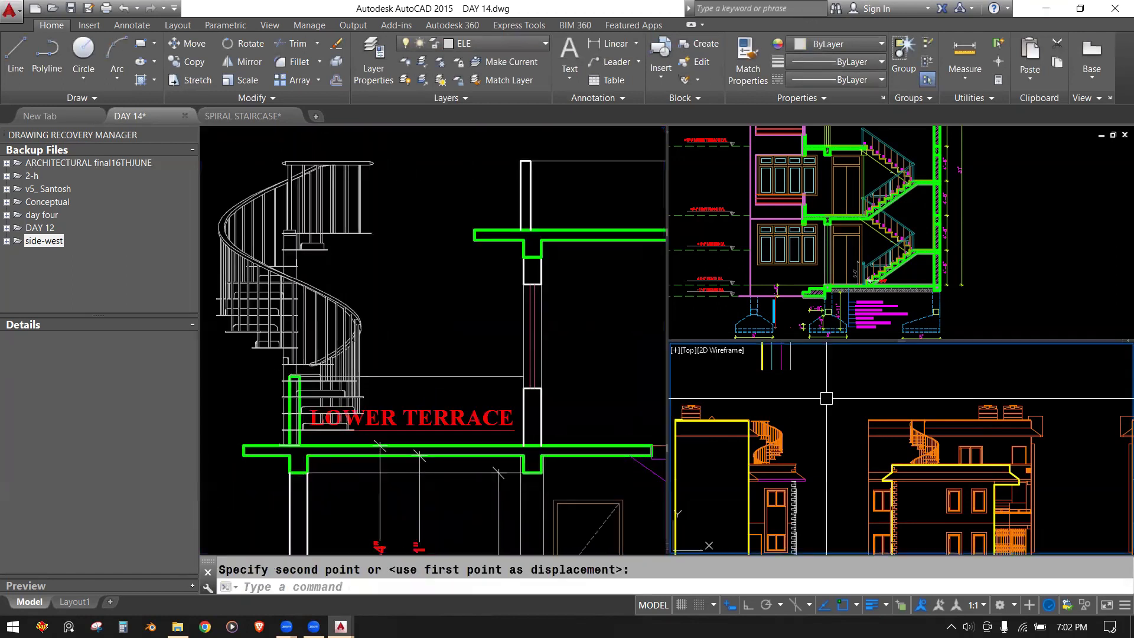
left_click(947, 200)
key("Escape")
Step: Draw a vertical XLINE through the spiral stair in the plan view
left_click(834, 457)
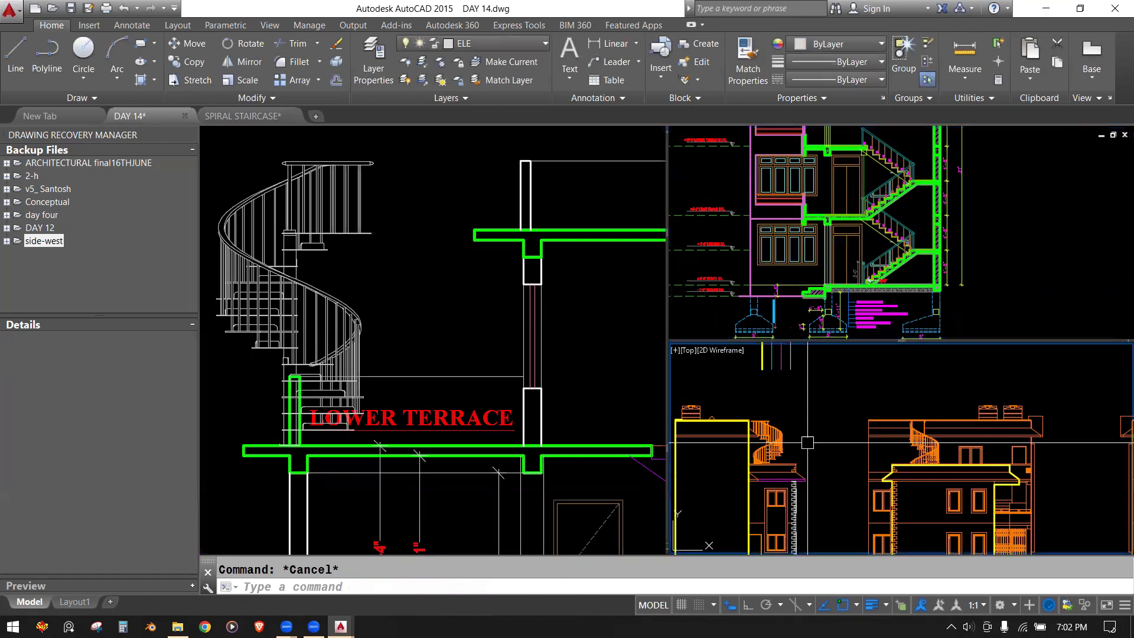
scroll(834, 456, "down", 5)
scroll(834, 456, "down", 3)
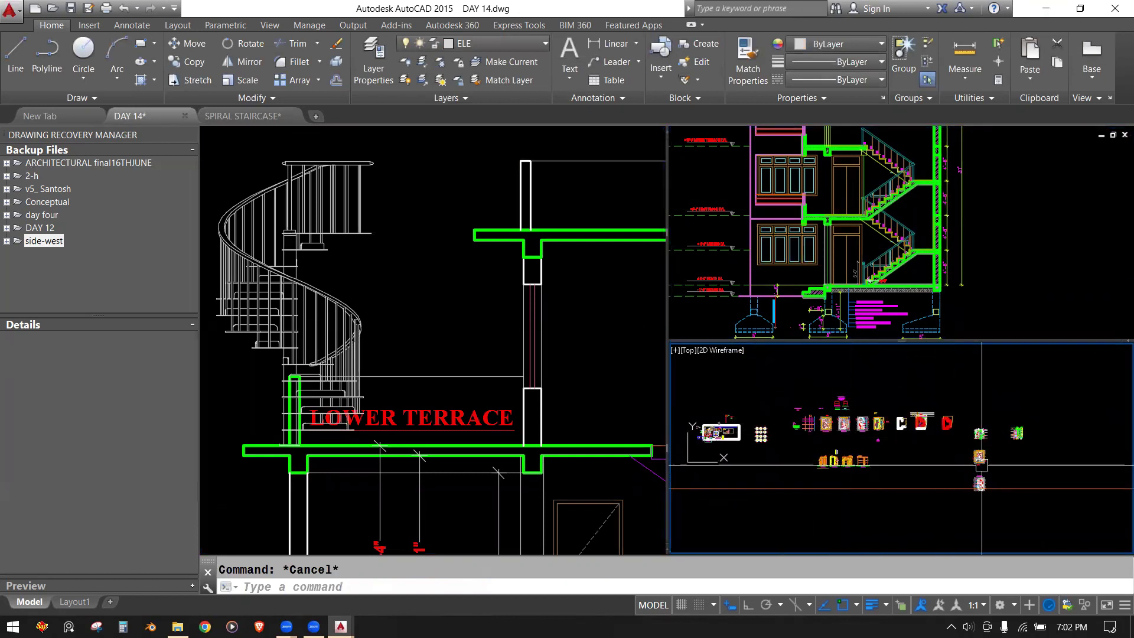
scroll(961, 440, "up", 3)
scroll(858, 442, "up", 2)
scroll(857, 441, "down", 2)
scroll(858, 441, "down", 1)
scroll(857, 442, "down", 1)
scroll(856, 416, "up", 3)
scroll(856, 416, "up", 2)
scroll(856, 416, "up", 3)
scroll(786, 457, "up", 2)
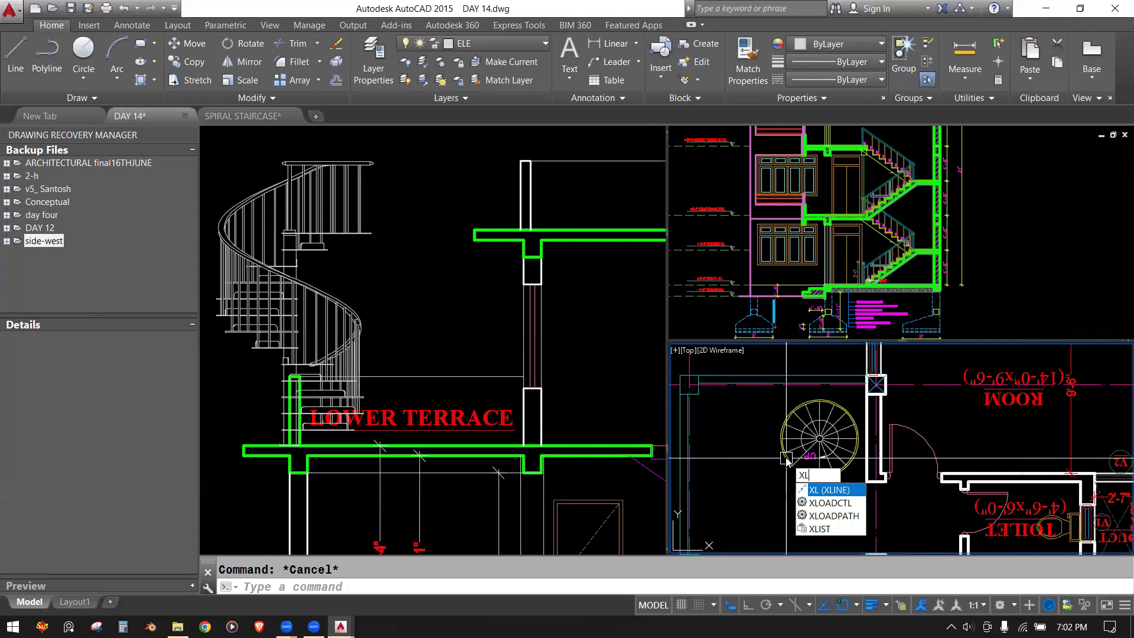
type("xl")
key("Return")
key("Escape")
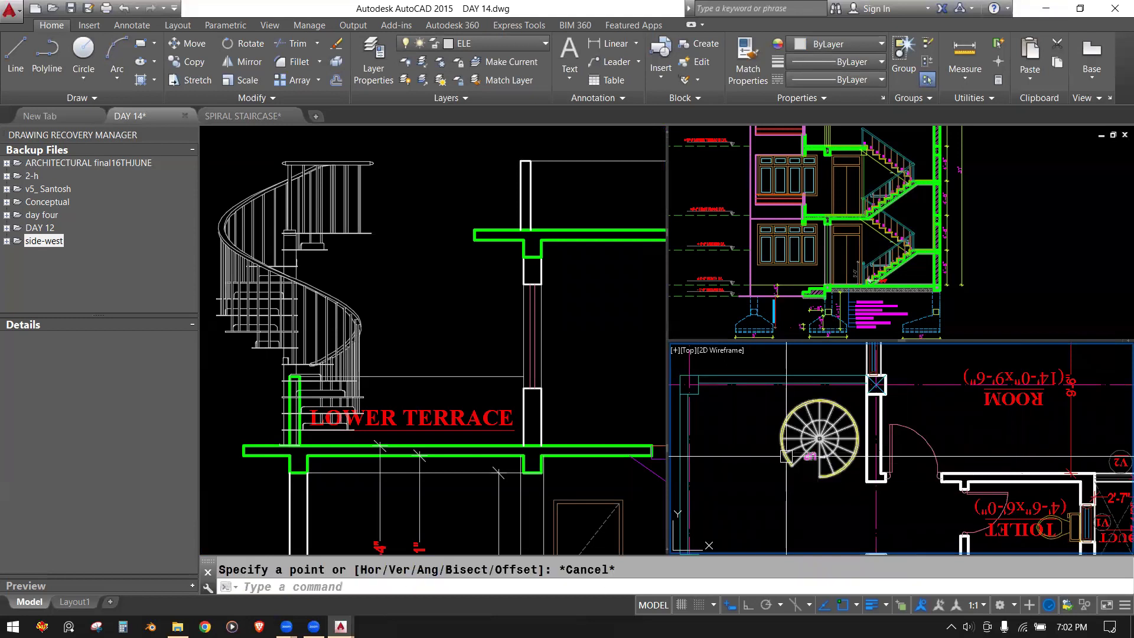
type("x")
key("Return")
type("v")
key("Return")
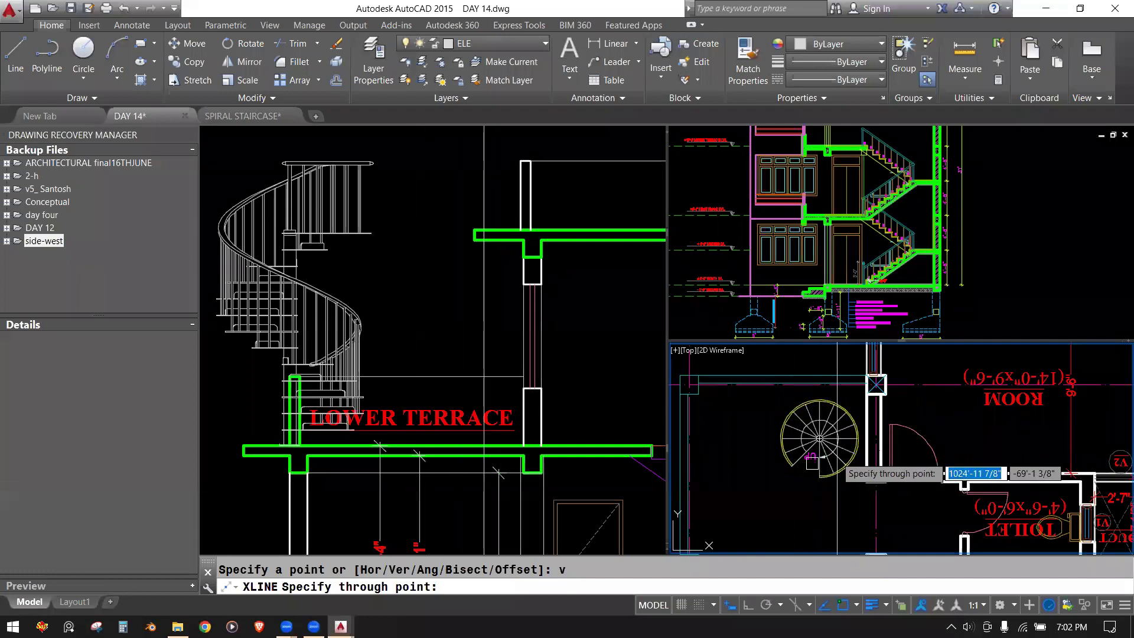
left_click(791, 469)
key("Escape")
Step: Move the staircase block in the section across to the vertical construction line
left_click(358, 331)
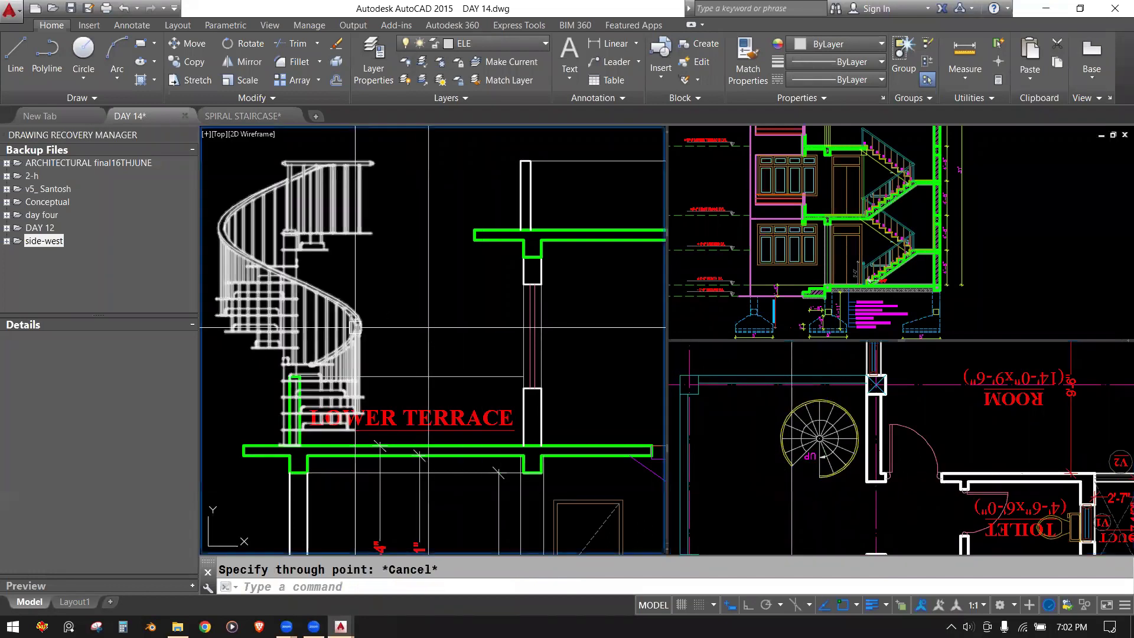
left_click(354, 307)
type("m")
key("Return")
left_click(358, 298)
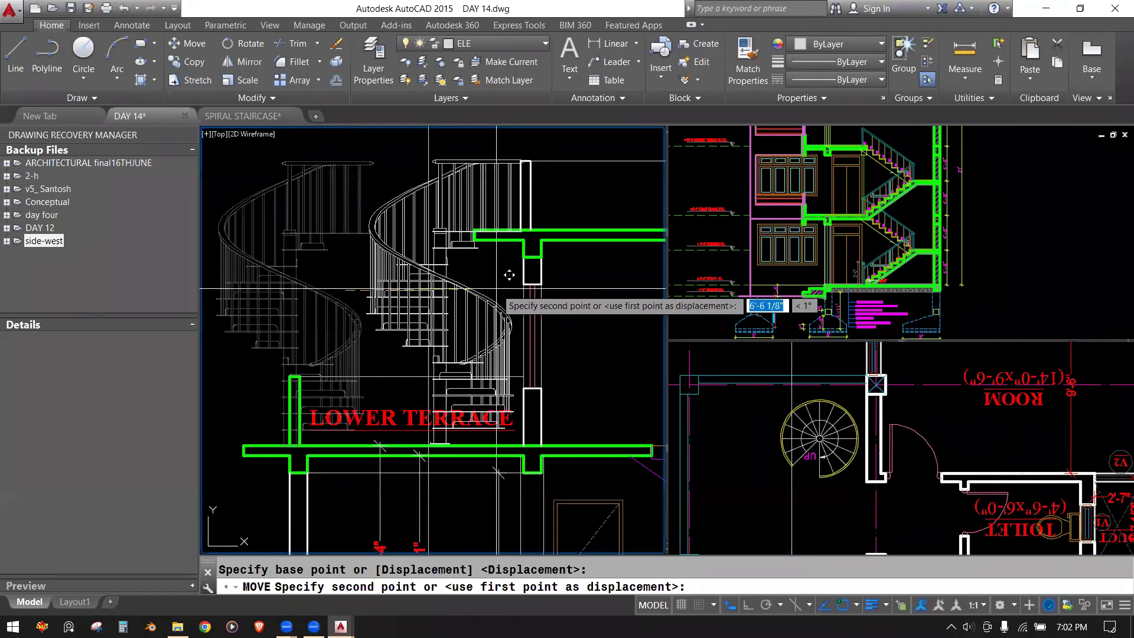
left_click(506, 277)
scroll(437, 412, "up", 2)
scroll(431, 413, "up", 4)
Step: Move the staircase by its lower-left corner onto the LOWER TERRACE floor line
middle_click_drag(429, 413, 429, 295)
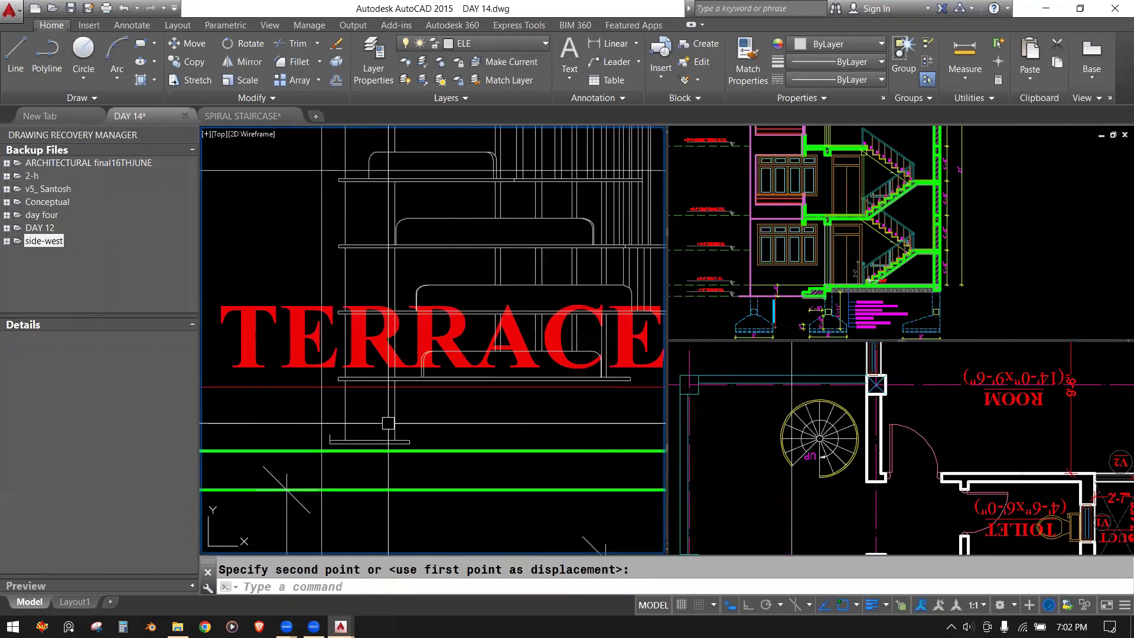
left_click(354, 390)
type("m")
key("Return")
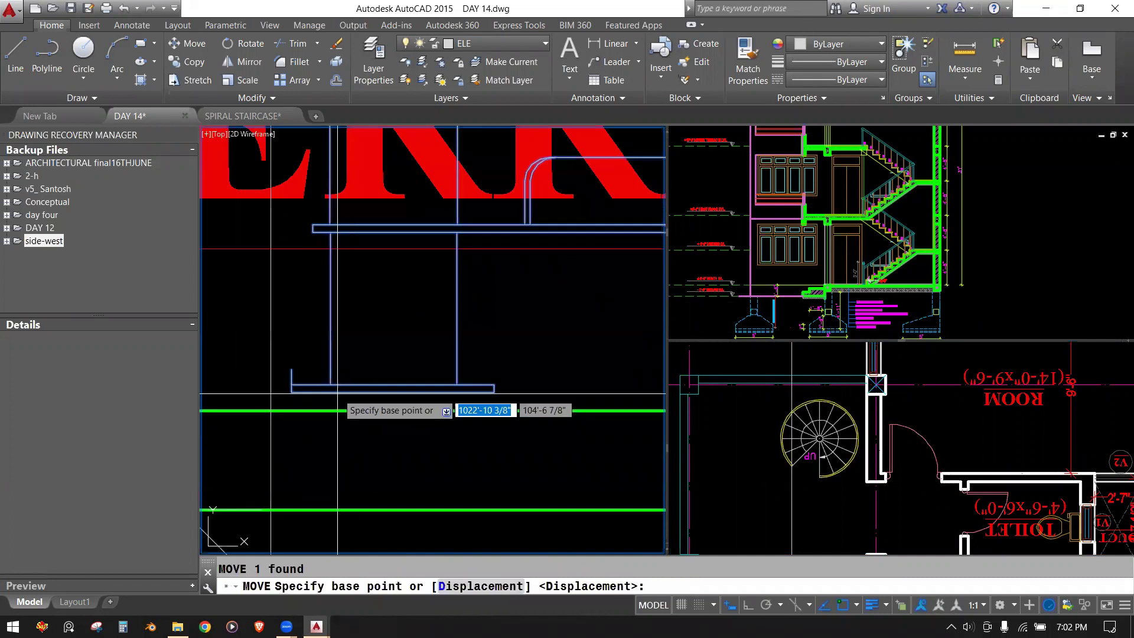
left_click(294, 388)
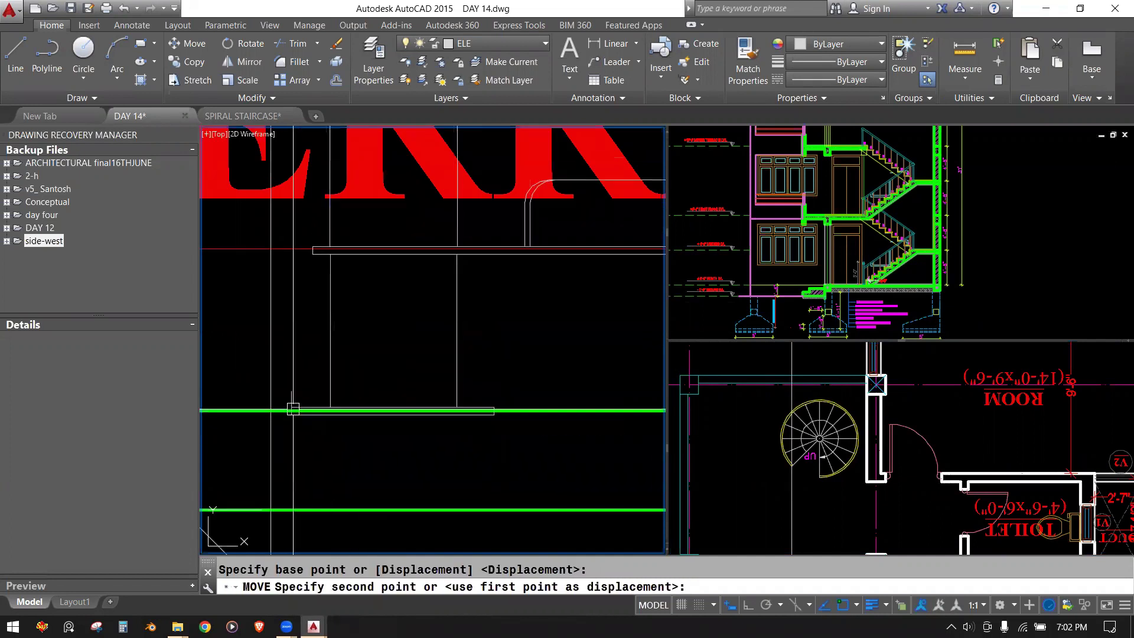
left_click(301, 389)
Step: Erase the leftover vertical construction line and reselect the staircase block
scroll(323, 306, "down", 3)
scroll(323, 307, "down", 2)
scroll(323, 306, "down", 2)
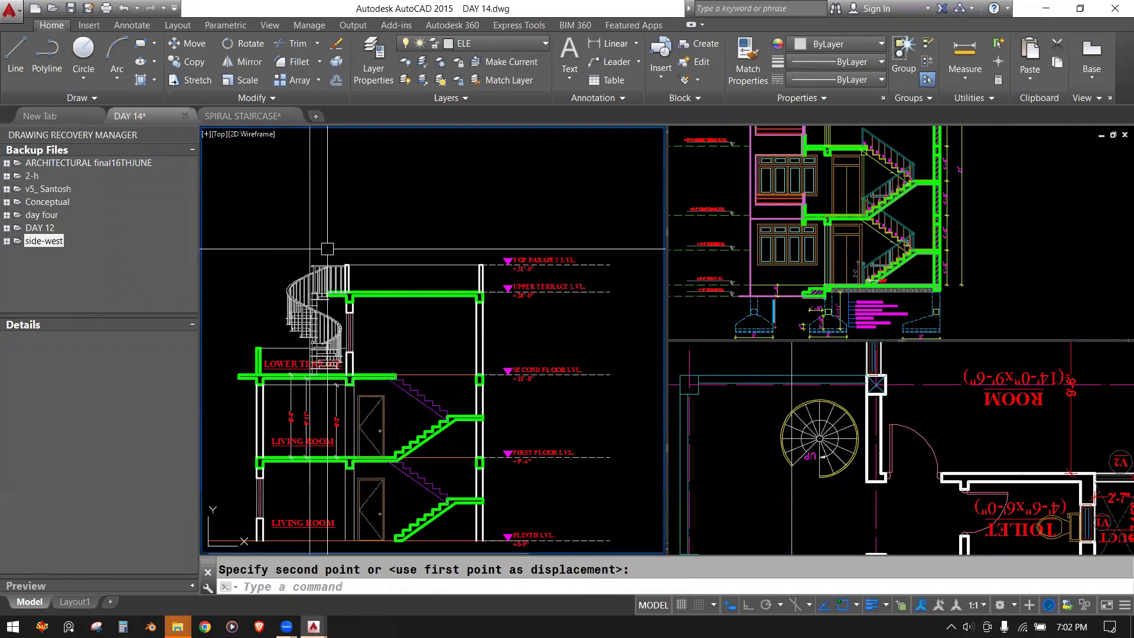
left_click(311, 224)
key("Delete")
left_click(302, 278)
scroll(301, 281, "up", 4)
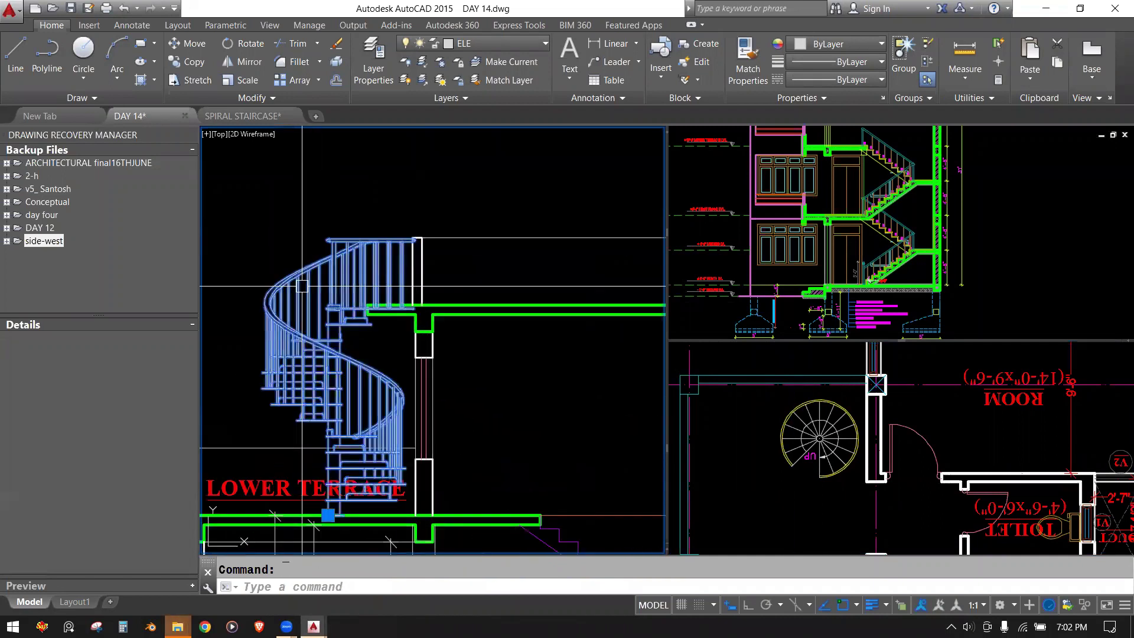
scroll(298, 284, "up", 4)
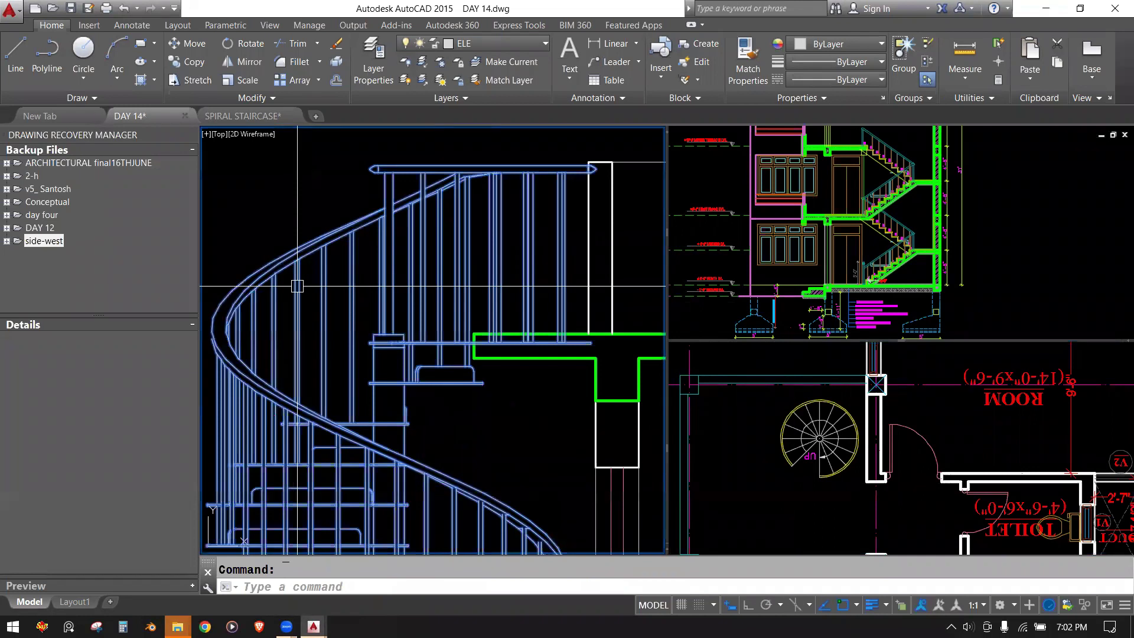
Step: In Layer Properties Manager, set the ELE layer's colour to grey index 252
left_click(502, 49)
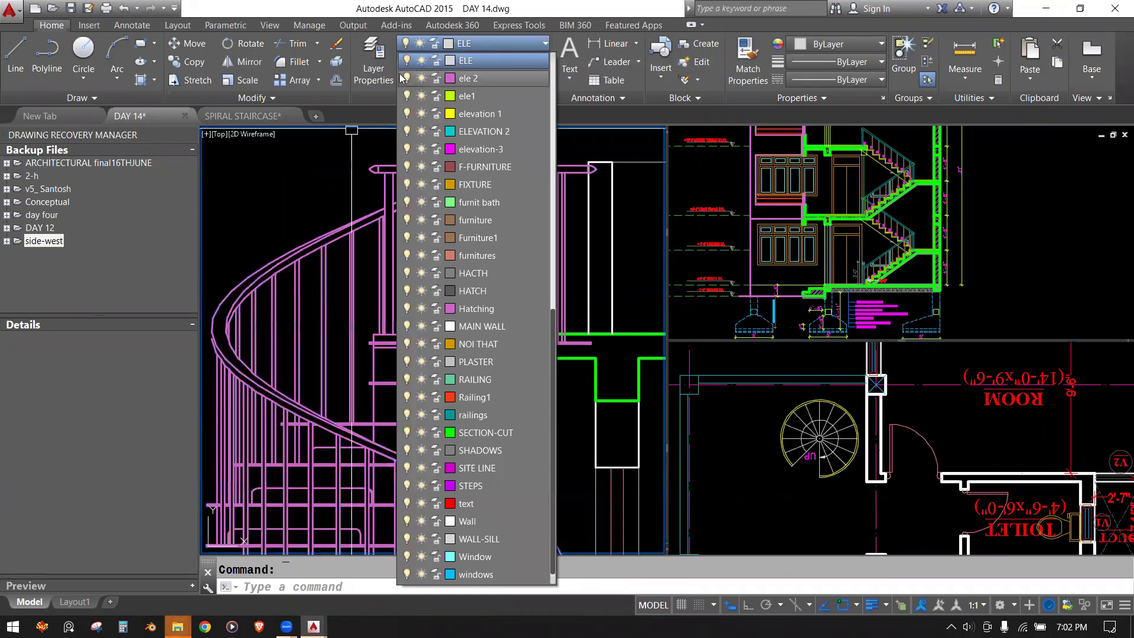
left_click(376, 69)
left_click(391, 72)
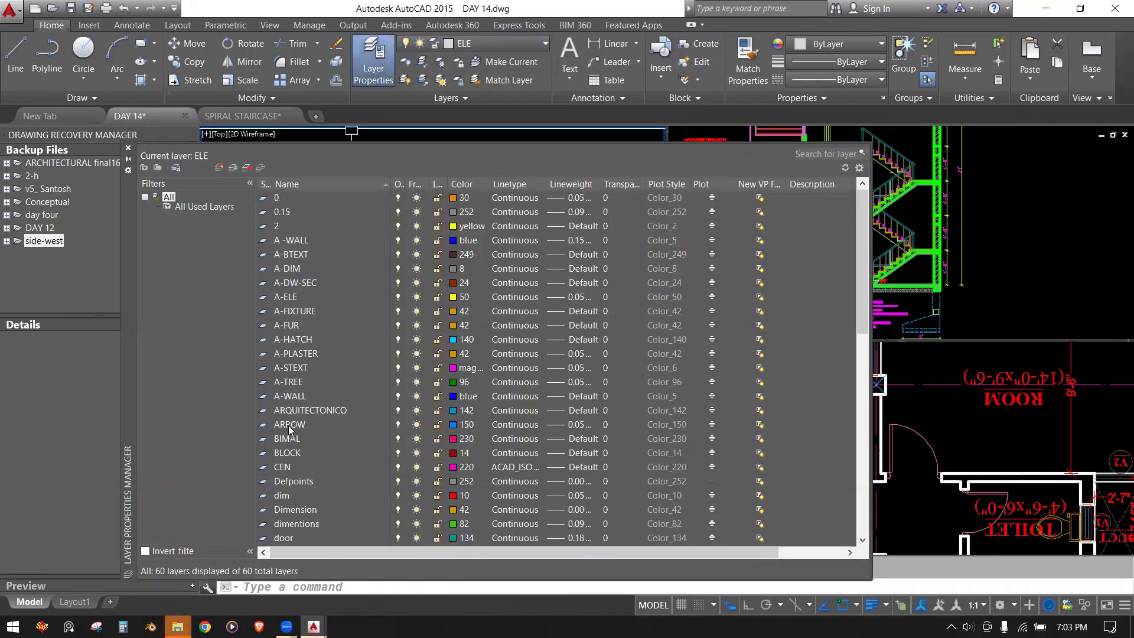
left_click(288, 425)
scroll(288, 426, "down", 2)
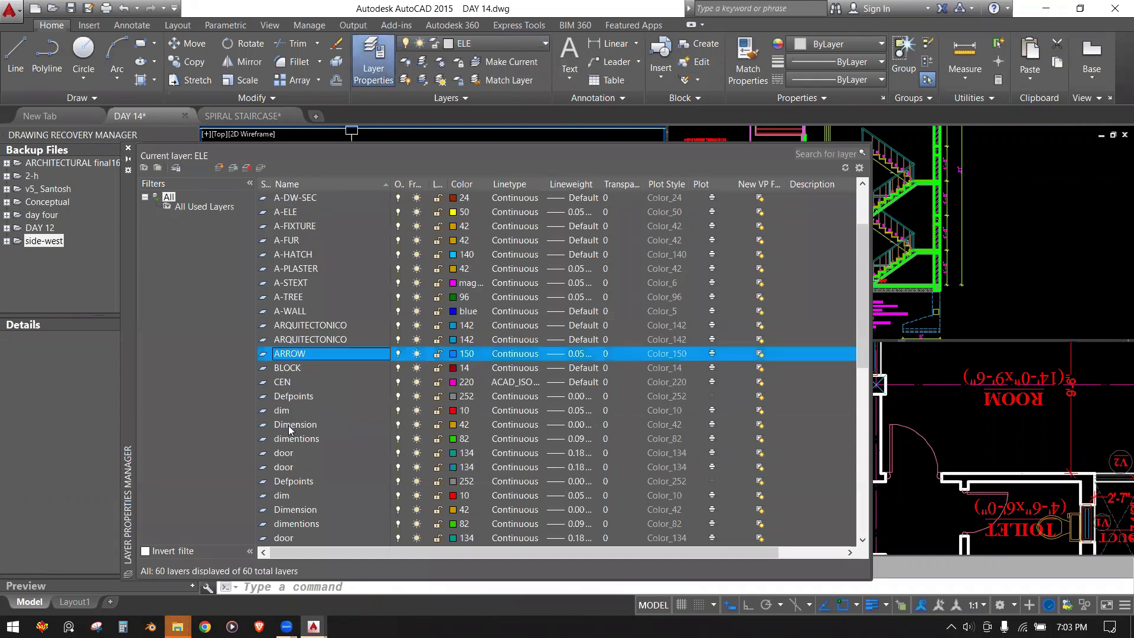
type("ele 2")
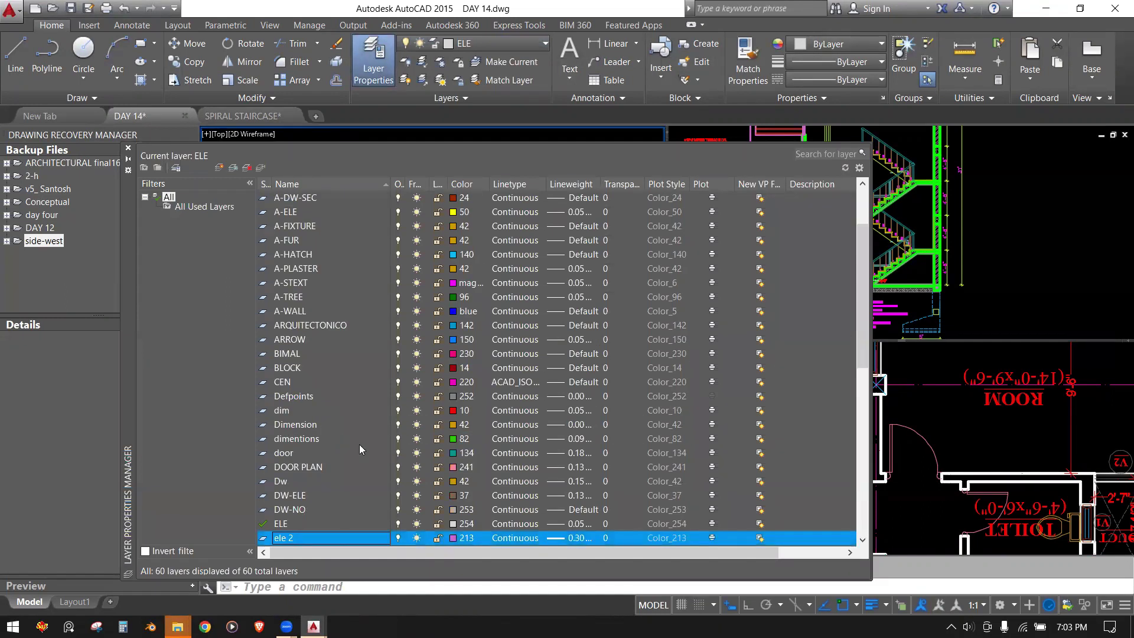
left_click(456, 524)
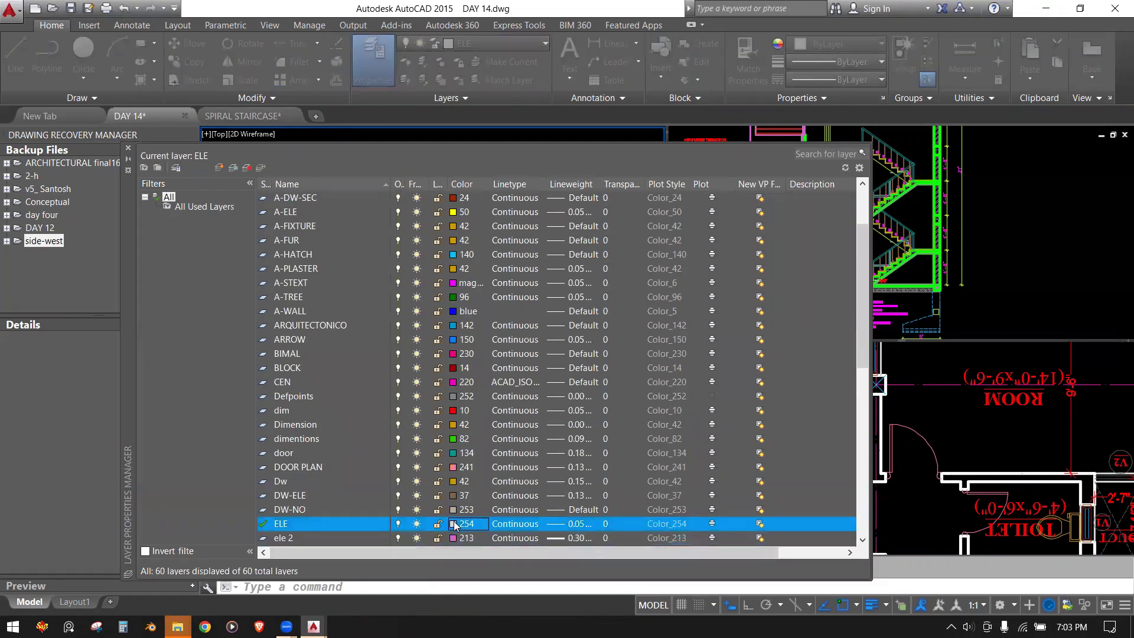
left_click(471, 364)
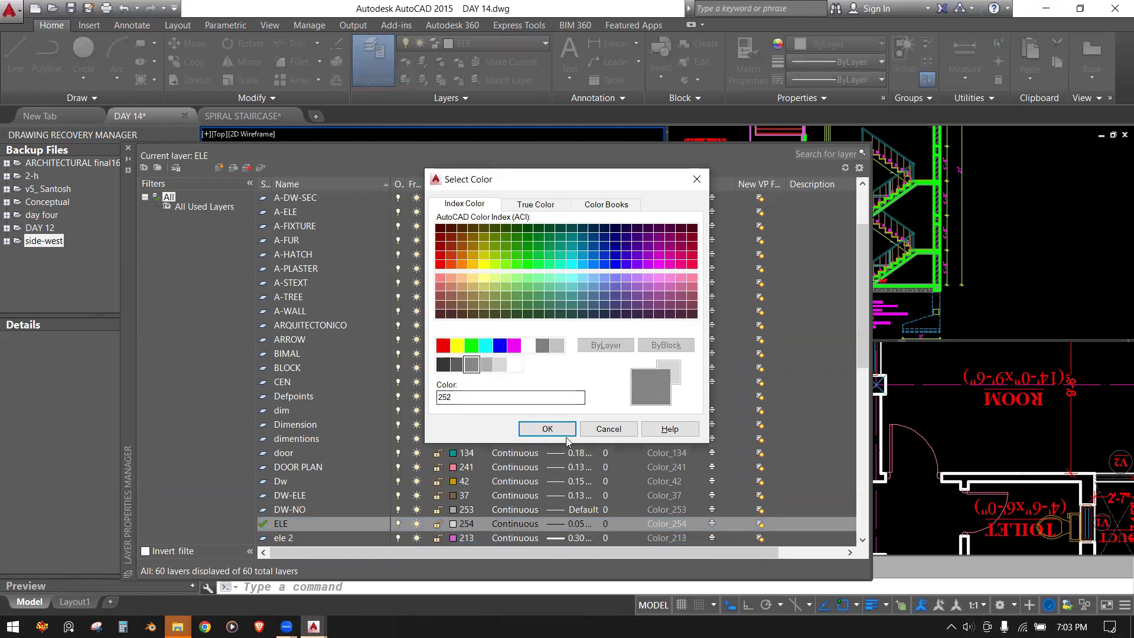
left_click(533, 426)
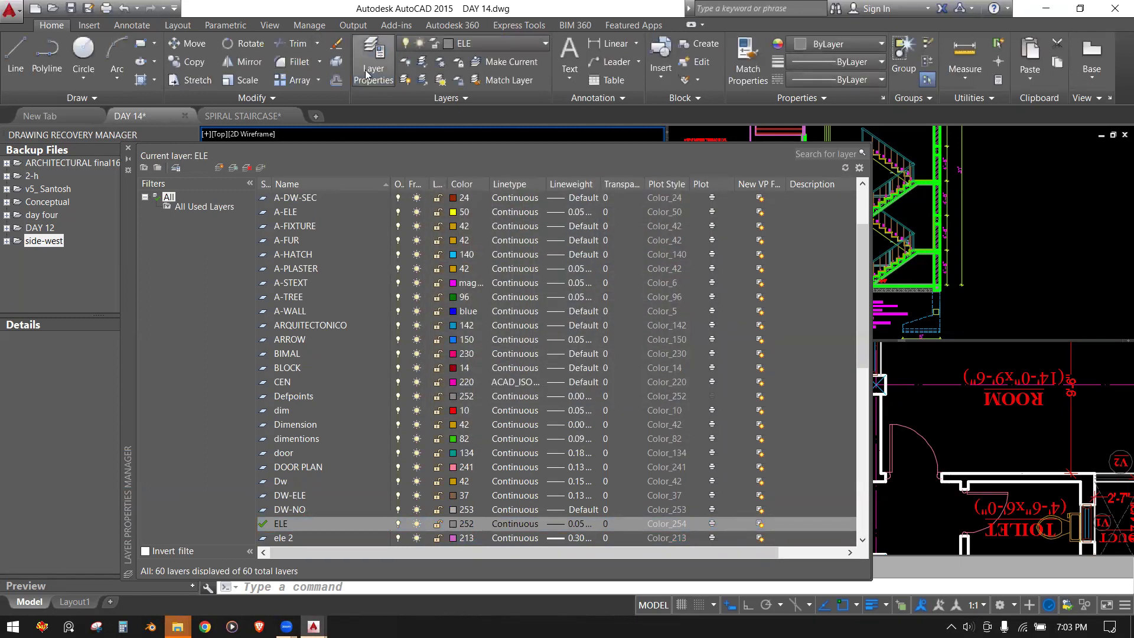
left_click(373, 62)
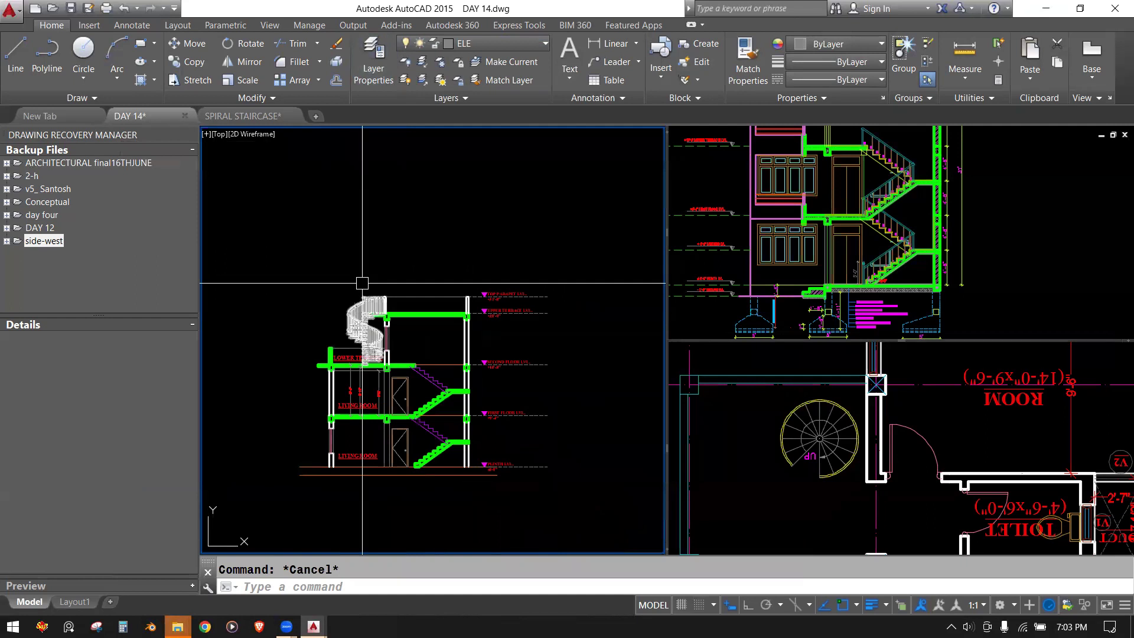
Step: Zoom and pan the left viewport so the LOWER TERRACE label sits under the spiral stair base
scroll(356, 355, "up", 2)
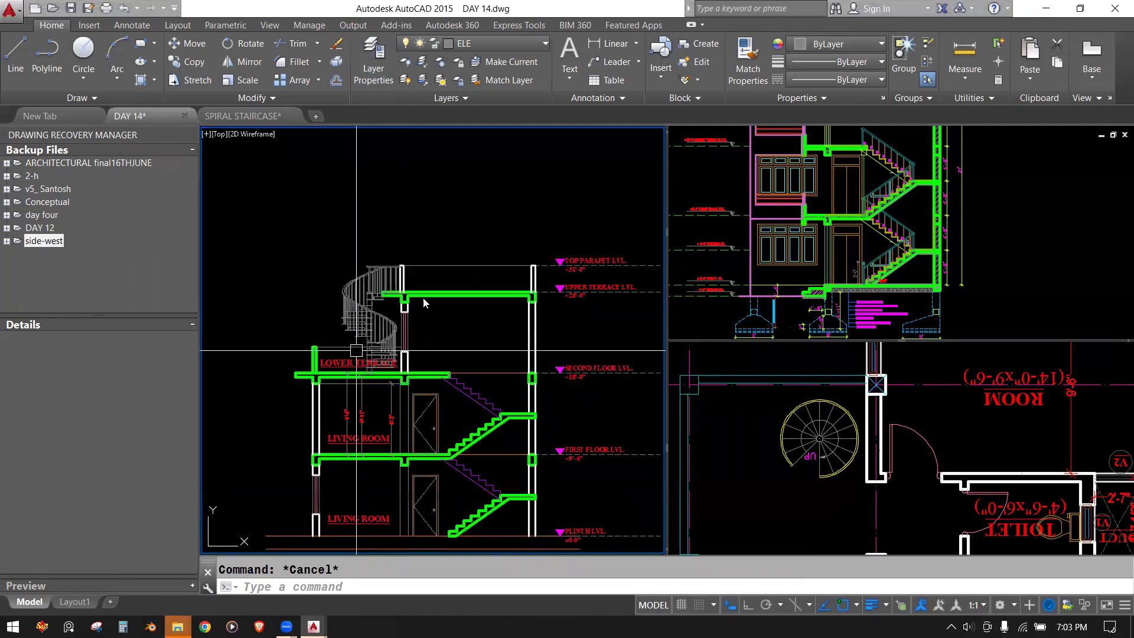
scroll(360, 284, "up", 4)
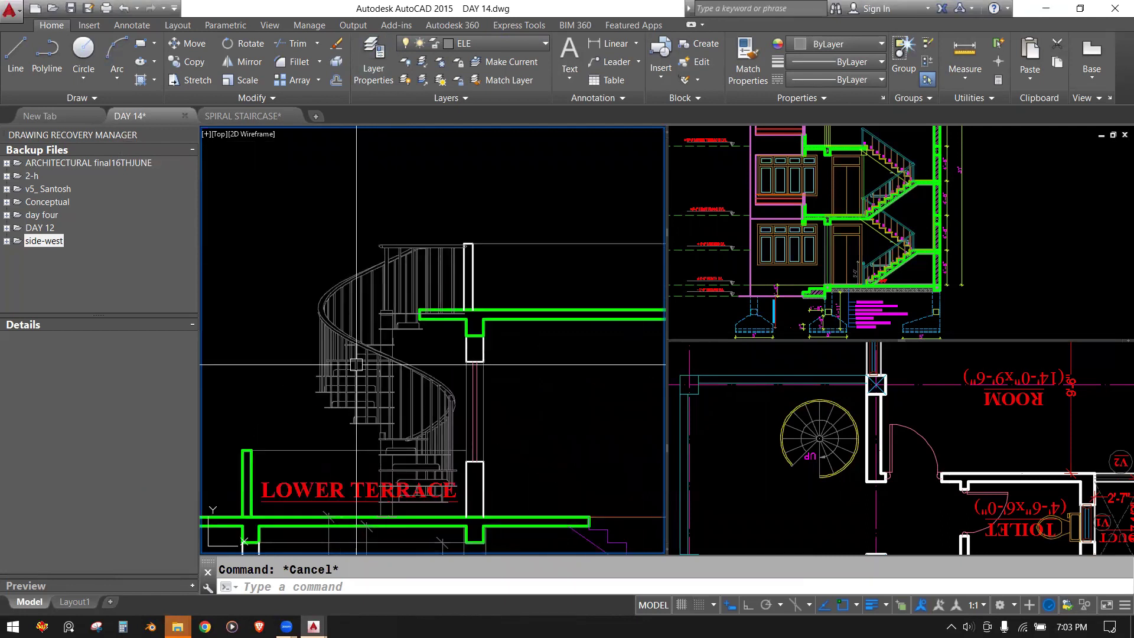
middle_click_drag(432, 483, 442, 381)
scroll(397, 415, "up", 1)
scroll(397, 415, "up", 1)
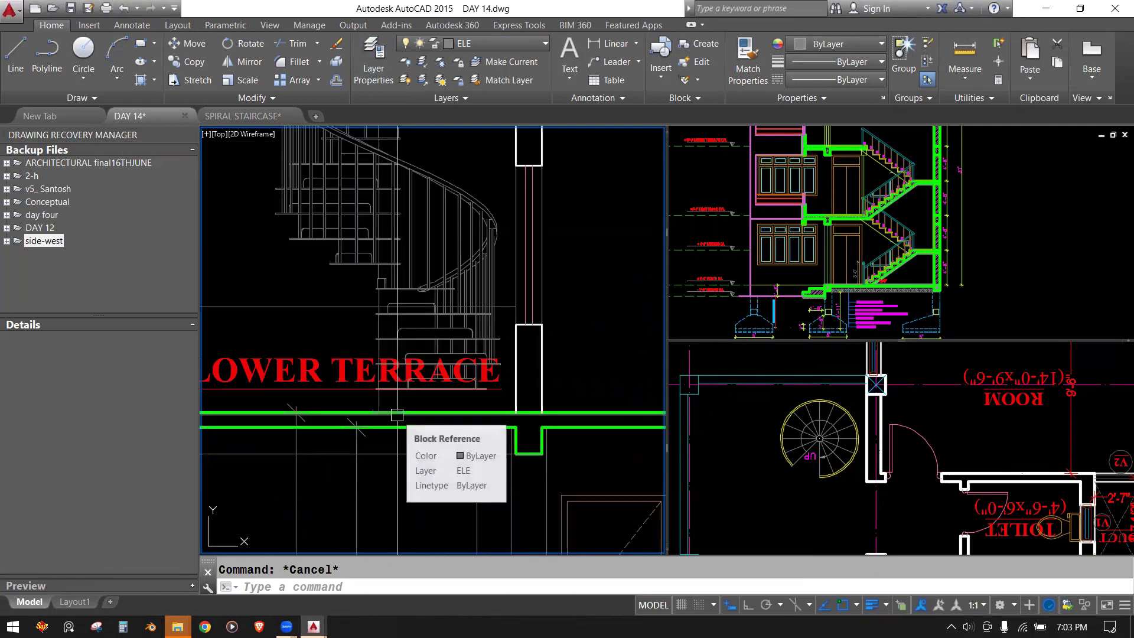
middle_click_drag(431, 378, 528, 378)
scroll(581, 378, "up", 2)
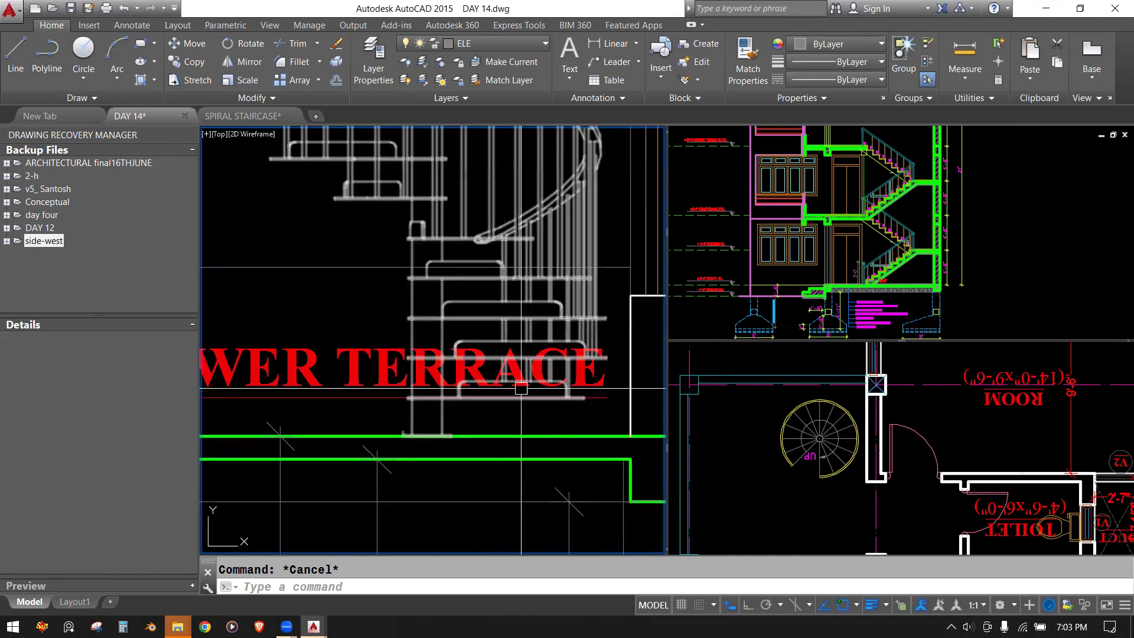
scroll(517, 369, "down", 1)
scroll(550, 392, "up", 1)
middle_click_drag(499, 393, 431, 402)
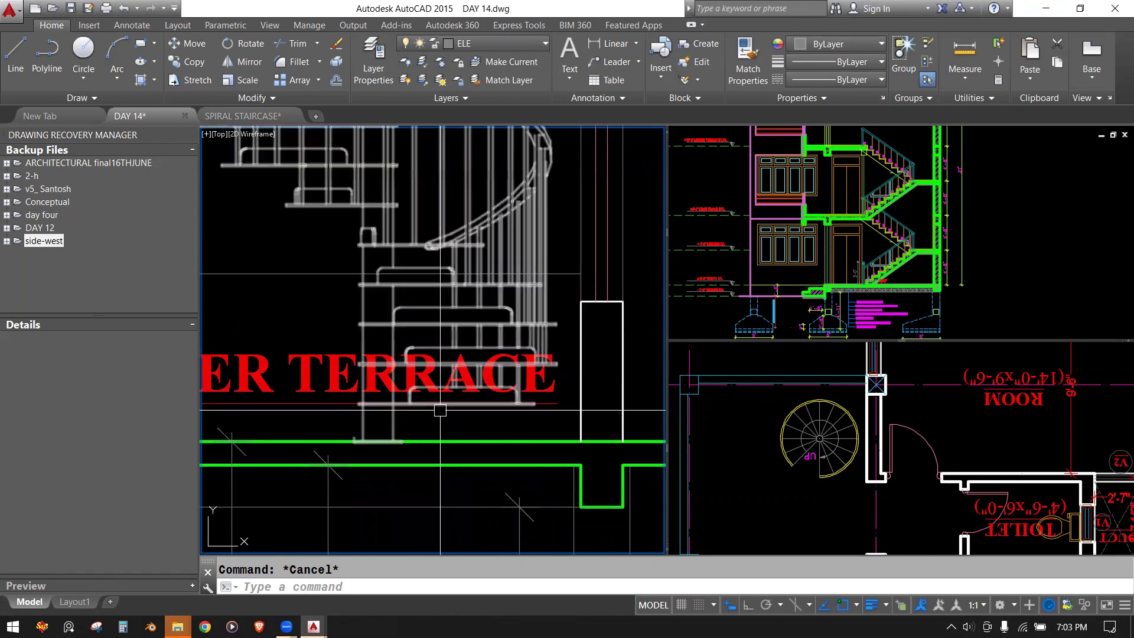
Step: Draw a four-corner wipeout mask around the LOWER TERRACE label
type("w")
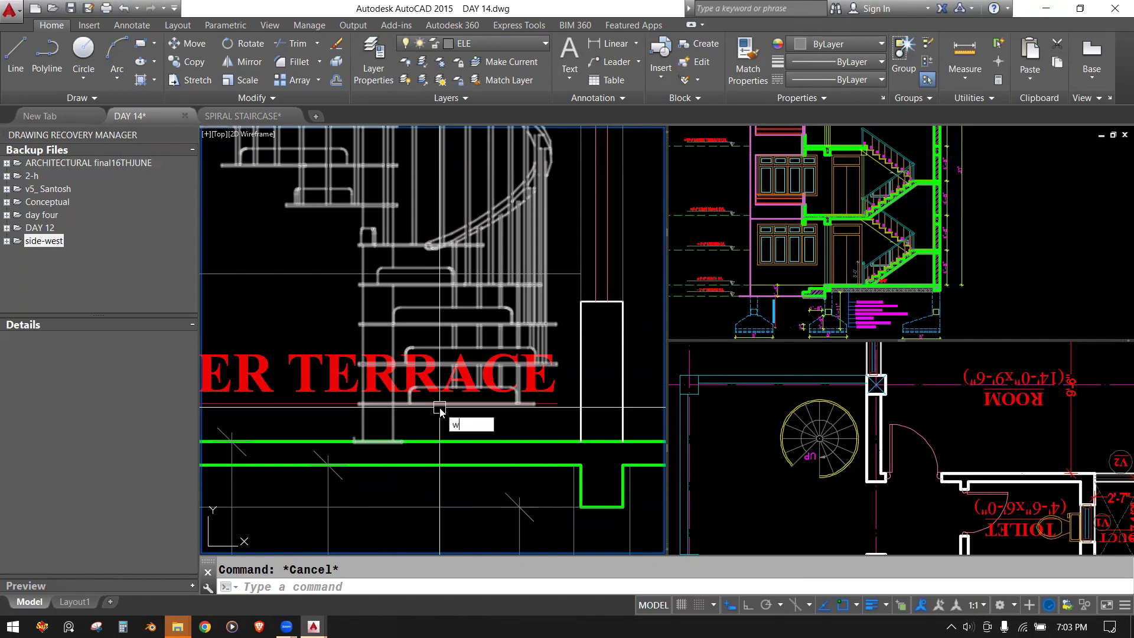
key("Return")
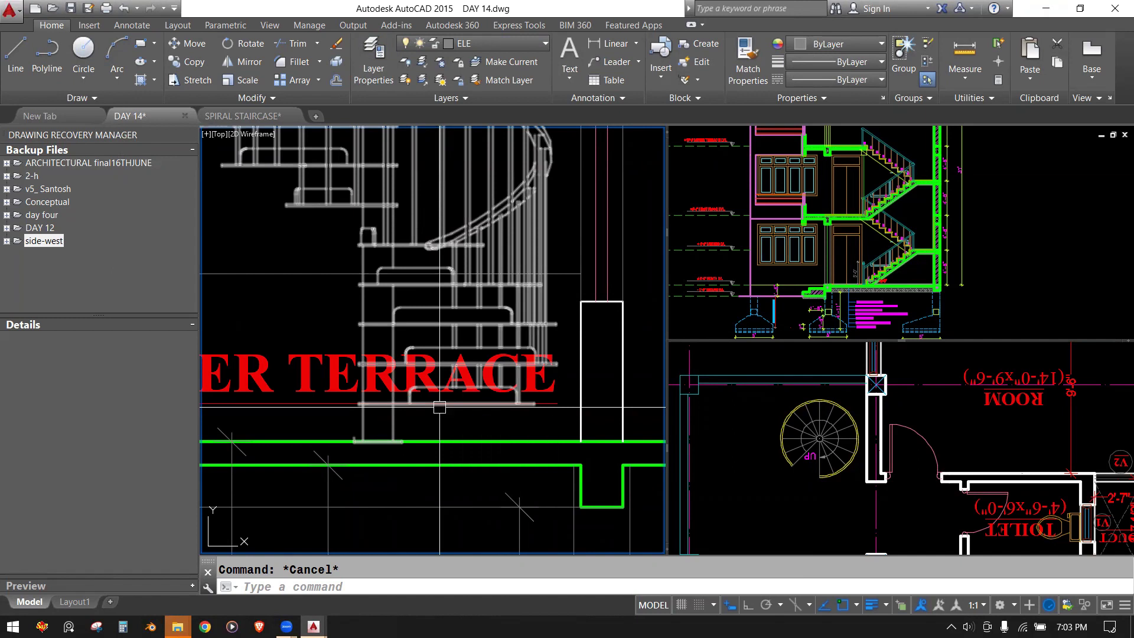
left_click(347, 331)
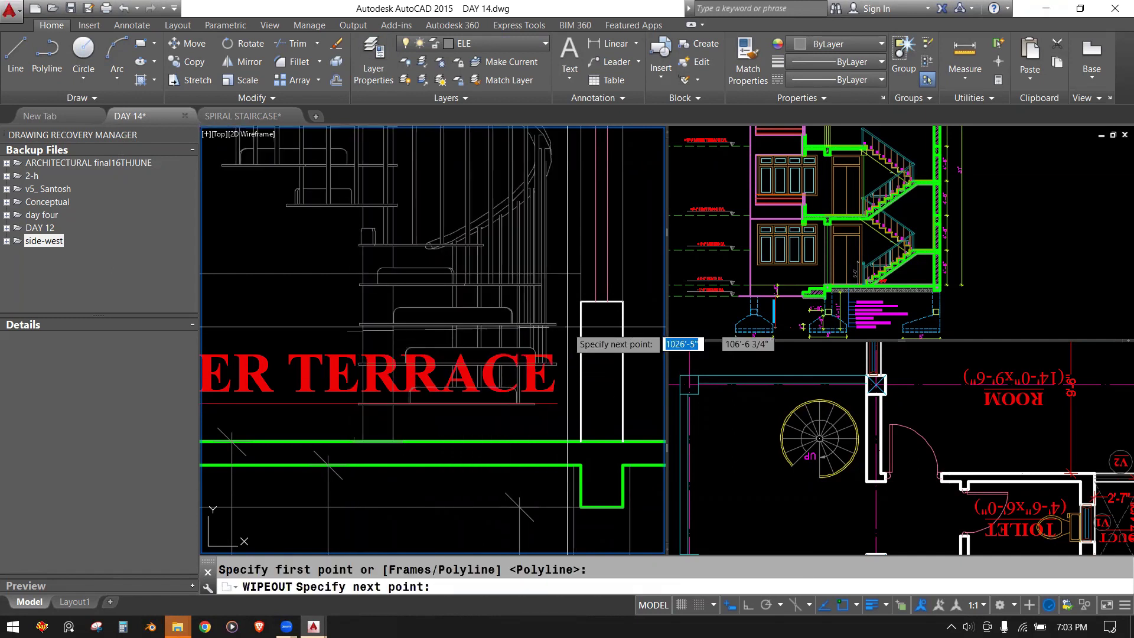
left_click(568, 378)
left_click(564, 416)
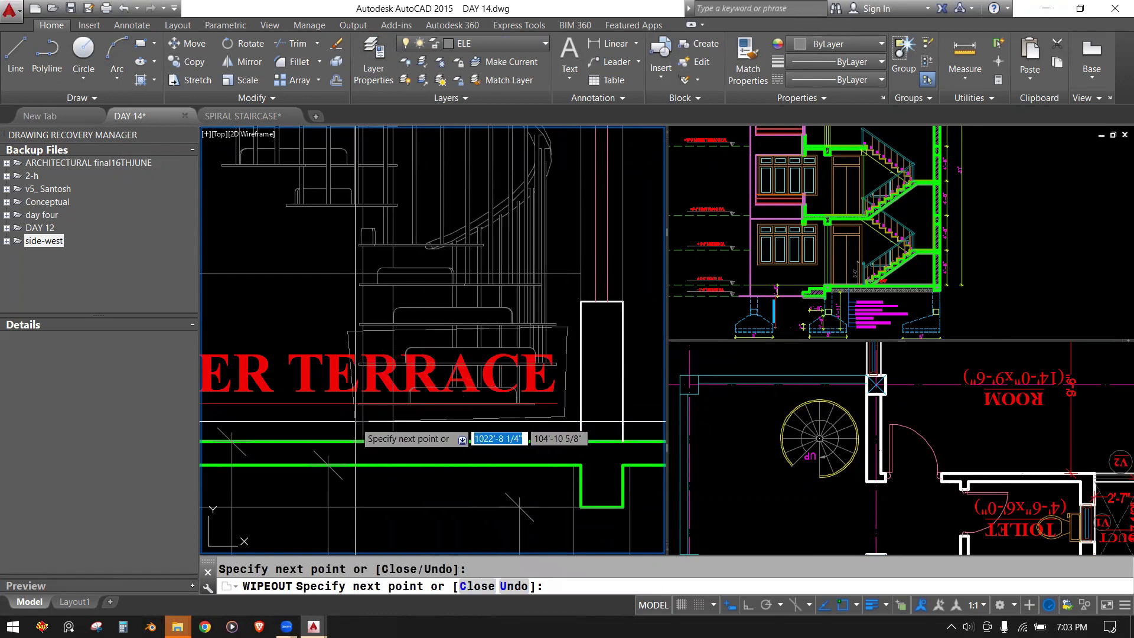
left_click(354, 420)
key("Return")
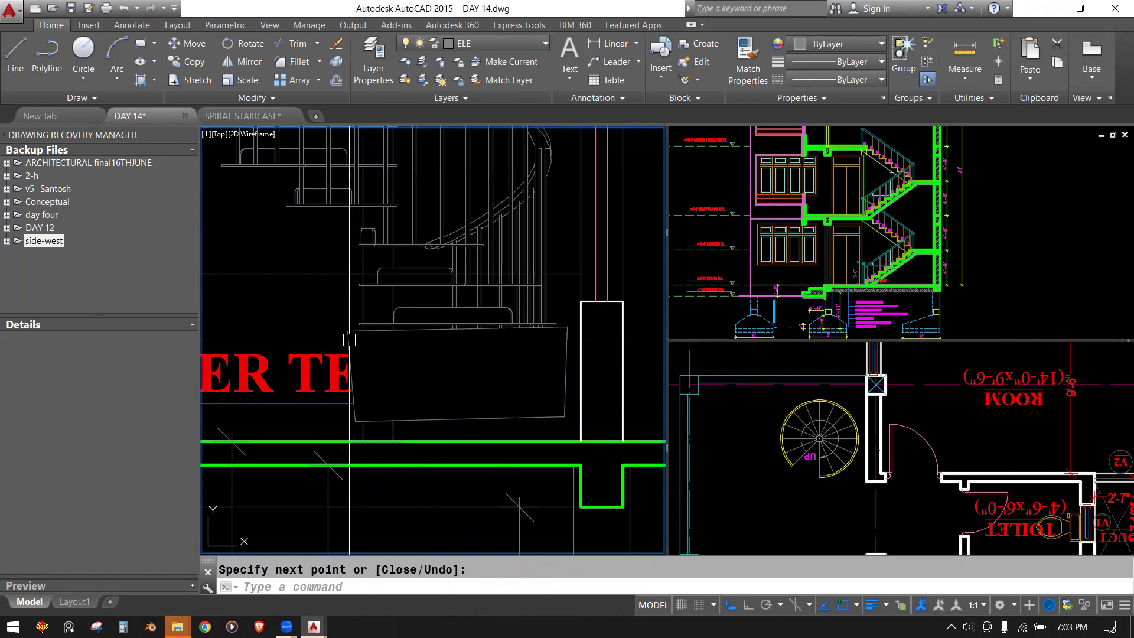
Step: Send the new wipeout to the back with Draw Order
left_click(343, 338)
right_click(386, 376)
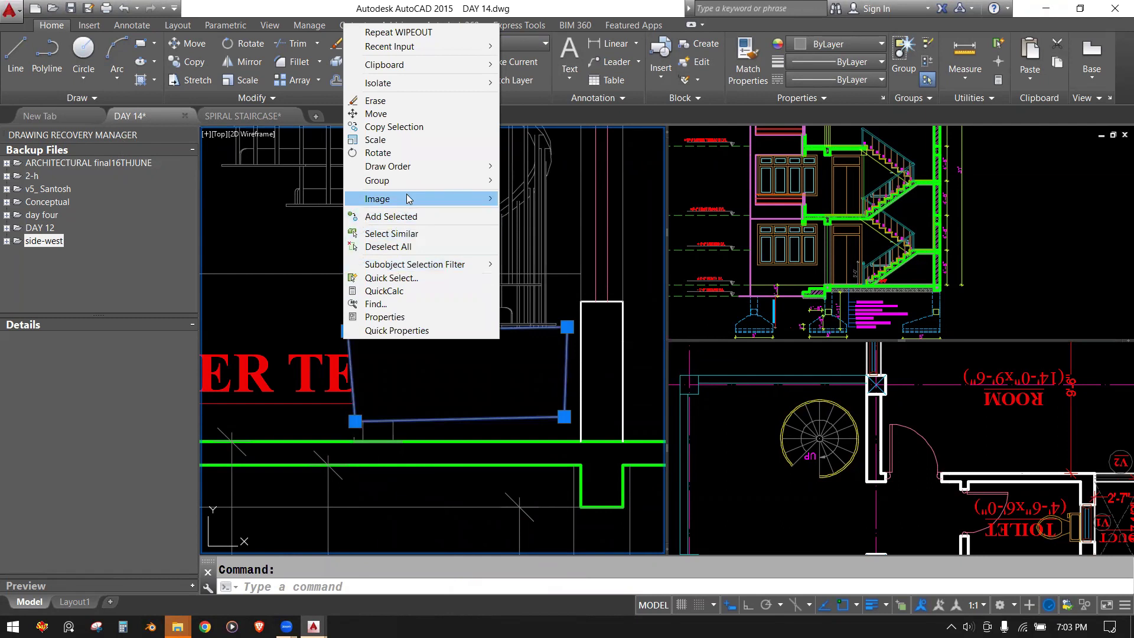
mouse_move(387, 167)
left_click(534, 182)
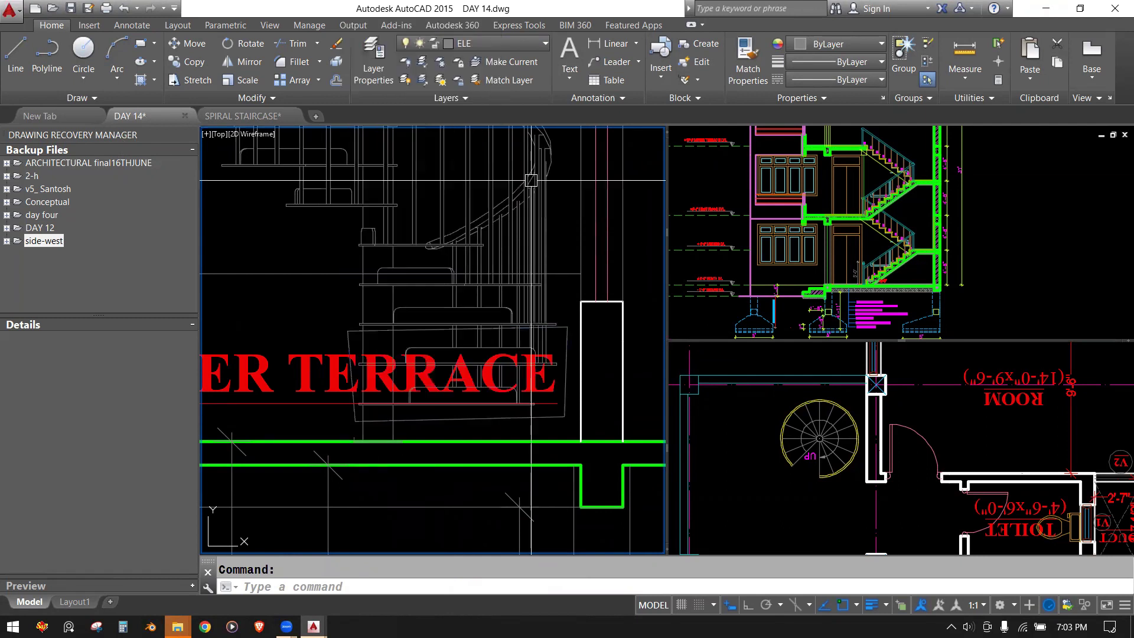
key("Escape")
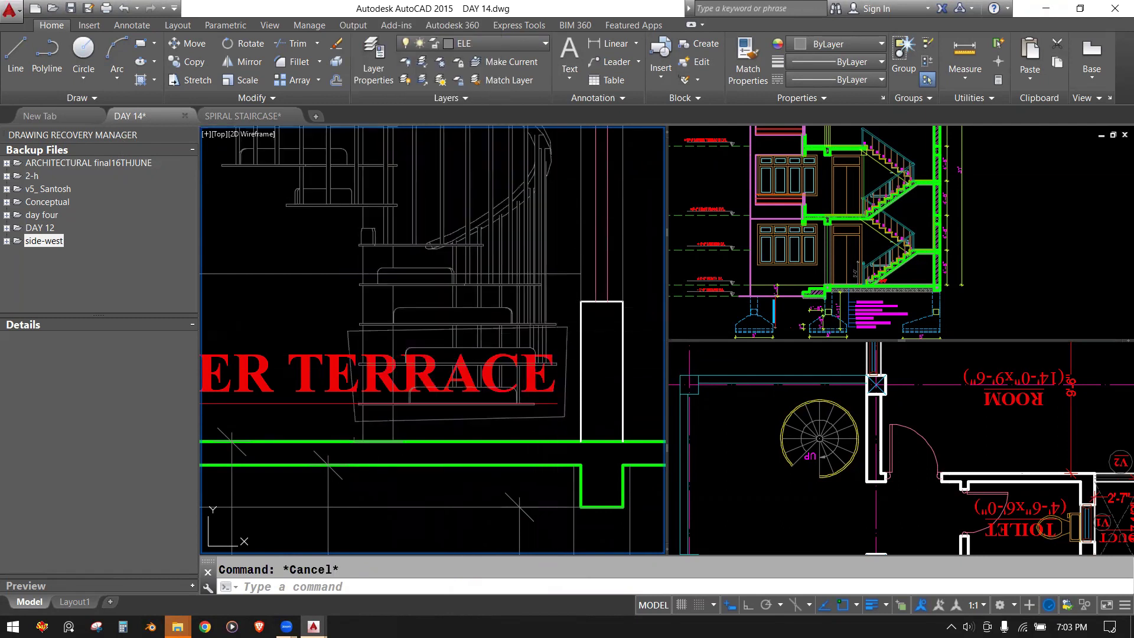
Step: Select the wipeout frame and delete it
scroll(562, 393, "up", 2)
left_click(562, 393)
scroll(562, 393, "down", 2)
key("Escape")
left_click(562, 353)
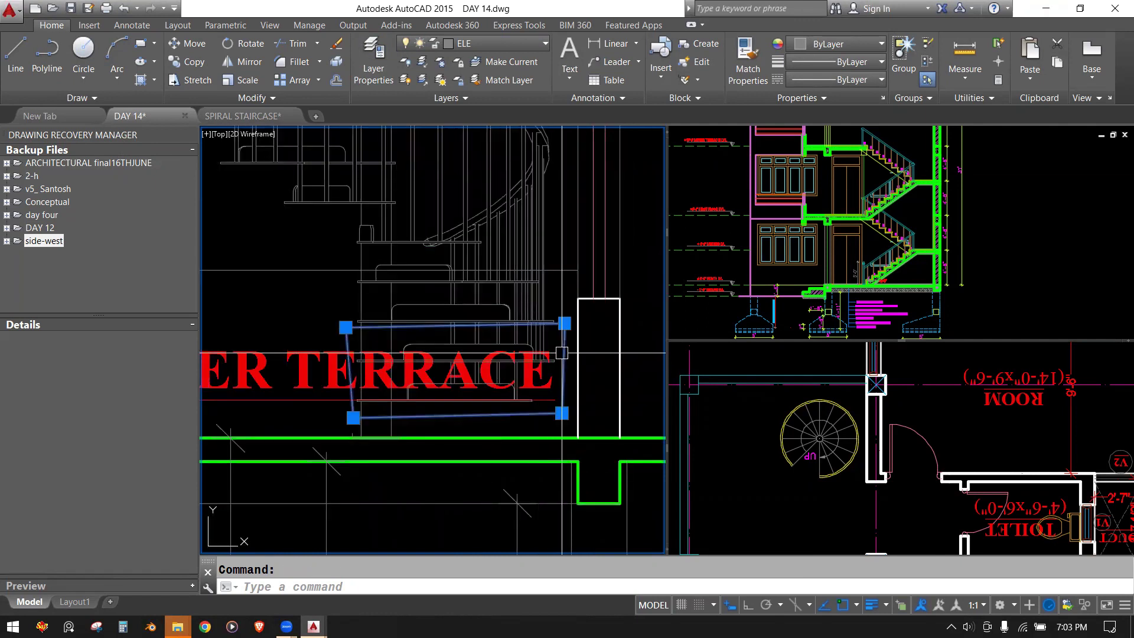
key("Delete")
Step: Zoom out to show the section from first floor to parapet
scroll(561, 352, "down", 2)
scroll(531, 354, "down", 2)
scroll(530, 278, "up", 1)
middle_click_drag(531, 278, 493, 428)
scroll(494, 428, "down", 1)
scroll(494, 428, "down", 1)
middle_click_drag(498, 269, 433, 338)
type("WI")
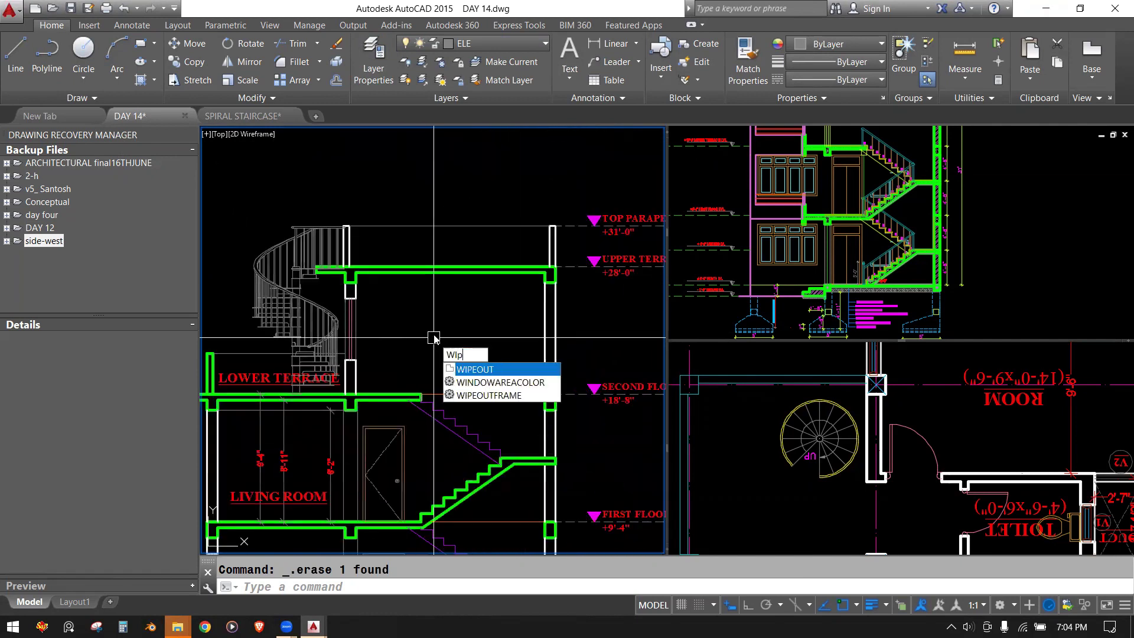
type("PE")
key("Return")
scroll(434, 337, "up", 2)
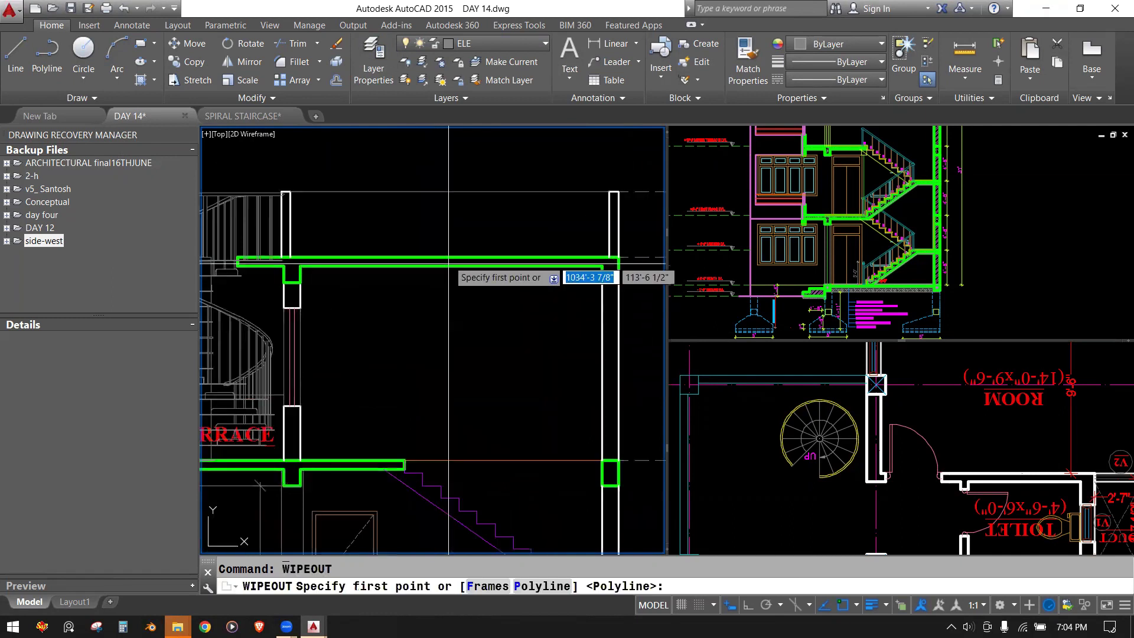
left_click(438, 278)
left_click(440, 336)
left_click(485, 393)
left_click(536, 384)
left_click(556, 260)
key("Return")
scroll(484, 337, "down", 5)
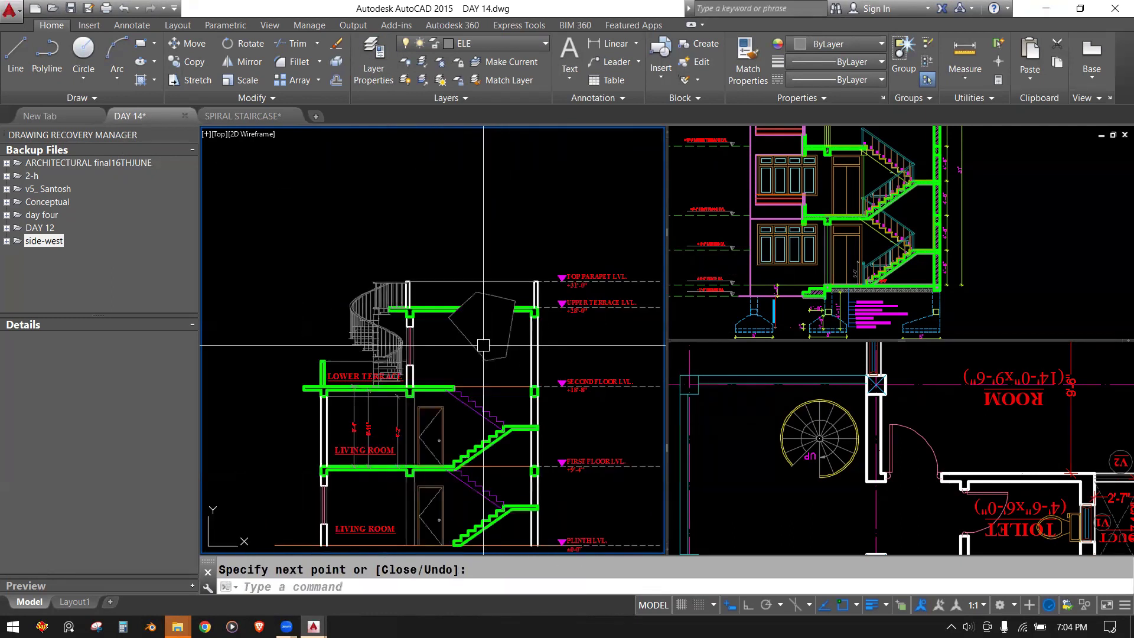
key("Return")
left_click(464, 334)
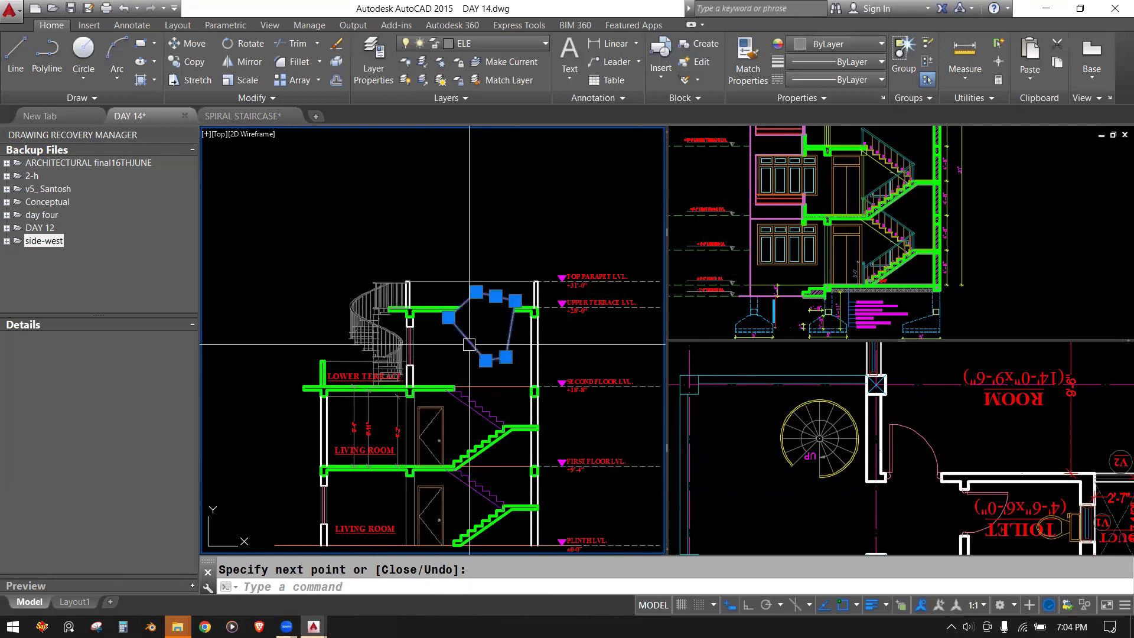
key("Delete")
middle_click_drag(430, 359, 426, 273)
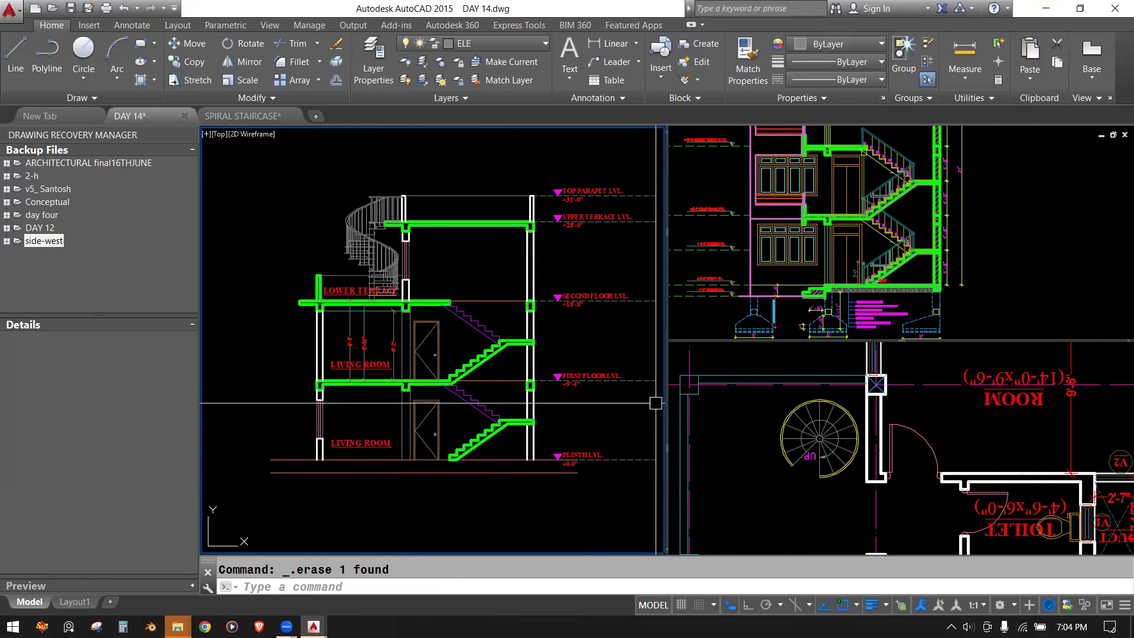
Step: Zoom the top-right viewport out to show both straight stair flights
left_click(889, 251)
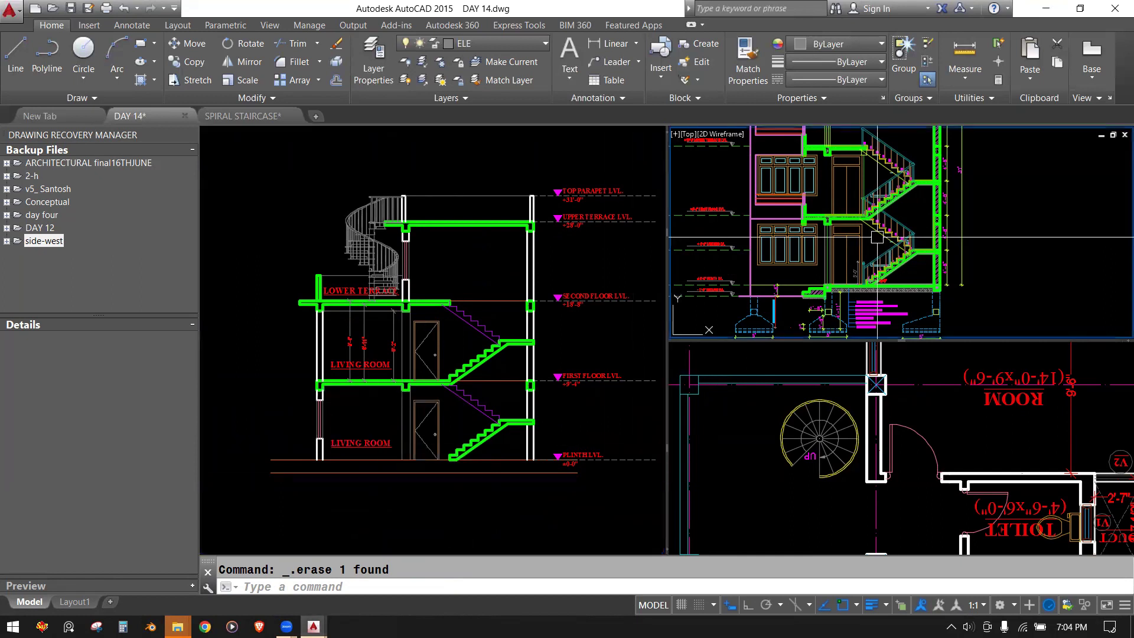
scroll(877, 236, "up", 6)
scroll(877, 237, "down", 3)
scroll(877, 236, "down", 3)
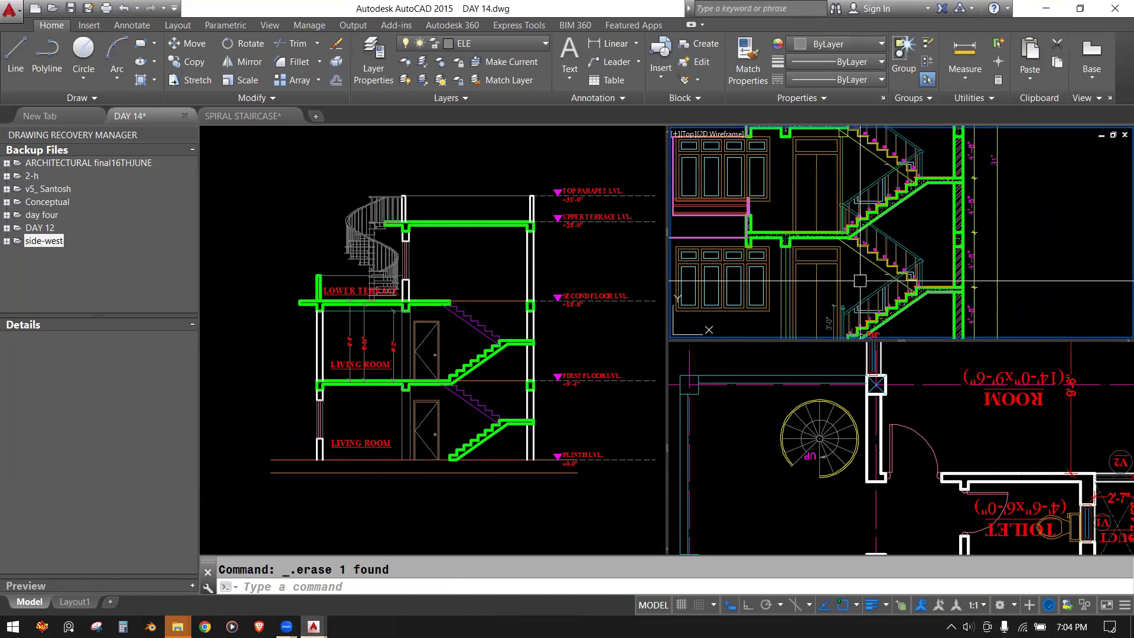
Step: Nudge the section left, window-select the spiral stair, and fit the whole floor plan in the lower-right view
left_click(551, 509)
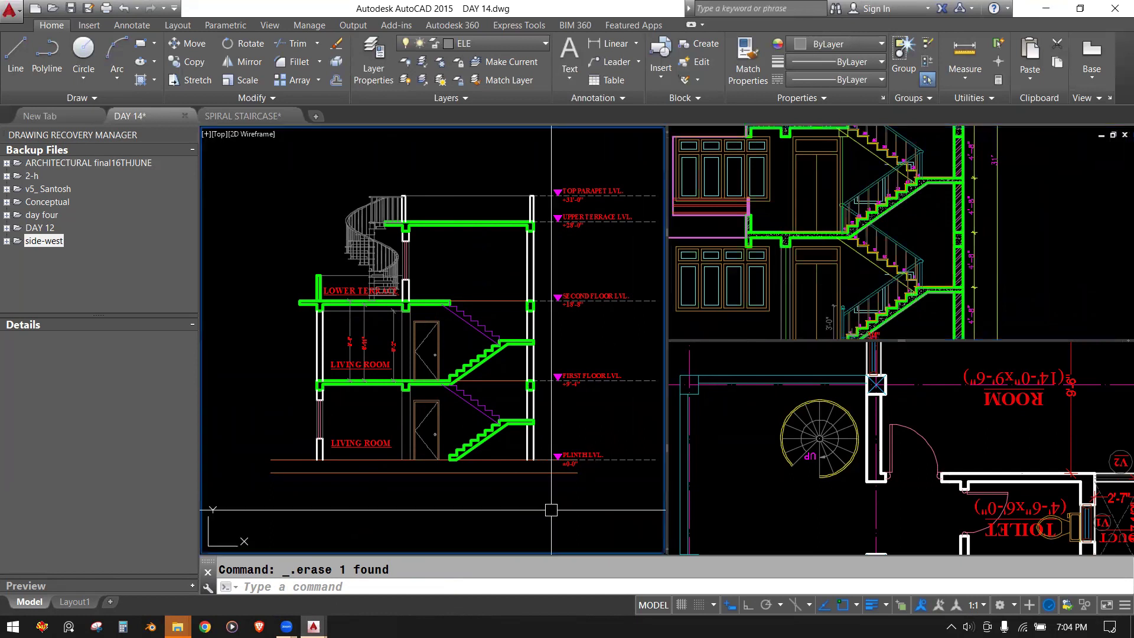
middle_click_drag(495, 470, 468, 470)
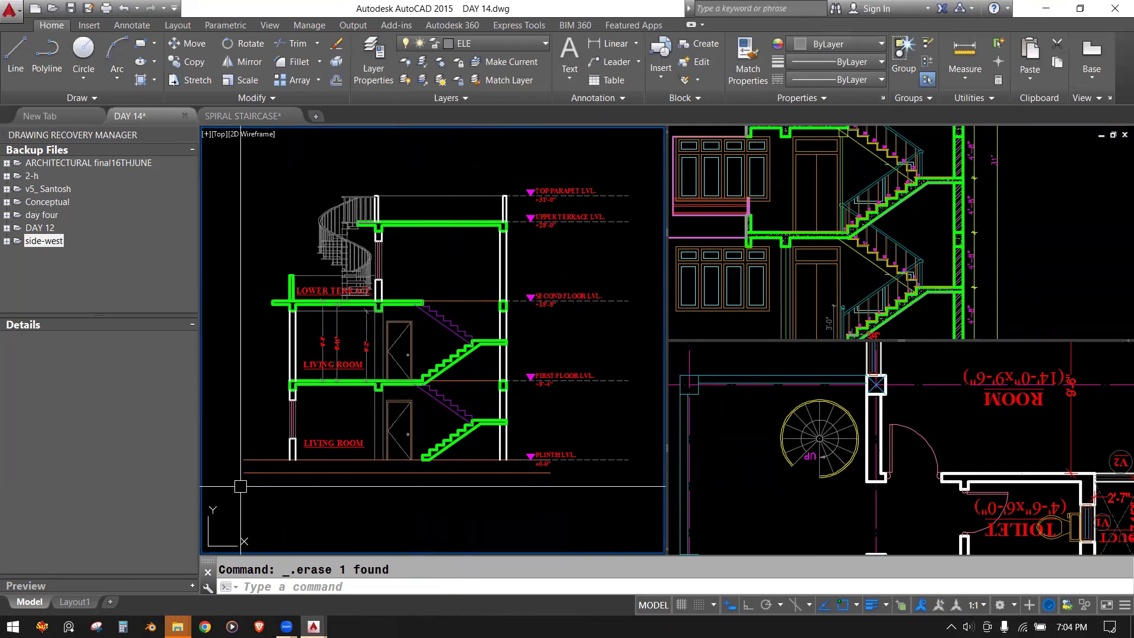
left_click_drag(480, 268, 625, 296)
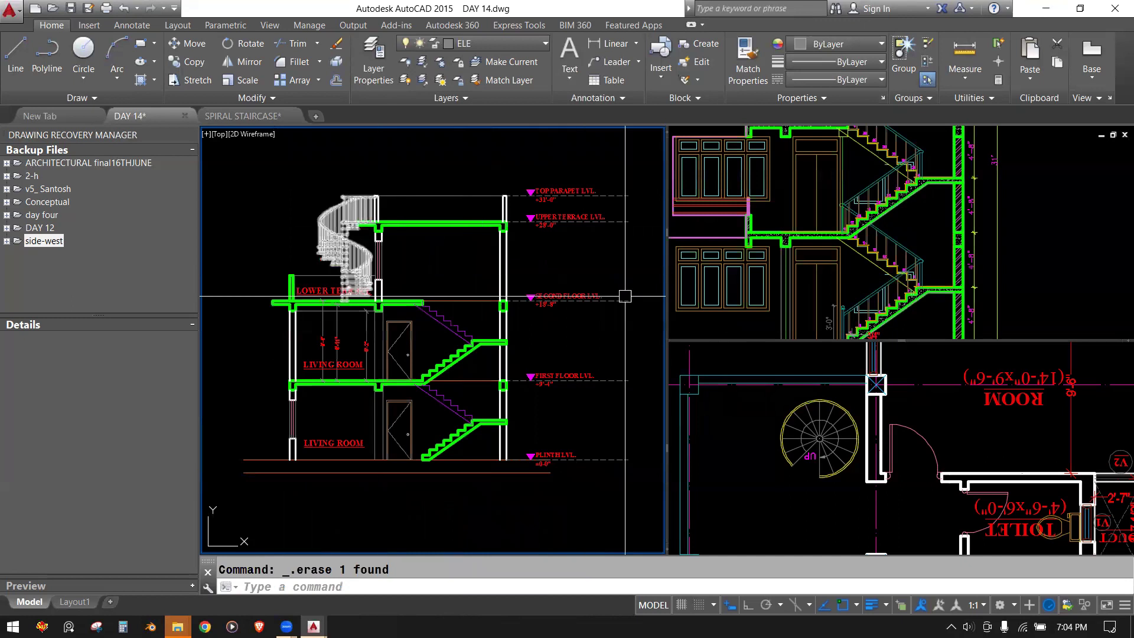
scroll(820, 443, "down", 5)
mouse_move(856, 460)
middle_mouse_down()
mouse_move(833, 471)
mouse_move(821, 382)
middle_mouse_up()
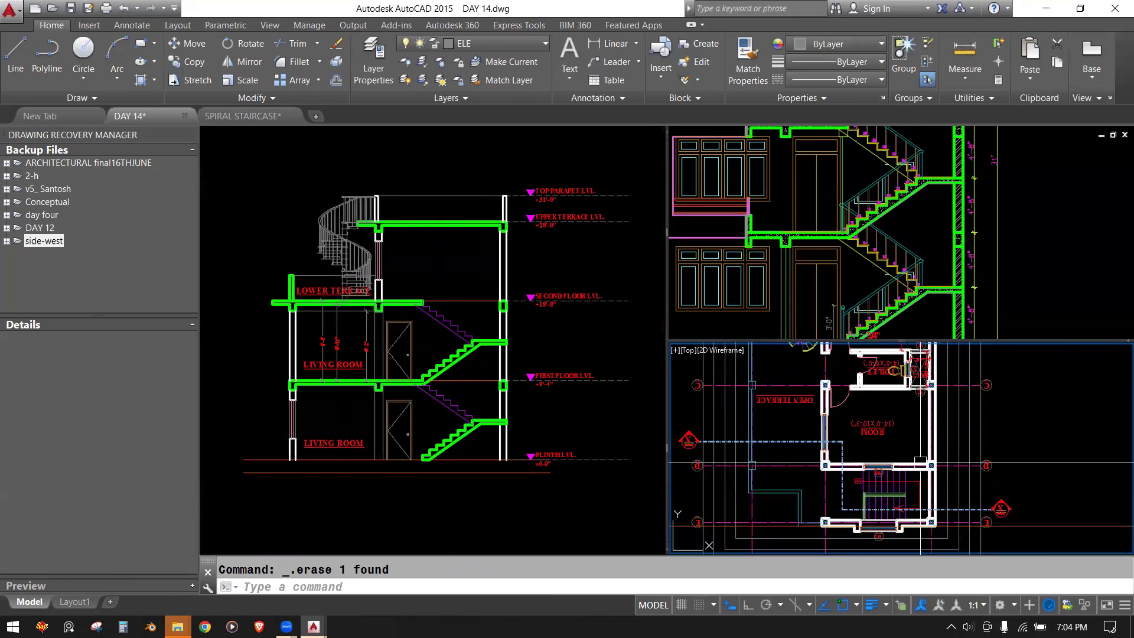
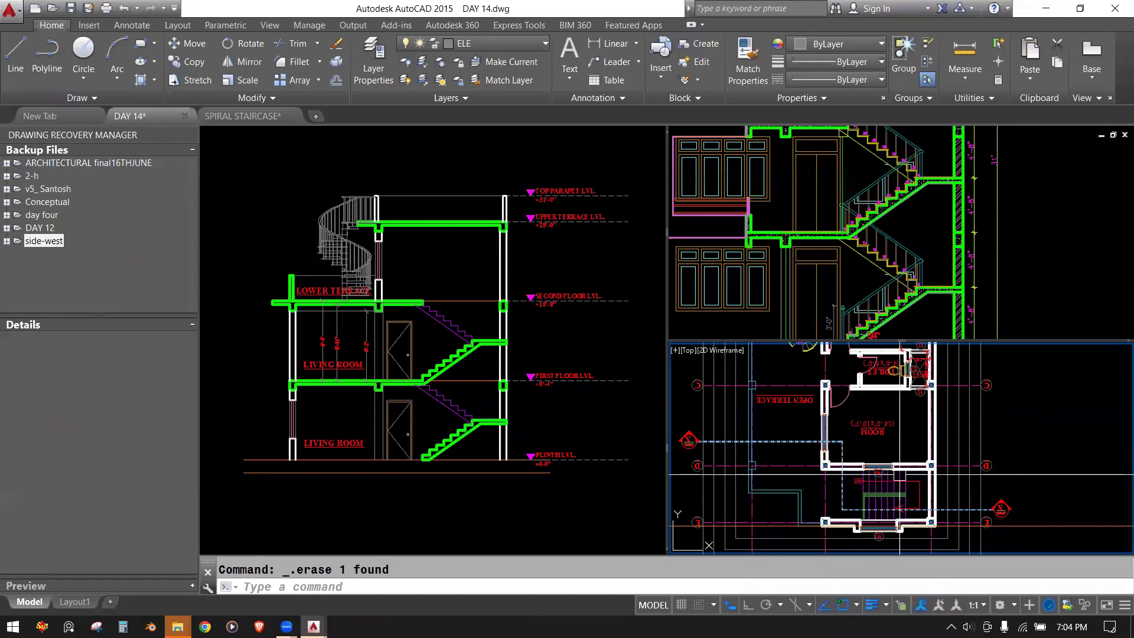
Step: Pan and zoom the plan viewport to reveal the spiral stair and the whole first floor plan
middle_click_drag(873, 479, 909, 552)
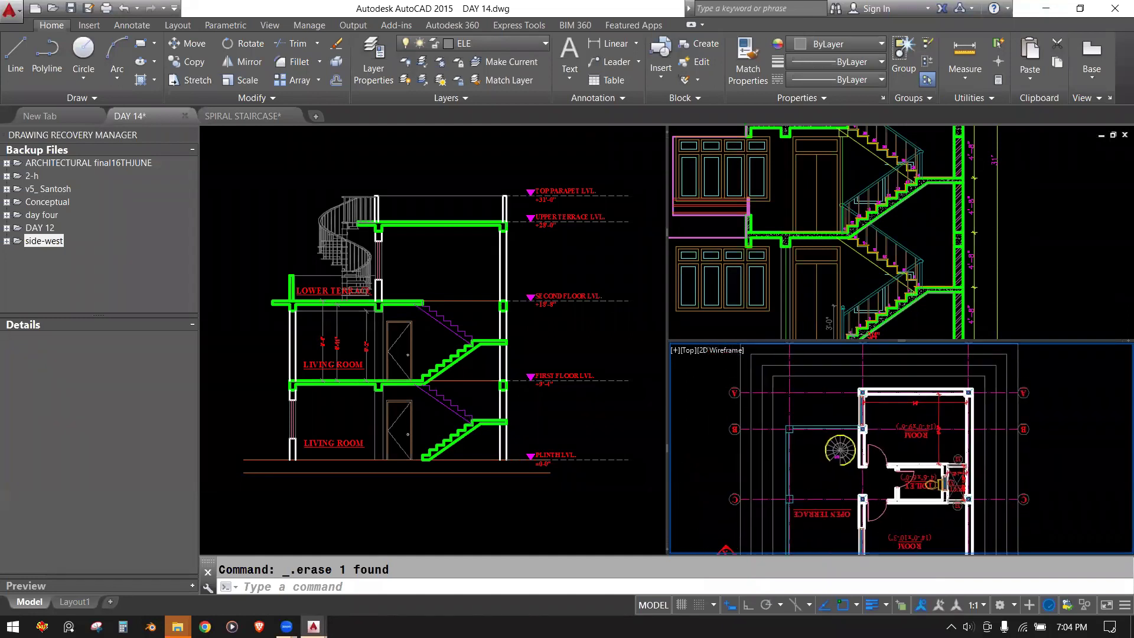
scroll(841, 486, "down", 2)
scroll(842, 481, "down", 3)
scroll(843, 475, "down", 2)
scroll(846, 468, "down", 2)
scroll(856, 443, "up", 2)
scroll(874, 422, "up", 3)
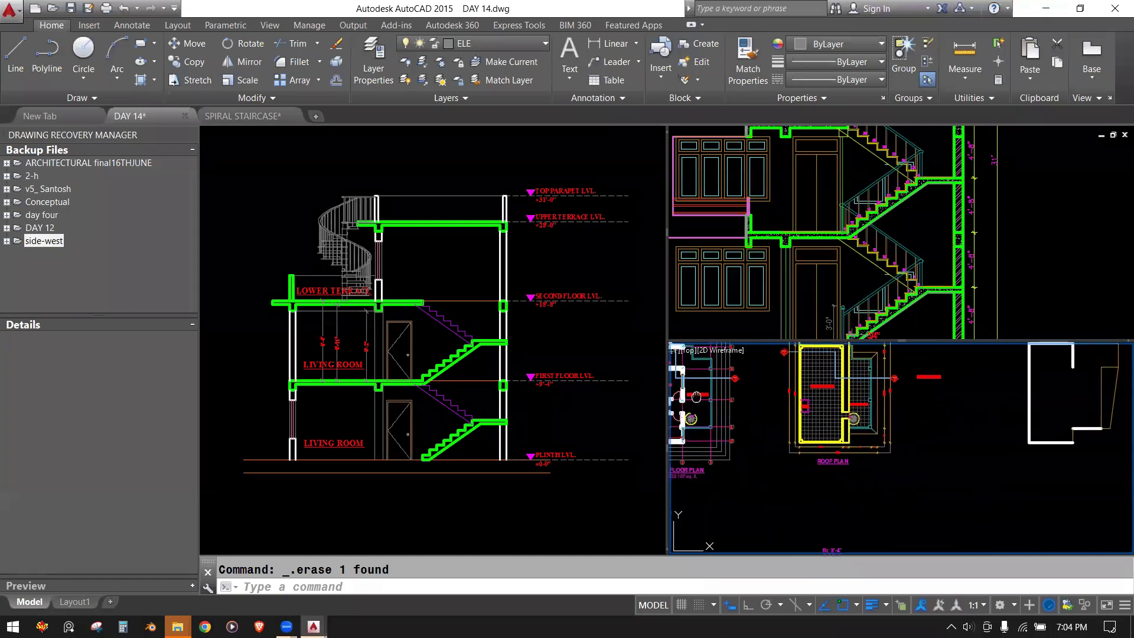
scroll(889, 406, "up", 2)
middle_click_drag(842, 402, 966, 405)
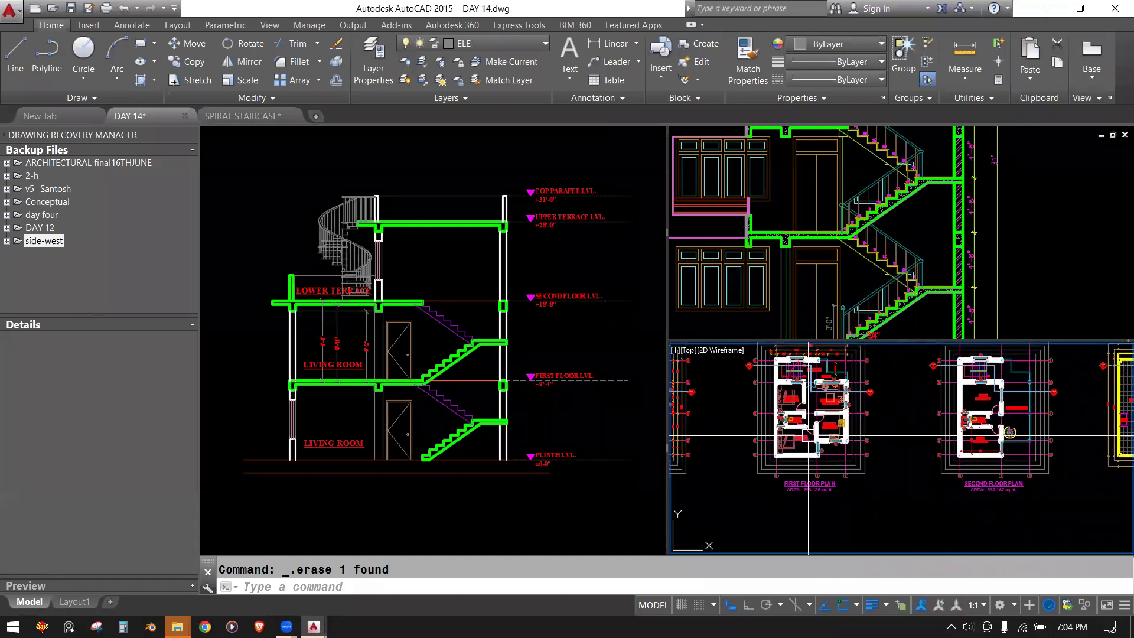
Step: Zoom into the section and crossing-select the vertical wall beside the living rooms
scroll(808, 435, "up", 2)
scroll(808, 436, "up", 2)
scroll(807, 436, "up", 2)
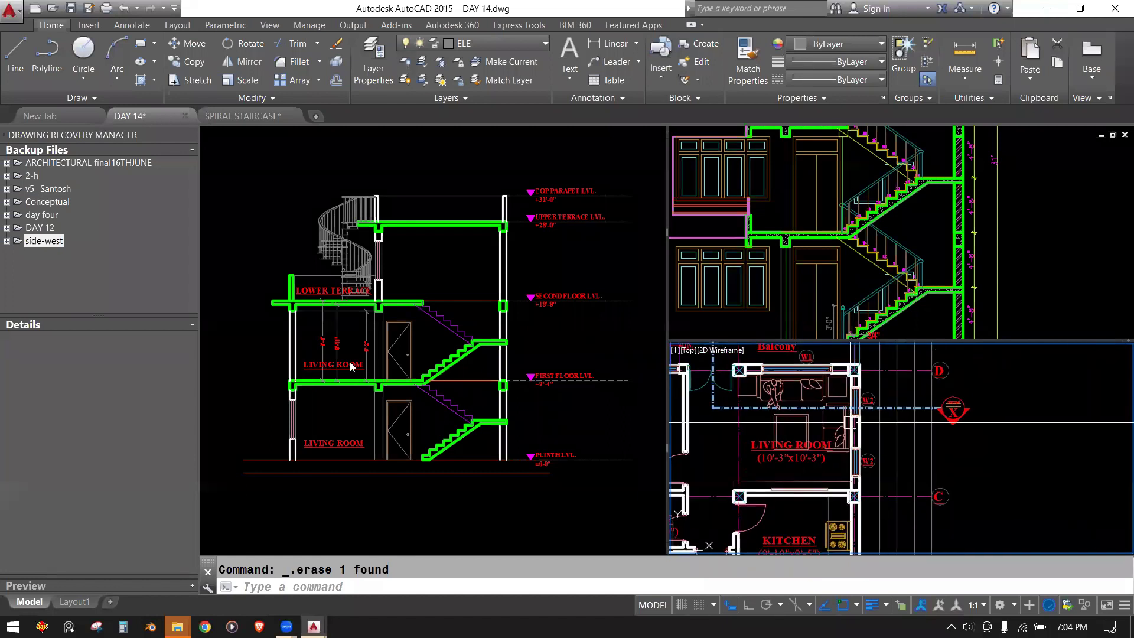
scroll(350, 366, "up", 1)
scroll(351, 343, "up", 1)
scroll(352, 307, "up", 1)
scroll(353, 265, "up", 2)
left_click(353, 265)
left_click(269, 250)
Step: Erase the selected wall, then copy the living-room wall lines up to the lower terrace floor
key("Delete")
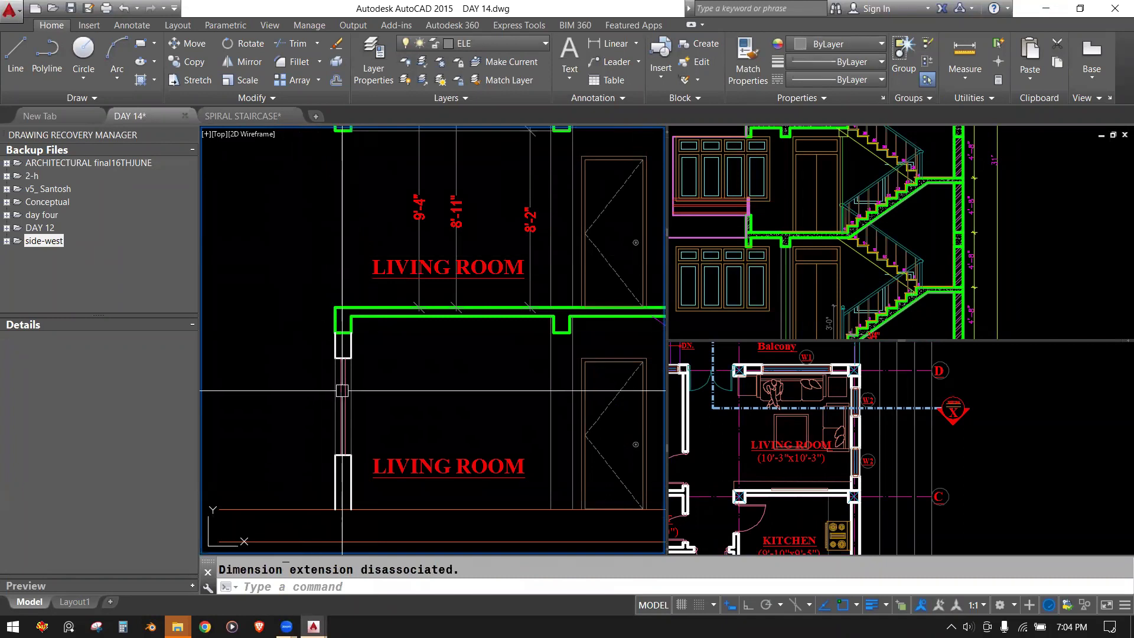
scroll(350, 464, "up", 2)
left_click(363, 487)
left_click(280, 301)
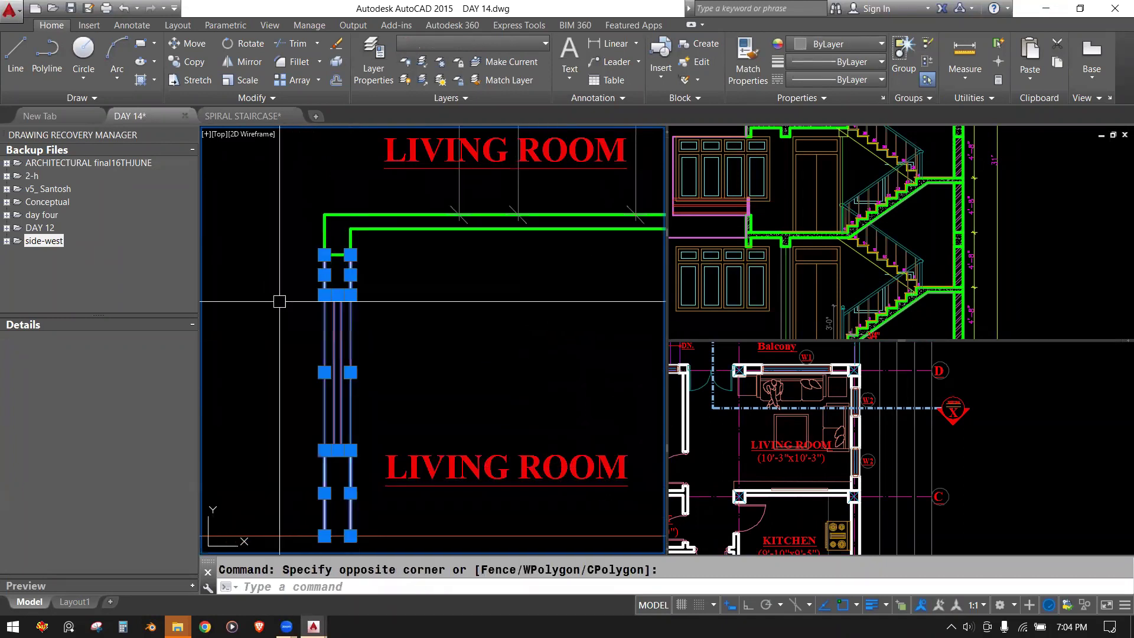
type("co")
key("Return")
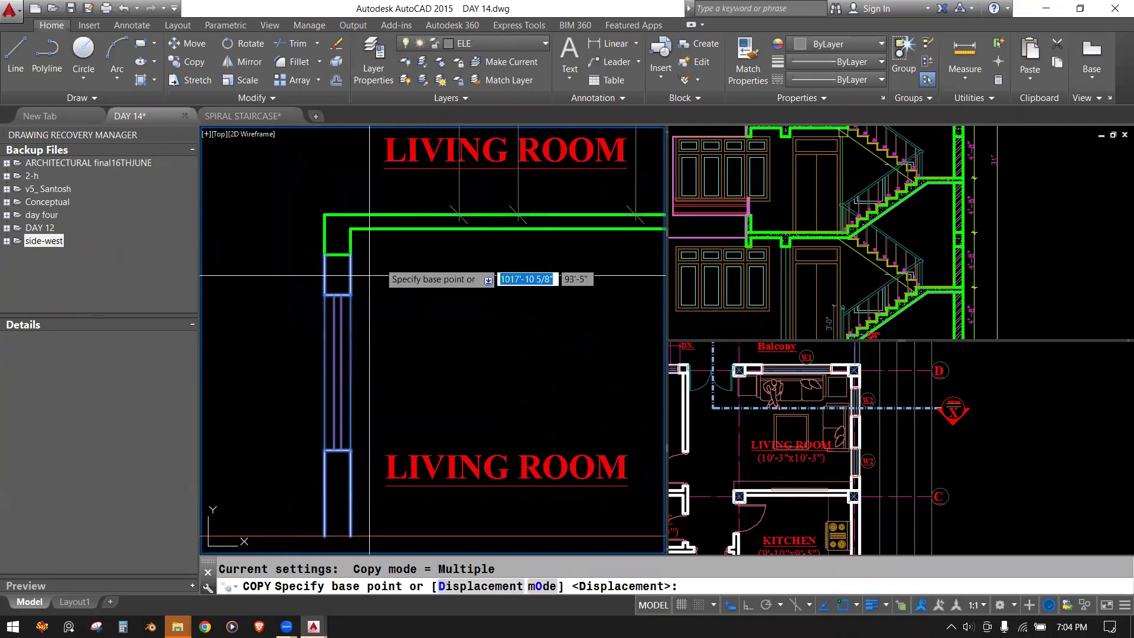
left_click(350, 254)
middle_click_drag(396, 316, 366, 552)
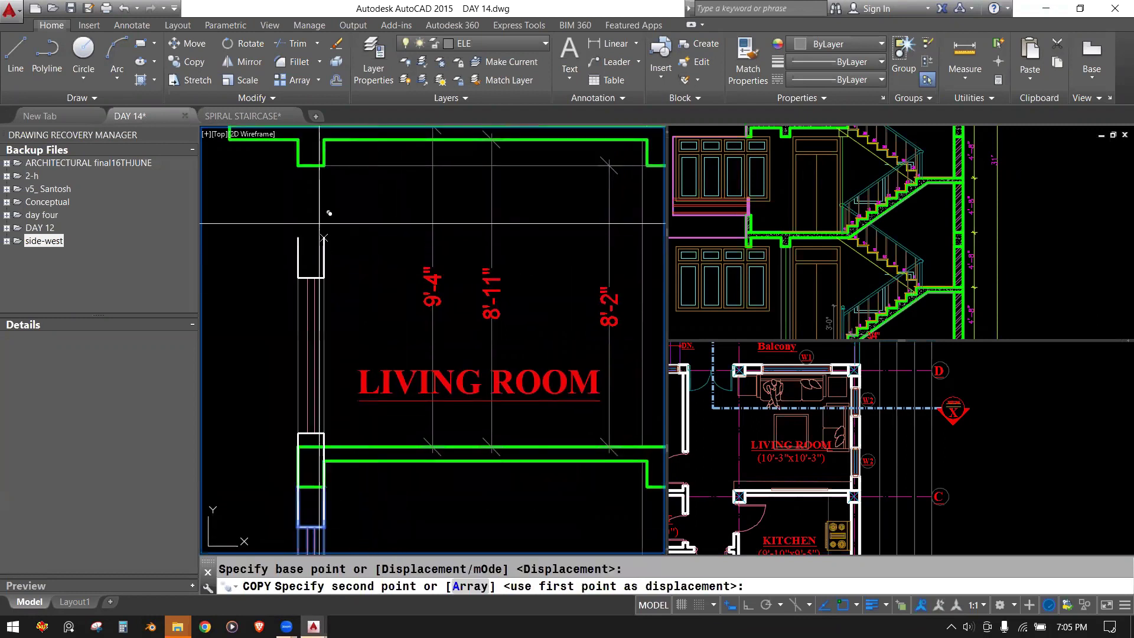
middle_click_drag(329, 169, 328, 270)
left_click(317, 280)
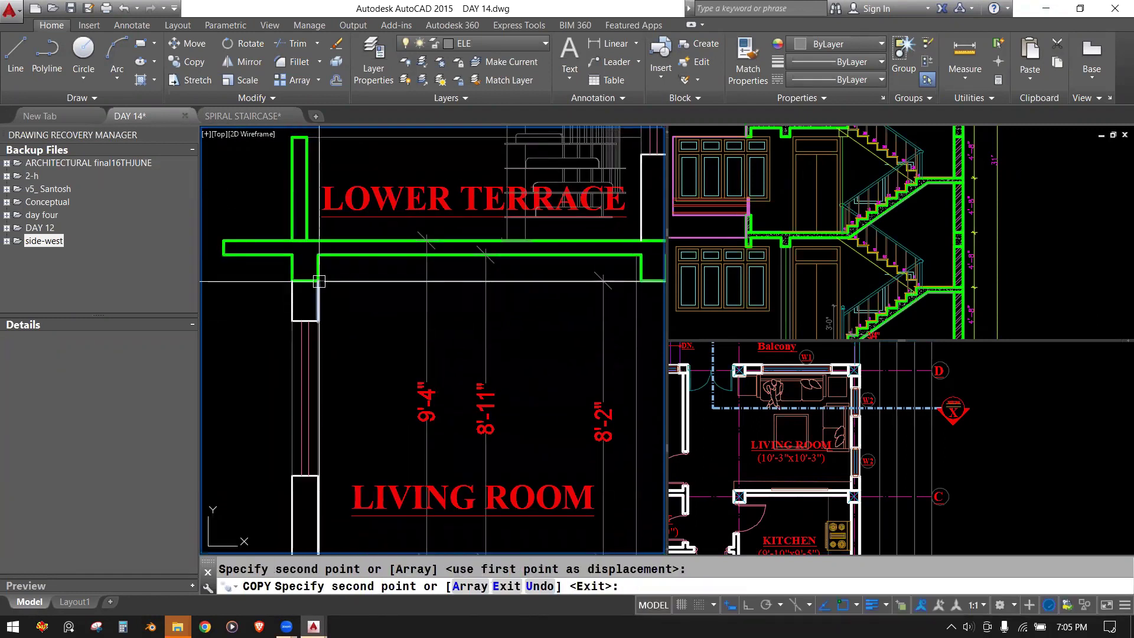
key("Escape")
Step: Erase the 9'-4", 8'-11" and 8'-2" height dimensions
scroll(353, 261, "down", 4)
scroll(353, 261, "up", 2)
scroll(353, 261, "up", 1)
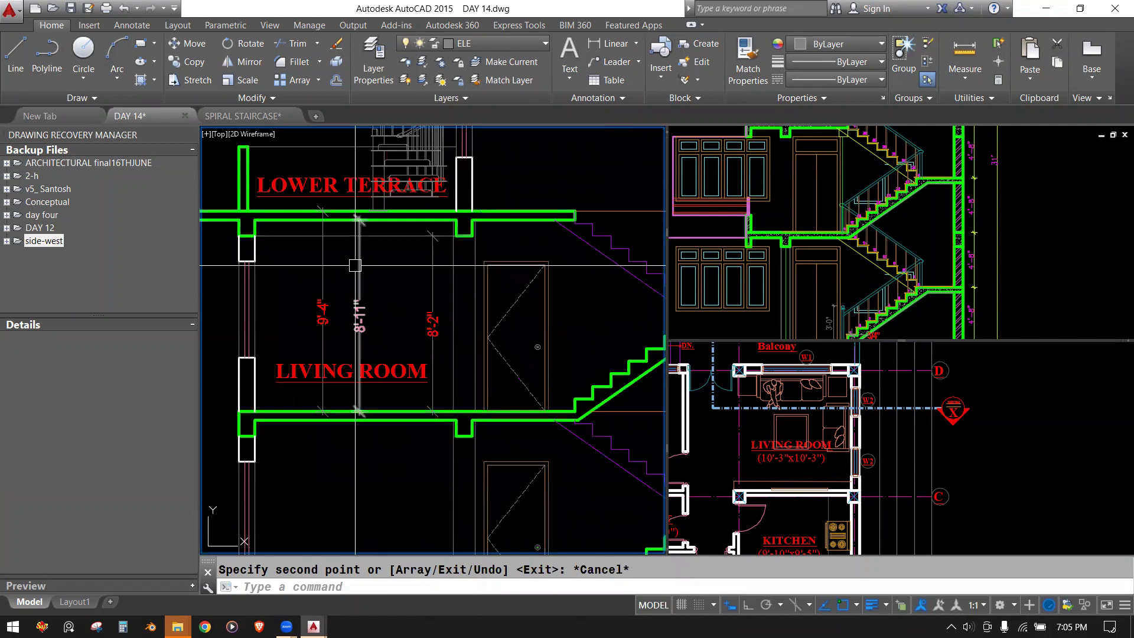
left_click(354, 262)
left_click(323, 276)
key("Delete")
left_click(433, 287)
key("Delete")
Step: Show both living rooms and start a line at the wall corner, then cancel it
scroll(427, 286, "down", 2)
middle_click_drag(406, 364, 381, 341)
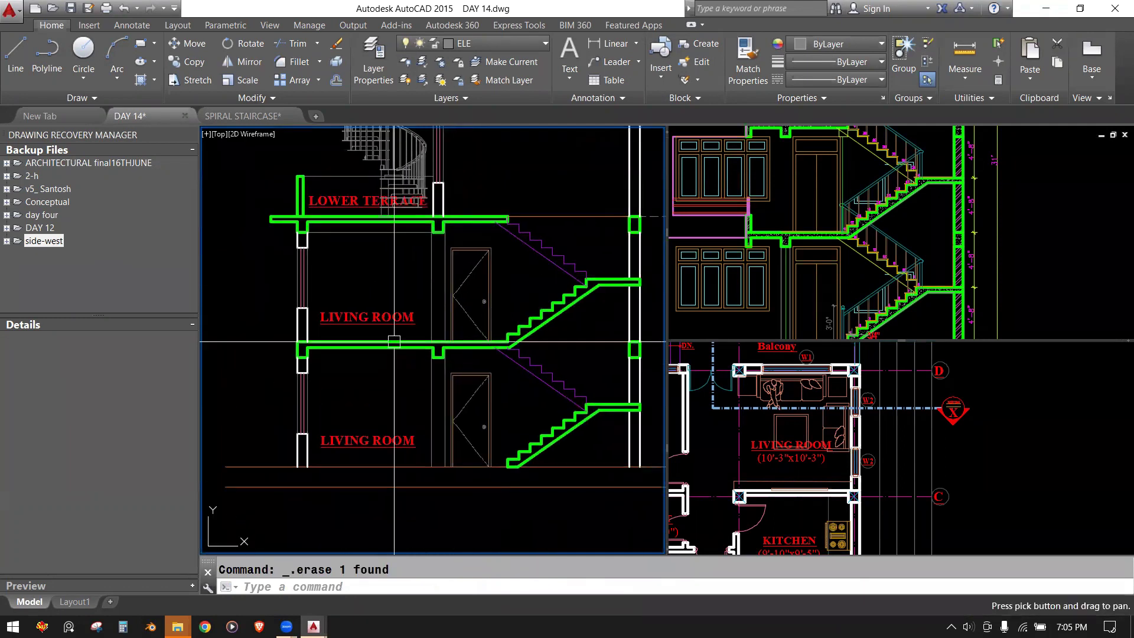
scroll(349, 364, "up", 2)
key("Escape")
type("l")
key("Return")
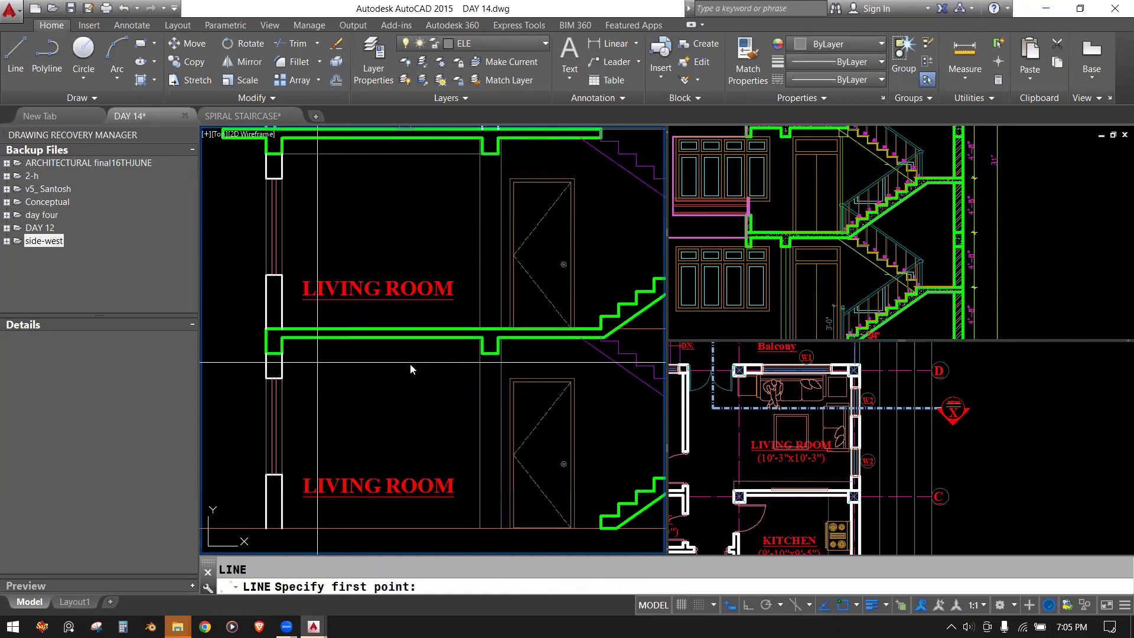
left_click(283, 337)
scroll(459, 359, "up", 2)
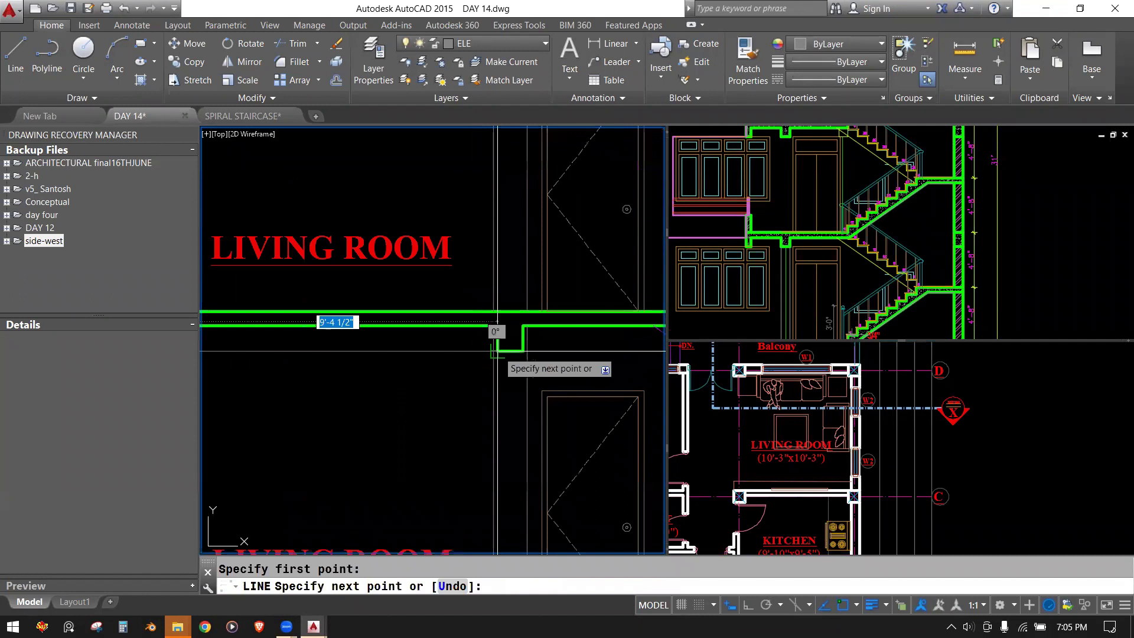
key("Escape")
Step: Start a trim, cancel it, and bring the stair section into view
scroll(497, 351, "up", 2)
type("tr")
scroll(463, 354, "up", 1)
key("Return")
key("Return")
scroll(468, 347, "down", 3)
scroll(468, 347, "down", 3)
key("Escape")
scroll(506, 380, "up", 1)
middle_click_drag(506, 380, 404, 383)
scroll(491, 364, "down", 2)
scroll(382, 340, "up", 2)
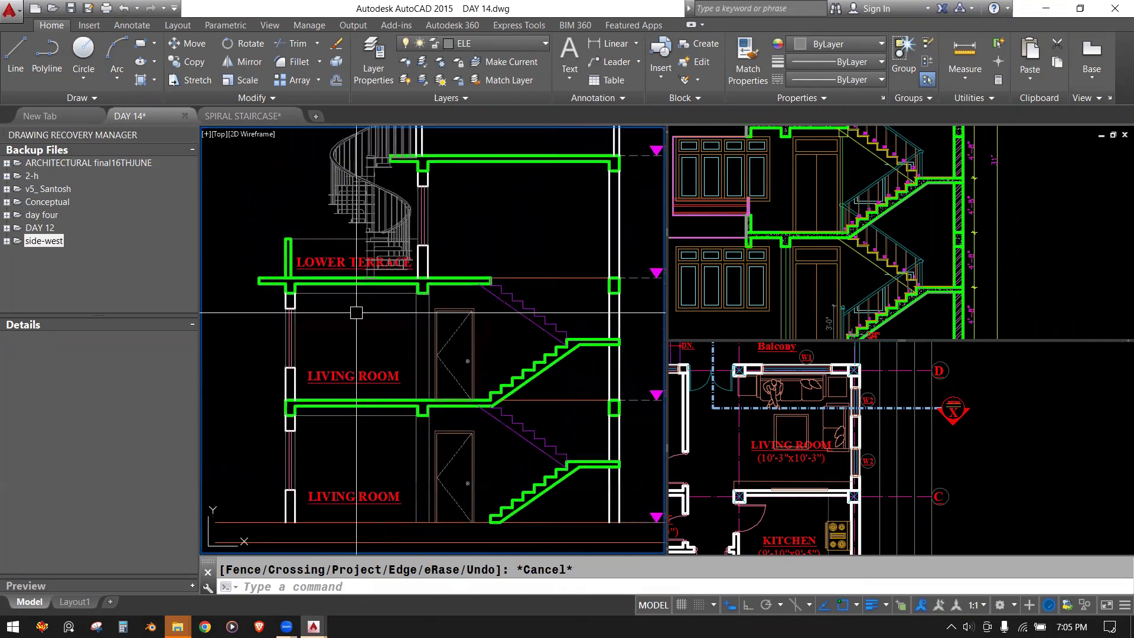
Step: Zoom the top-right viewport to the Section at X-X footing detail, then show the plinth level
mouse_move(442, 321)
middle_mouse_down()
mouse_move(406, 365)
mouse_move(428, 245)
middle_mouse_up()
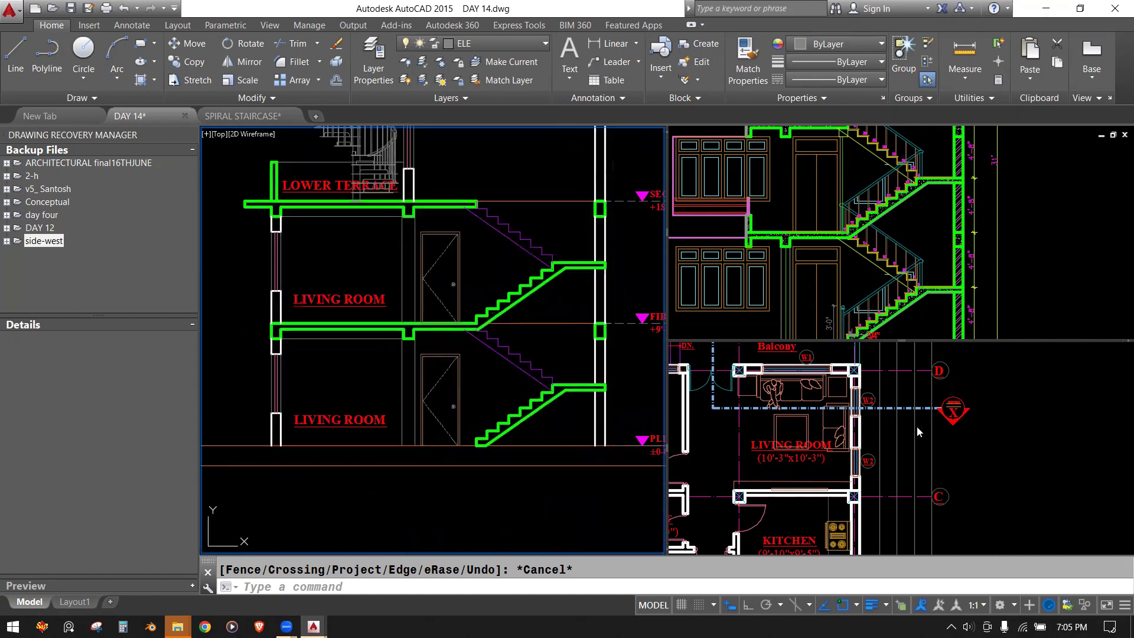
left_click(973, 259)
scroll(1003, 263, "down", 5)
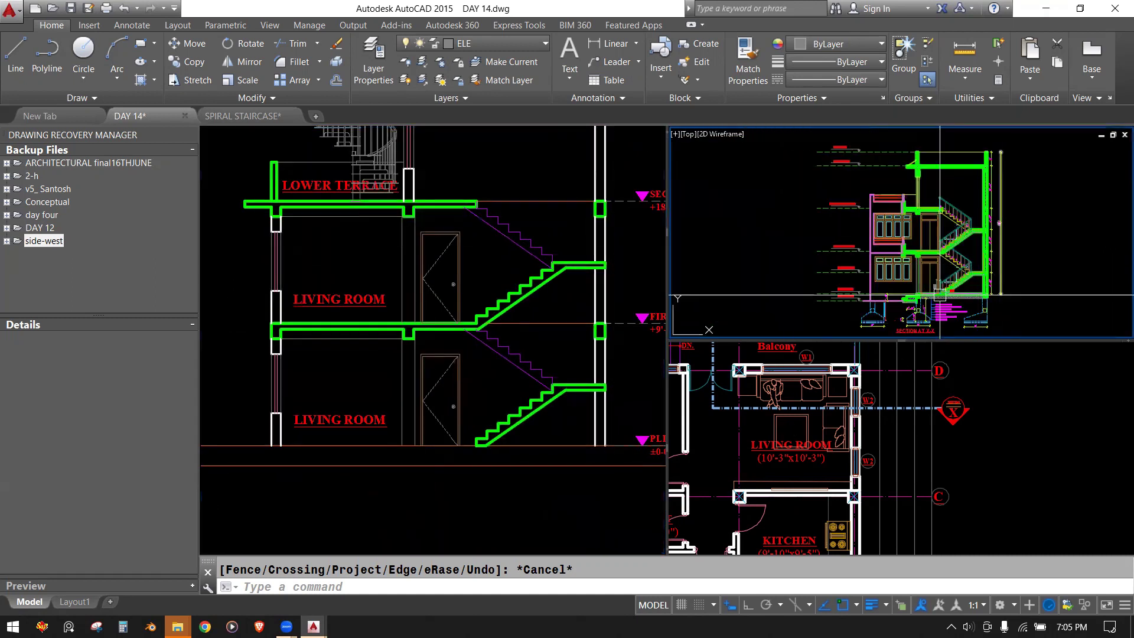
scroll(939, 295, "up", 2)
scroll(909, 269, "up", 2)
scroll(880, 243, "up", 2)
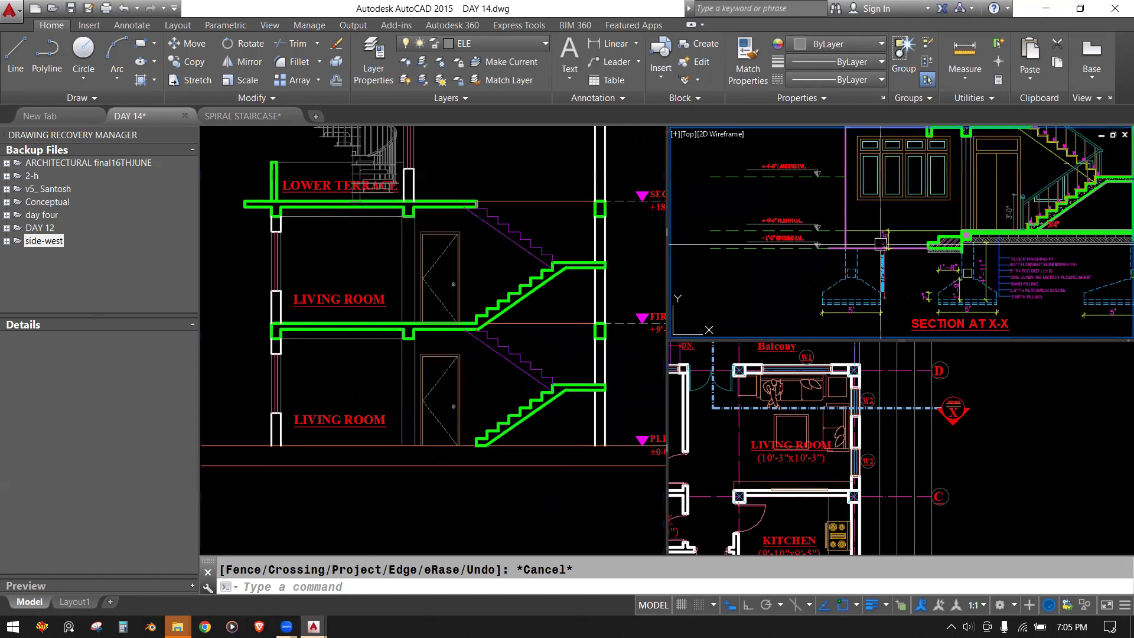
left_click(546, 504)
middle_click_drag(629, 480, 430, 416)
scroll(430, 416, "up", 2)
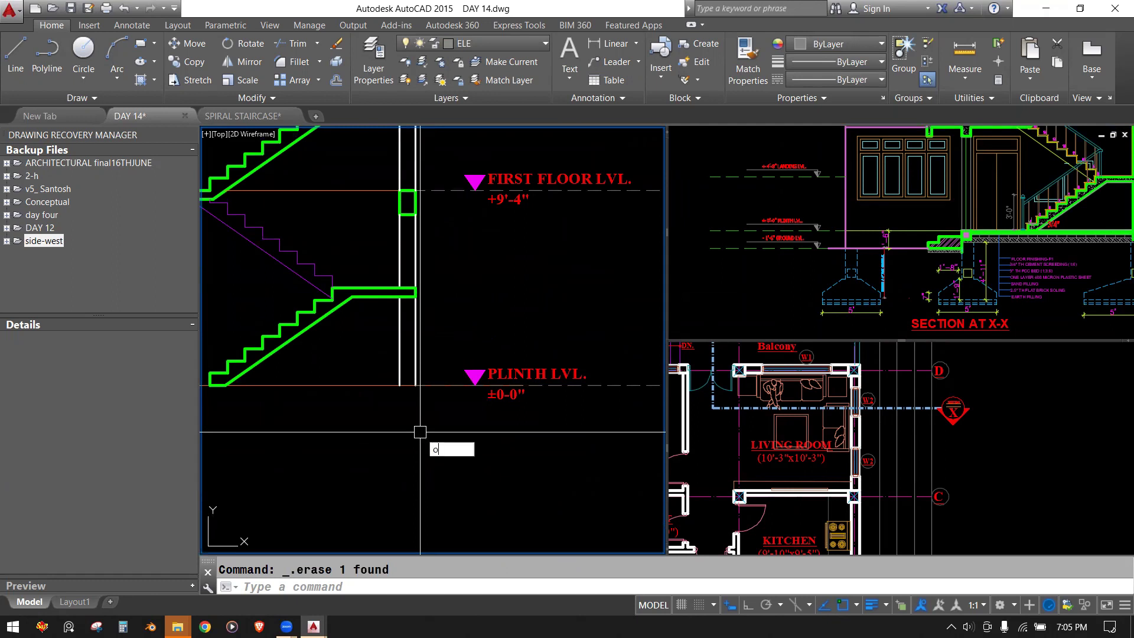
Step: Offset the plinth line 1'6 downward in the section
key("Return")
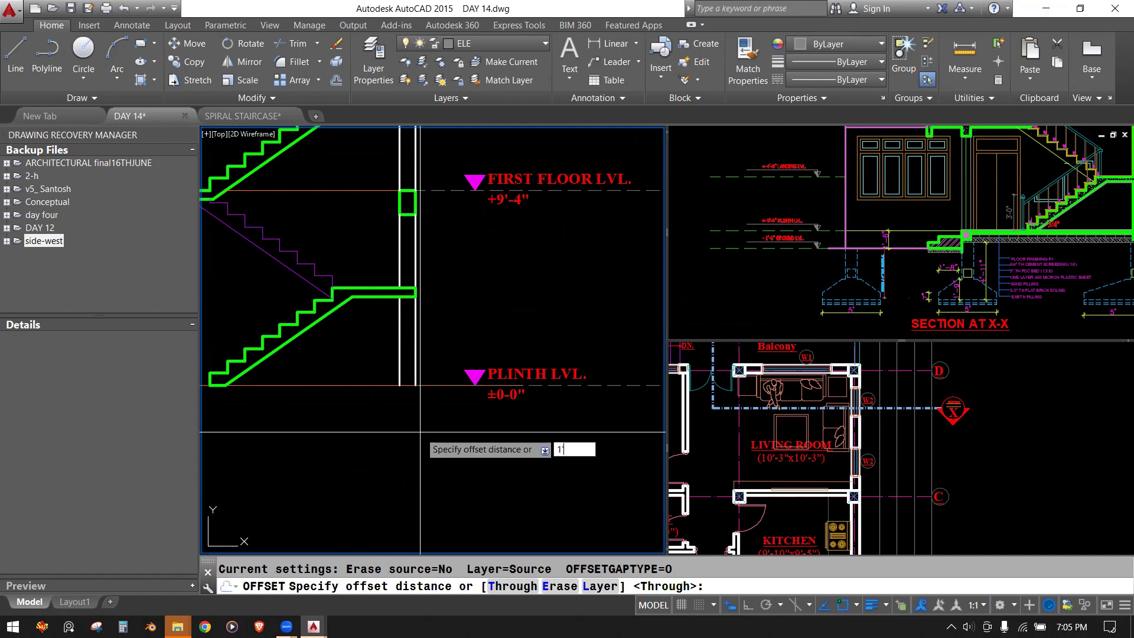
key("Return")
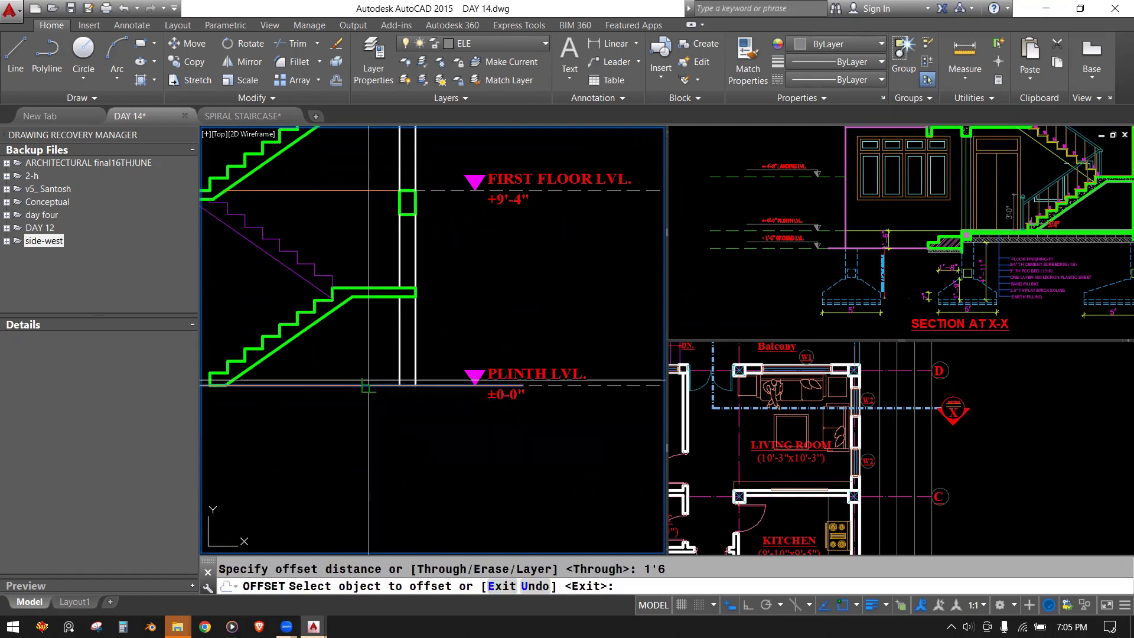
left_click(379, 385)
key("Escape")
Step: Centre the whole house in the floor plan viewport and shift the full section right
left_click(868, 465)
middle_click_drag(779, 449, 844, 505)
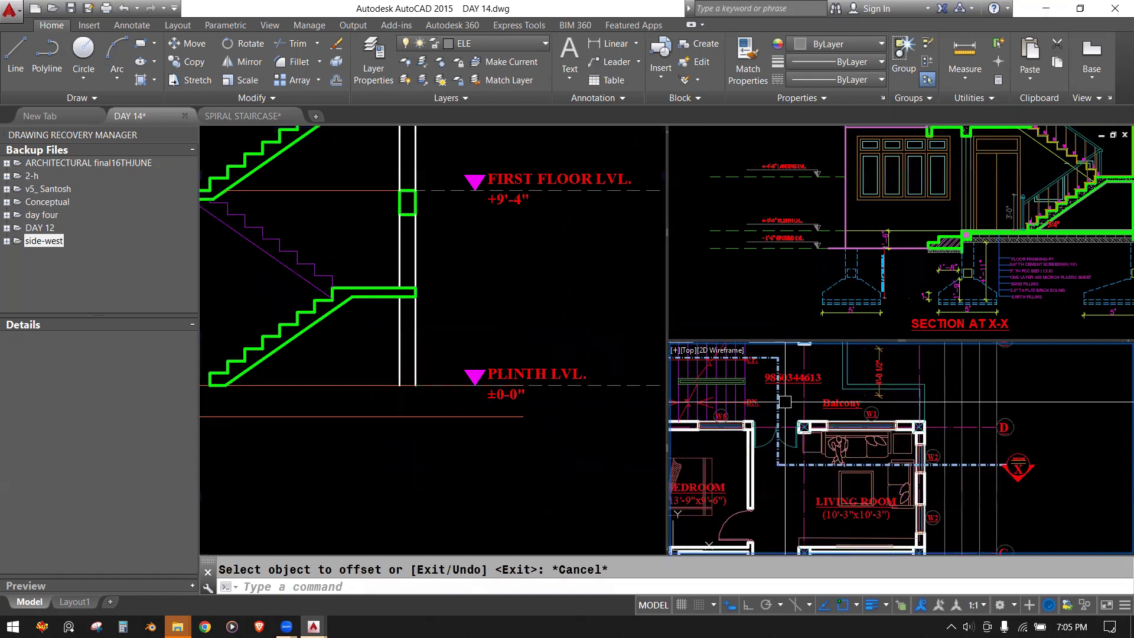
scroll(784, 402, "down", 5)
scroll(784, 402, "down", 2)
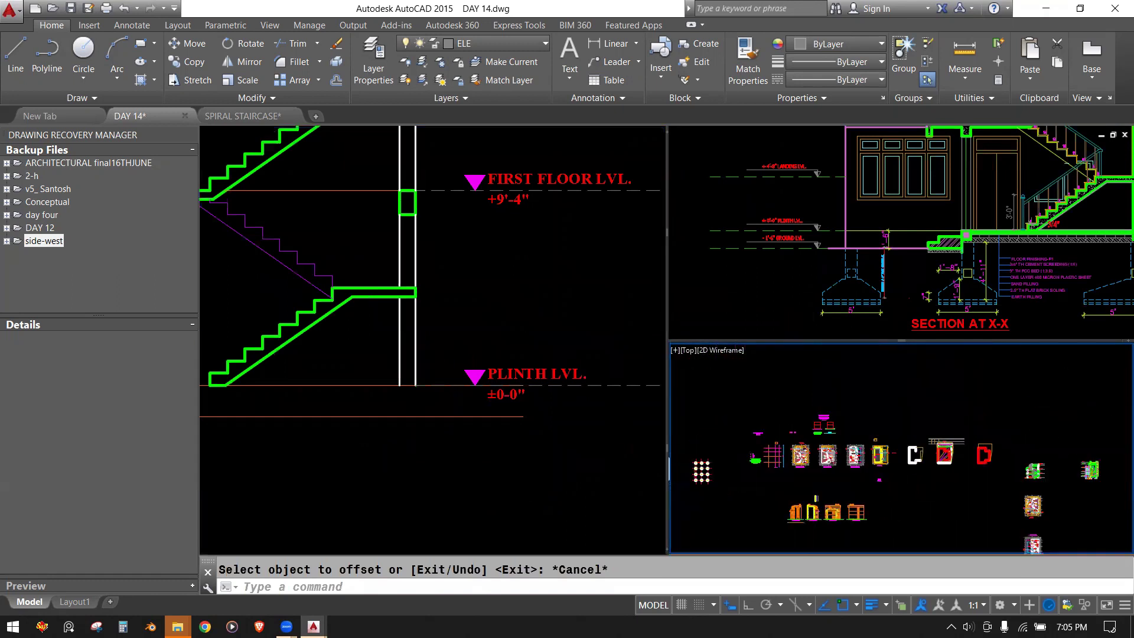
scroll(872, 464, "down", 2)
scroll(949, 468, "up", 3)
scroll(949, 468, "up", 2)
scroll(948, 468, "up", 1)
scroll(949, 469, "up", 2)
scroll(896, 465, "down", 4)
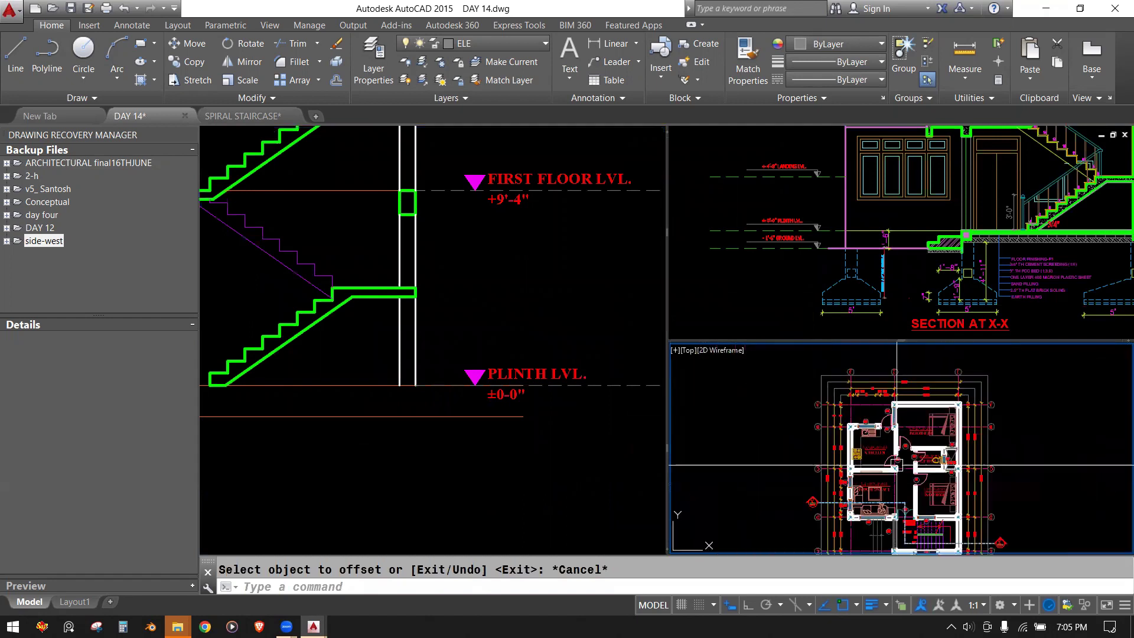
mouse_move(895, 491)
middle_mouse_down()
mouse_move(887, 458)
mouse_move(898, 461)
middle_mouse_up()
scroll(828, 478, "up", 5)
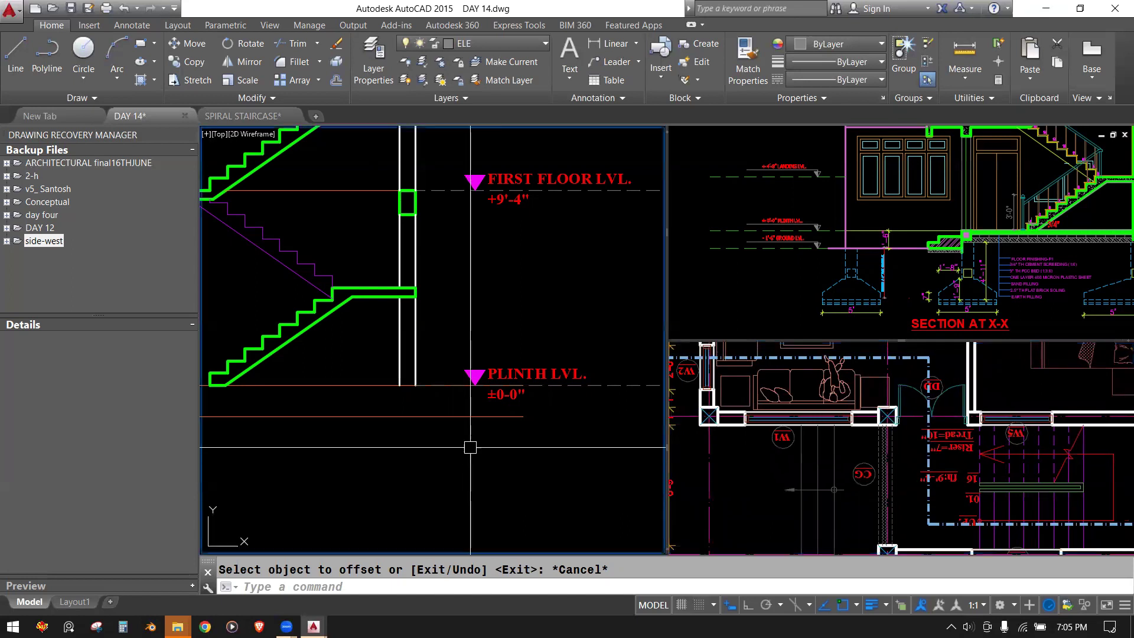
scroll(351, 440, "down", 4)
middle_click_drag(350, 440, 400, 429)
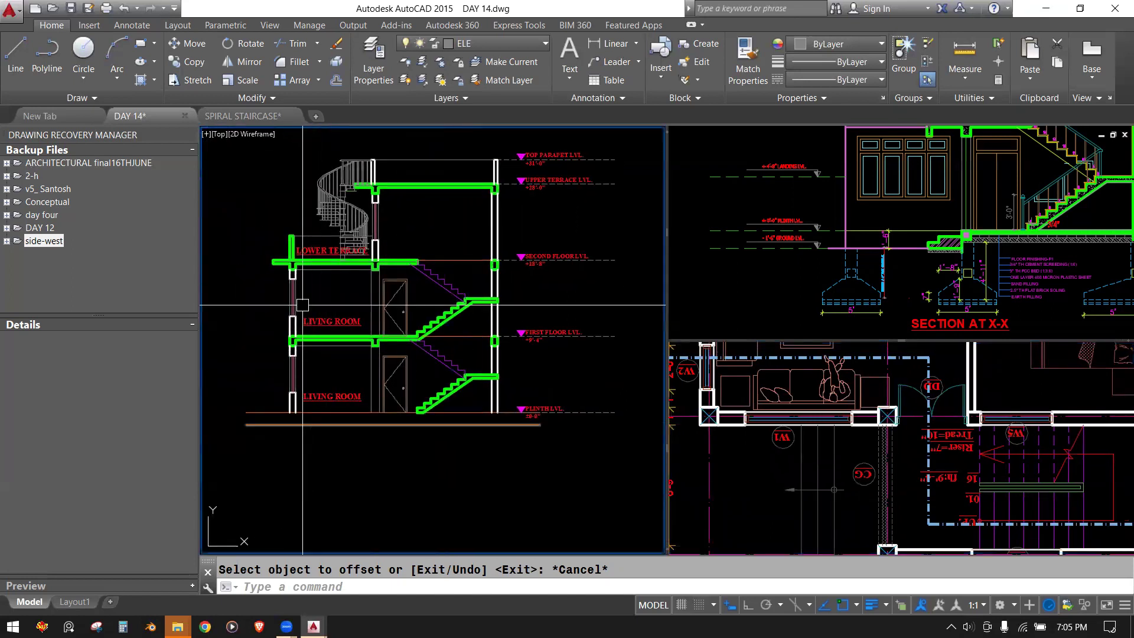
Step: Begin a vertical construction line (XL) in the floor plan near the column, then cancel it
left_click(796, 477)
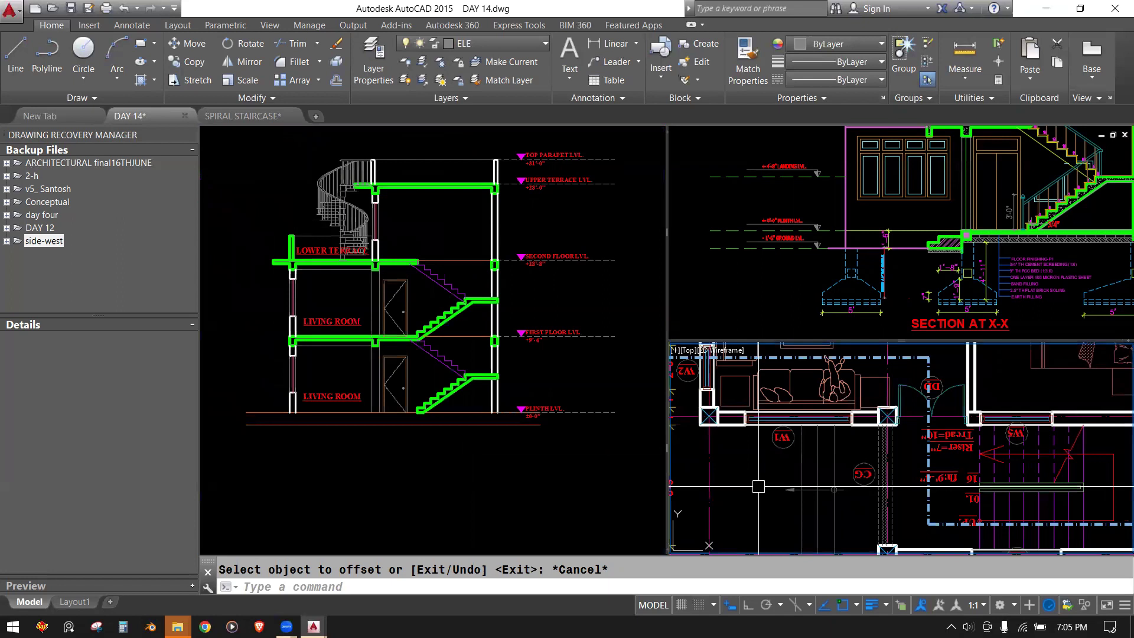
middle_click_drag(742, 481, 762, 484)
type("XL")
key("Return")
type("v")
key("Return")
scroll(738, 449, "up", 3)
scroll(715, 423, "up", 2)
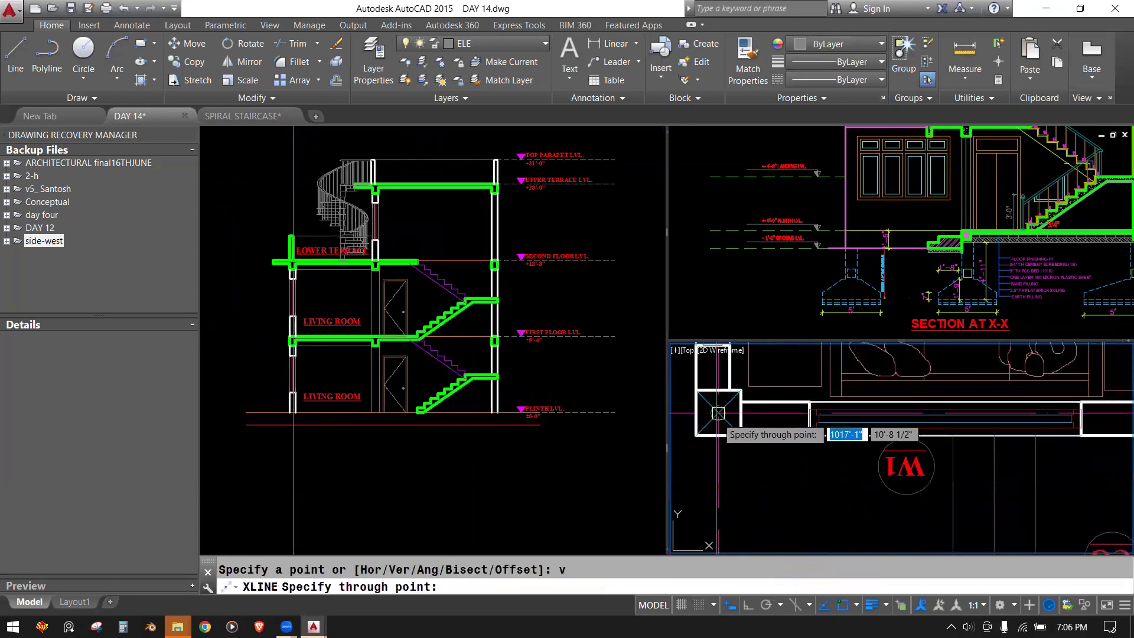
middle_click_drag(720, 415, 894, 417)
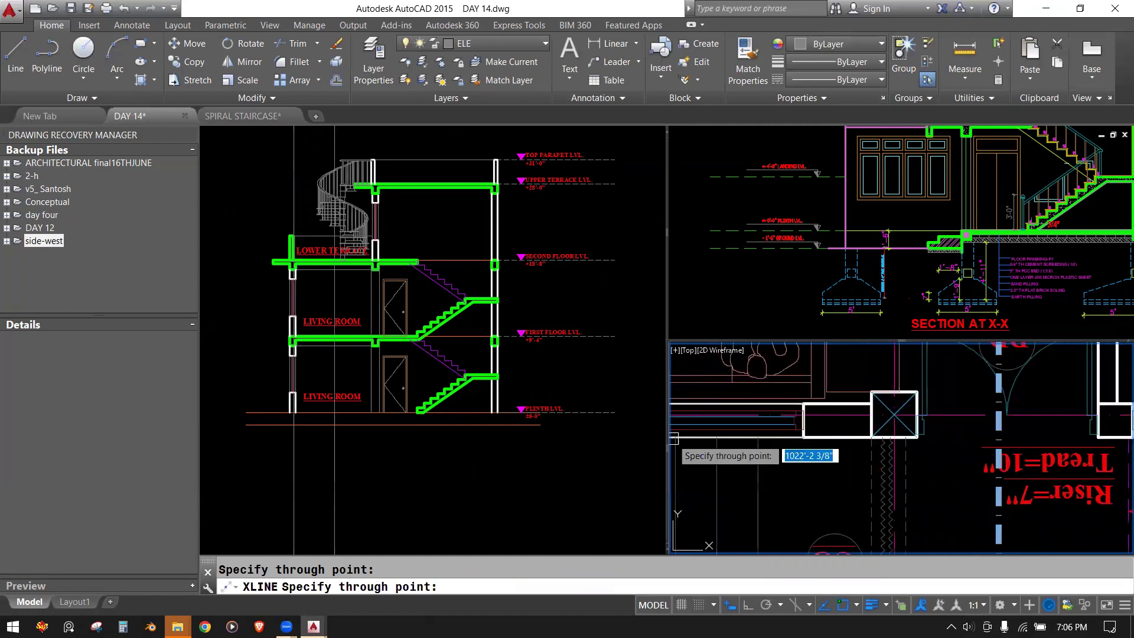
scroll(895, 417, "down", 2)
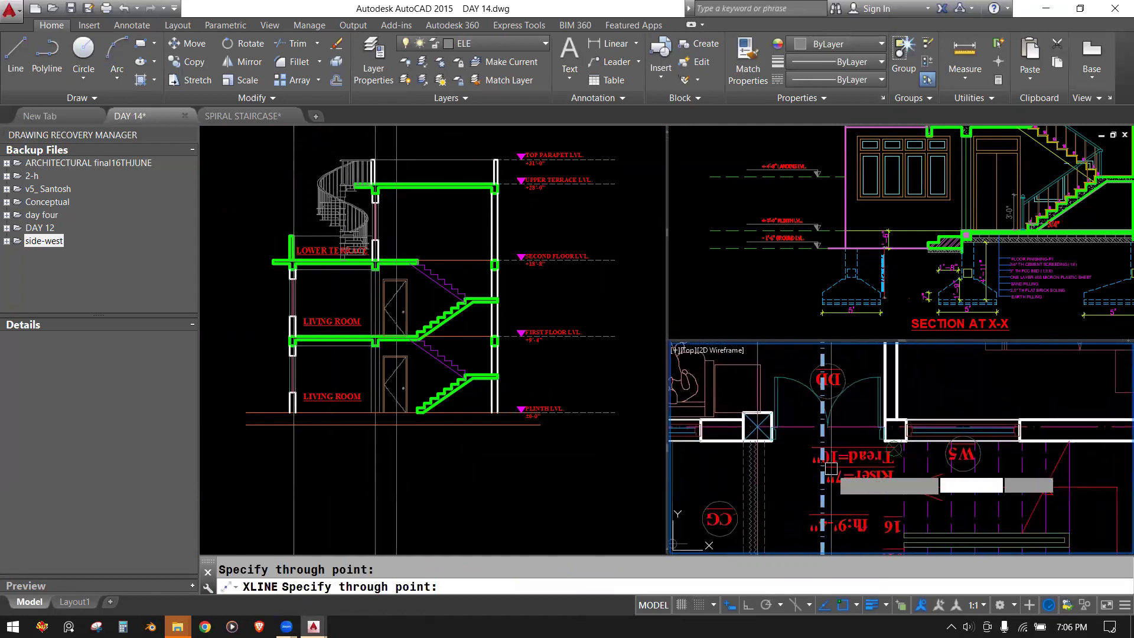
middle_click_drag(913, 447, 708, 448)
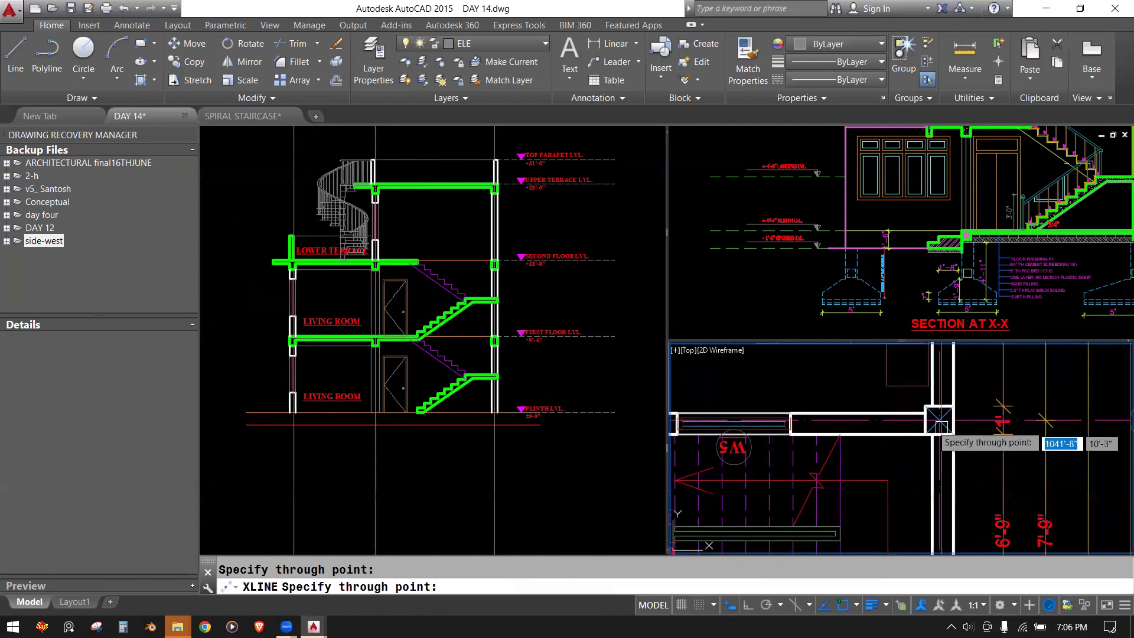
scroll(935, 416, "up", 3)
key("Escape")
Step: Zoom the section viewport out to see it whole and make the elevation view active
scroll(486, 277, "down", 2)
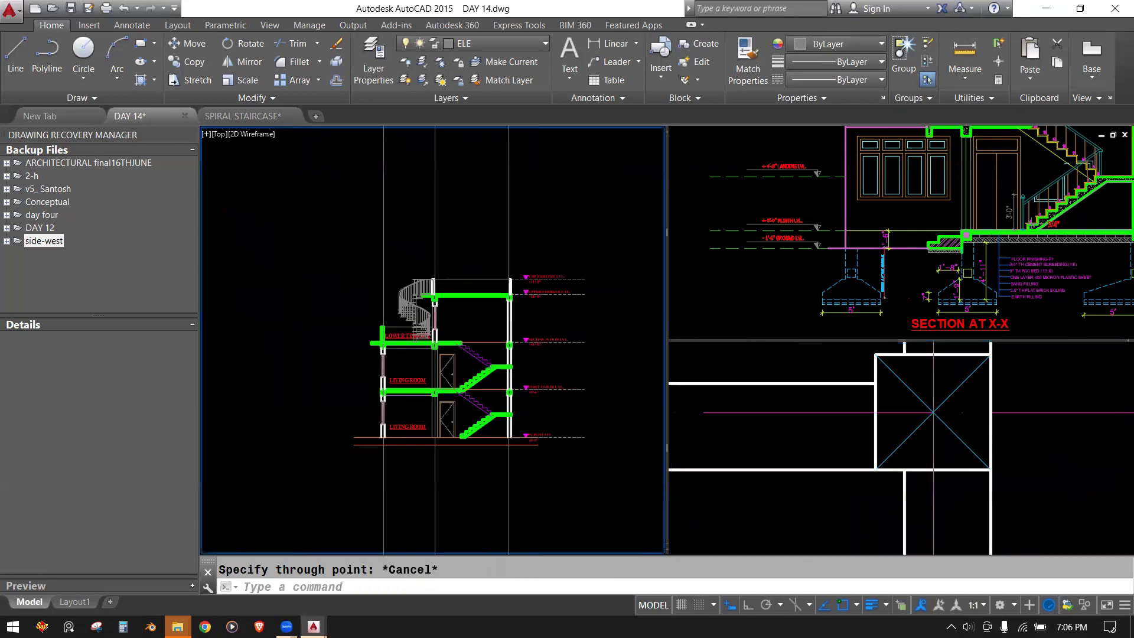
mouse_move(414, 236)
middle_mouse_down()
mouse_move(486, 278)
mouse_move(483, 263)
middle_mouse_up()
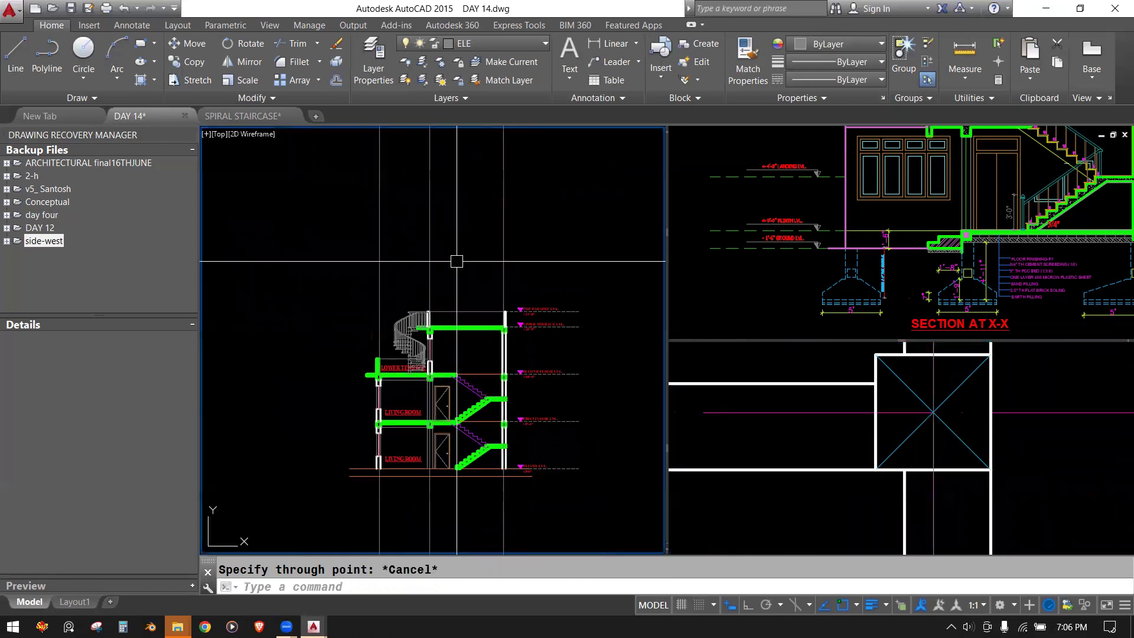
left_click(865, 221)
scroll(827, 206, "down", 3)
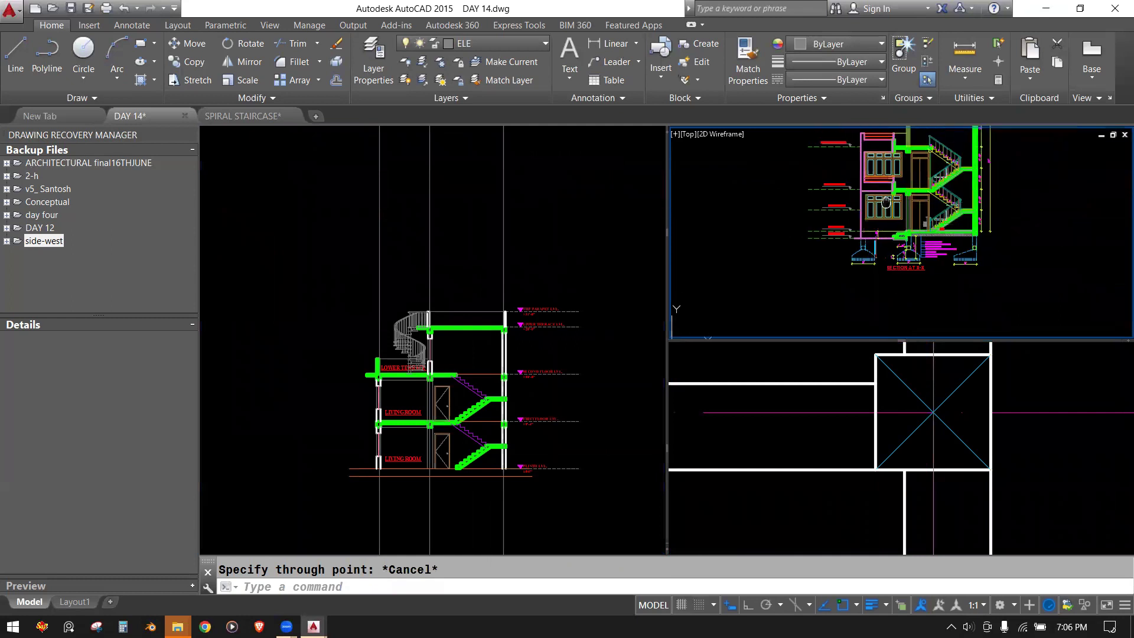
scroll(793, 198, "down", 2)
scroll(817, 215, "down", 1)
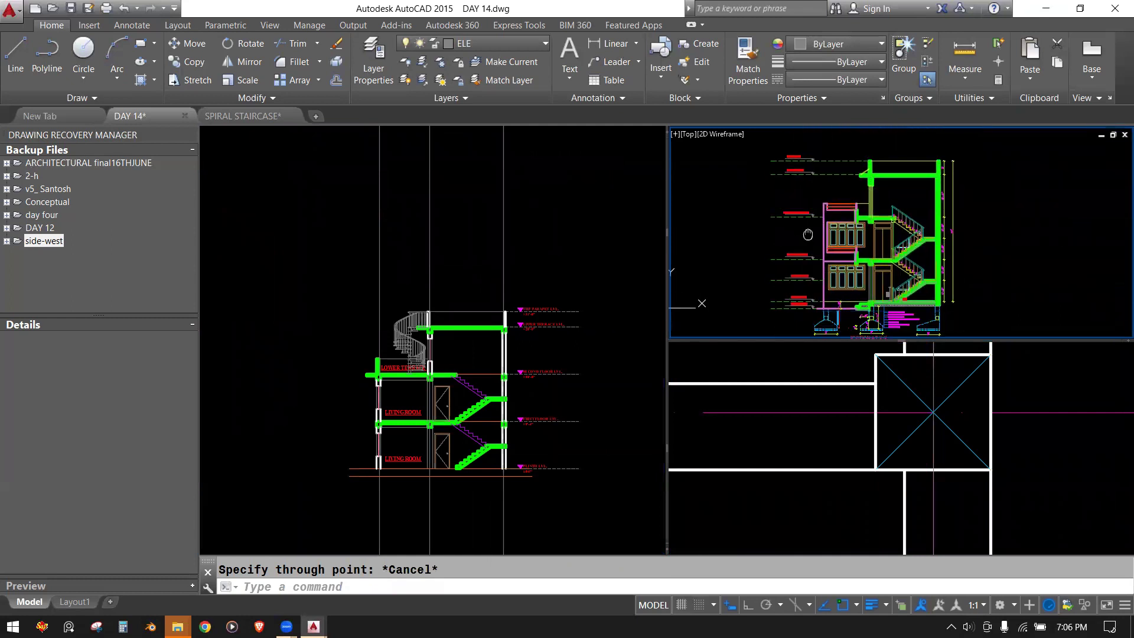
scroll(867, 299, "up", 1)
left_click(459, 267)
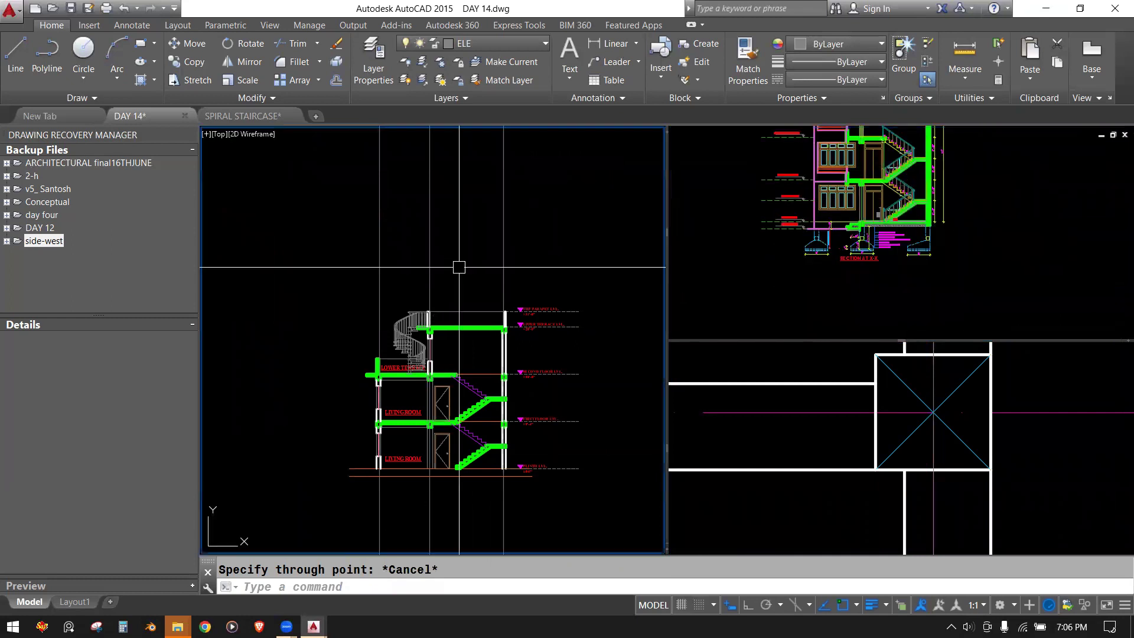
Step: Draw a horizontal line with Ortho on above the elevation
type("l")
key("Return")
left_click(340, 258)
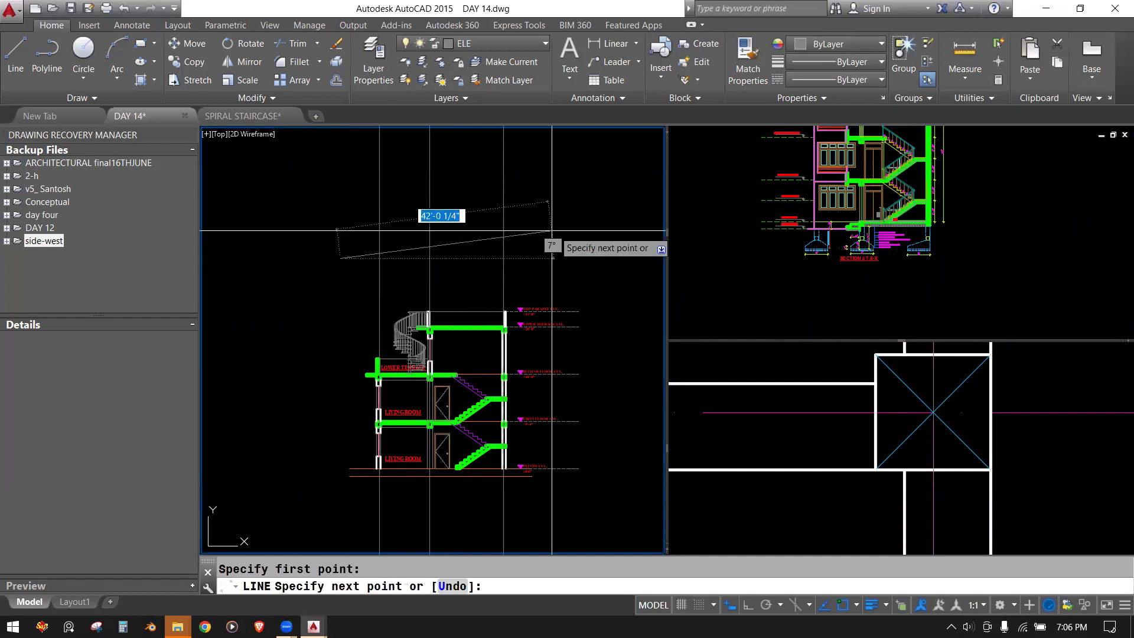
key("F9")
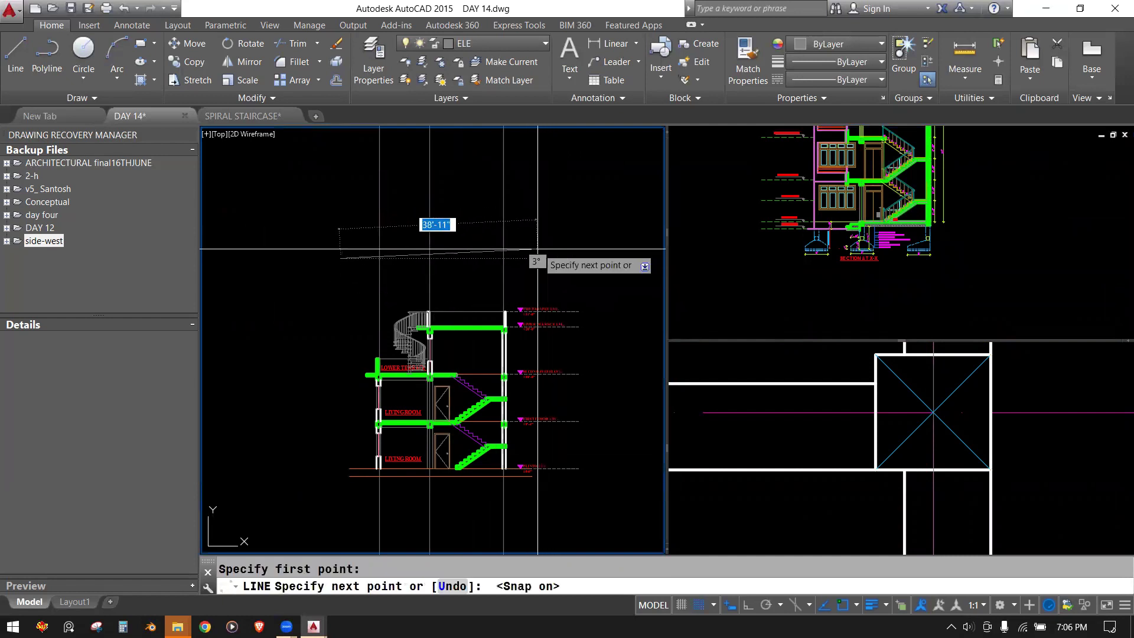
key("F9")
key("F8")
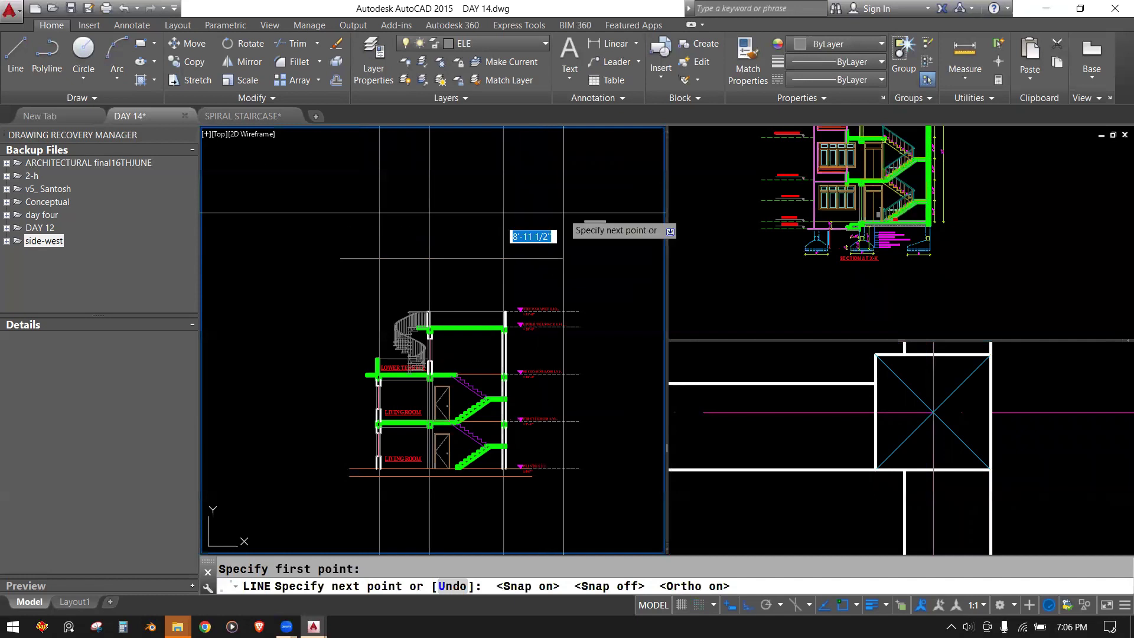
left_click(563, 235)
key("Escape")
Step: Close the Drawing Recovery panel and trim the vertical lines above the new horizontal line
left_click(191, 133)
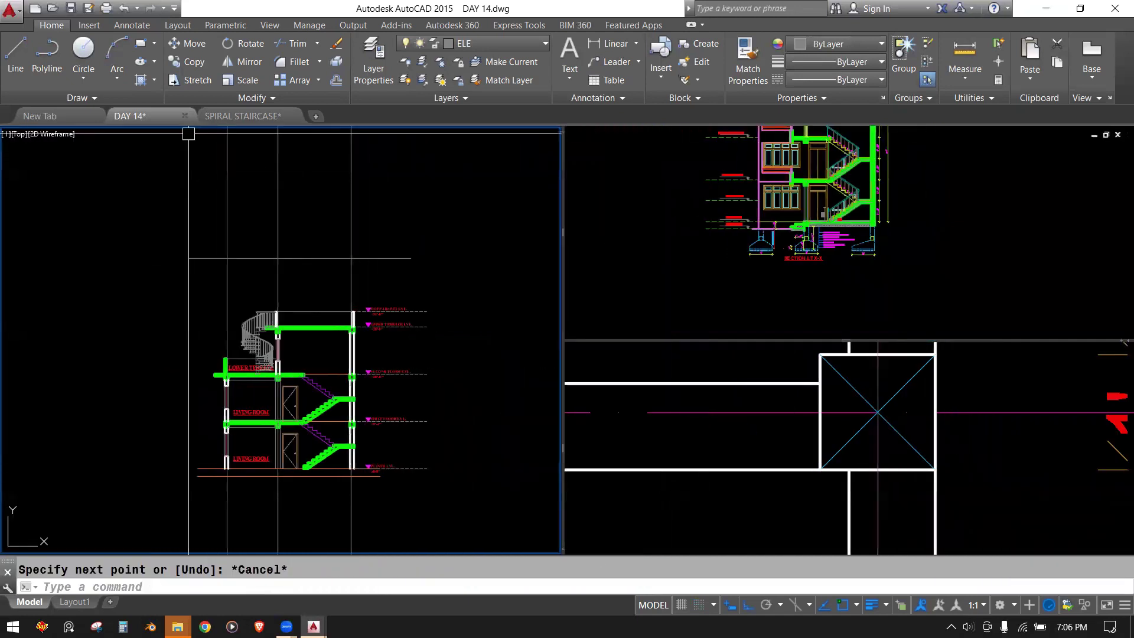
middle_click_drag(278, 233, 293, 284)
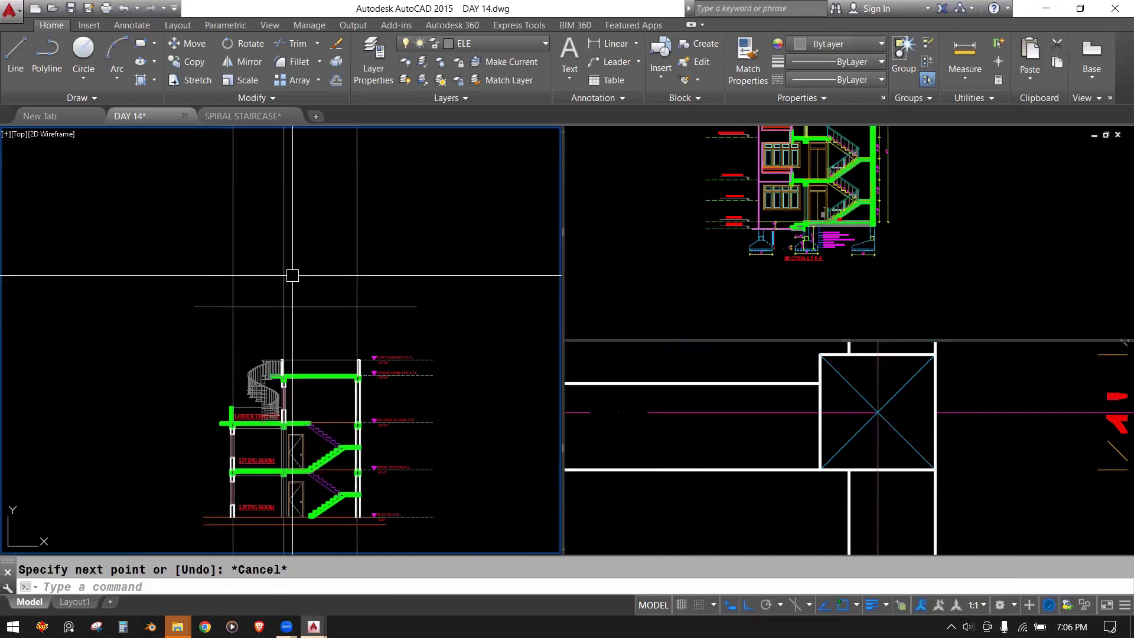
type("tr")
key("Return")
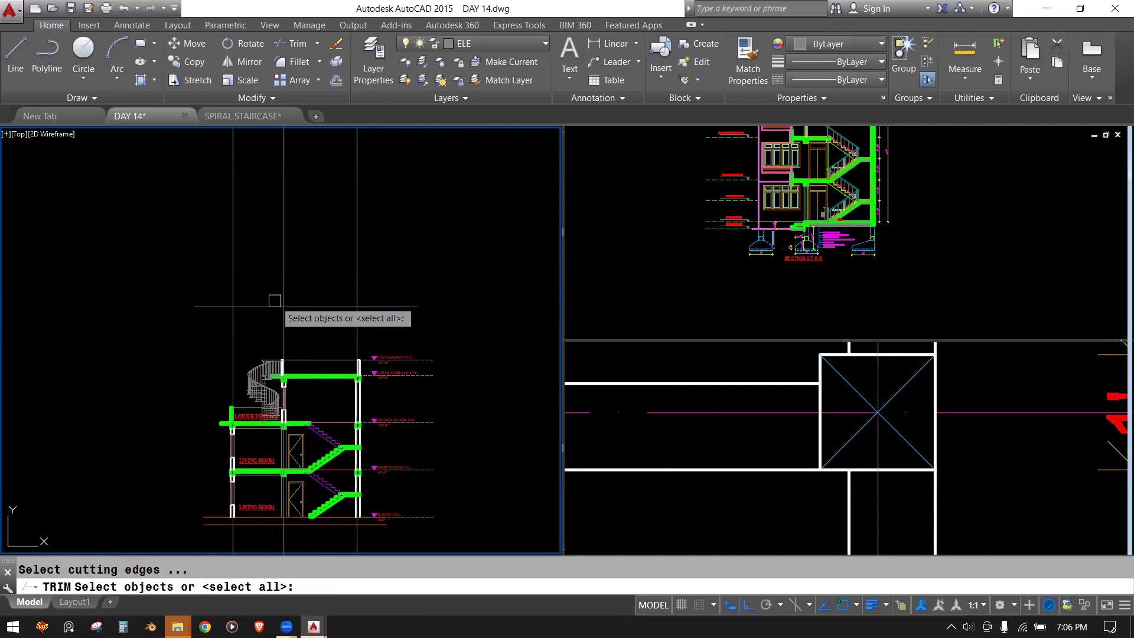
key("Return")
left_click(362, 260)
left_click(223, 278)
middle_click_drag(246, 386, 248, 260)
key("Escape")
scroll(314, 442, "up", 2)
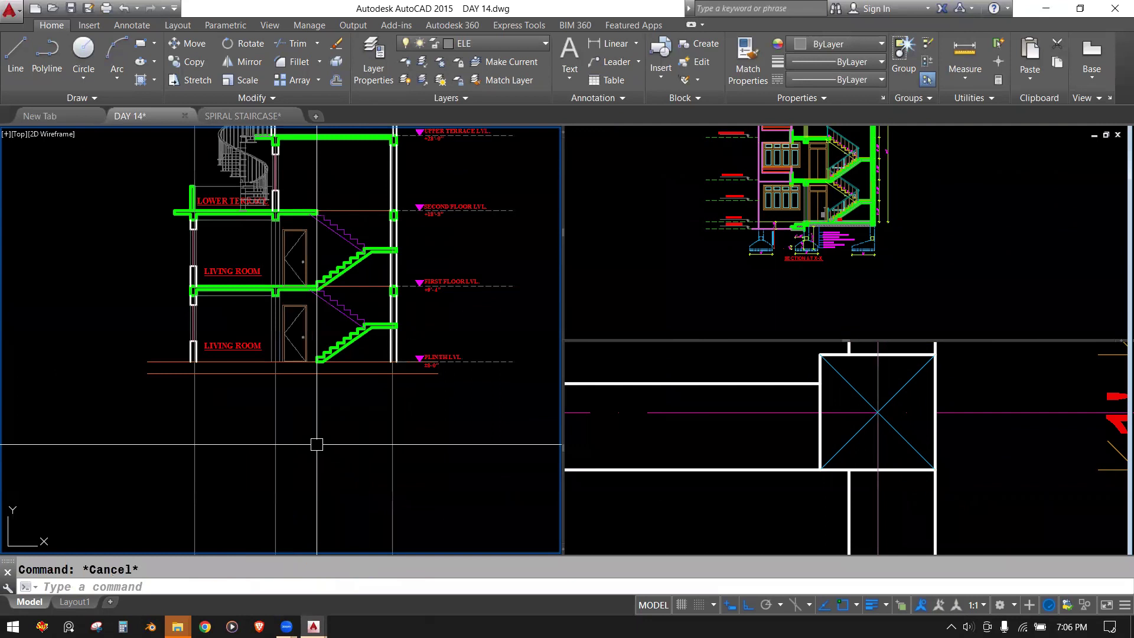
Step: Draw a horizontal cutting line just below plinth level
type("l")
key("Return")
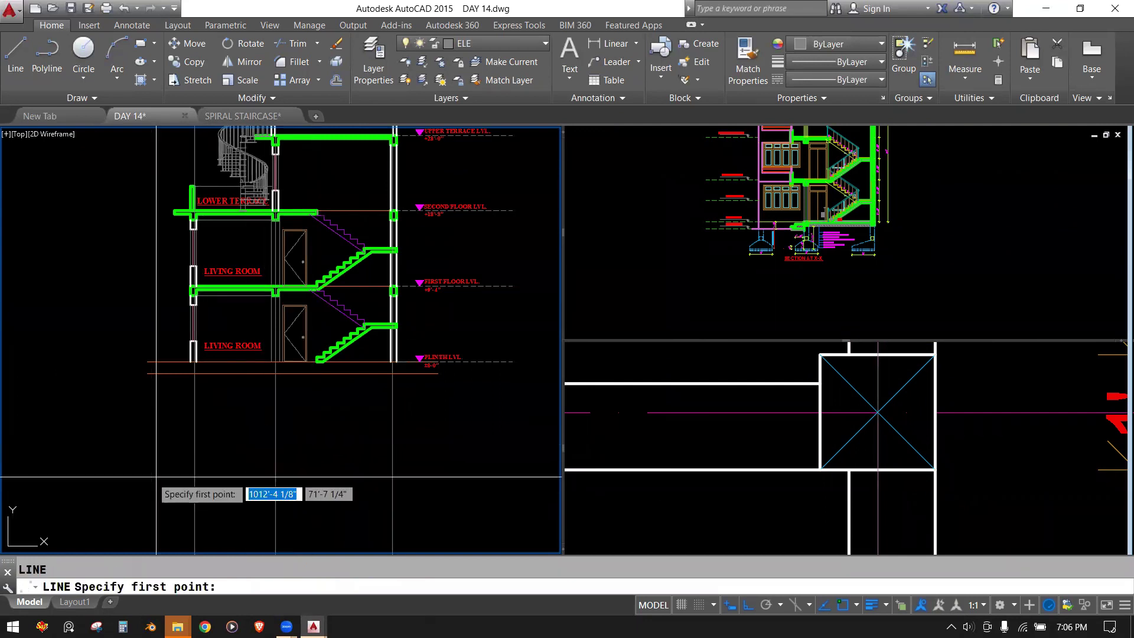
left_click(154, 407)
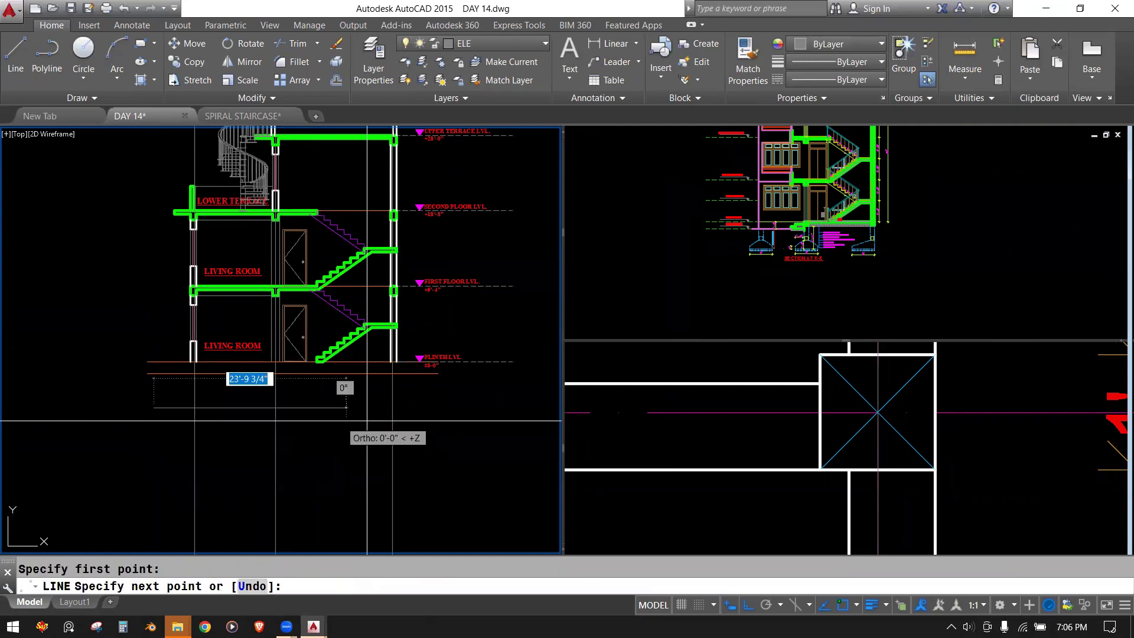
left_click(419, 407)
key("Escape")
Step: Trim the vertical lines below the new cutting line
type("tr")
key("Return")
left_click(324, 408)
key("Return")
left_click(432, 449)
key("Escape")
Step: Erase the temporary cutting line below the plinth
middle_click_drag(260, 417, 271, 469)
left_click(313, 463)
key("Delete")
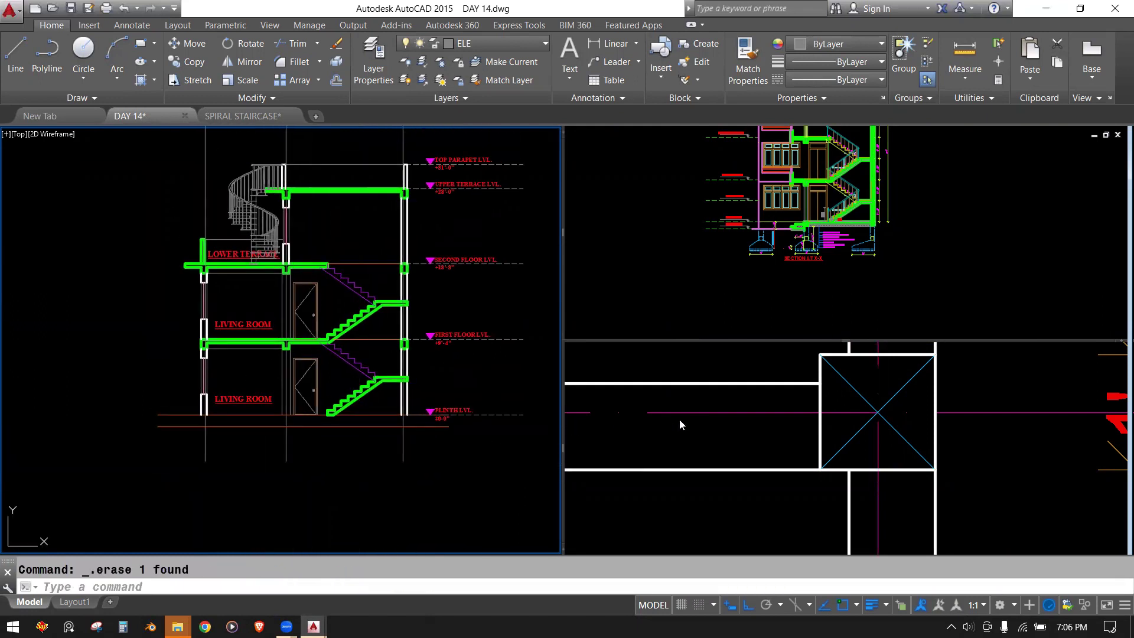
left_click(676, 414)
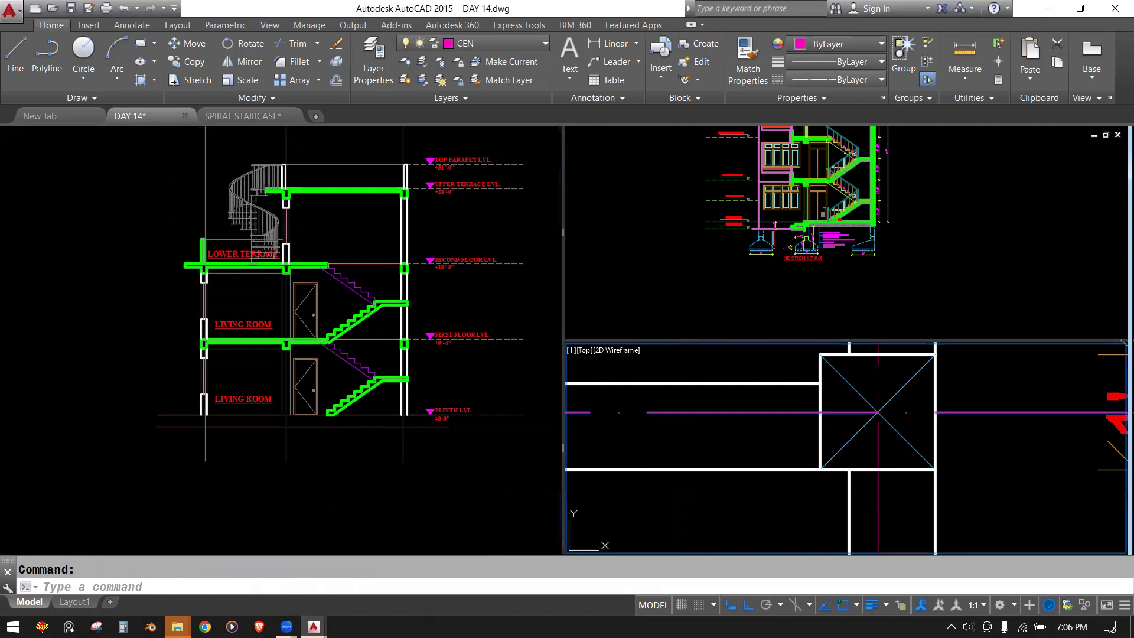
Step: Match the plan's magenta CEN centre-line properties onto the elevation's vertical lines
left_click(175, 493)
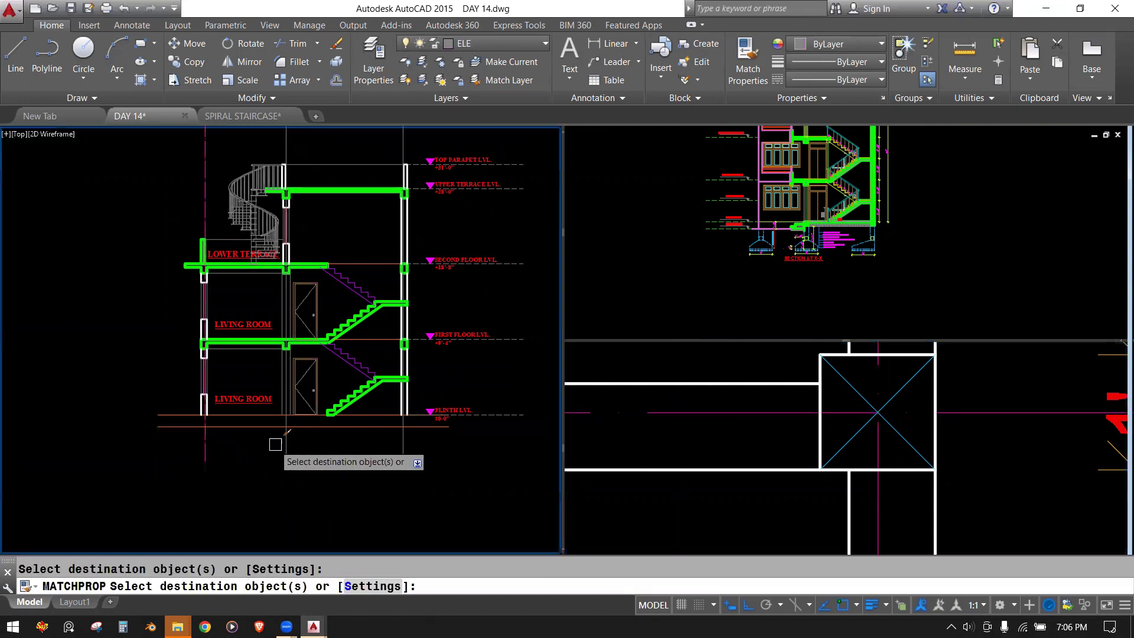
left_click(392, 449)
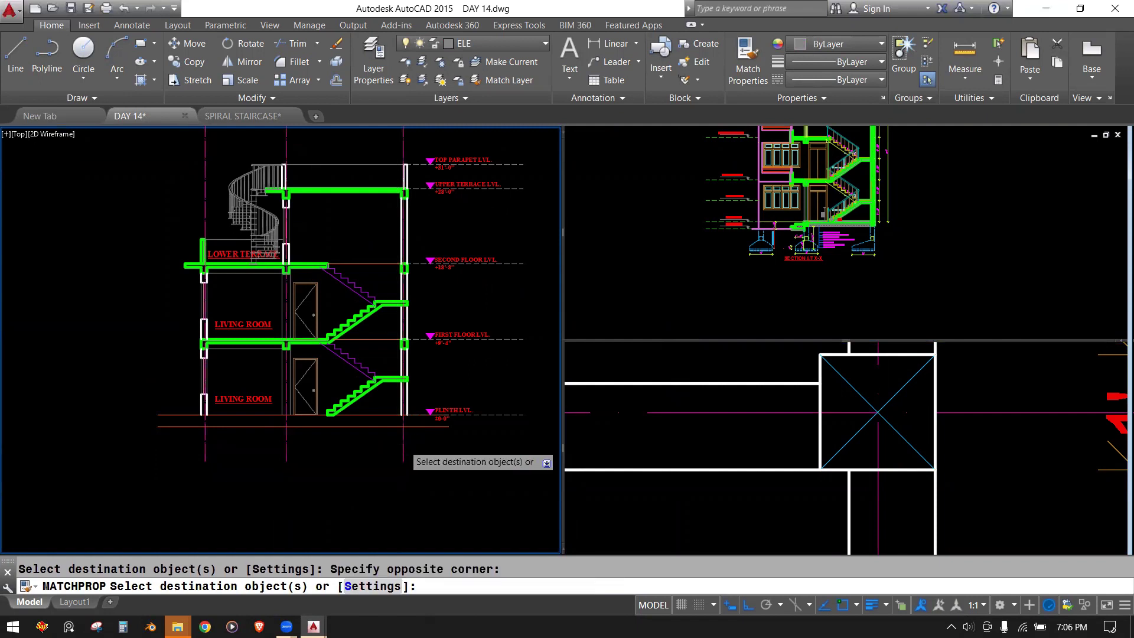
key("Escape")
Step: Zoom and pan the plan viewport out to show the whole floor plan
left_click(856, 470)
scroll(857, 471, "down", 5)
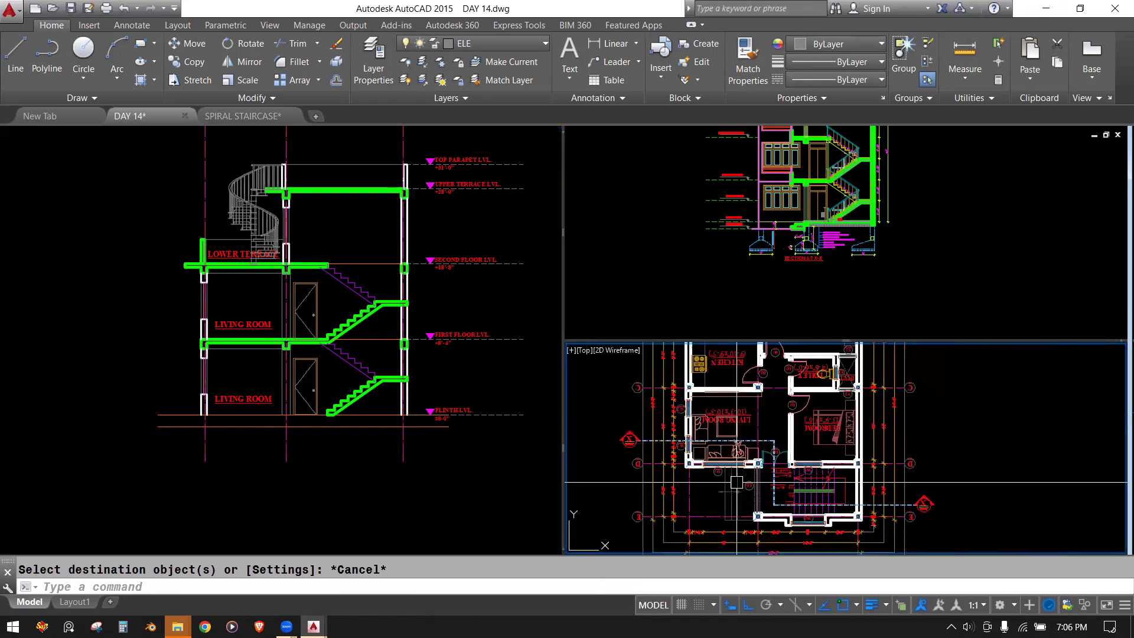
scroll(736, 482, "down", 2)
scroll(677, 463, "up", 2)
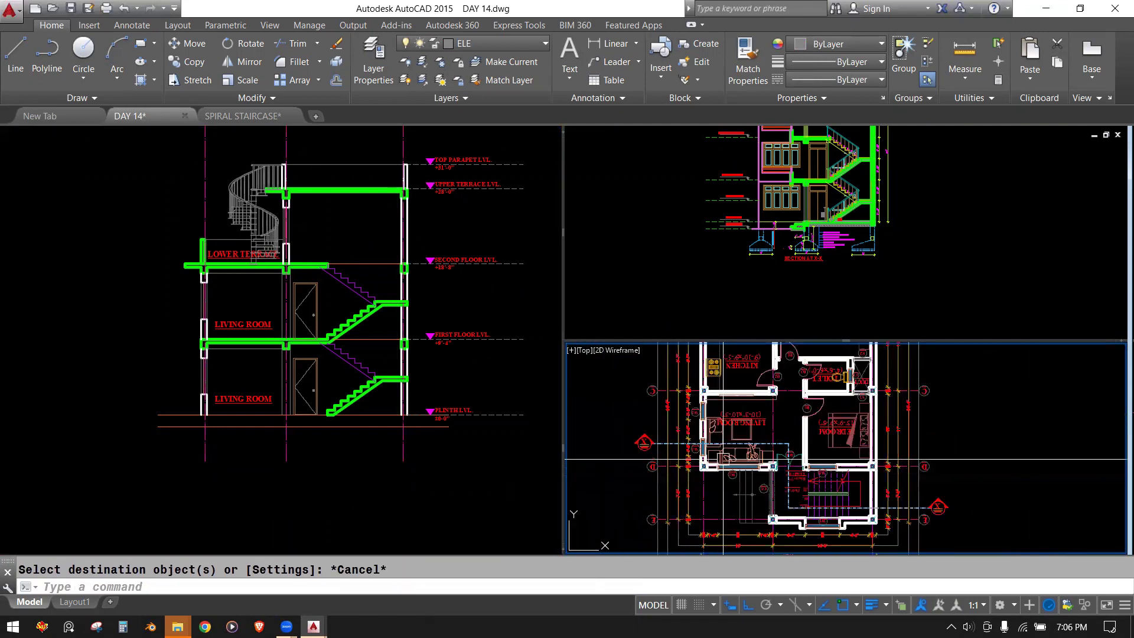
mouse_move(722, 459)
middle_mouse_down()
mouse_move(822, 504)
mouse_move(861, 434)
middle_mouse_up()
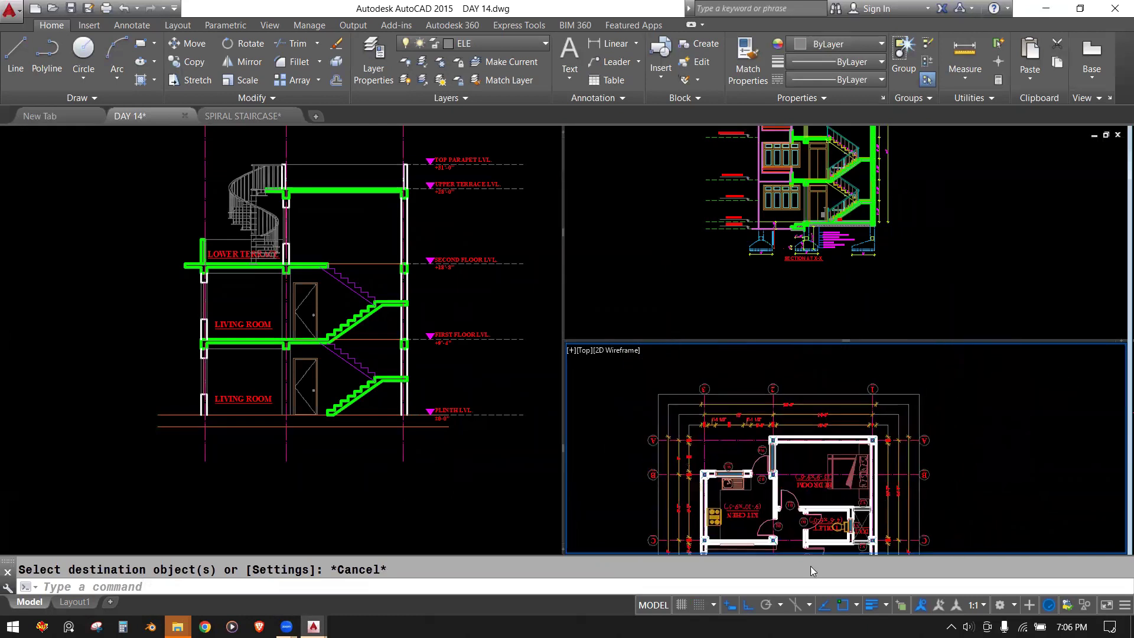
Step: Copy grid bubble 1 from the plan to the top of a section grid line
scroll(861, 386, "up", 2)
left_click(861, 386)
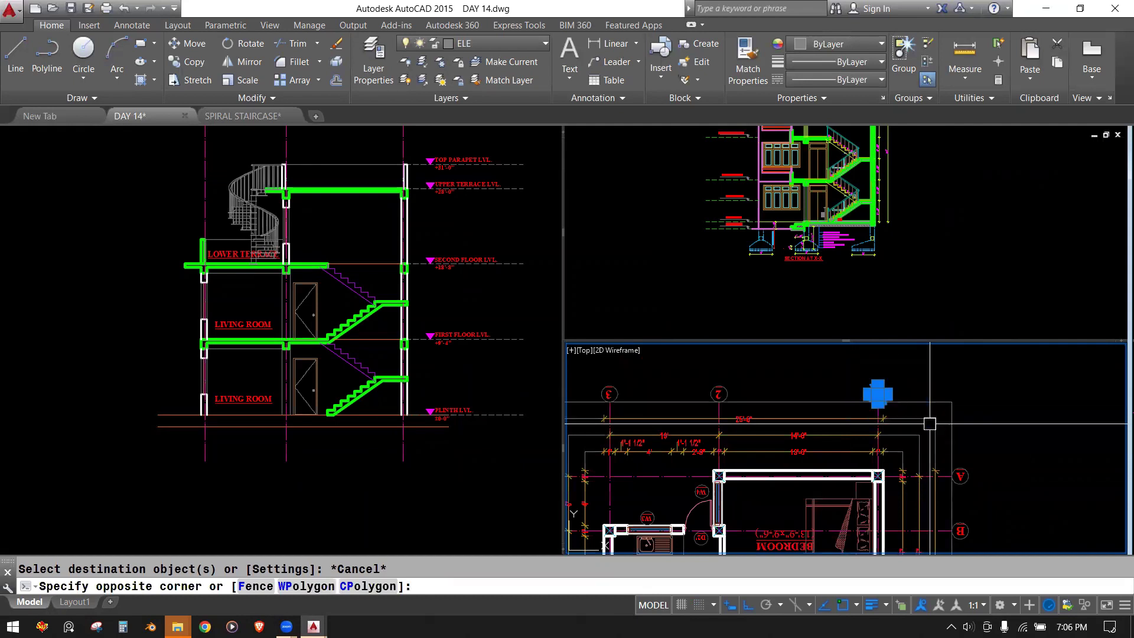
type("c")
key("Return")
scroll(876, 384, "up", 4)
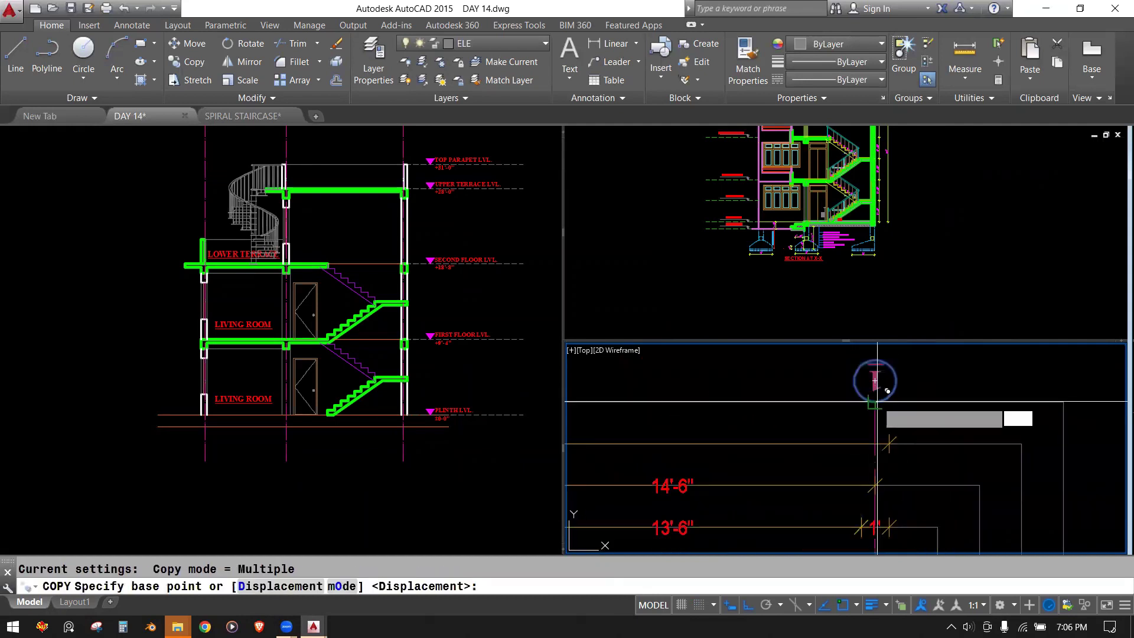
left_click(874, 380)
left_click(315, 281)
middle_click_drag(334, 248, 380, 257)
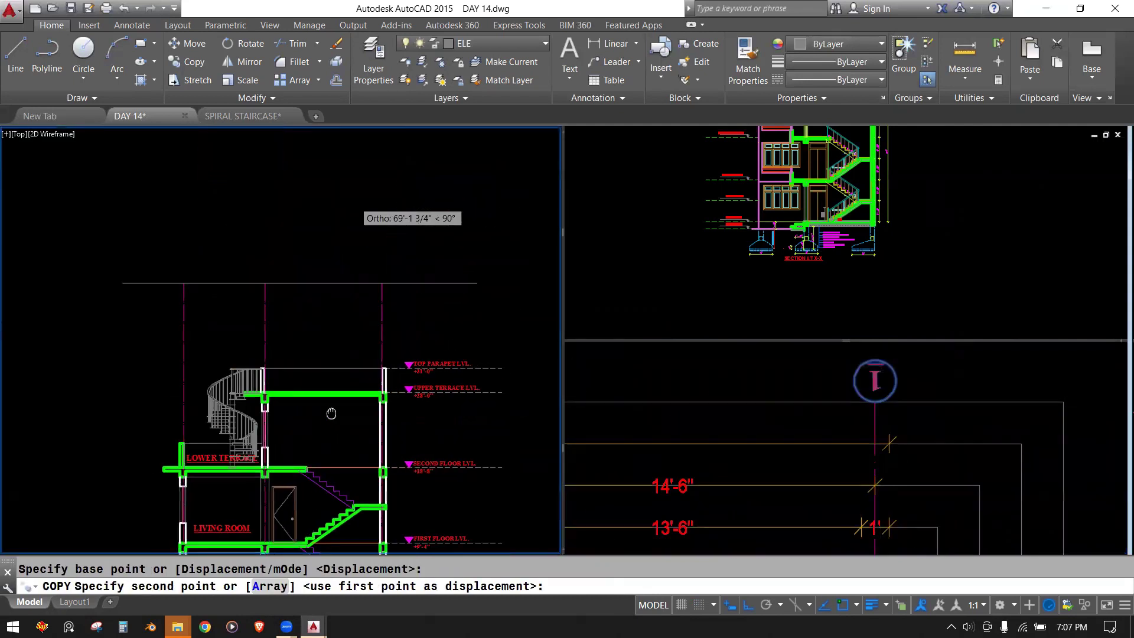
scroll(378, 258, "up", 3)
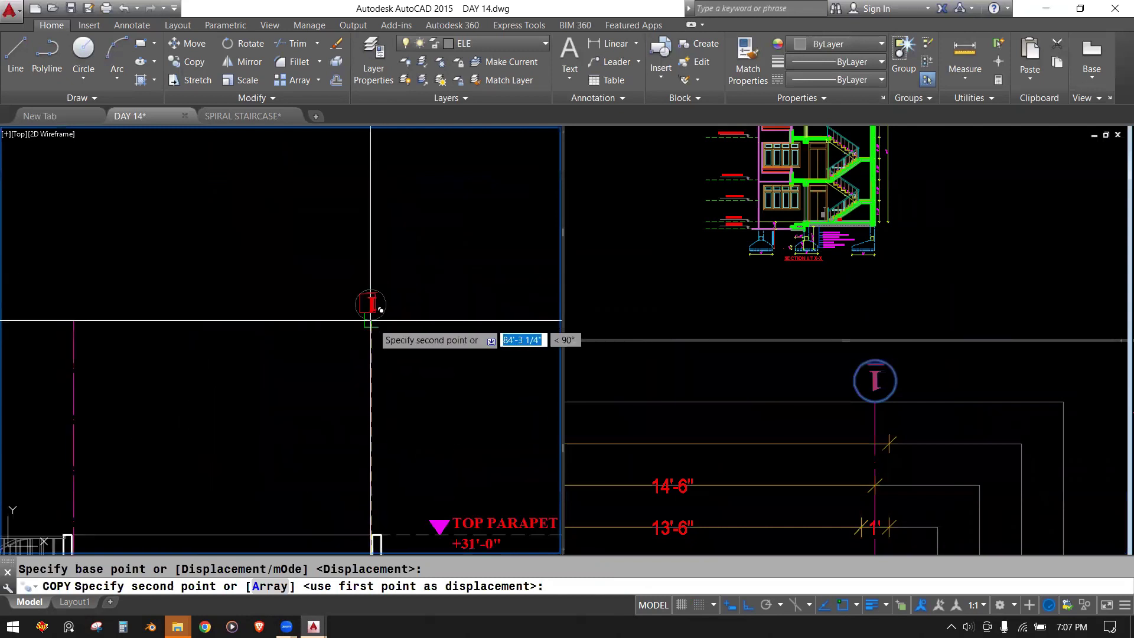
left_click(372, 322)
scroll(372, 322, "up", 3)
key("Escape")
Step: Select the copied section bubble and start a second copy, then cancel it
scroll(369, 310, "up", 2)
scroll(367, 302, "down", 2)
scroll(367, 302, "down", 1)
scroll(242, 253, "down", 1)
left_click(233, 245)
left_click(389, 366)
type("Co")
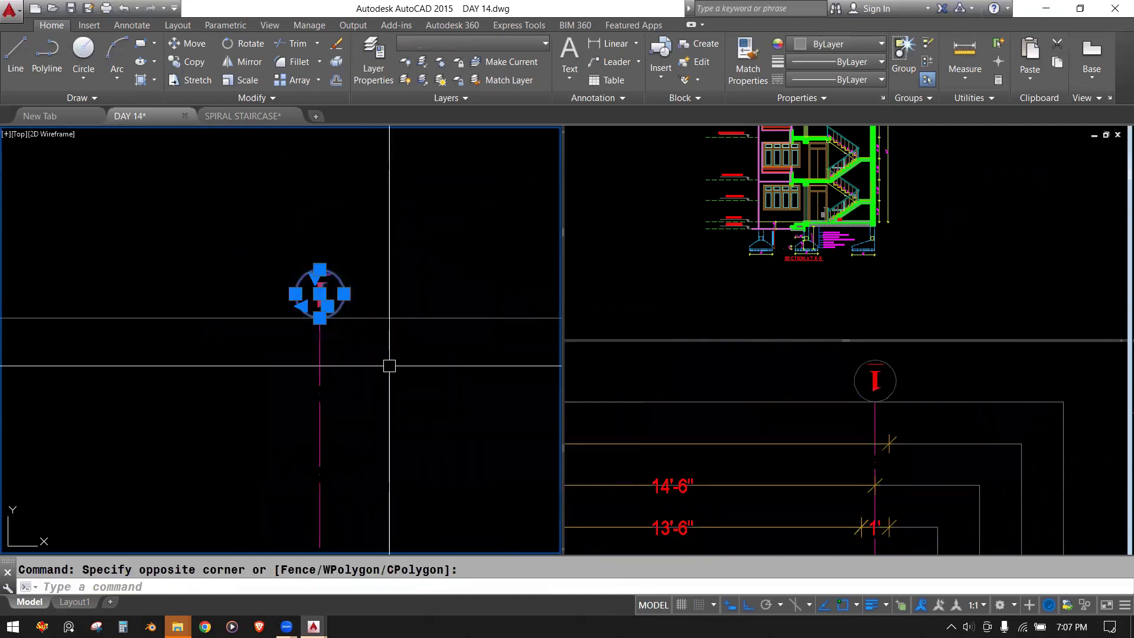
key("Return")
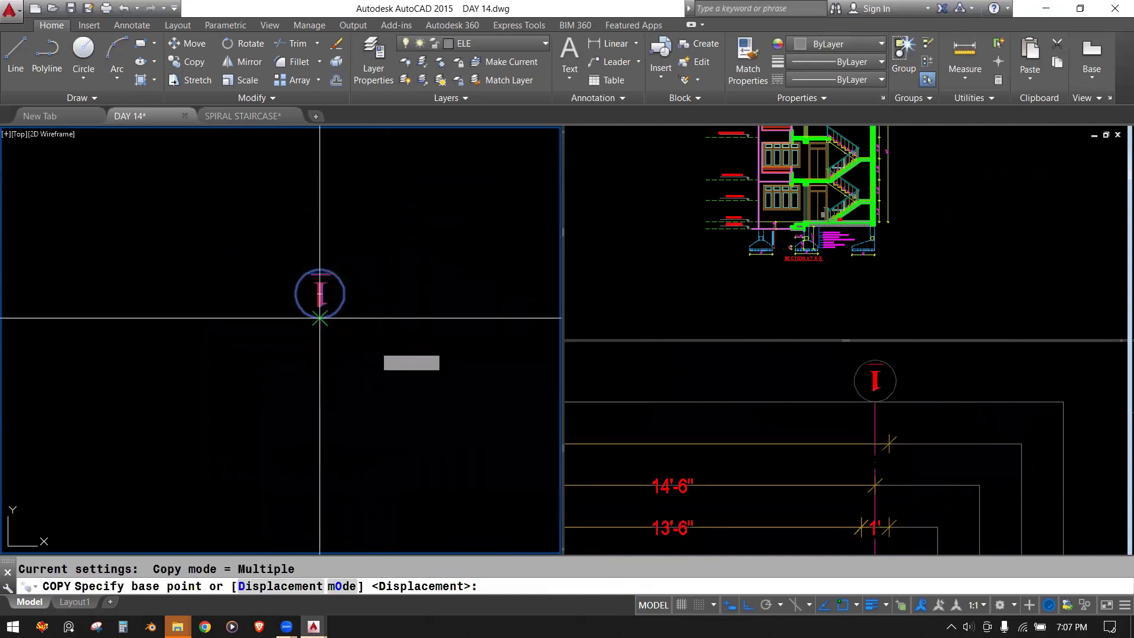
left_click(319, 318)
key("Escape")
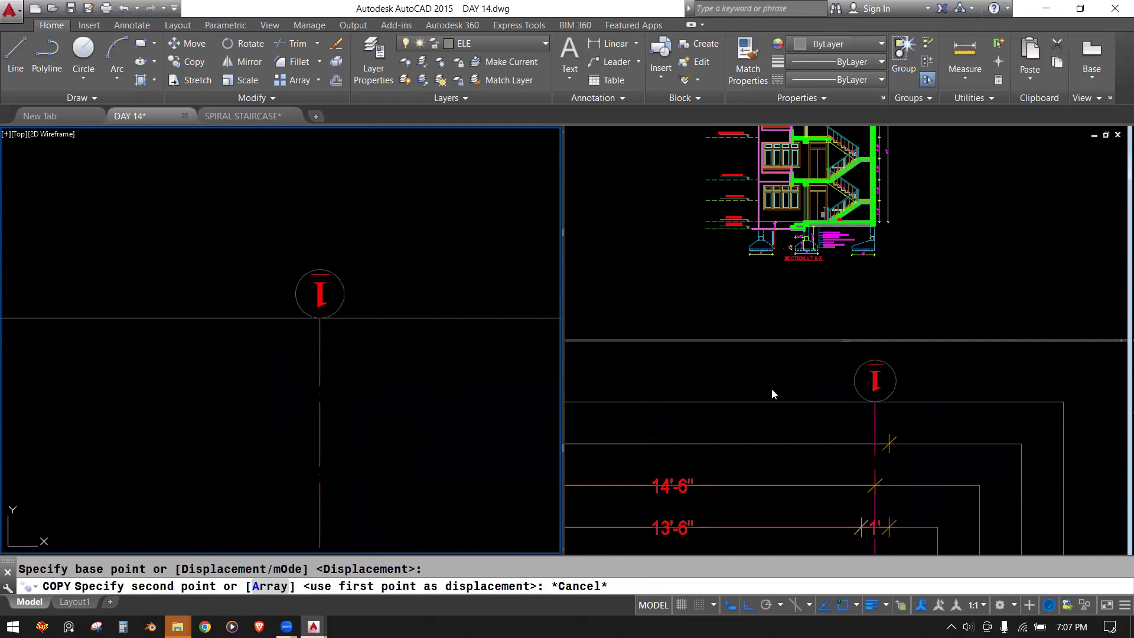
scroll(558, 395, "down", 3)
Step: Copy grid bubble 3 from the plan onto the remaining section grid line
left_click(809, 398)
scroll(809, 399, "down", 2)
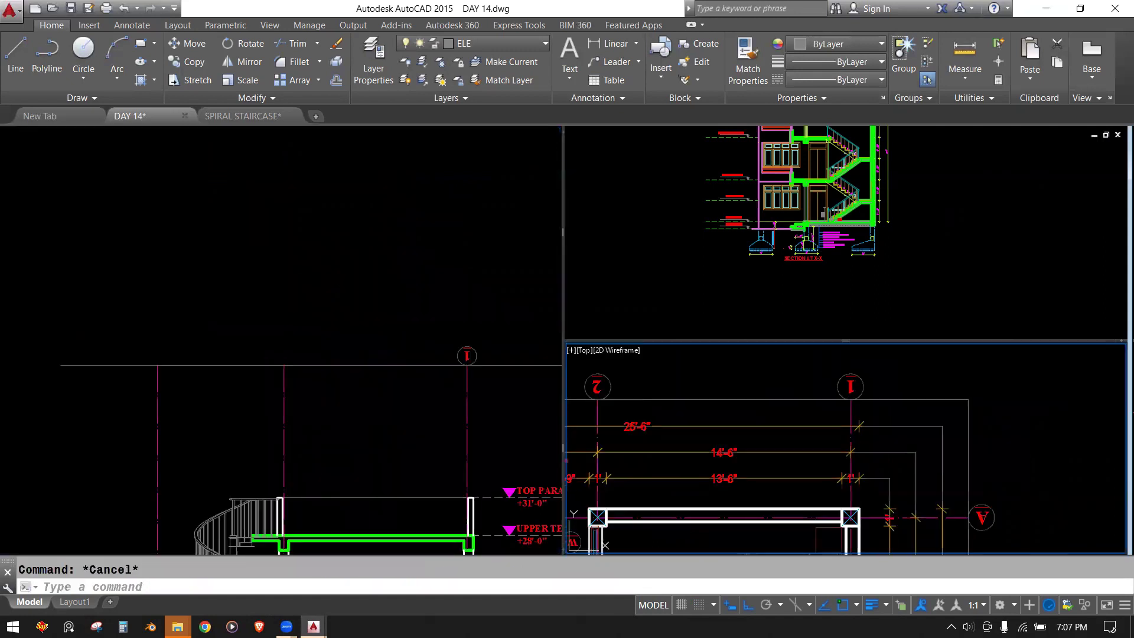
left_click(798, 419)
middle_click_drag(798, 419, 886, 435)
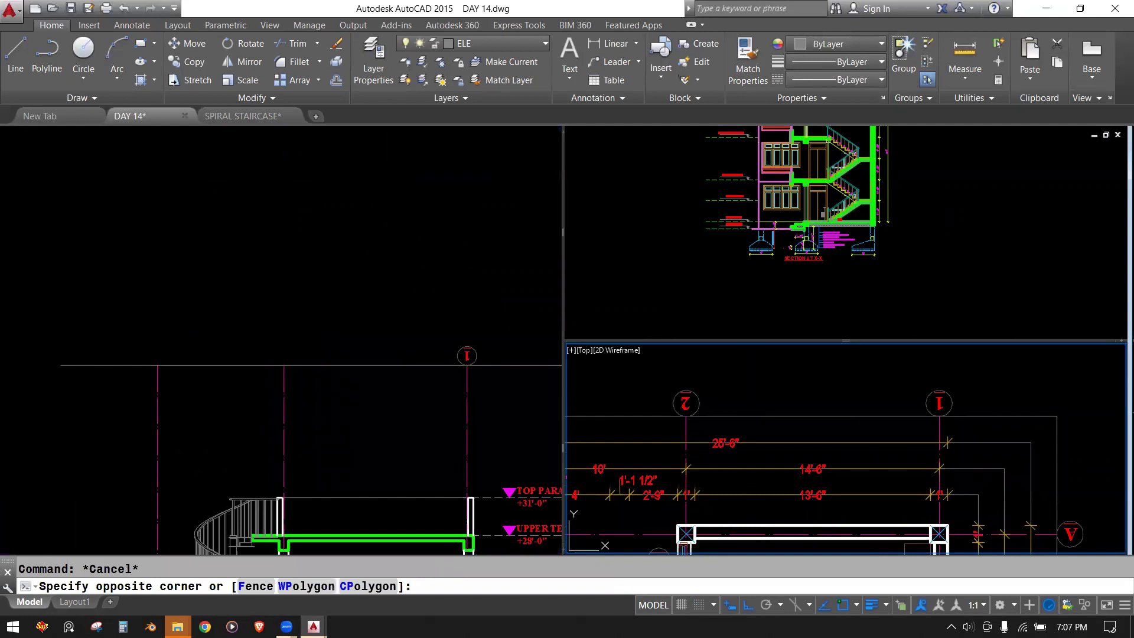
middle_click_drag(751, 416, 1002, 408)
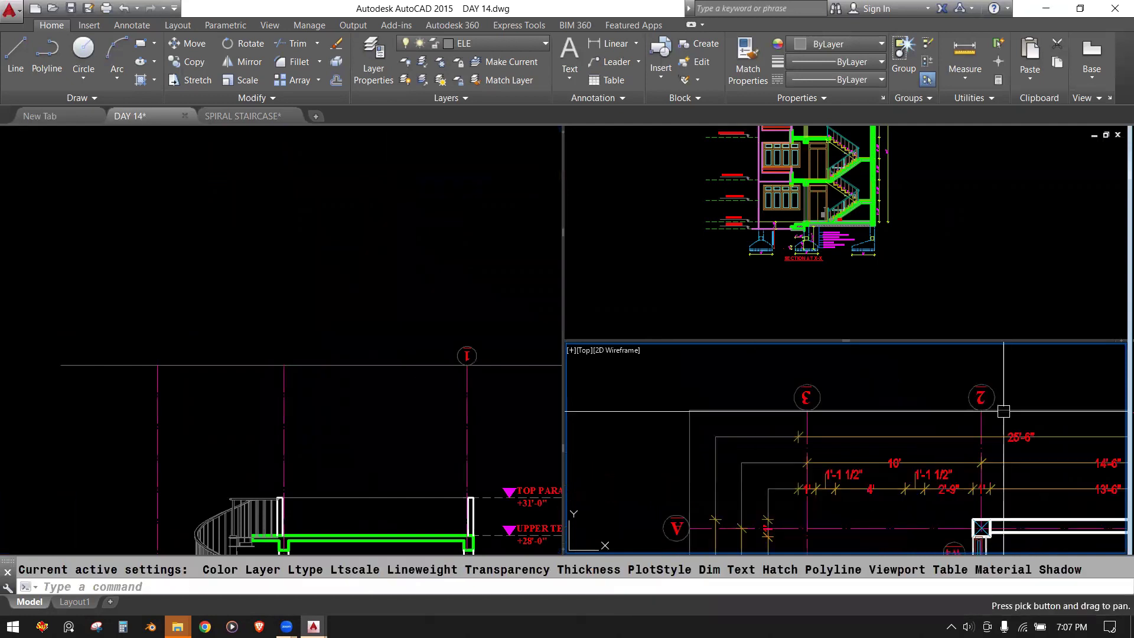
left_click(767, 355)
left_click(1116, 490)
scroll(986, 401, "up", 4)
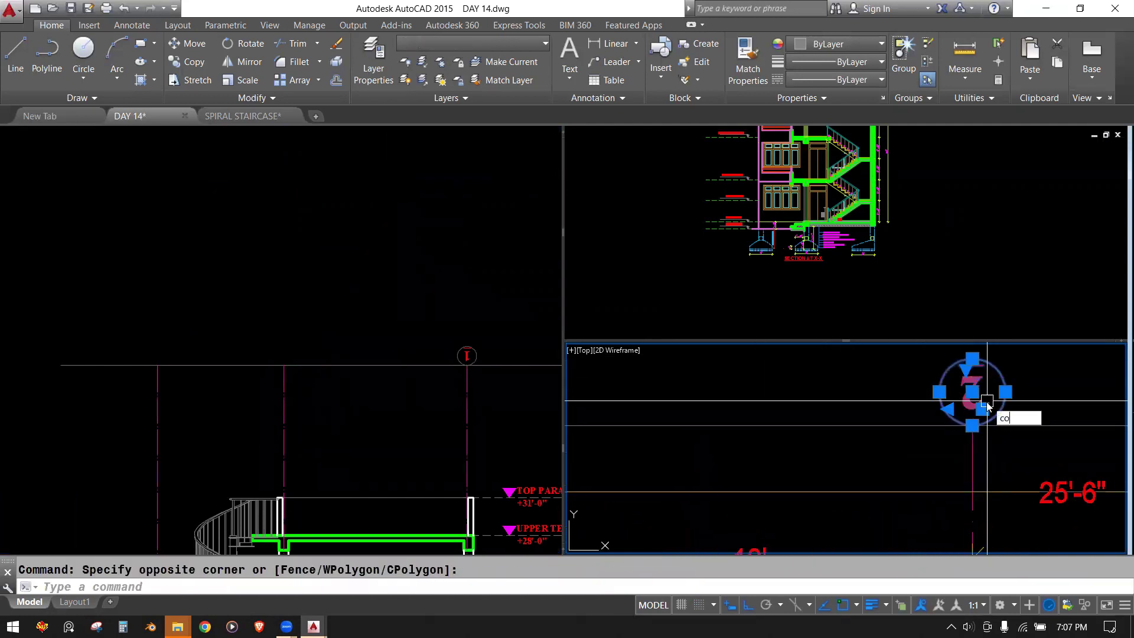
key("Return")
left_click(972, 425)
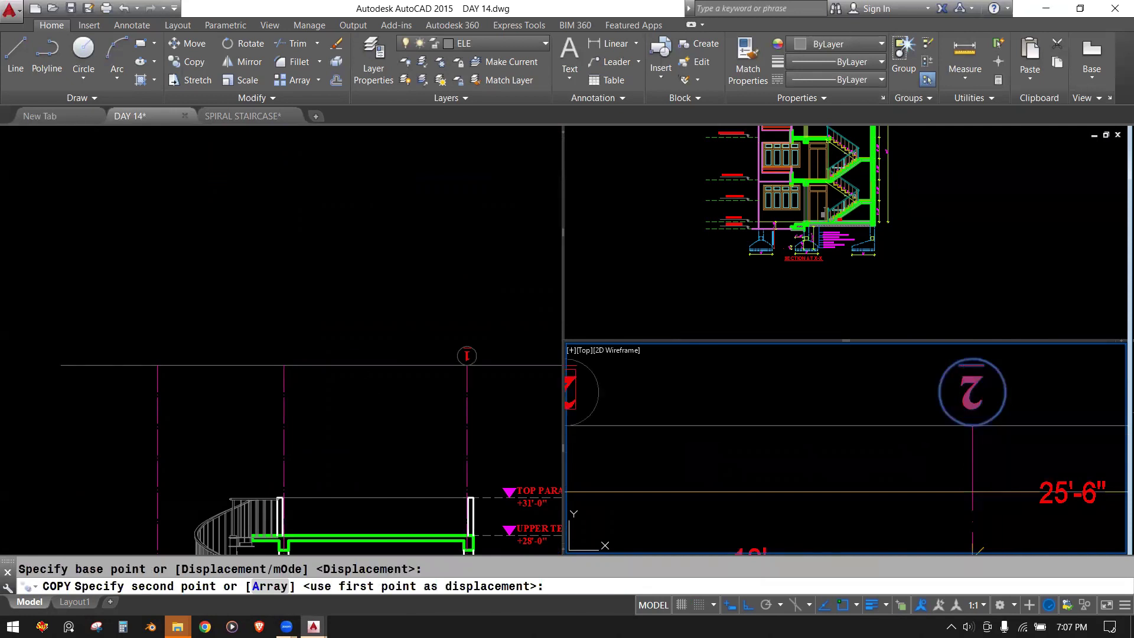
left_click(304, 349)
left_click(284, 365)
key("Escape")
middle_click_drag(284, 360, 207, 361)
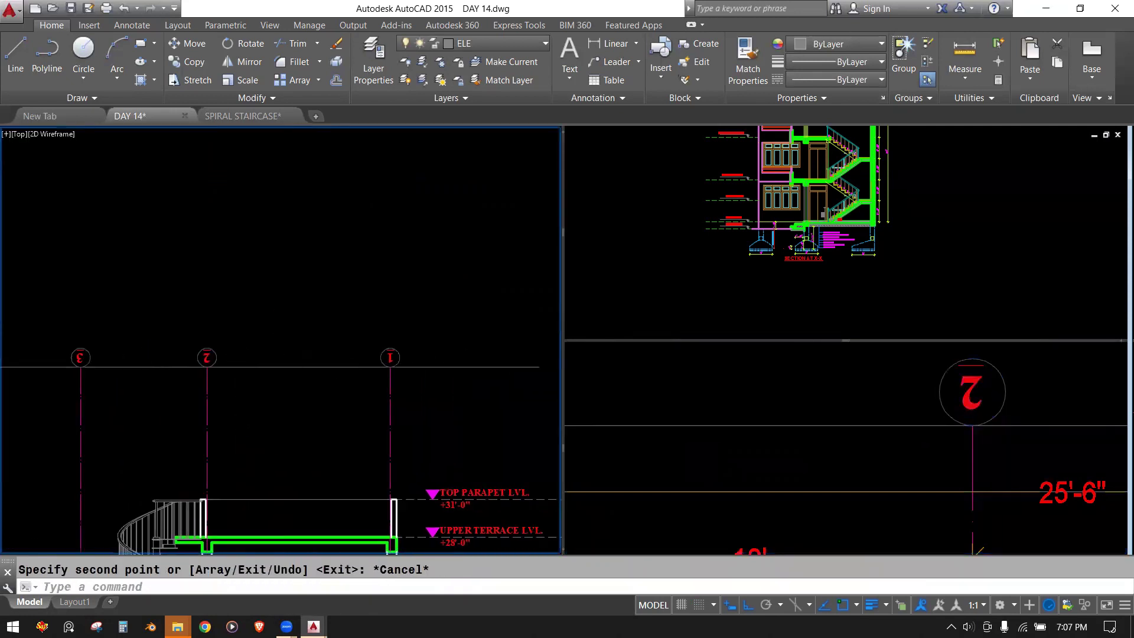
type("t")
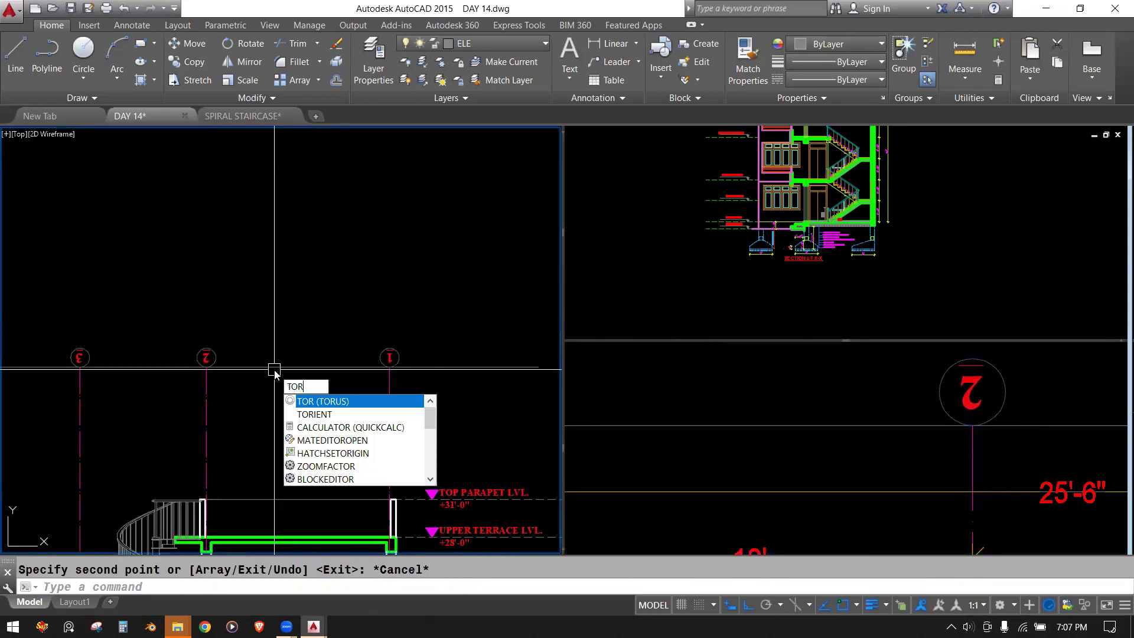
Step: Reorient the numbers in section grid bubbles 3, 2 and 1 upright using Most Readable
left_click(333, 413)
left_click(38, 301)
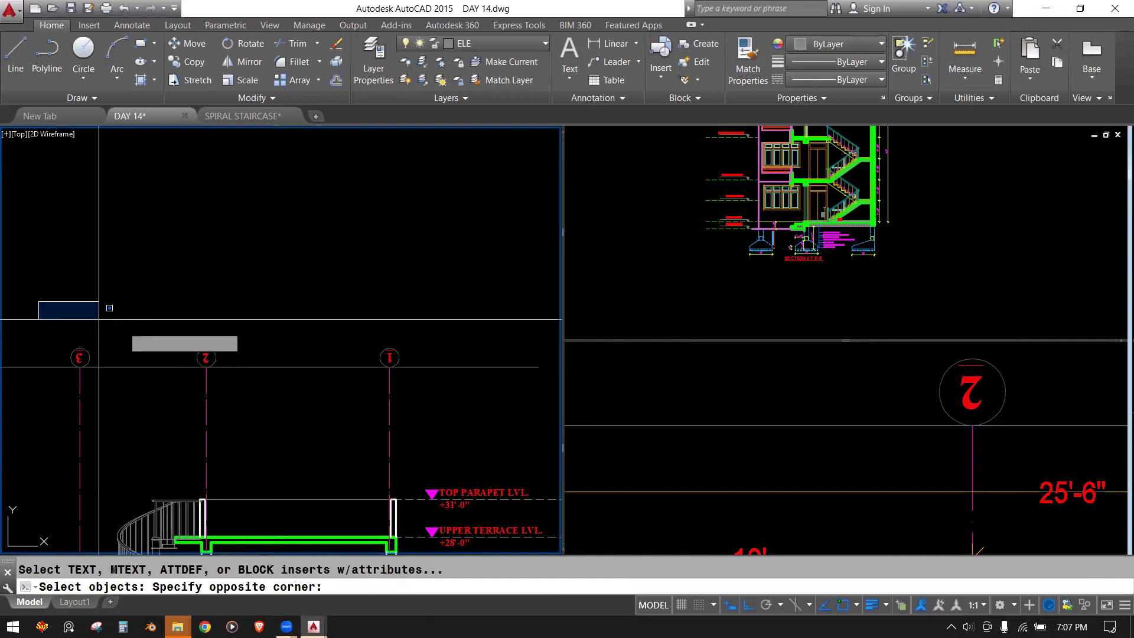
left_click(380, 397)
key("Return")
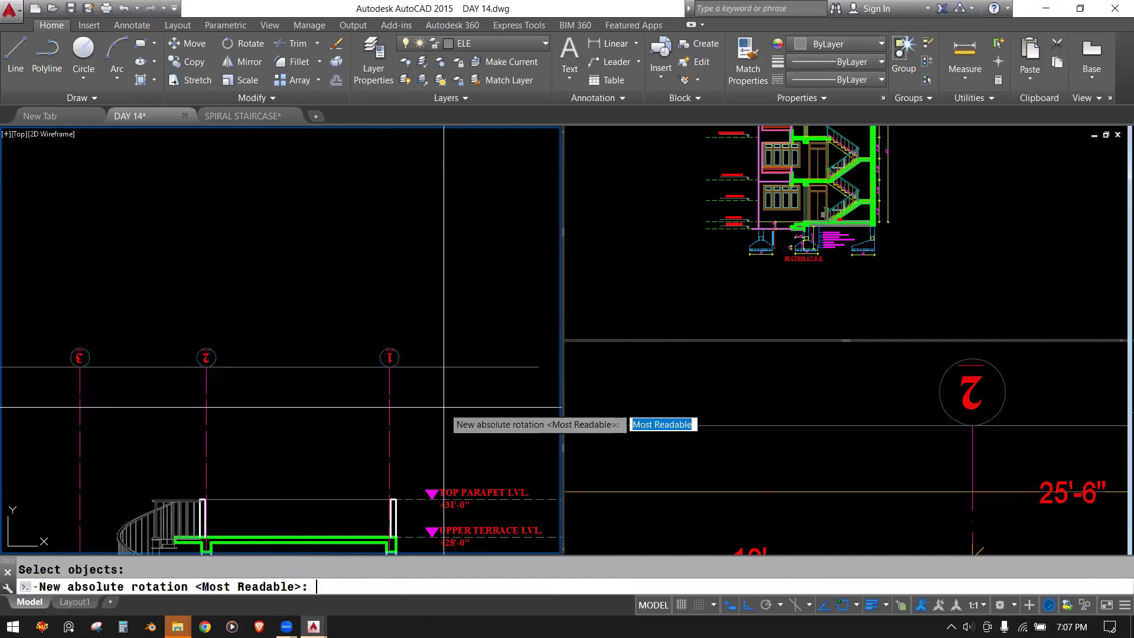
key("Return")
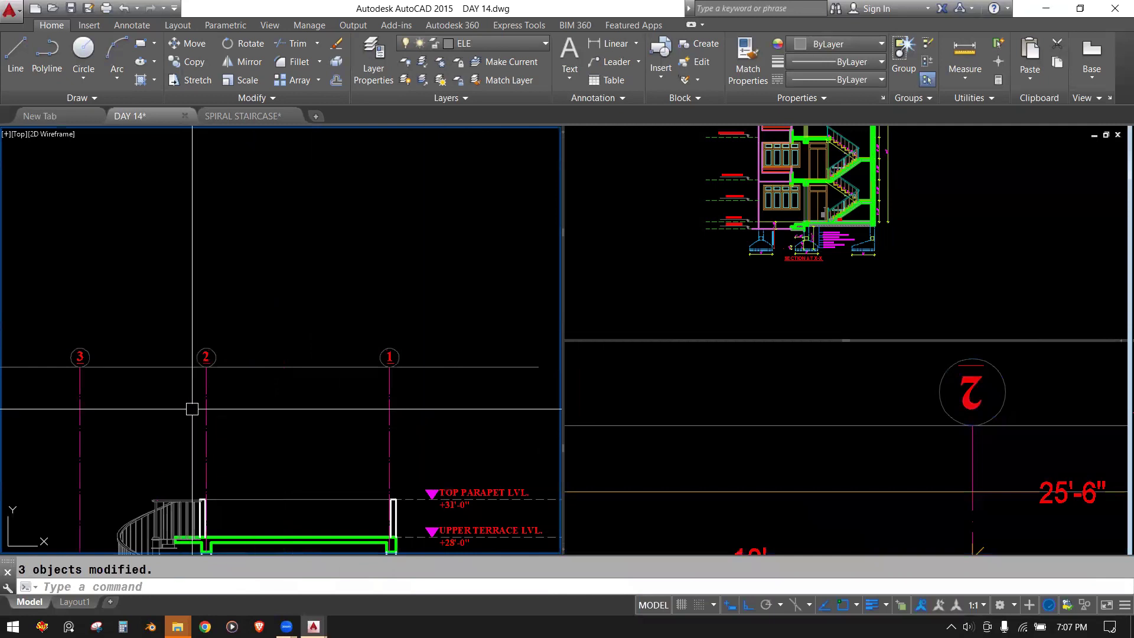
scroll(291, 341, "down", 4)
scroll(261, 407, "up", 2)
Step: Add a 10' linear dimension between grid lines 3 and 2 below the bubbles
key("Return")
scroll(176, 478, "up", 5)
scroll(173, 461, "up", 3)
middle_click_drag(171, 450, 171, 289)
middle_click_drag(171, 481, 170, 407)
left_click(169, 423)
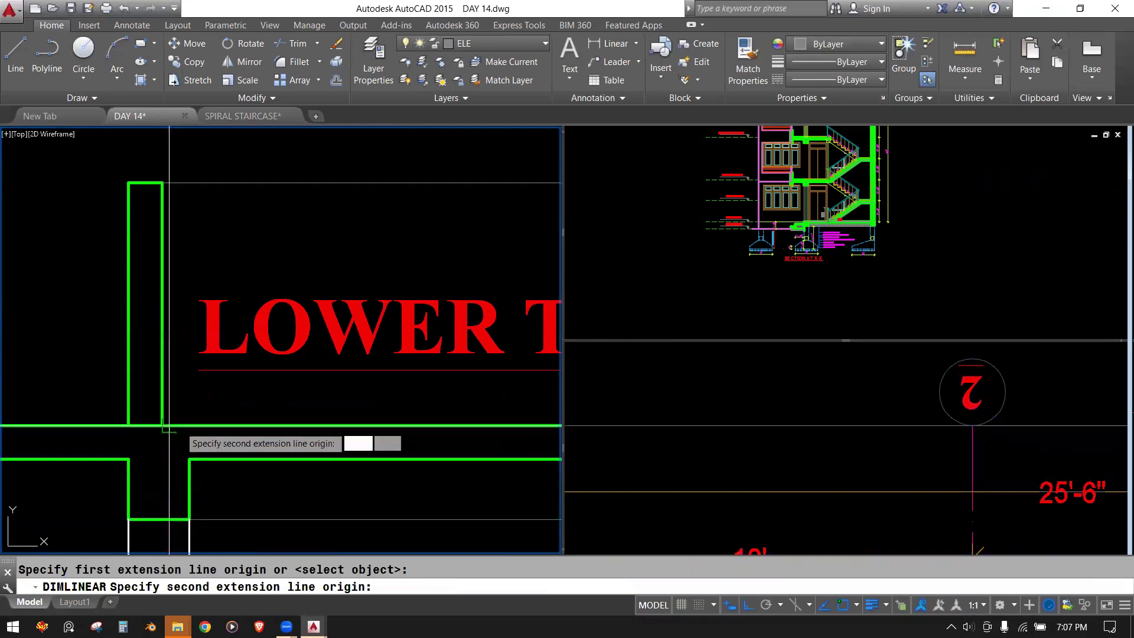
scroll(171, 425, "down", 3)
scroll(325, 449, "up", 2)
scroll(363, 433, "up", 2)
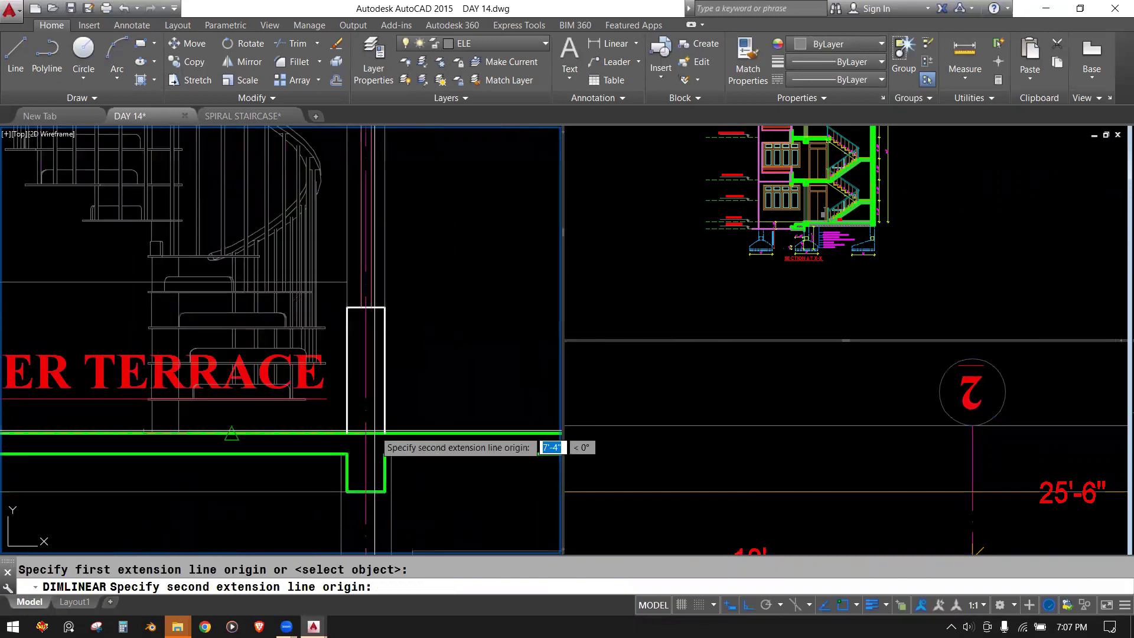
left_click(363, 433)
scroll(363, 433, "down", 5)
scroll(379, 393, "up", 1)
mouse_move(346, 357)
middle_mouse_down()
mouse_move(399, 445)
mouse_move(352, 539)
middle_mouse_up()
scroll(374, 312, "down", 2)
left_click(384, 286)
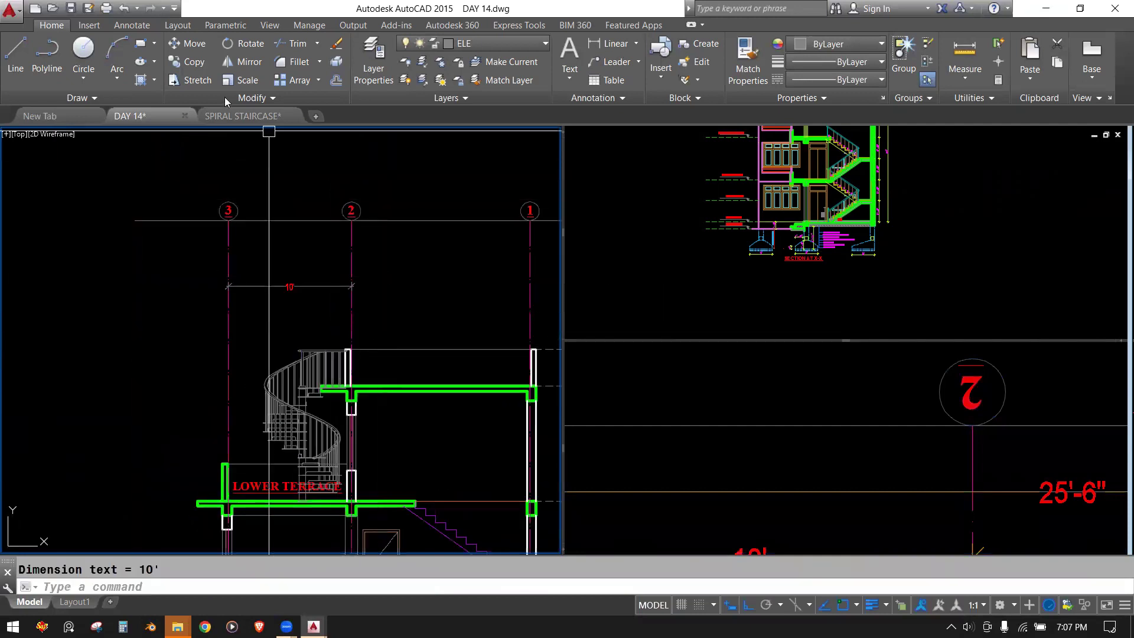
Step: Continue the dimension chain with 14'-6" to grid line 1
left_click(132, 24)
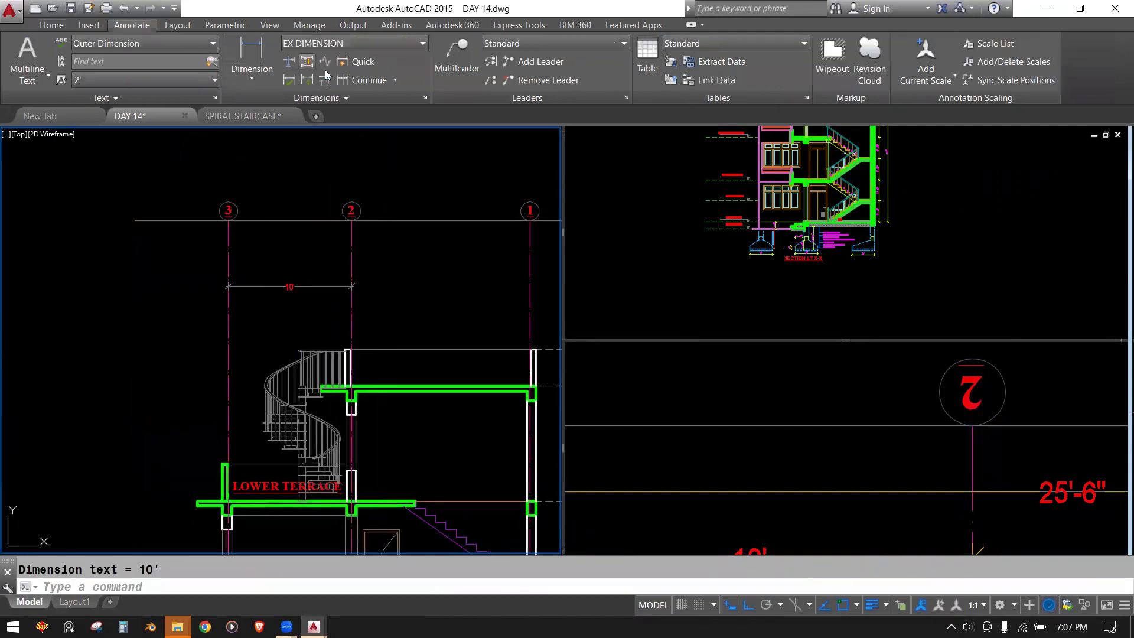
left_click(363, 80)
middle_click_drag(532, 531, 236, 437)
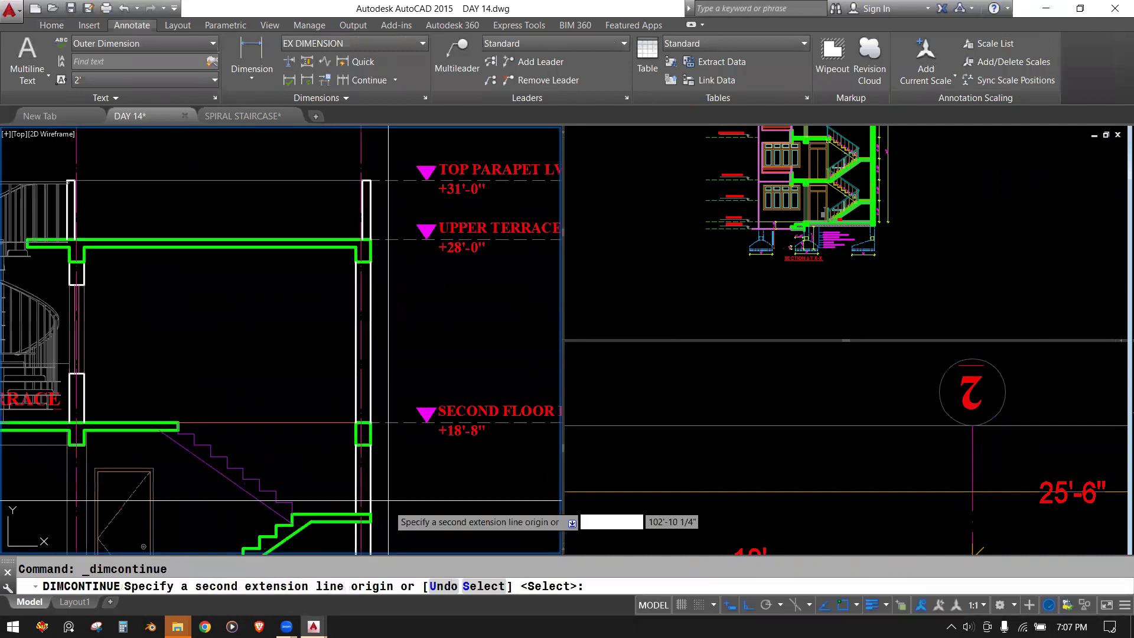
scroll(362, 395, "up", 2)
scroll(360, 389, "up", 2)
left_click(360, 388)
scroll(360, 388, "down", 3)
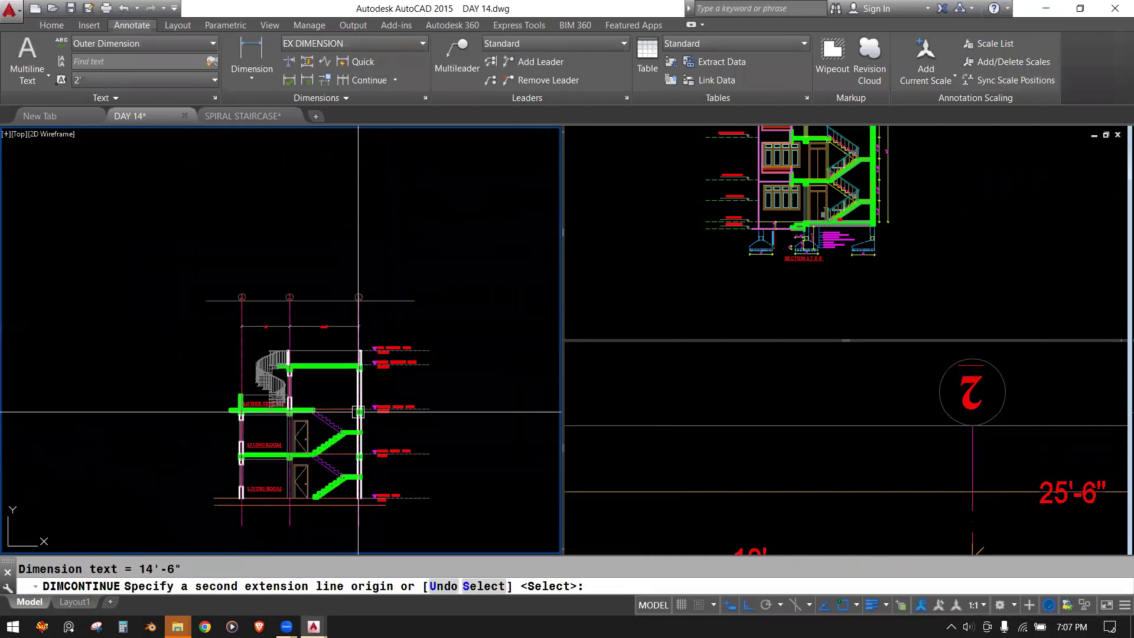
key("Escape")
scroll(355, 384, "down", 1)
scroll(354, 379, "up", 1)
left_click(344, 375)
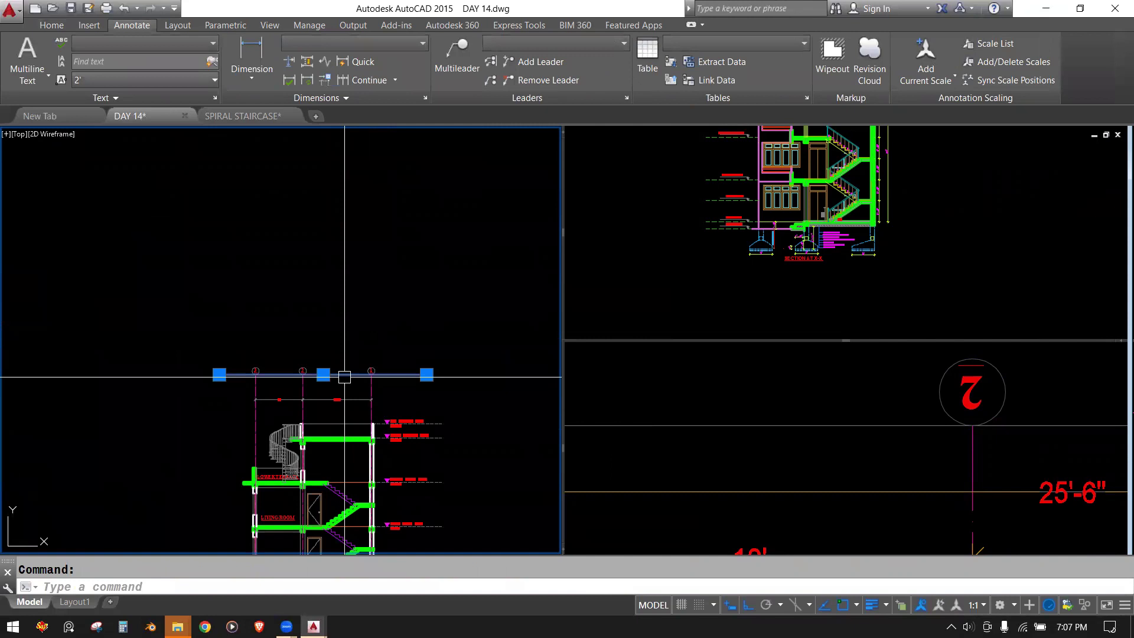
Step: Delete the duplicate dimension from the section
key("Delete")
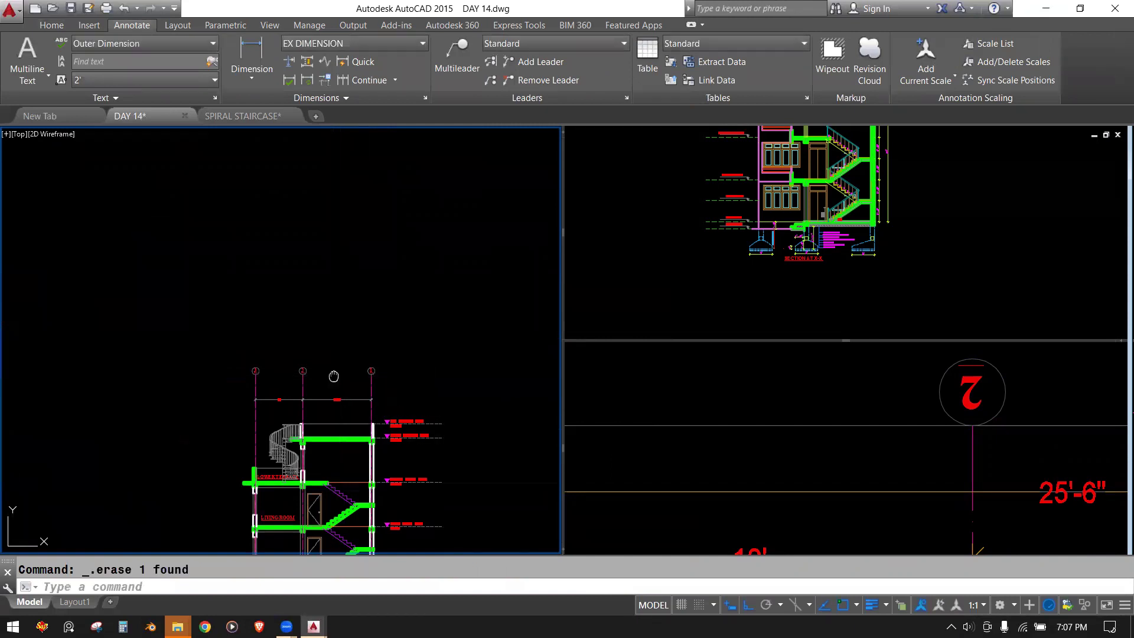
scroll(330, 374, "down", 1)
scroll(329, 375, "up", 2)
scroll(335, 393, "up", 1)
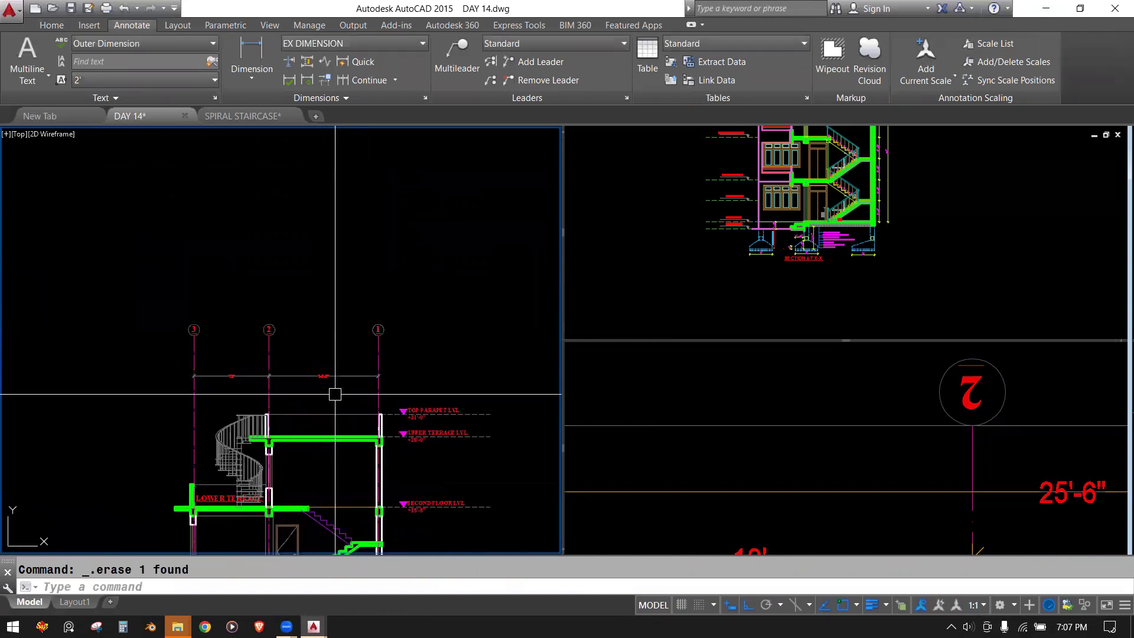
Step: Stretch the grid bubbles, grid line tops and dimensions down toward the parapet
left_click(438, 387)
left_click(70, 246)
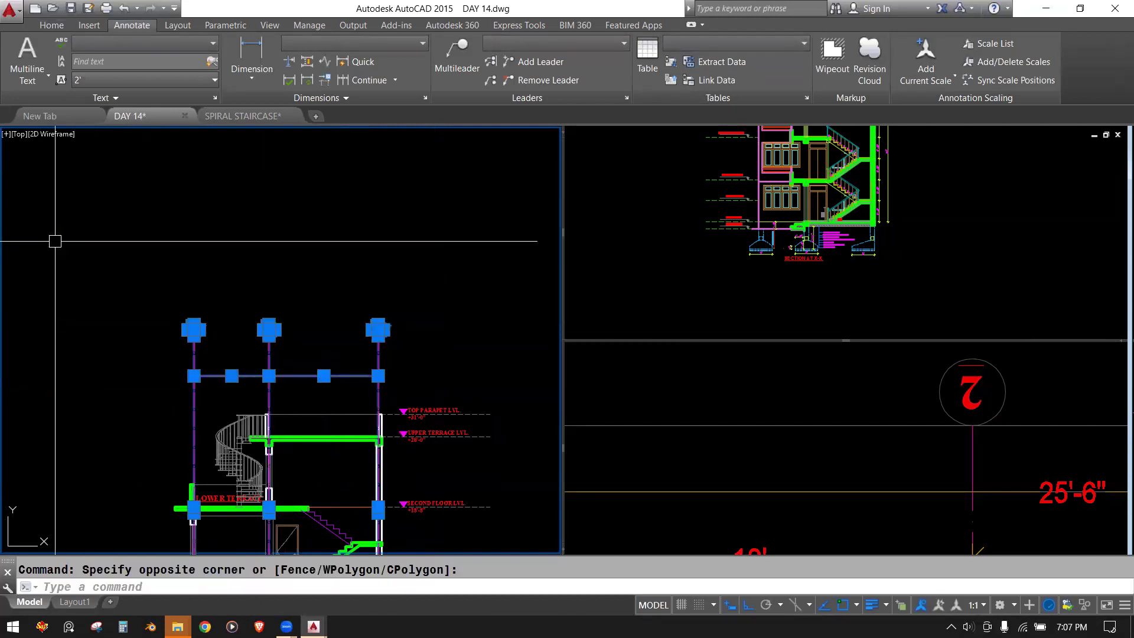
scroll(89, 248, "down", 3)
type("s")
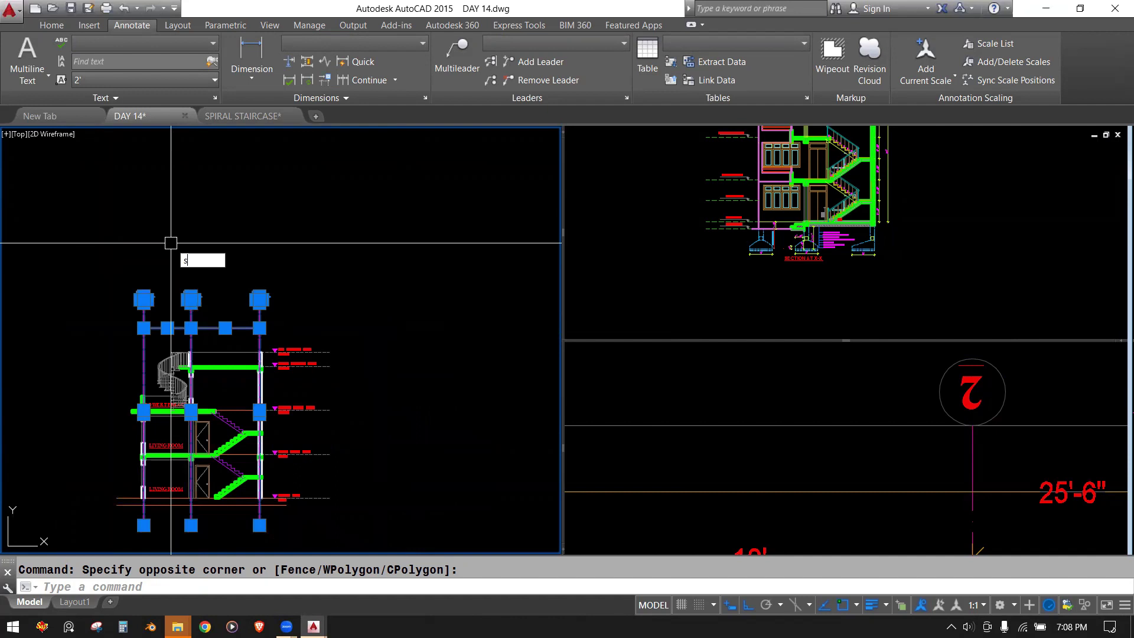
key("Return")
scroll(171, 249, "up", 3)
scroll(142, 262, "up", 2)
scroll(263, 179, "down", 2)
left_click(263, 179)
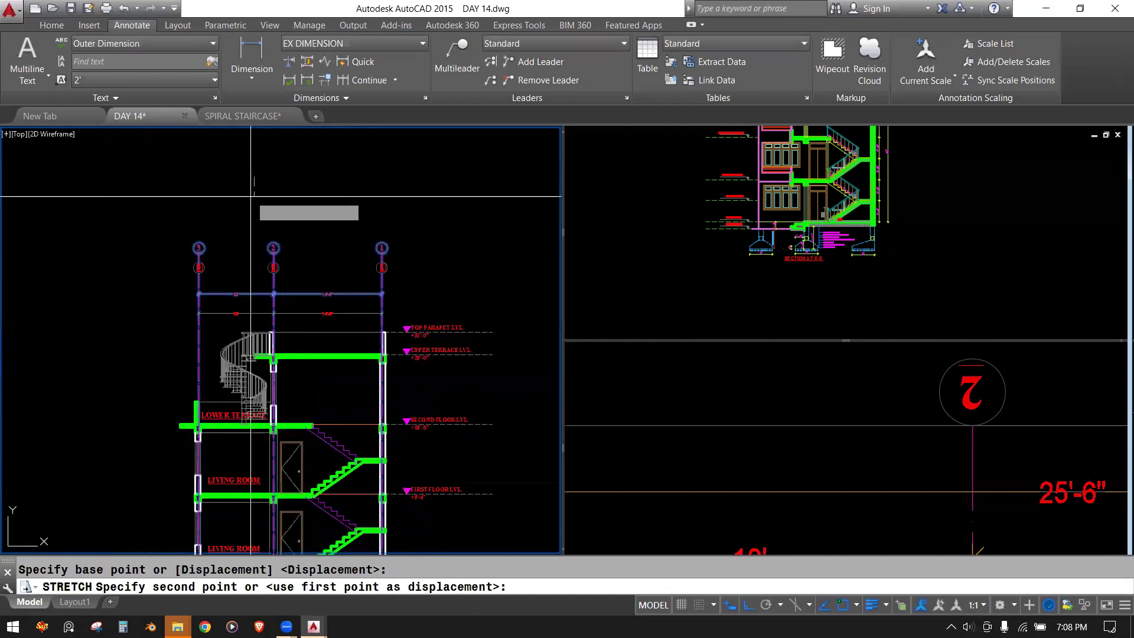
left_click(264, 206)
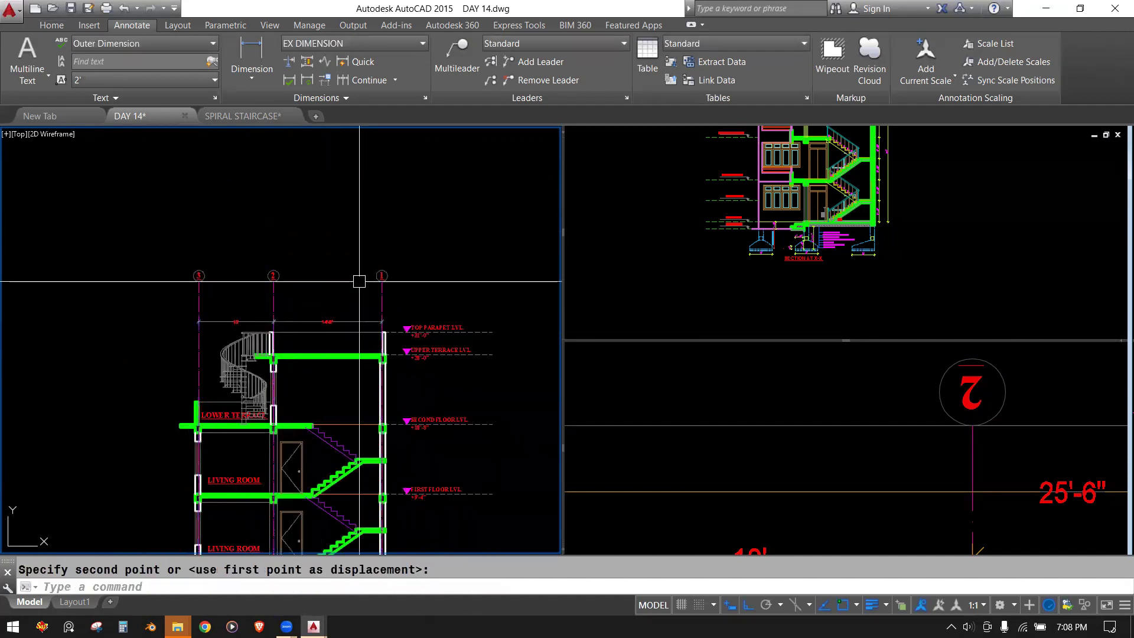
Step: Stretch the three grid bubbles further down into their final position
left_click(410, 279)
left_click(178, 283)
scroll(278, 260, "up", 2)
scroll(279, 259, "up", 2)
scroll(280, 258, "down", 3)
key("Escape")
left_click(144, 208)
left_click(402, 307)
scroll(209, 222, "up", 2)
type("s")
key("Return")
left_click(224, 209)
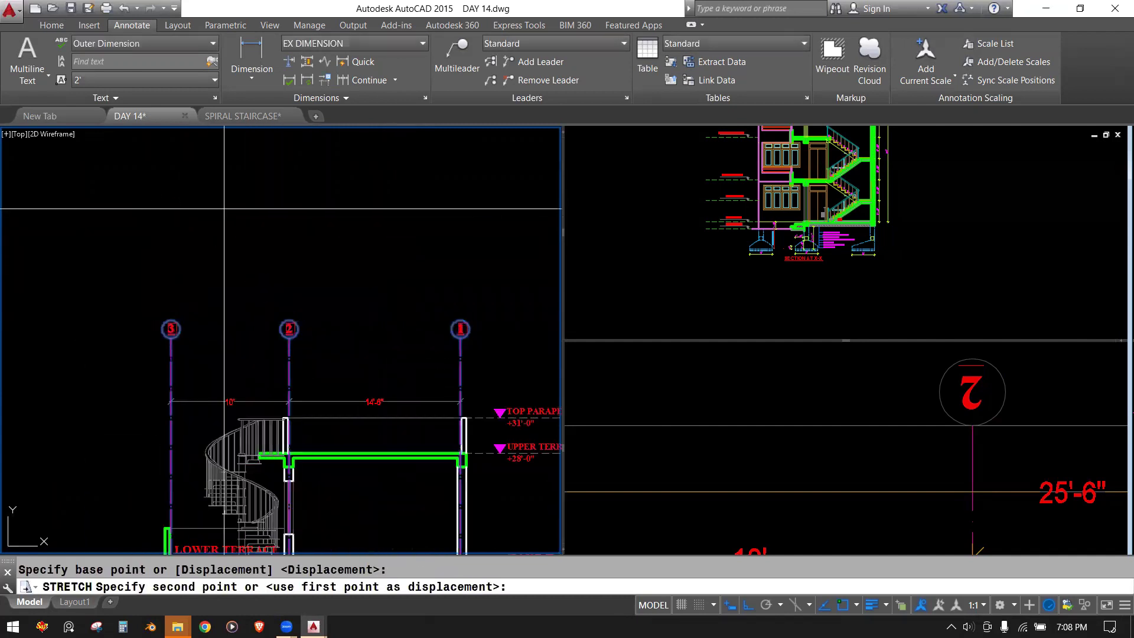
left_click(227, 239)
key("Escape")
Step: Pan over the section to review it from the top parapet down to plinth
scroll(228, 239, "down", 2)
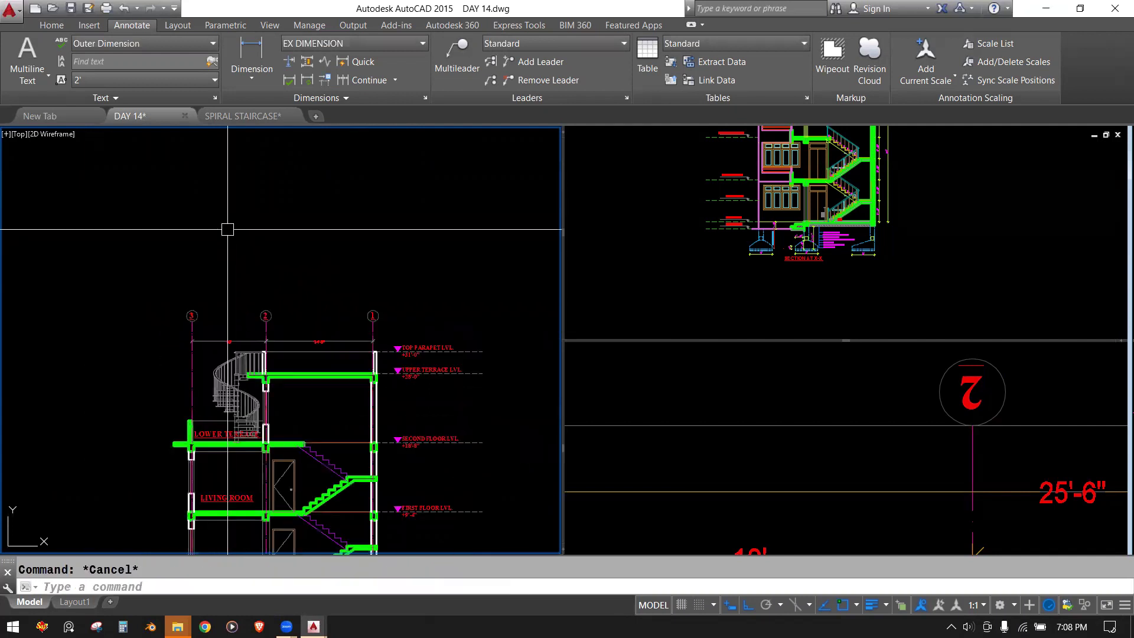
middle_click_drag(358, 331, 330, 225)
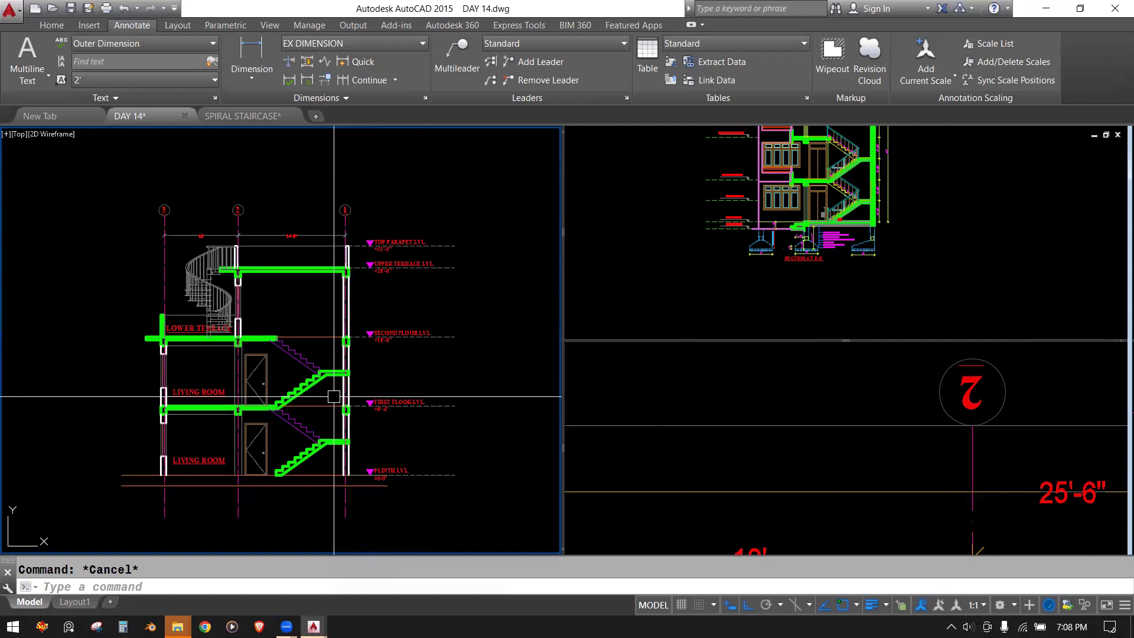
scroll(159, 219, "up", 4)
middle_click_drag(160, 219, 17, 288)
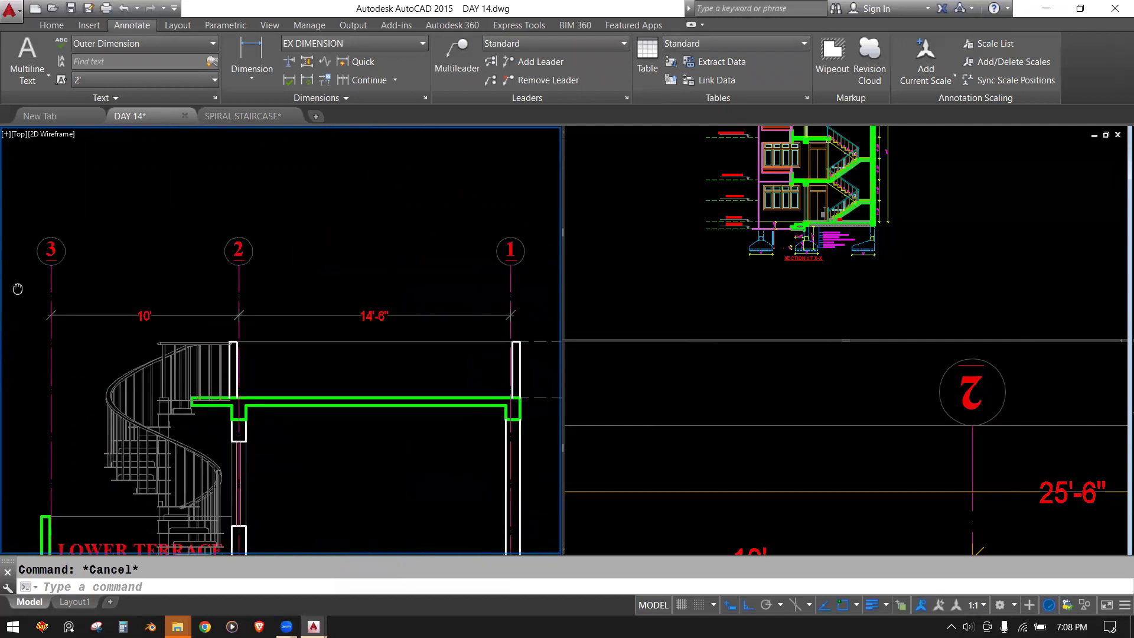
scroll(249, 337, "down", 4)
middle_click_drag(394, 366, 396, 311)
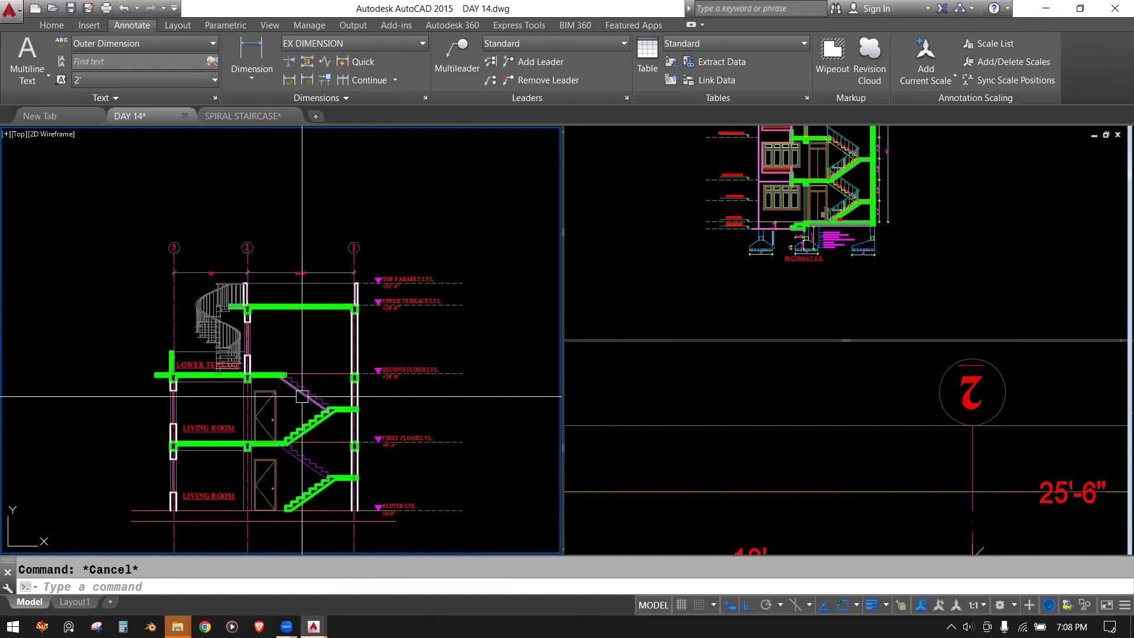
Step: Start a line from the column corner, then cancel it
scroll(262, 296, "up", 4)
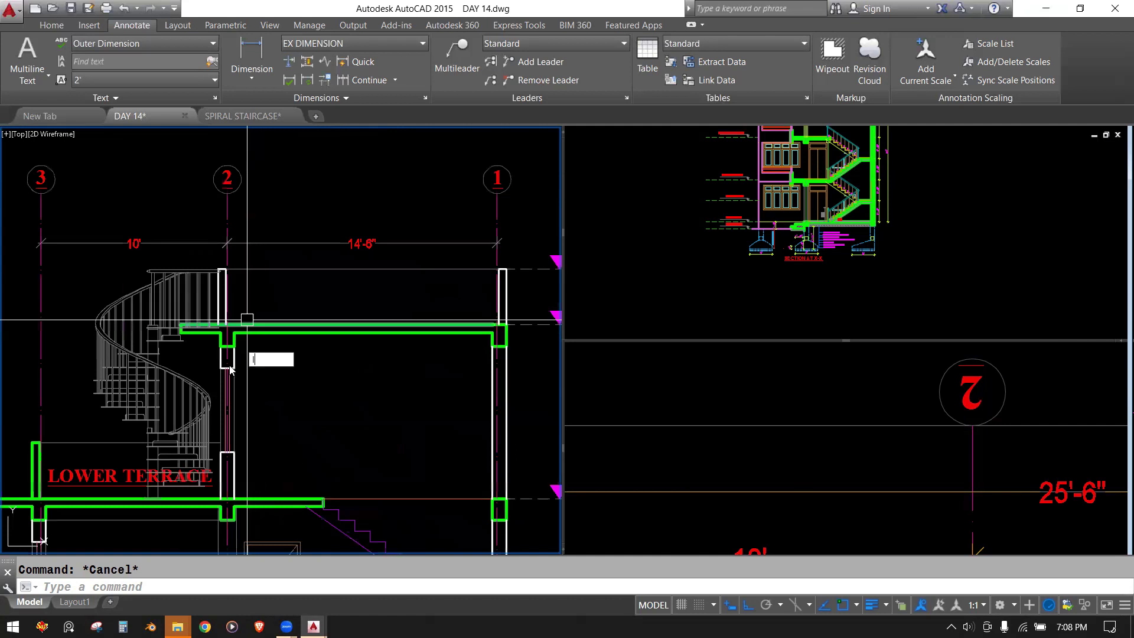
type("l")
key("Return")
scroll(231, 359, "up", 3)
left_click(238, 322)
middle_click_drag(486, 356, 245, 349)
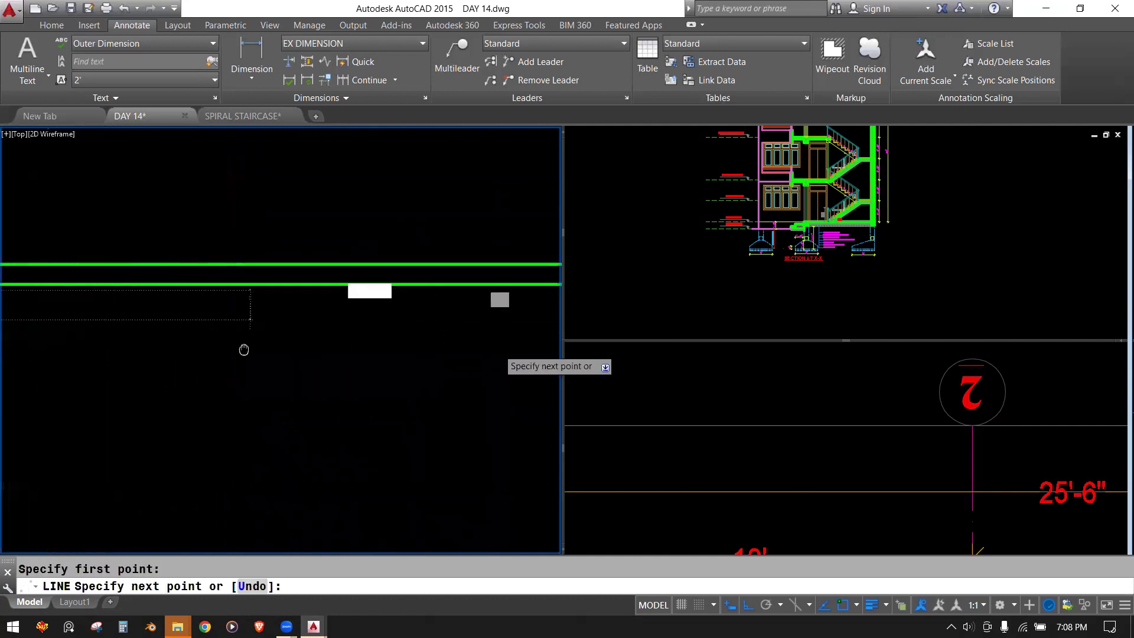
scroll(245, 349, "down", 2)
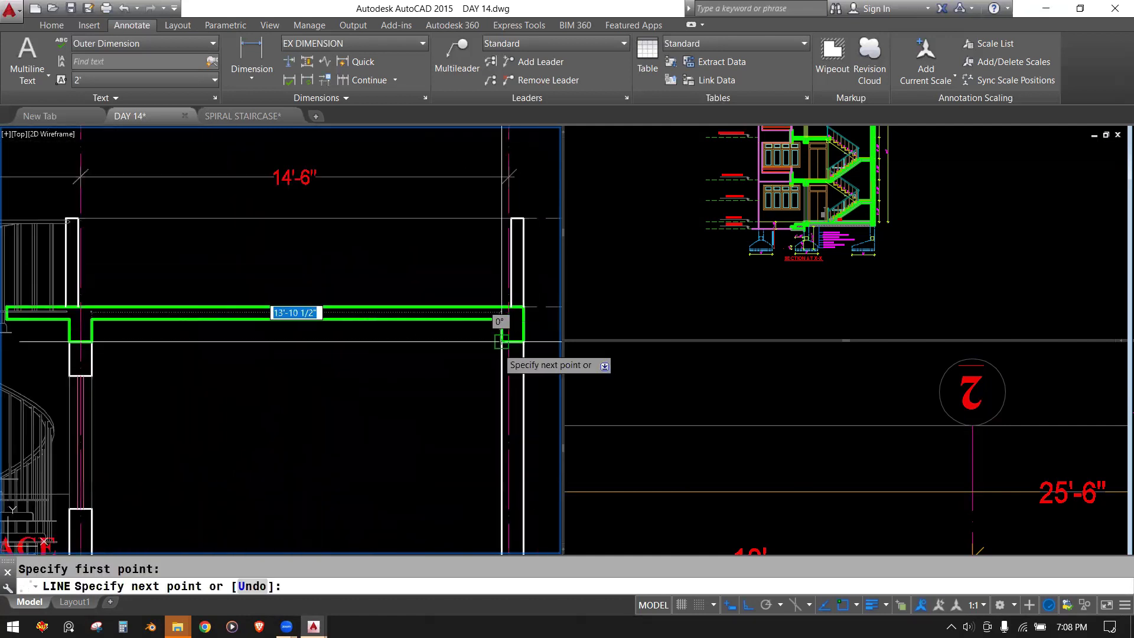
key("Escape")
Step: Zoom and pan the upper-right viewport to centre the floor-finishing detail
scroll(376, 298, "down", 3)
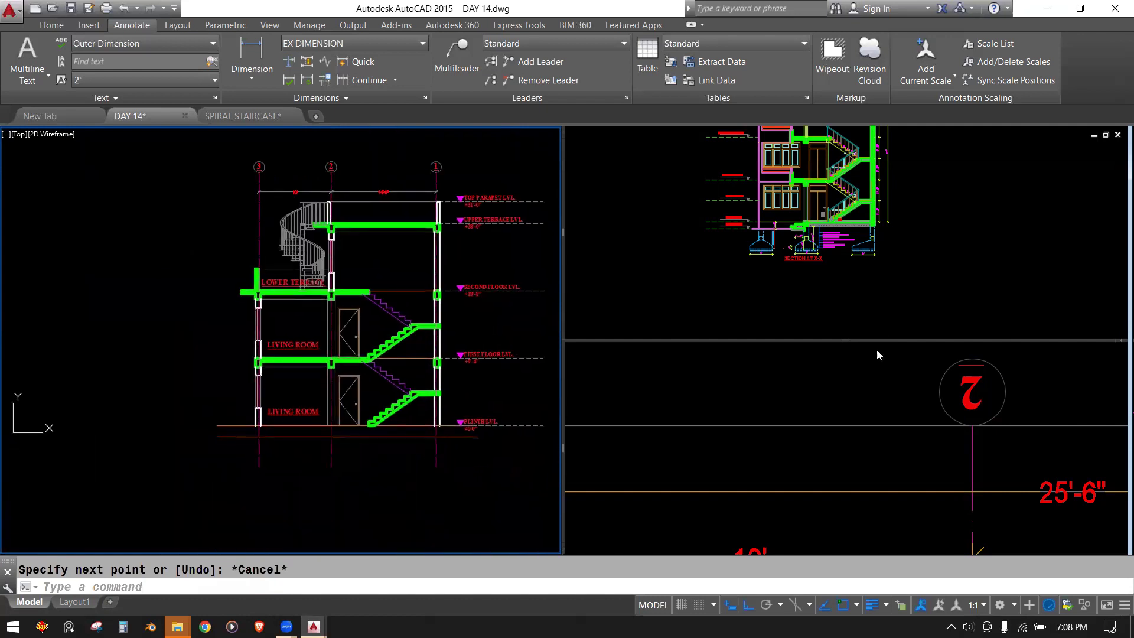
scroll(815, 264, "up", 1)
scroll(816, 264, "up", 4)
middle_click_drag(815, 264, 729, 319)
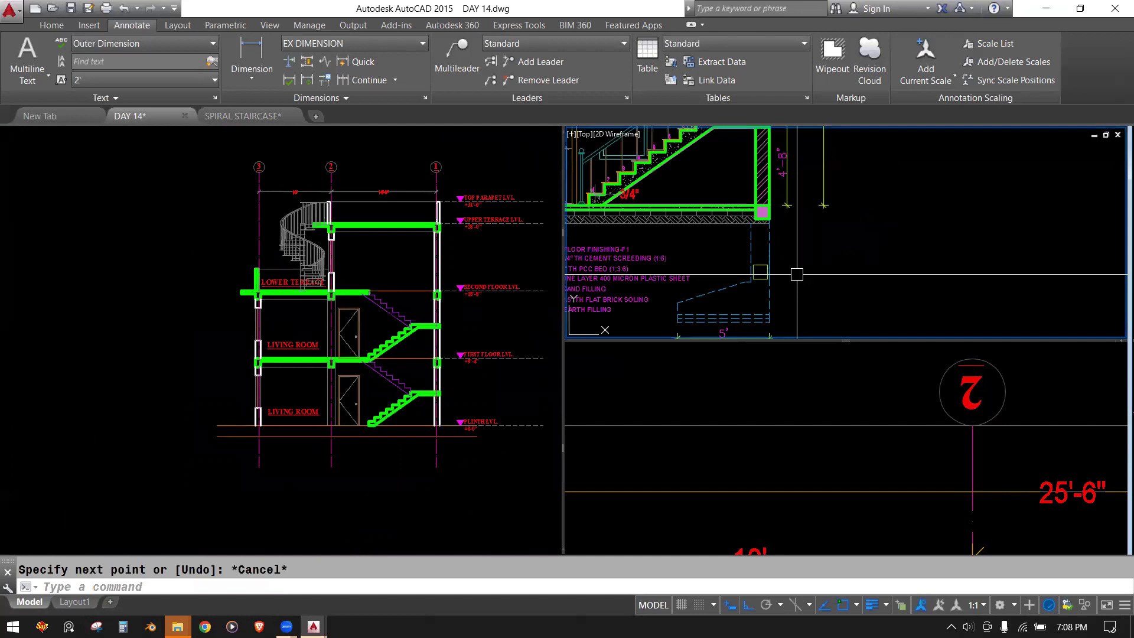
Step: Start a line at plinth level in the main section view, then cancel it
key("Escape")
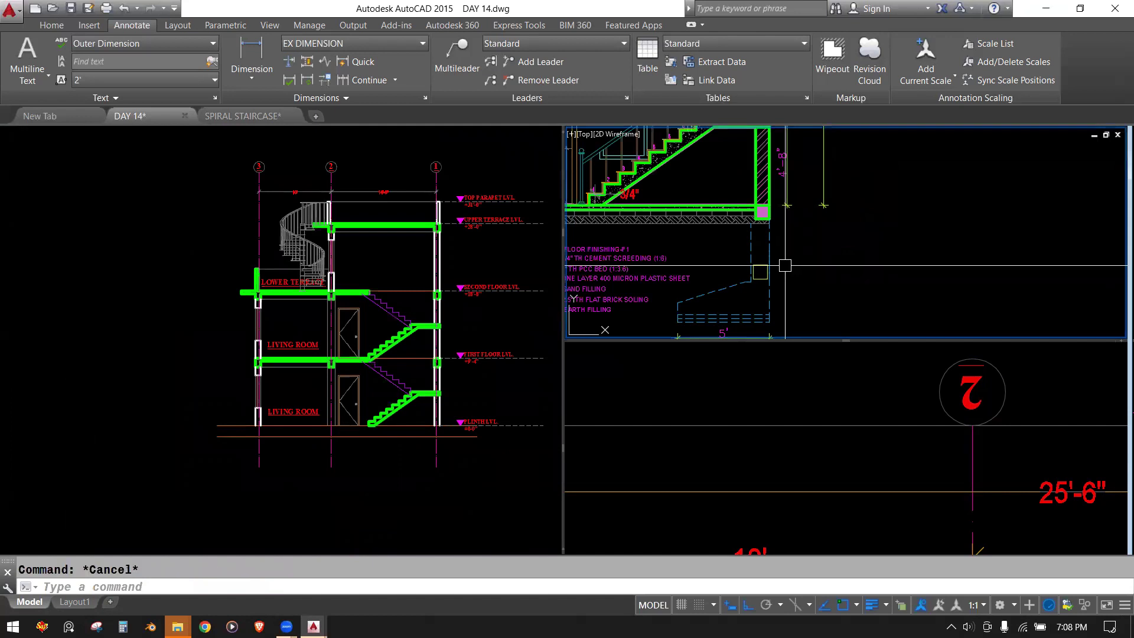
left_click(498, 475)
scroll(490, 455, "up", 2)
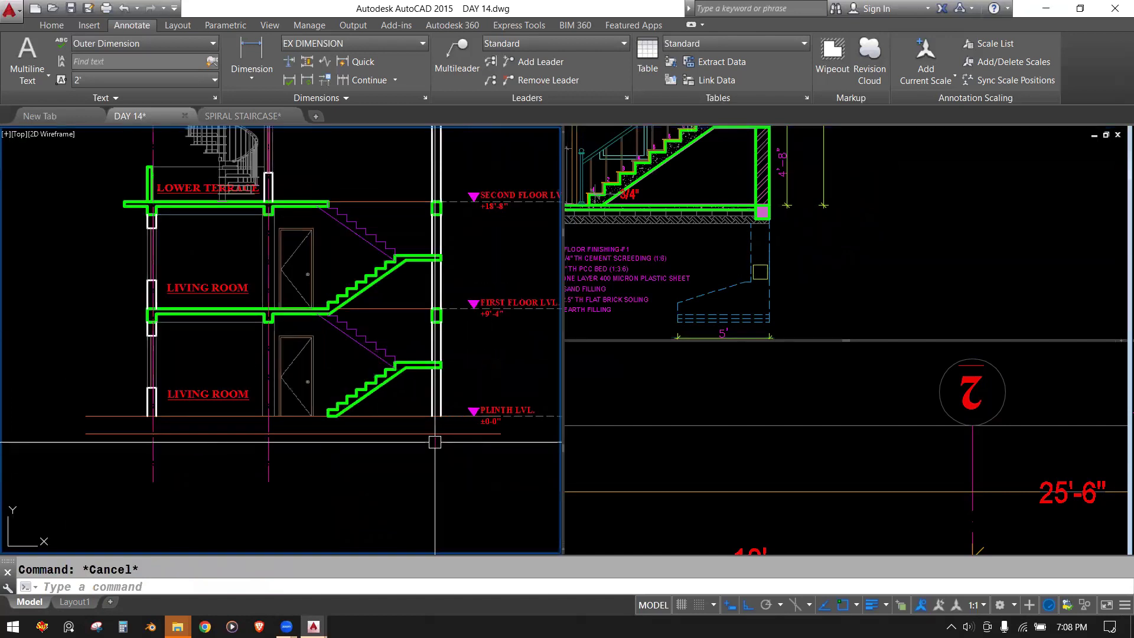
scroll(489, 455, "up", 4)
type("l")
key("Return")
scroll(446, 413, "down", 2)
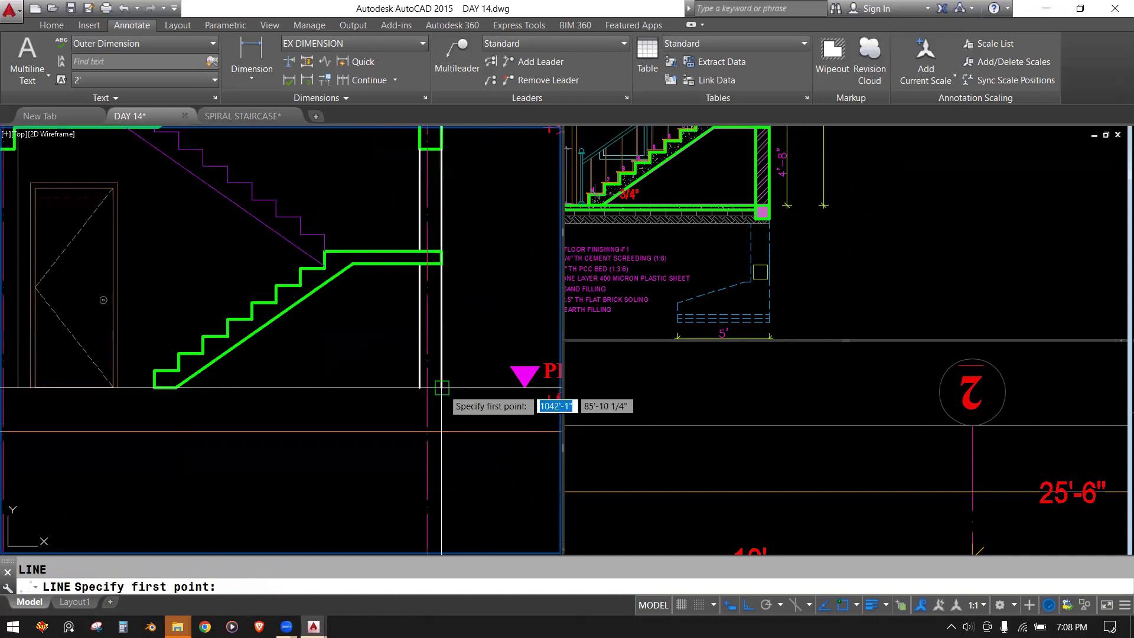
left_click(443, 408)
key("Escape")
Step: Draw a base line from the bottom of the lower living room wall
middle_click_drag(259, 434, 418, 434)
scroll(140, 398, "up", 1)
scroll(140, 397, "up", 3)
type("l")
key("Return")
left_click(140, 398)
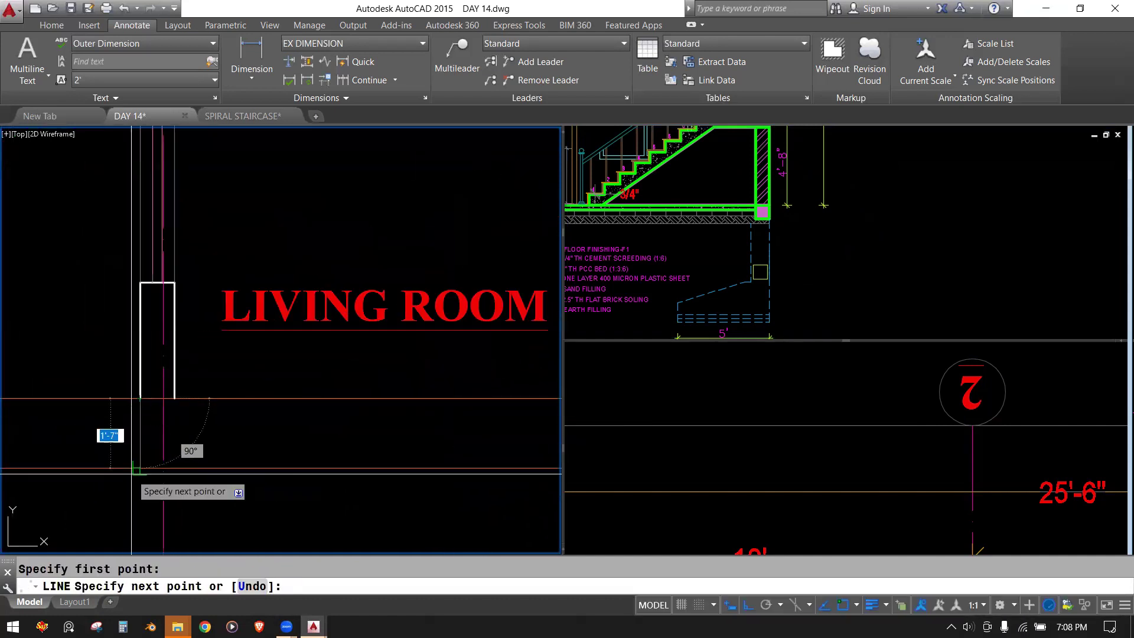
key("Escape")
Step: Fillet the base line to the wall lines at both living-room corners, radius 0
type("f")
key("Return")
left_click(141, 445)
left_click(222, 466)
key("Return")
left_click(140, 425)
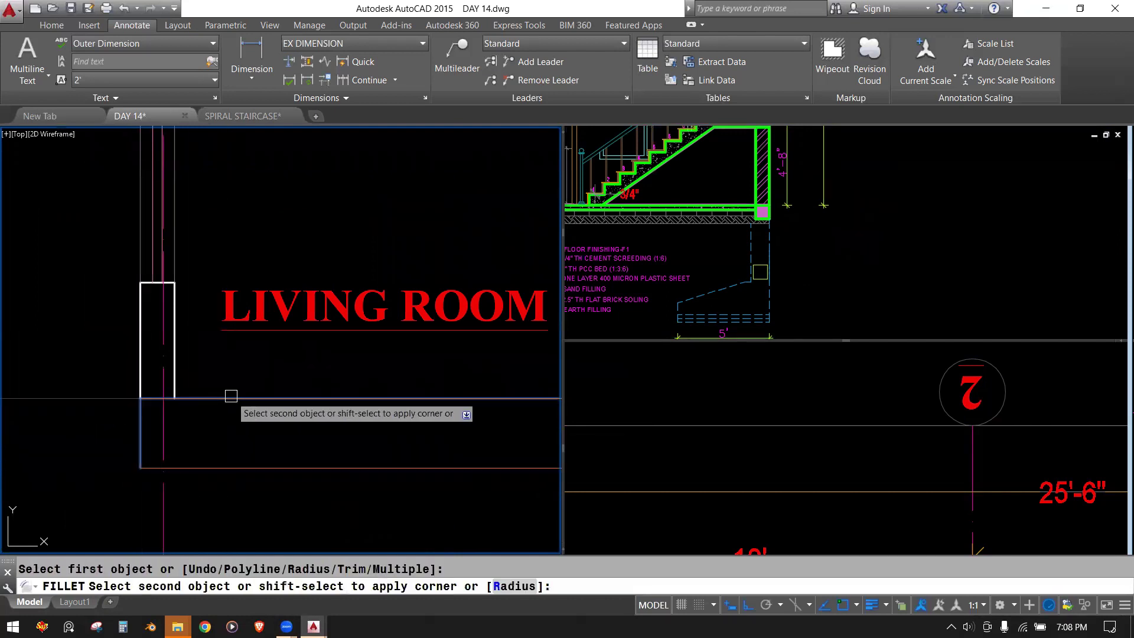
left_click(230, 398)
Step: Fillet the bottom horizontal line to the new base line under plinth at the stair section
scroll(233, 398, "down", 3)
middle_click_drag(490, 397, 236, 398)
scroll(302, 398, "up", 3)
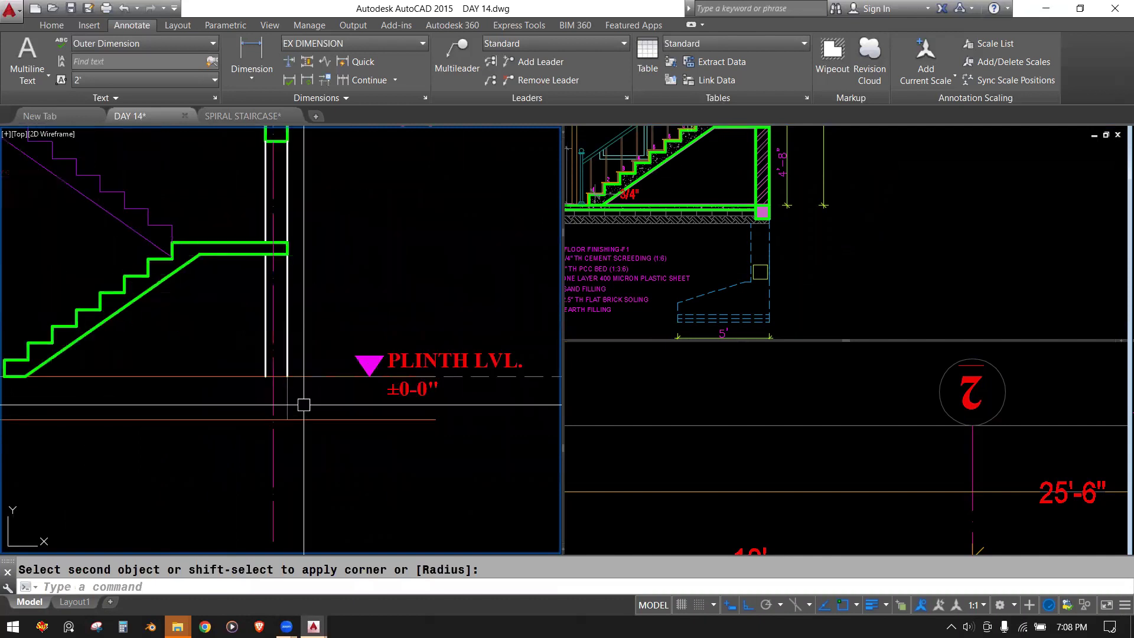
scroll(311, 399, "up", 2)
key("Return")
key("Return")
left_click(195, 361)
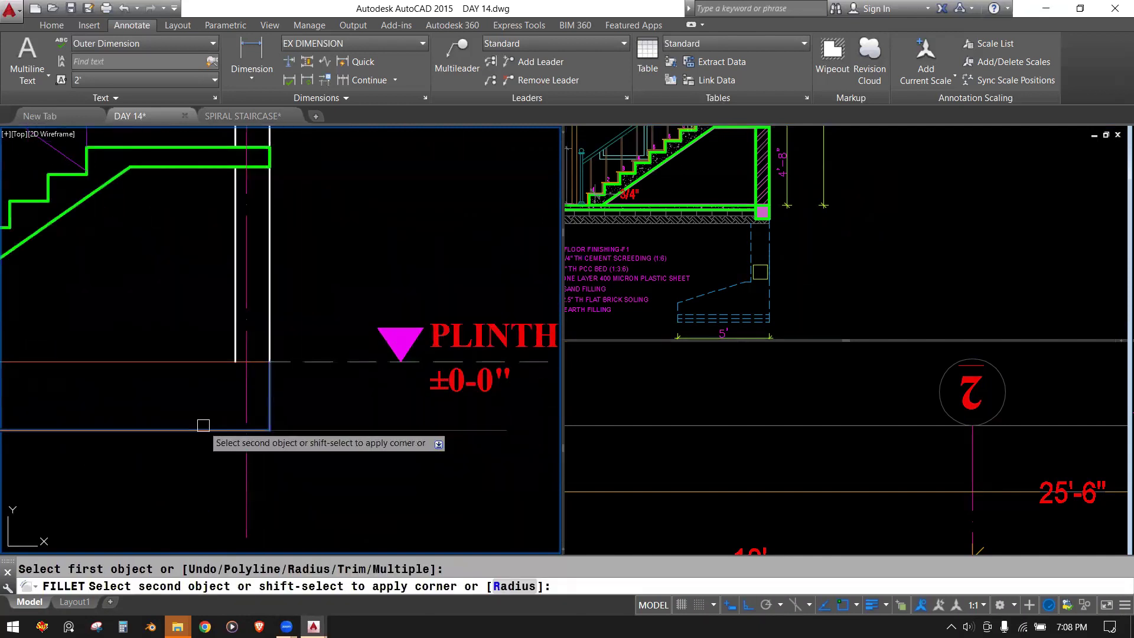
scroll(266, 400, "down", 3)
left_click(293, 405)
left_click(293, 406)
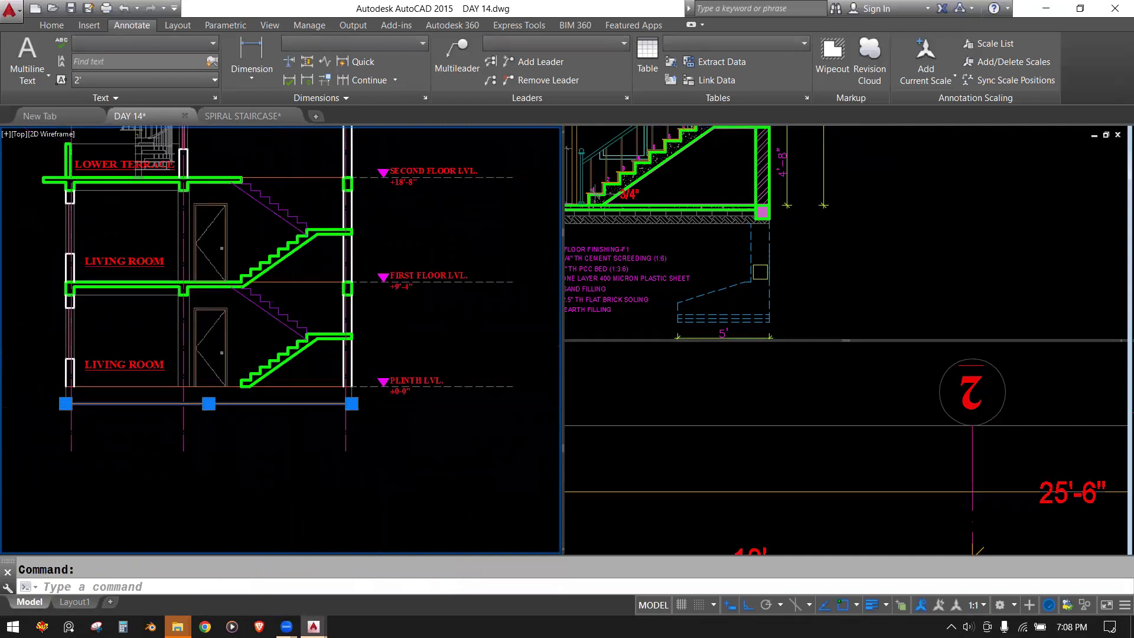
Step: Start MATCHPROP and pan to the lower living room wall, then cancel
scroll(294, 406, "up", 3)
type("ma")
key("Return")
scroll(452, 393, "up", 2)
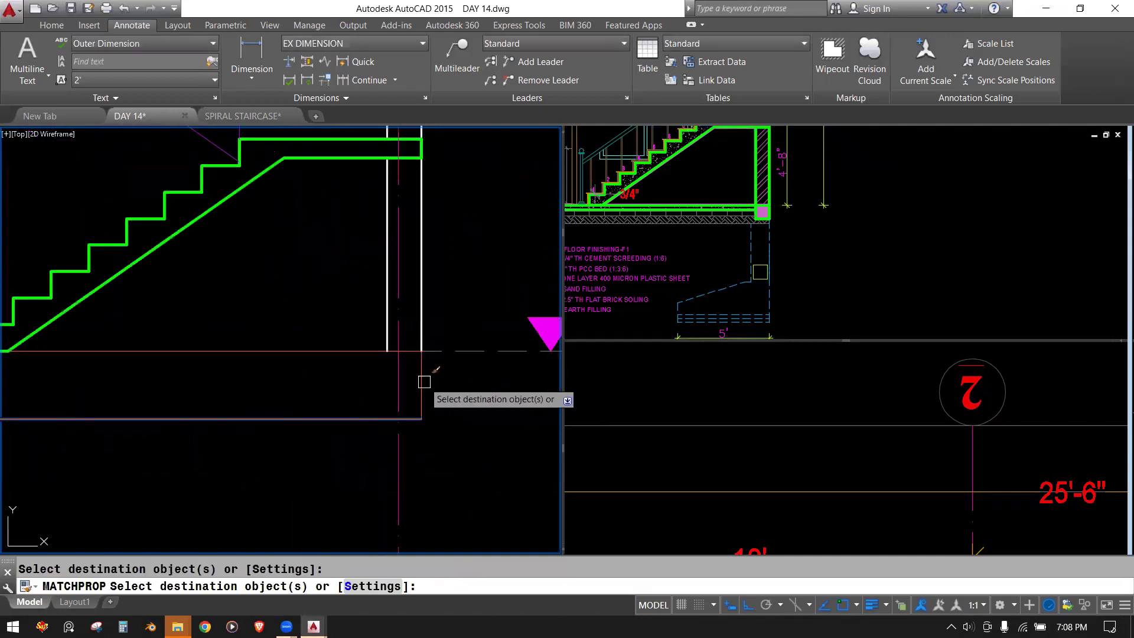
scroll(443, 407, "down", 3)
middle_click_drag(127, 451, 374, 451)
scroll(232, 414, "up", 3)
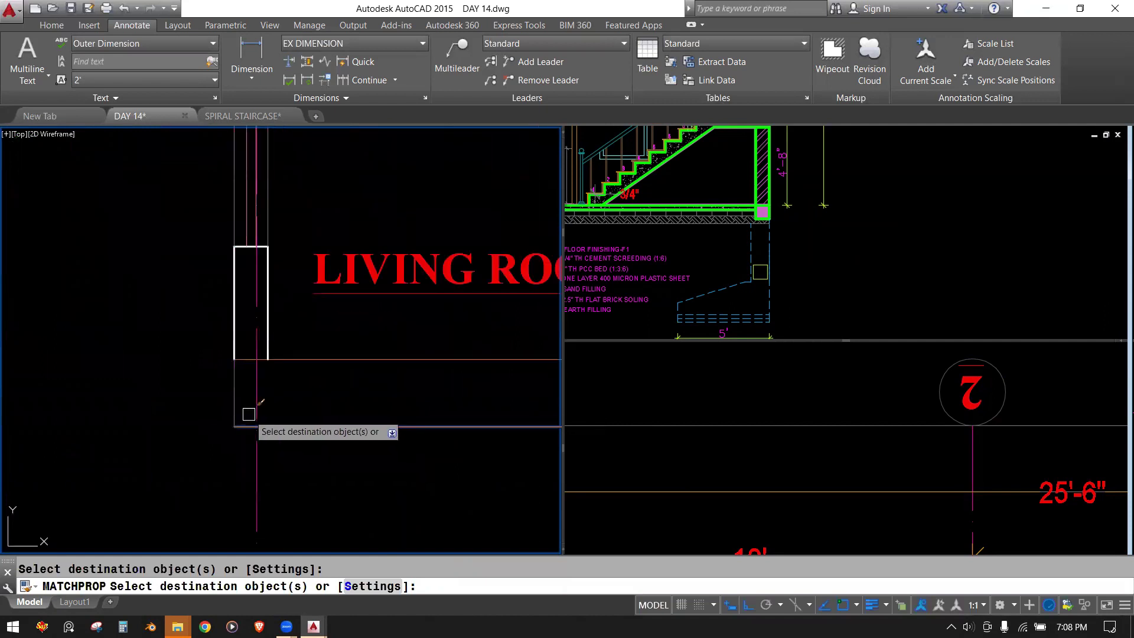
key("Escape")
Step: Match a wall line's red floor-line properties onto the new base lines below plinth
left_click(268, 329)
type("ma")
key("Return")
scroll(349, 349, "down", 4)
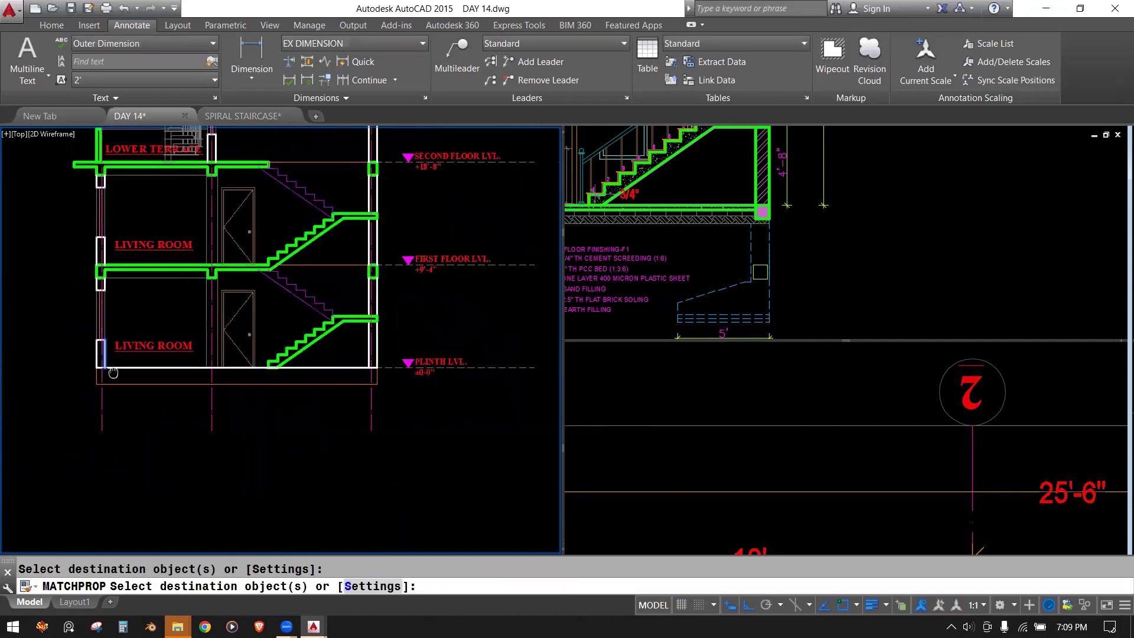
key("Escape")
mouse_move(321, 349)
middle_mouse_down()
mouse_move(366, 427)
mouse_move(354, 522)
middle_mouse_up()
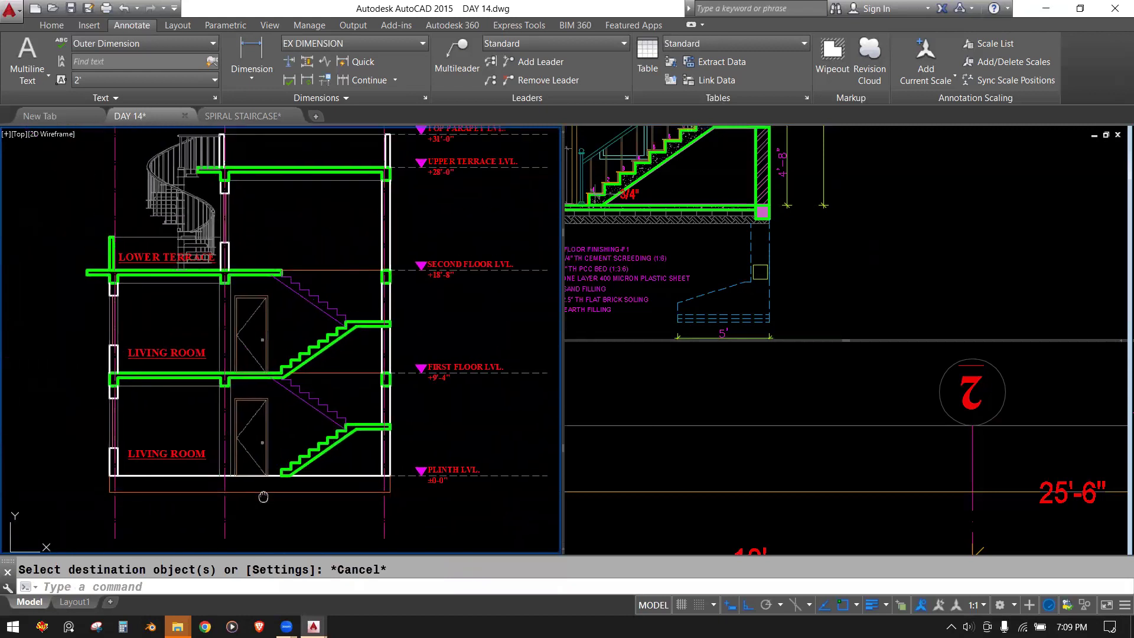
Step: Pan the section to reveal the top parapet and reposition it in the left view
middle_click_drag(79, 479, 83, 514)
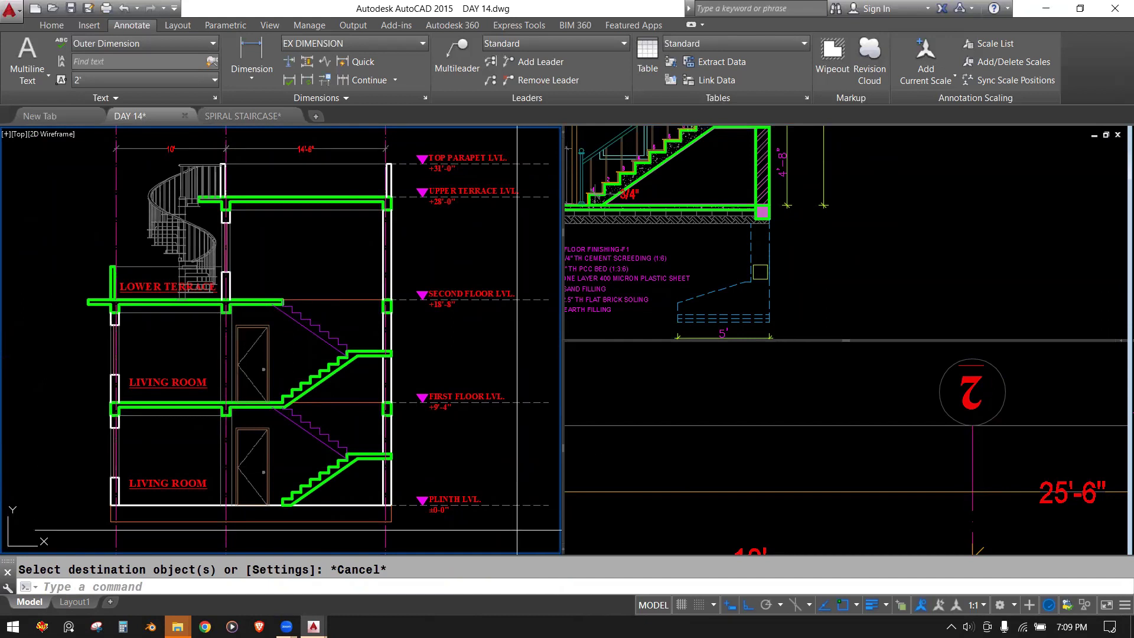
middle_click_drag(472, 484, 410, 401)
left_click(410, 401)
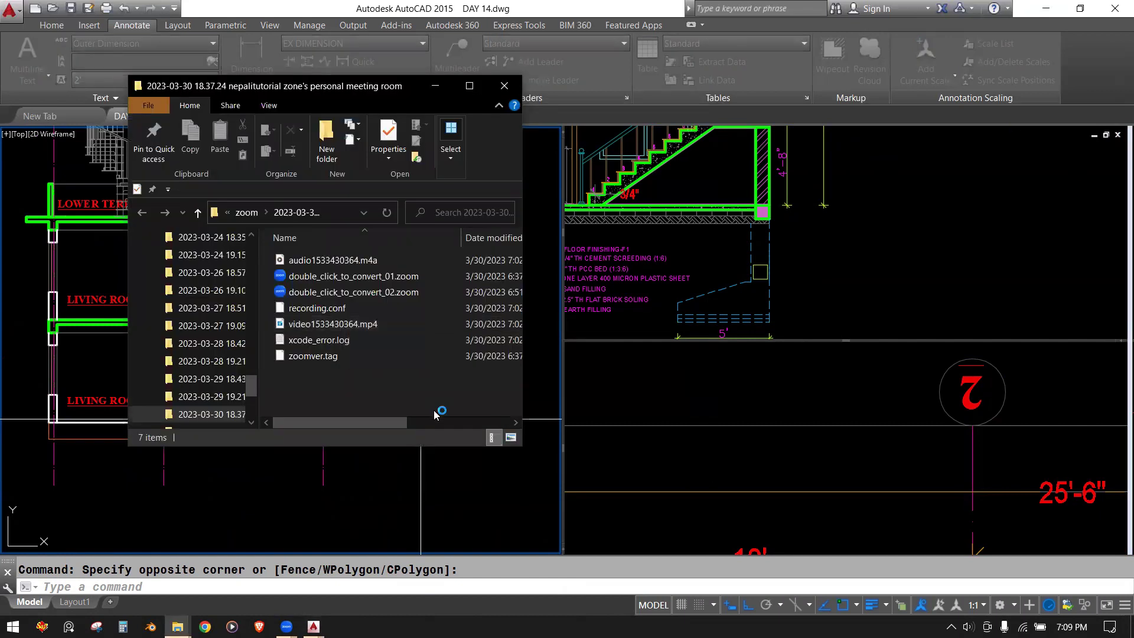
Step: Minimize the recording folder window in File Explorer
left_click(435, 86)
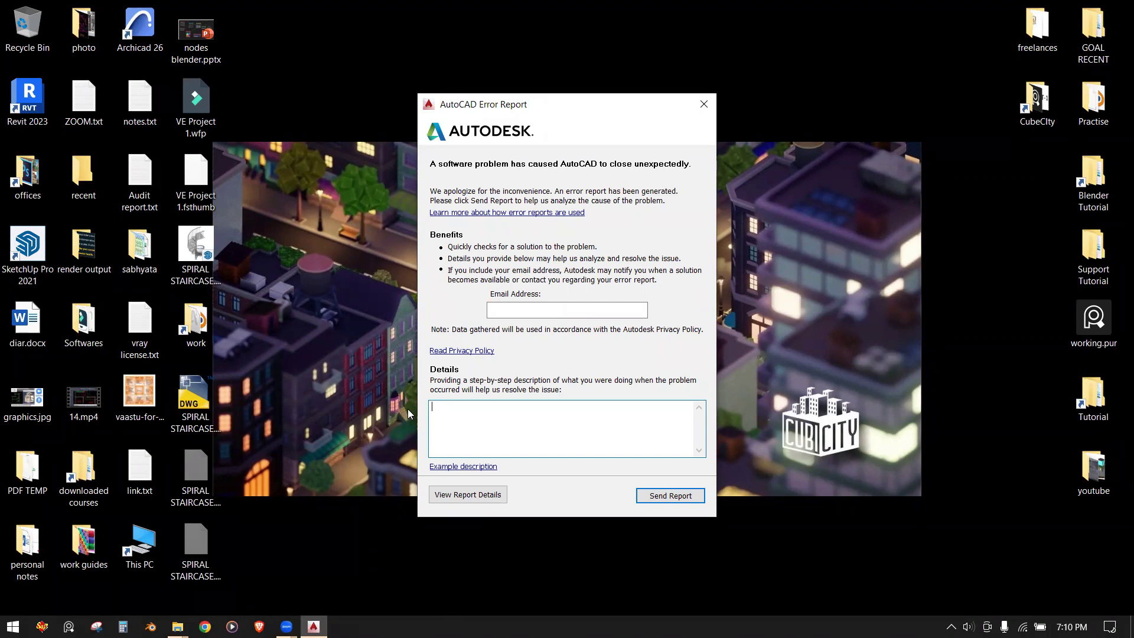
Step: Cancel the AutoCAD error report, acknowledge the message, and bring up the days folder window
left_click(712, 108)
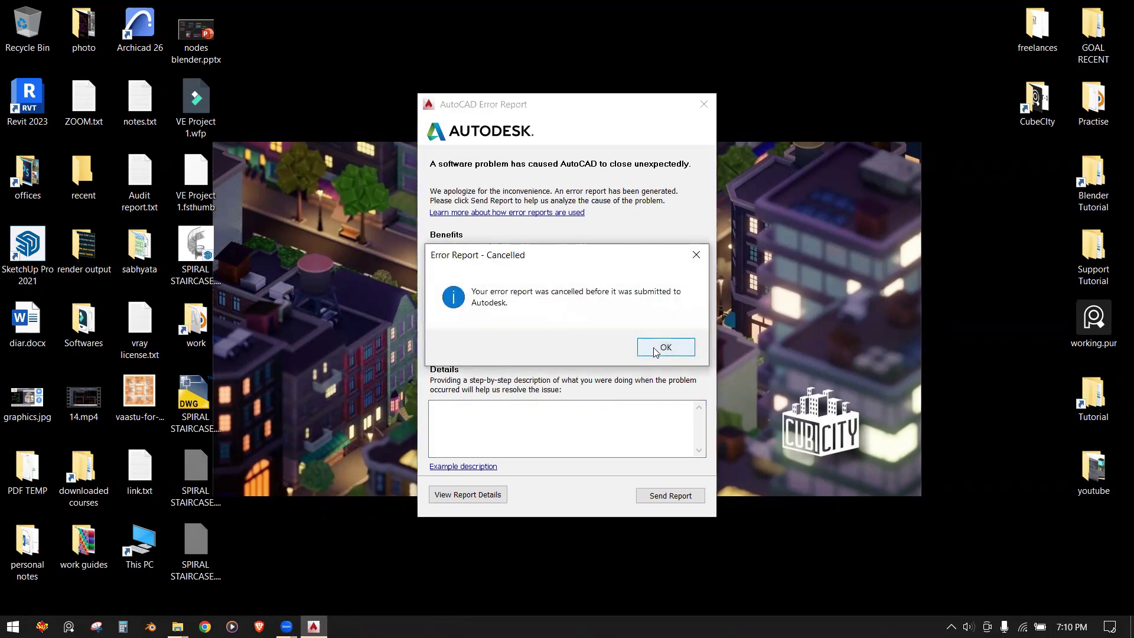
left_click(656, 349)
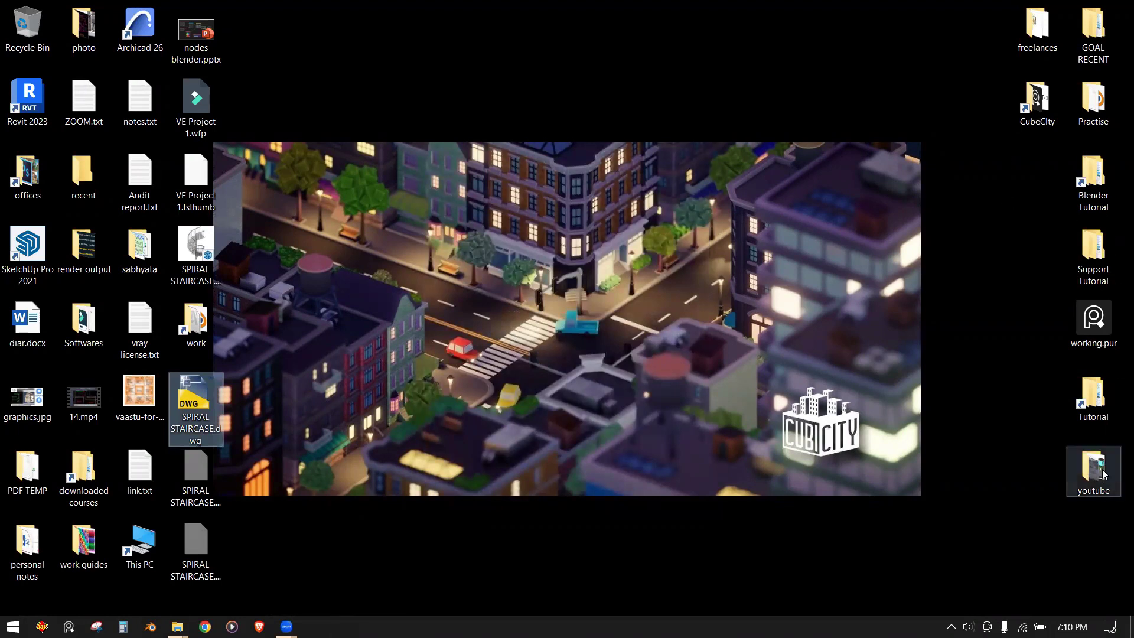
left_click(178, 626)
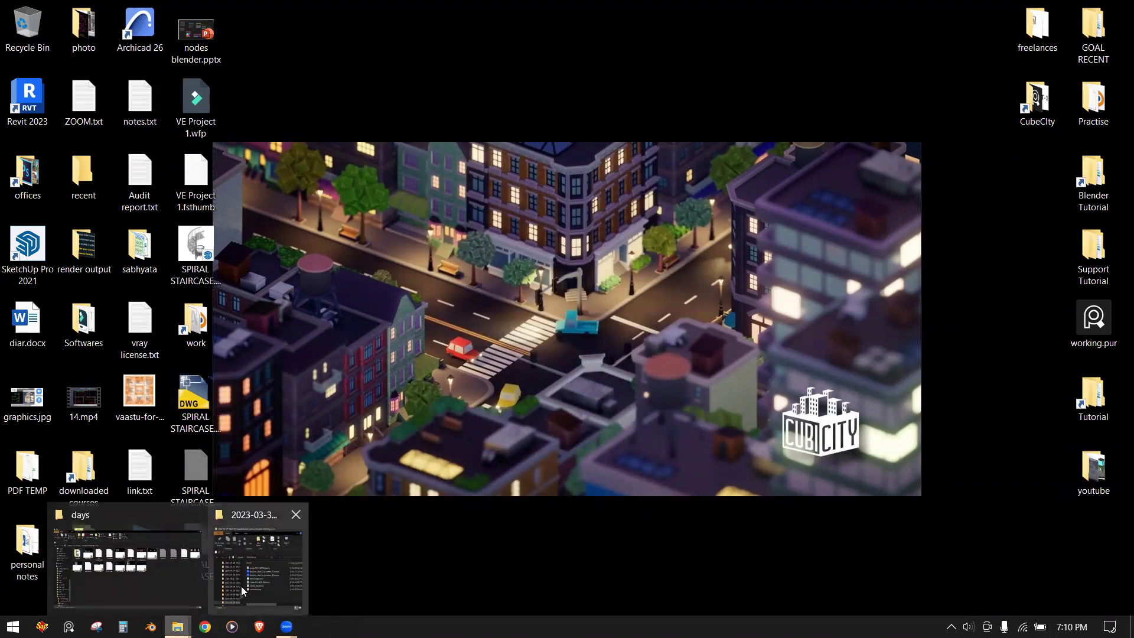
left_click(148, 566)
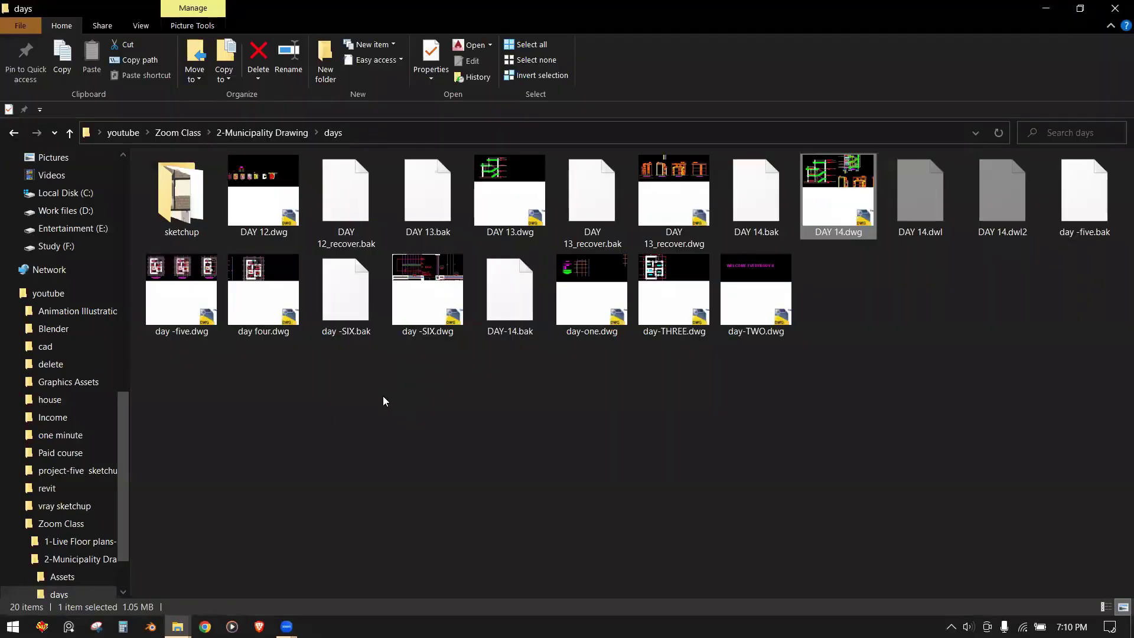
Step: Try opening DAY 14.dwg, then refresh the days folder listing
left_click(383, 401)
double_click(826, 202)
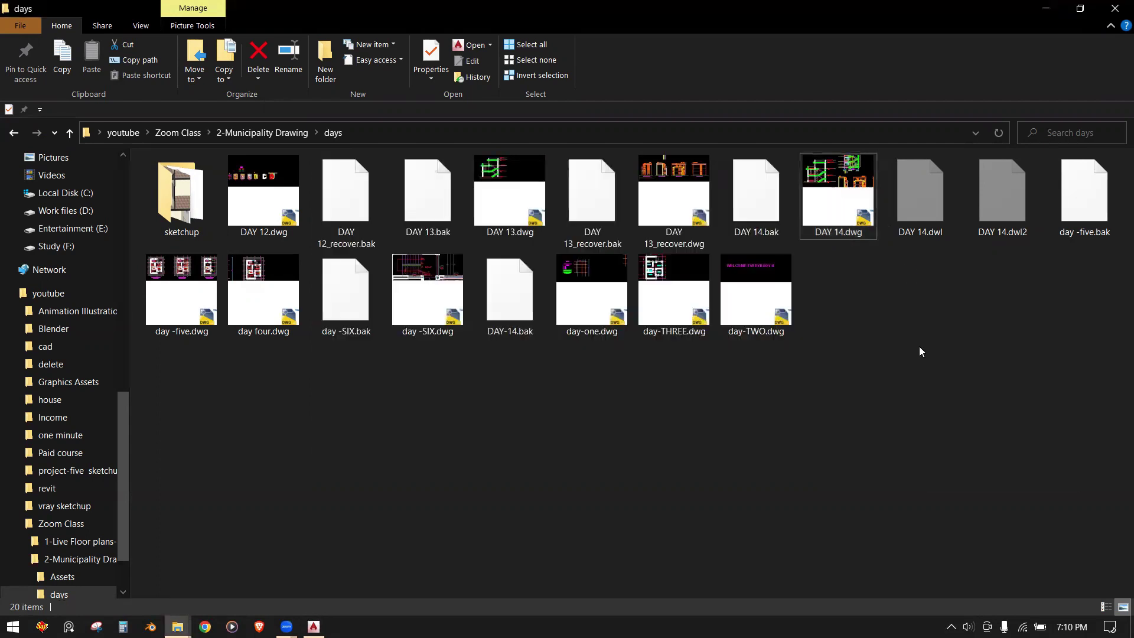
right_click(909, 290)
left_click(940, 347)
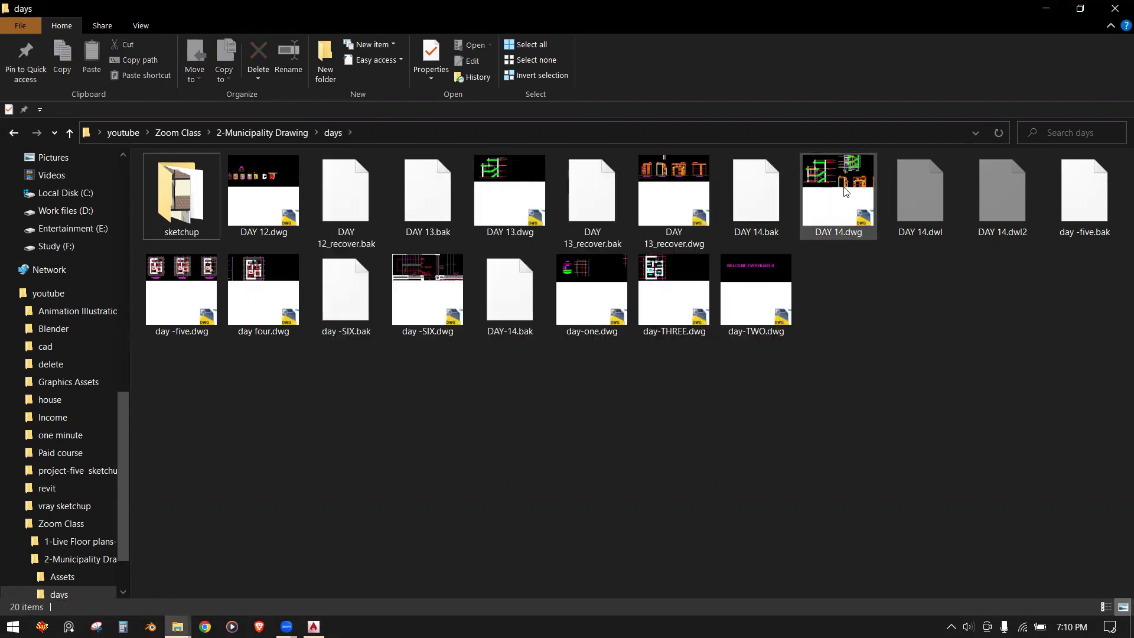
Step: Set DAY 14.dwg to open with AutoCAD Application through its file Properties
left_click(839, 196)
right_click(843, 187)
left_click(904, 547)
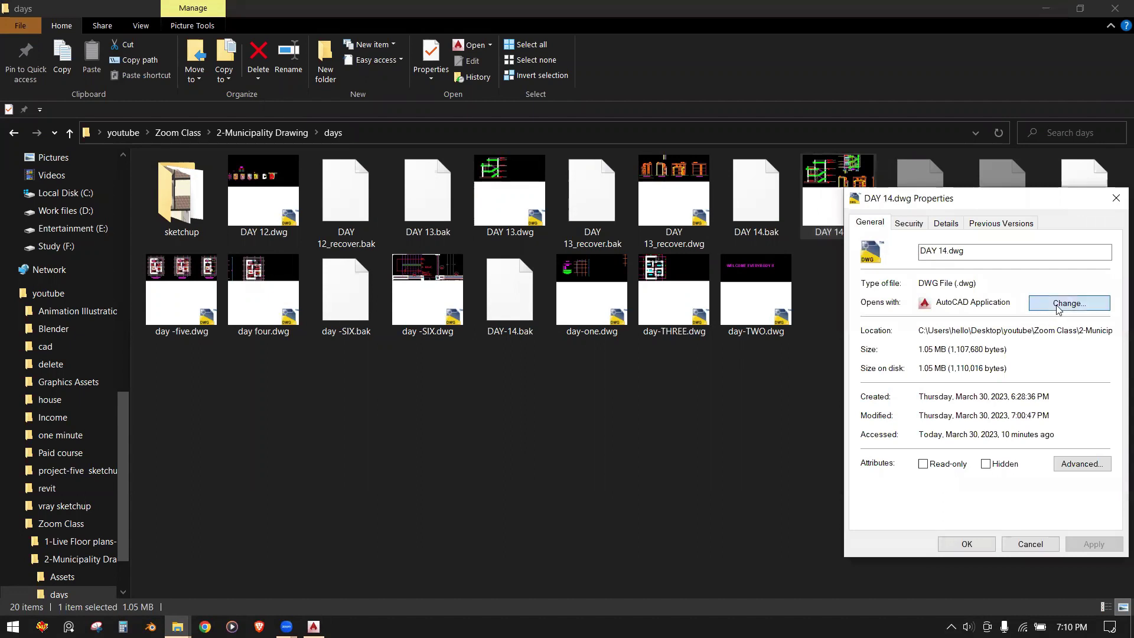
left_click(1058, 308)
left_click(553, 400)
left_click(626, 520)
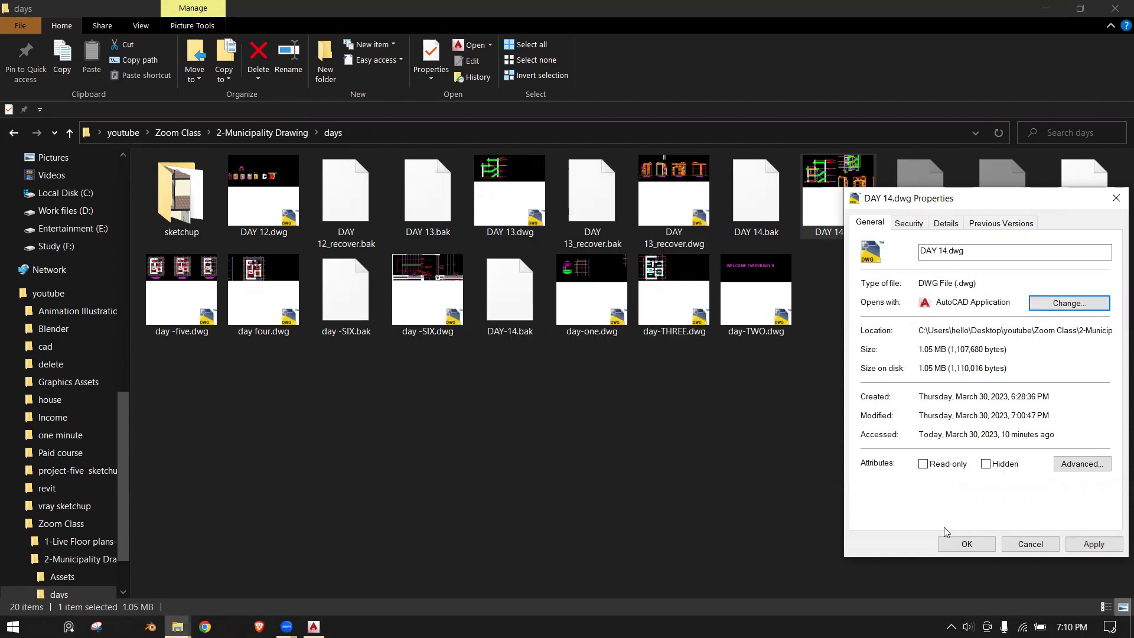
left_click(952, 545)
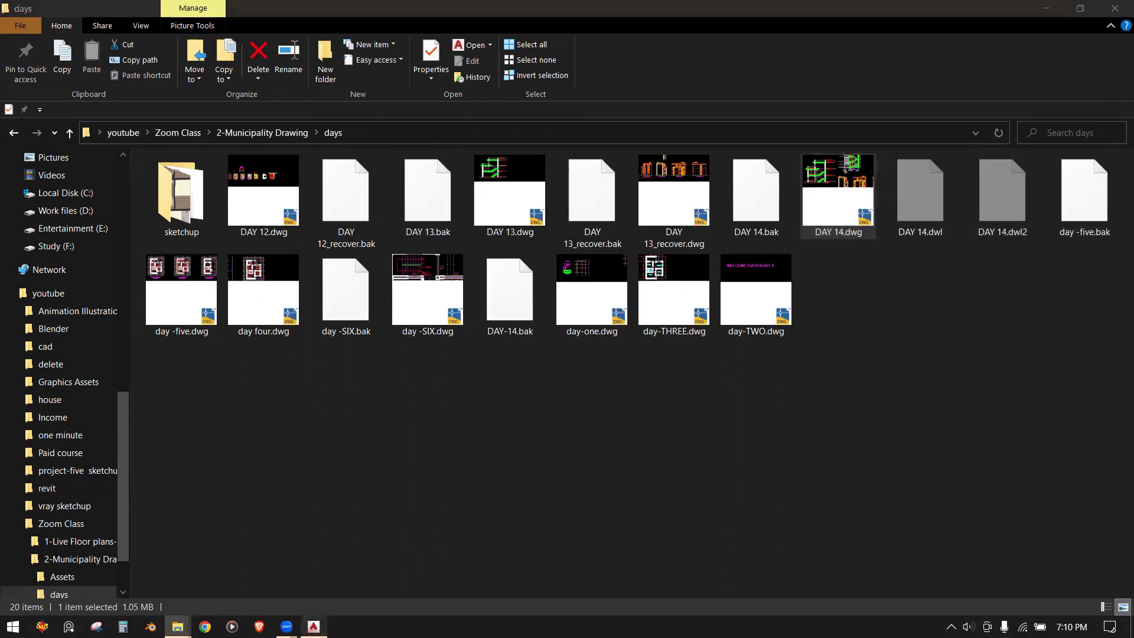
Step: Refresh the folder and open the day four.dwg drawing in AutoCAD
right_click(286, 531)
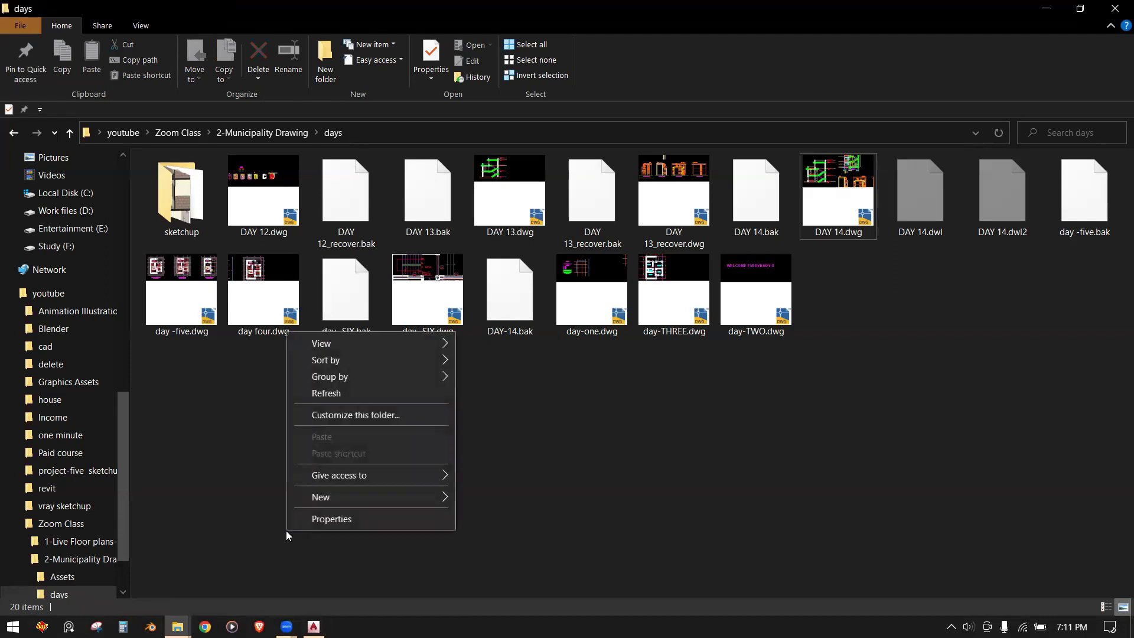
left_click(341, 393)
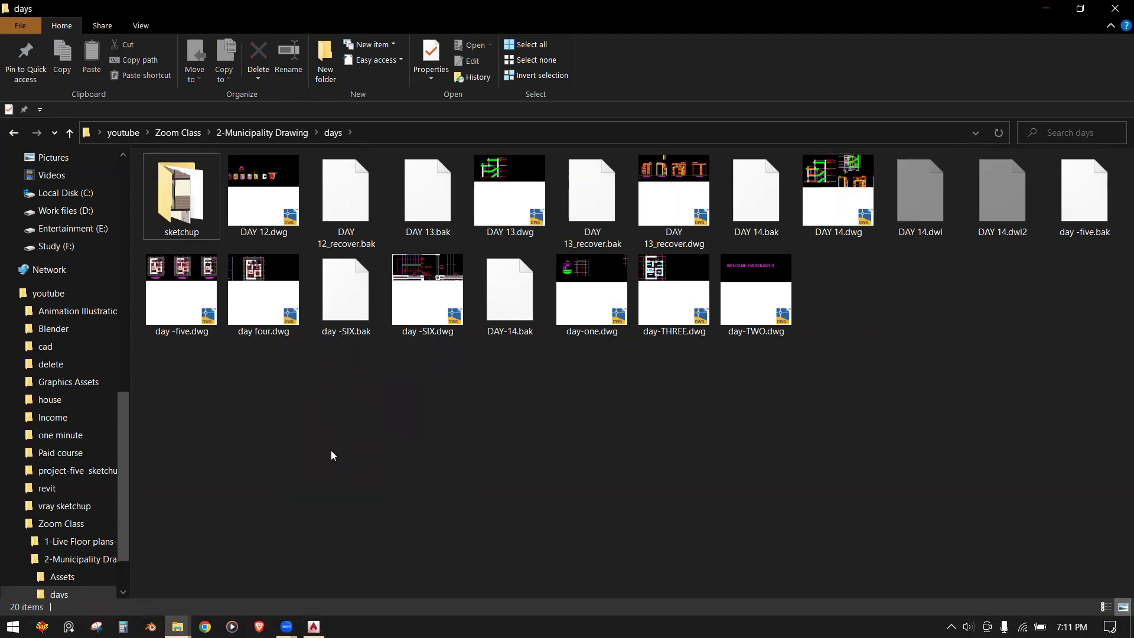
double_click(254, 298)
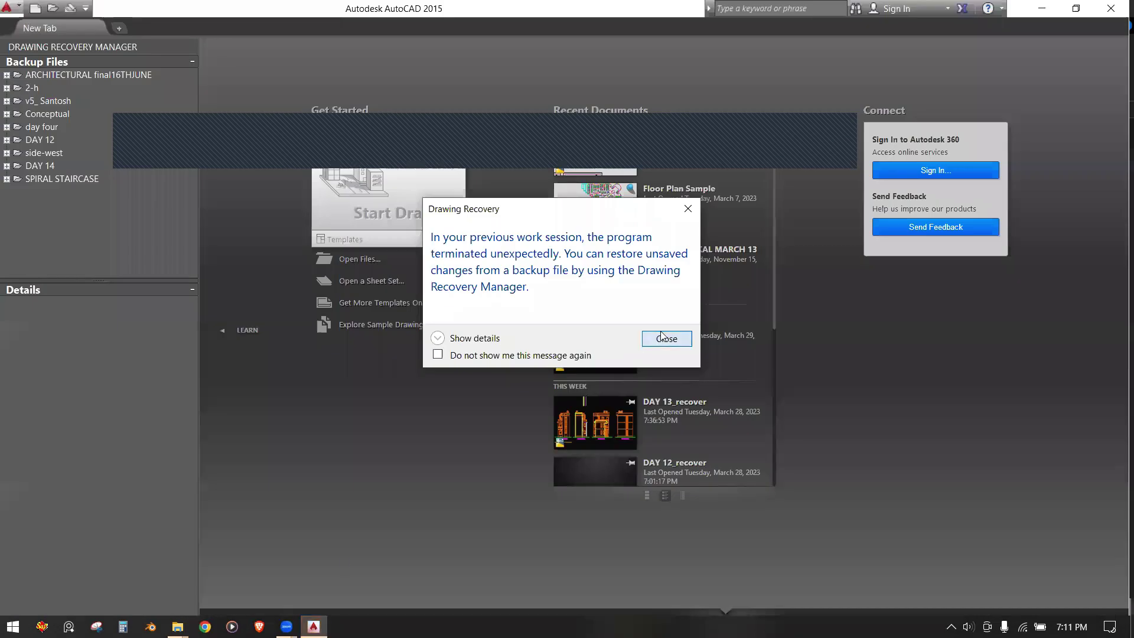
Step: Open the DAY 14_1_1_2120.sv$ backup from Drawing Recovery and zoom around its plans
left_click(661, 338)
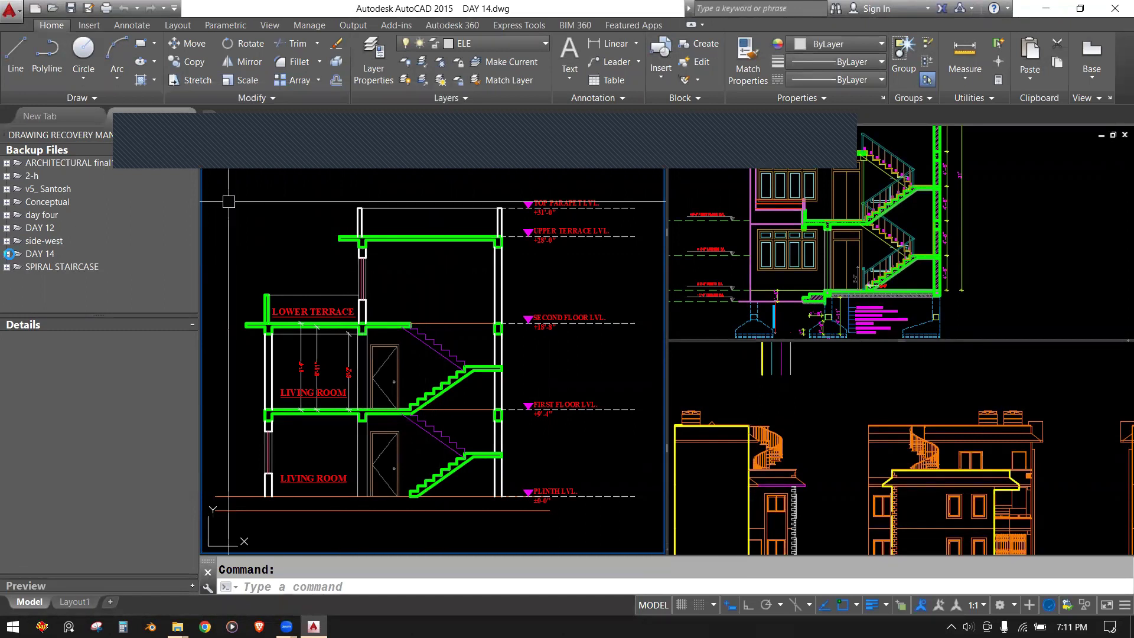
left_click(7, 254)
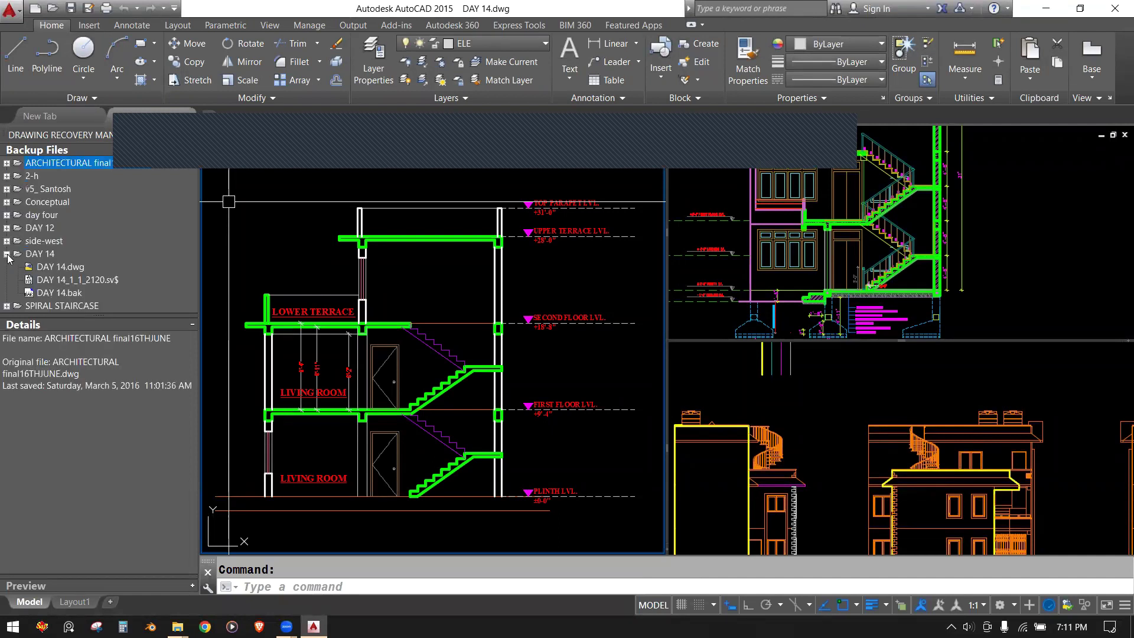
double_click(94, 278)
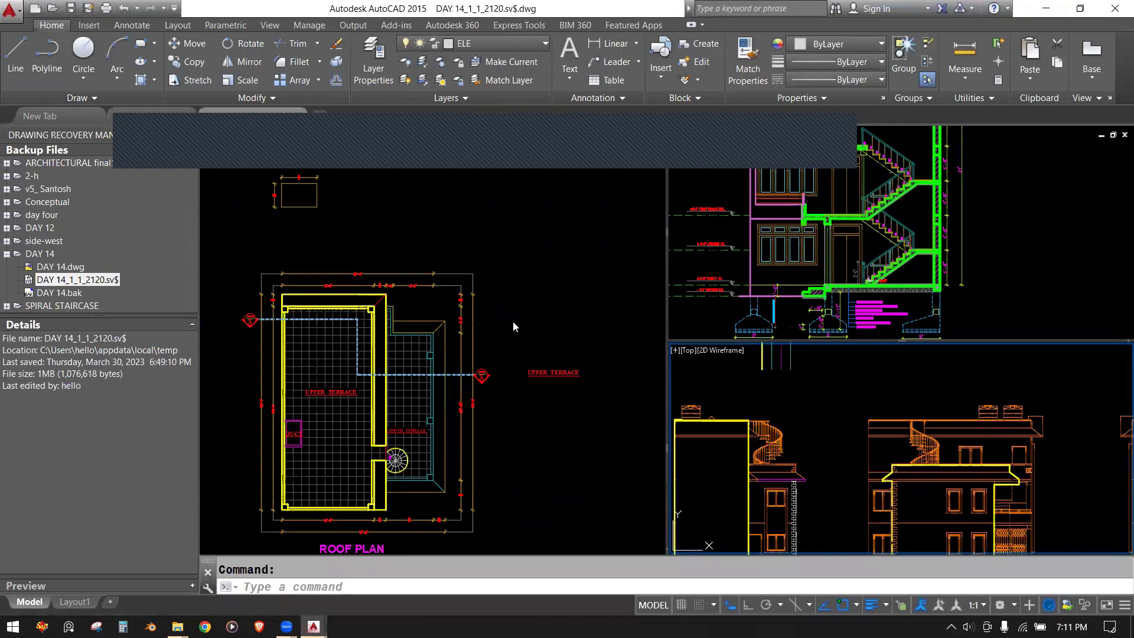
scroll(529, 313, "down", 1)
scroll(529, 313, "down", 1)
scroll(529, 313, "down", 2)
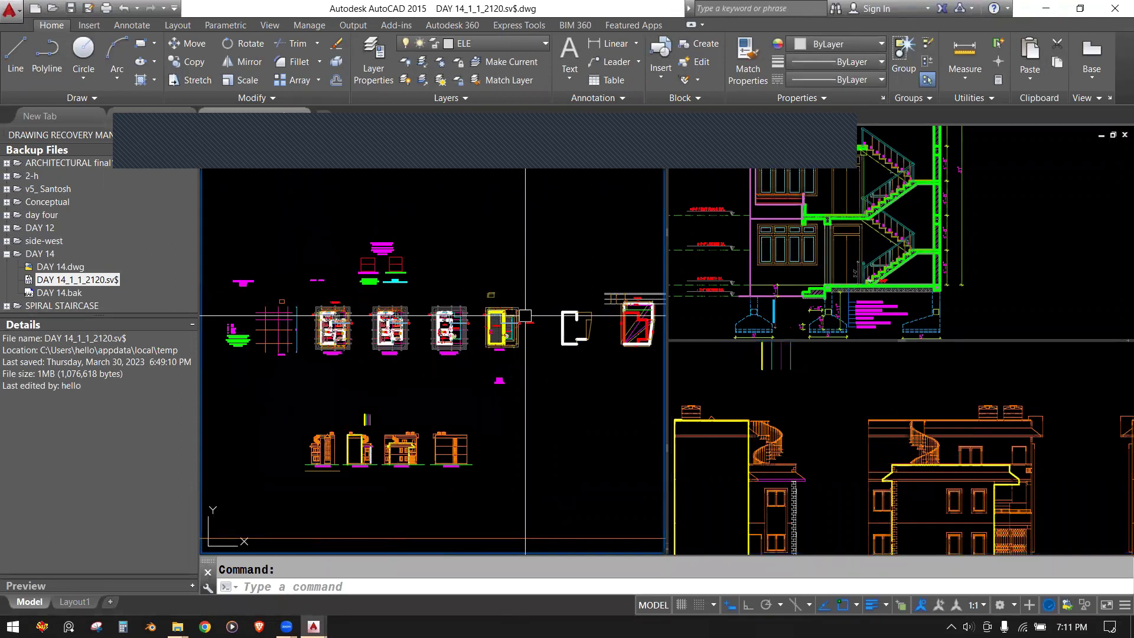
middle_click_drag(602, 369, 362, 374)
scroll(392, 372, "up", 2)
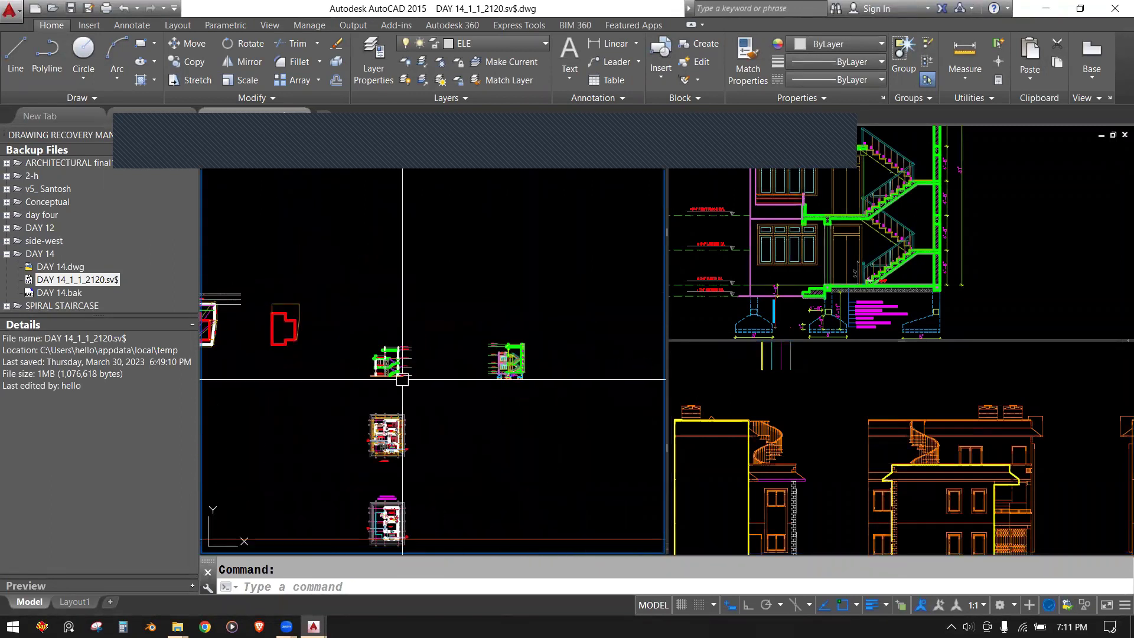
scroll(392, 372, "up", 5)
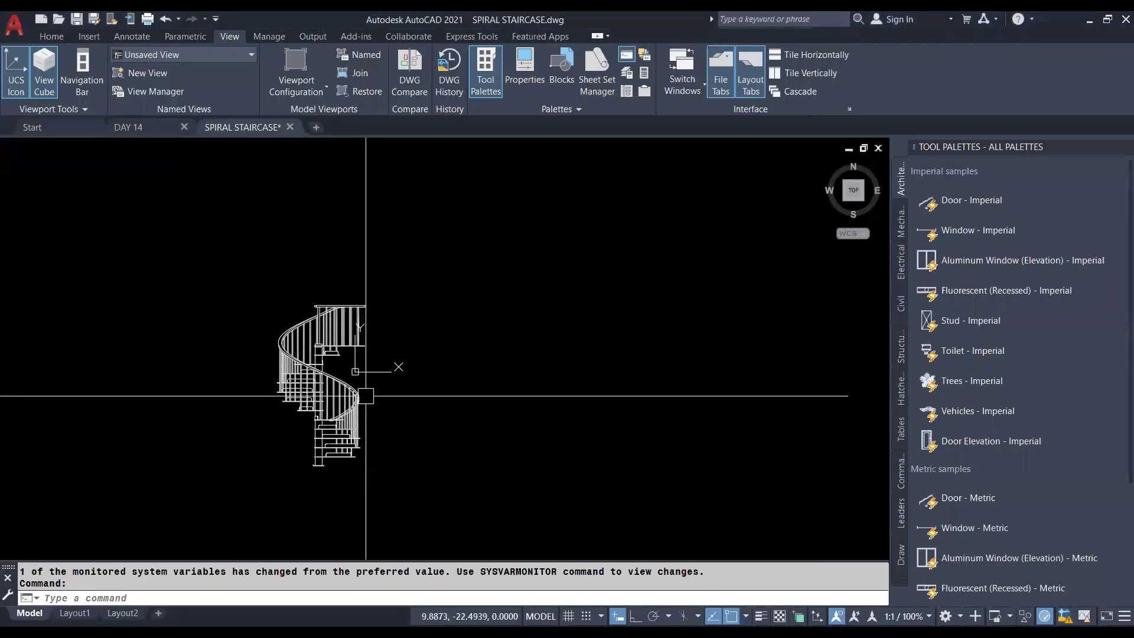
Step: Copy the spiral staircase with Ctrl+C and paste it into DAY 14 beside the section
left_click(409, 523)
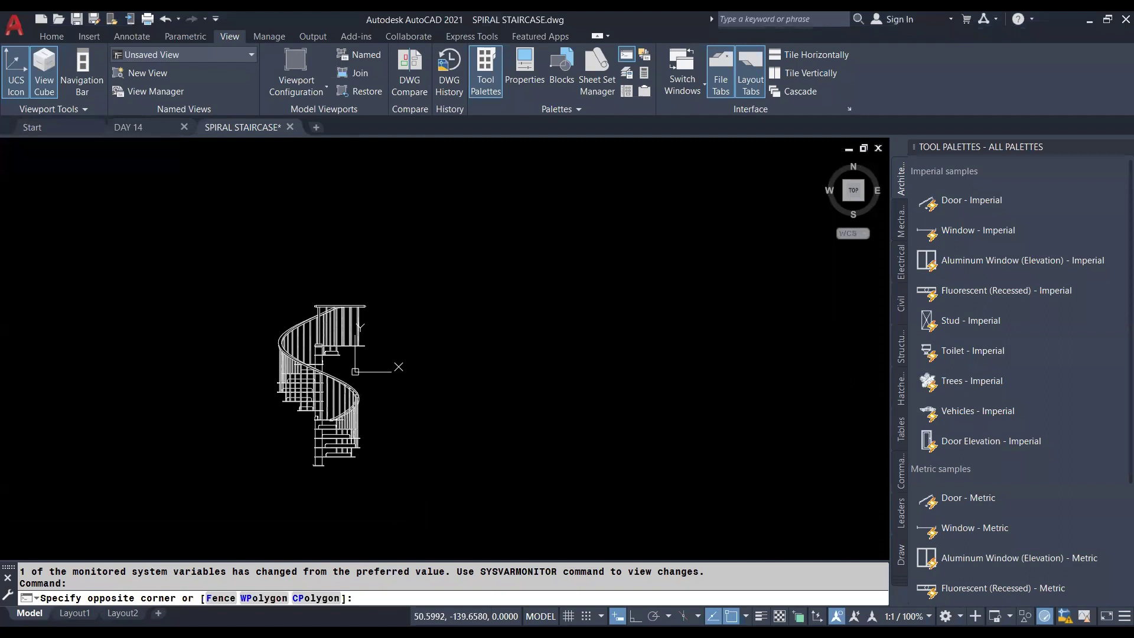
left_click(190, 253)
key("ctrl+c")
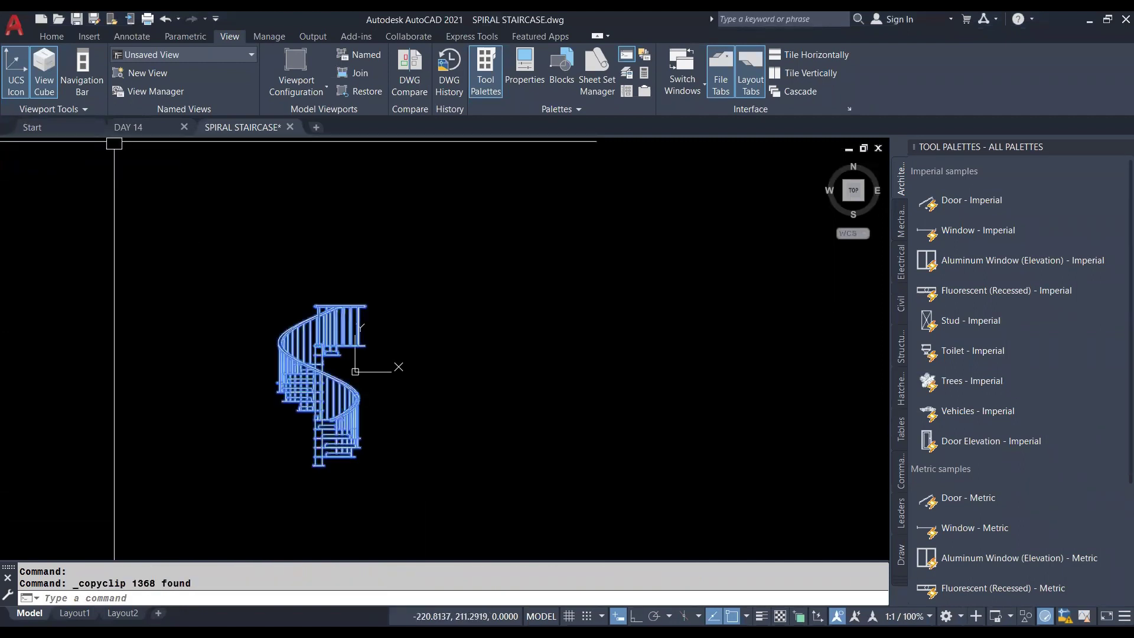
left_click(136, 127)
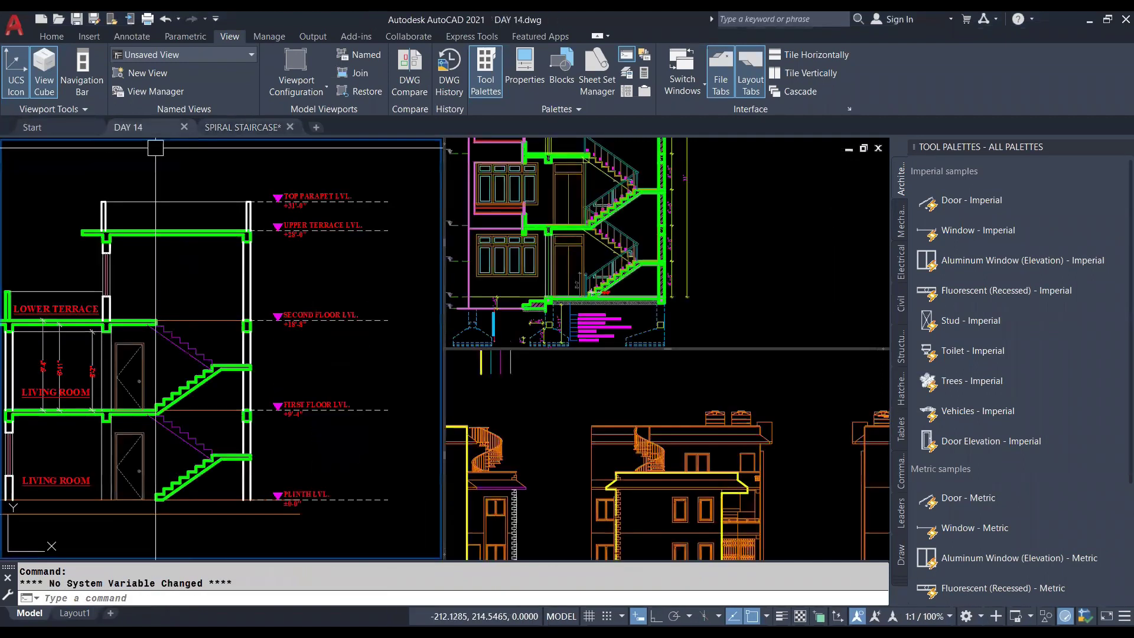
scroll(194, 344, "down", 5)
scroll(194, 346, "up", 1)
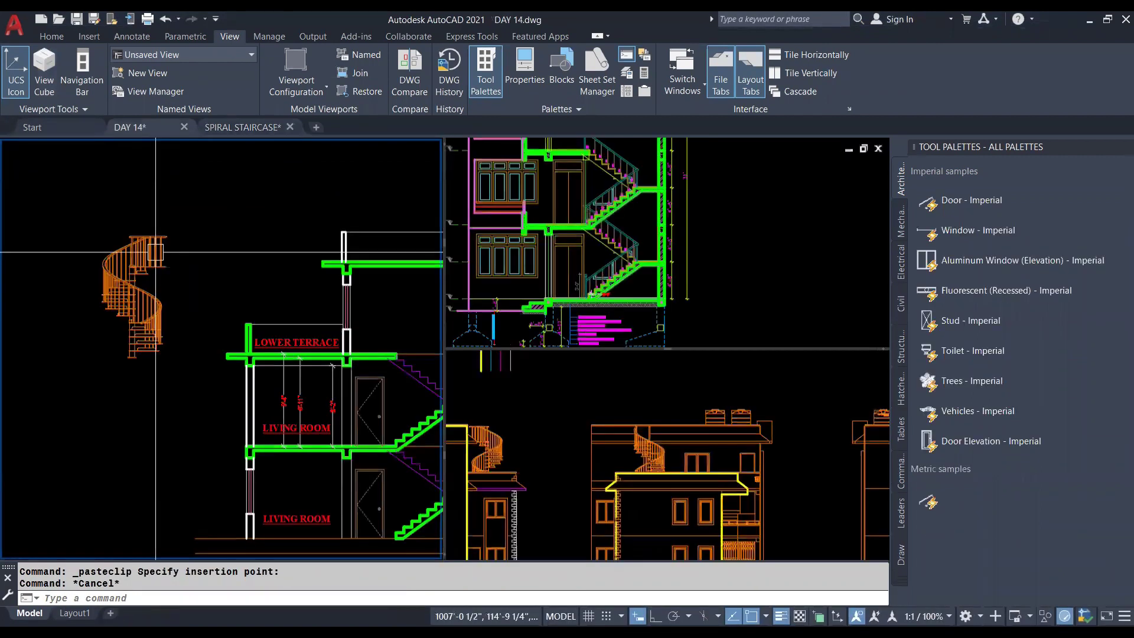
left_click(197, 413)
type("b")
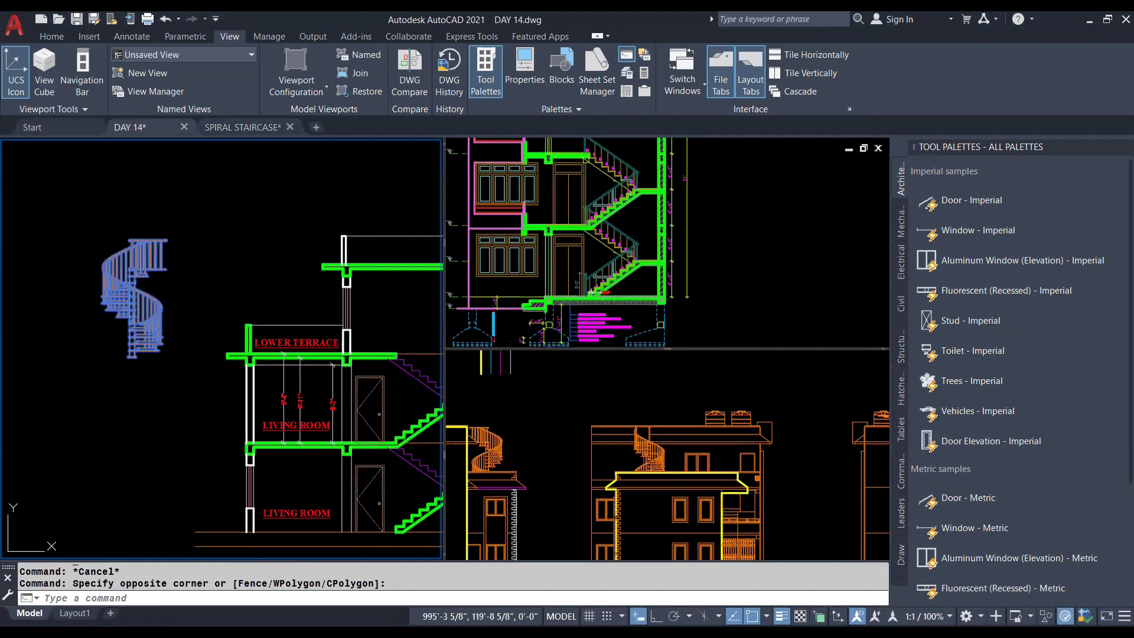
Step: Define the staircase as block 'sprial metalstaircase' with a base point picked on it
key("Return")
type("sprial metalstaircase")
left_click_drag(54, 285, 114, 305)
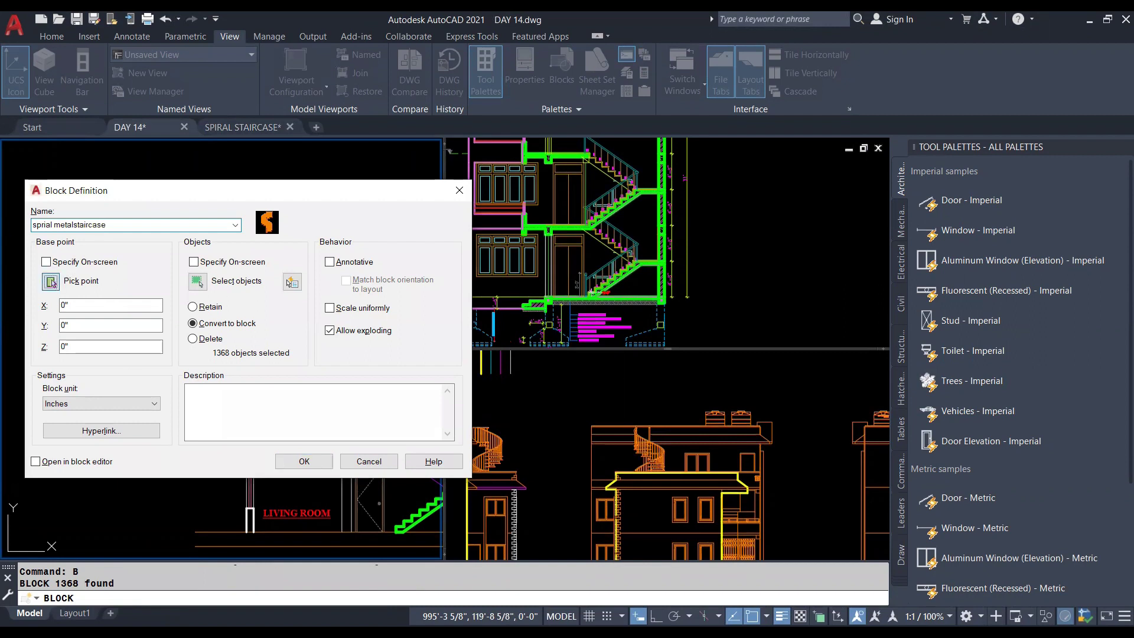
left_click(128, 370)
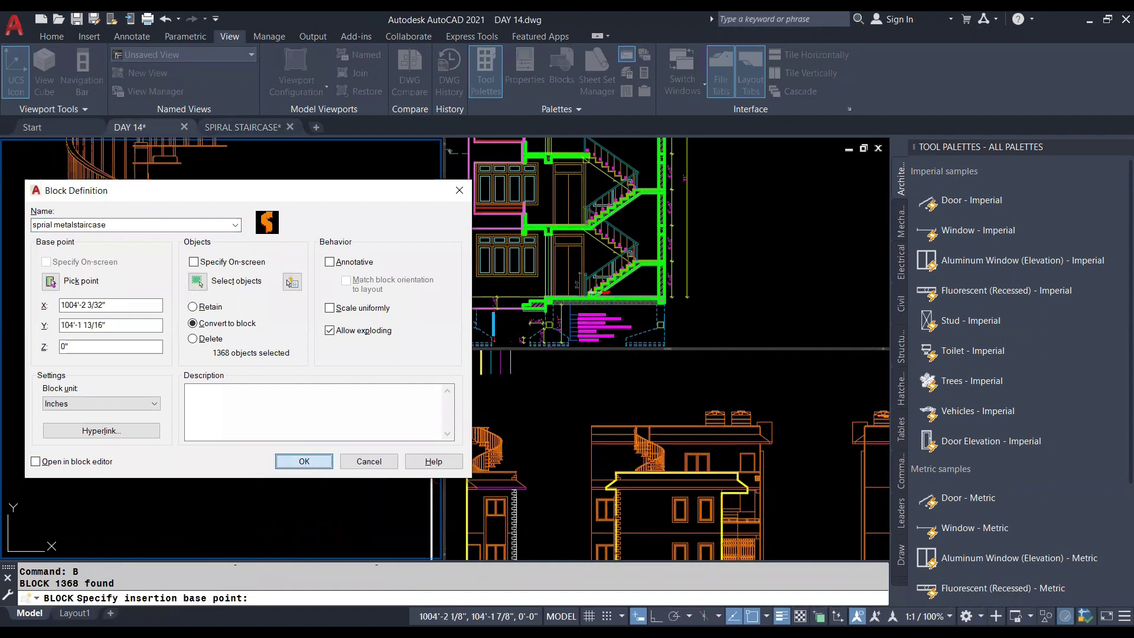
key("Return")
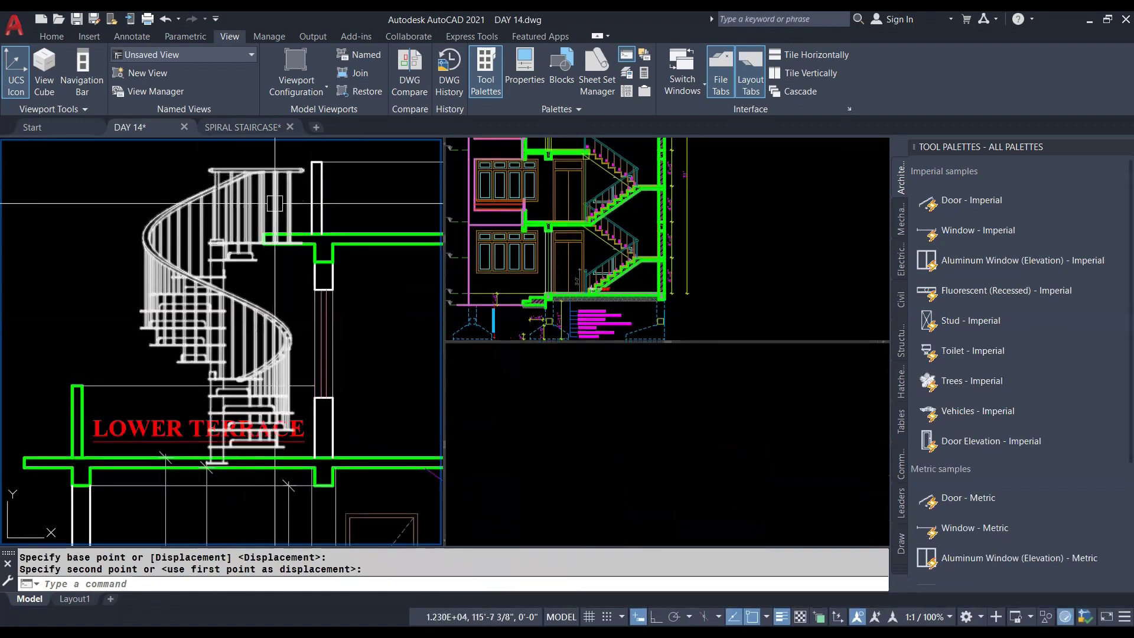
Step: Move the staircase block onto the lower terrace slab of the section
scroll(294, 304, "up", 2)
scroll(294, 304, "down", 5)
scroll(294, 304, "down", 3)
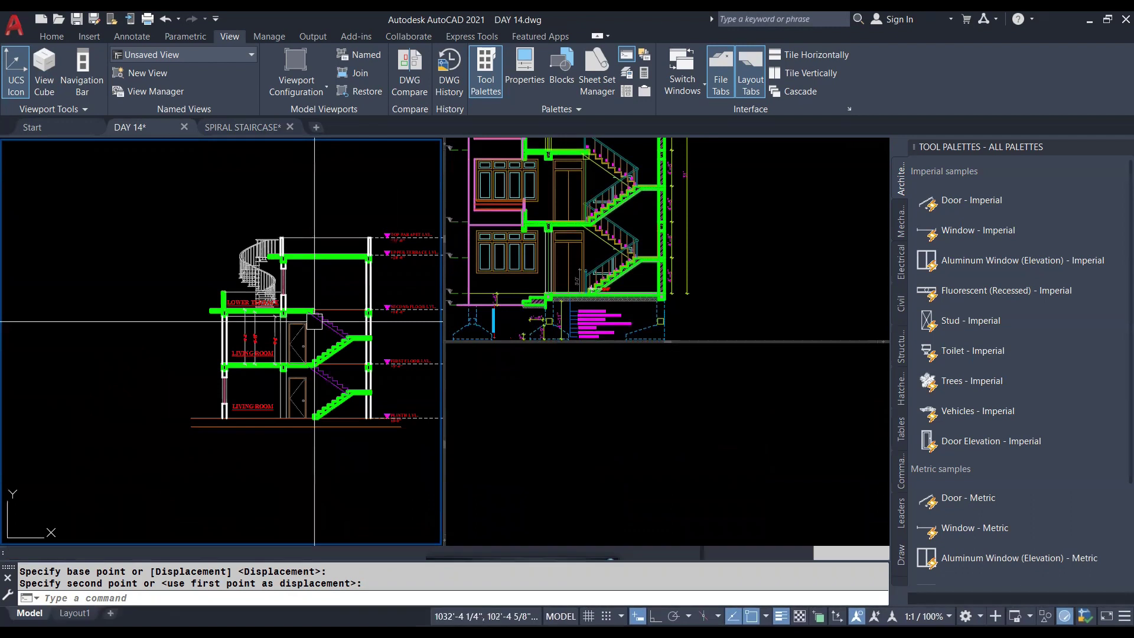
middle_click_drag(294, 304, 268, 294)
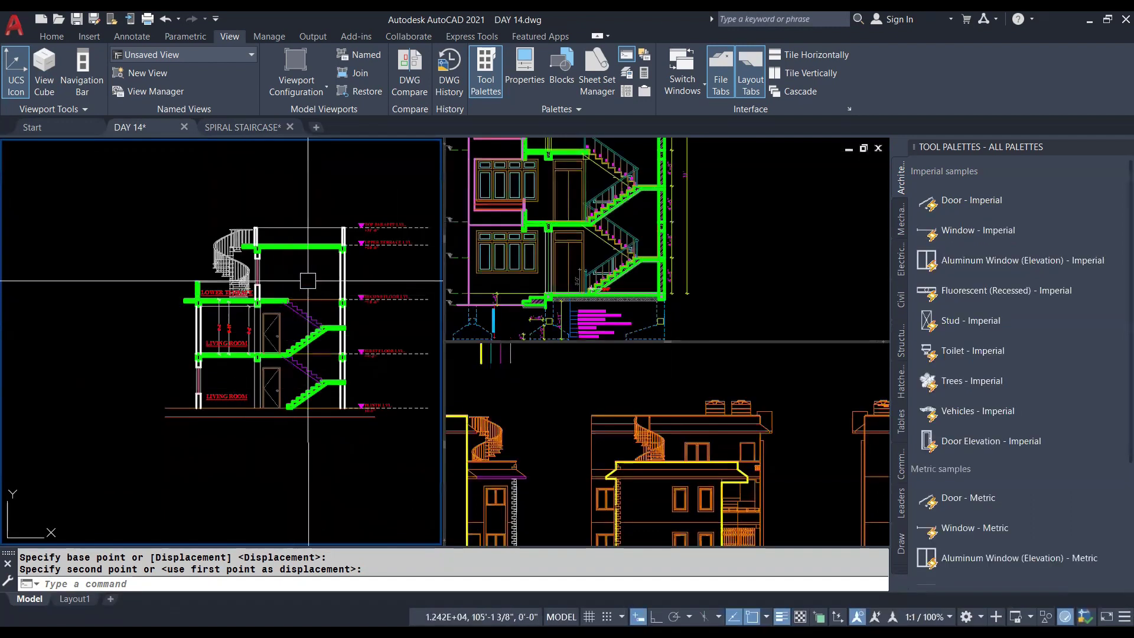
scroll(244, 333, "up", 2)
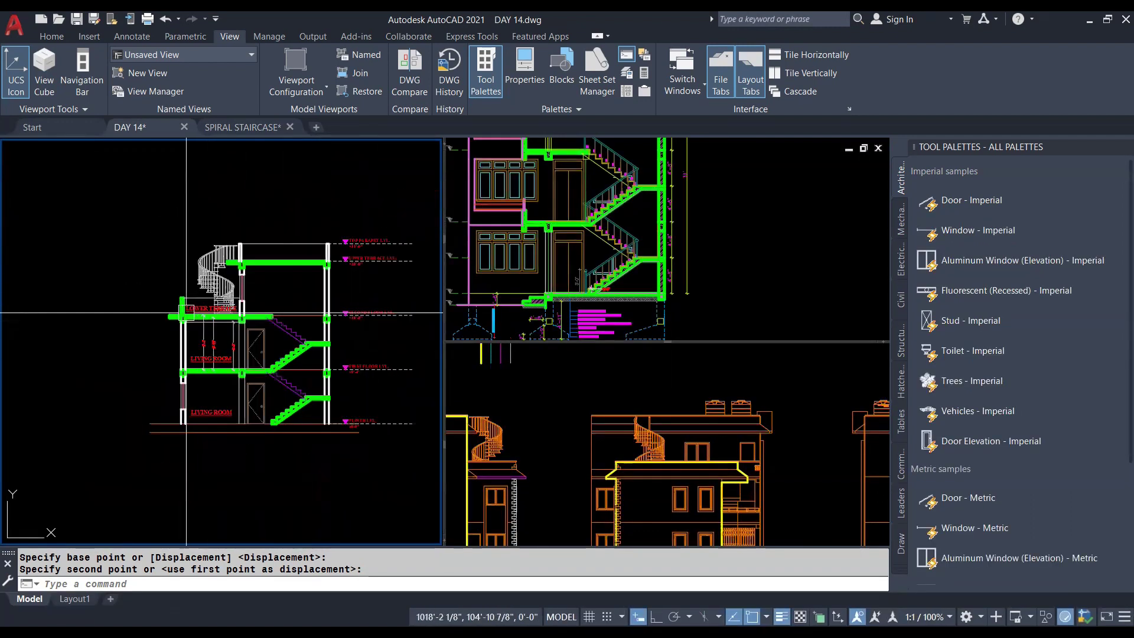
middle_click_drag(194, 333, 221, 290)
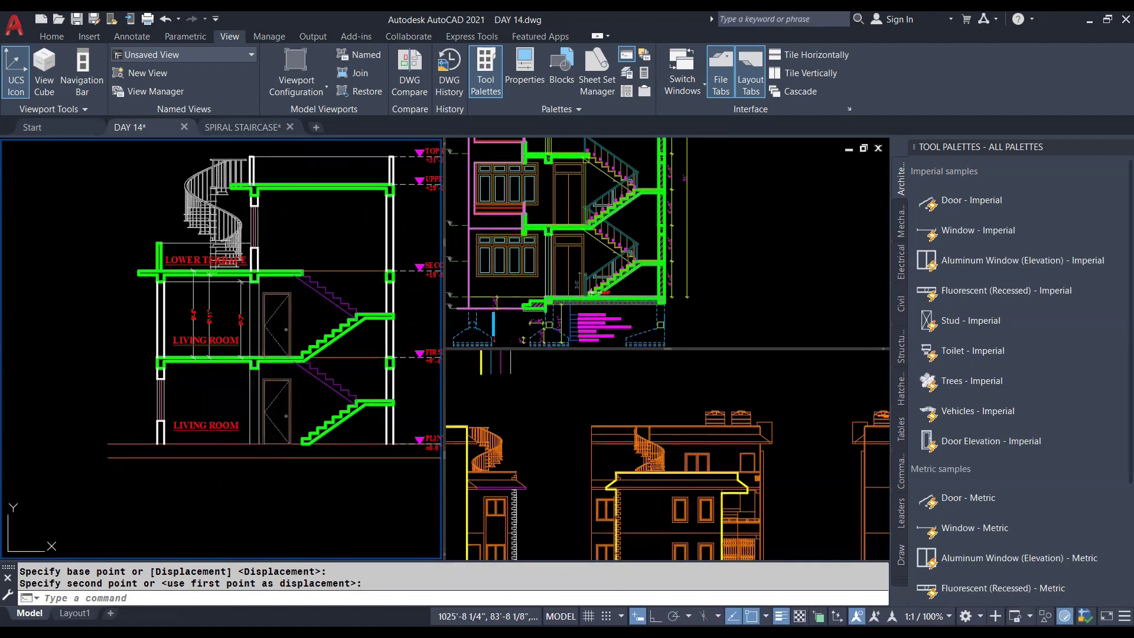
middle_click_drag(327, 459, 217, 397)
key("Escape")
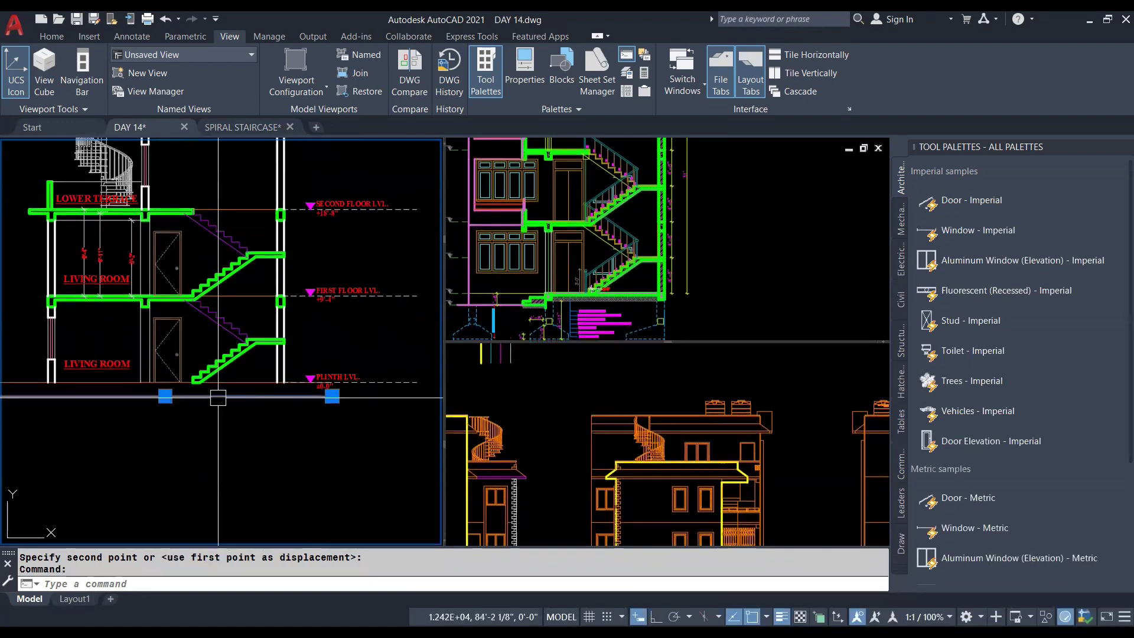
Step: Delete the stray line below plinth level and select the plinth level line
key("Delete")
scroll(309, 406, "up", 2)
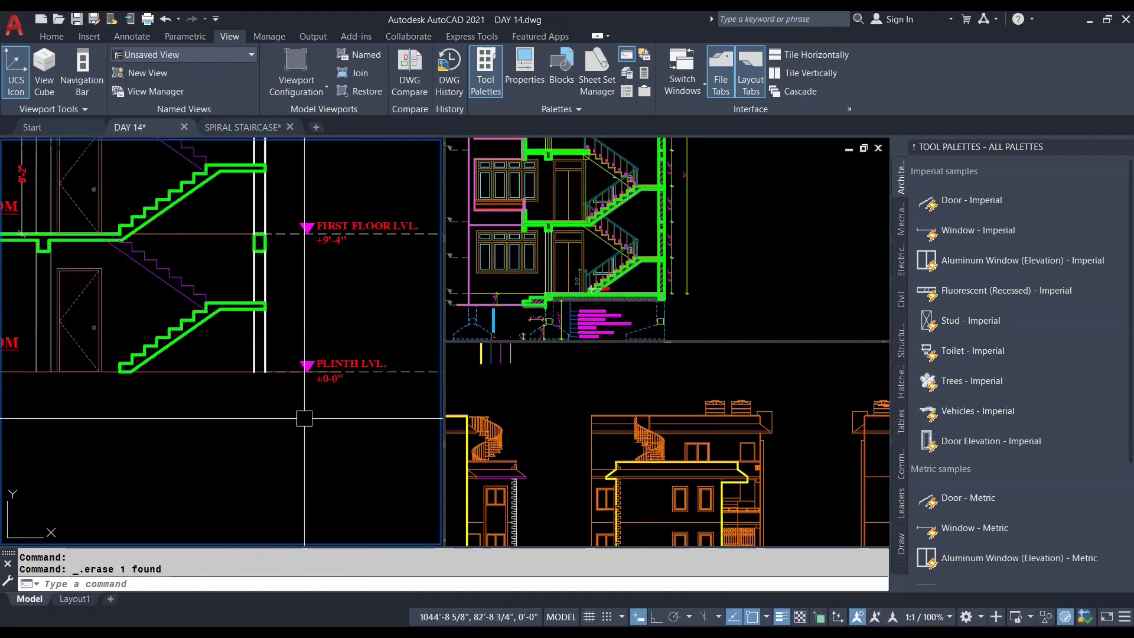
middle_click_drag(298, 425, 263, 449)
left_click(406, 396)
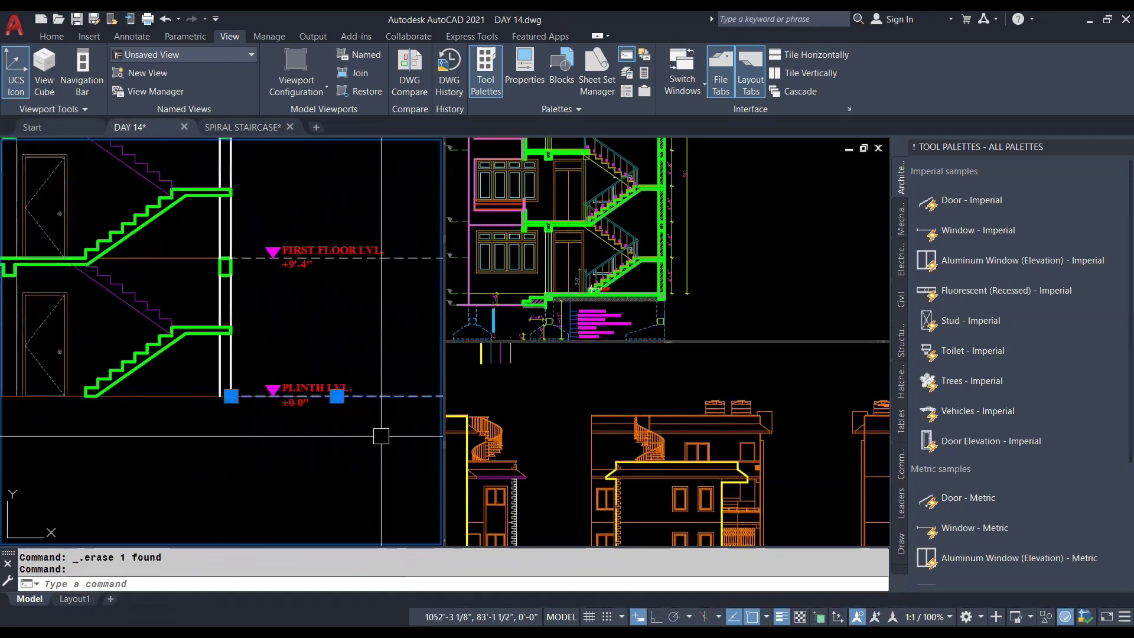
type("o")
key("Return")
type("1'6")
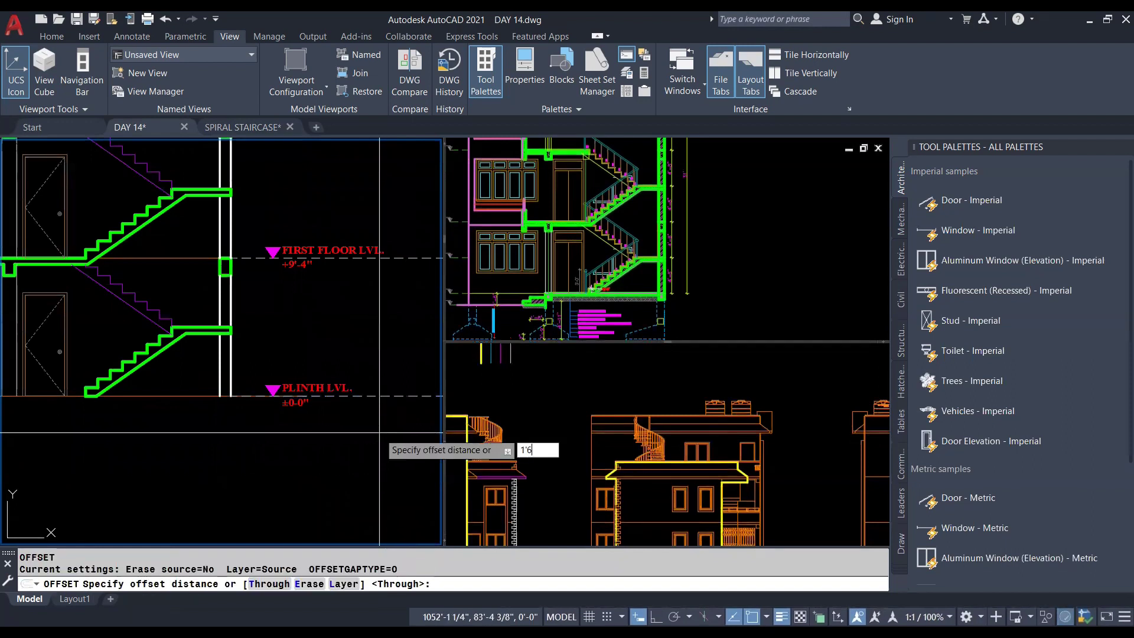
key("Escape")
type("pl")
key("Return")
left_click(257, 411)
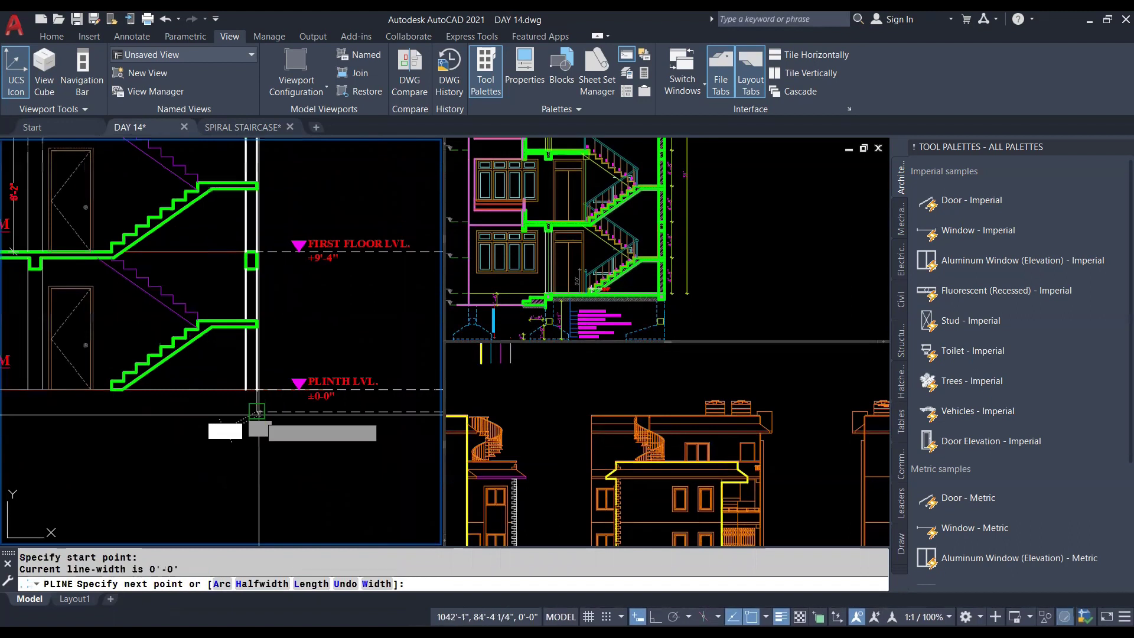
key("F8")
middle_click_drag(258, 412, 98, 393)
key("Escape")
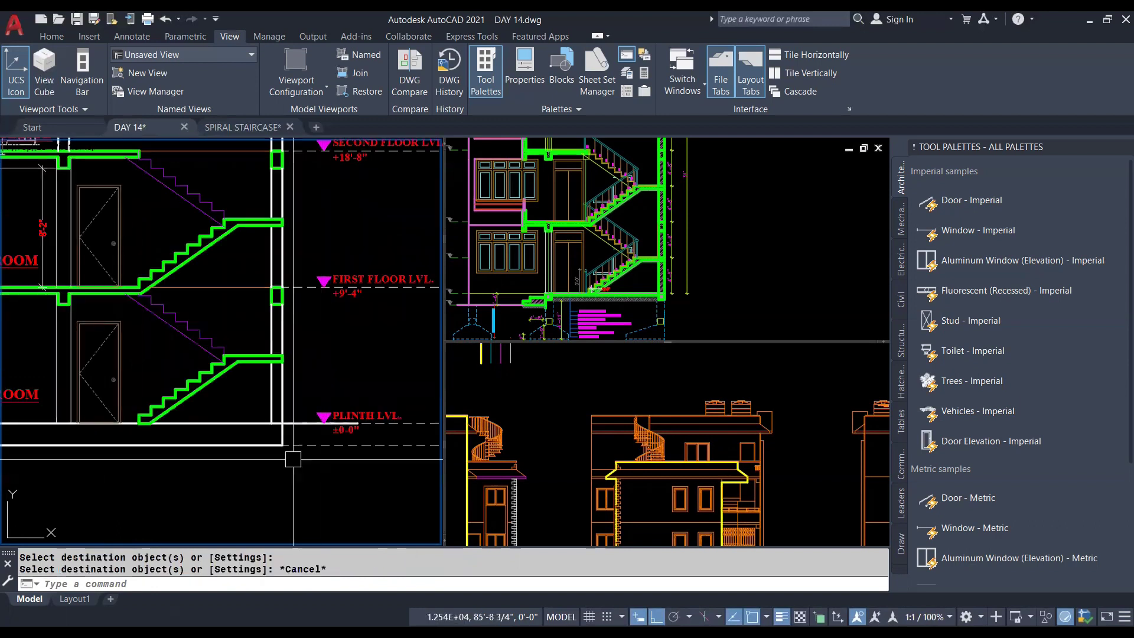
Step: Zoom and pan the whole section in the left viewport, then zoom the elevations viewport
scroll(222, 341, "down", 3)
scroll(222, 341, "down", 3)
middle_click_drag(179, 399, 212, 409)
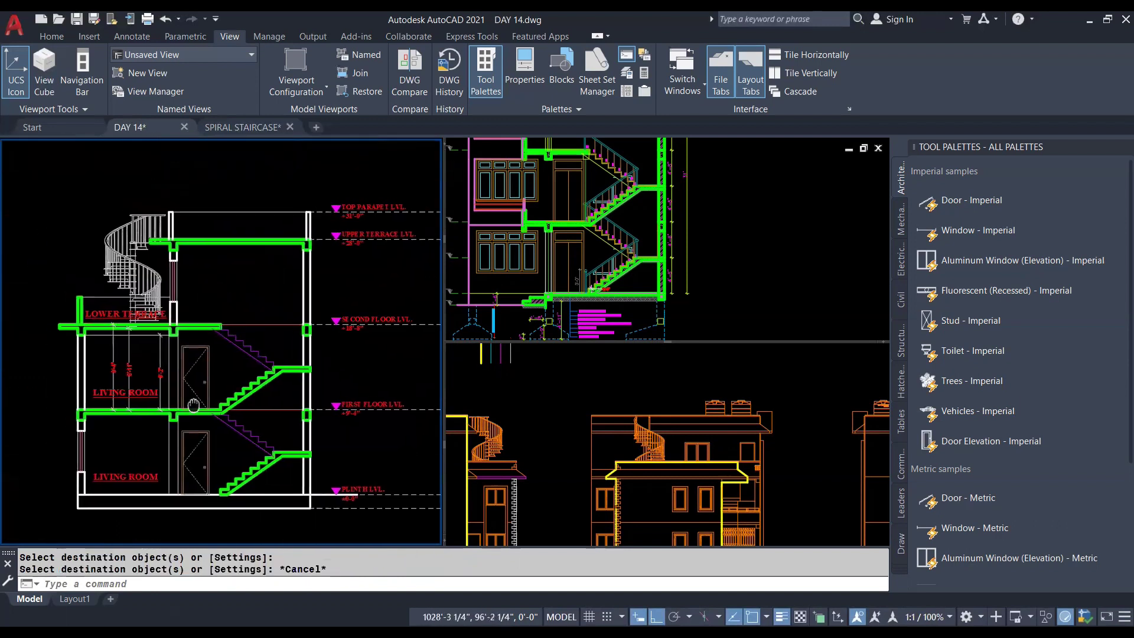
left_click(610, 370)
scroll(612, 369, "down", 2)
Step: Zoom and pan the right viewport in on the floor plan's gridlines and dimensions
left_click(590, 248)
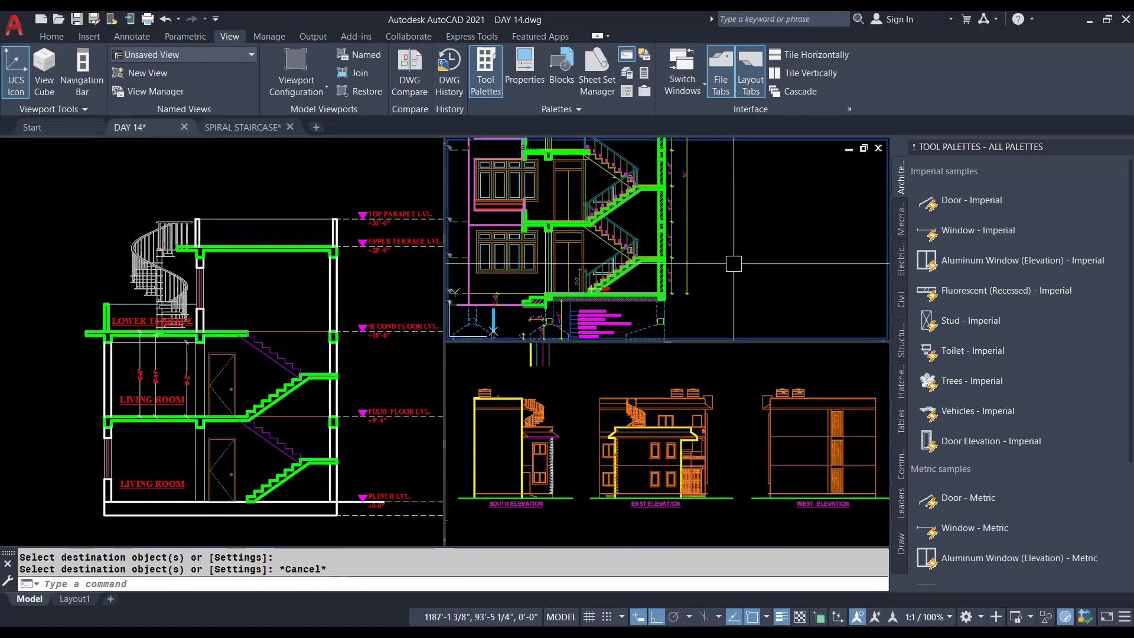
scroll(590, 248, "down", 5)
scroll(618, 304, "up", 2)
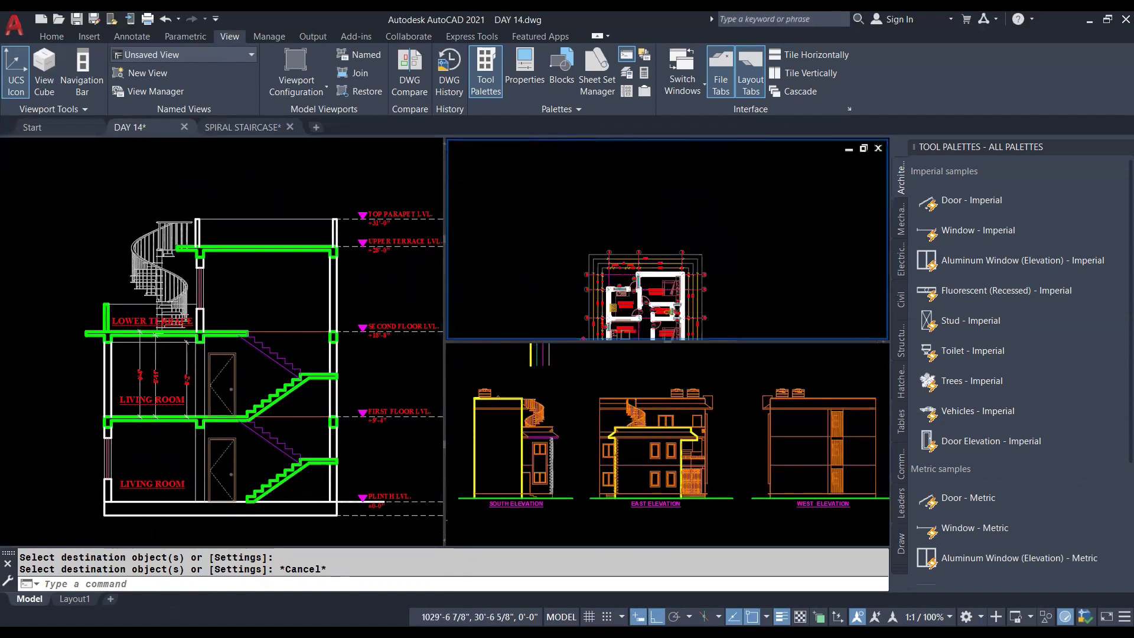
scroll(618, 304, "up", 3)
scroll(709, 255, "up", 2)
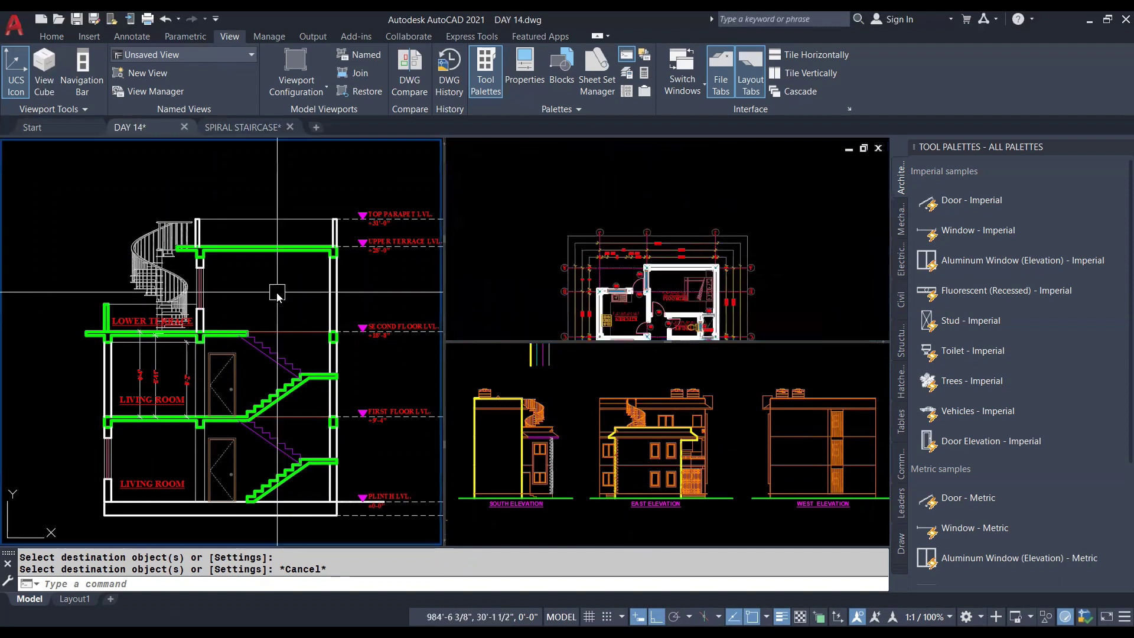
scroll(739, 261, "up", 3)
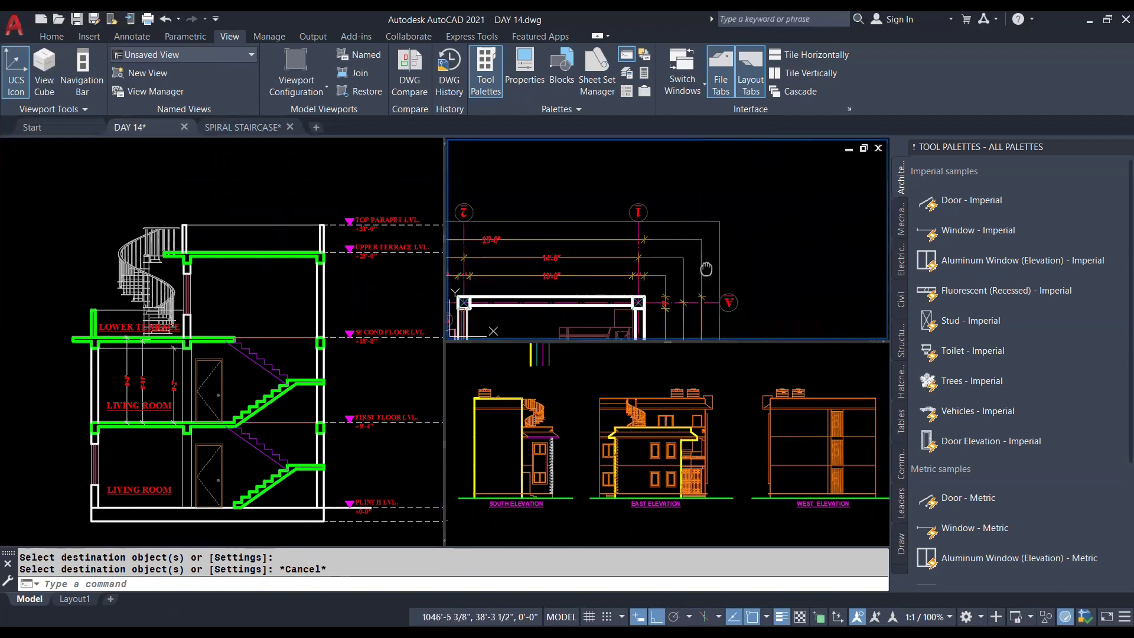
middle_click_drag(739, 261, 765, 231)
type("xl")
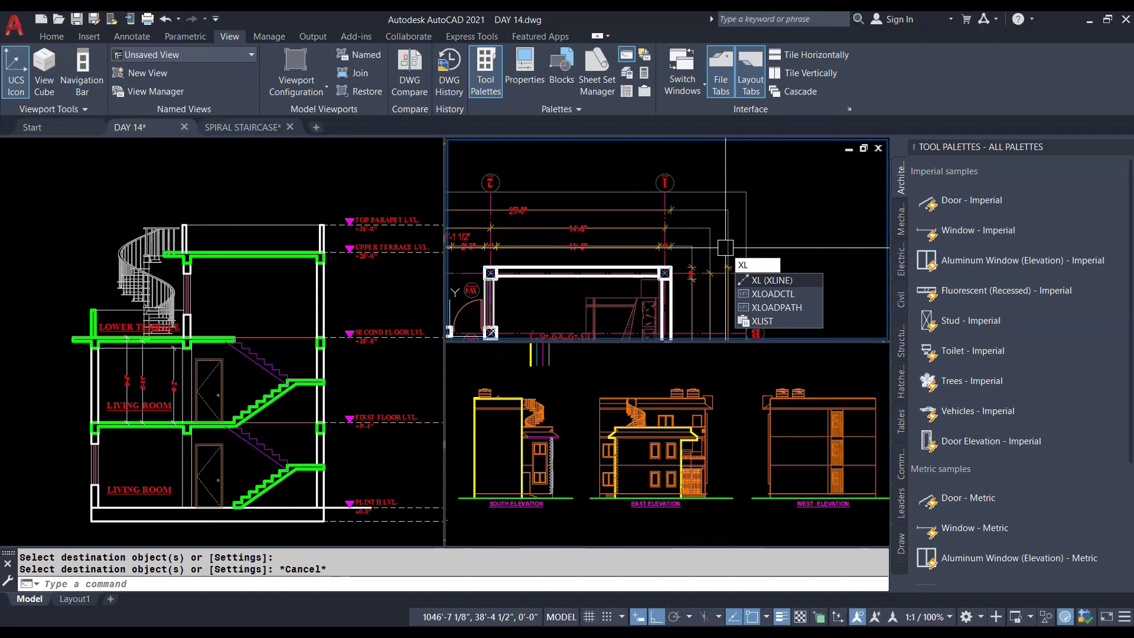
Step: Start a construction line in the section view, then cancel it without drawing
key("Return")
left_click(200, 280)
scroll(200, 280, "down", 5)
scroll(199, 279, "up", 3)
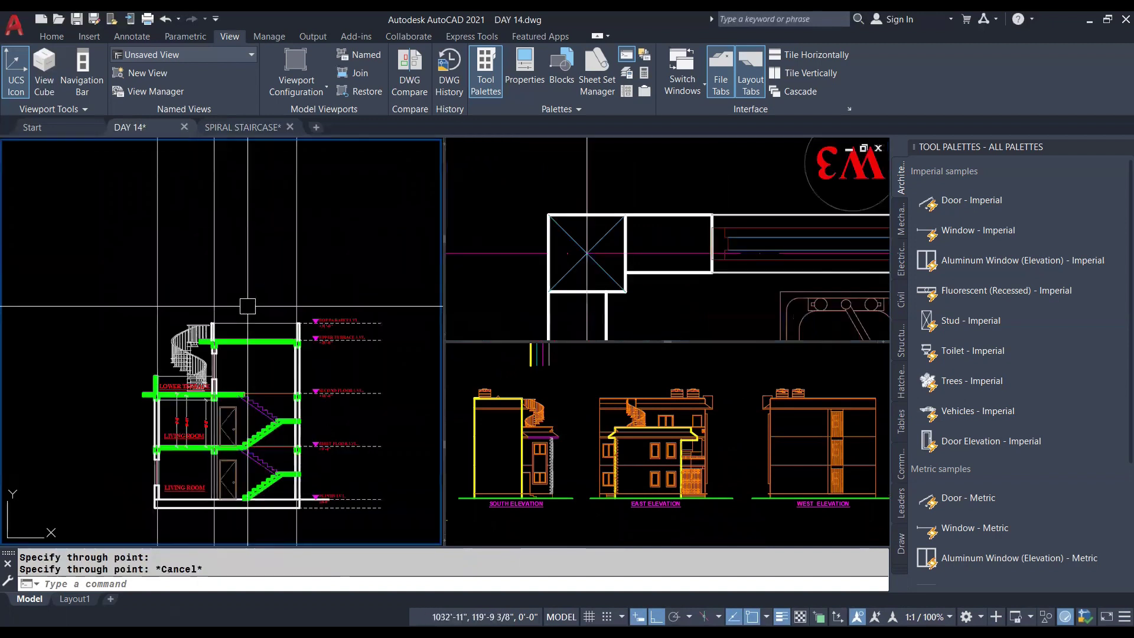
key("Escape")
key("Escape")
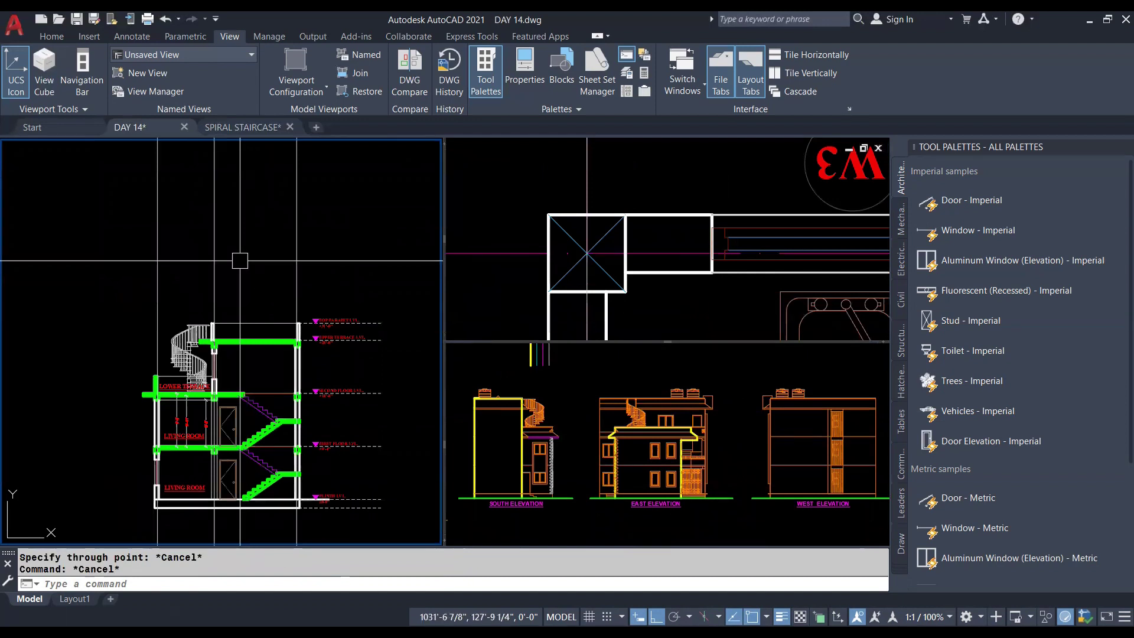
Step: Start TRIM, cancel it, and undo the last trim to restore the line
type("tr")
key("Return")
key("Escape")
key("ctrl+z")
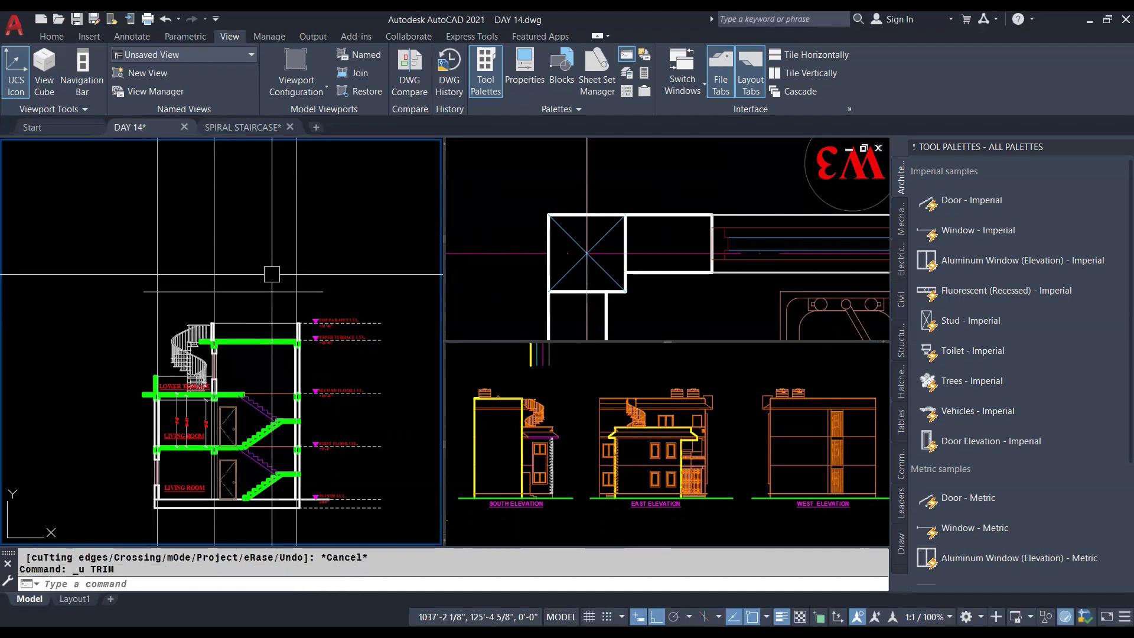
key("Escape")
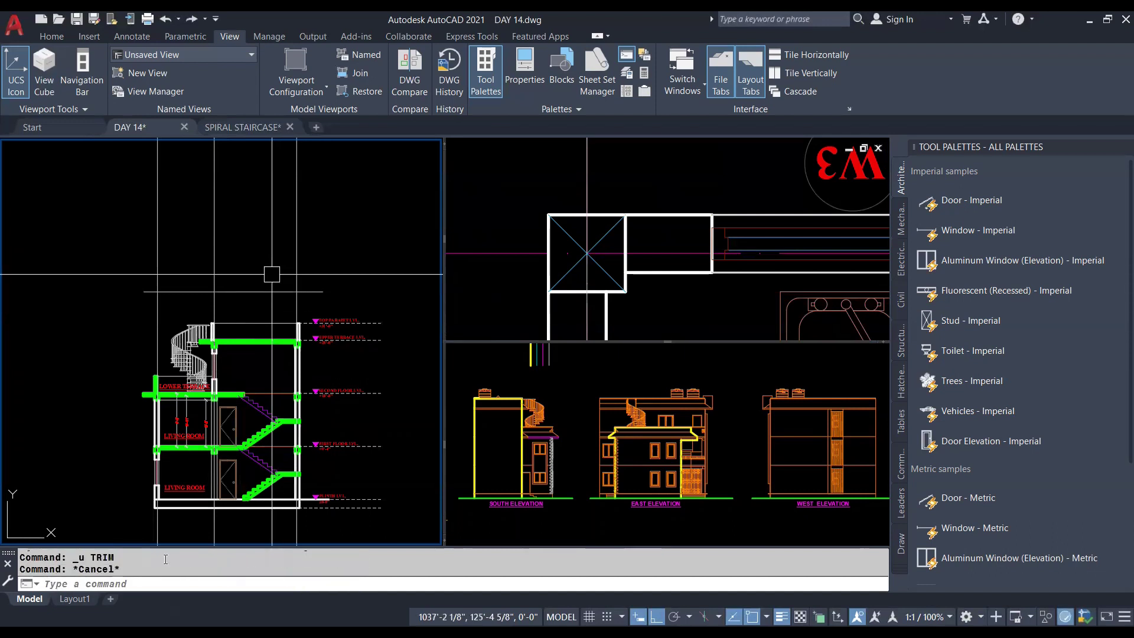
Step: Select the stray horizontal line across the top of the section and delete it
type("tr")
key("Return")
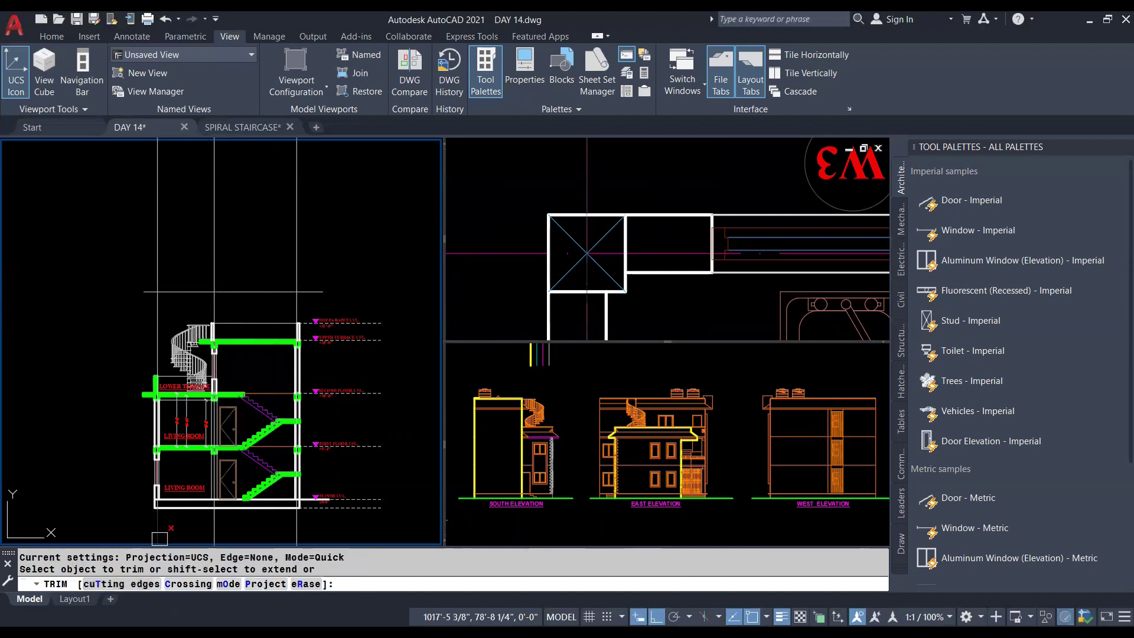
key("Escape")
left_click(234, 291)
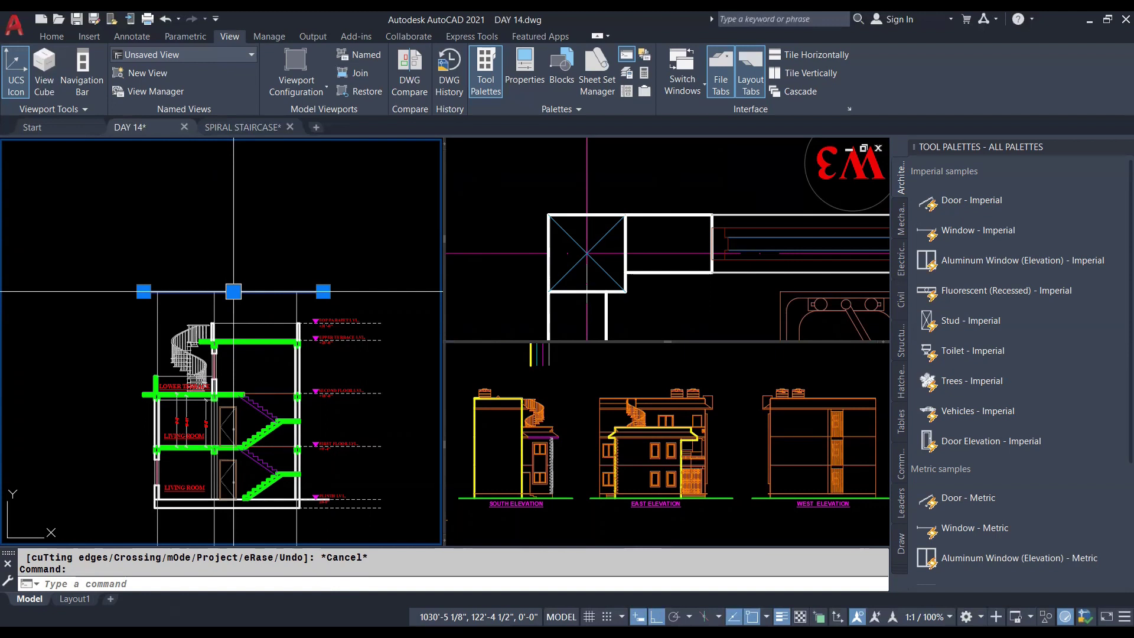
scroll(234, 291, "up", 2)
key("Delete")
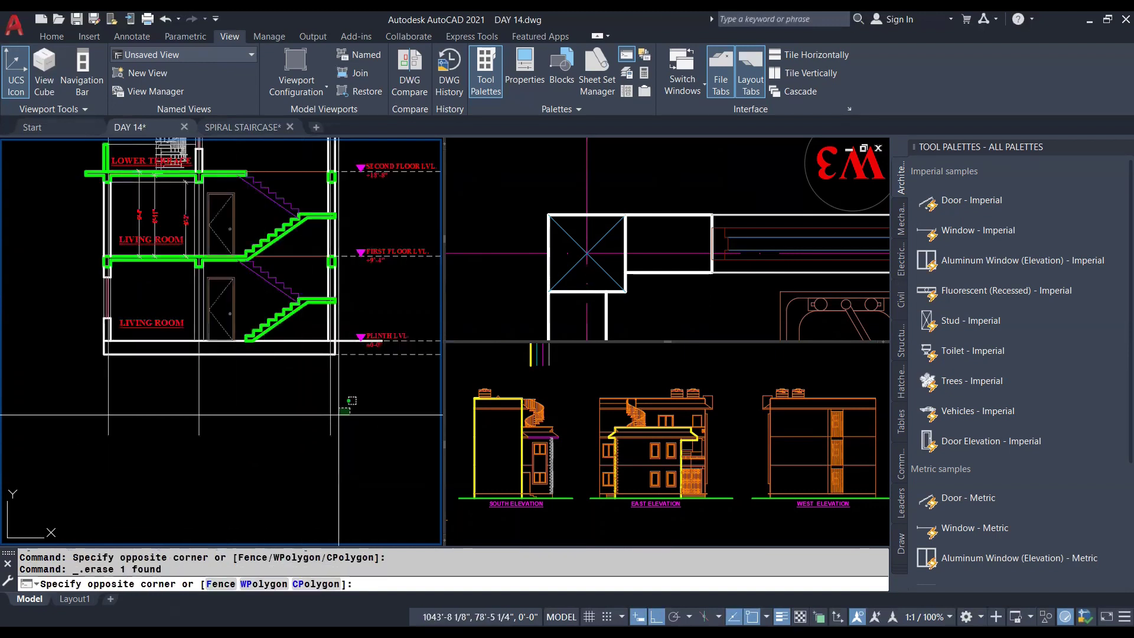
Step: Lock the CEN layer by picking a column line with Lock Layer, then pan up the section
left_click(52, 37)
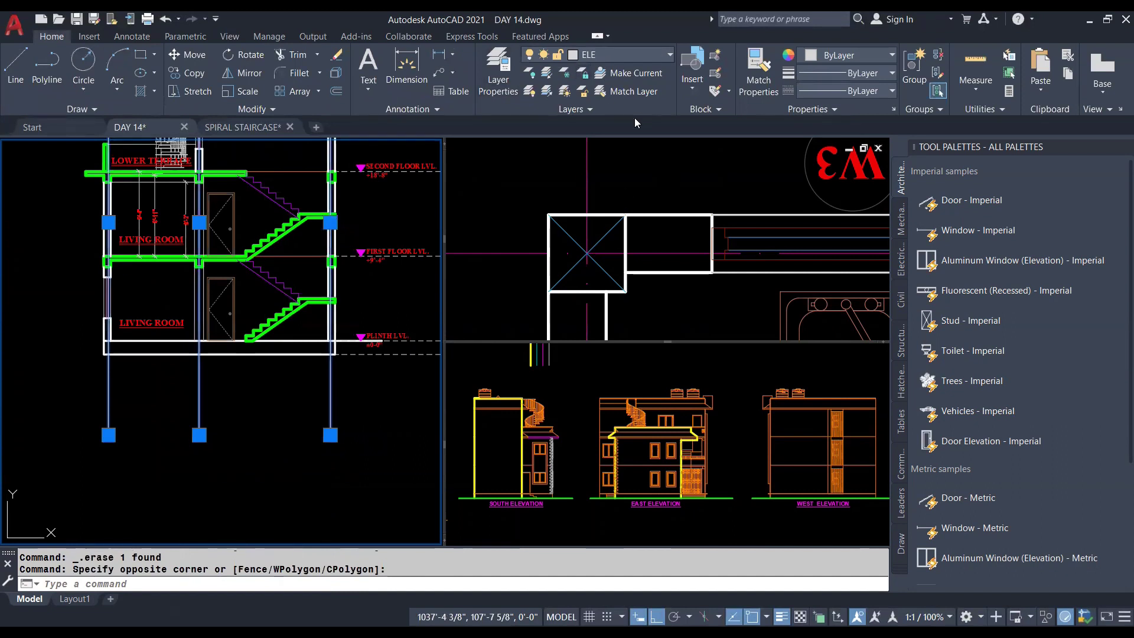
left_click(670, 55)
left_click(697, 177)
key("Escape")
key("Escape")
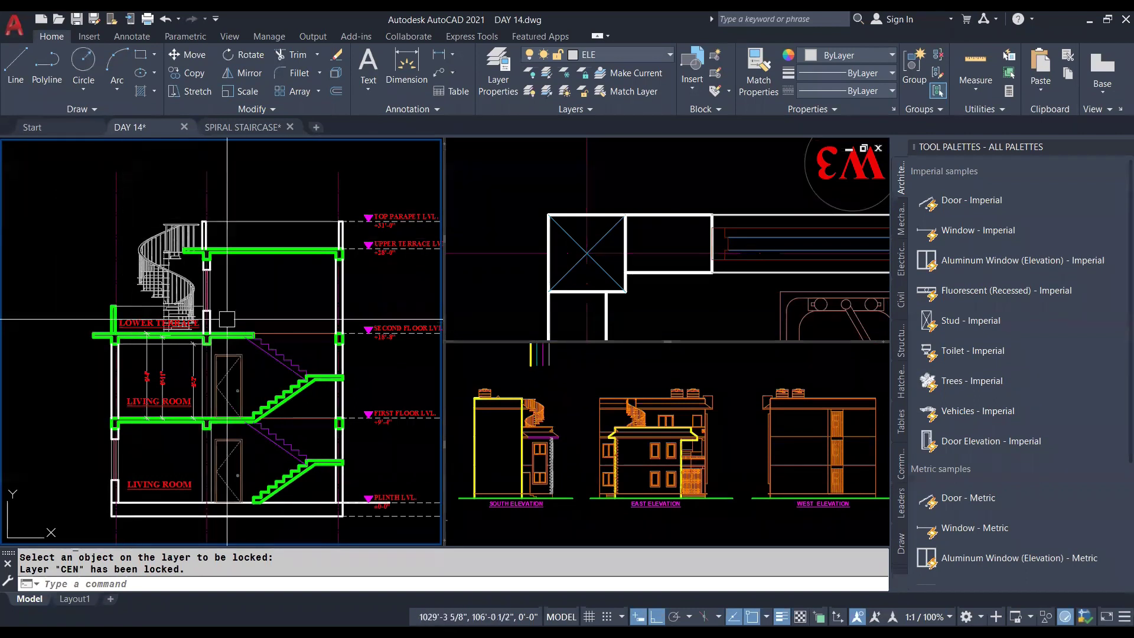
middle_click_drag(228, 369, 212, 312)
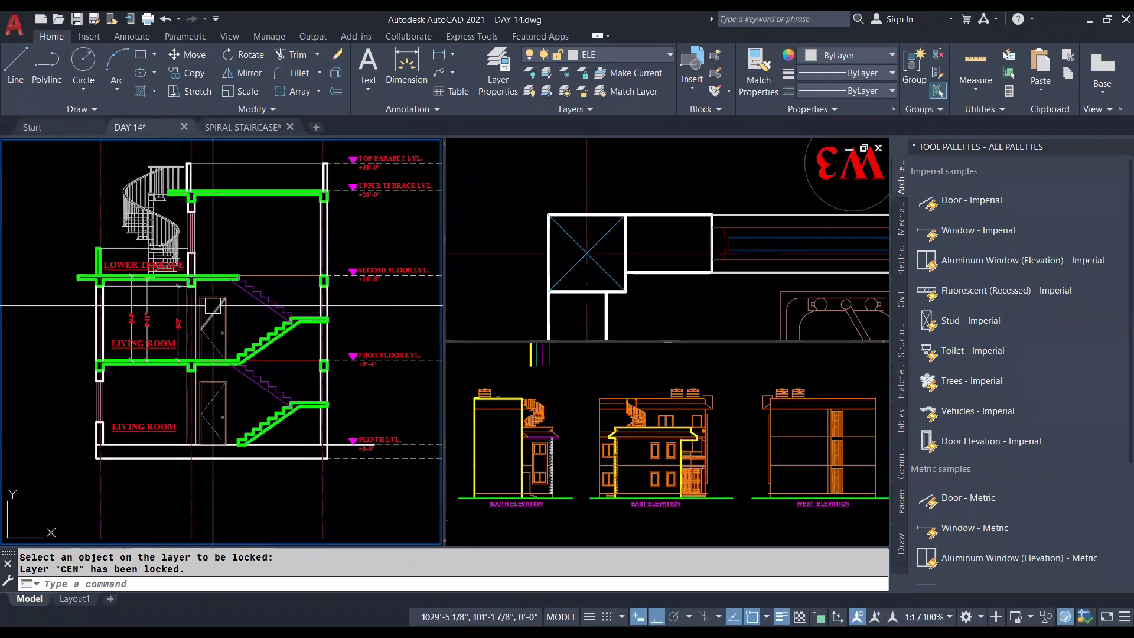
Step: Activate the lower-right viewport and pan over to the SECTION AT X-X drawing
scroll(318, 471, "up", 2)
left_click(721, 374)
scroll(665, 447, "down", 6)
scroll(665, 446, "down", 3)
scroll(835, 433, "up", 3)
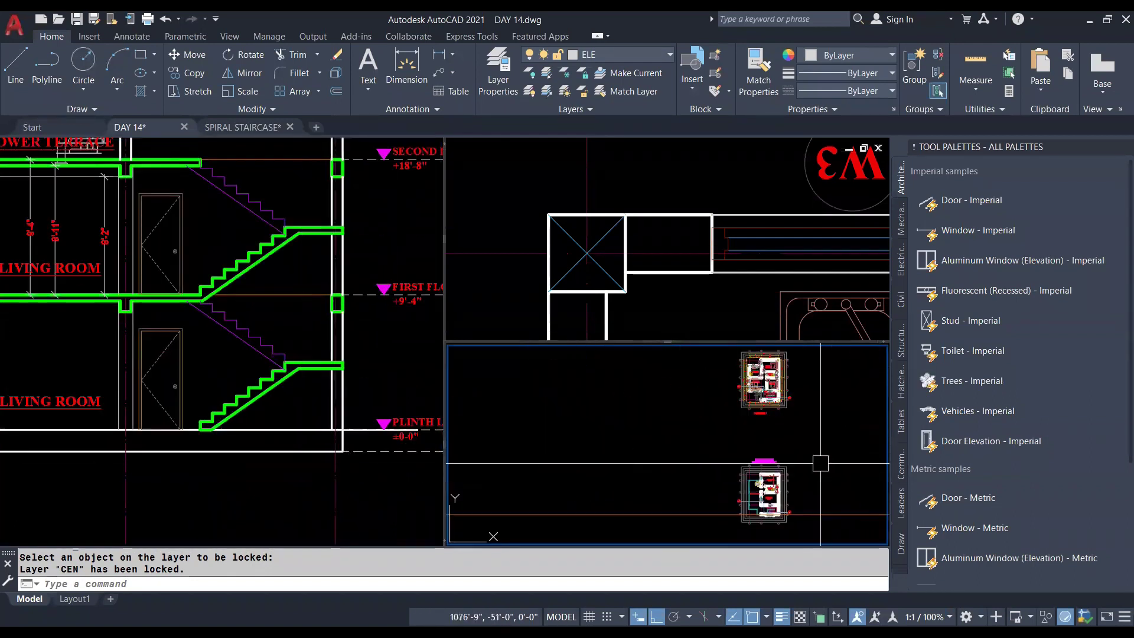
middle_click_drag(797, 486, 490, 532)
middle_click_drag(531, 484, 666, 438)
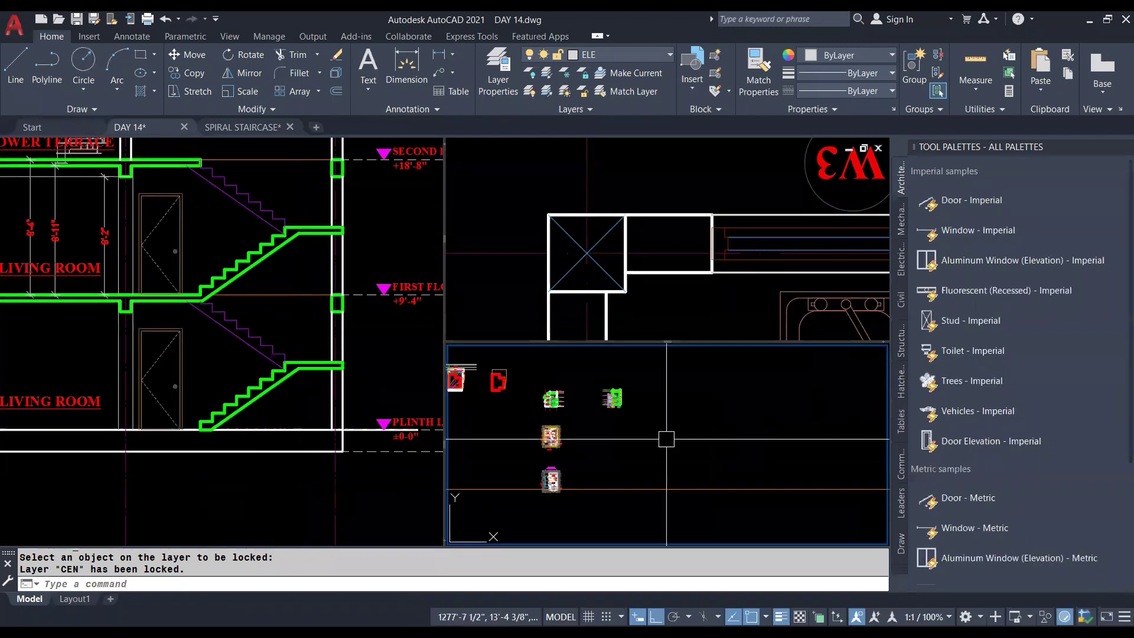
Step: Zoom in on the SECTION AT X-X floor-finishing notes, then shift the house section view
scroll(620, 371, "up", 3)
scroll(620, 372, "up", 3)
scroll(761, 389, "up", 2)
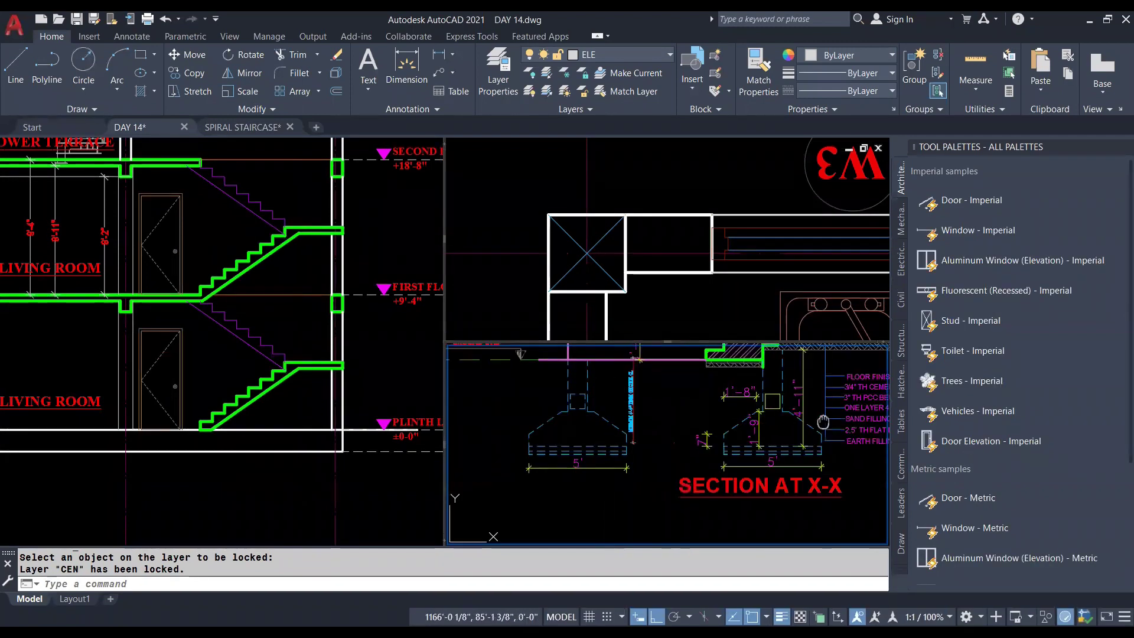
scroll(761, 390, "up", 3)
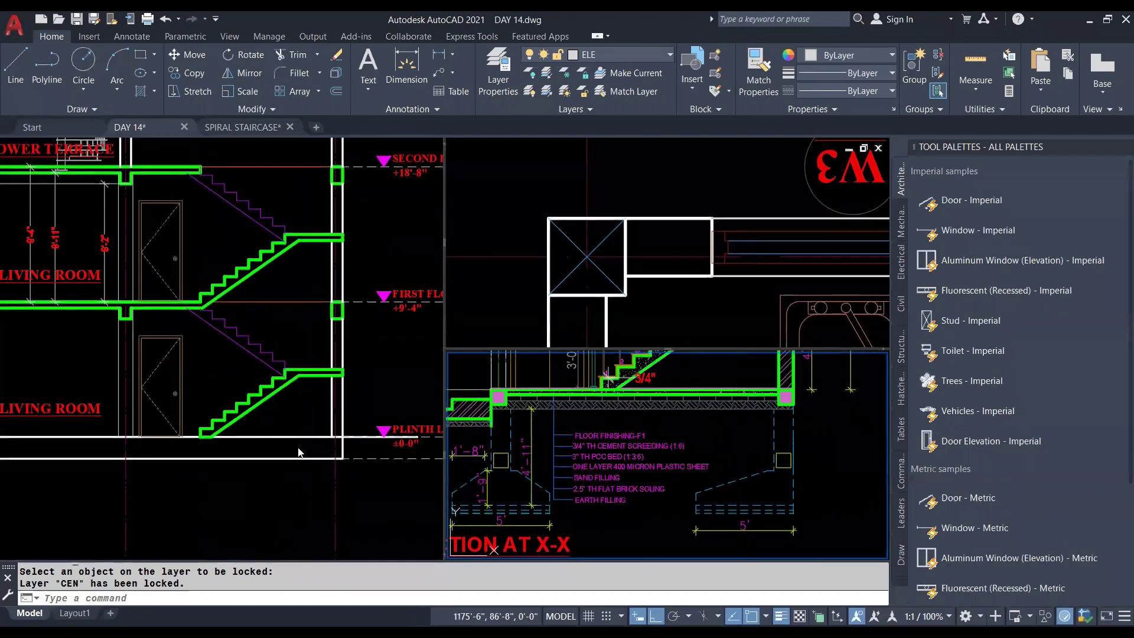
scroll(536, 397, "up", 2)
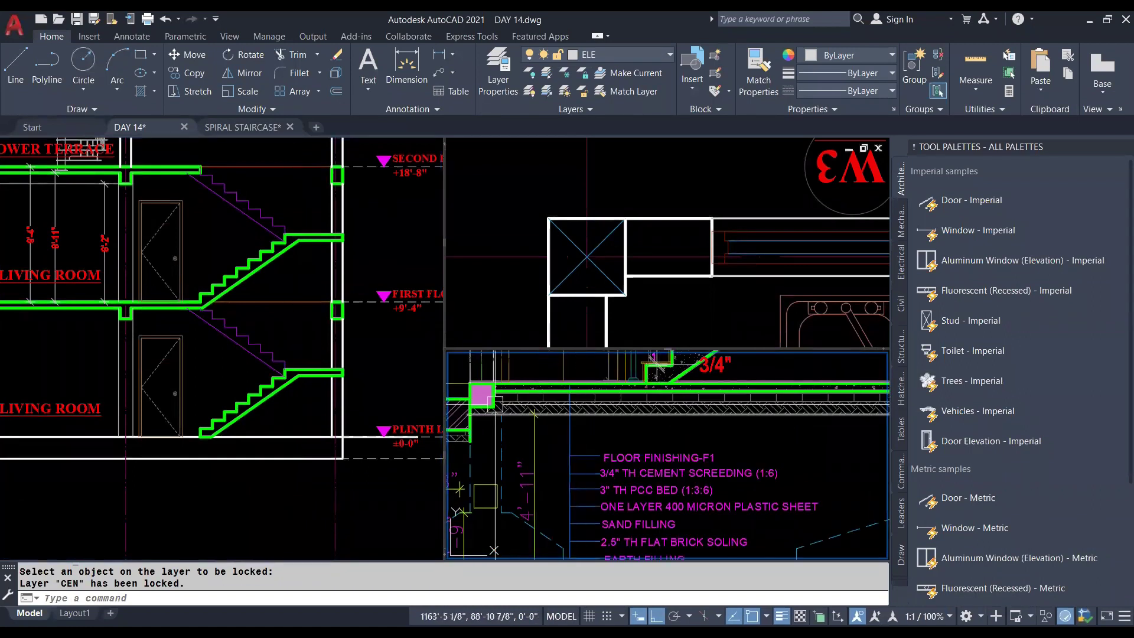
scroll(538, 397, "up", 3)
scroll(541, 396, "up", 2)
scroll(541, 396, "down", 3)
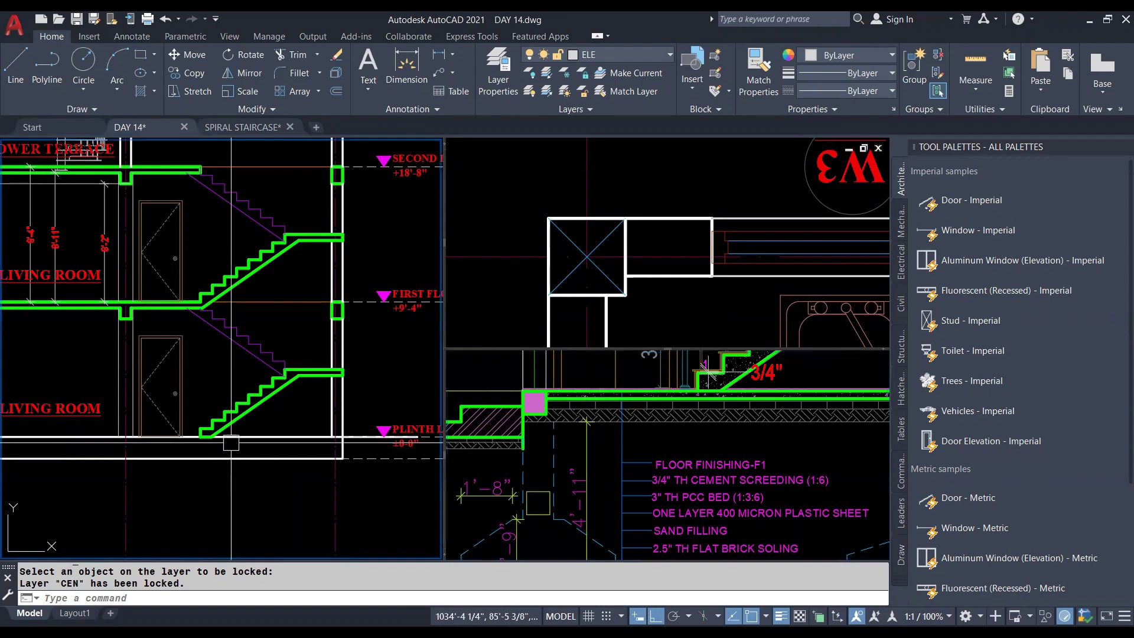
middle_click_drag(314, 460, 346, 426)
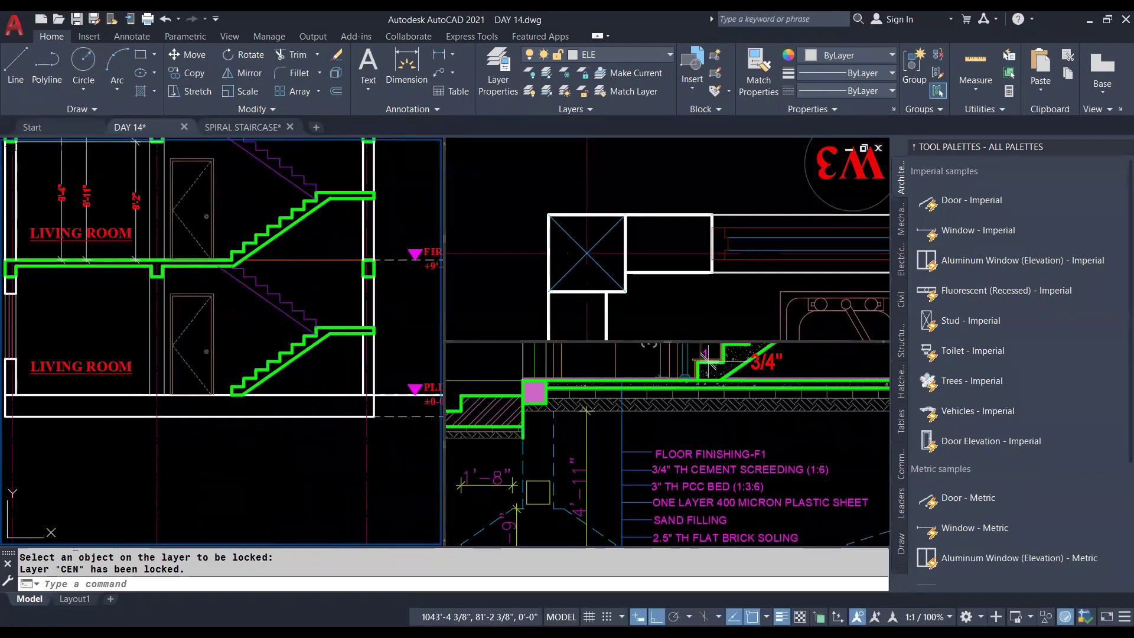
Step: Explode the ground floor polyline under the stairs and offset it 3/4 inch downward
key("Escape")
scroll(313, 396, "up", 2)
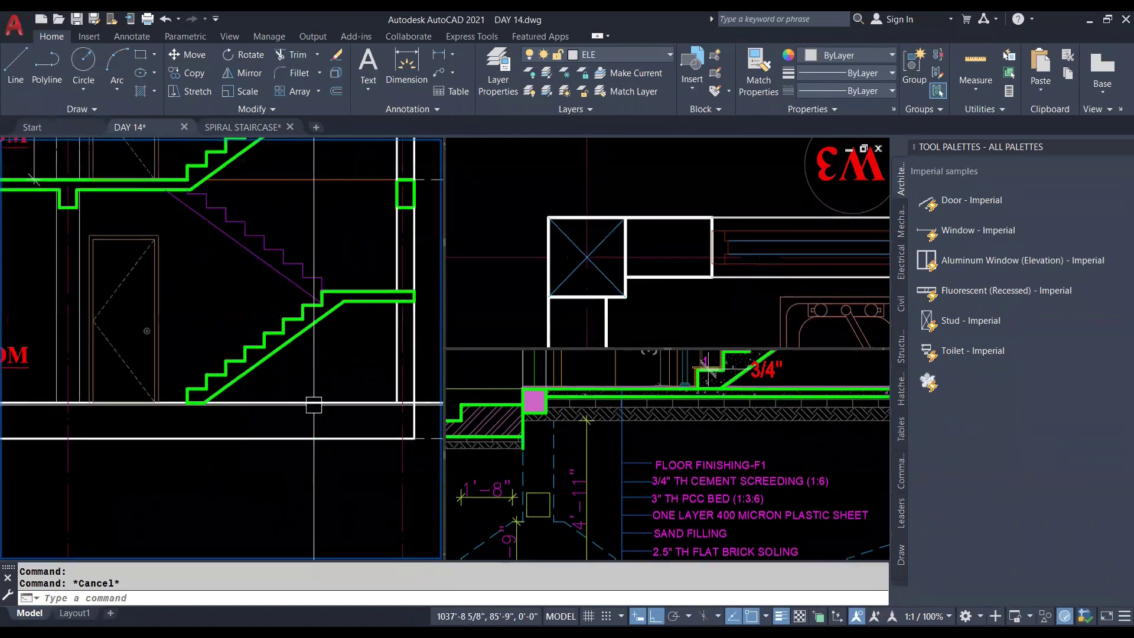
left_click(291, 399)
type("x")
key("Return")
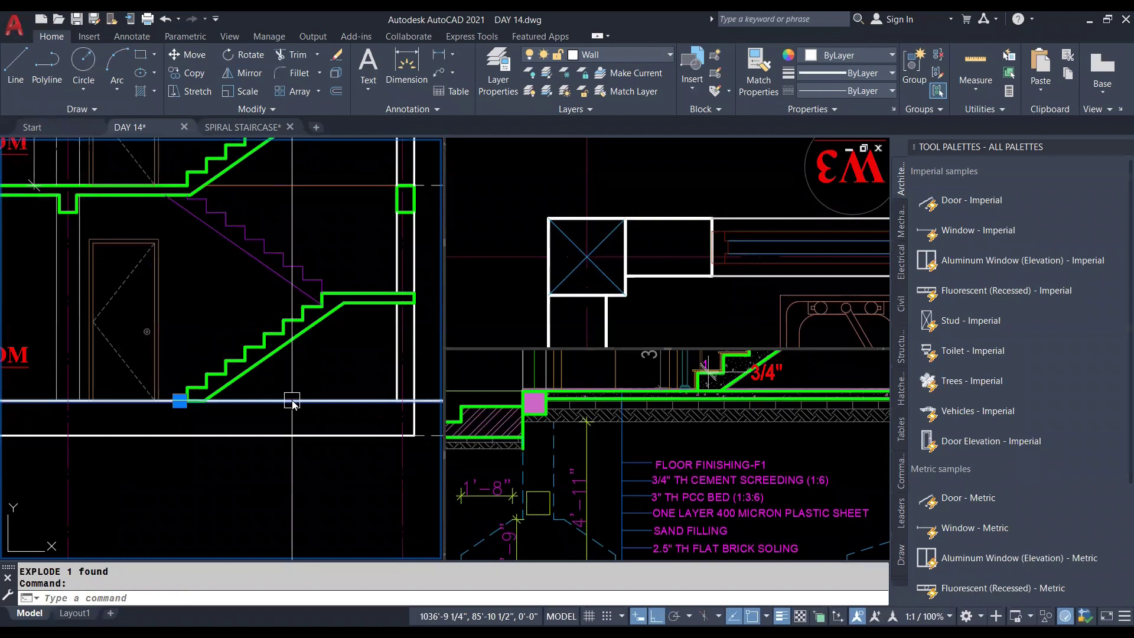
type("o")
key("Return")
type("3/4")
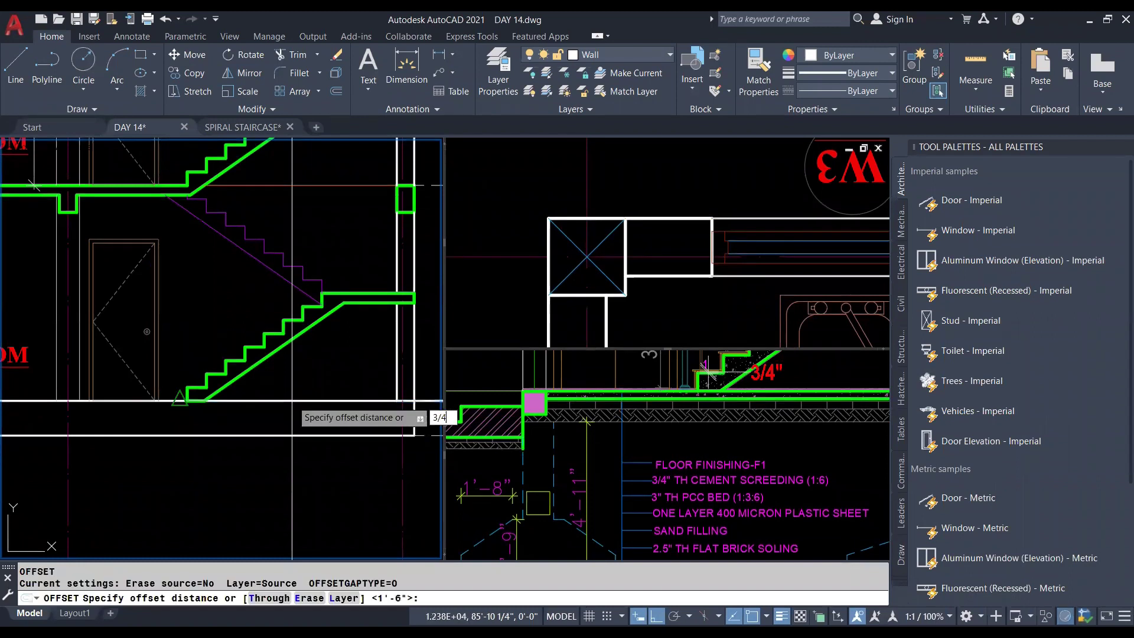
key("Return")
key("Escape")
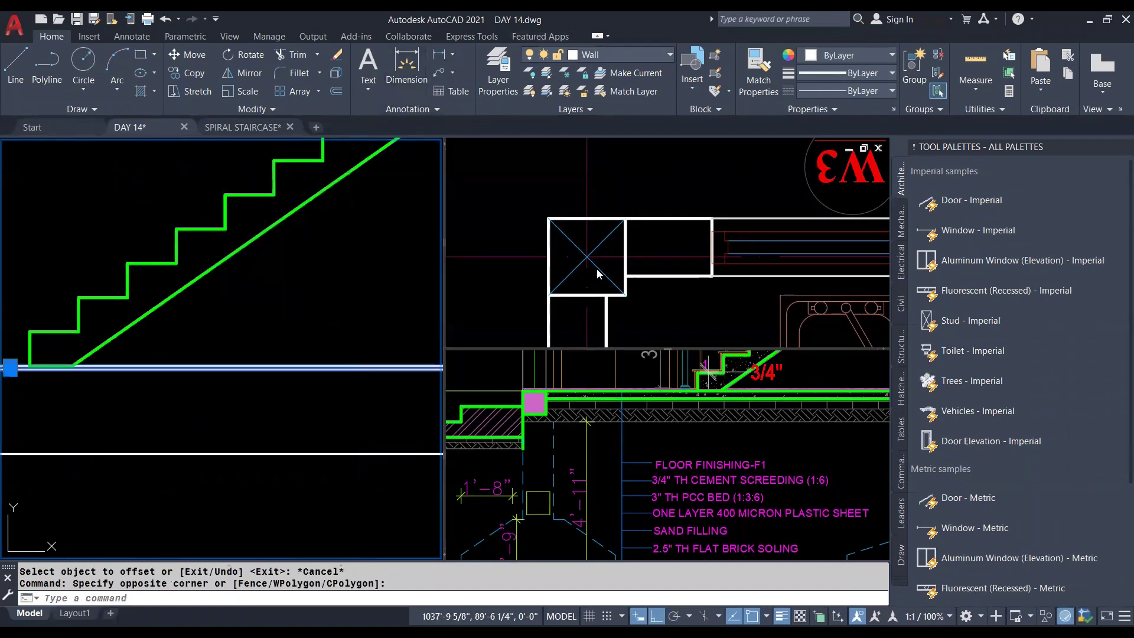
Step: Check the layer list without changing layers, then pick lines near the stair base
left_click(620, 55)
key("Escape")
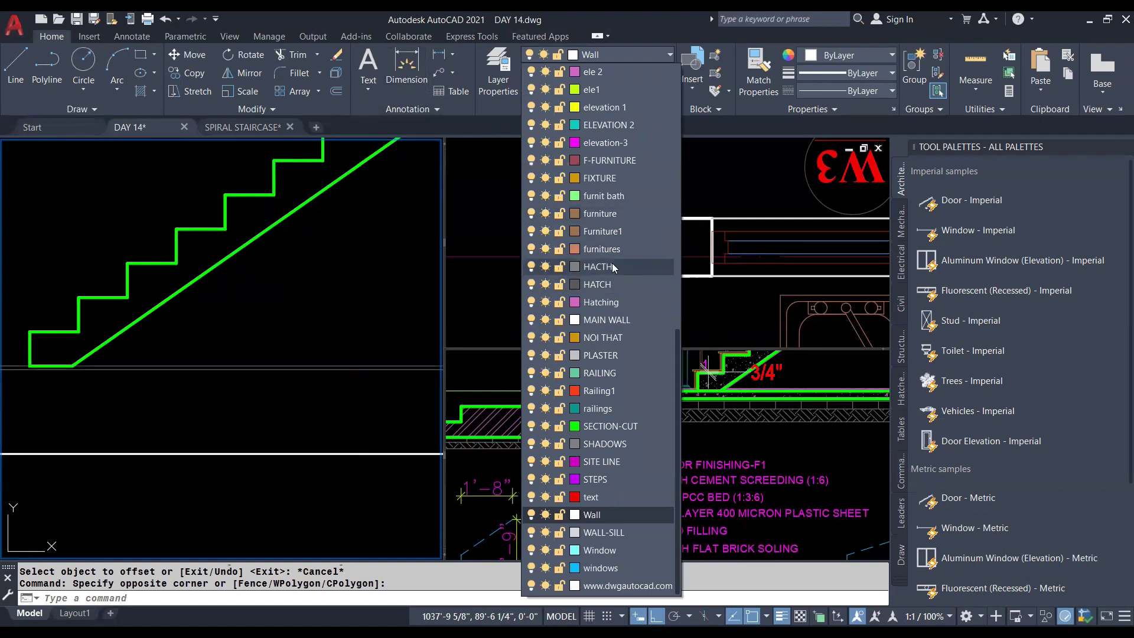
left_click(303, 401)
key("Escape")
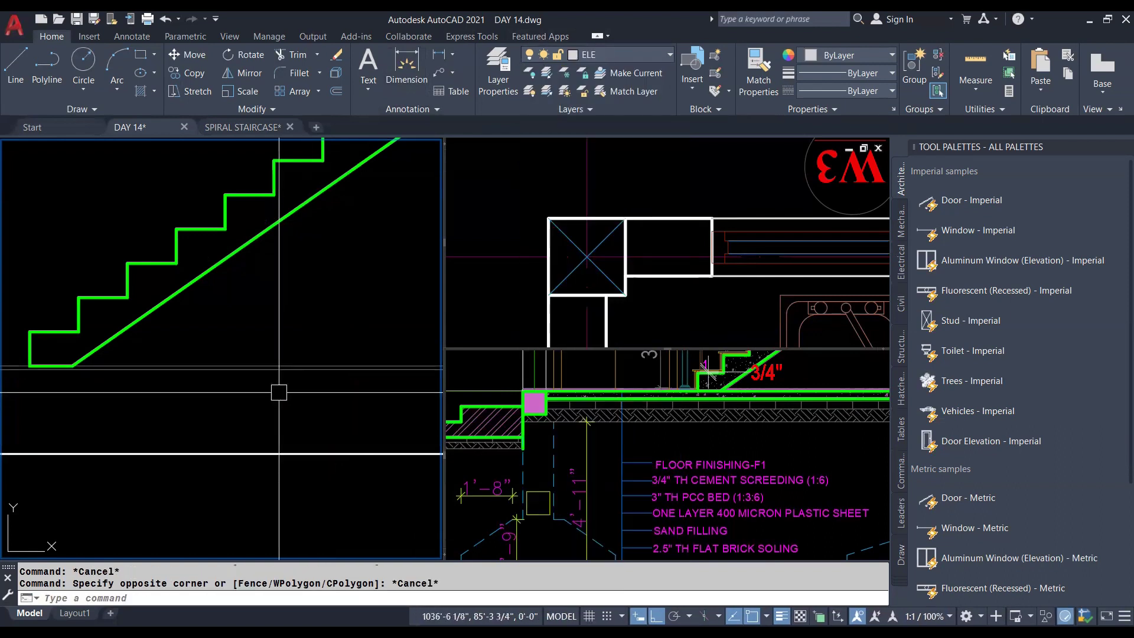
left_click(315, 409)
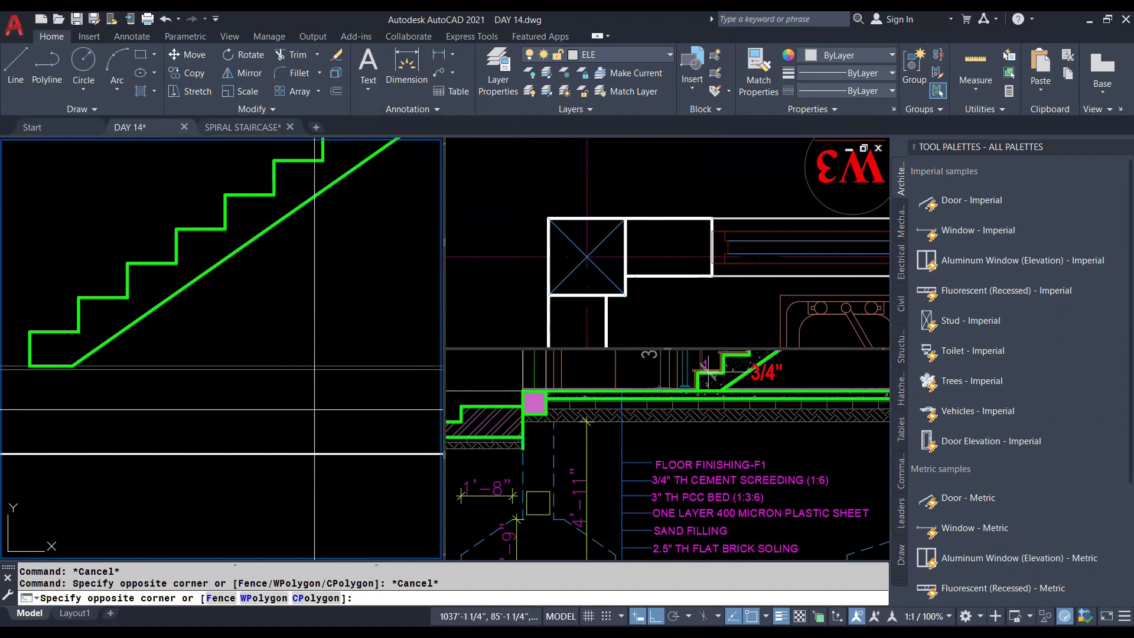
Step: Bring the stair base into view and select the new floor line below it
type("o")
key("Return")
scroll(314, 408, "down", 2)
middle_click_drag(286, 307, 283, 381)
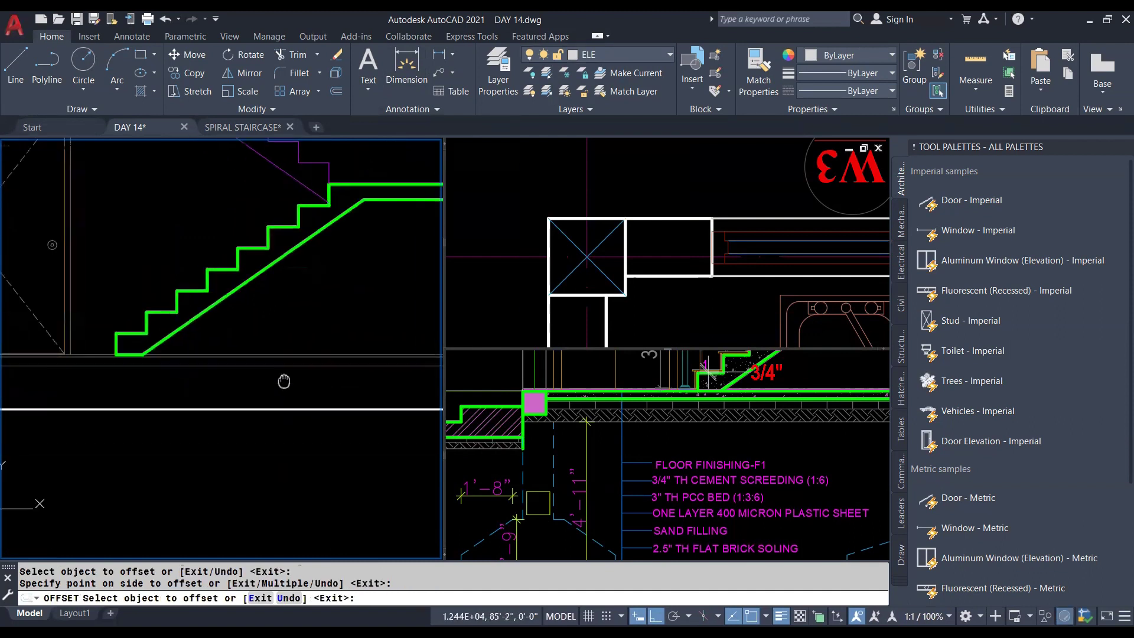
key("Escape")
scroll(271, 369, "up", 2)
left_click(268, 366)
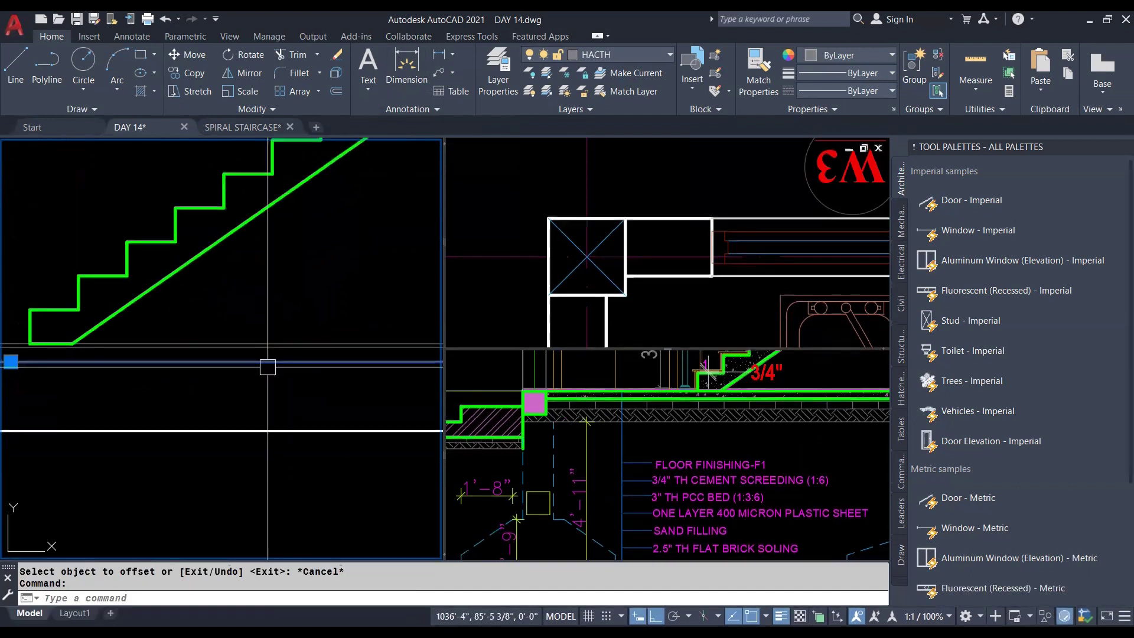
key("Escape")
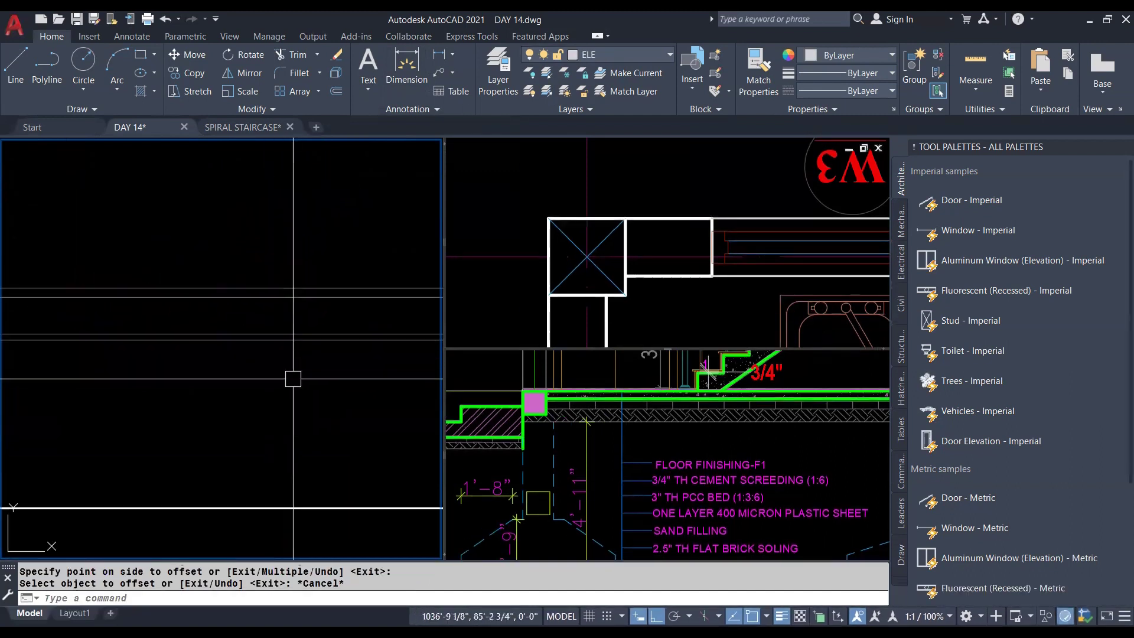
Step: Pan to the LIVING ROOM floor and begin an offset with distance 2.5
scroll(230, 375, "down", 4)
middle_click_drag(186, 382, 366, 388)
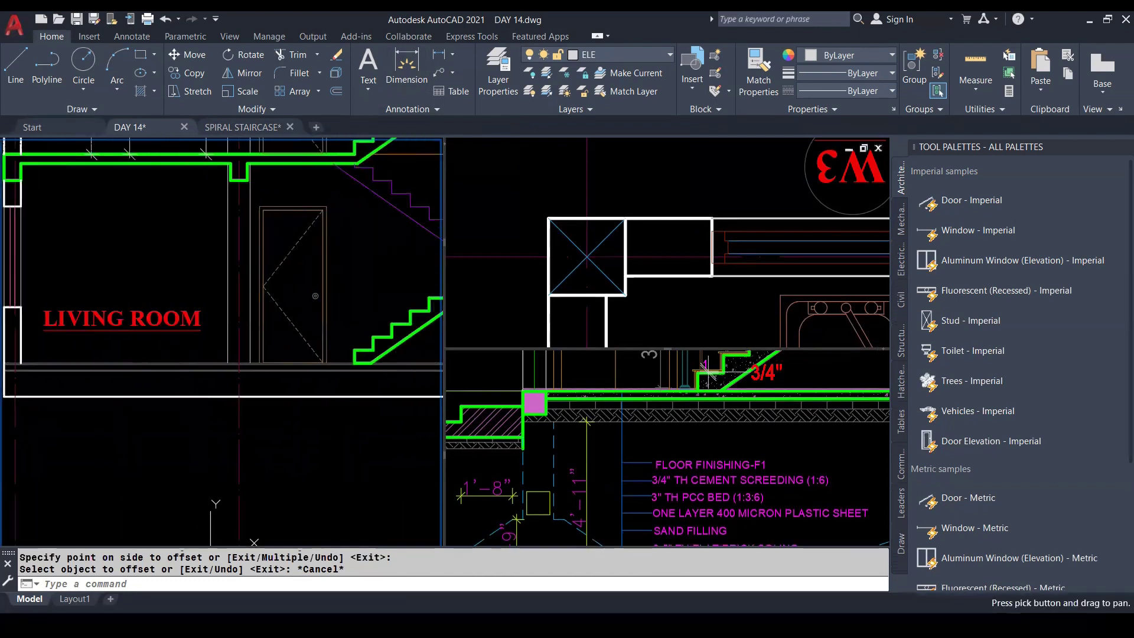
scroll(302, 380, "up", 5)
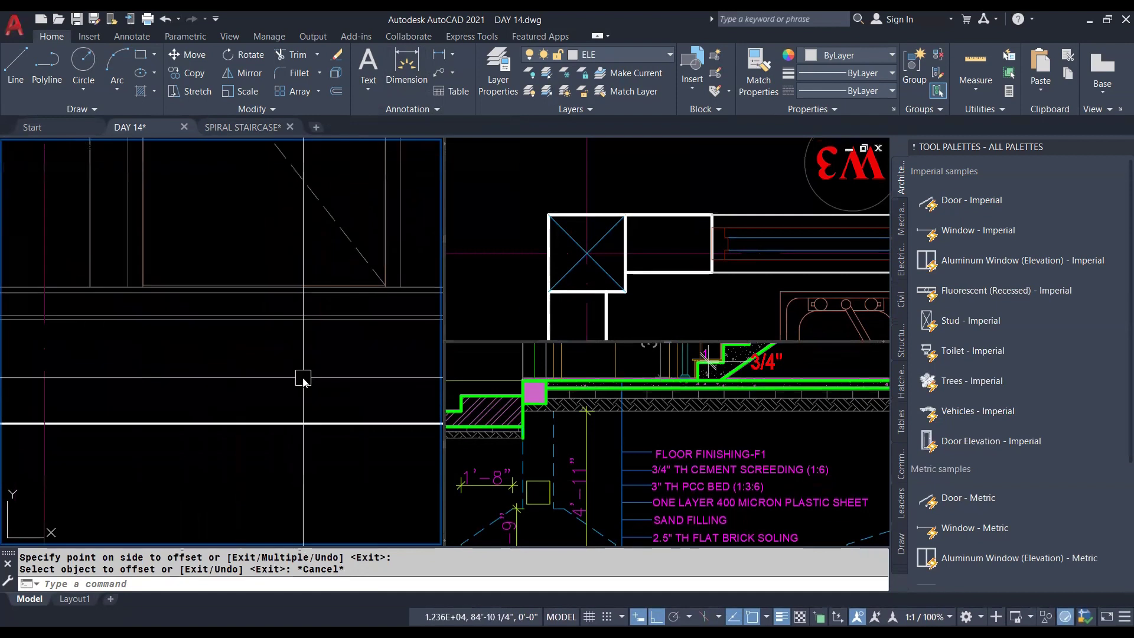
key("Return")
type("2.5")
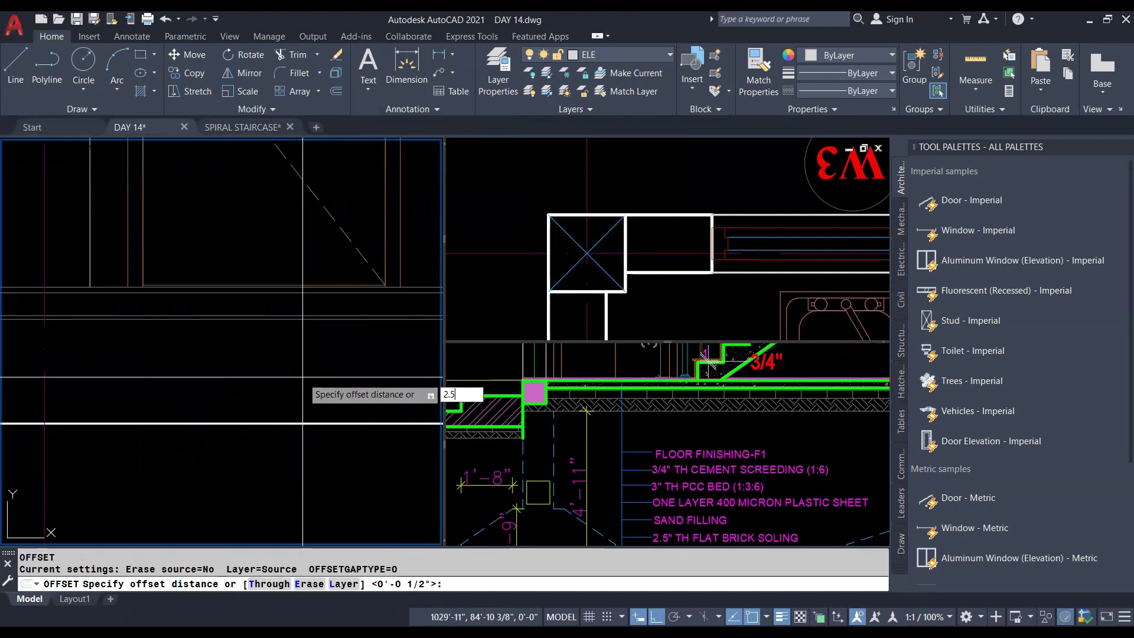
key("Return")
scroll(302, 423, "down", 5)
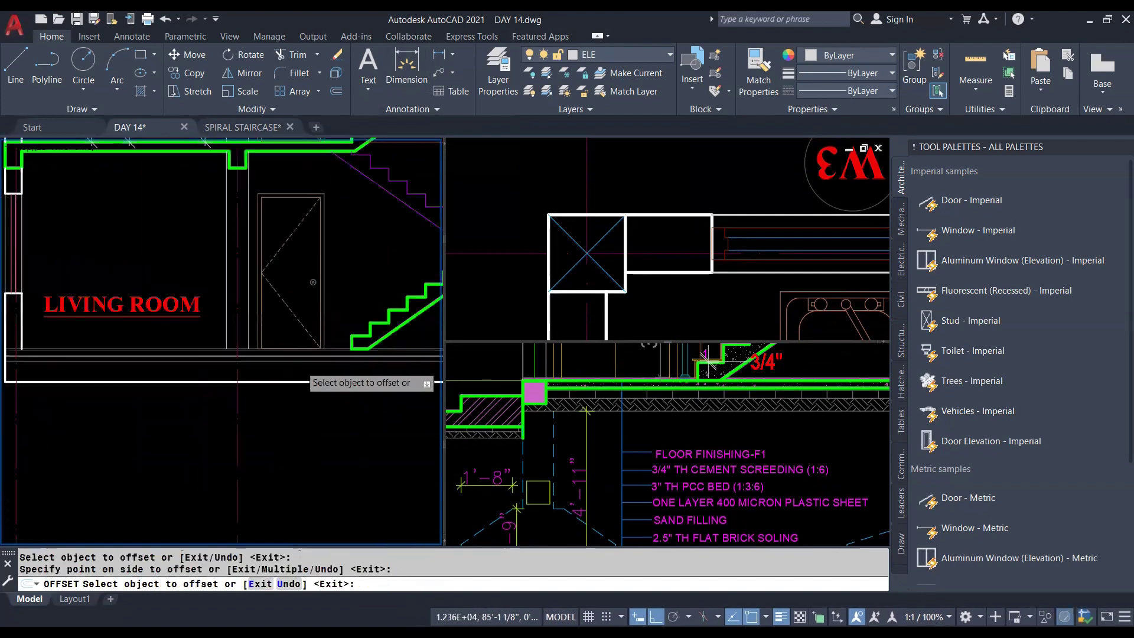
key("Escape")
scroll(157, 359, "up", 2)
left_click(156, 359)
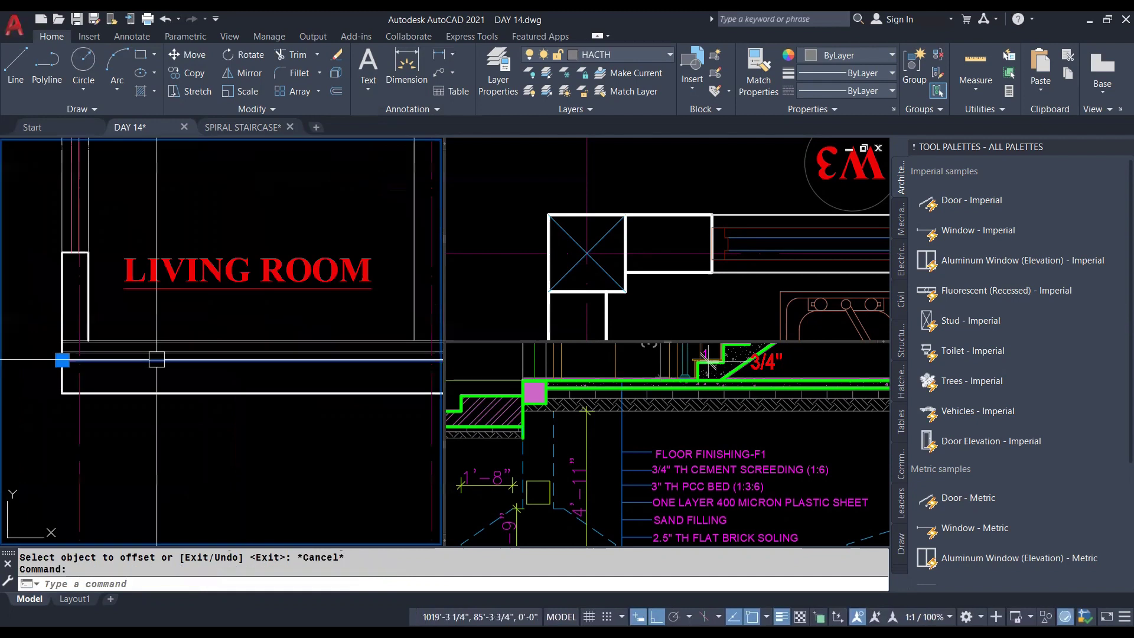
key("Return")
left_click(157, 359)
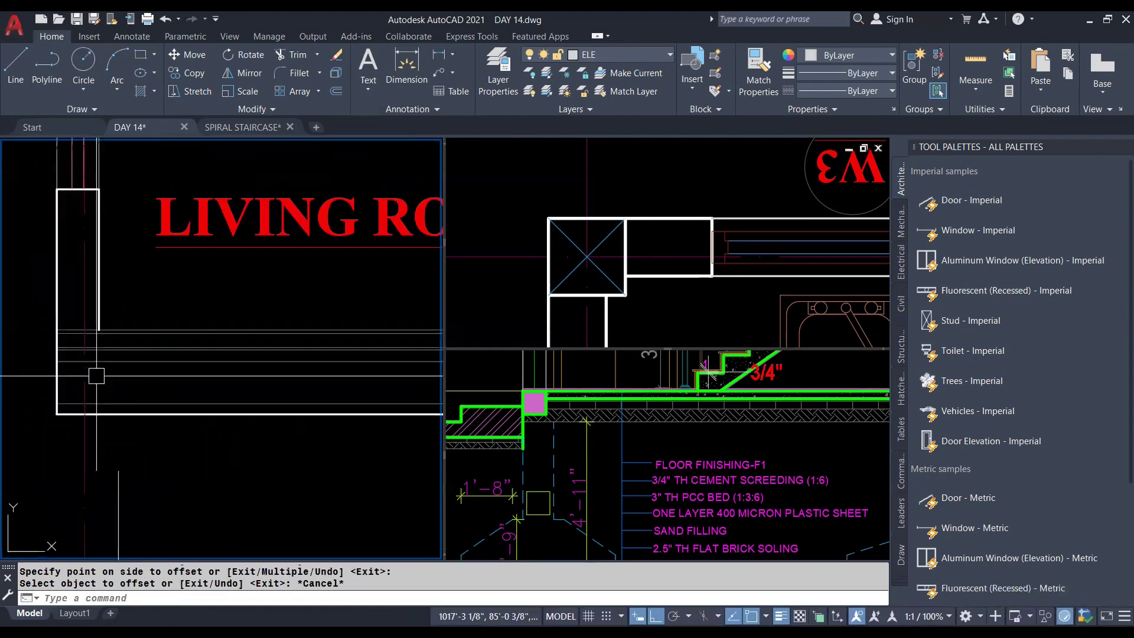
key("Escape")
left_click(170, 412)
scroll(271, 412, "down", 2)
key("Escape")
scroll(204, 406, "up", 1)
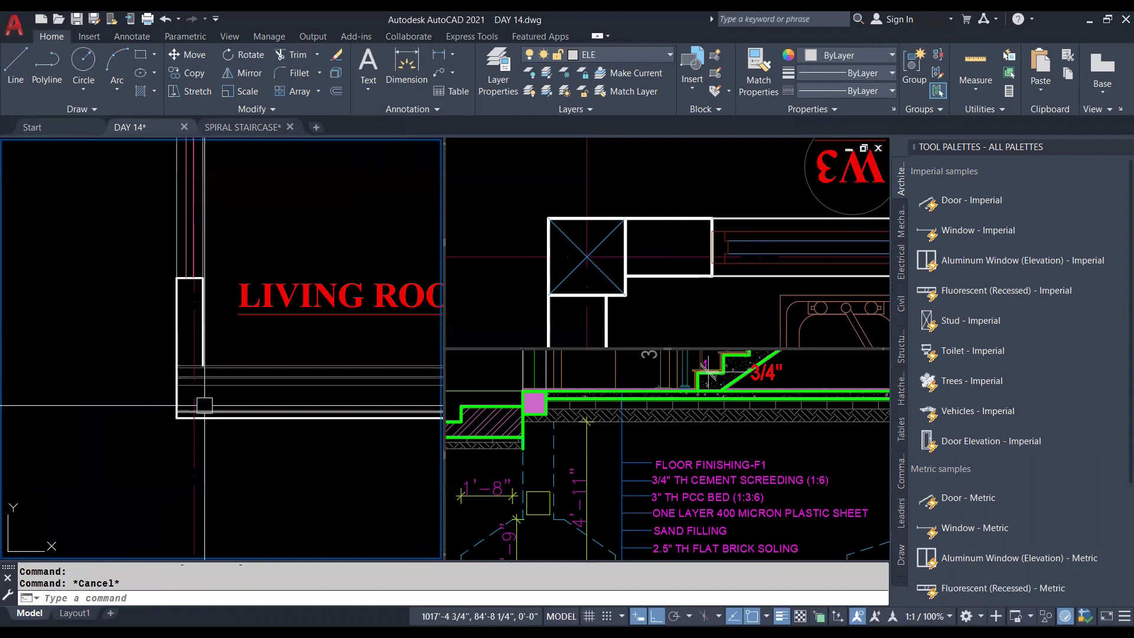
left_click(172, 393)
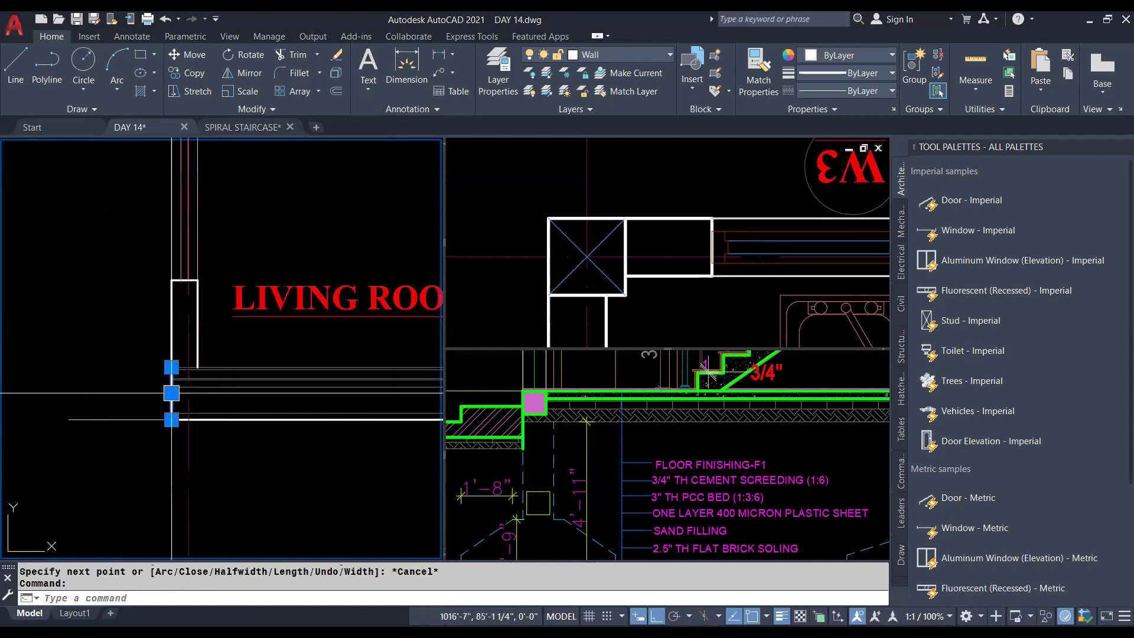
Step: Delete the stray horizontal line under the plinth next to the stair
key("Escape")
scroll(171, 392, "down", 3)
scroll(171, 392, "up", 2)
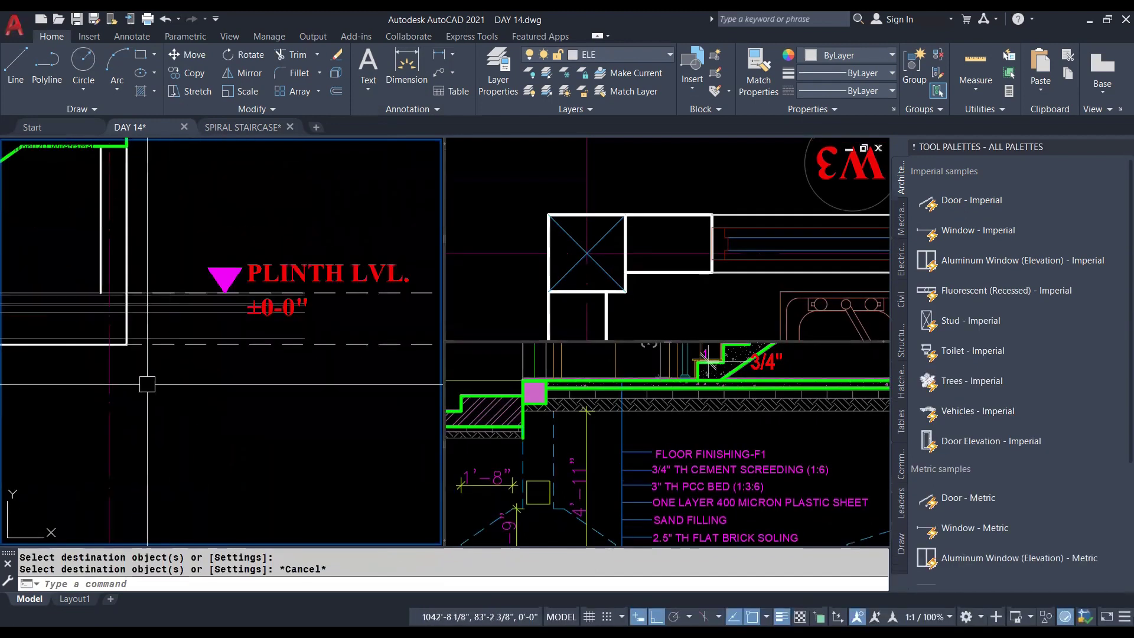
middle_click_drag(163, 389, 264, 416)
left_click(190, 378)
key("Delete")
Step: Try matching properties from the wall line, then start window-selecting the PLINTH LVL marker
scroll(260, 375, "up", 3)
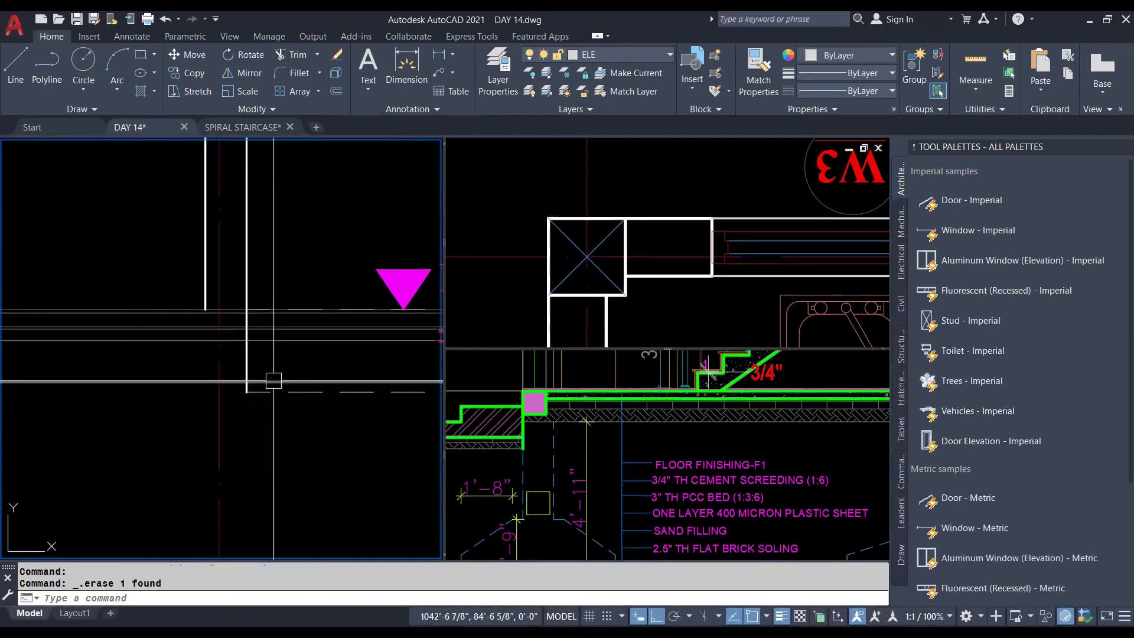
left_click(254, 359)
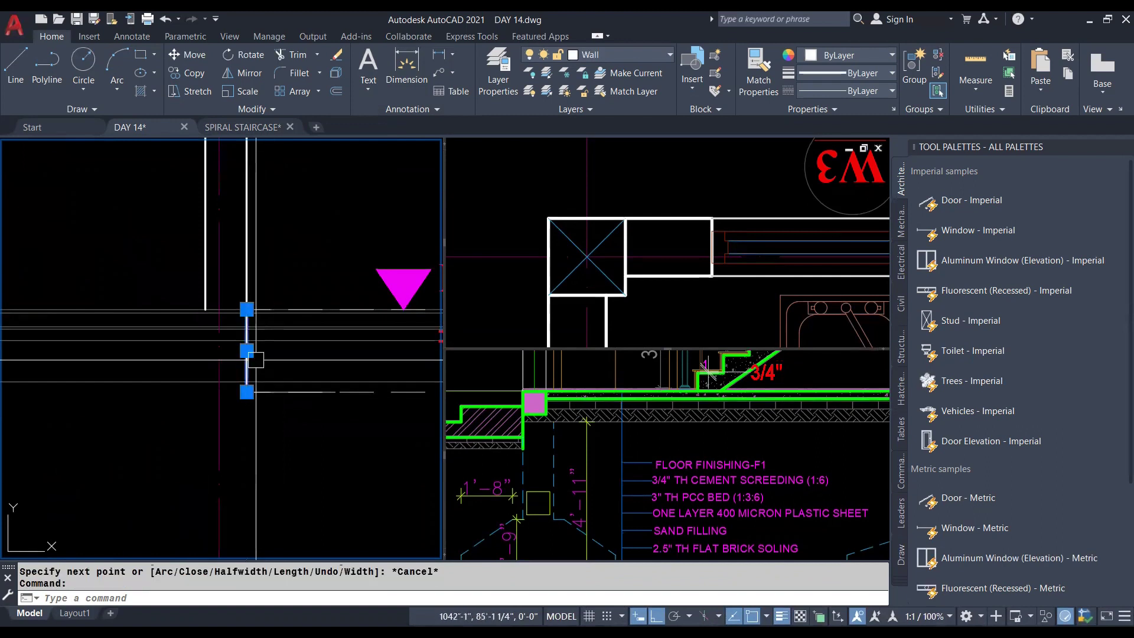
type("ma")
key("Return")
scroll(255, 359, "down", 5)
key("Escape")
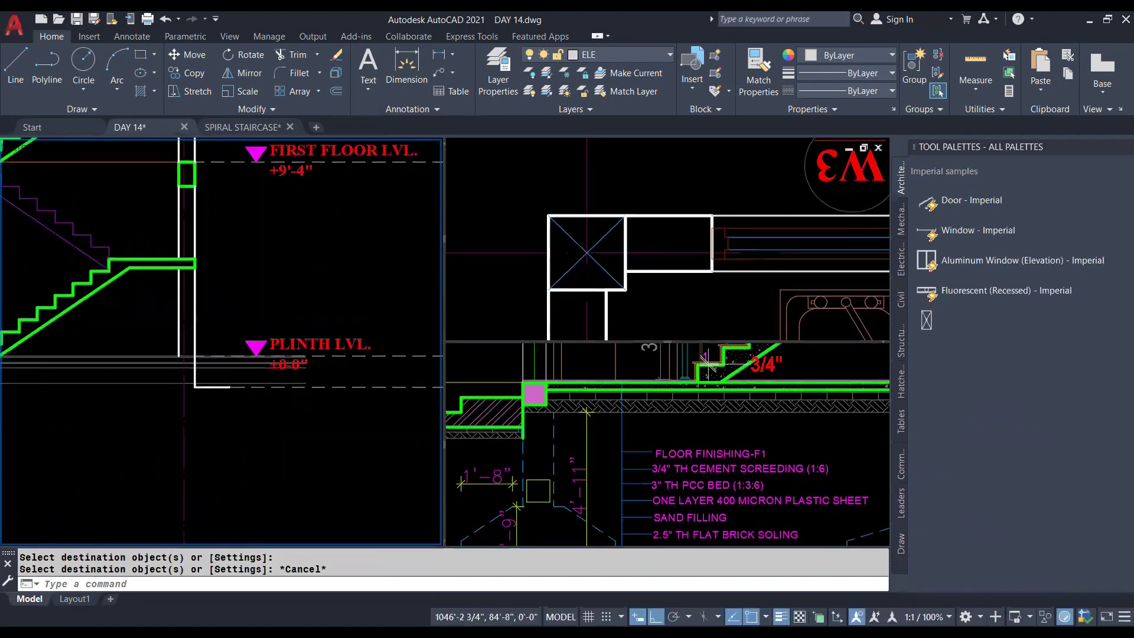
scroll(206, 371, "up", 4)
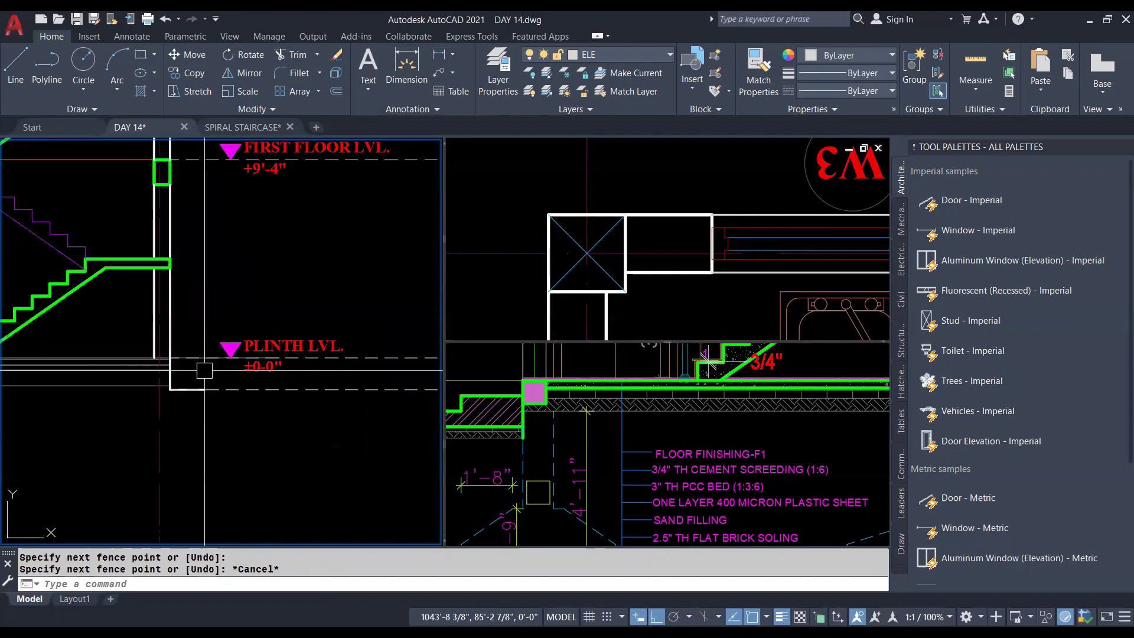
left_click(207, 283)
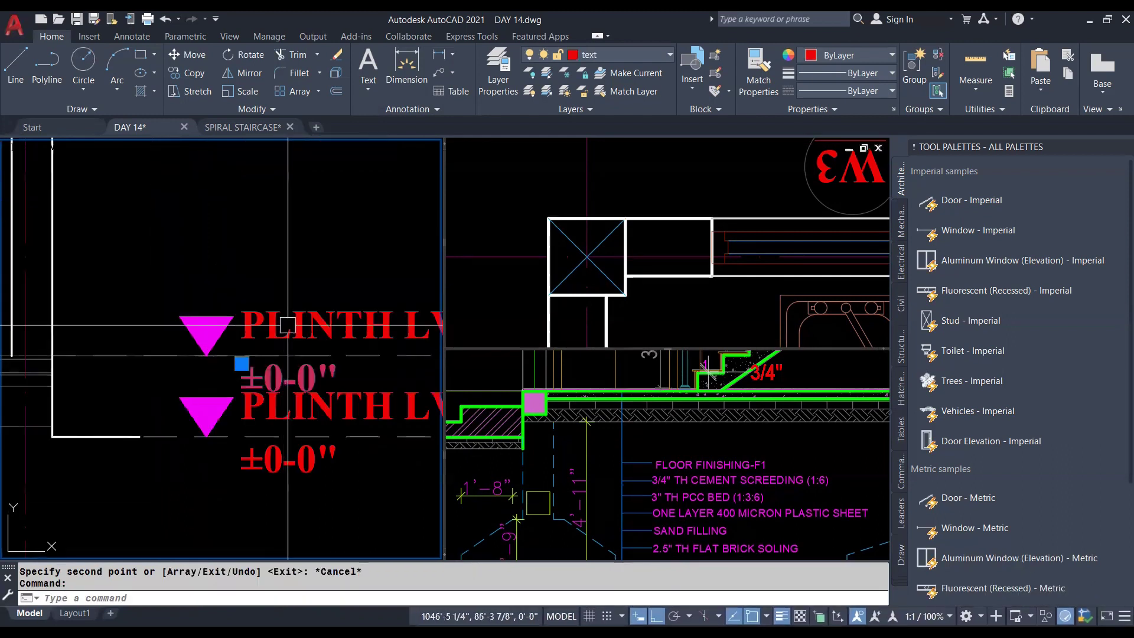
Step: Zoom in on the copied marker and cancel moving the ±0-0" text
scroll(287, 324, "up", 1)
scroll(283, 323, "up", 1)
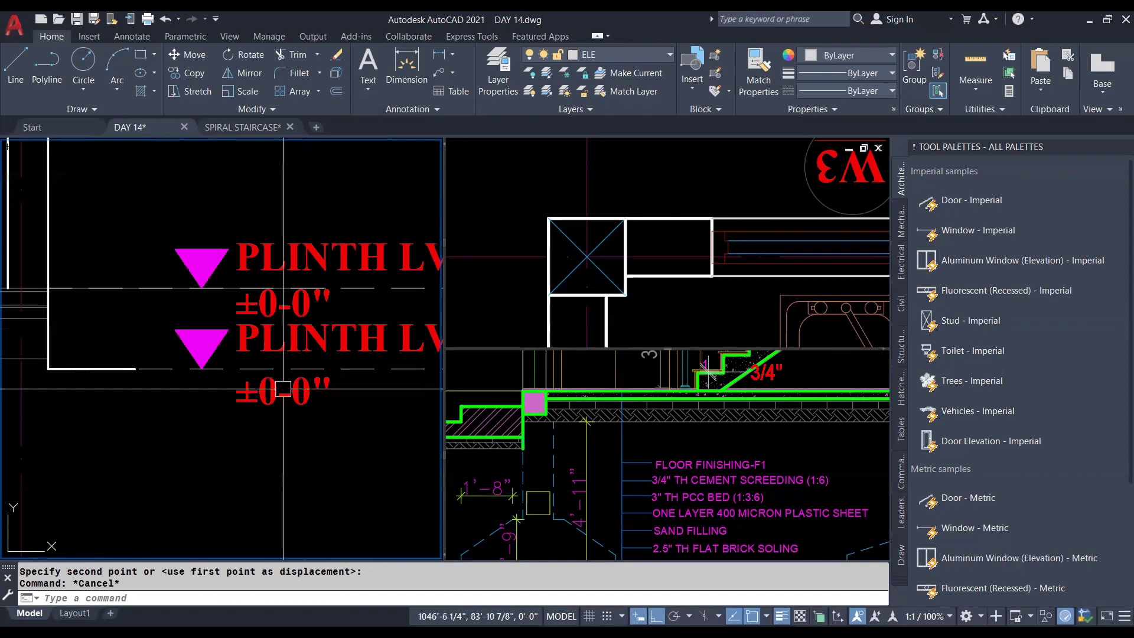
scroll(274, 323, "up", 1)
key("Escape")
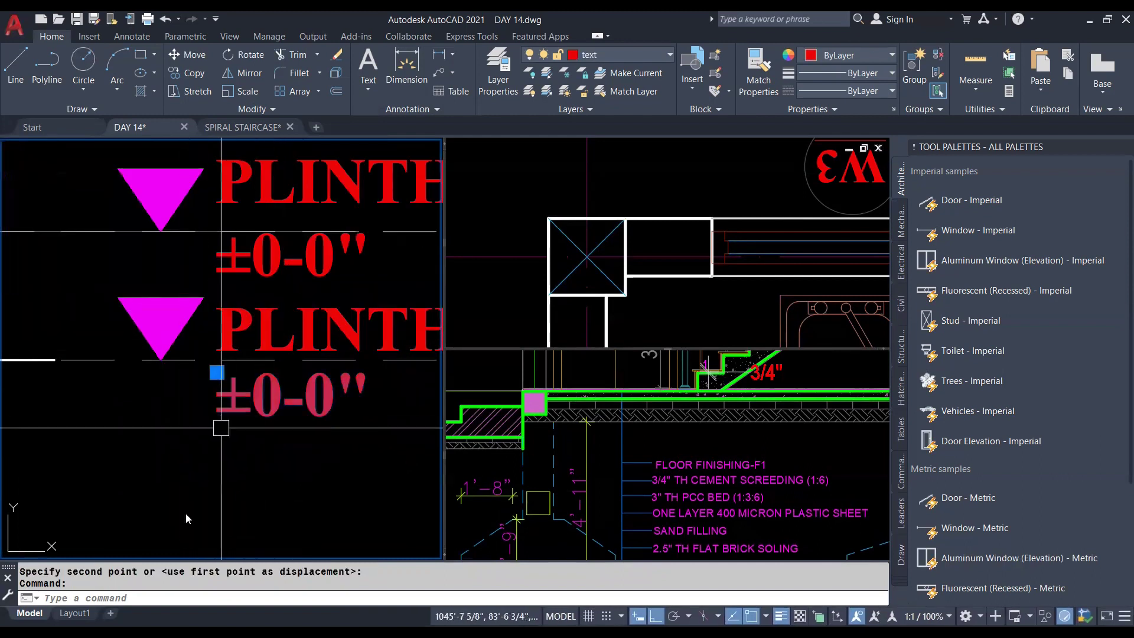
key("Escape")
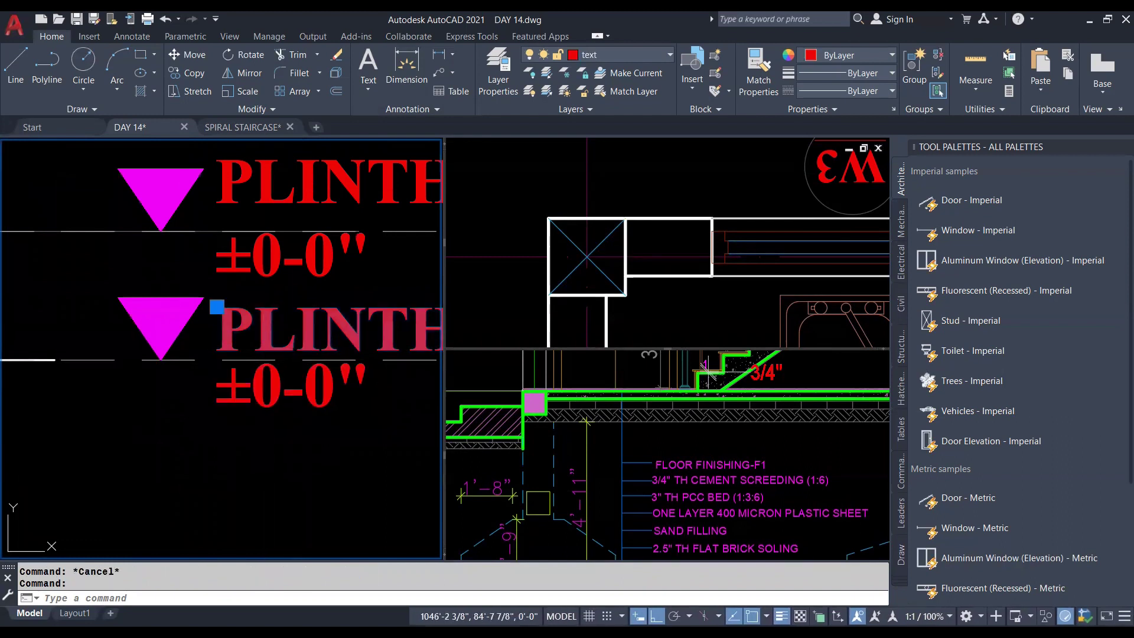
Step: Retype the lower marker's label as GROUND LVL. and its level value as -1'-6"
double_click(270, 334)
type("grou")
key("BackSpace")
key("BackSpace")
key("BackSpace")
key("BackSpace")
type("GROUN")
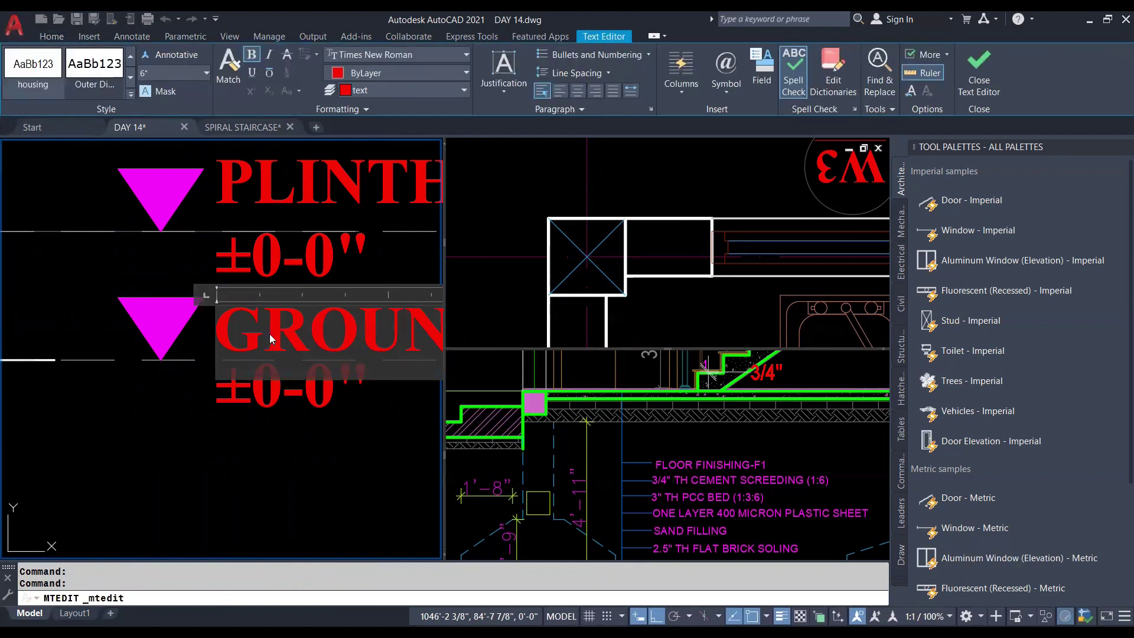
type("D LVL.")
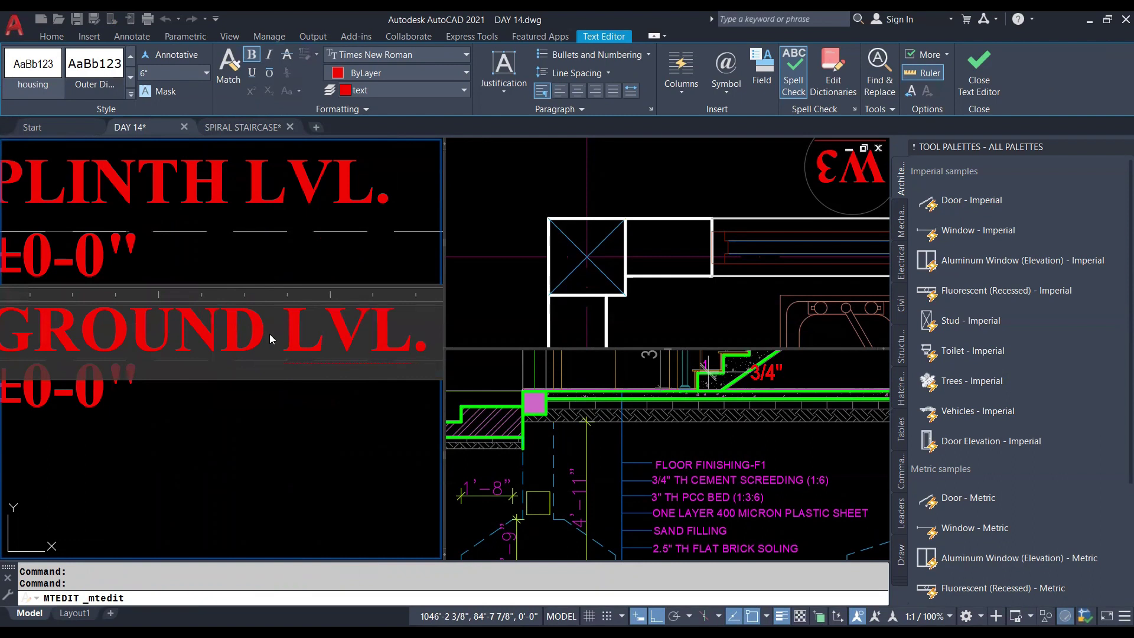
left_click(228, 414)
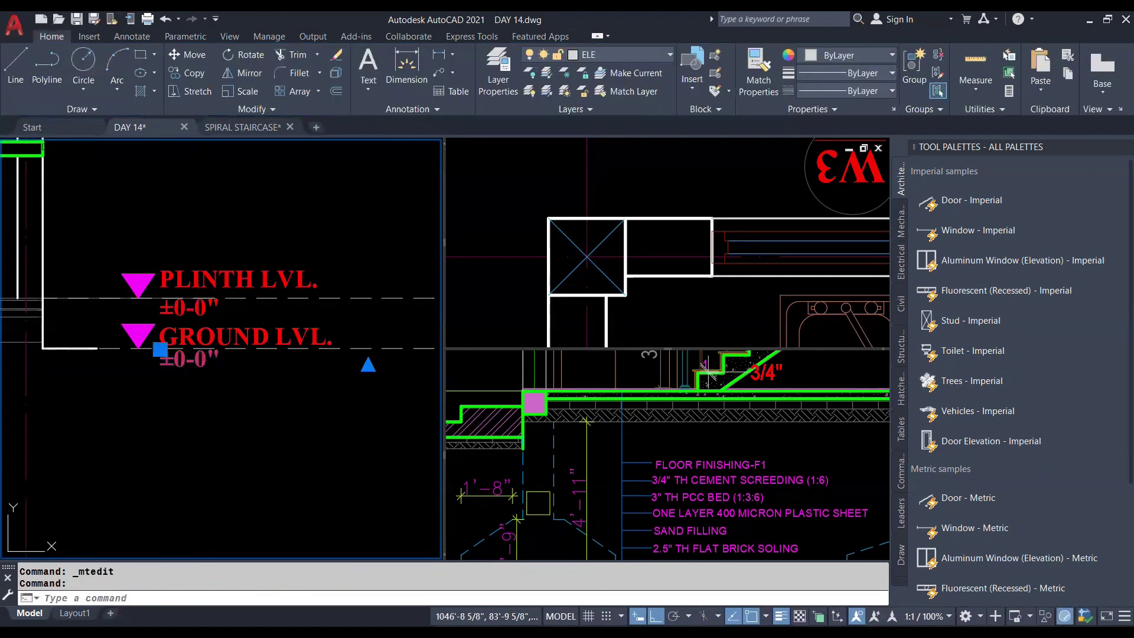
double_click(241, 361)
type("-1'-6\"")
Step: Confirm the -1'-6" value and pan the section to the living-room stairs
left_click(126, 405)
scroll(269, 441, "down", 4)
scroll(269, 441, "down", 2)
middle_click_drag(236, 437, 414, 392)
Step: Pan the floor detail viewport to reveal EARTH FILLING, then zoom the section view
left_click(827, 508)
middle_click_drag(717, 525, 715, 465)
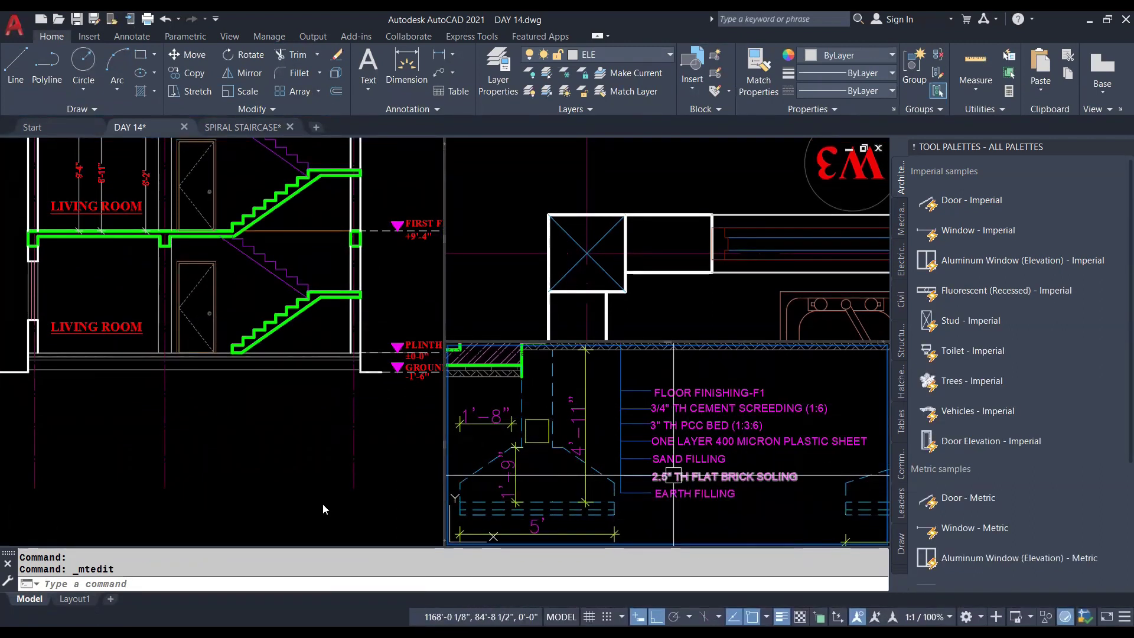
middle_click_drag(323, 509, 376, 523)
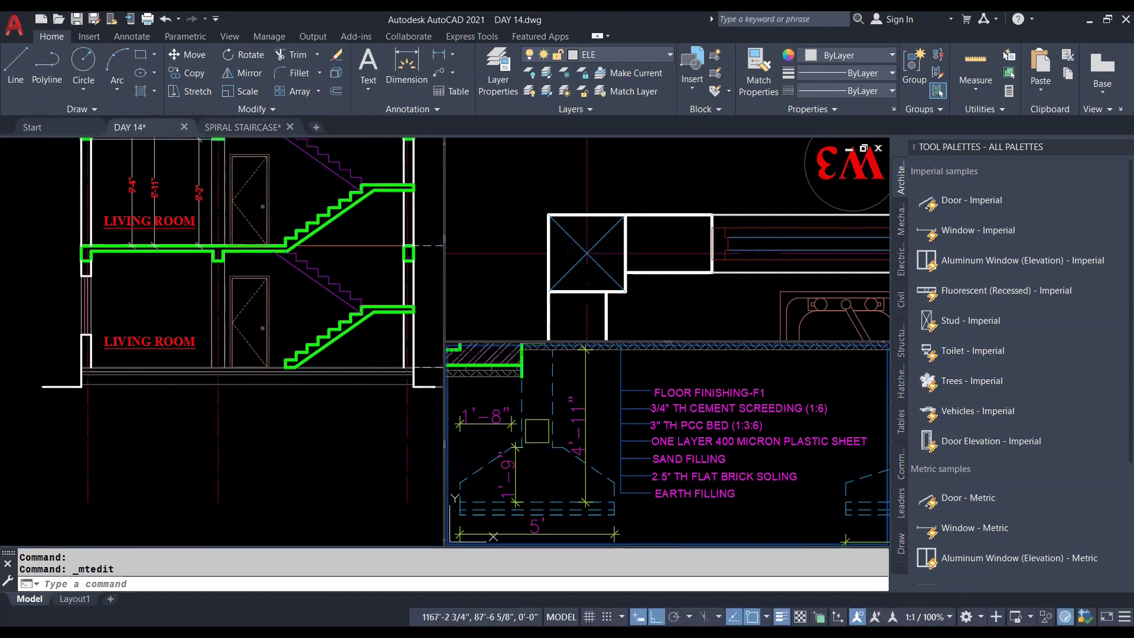
scroll(649, 413, "up", 2)
scroll(650, 413, "up", 2)
left_click(218, 421)
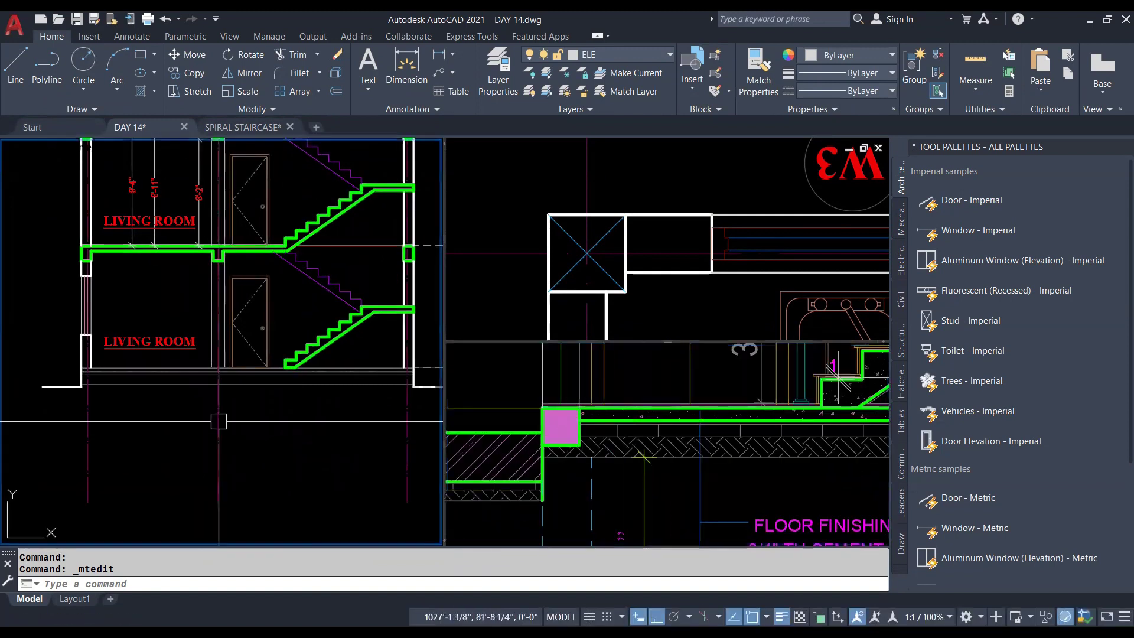
scroll(219, 421, "up", 2)
scroll(189, 378, "up", 1)
scroll(174, 360, "up", 2)
scroll(170, 350, "up", 1)
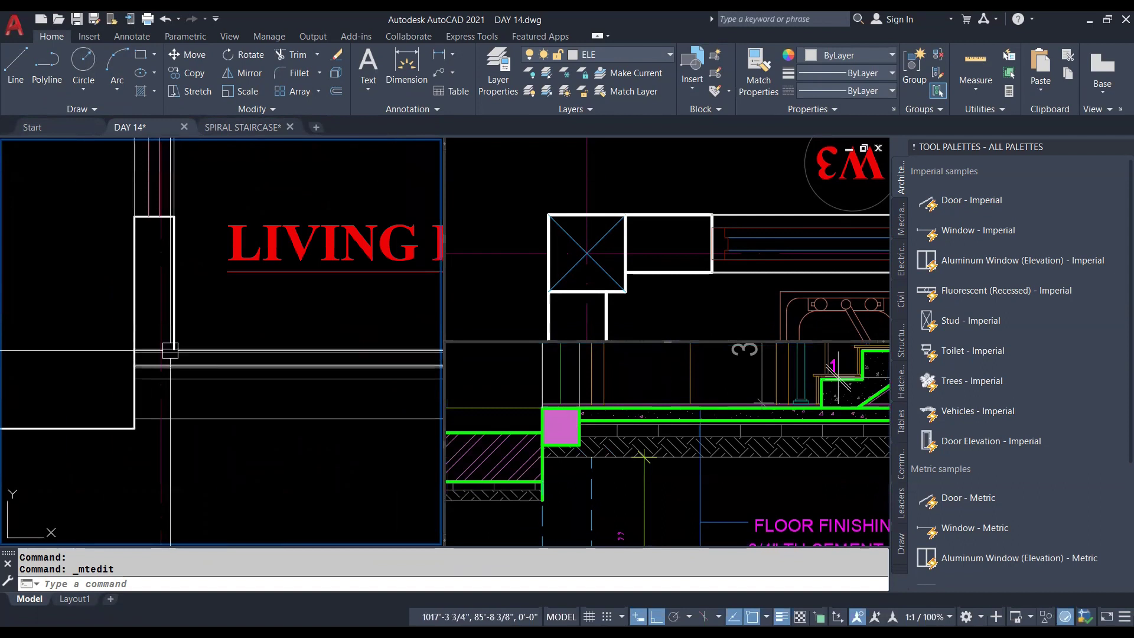
Step: Select a vertical wall line and start Match Properties, then cancel it
key("Escape")
left_click(179, 317)
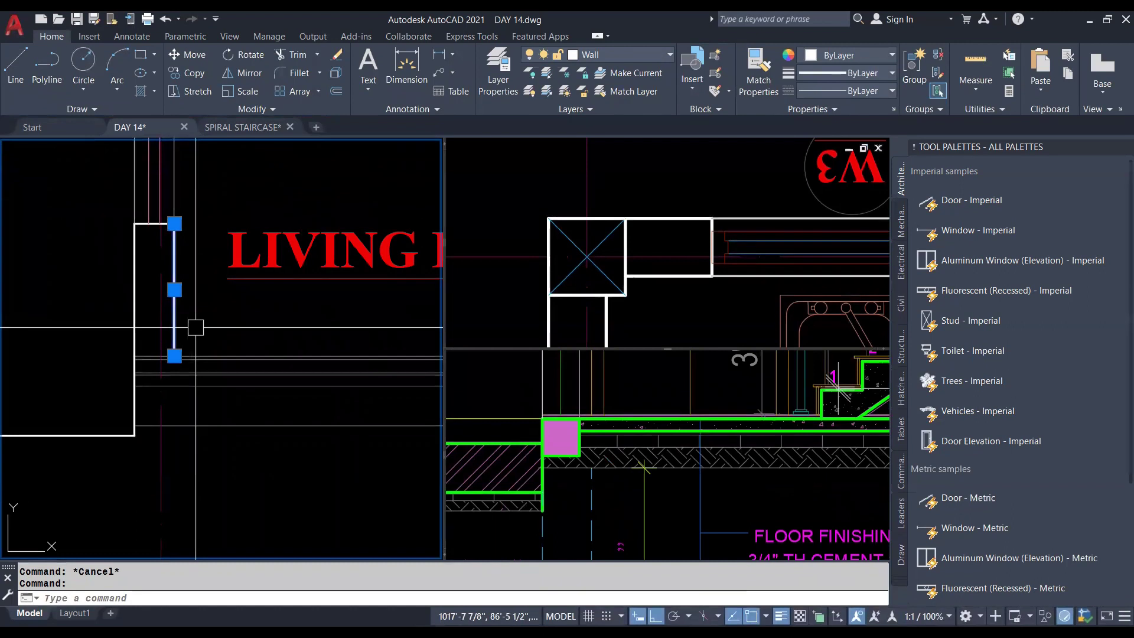
type("ma")
key("Return")
scroll(197, 357, "up", 2)
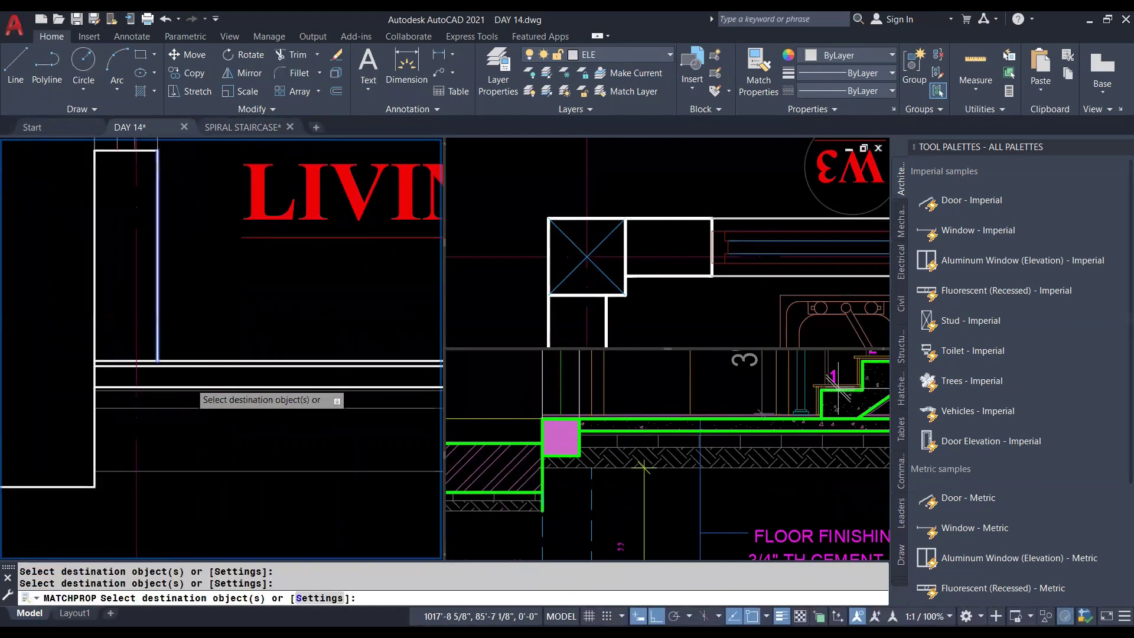
key("Escape")
scroll(195, 384, "down", 3)
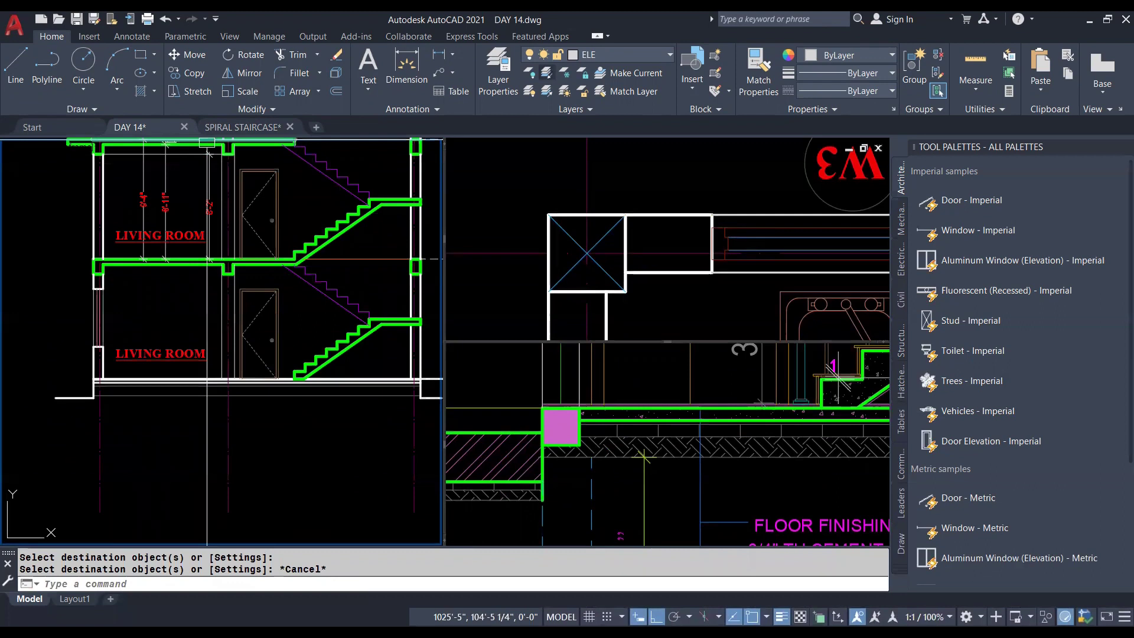
Step: Turn off the CEN layer by picking one of its centre lines
left_click(207, 142)
key("Escape")
scroll(163, 437, "up", 2)
scroll(163, 437, "up", 1)
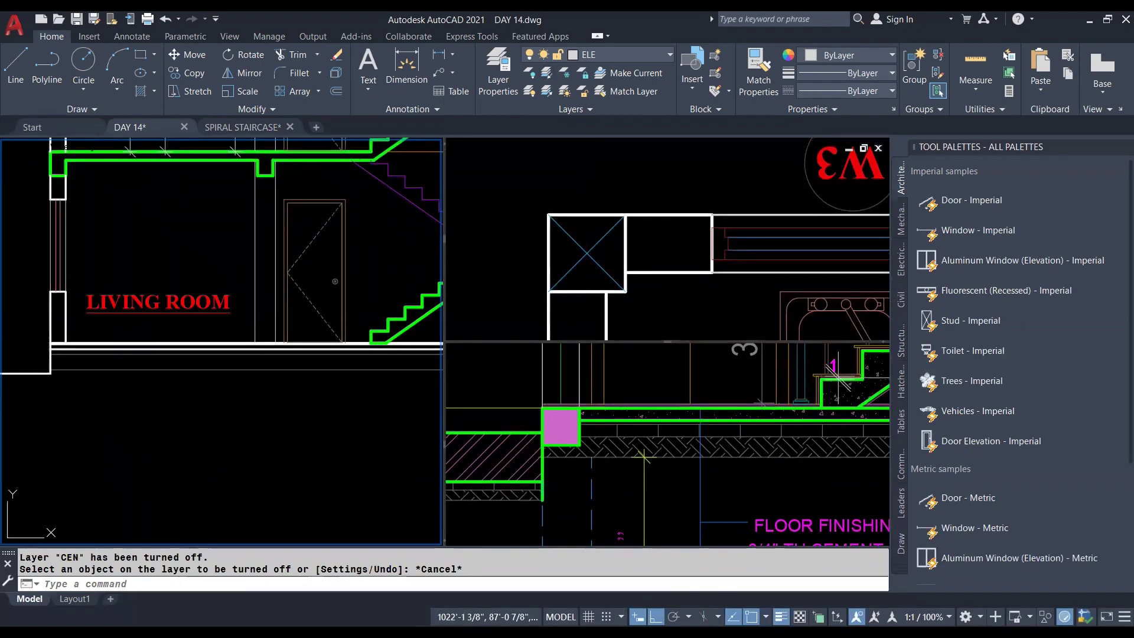
Step: Abandon a first hatch attempt, widen the section viewport, close Tool Palettes and pan to FIRST FLOOR LVL
type("h")
key("Return")
scroll(144, 389, "down", 2)
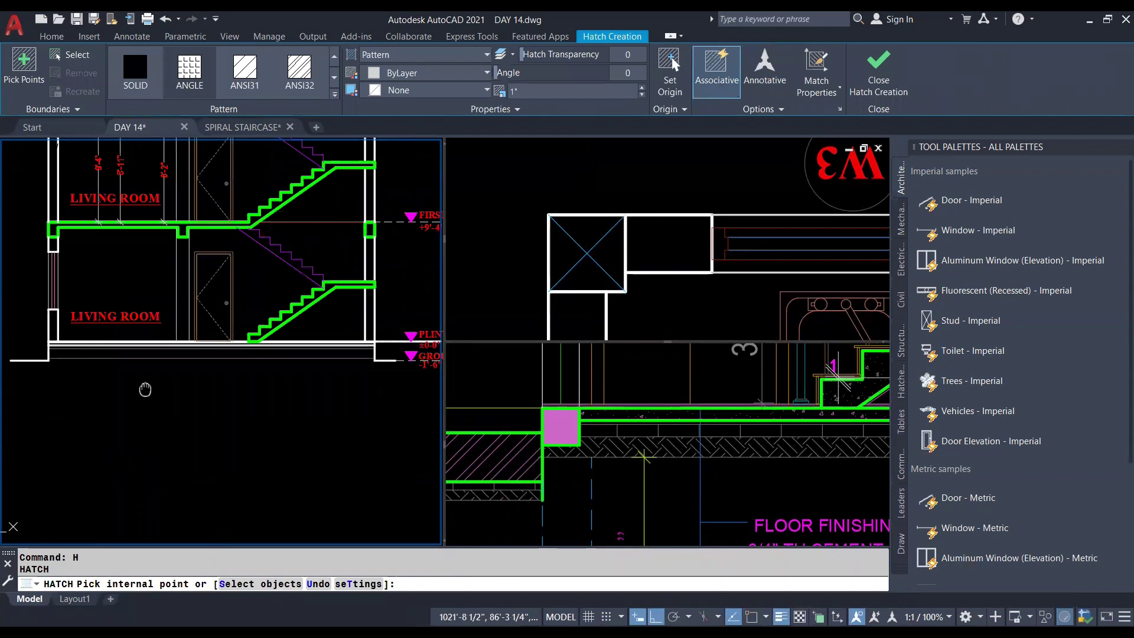
scroll(195, 355, "up", 2)
key("Escape")
key("Escape")
left_click_drag(444, 316, 705, 316)
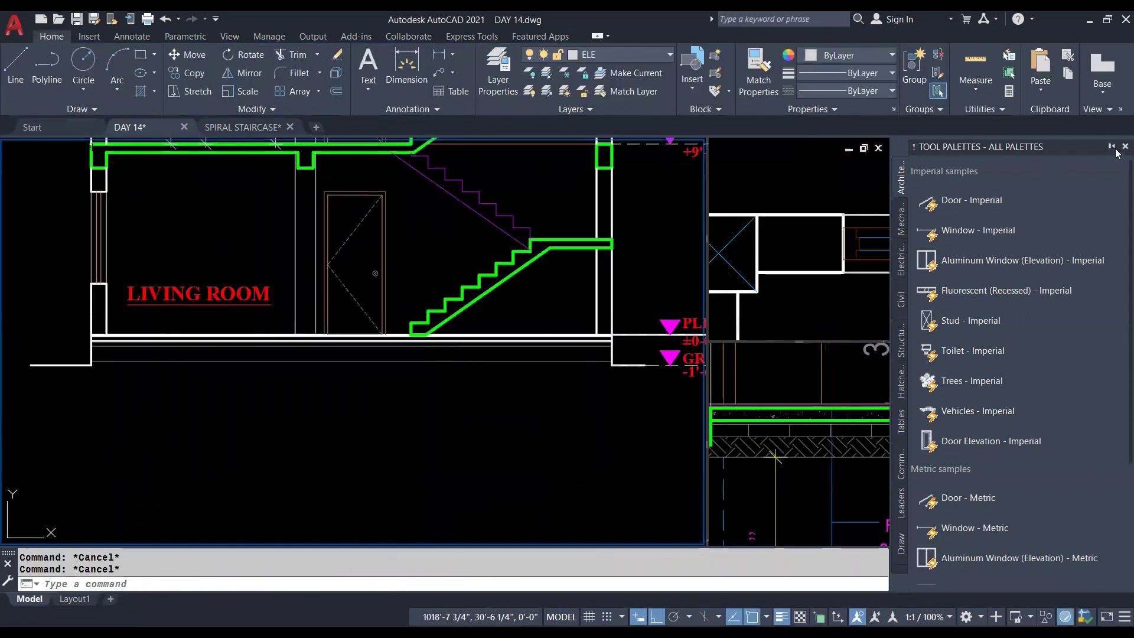
left_click(1117, 153)
middle_click_drag(495, 376, 485, 415)
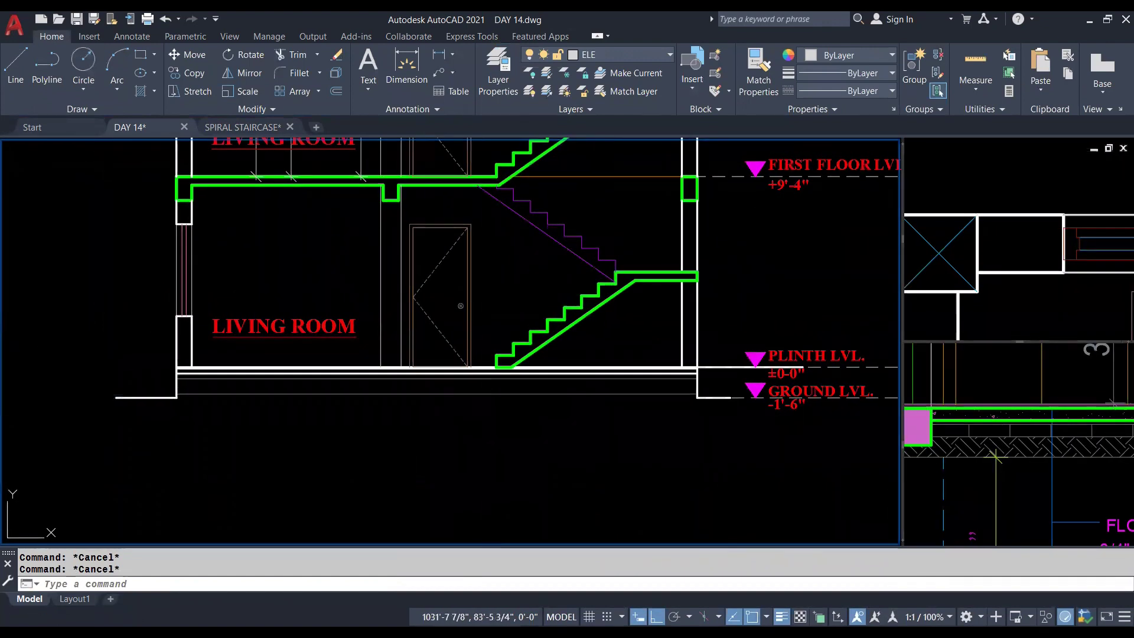
Step: Hatch the thin floor strip beneath the ground-floor living room
type("h")
key("Return")
scroll(451, 367, "up", 2)
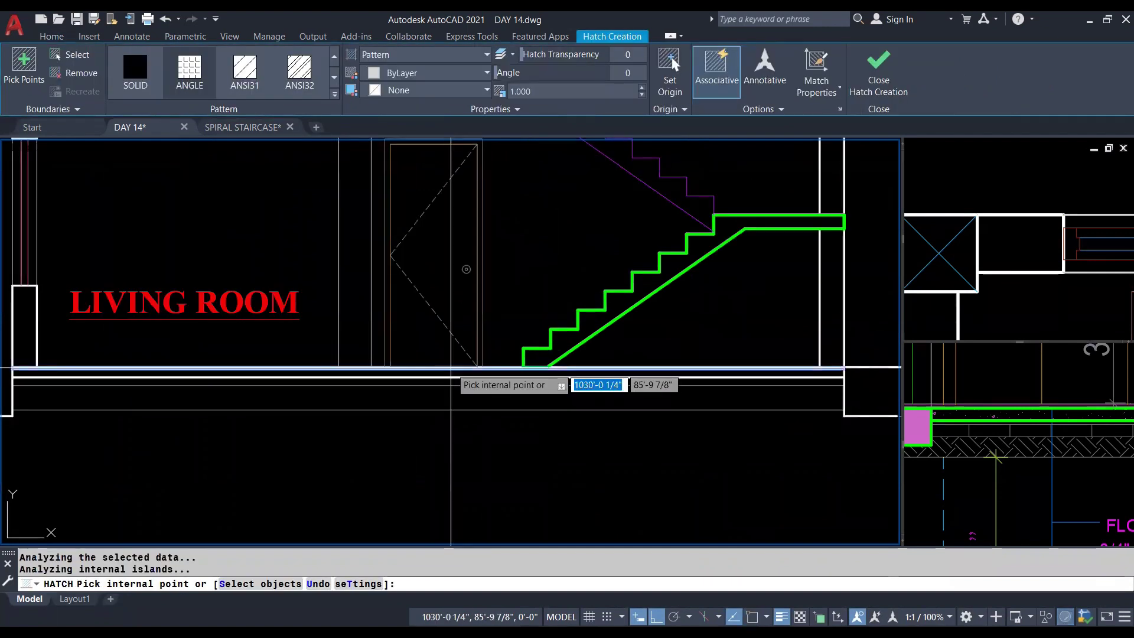
key("Escape")
key("ctrl+z")
scroll(450, 372, "up", 2)
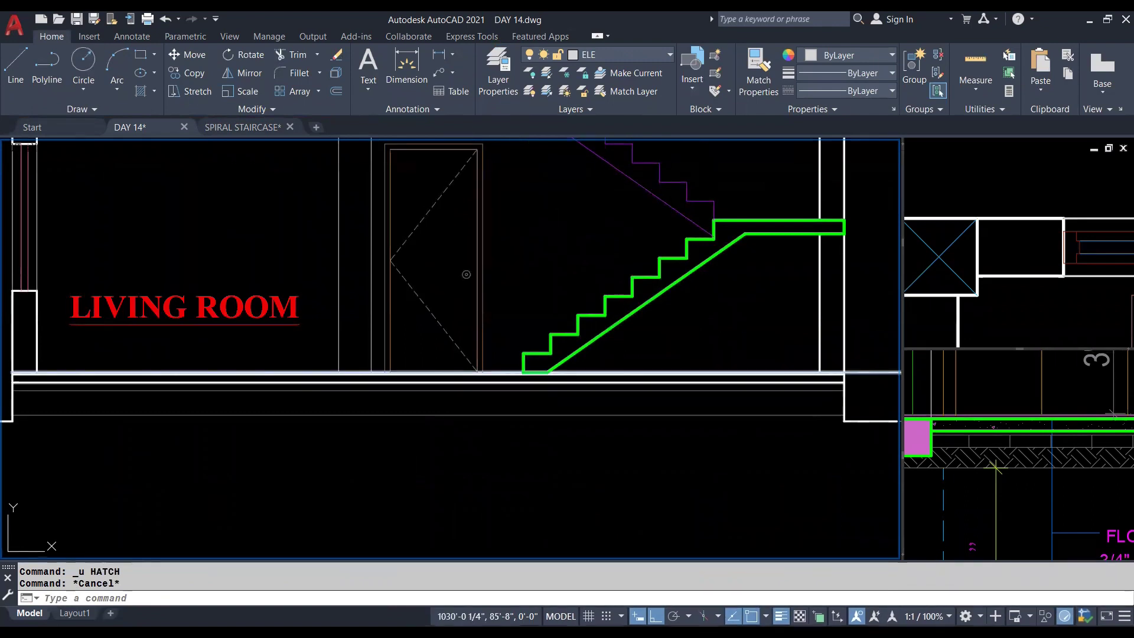
type("h")
key("Return")
left_click(437, 378)
scroll(438, 377, "up", 2)
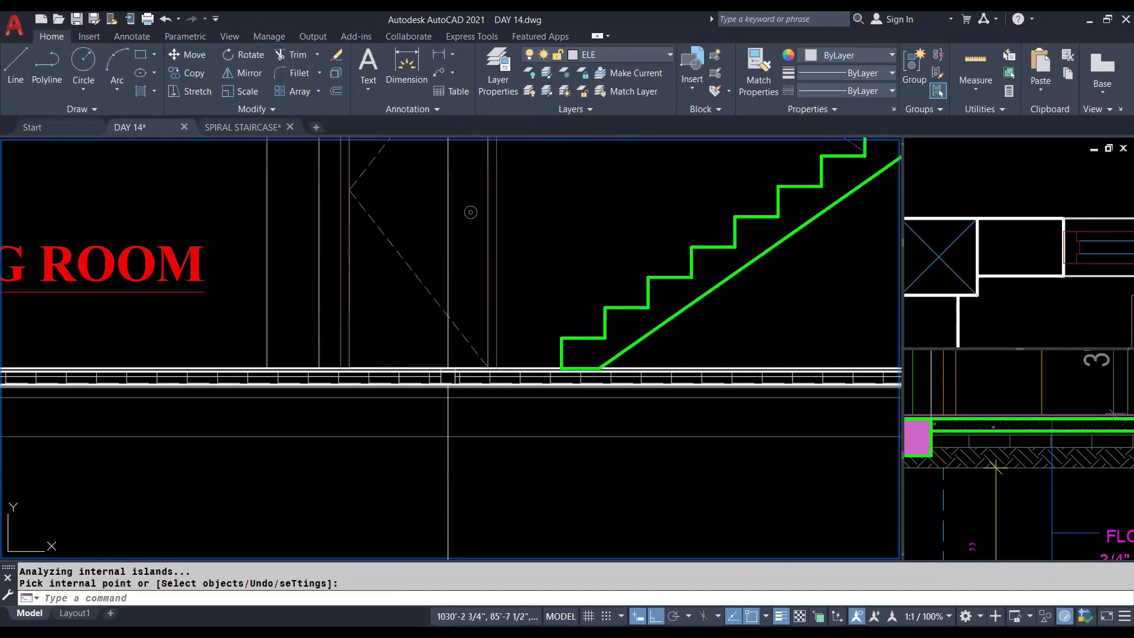
scroll(438, 378, "up", 2)
Step: Change the floor-strip hatch to the AR-CONC concrete pattern
key("Return")
left_click(423, 378)
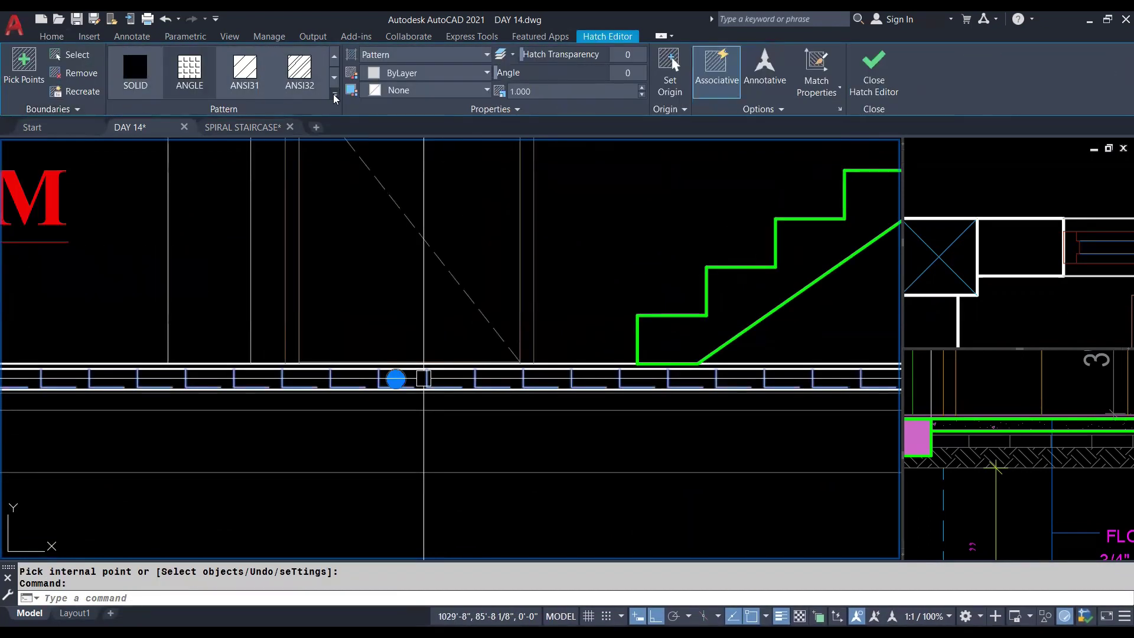
left_click(335, 94)
left_click(299, 232)
Step: Reduce the AR-CONC hatch scale through 0.1 and 0.05 to a final 0.020
left_click(534, 91)
type(".1")
key("Return")
type(".05")
key("Return")
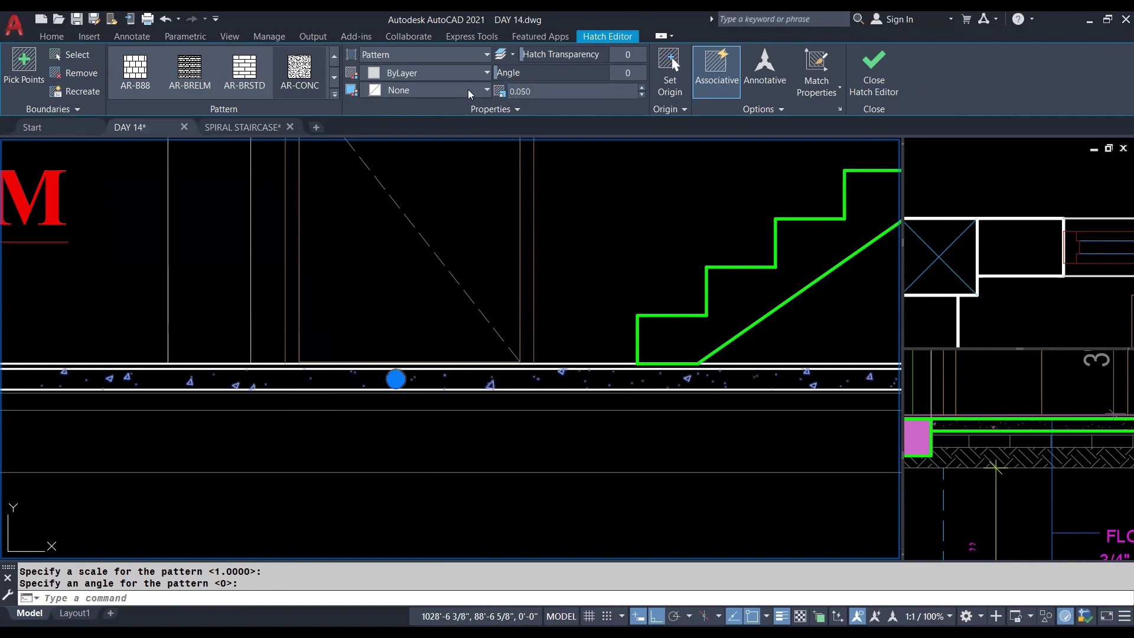
type(".02")
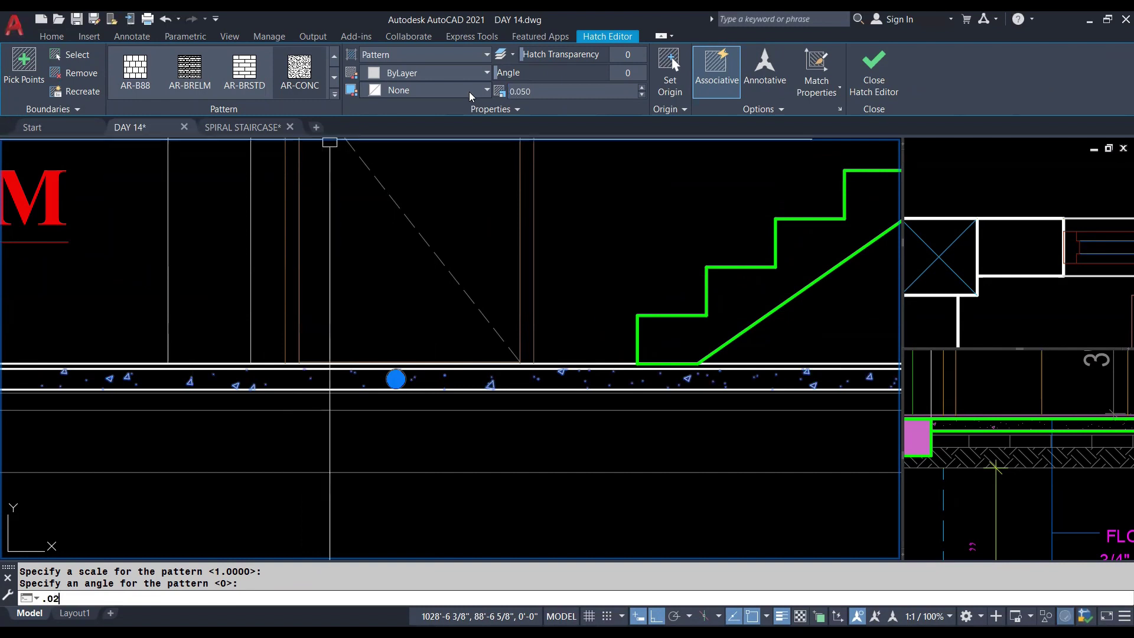
key("Return")
type(".0")
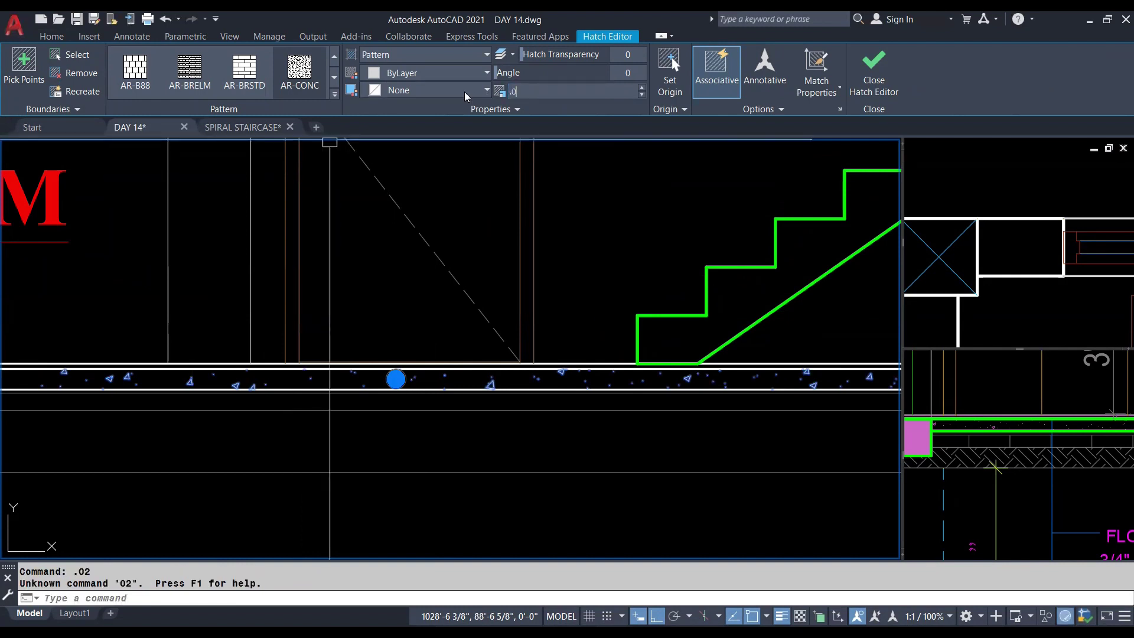
type("2")
key("Return")
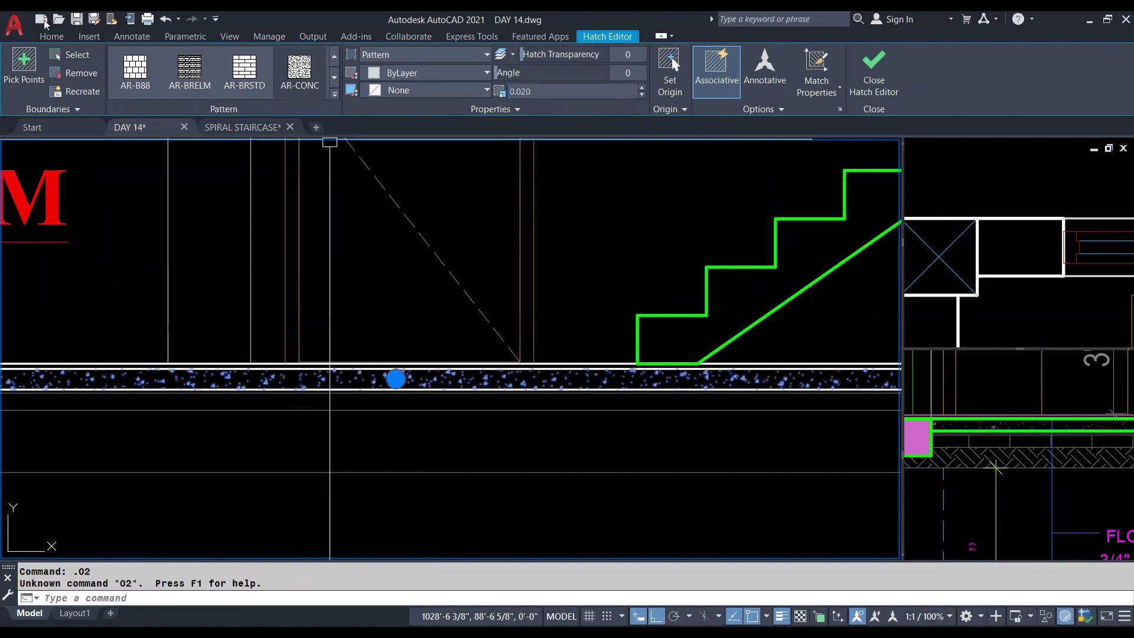
left_click(51, 36)
Step: Exit the hatch edit and pan the detail view to the FLOOR FINISHING notes
left_click(619, 59)
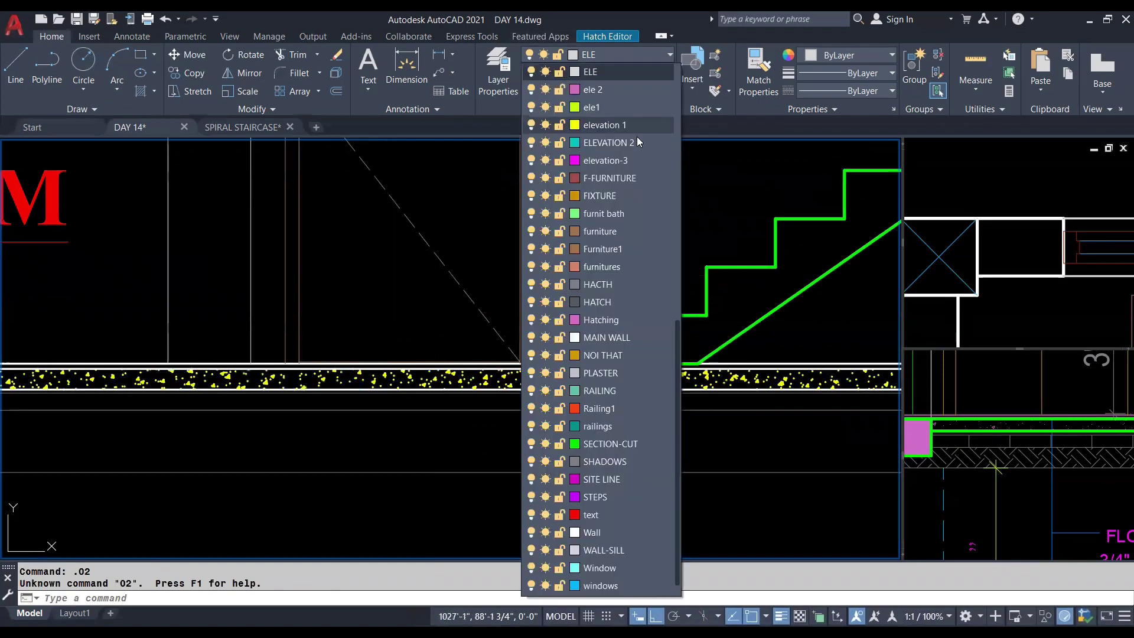
scroll(463, 407, "down", 3)
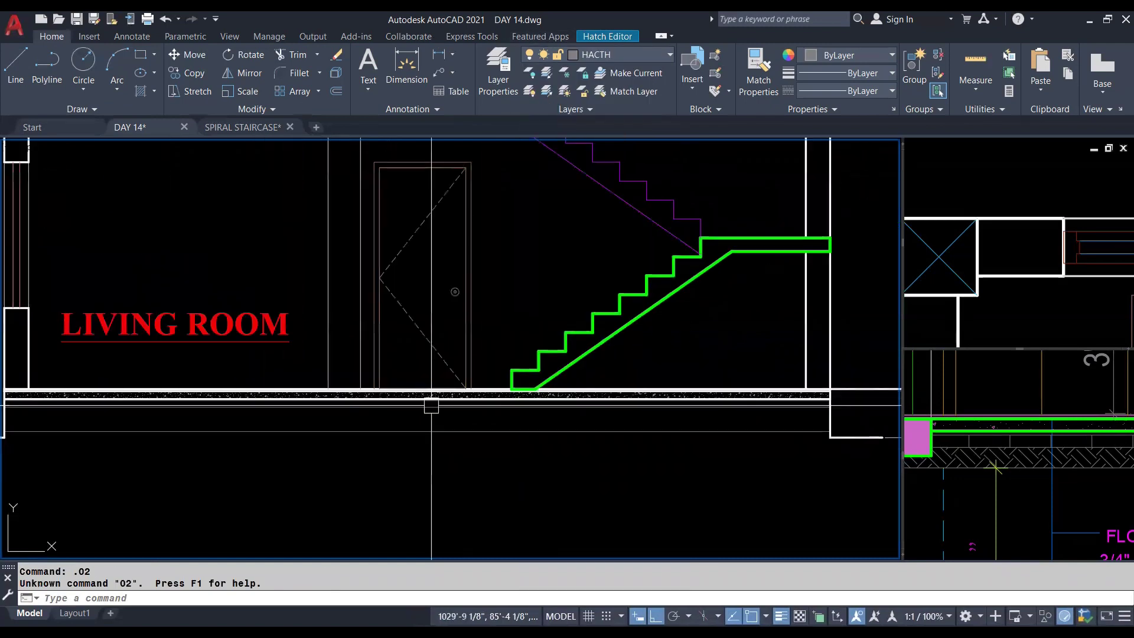
key("Escape")
key("Escape")
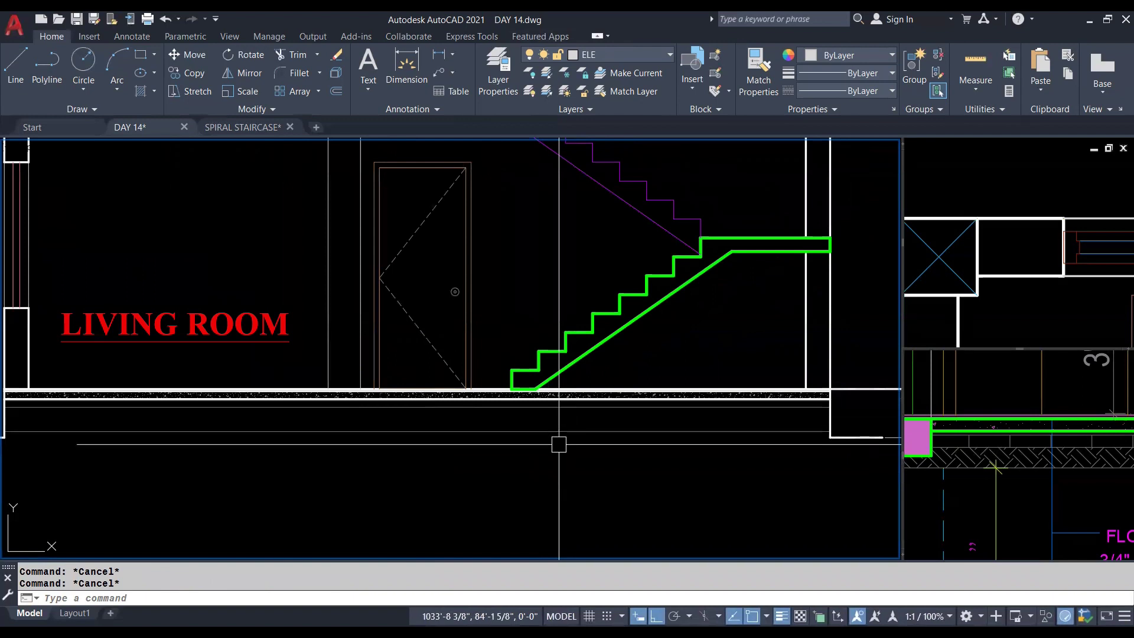
left_click(1078, 498)
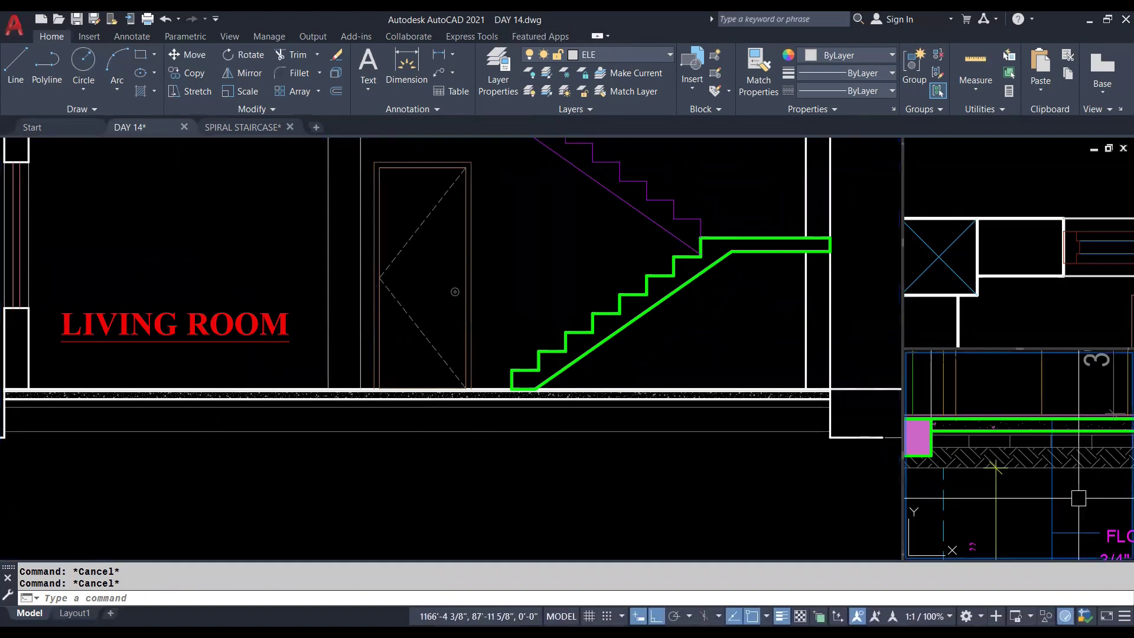
middle_click_drag(1079, 498, 1008, 456)
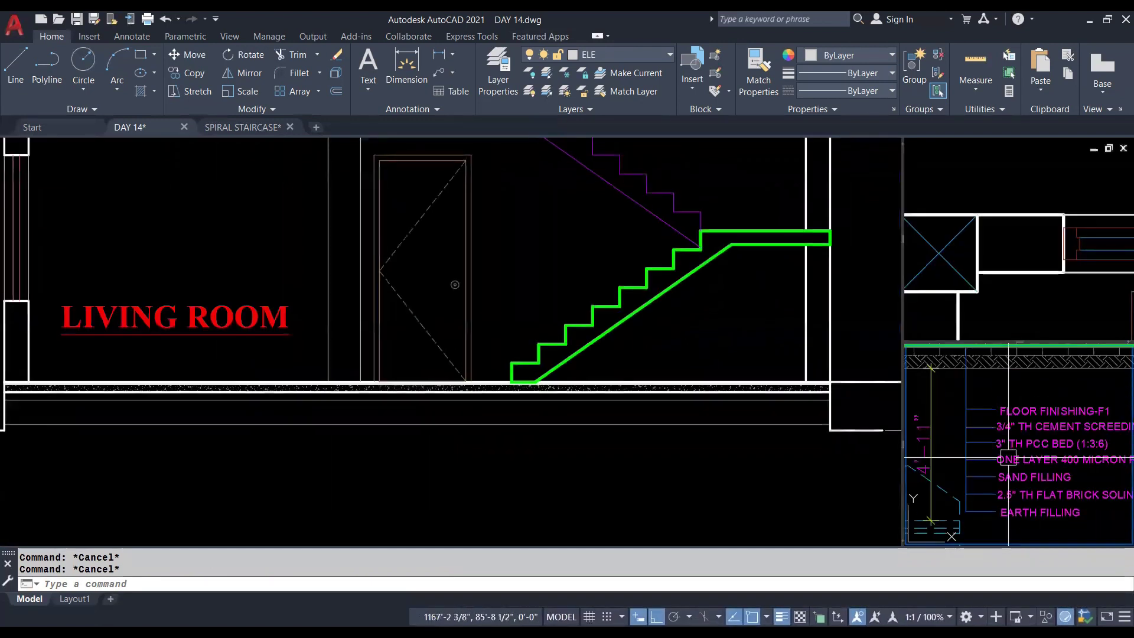
Step: Zoom and pan the section view onto the slab band beneath the living room
left_click(443, 496)
middle_click_drag(443, 496, 685, 490)
scroll(204, 381, "up", 3)
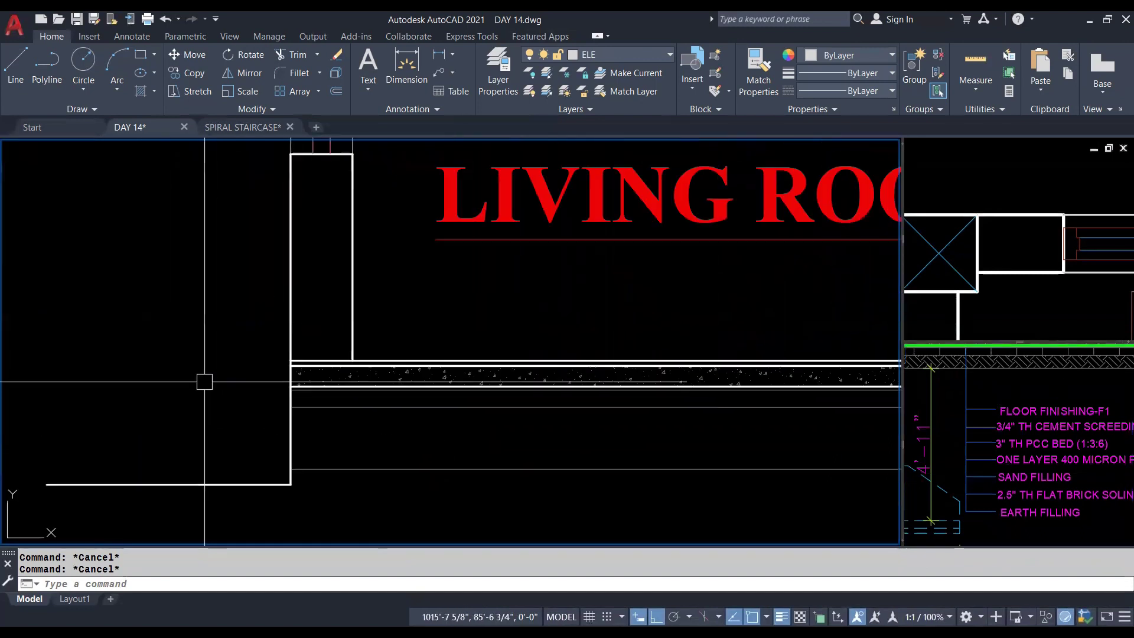
scroll(262, 374, "up", 2)
middle_click_drag(263, 374, 177, 354)
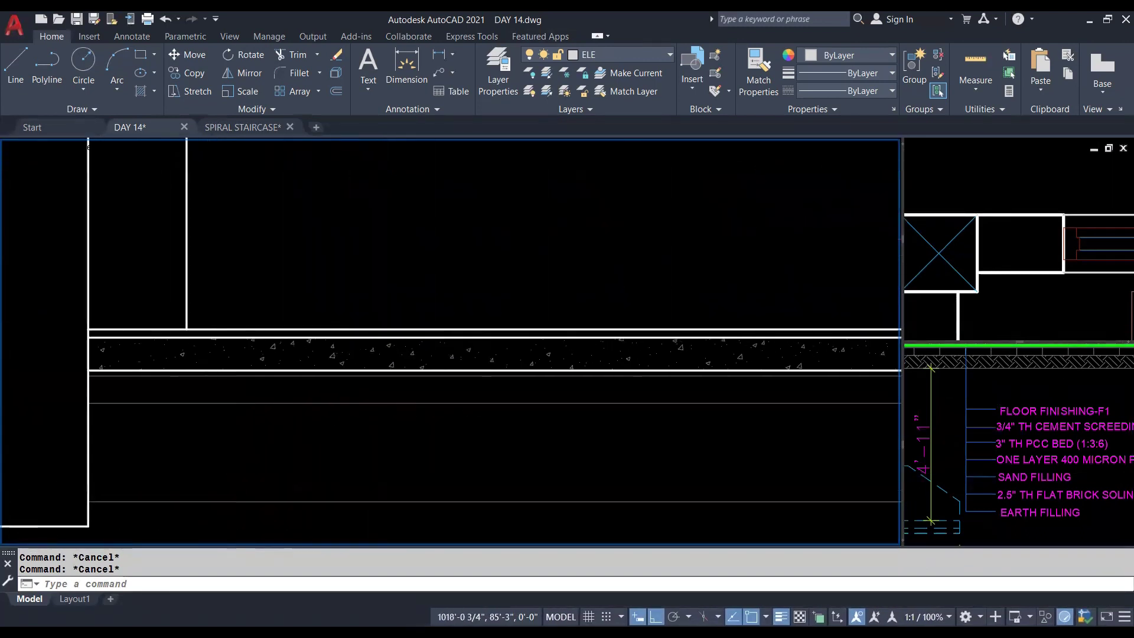
scroll(164, 390, "up", 2)
scroll(96, 349, "up", 3)
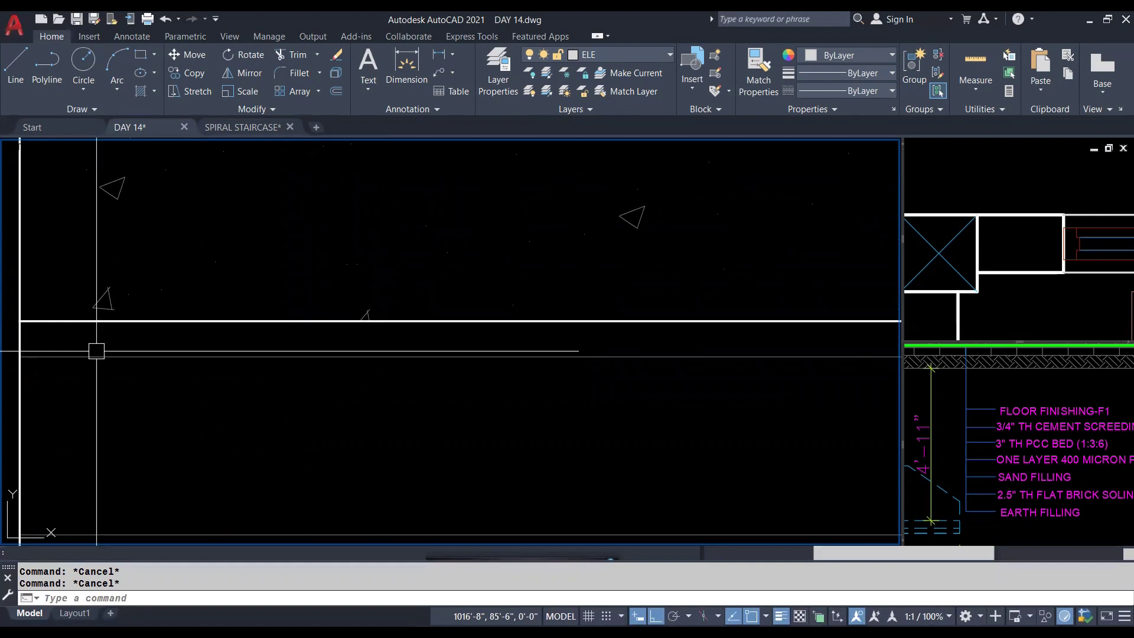
middle_click_drag(96, 351, 648, 342)
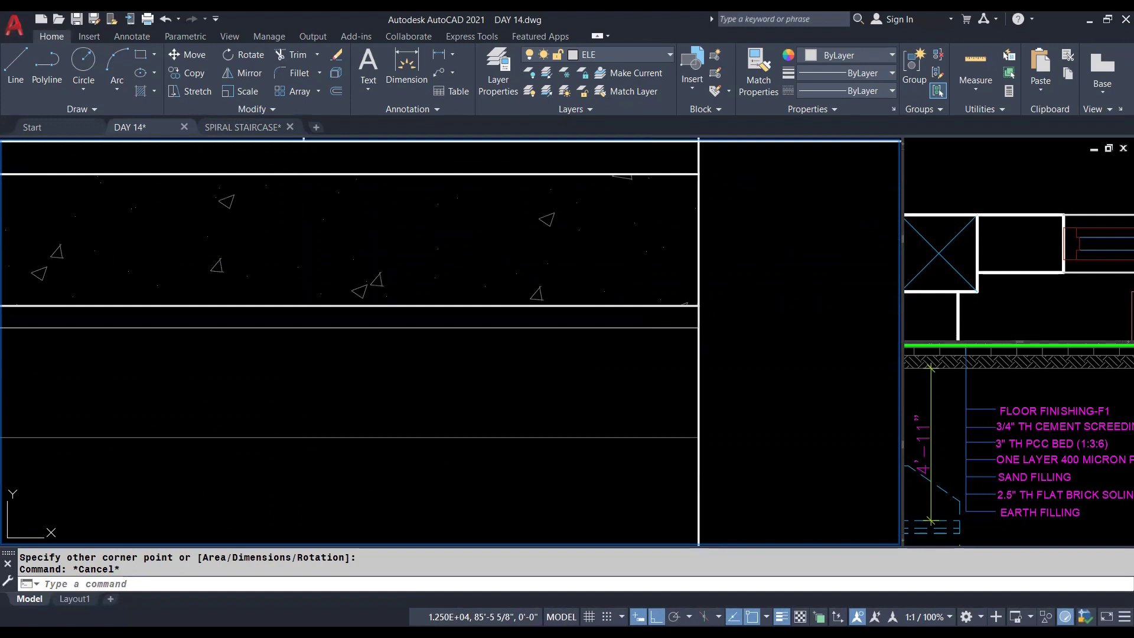
Step: Try hatching by selecting a boundary line, then cancel and pan to the living room
type("h")
key("Return")
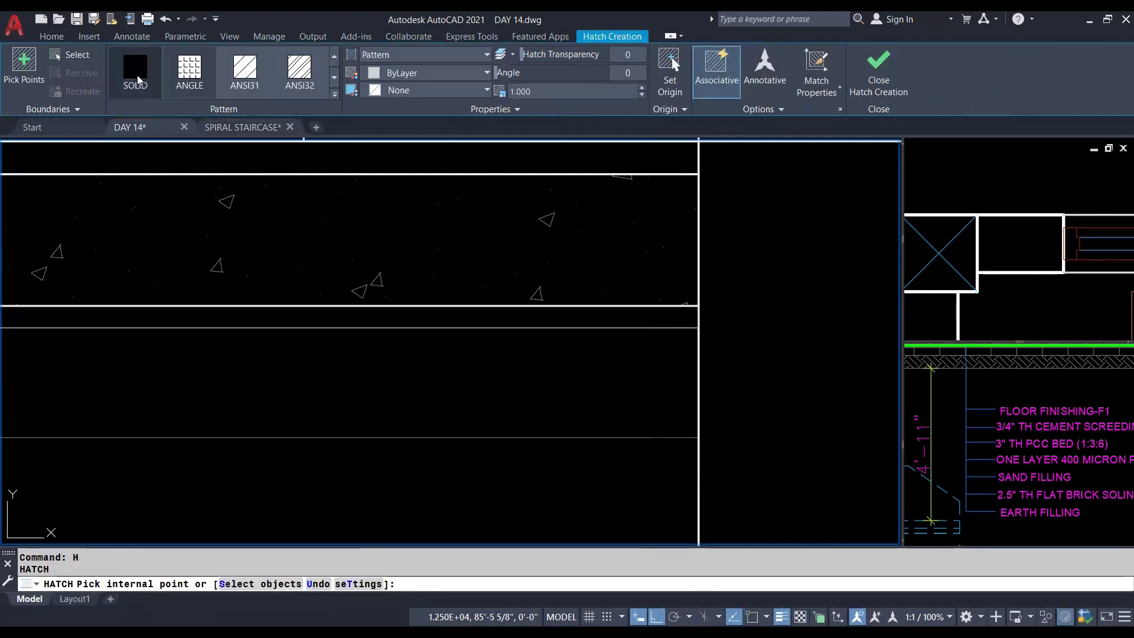
left_click(69, 54)
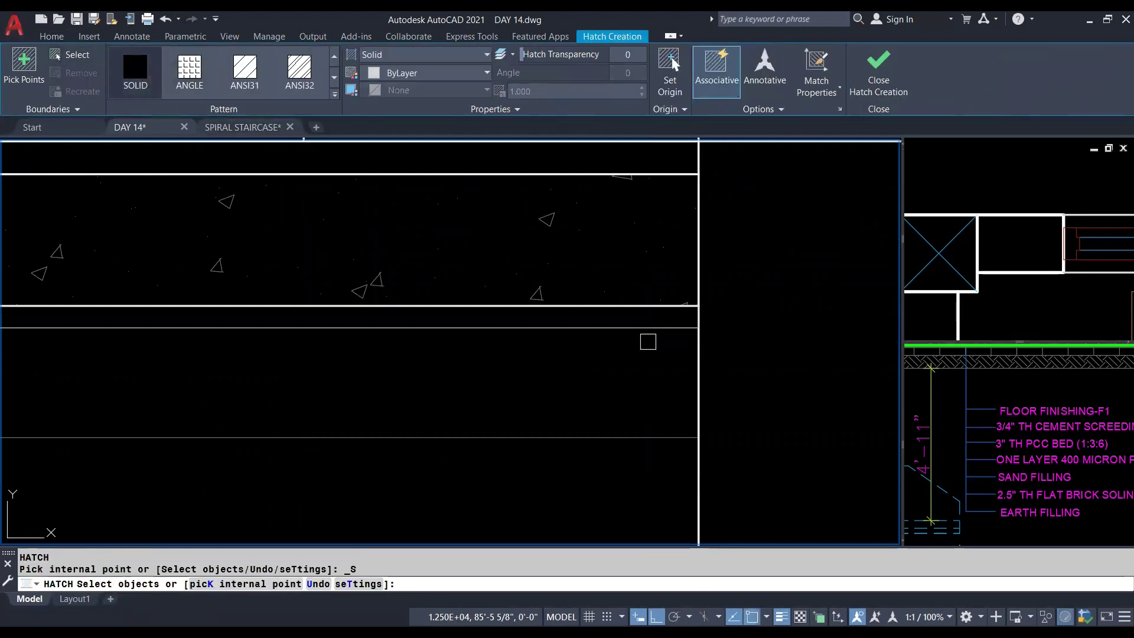
left_click(648, 341)
key("Return")
scroll(648, 341, "down", 5)
mouse_move(69, 328)
middle_mouse_down()
mouse_move(685, 335)
mouse_move(650, 335)
middle_mouse_up()
key("Escape")
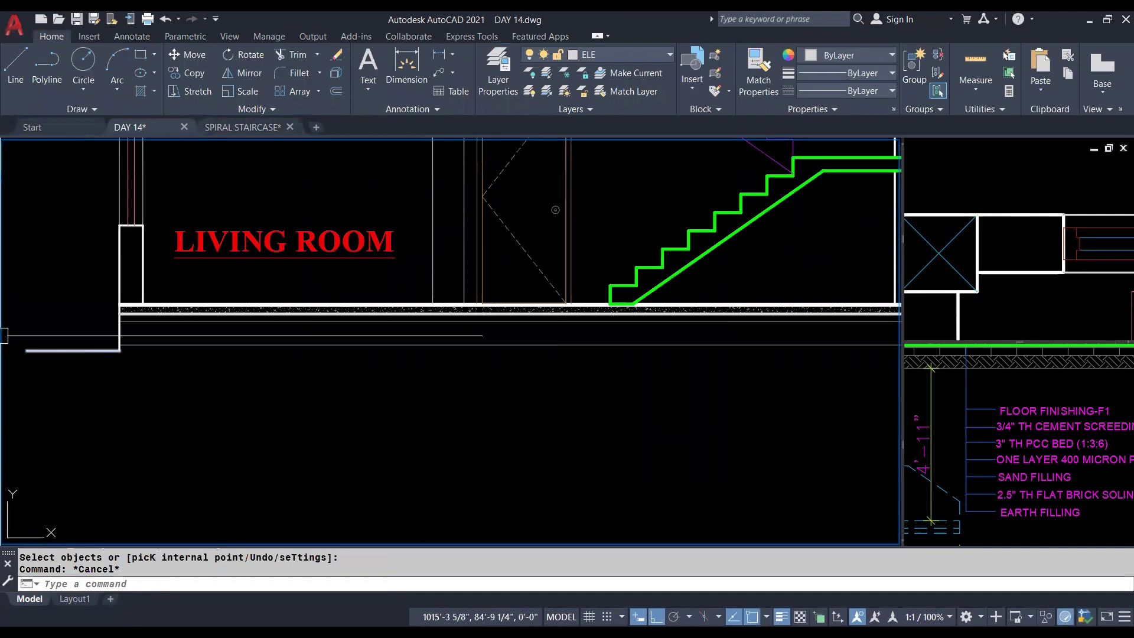
middle_click_drag(69, 328, 49, 333)
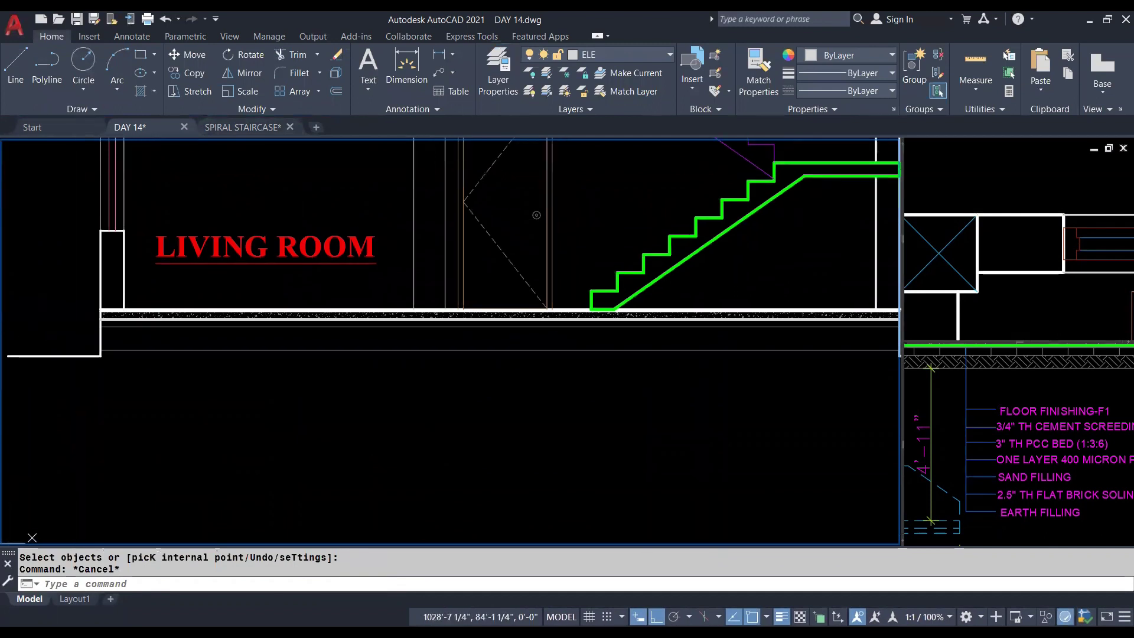
middle_click_drag(481, 355, 394, 385)
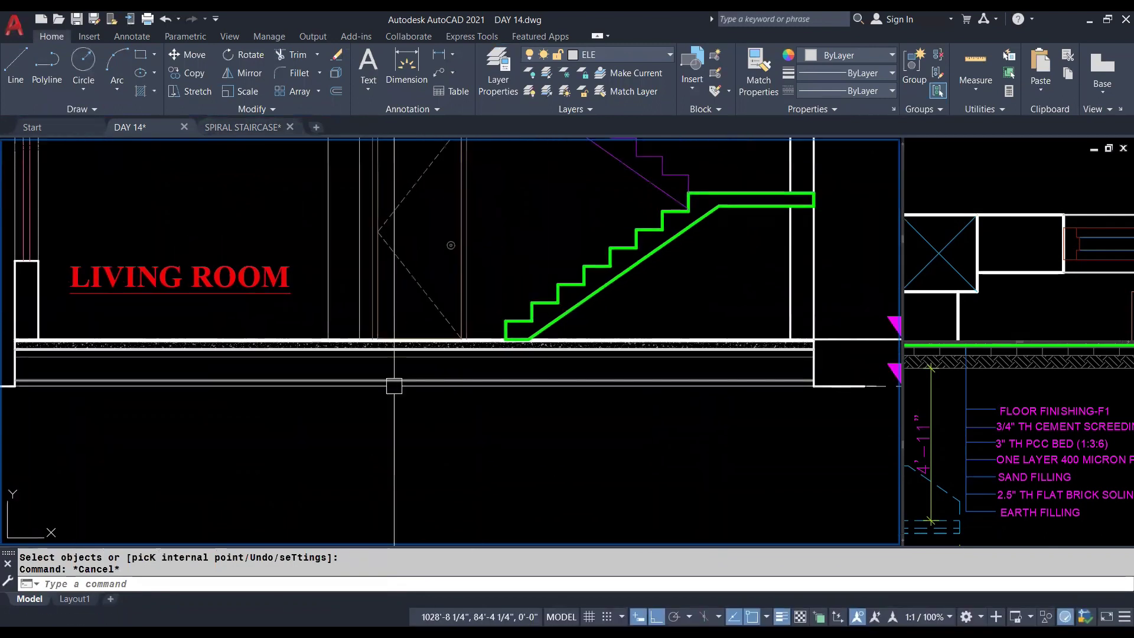
Step: Hatch the band below the slab at 0.020 scale, then delete the selected object
type("h")
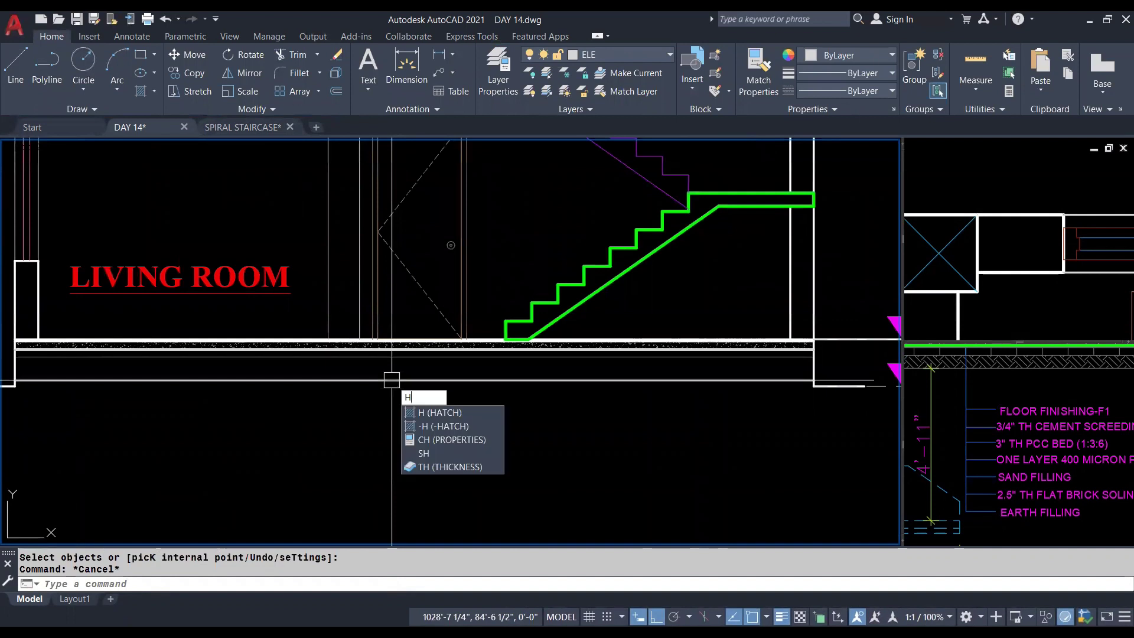
key("Return")
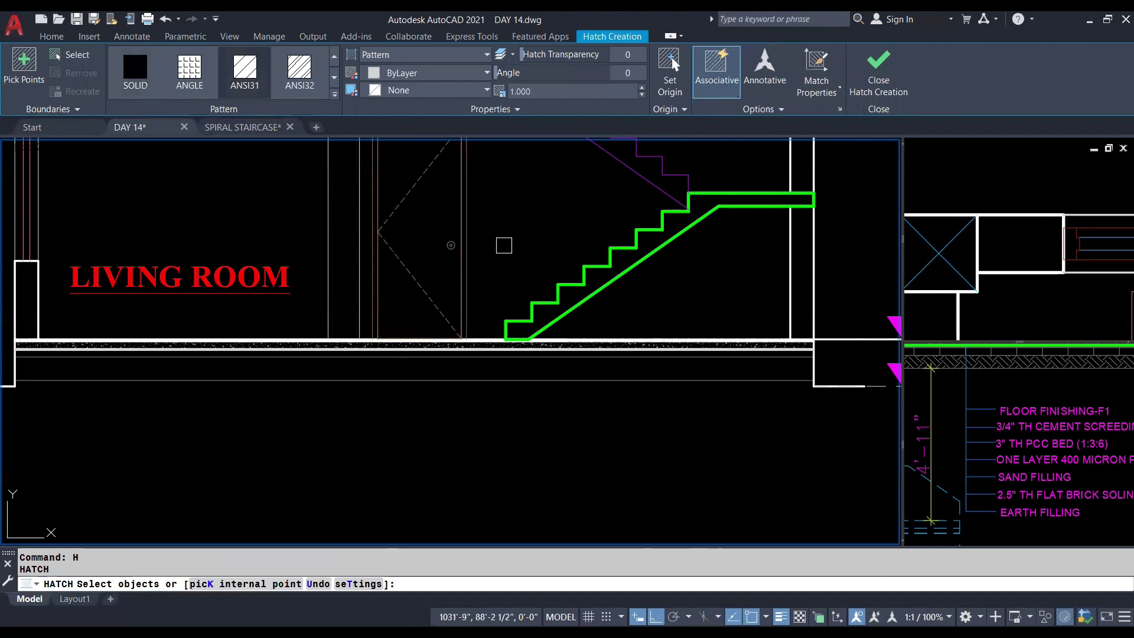
left_click(537, 91)
type("0.02")
key("Return")
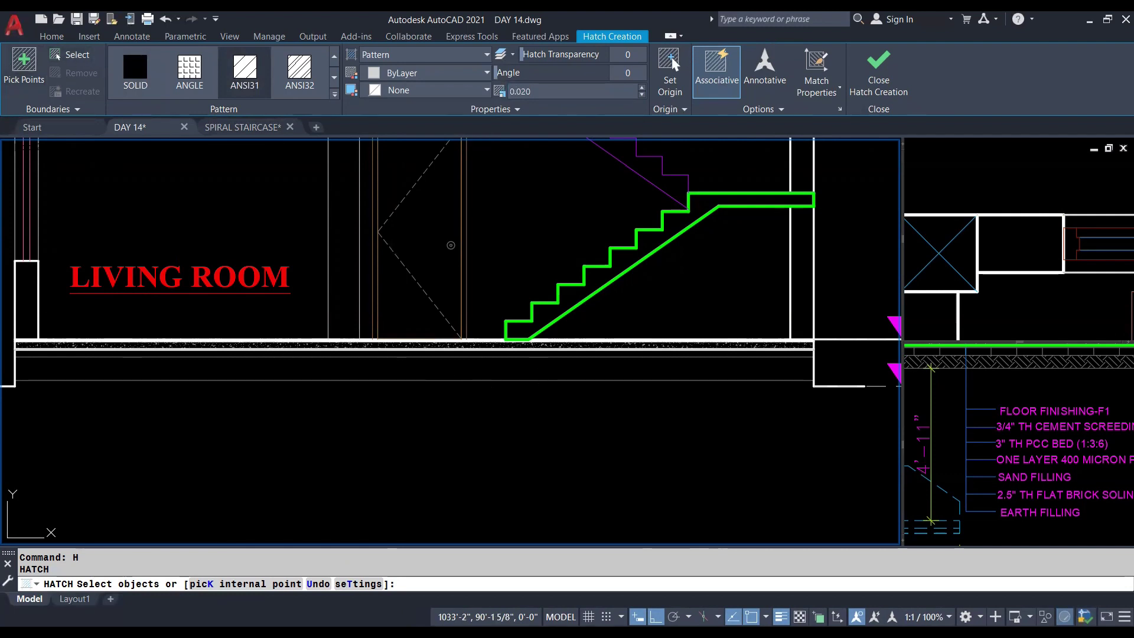
scroll(411, 354, "up", 2)
left_click(411, 365)
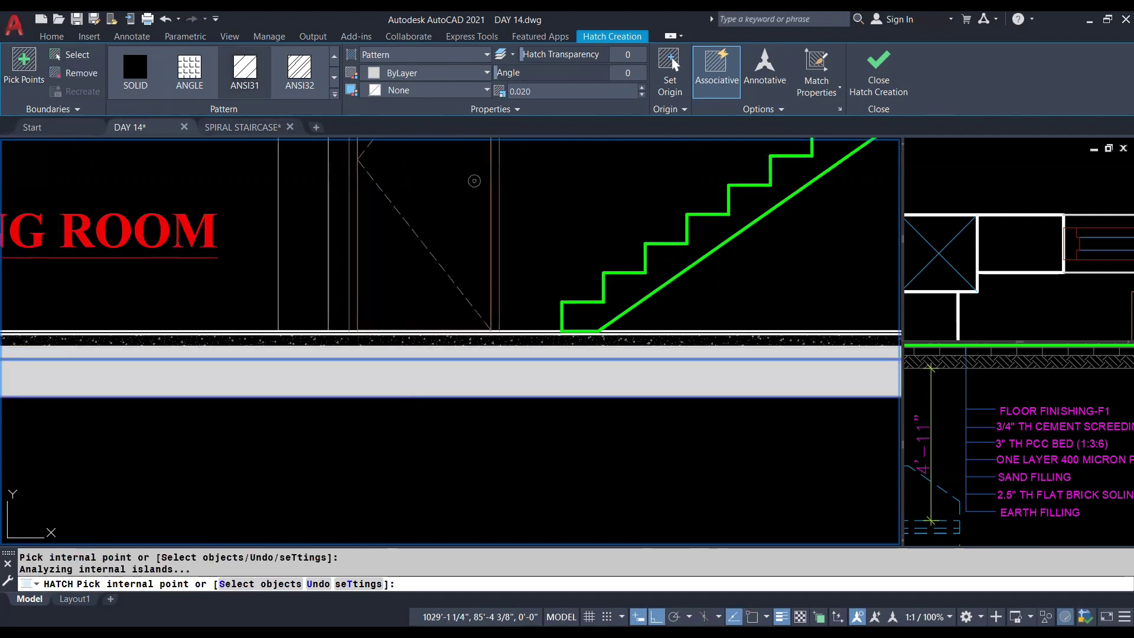
key("Escape")
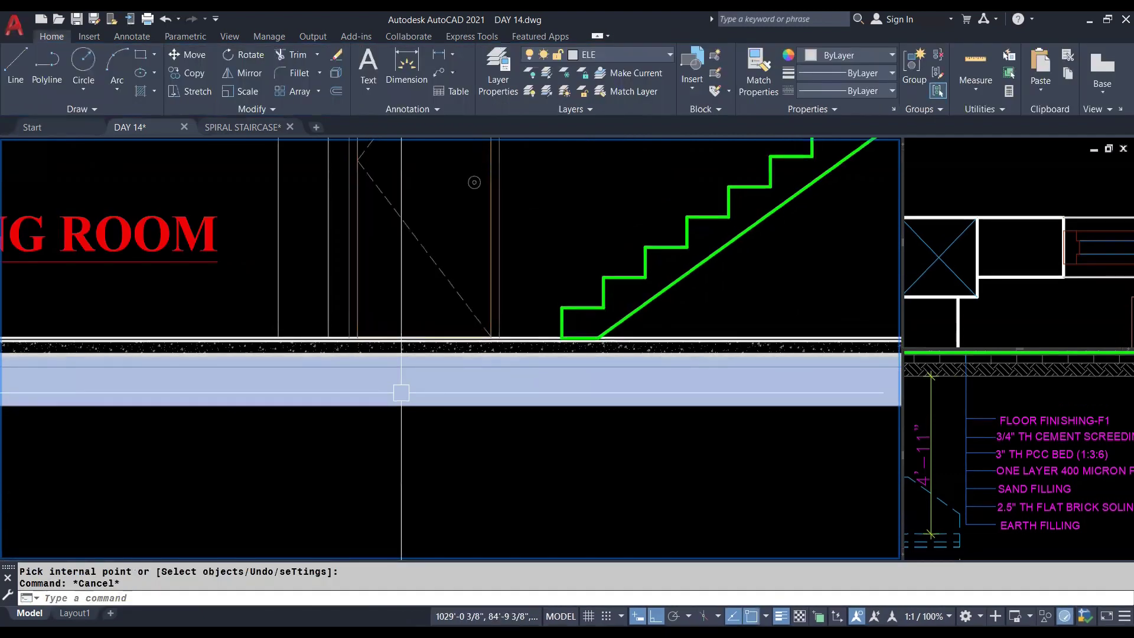
left_click(401, 392)
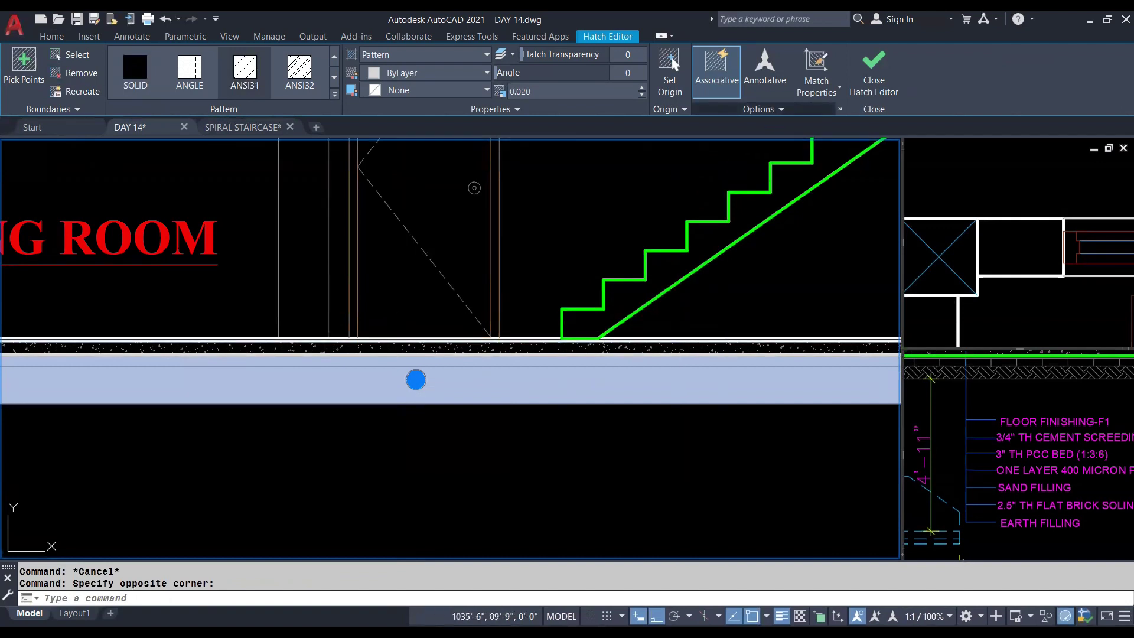
key("Delete")
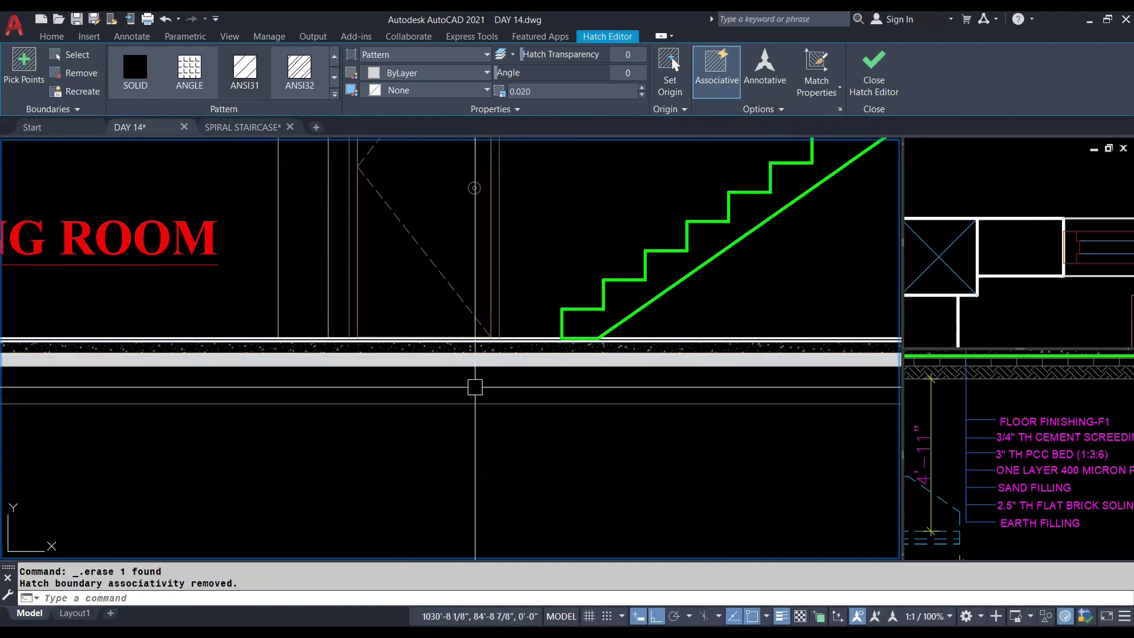
Step: Switch the band hatch to ANSI31 and try scales 10 and 5
scroll(444, 347, "up", 3)
left_click(444, 370)
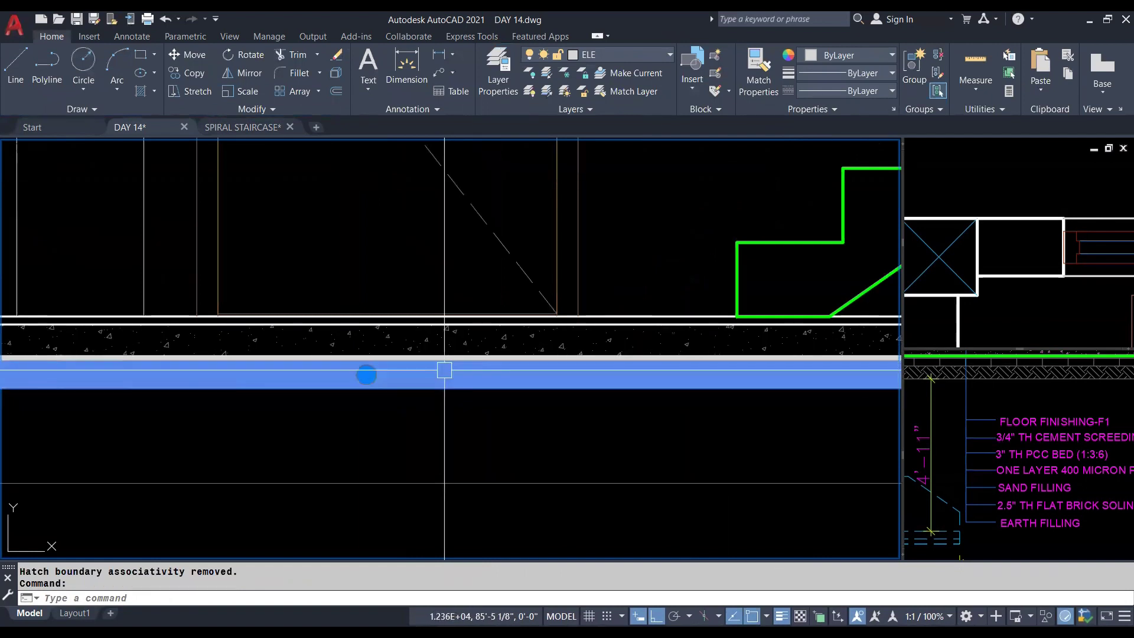
left_click(251, 75)
left_click(508, 90)
type("10")
key("Return")
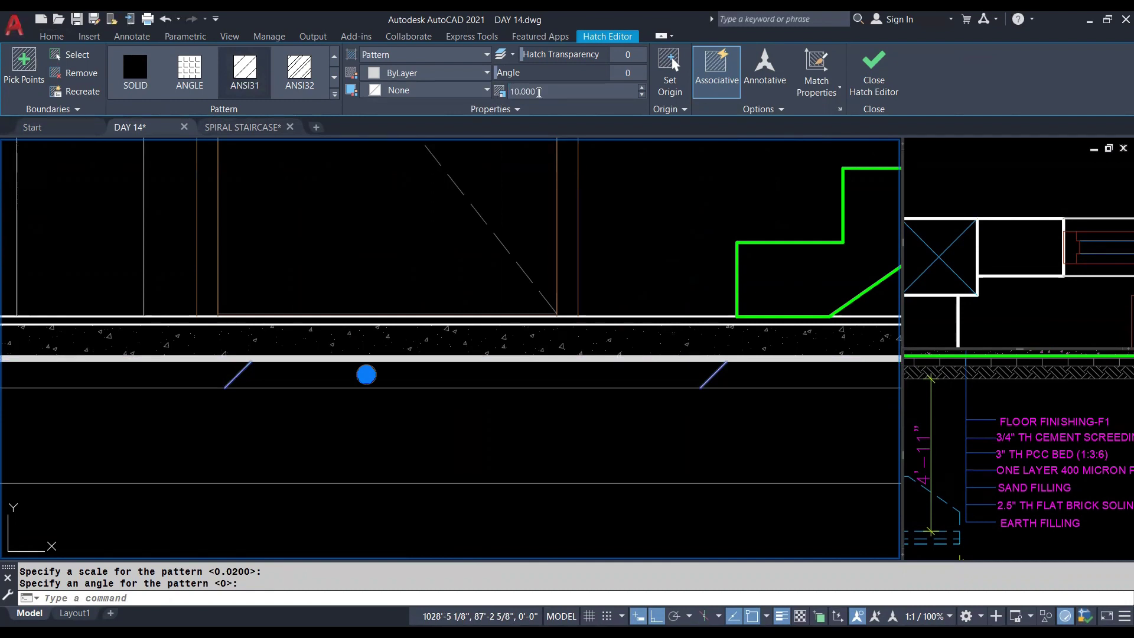
double_click(538, 92)
type("5")
key("Return")
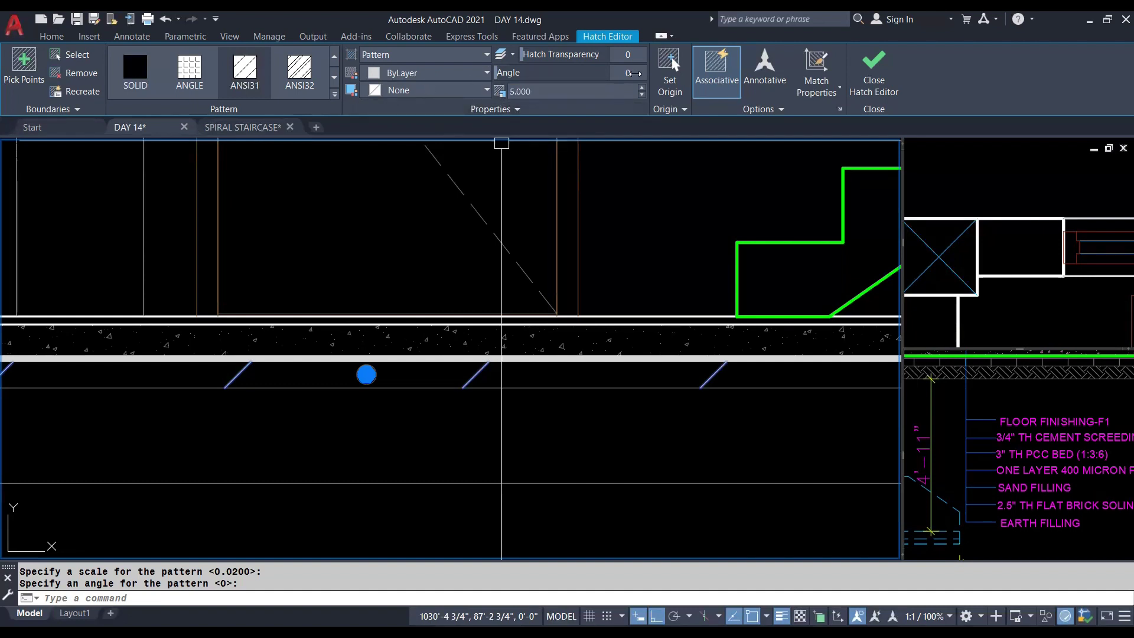
Step: Set the band hatch angle to 45° and scale to 3, then finish editing
left_click(629, 74)
type("45")
key("Return")
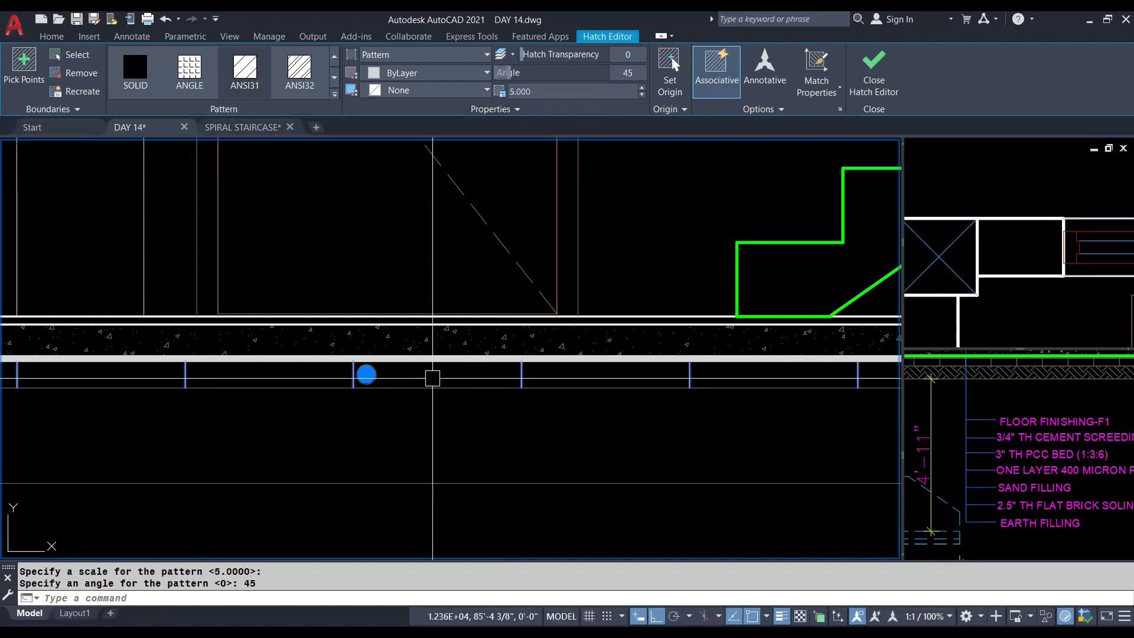
scroll(425, 374, "down", 5)
middle_click_drag(317, 449, 389, 433)
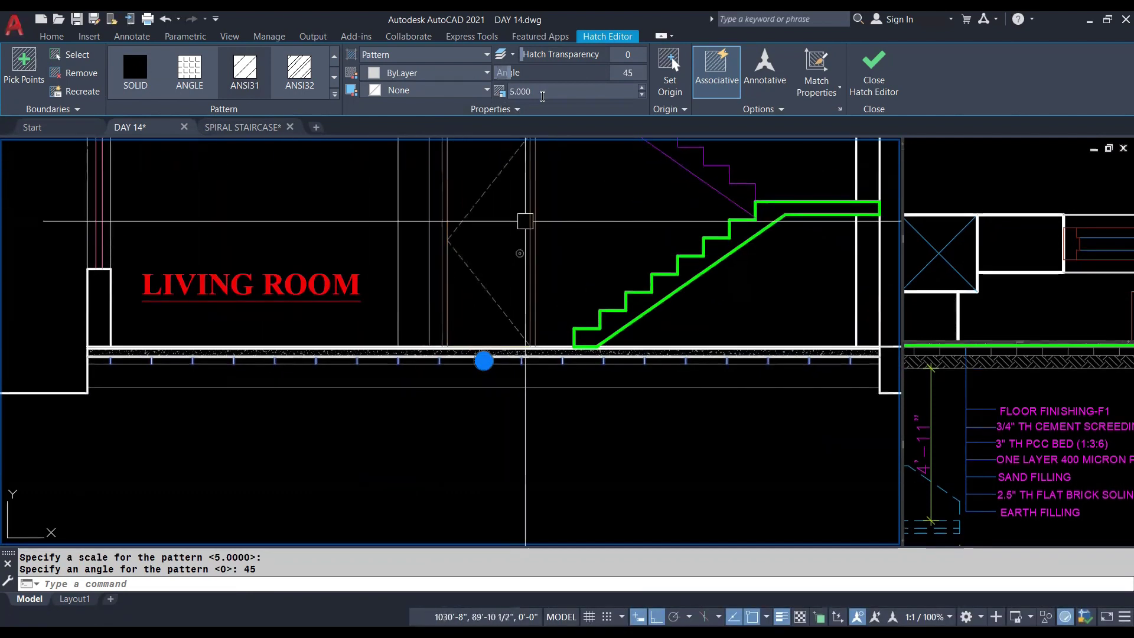
left_click(542, 96)
type("3")
key("Return")
key("Escape")
key("Escape")
Step: Start a linear dimension with DLI and cancel it
scroll(325, 381, "up", 4)
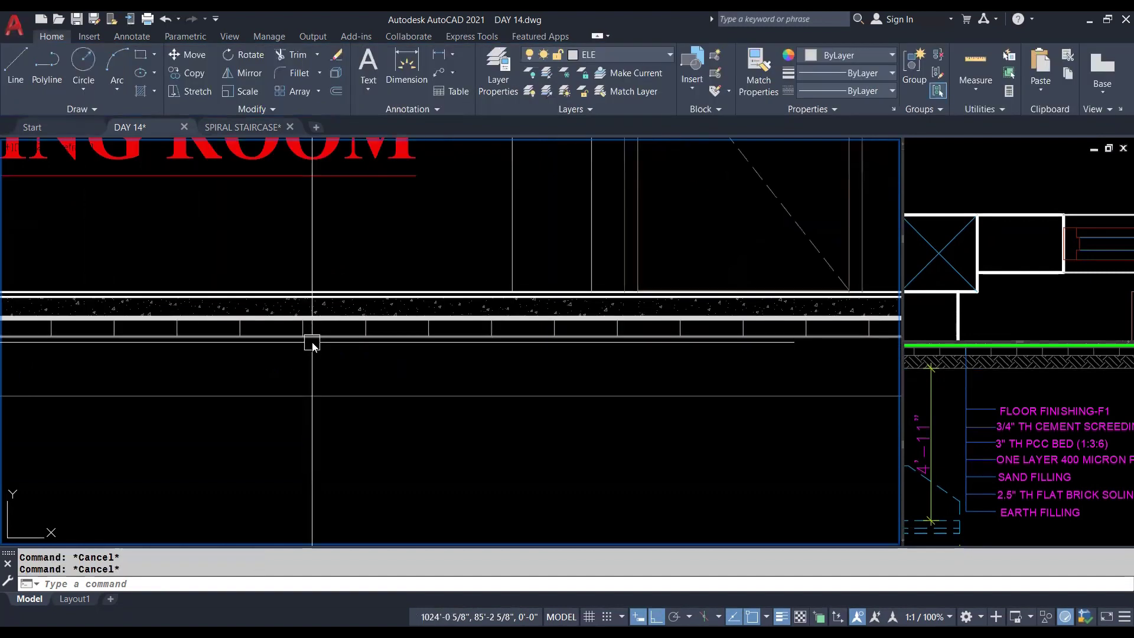
type("DLI")
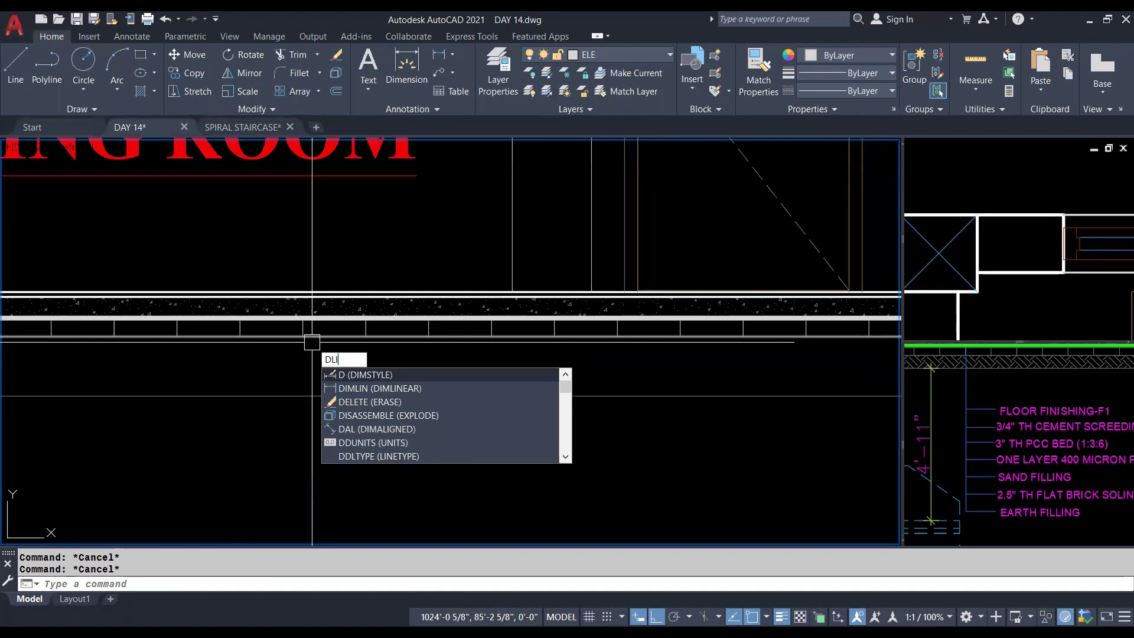
key("Return")
scroll(311, 342, "down", 3)
key("Escape")
Step: Pan to the living-room floor and start a hatch inside the strip below it
scroll(359, 413, "up", 3)
middle_click_drag(320, 409, 232, 409)
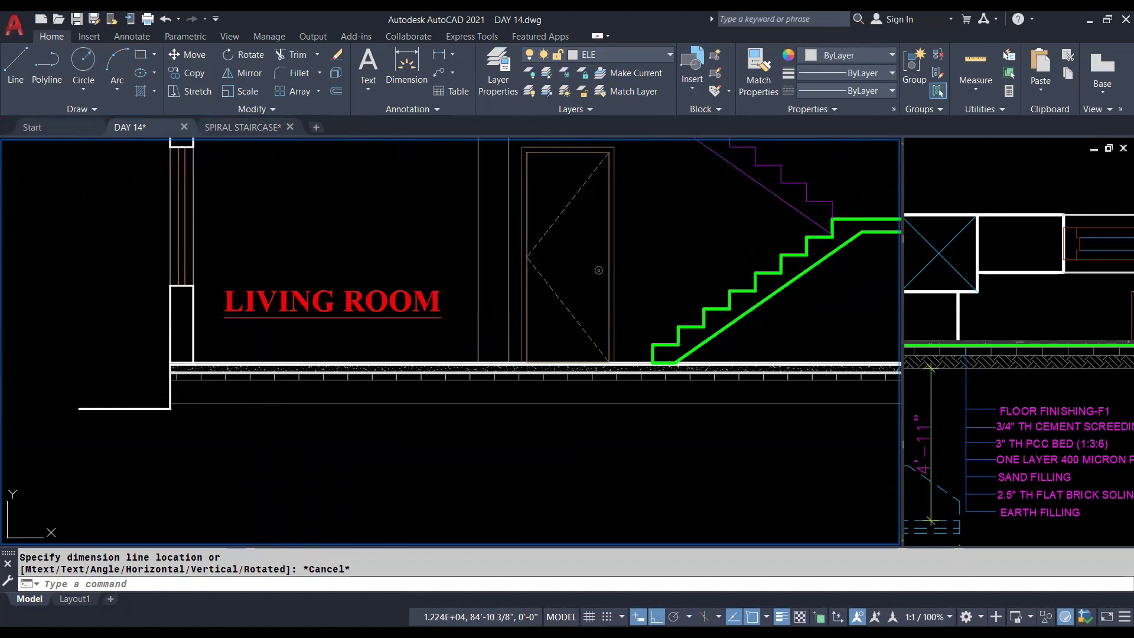
type("h")
key("Return")
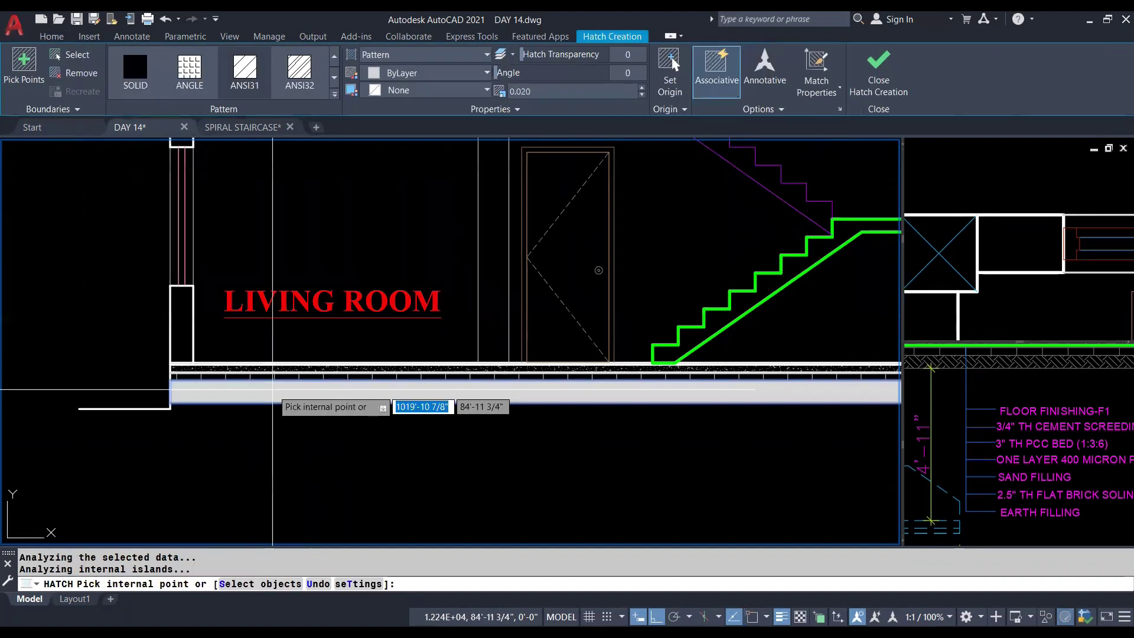
left_click(266, 389)
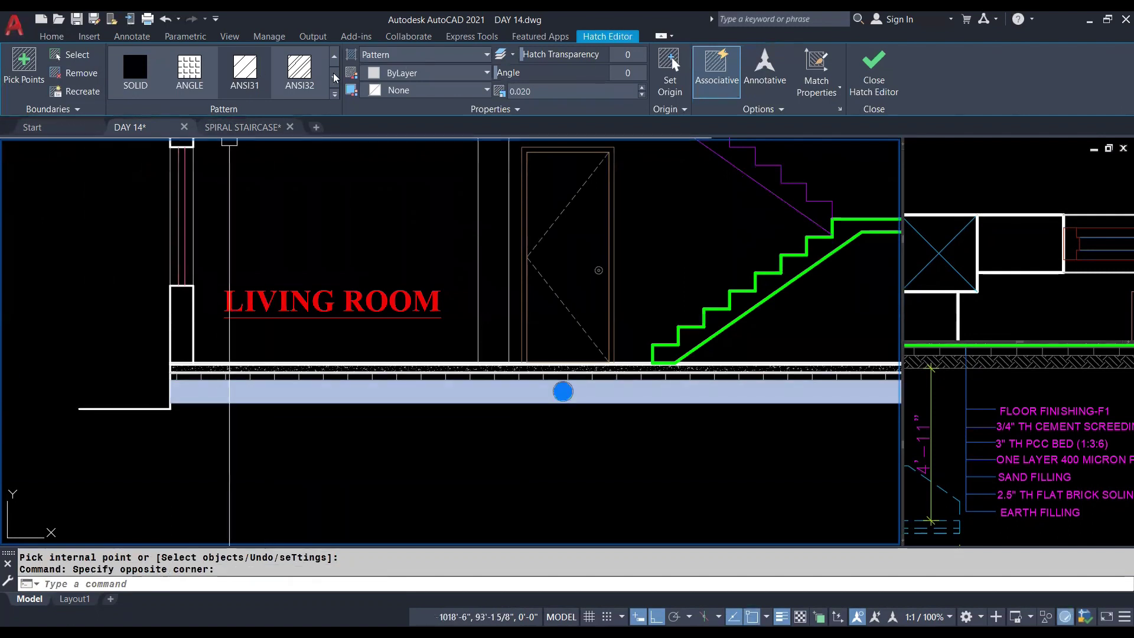
Step: Give the strip hatch the AR-PARQ1 pattern at a 45° angle
left_click(334, 93)
left_click(288, 183)
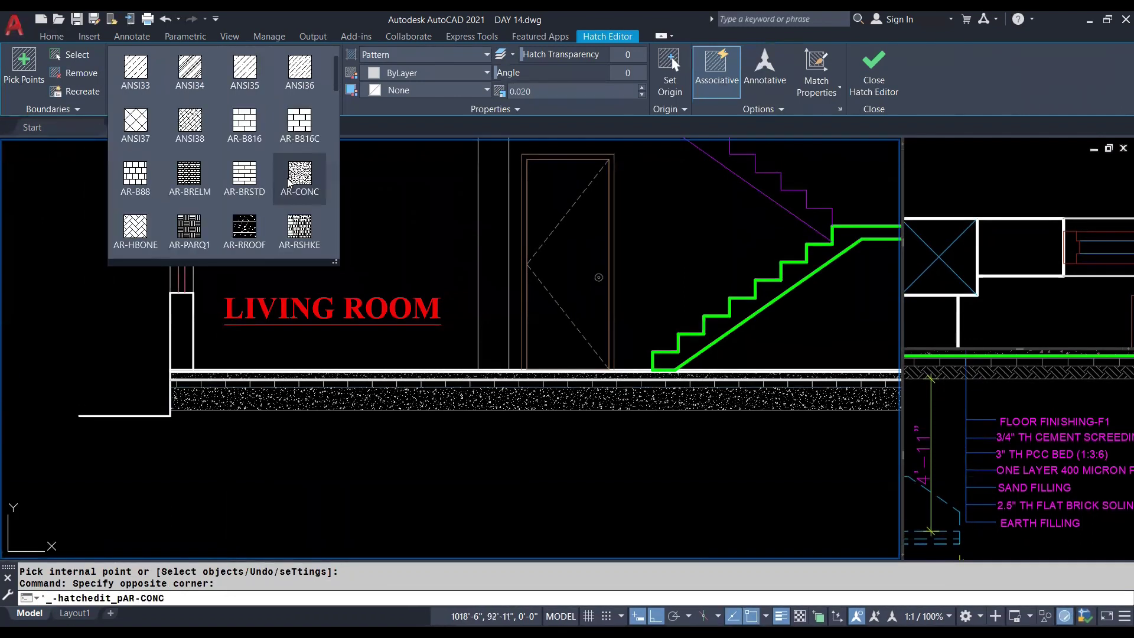
scroll(289, 183, "up", 1)
scroll(289, 184, "down", 2)
left_click(289, 183)
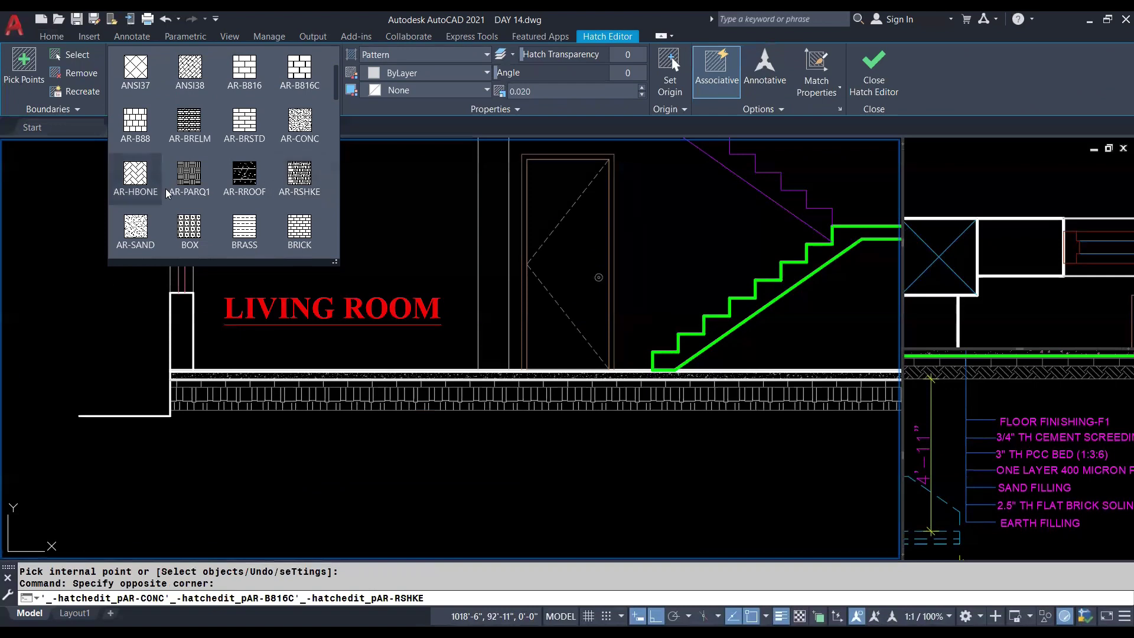
double_click(136, 177)
left_click(189, 180)
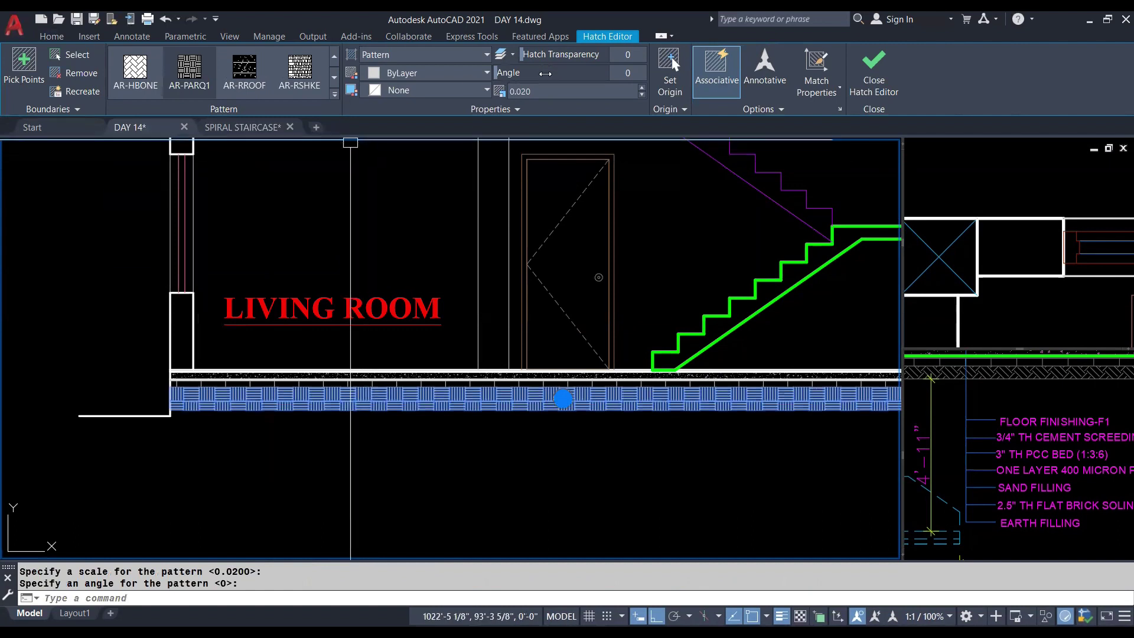
type("45")
key("Return")
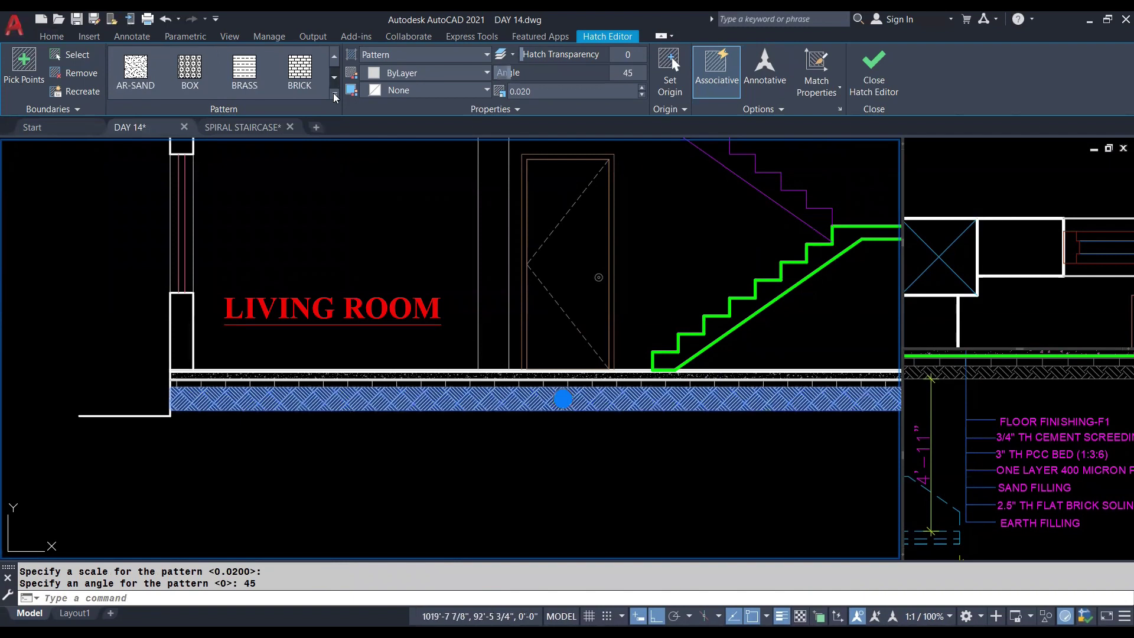
Step: Set the AR-PARQ1 hatch scale to 2 after trying 10
left_click(334, 94)
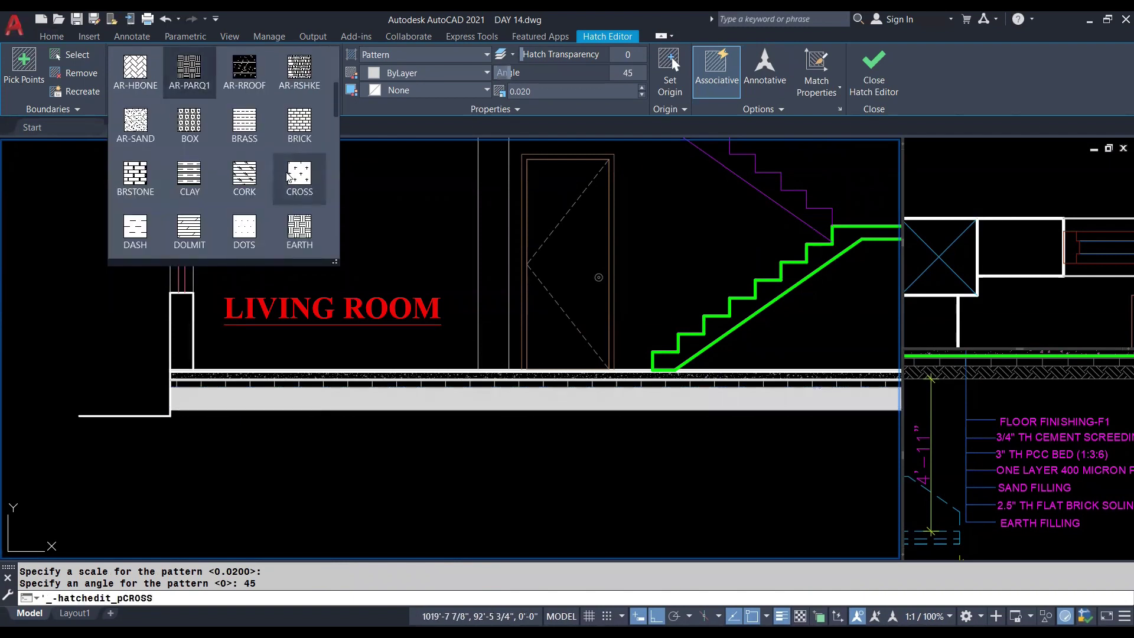
scroll(253, 142, "down", 1)
scroll(248, 167, "down", 1)
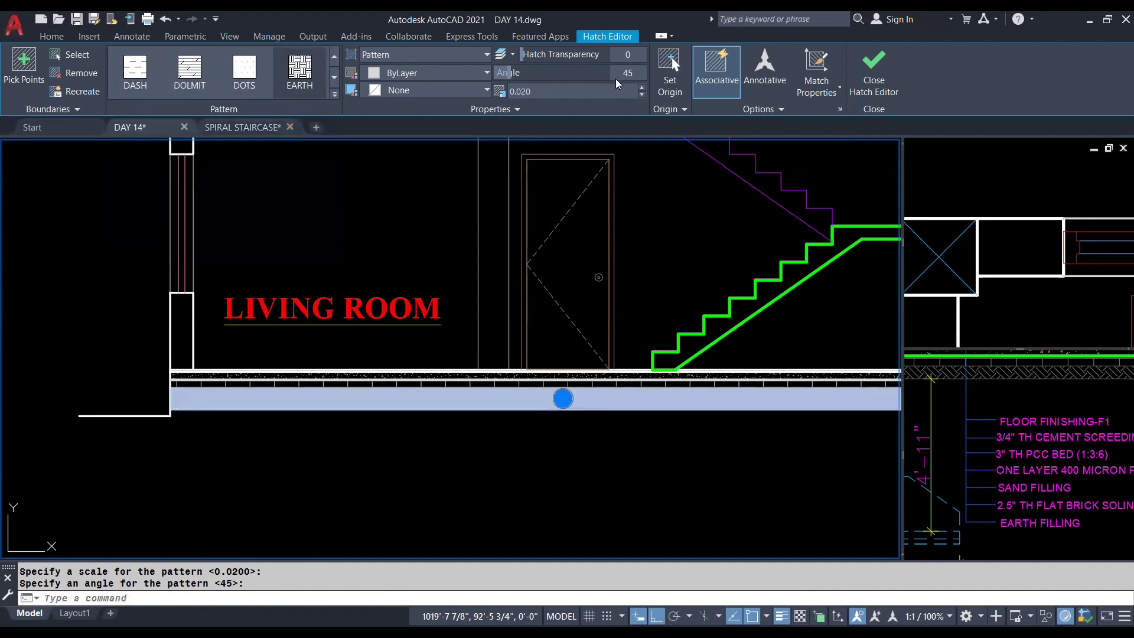
type("10")
key("Return")
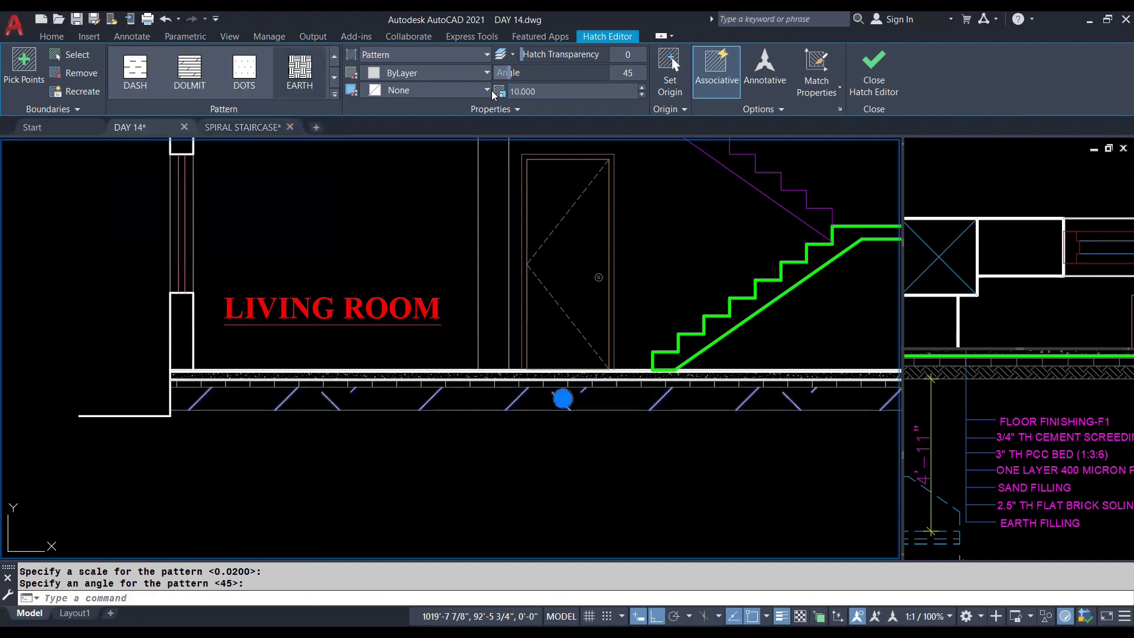
type("2")
key("Return")
scroll(317, 386, "down", 4)
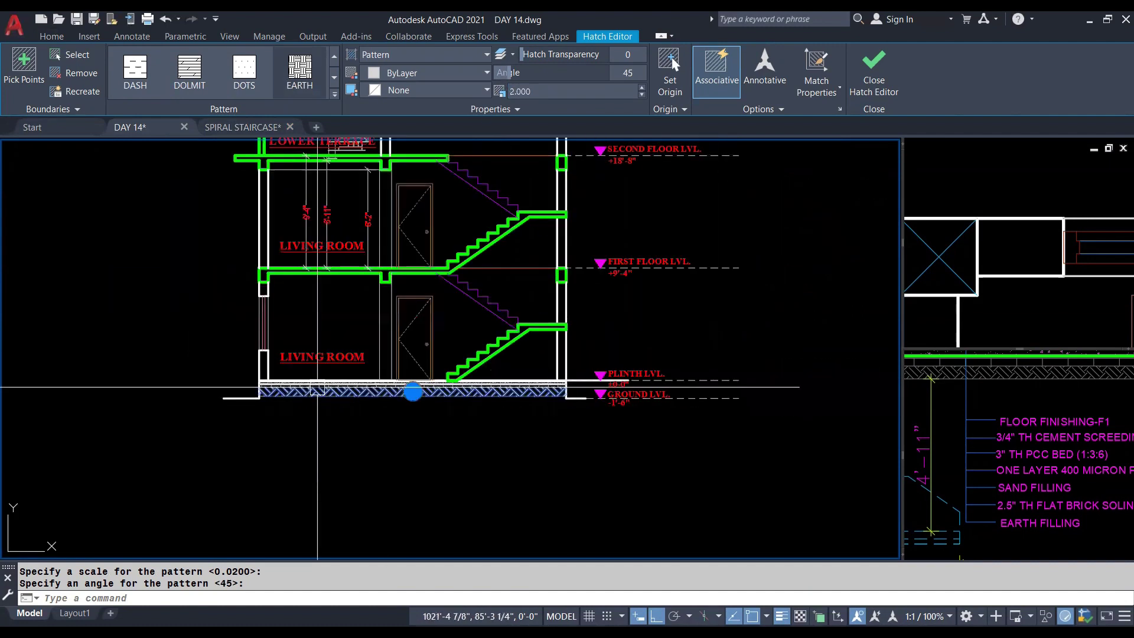
Step: Put the hatch on the HATCH layer in orange and finish editing
left_click(65, 39)
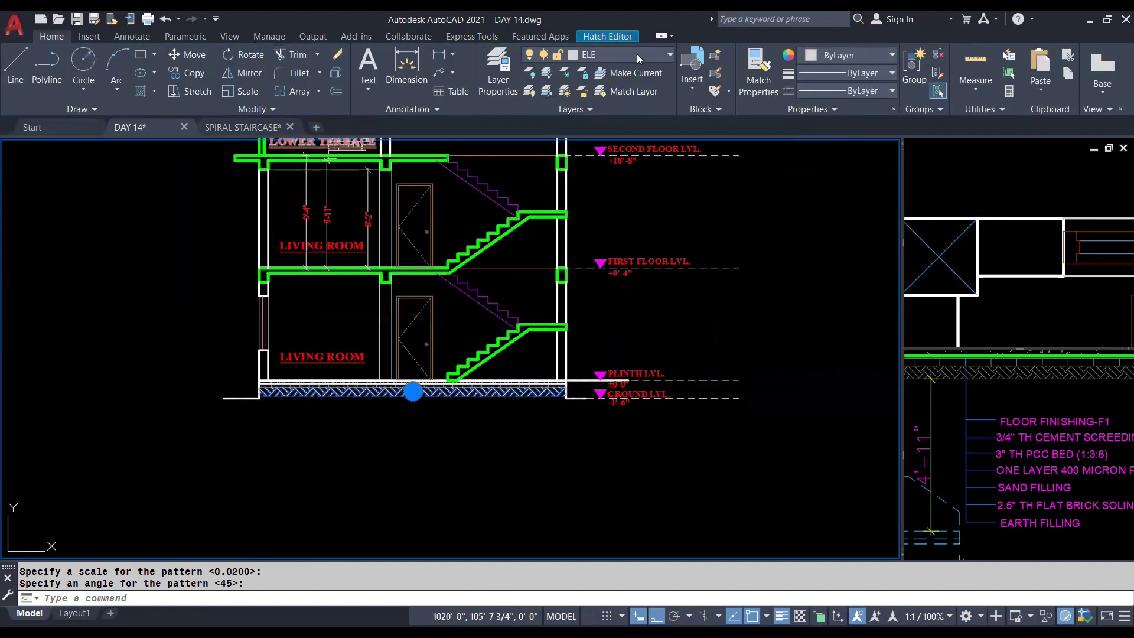
left_click(625, 55)
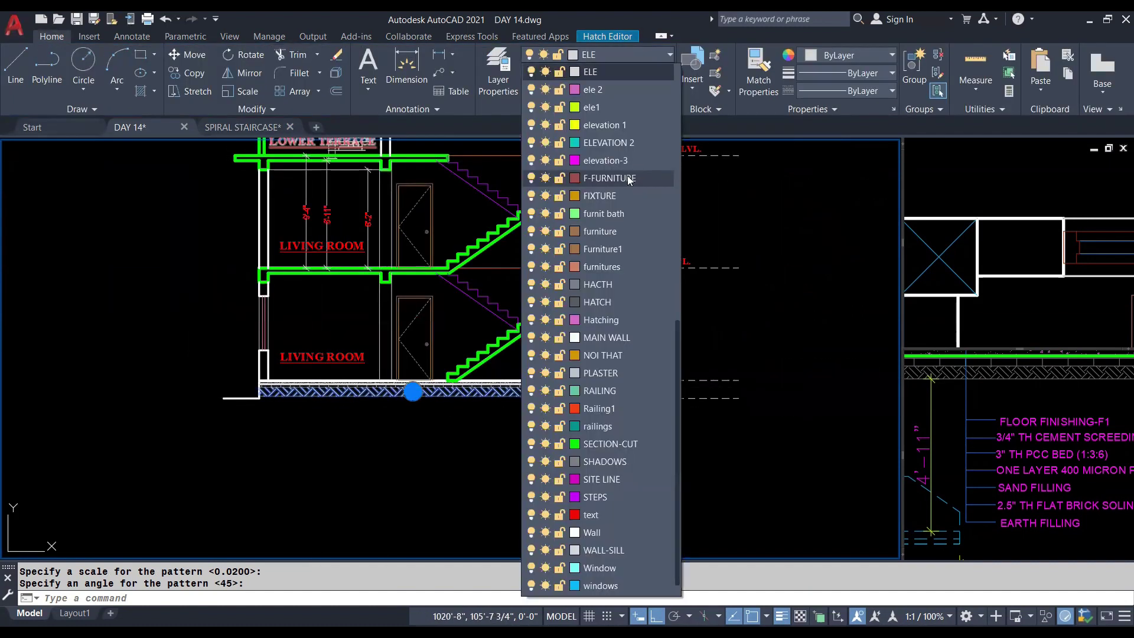
left_click(608, 302)
left_click(836, 56)
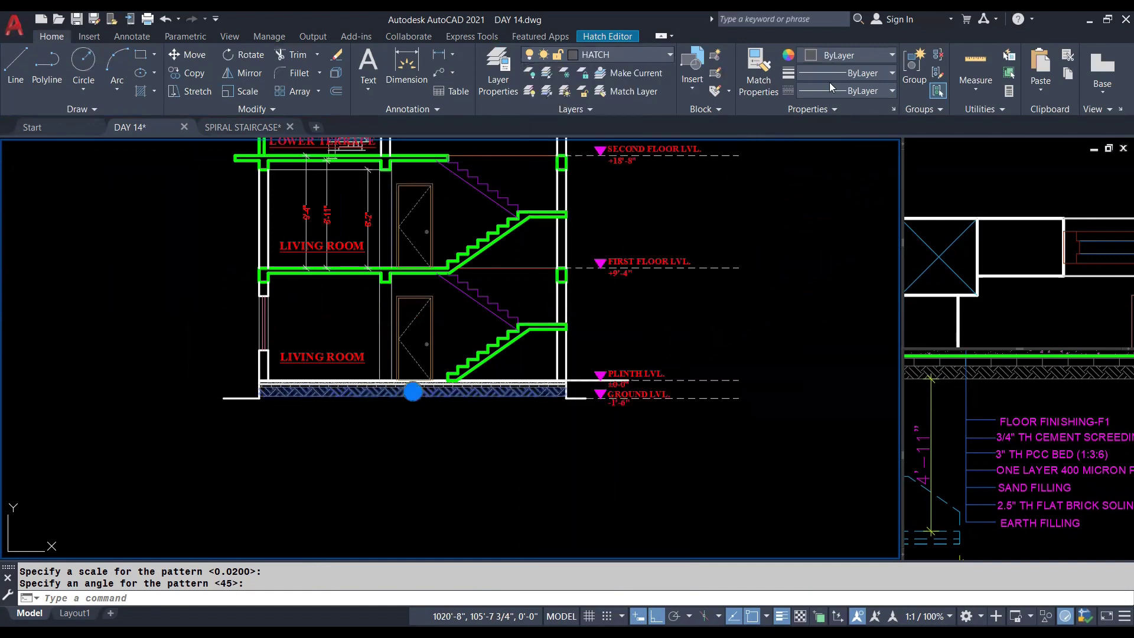
left_click(837, 144)
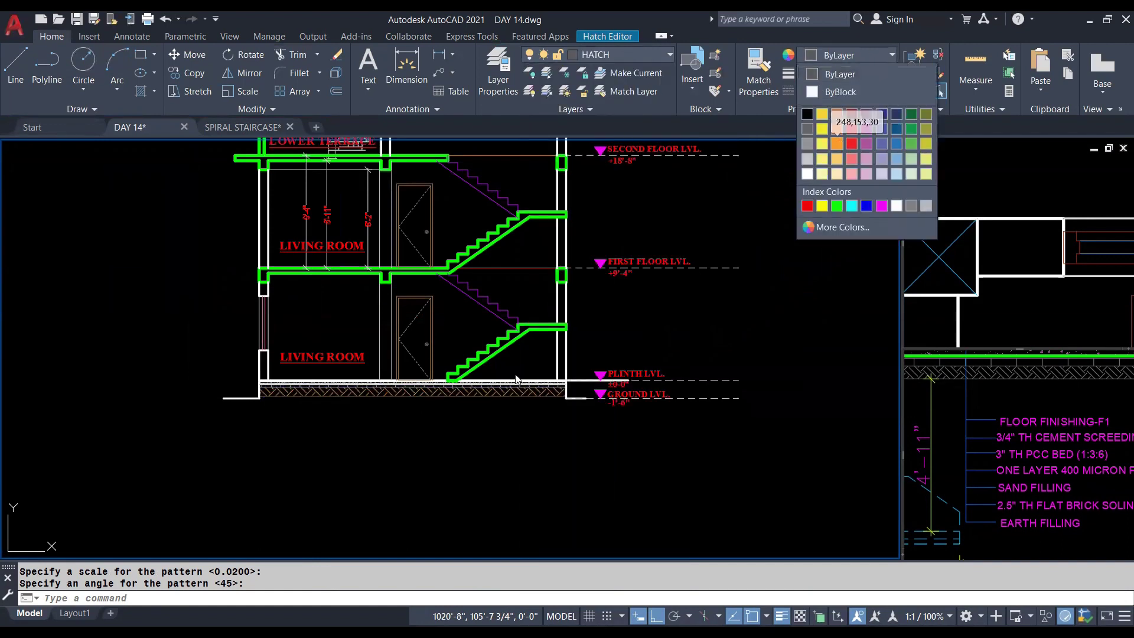
key("Escape")
middle_click_drag(591, 236, 522, 337)
Step: Widen the footing-detail viewport, pan it to section X-X and zoom the section onto the plinth
key("Escape")
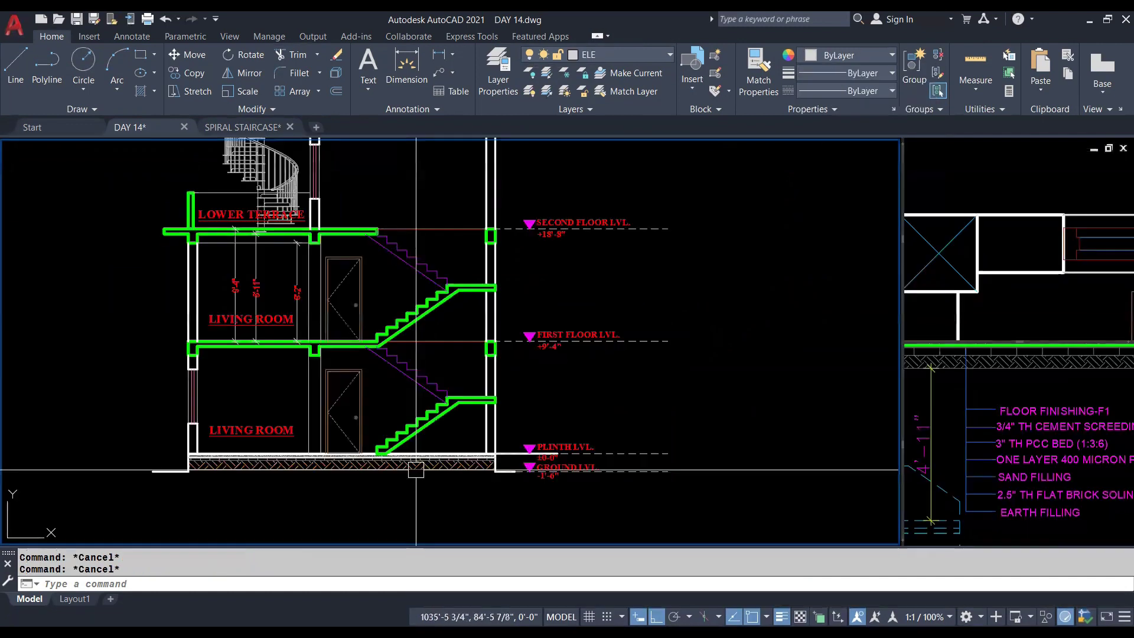
middle_click_drag(373, 509, 372, 517)
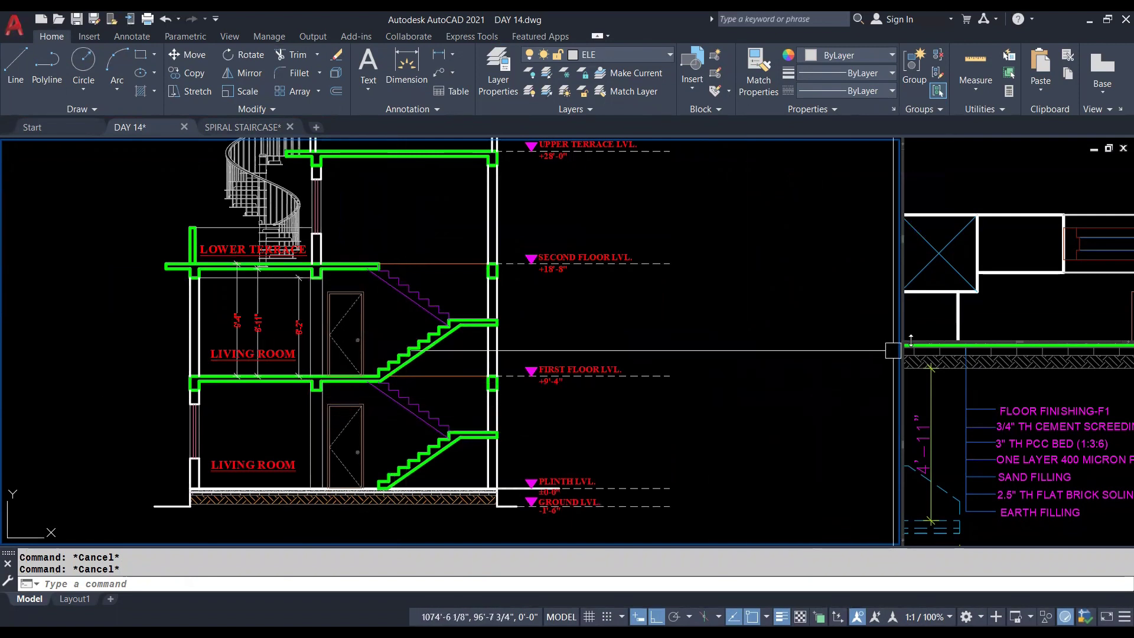
left_click_drag(903, 237, 689, 237)
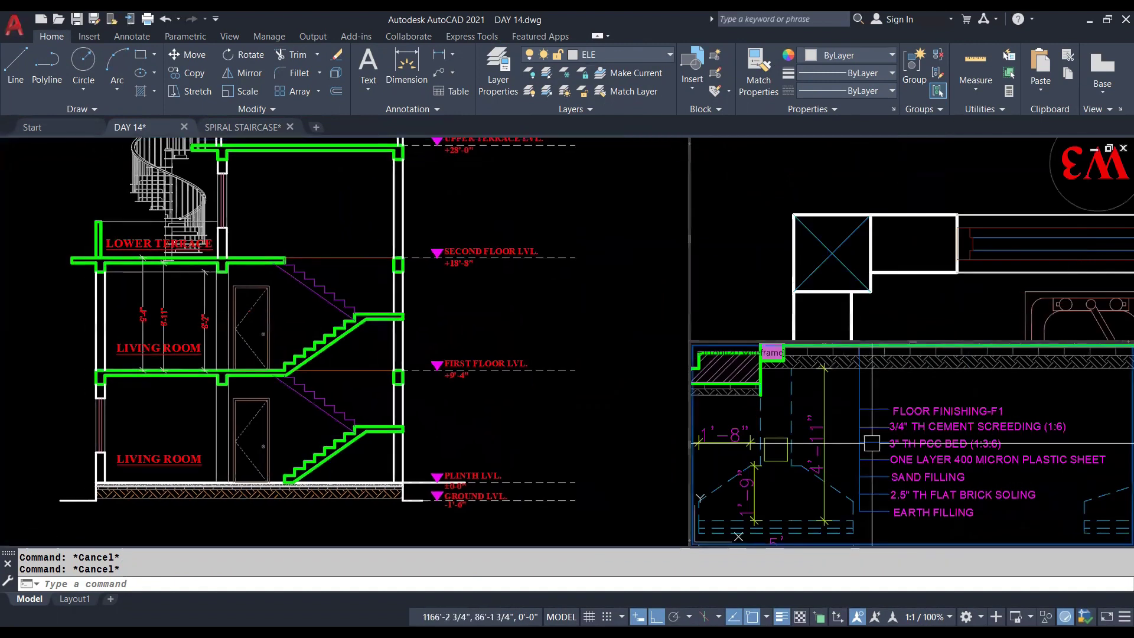
middle_click_drag(827, 449, 910, 467)
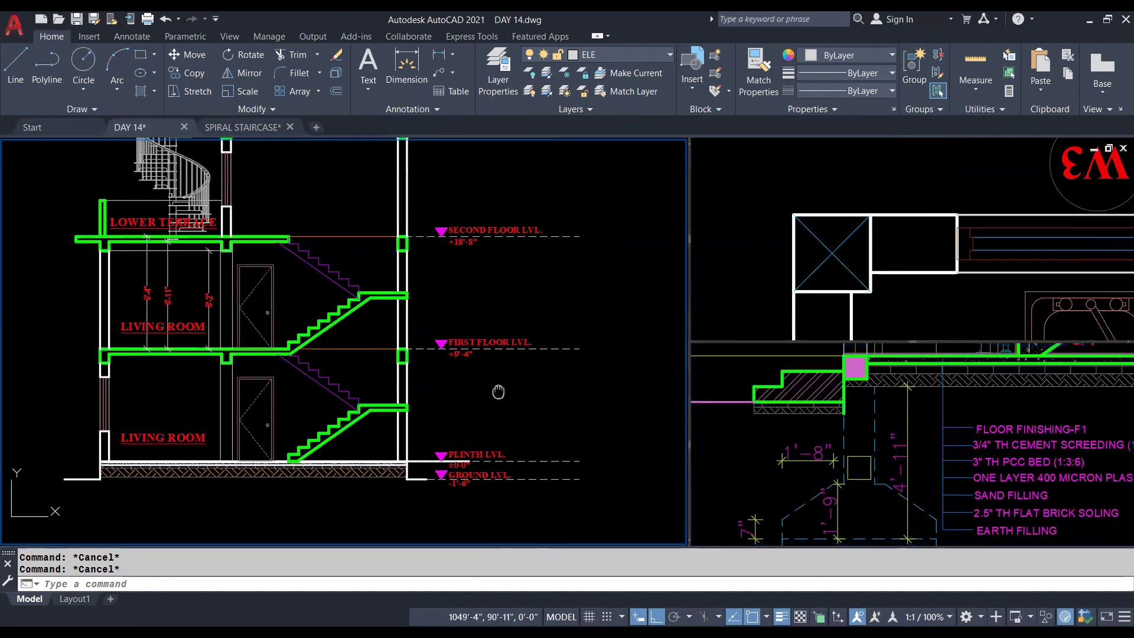
middle_click_drag(548, 403, 607, 328)
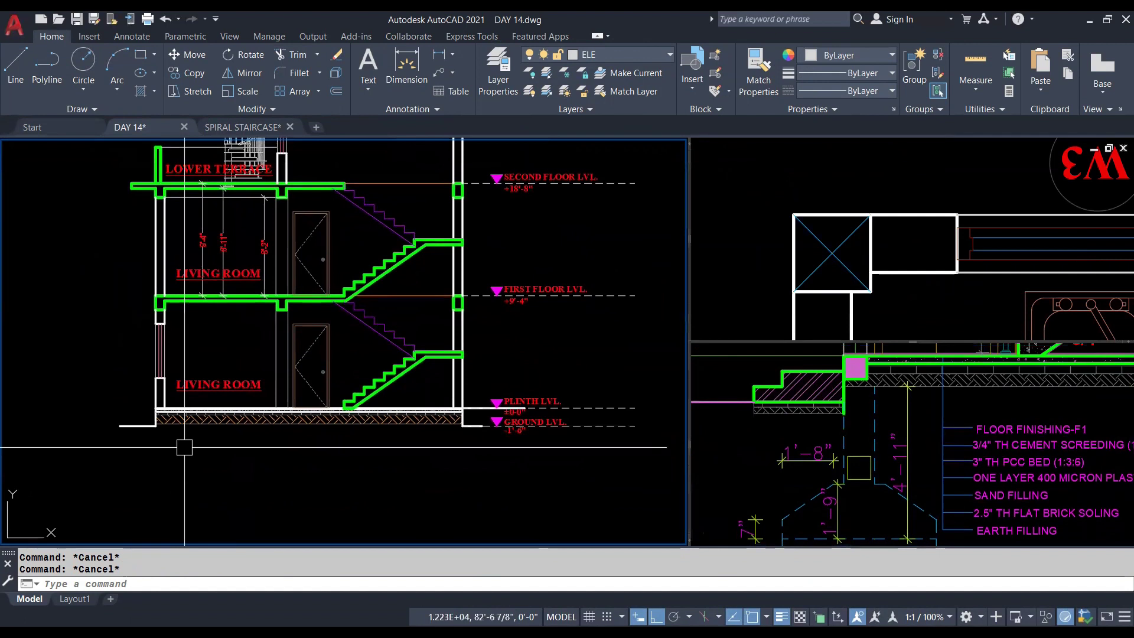
scroll(201, 429, "up", 1)
scroll(201, 428, "up", 1)
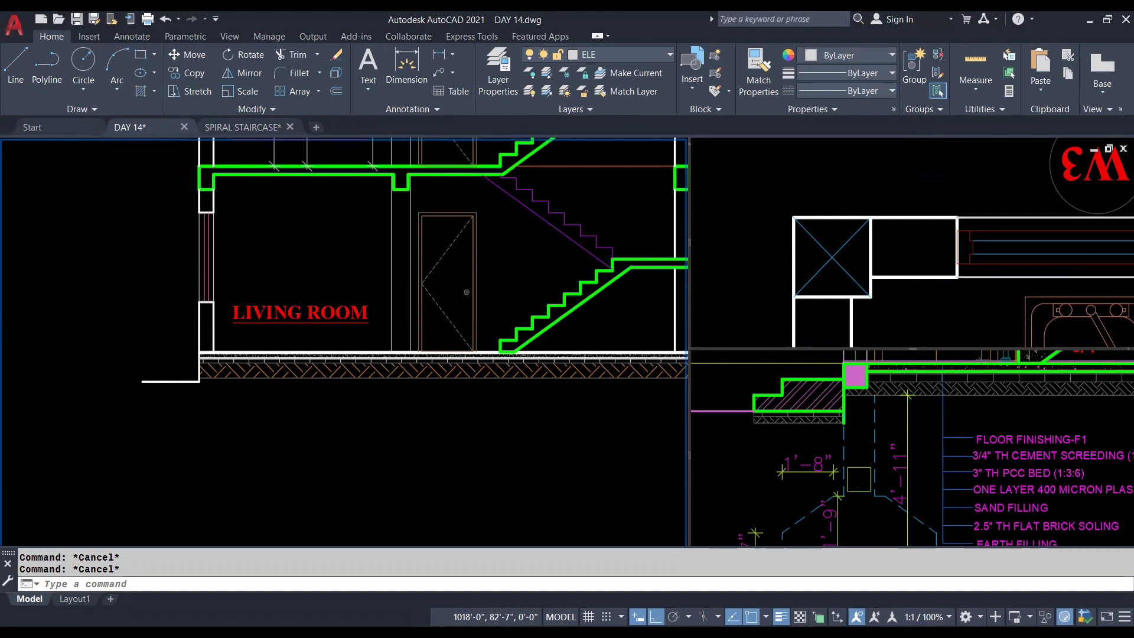
Step: Finish a 5' line and end the line command
type("5'")
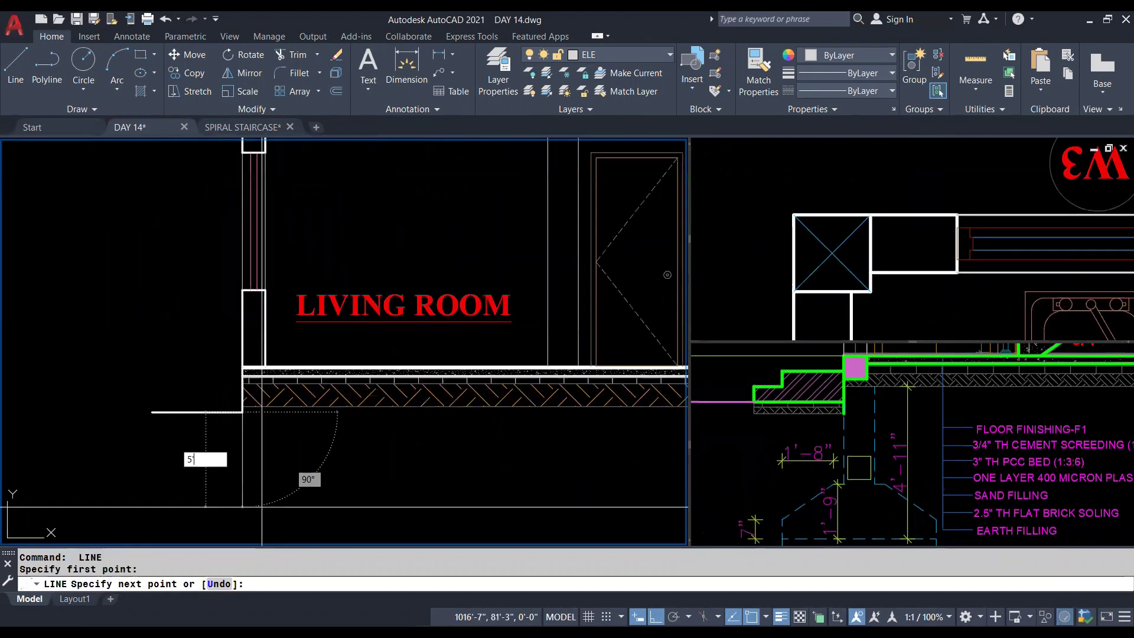
key("Return")
key("Escape")
middle_click_drag(345, 539, 351, 425)
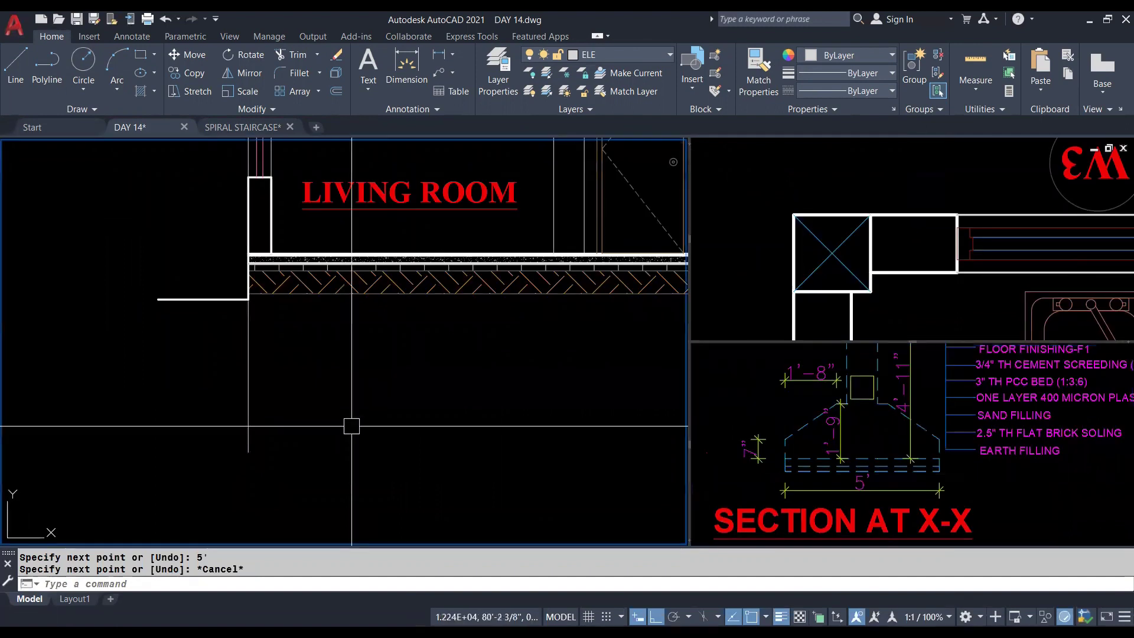
key("Escape")
Step: Pan the section X-X detail and bring the area below the plinth into view
scroll(261, 460, "up", 2)
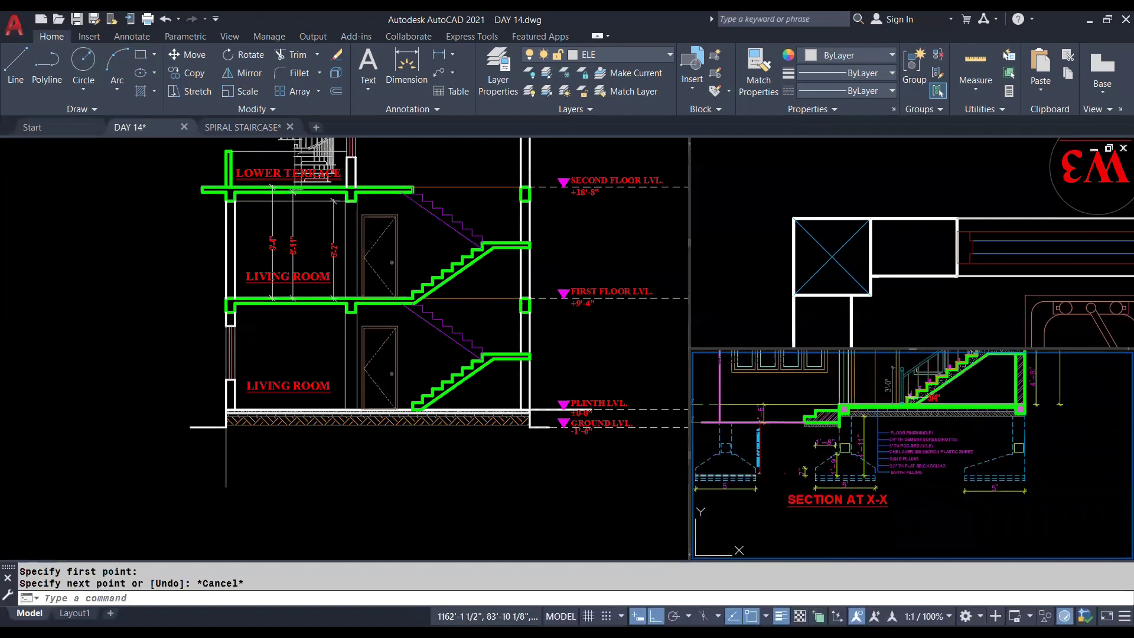
middle_click_drag(914, 469, 861, 490)
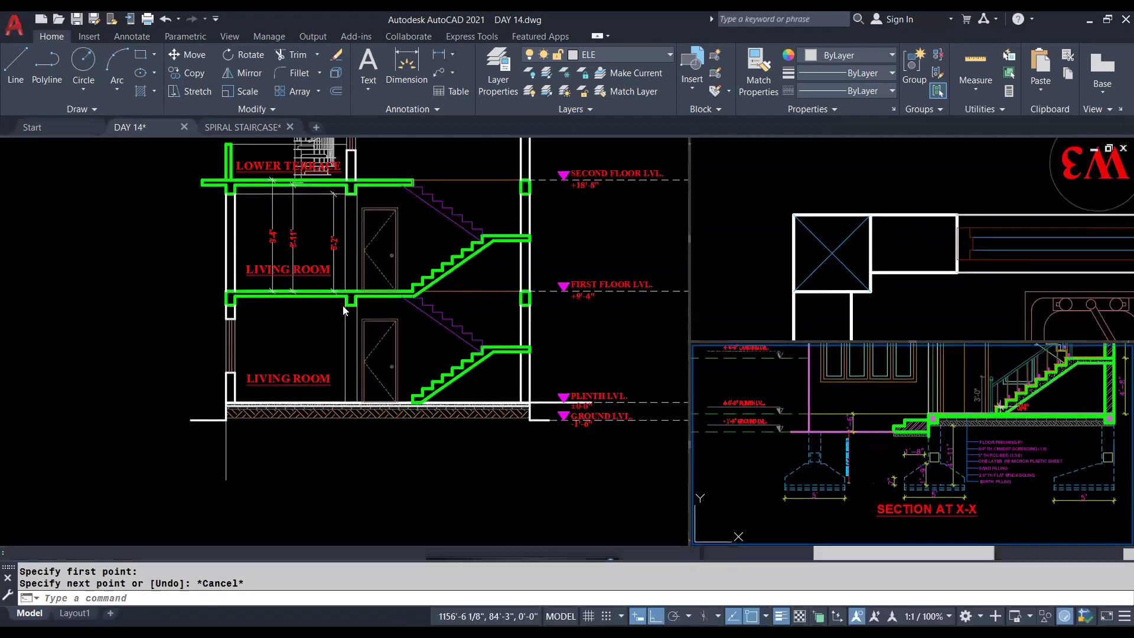
left_click(306, 348)
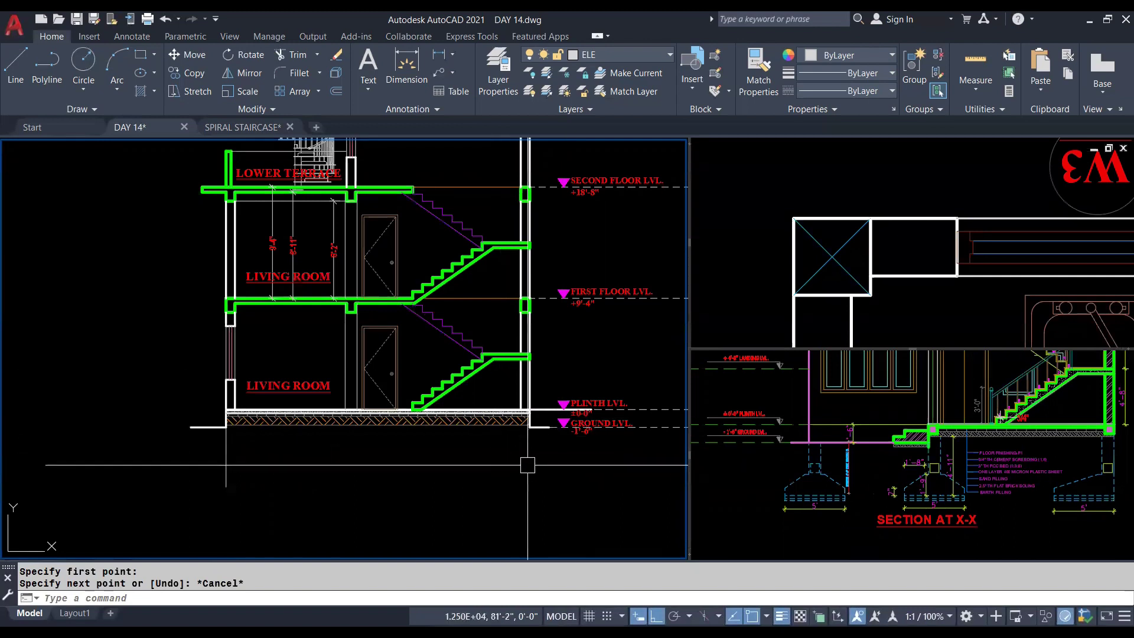
scroll(237, 483, "up", 2)
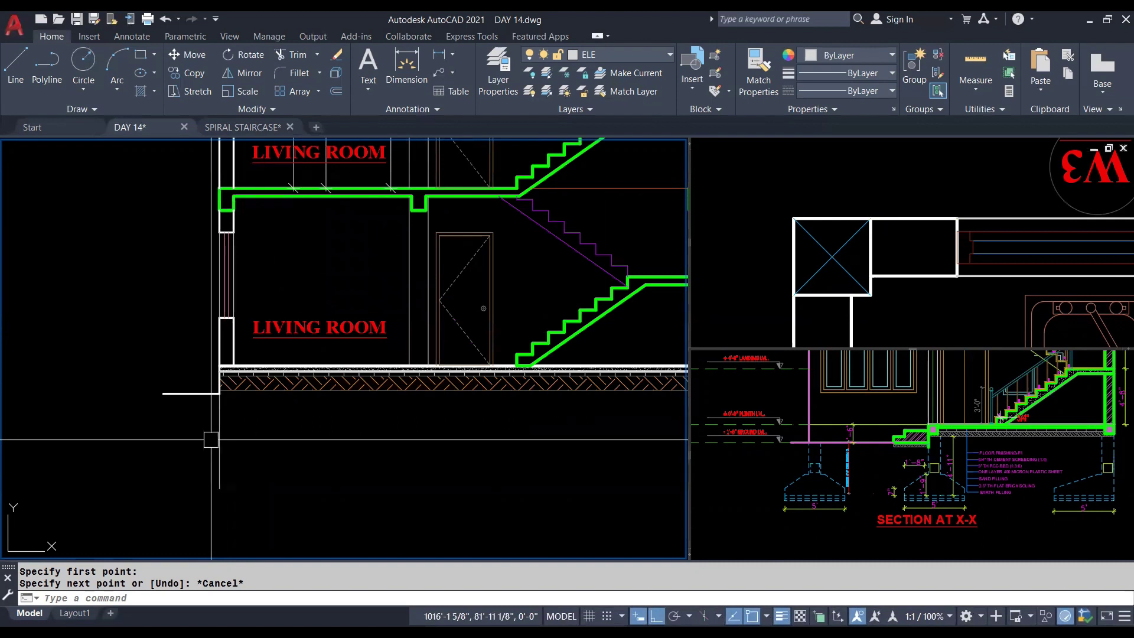
scroll(235, 455, "up", 2)
middle_click_drag(235, 455, 251, 434)
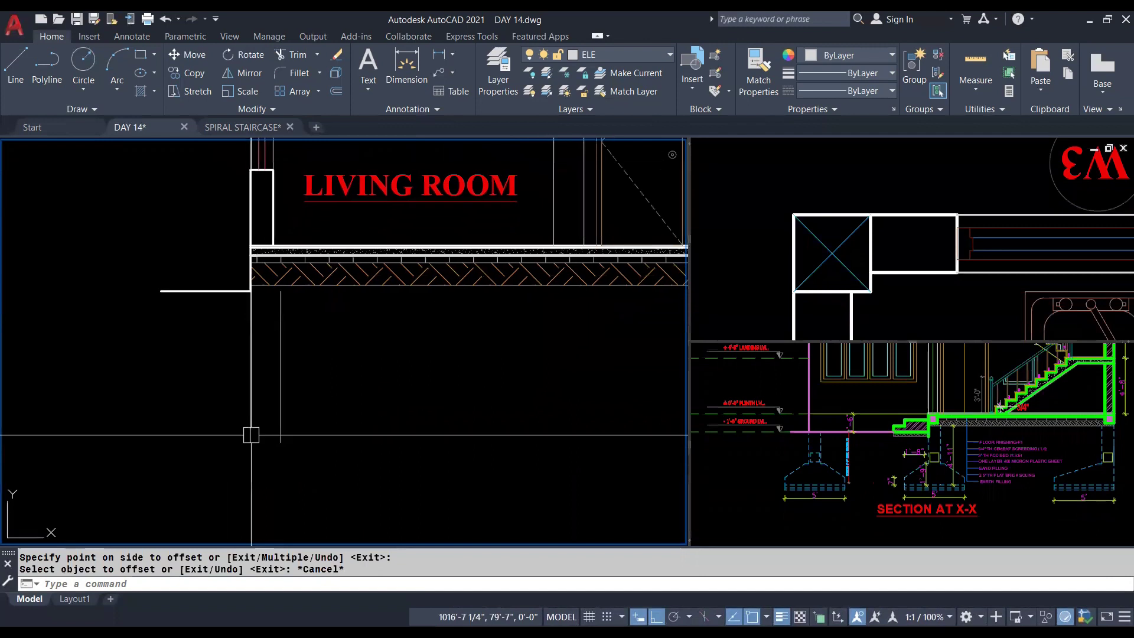
Step: Turn all layers back on so the hidden red lines reappear
key("Escape")
type("L")
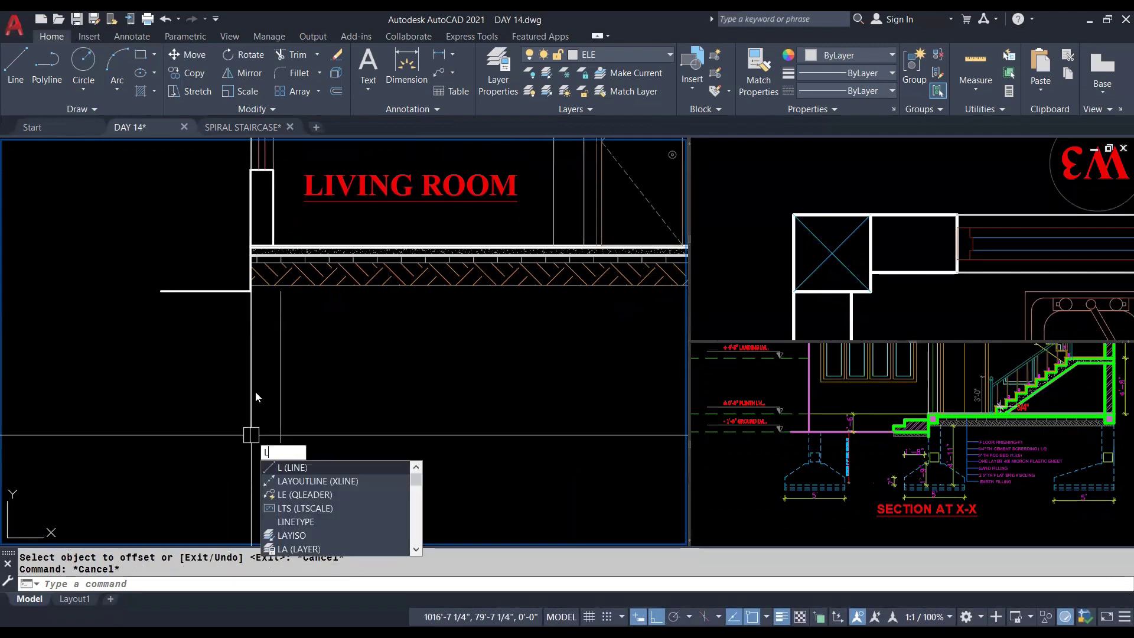
key("Escape")
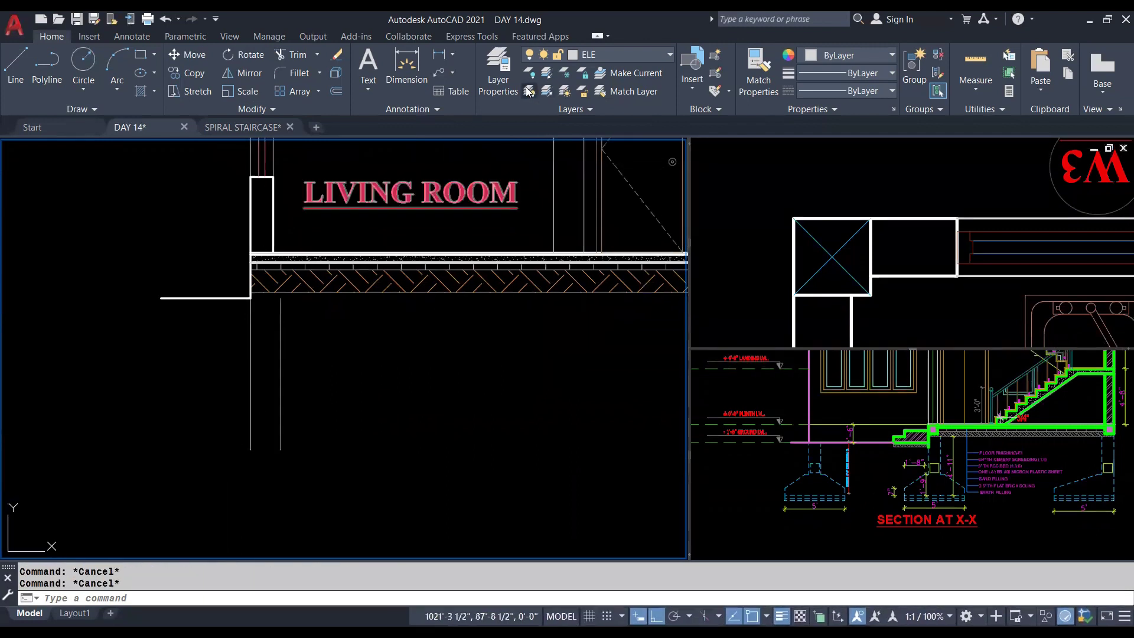
left_click(528, 91)
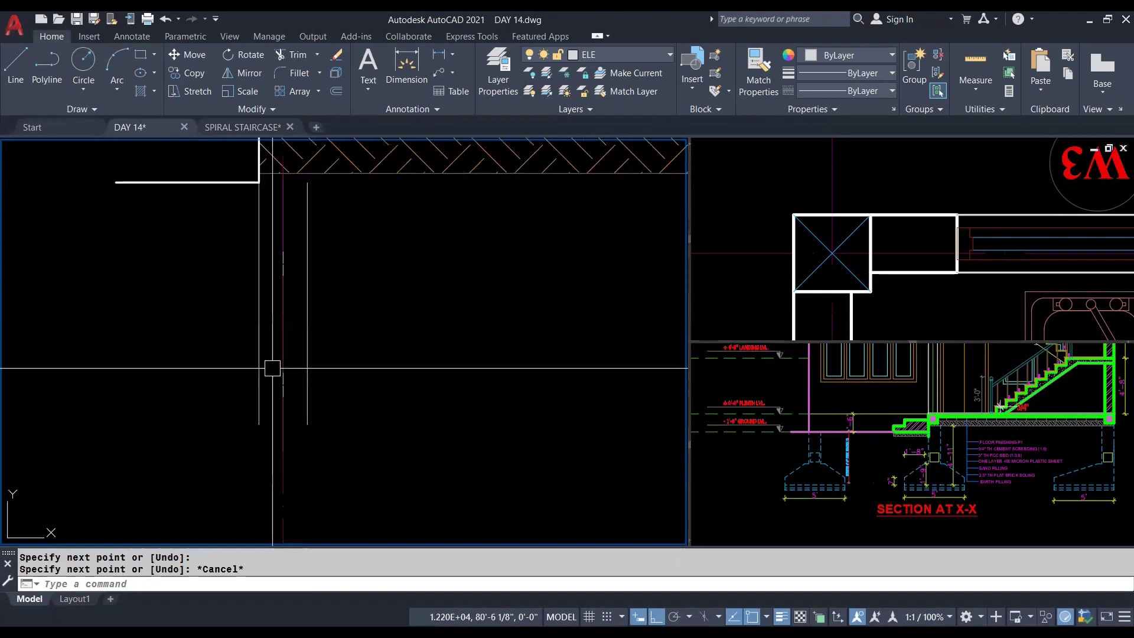
Step: Offset the wall line 2'6 to each side and erase the middle vertical line
type("o")
key("Return")
type("2'6")
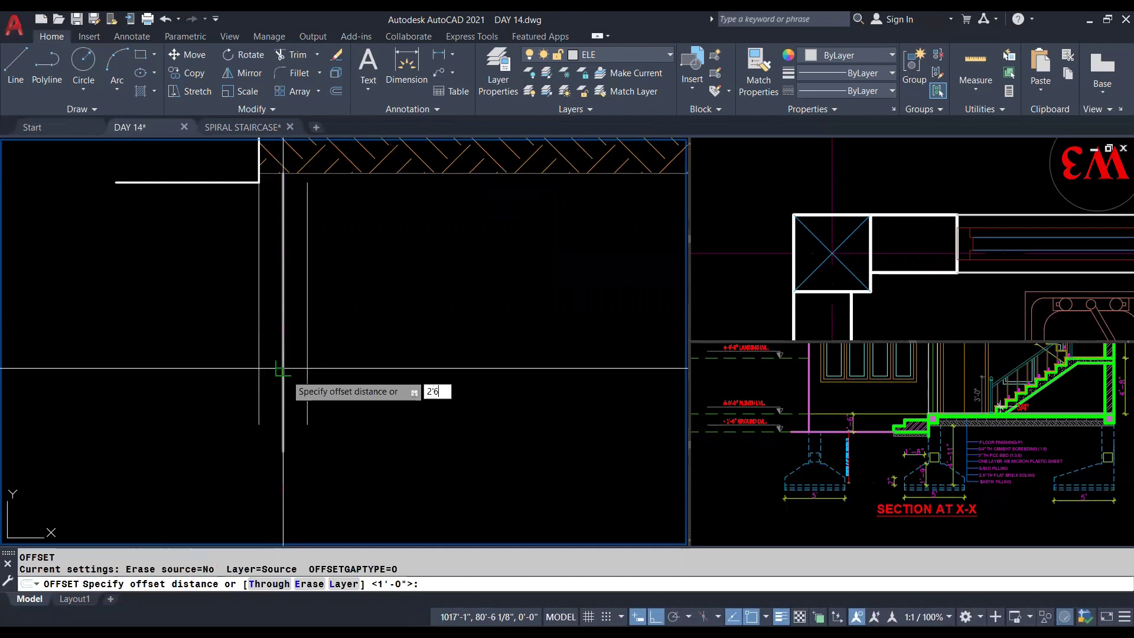
left_click(283, 377)
key("Delete")
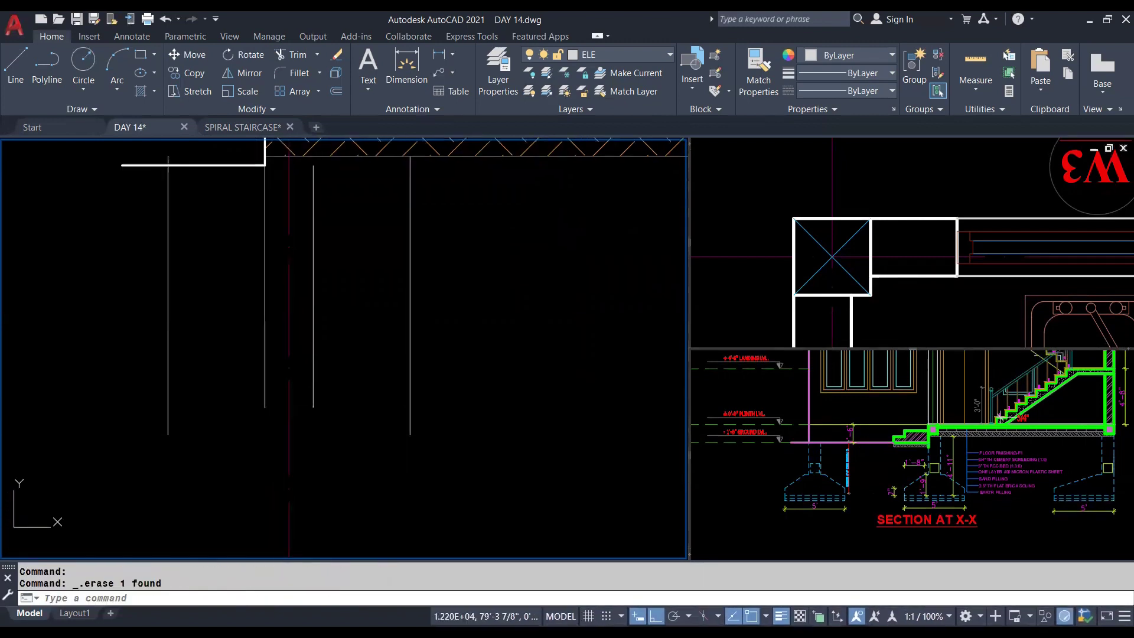
middle_click_drag(283, 378, 289, 353)
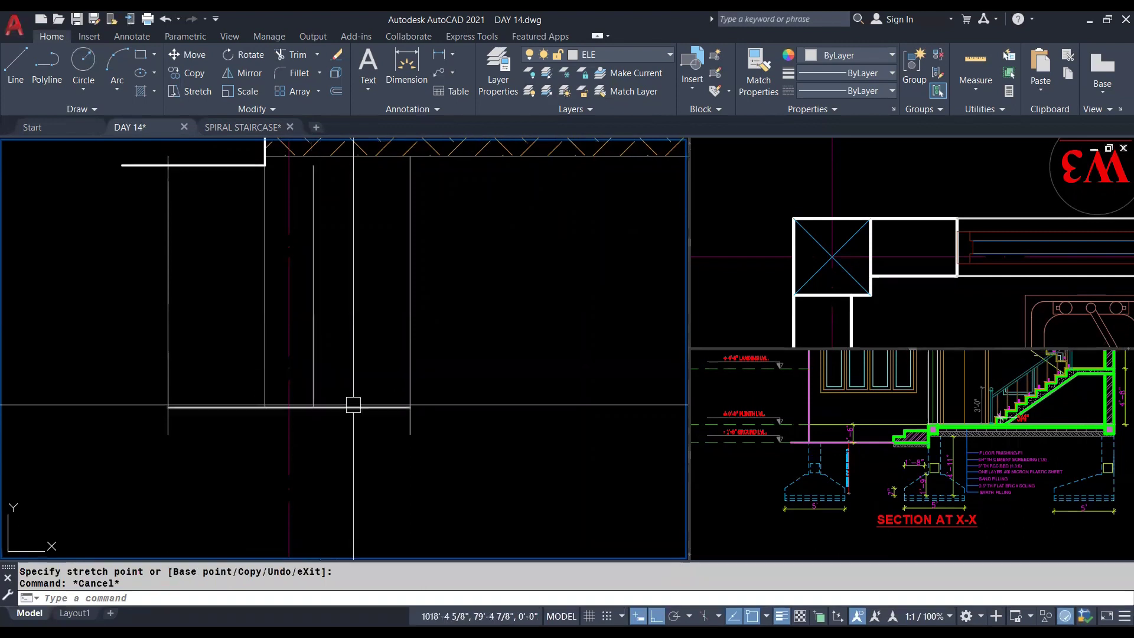
Step: Check the reference footing's dashed base line, then select the new footing's base line
left_click(808, 503)
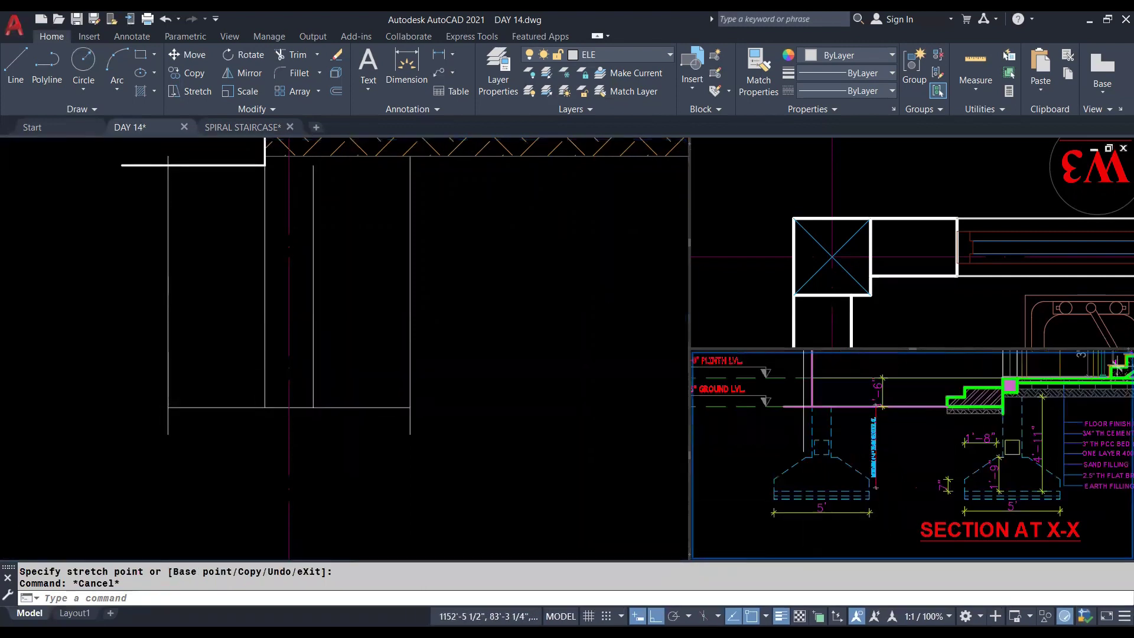
scroll(808, 503, "up", 6)
middle_click_drag(797, 503, 854, 518)
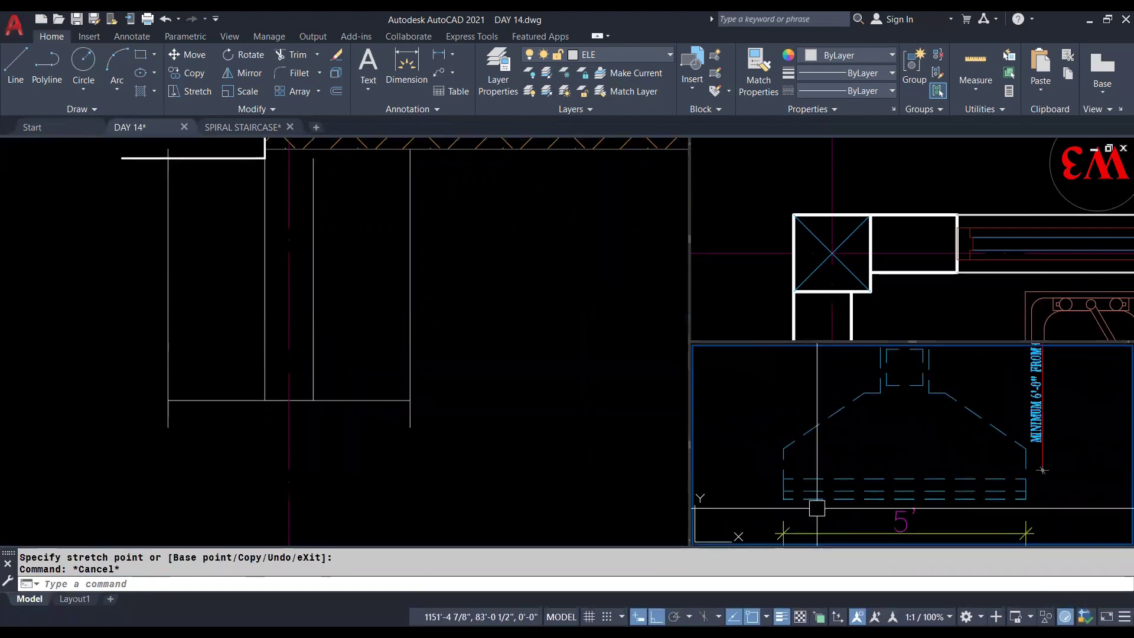
left_click(836, 479)
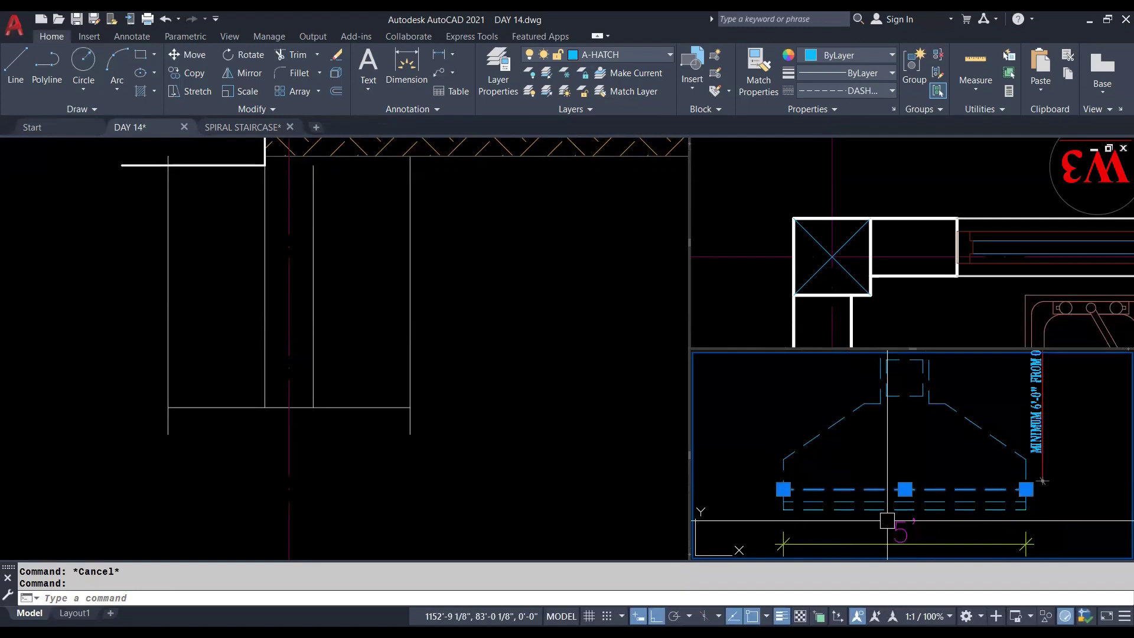
left_click(346, 449)
key("Escape")
left_click(355, 407)
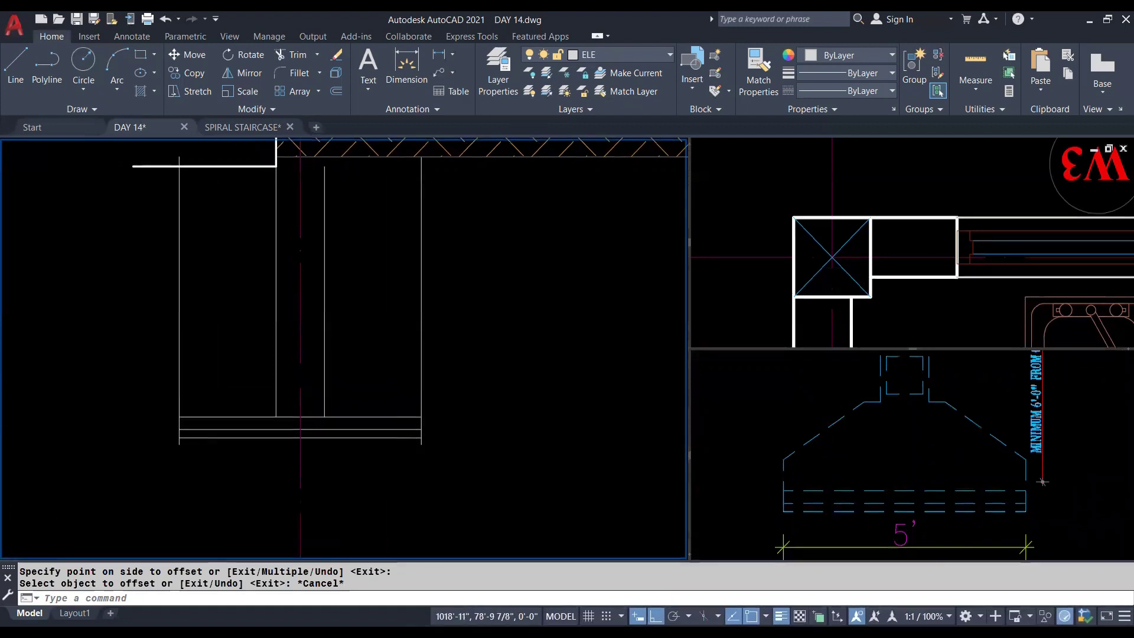
left_click(821, 473)
type("DLI")
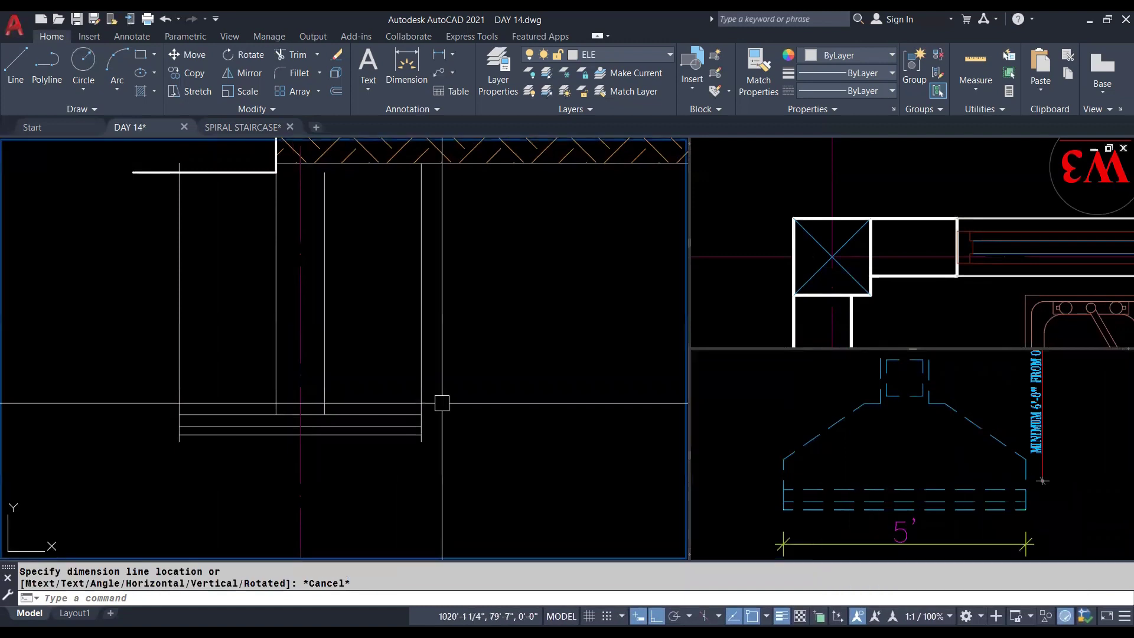
Step: Offset the top footing base line 7.5 upward
left_click(390, 412)
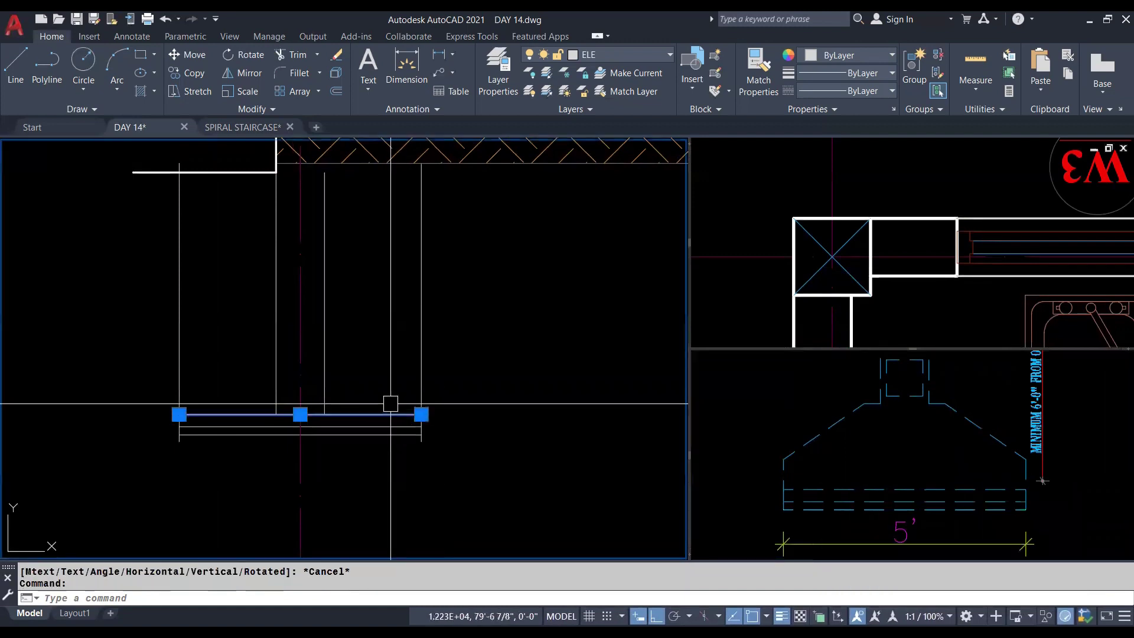
type("o")
key("Return")
type("7.5")
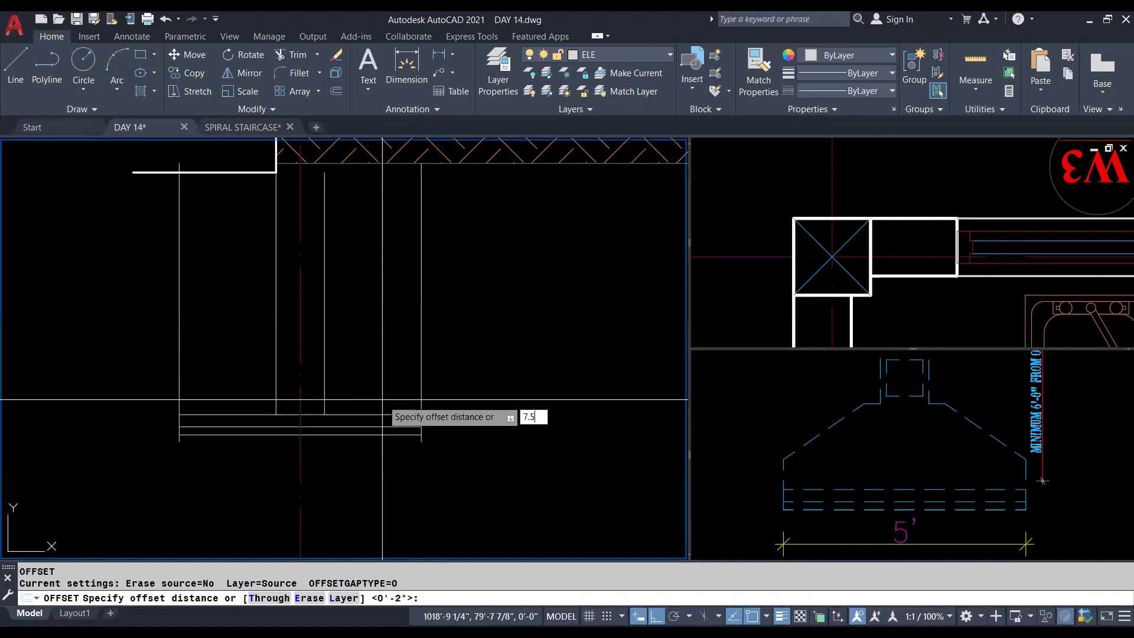
key("Return")
left_click(237, 415)
middle_click_drag(233, 380, 244, 402)
key("Escape")
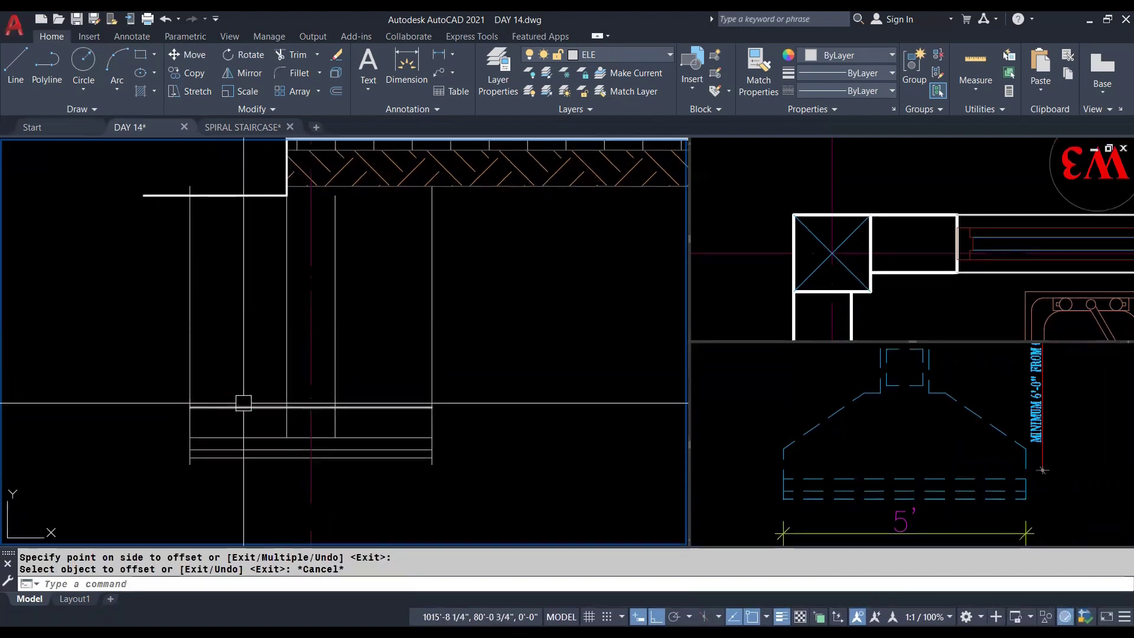
middle_click_drag(320, 388, 317, 414)
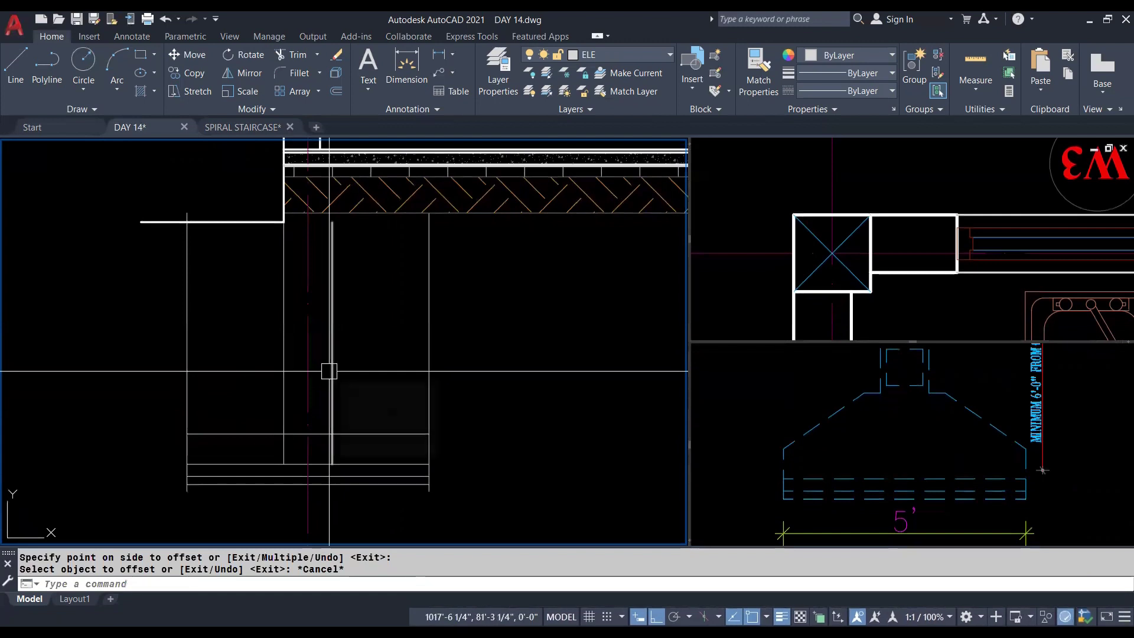
Step: Measure the reference footing's step height with DIMLINEAR
left_click(890, 443)
type("DLI")
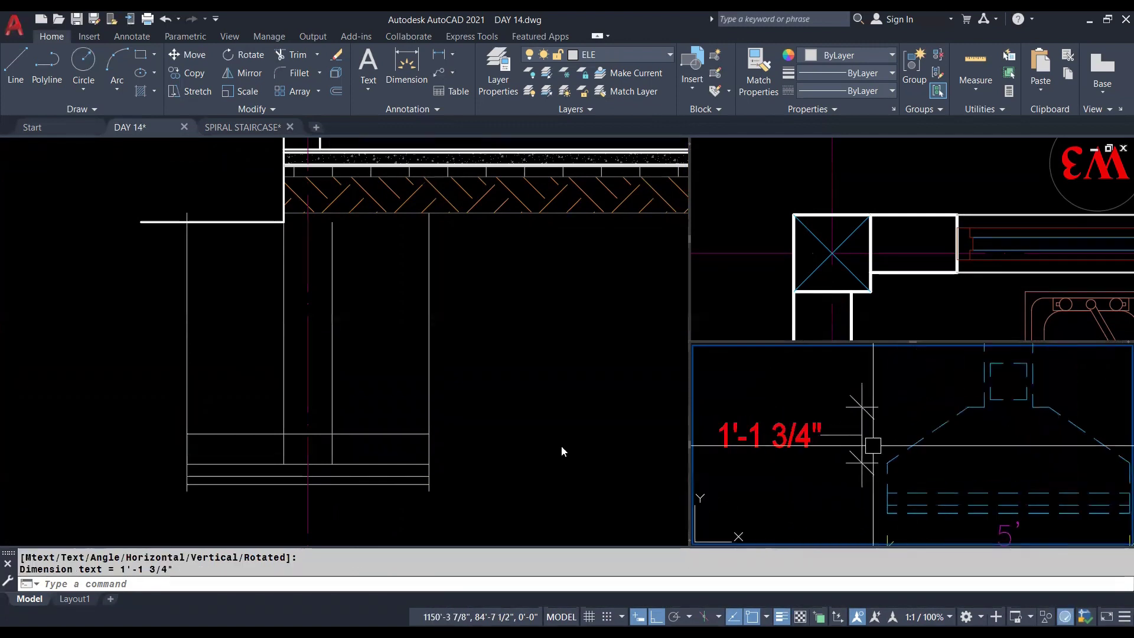
left_click(300, 406)
middle_click_drag(300, 405, 345, 410)
key("Escape")
Step: Offset the footing base line 1'4 higher to set the slope's top
left_click(291, 444)
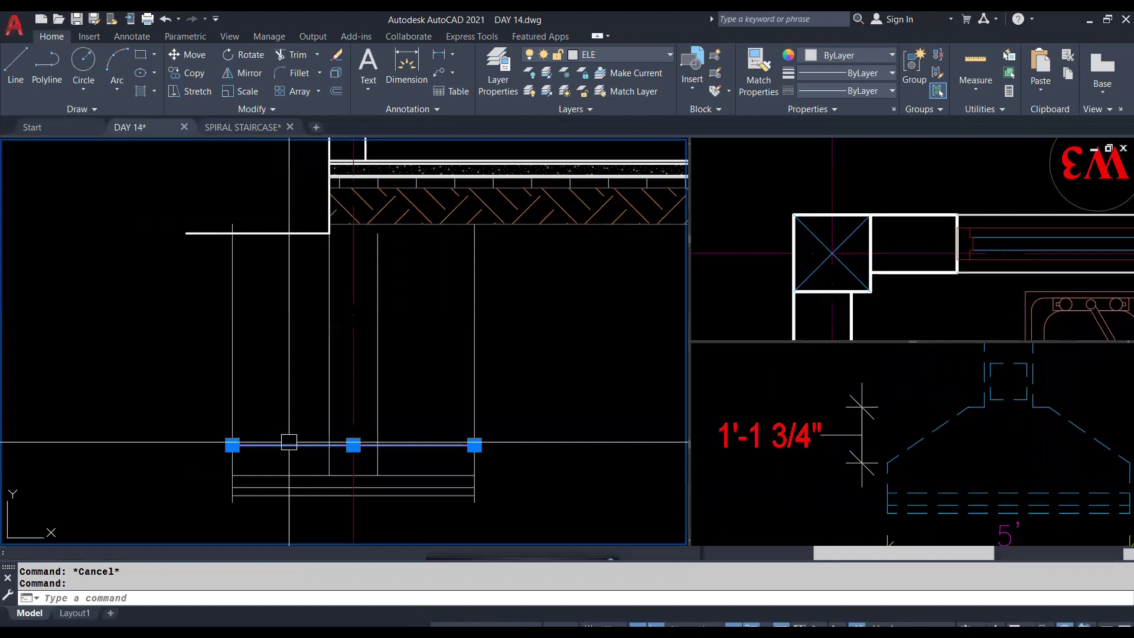
type("o")
key("Return")
type("1'4")
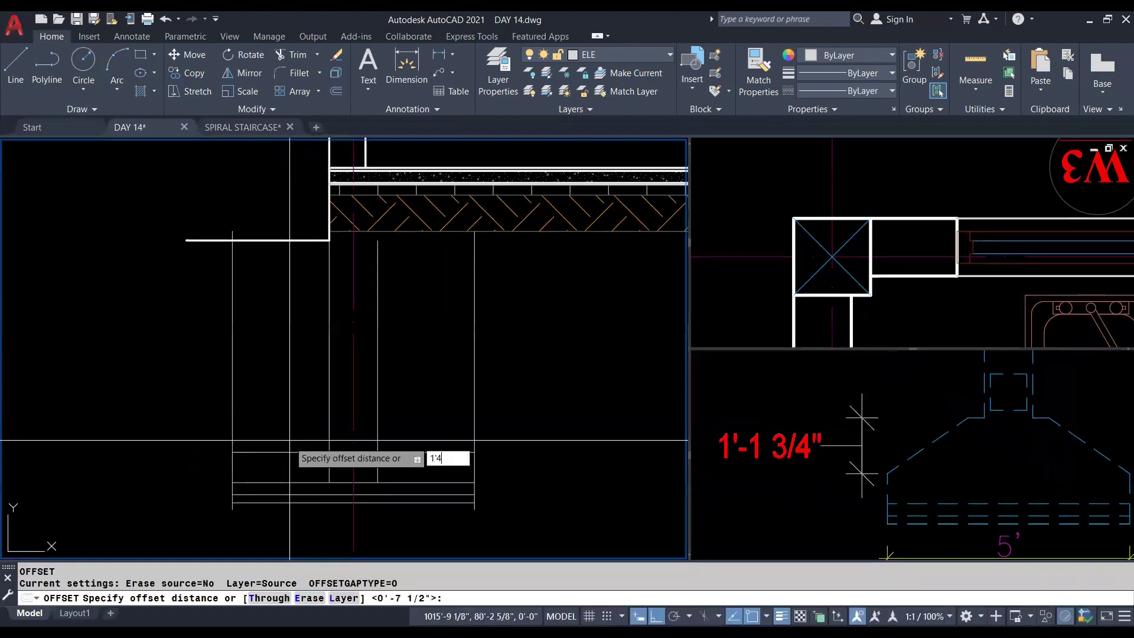
key("Return")
key("Escape")
left_click(323, 360)
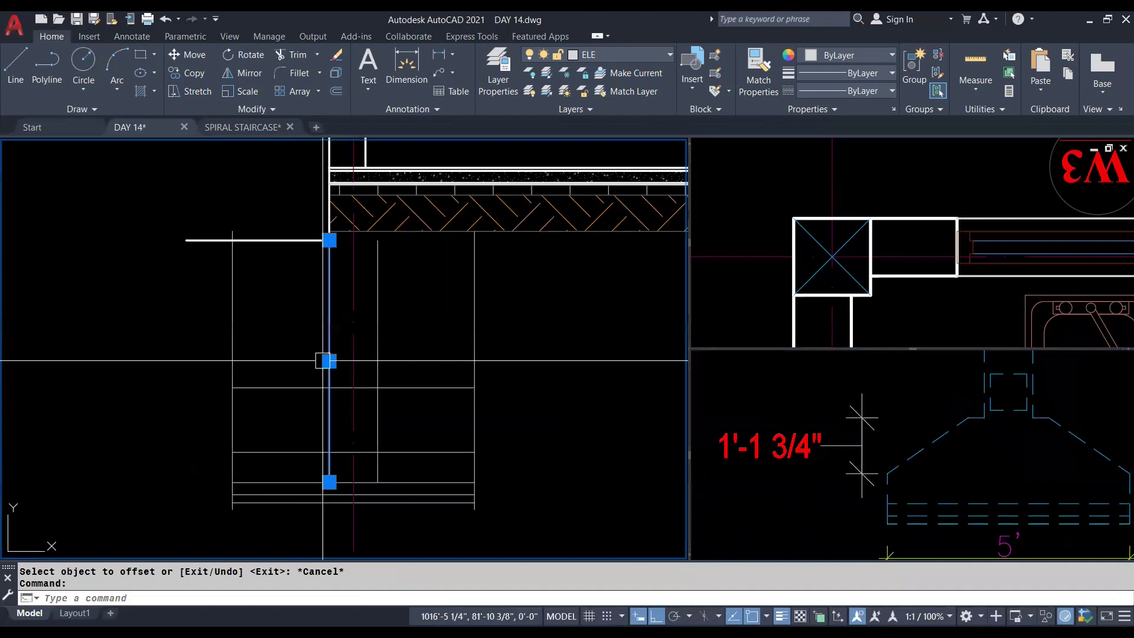
key("Return")
key("Return")
left_click(323, 360)
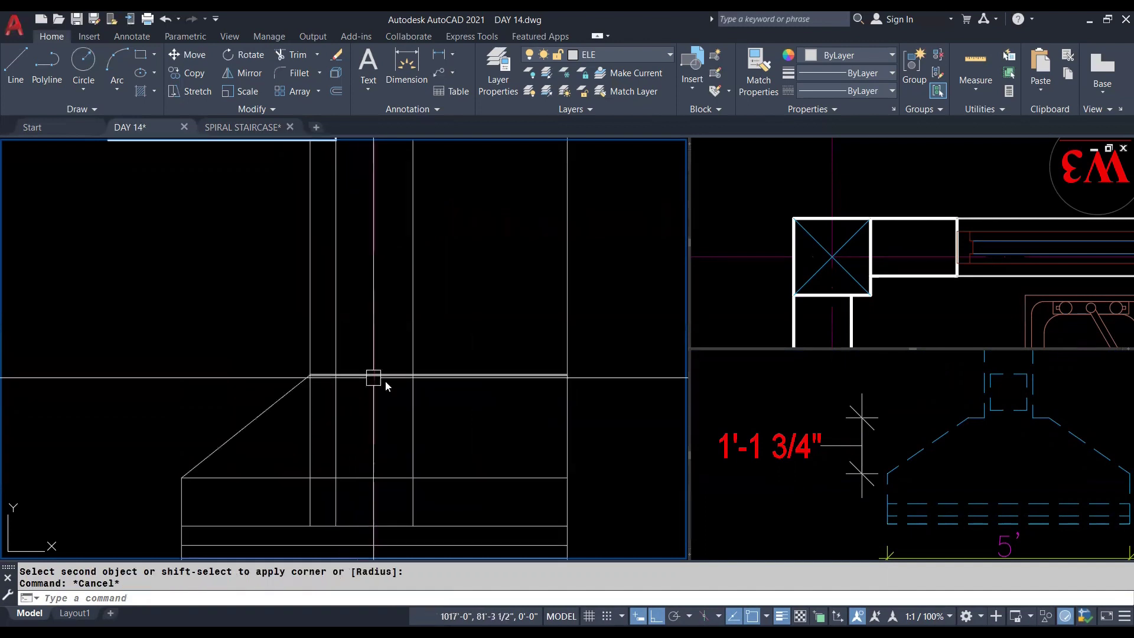
Step: Erase the leftover horizontal segment and the two extra vertical construction lines
left_click(470, 375)
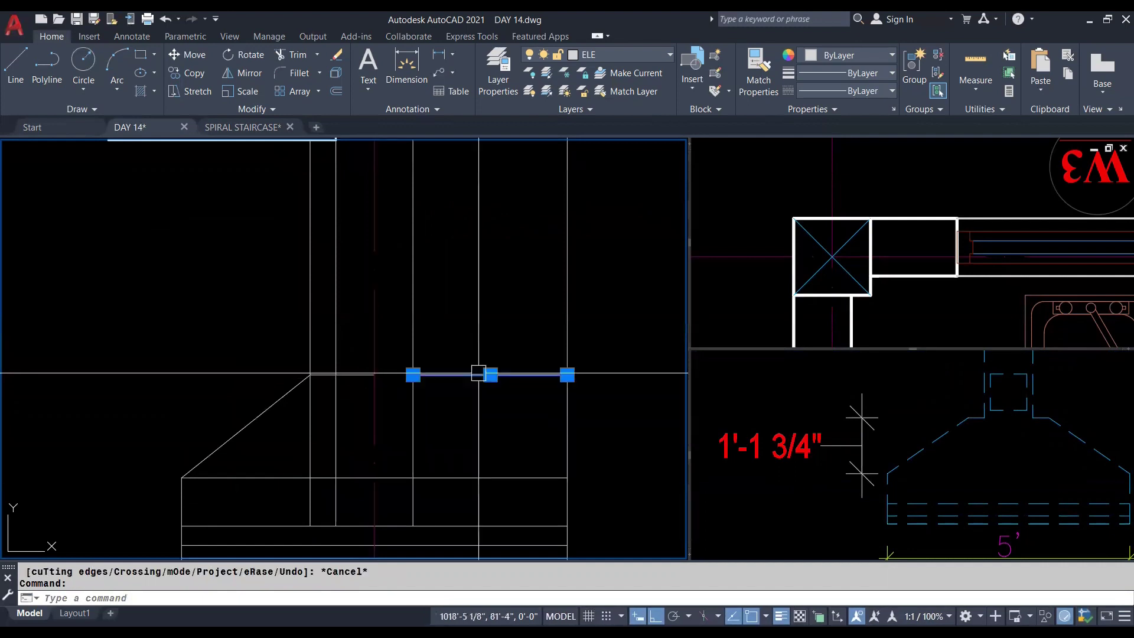
key("Delete")
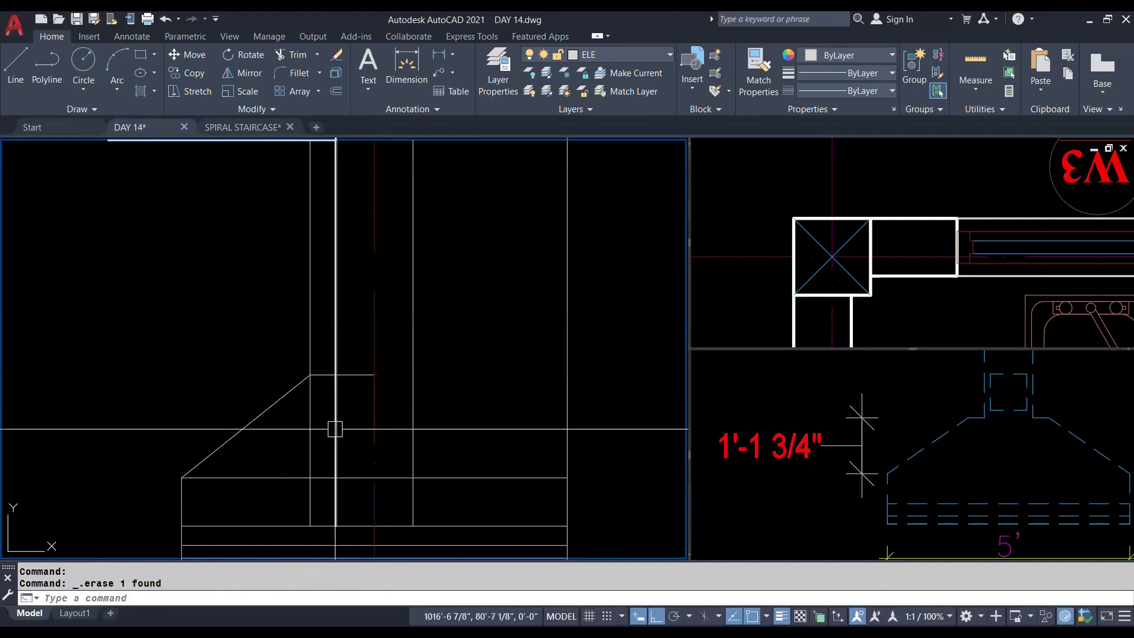
left_click(334, 440)
left_click(313, 440)
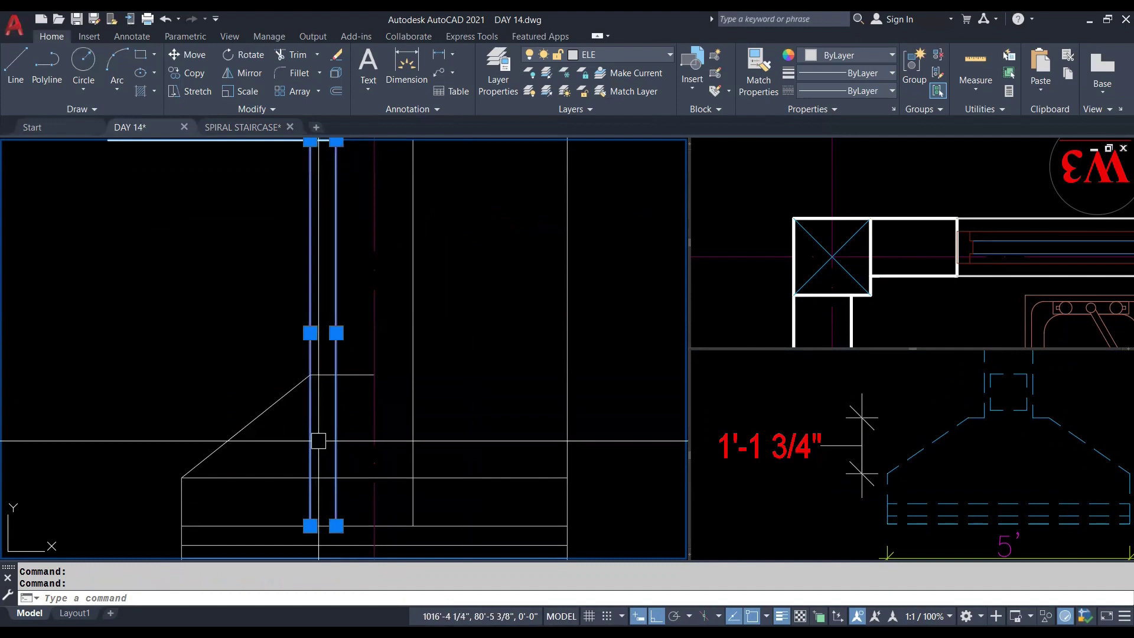
key("Delete")
scroll(342, 363, "down", 4)
scroll(271, 435, "up", 4)
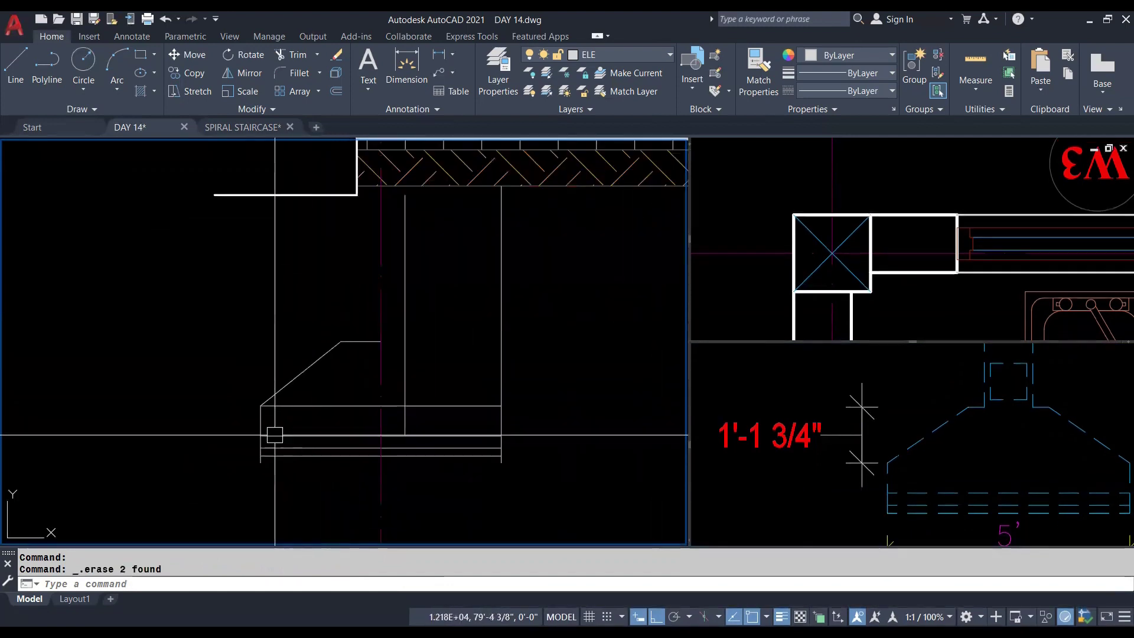
key("Escape")
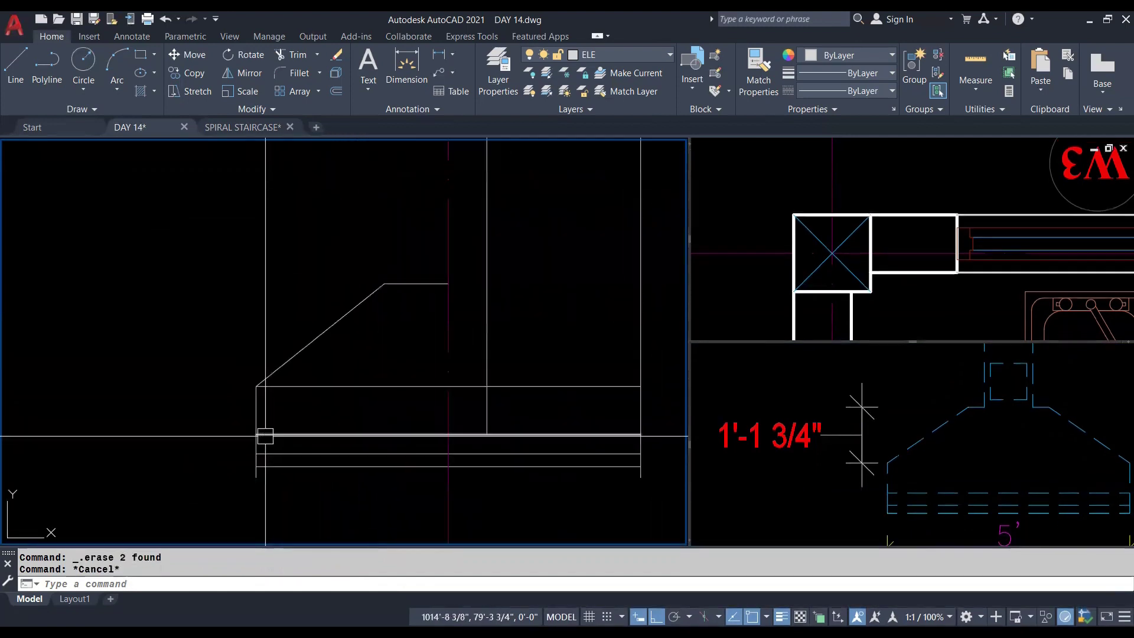
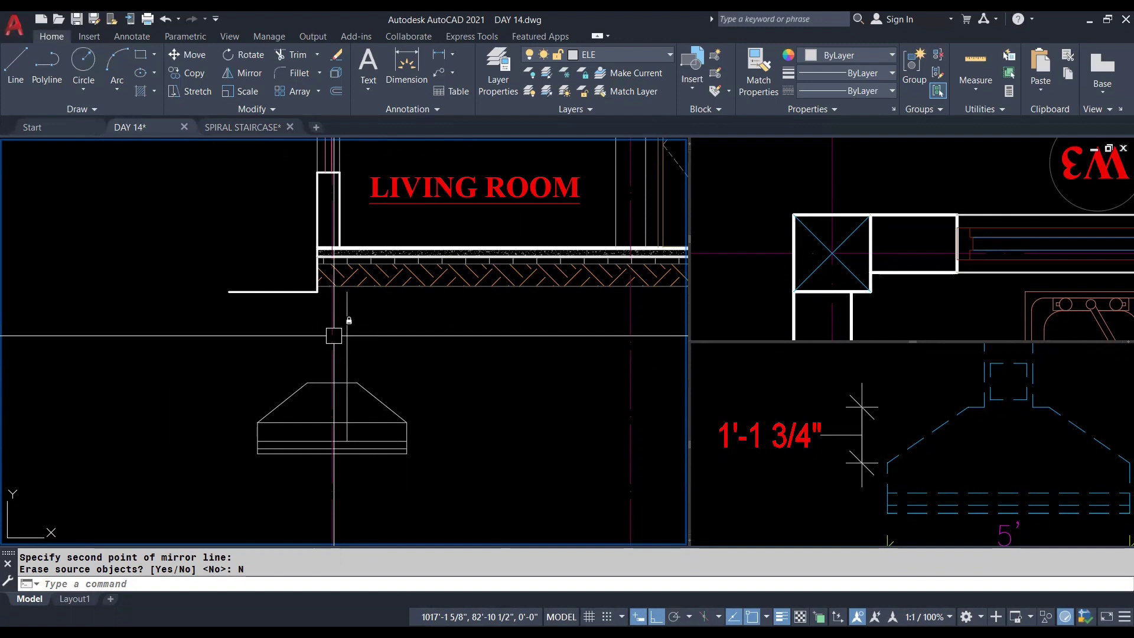
Step: Cancel the trim and zoom around the plan view to find the footing
type("tr")
key("Return")
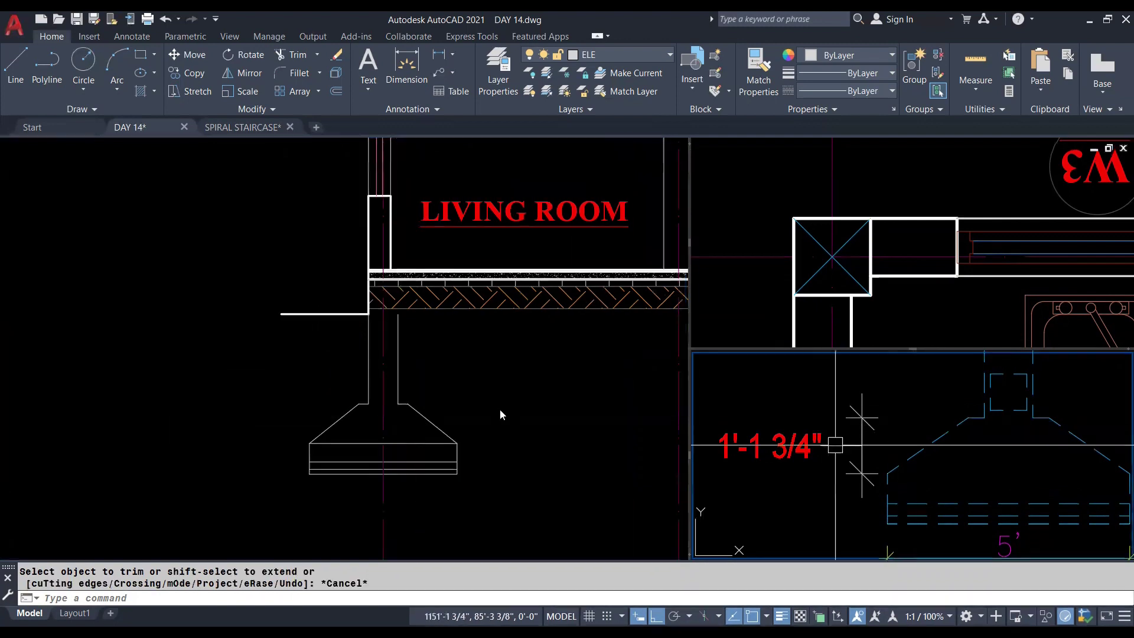
key("Escape")
key("Escape")
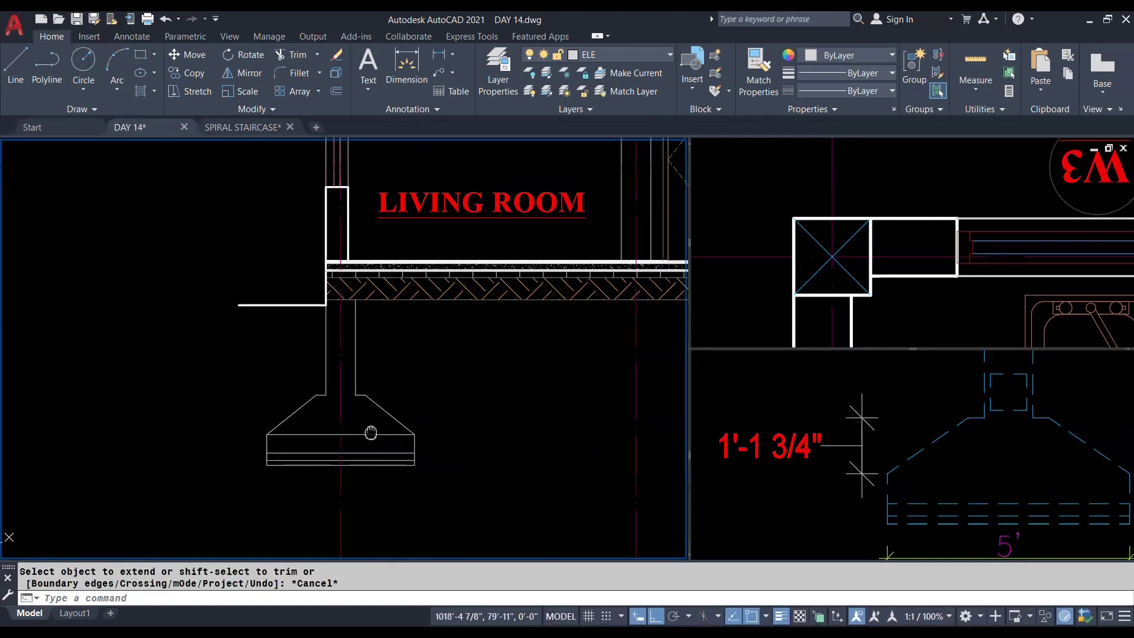
scroll(348, 432, "down", 4)
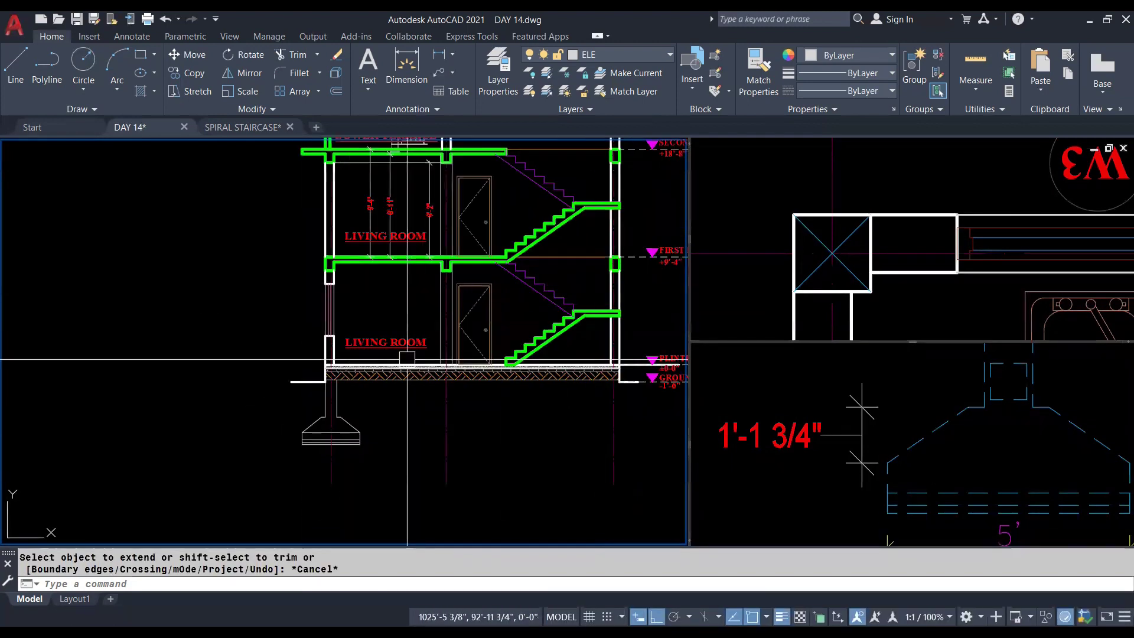
left_click(717, 262)
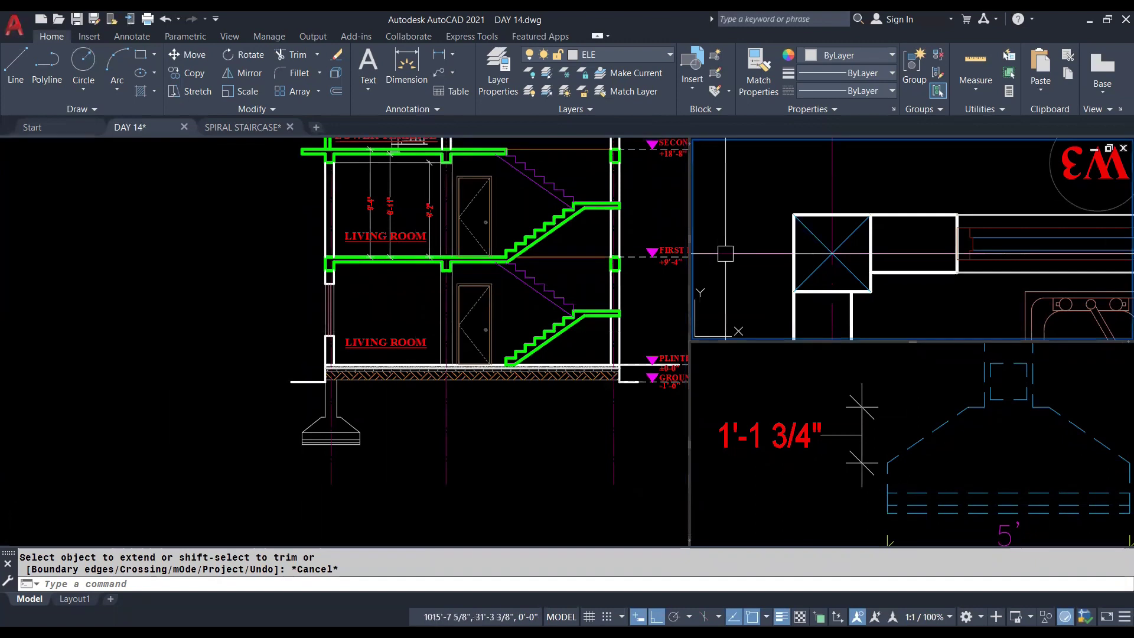
scroll(827, 257, "down", 3)
scroll(855, 253, "down", 3)
scroll(855, 252, "down", 3)
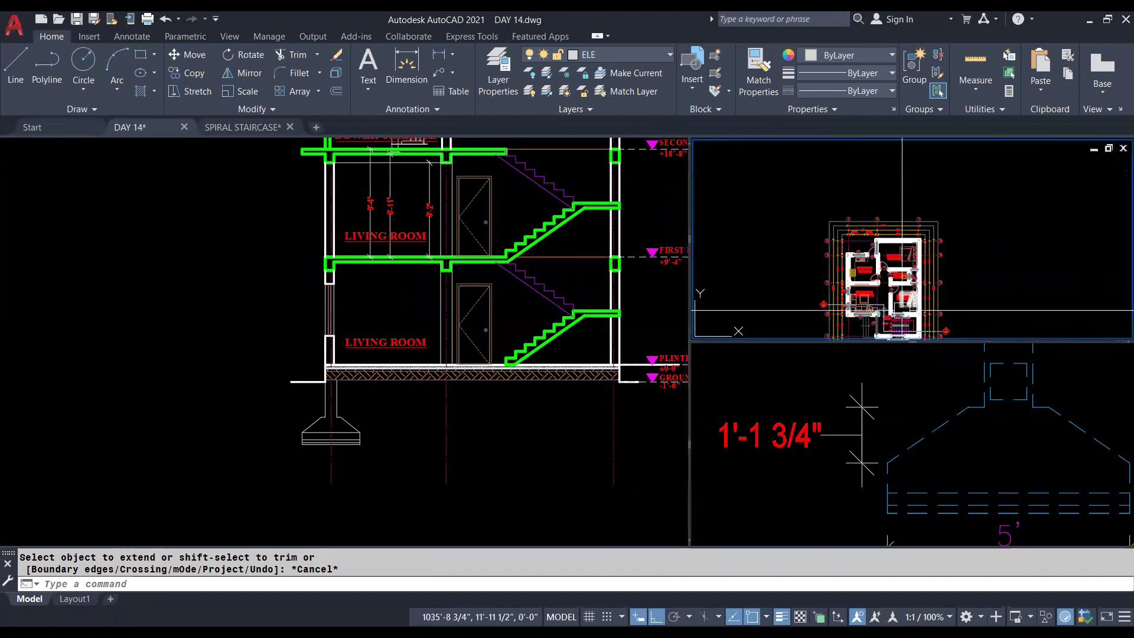
scroll(886, 297, "up", 2)
scroll(944, 272, "up", 3)
scroll(870, 289, "up", 2)
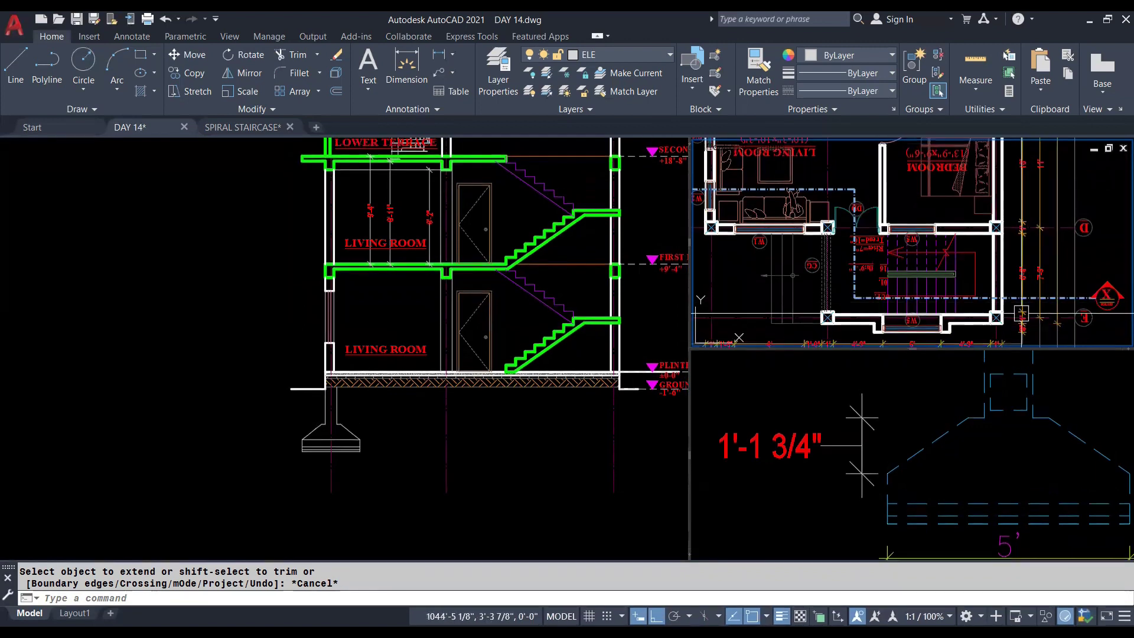
Step: In the section view, select the footing's bottom line and erase it
left_click(309, 443)
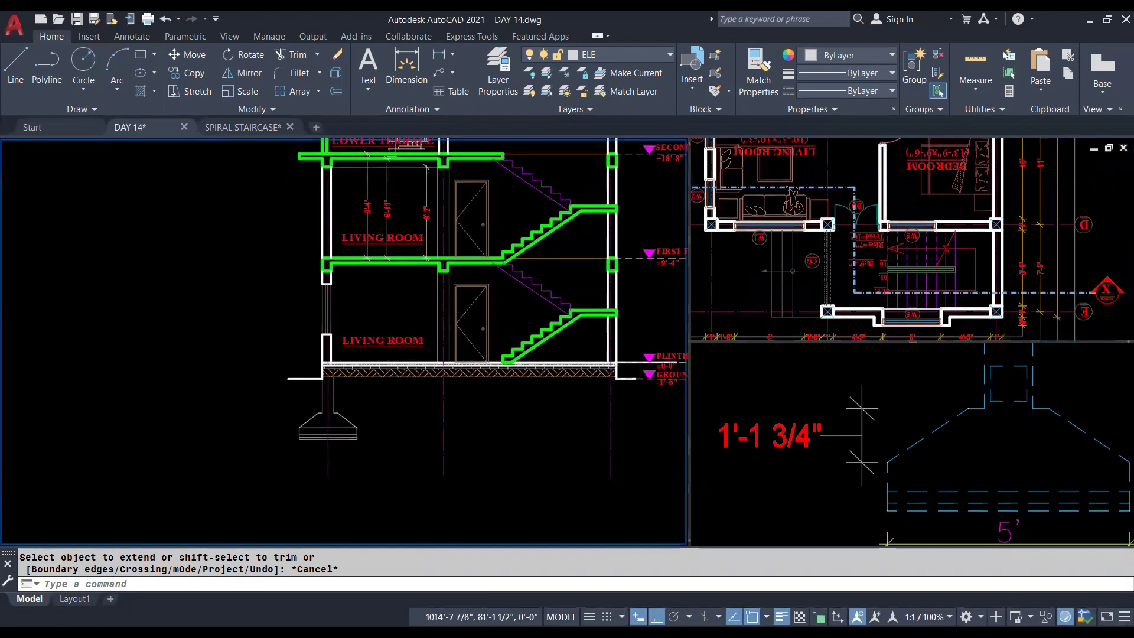
scroll(361, 430, "up", 4)
key("Escape")
left_click(243, 422)
key("Delete")
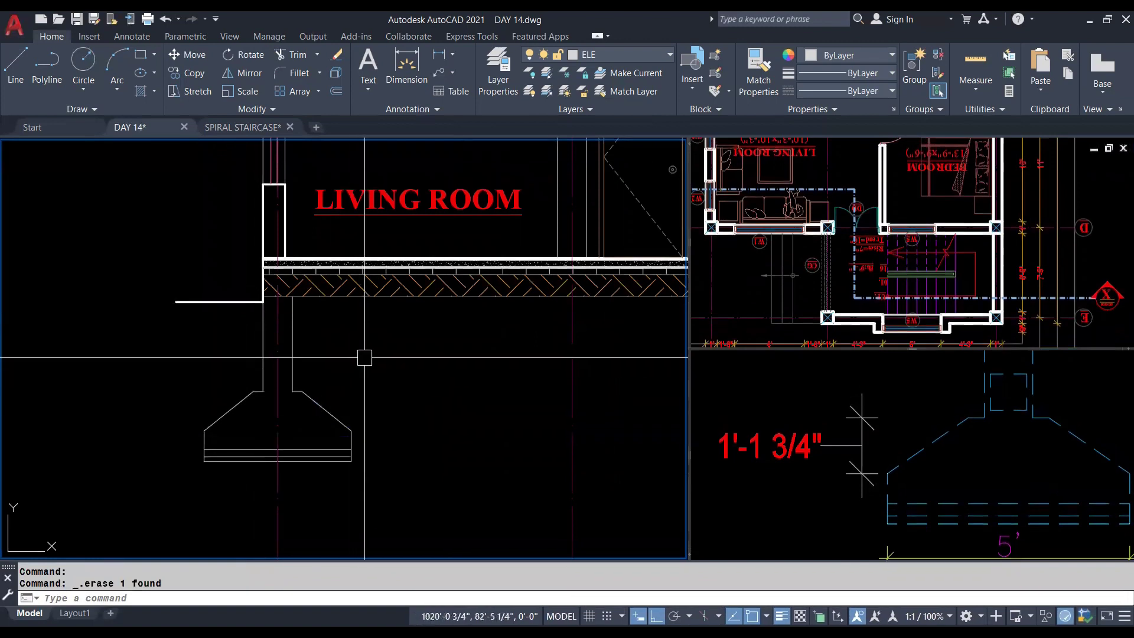
Step: Window-select the whole footing outline and give it the DASHED2 linetype
left_click(292, 348)
left_click(202, 362)
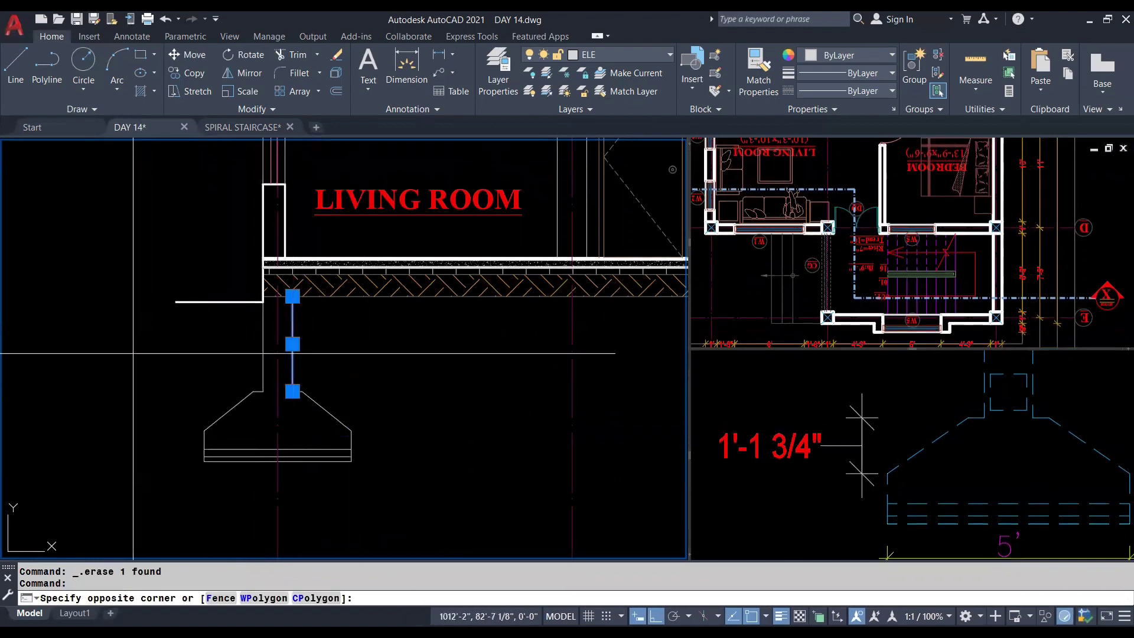
left_click(360, 474)
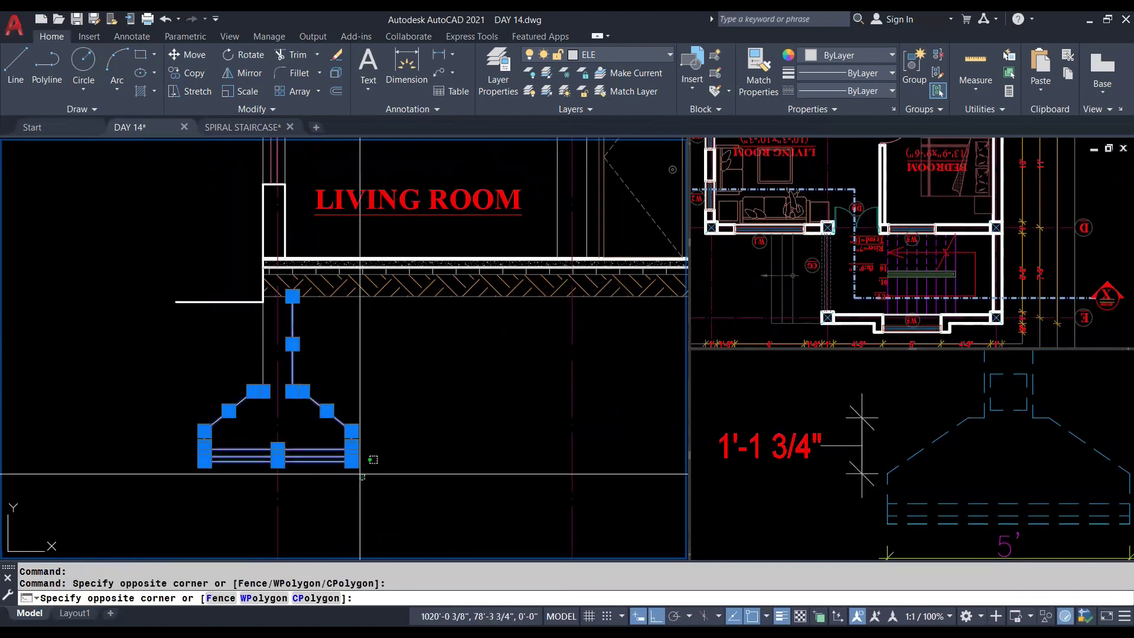
left_click(623, 59)
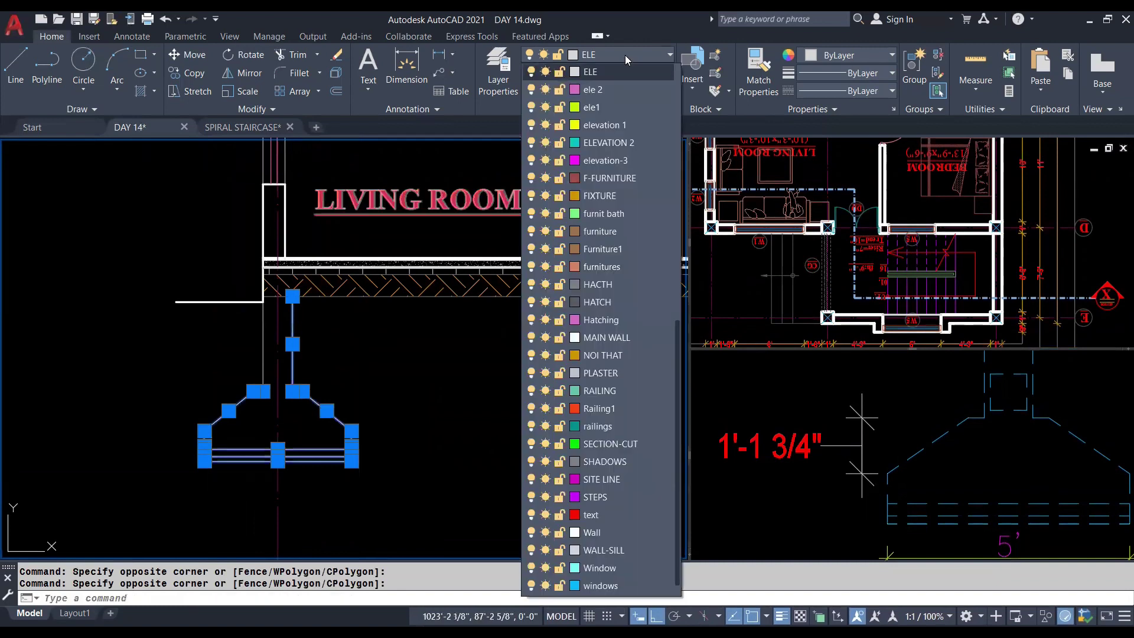
left_click(862, 91)
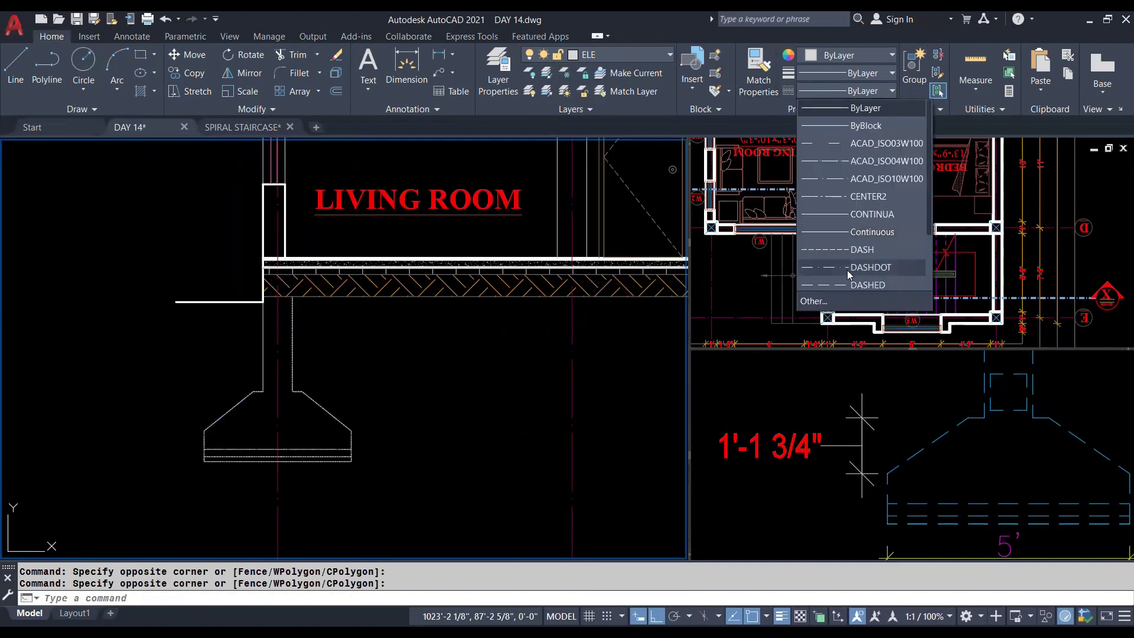
scroll(850, 254, "down", 2)
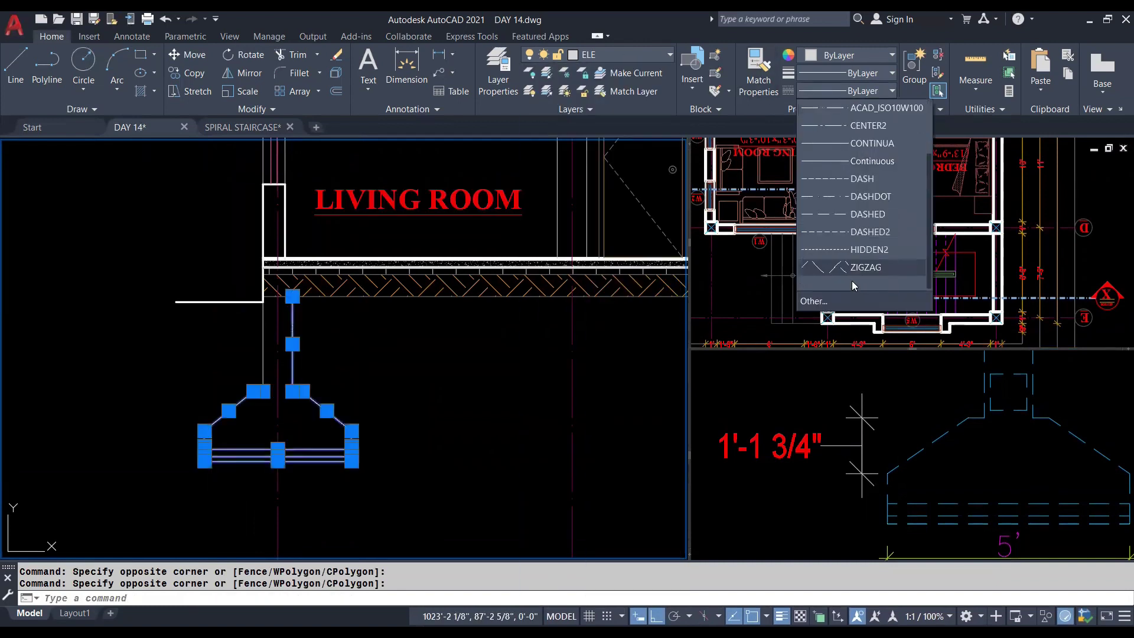
left_click(853, 231)
Step: Set the footing lines' linetype scale to 10 in Properties
key("ctrl+1")
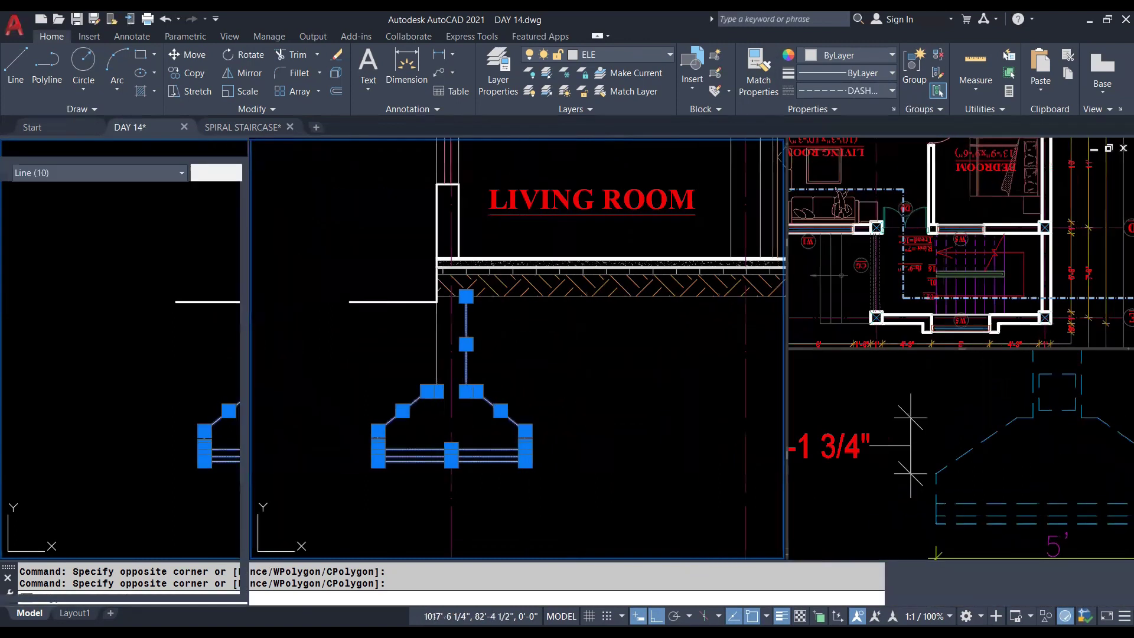
left_click(137, 253)
type("10")
key("Return")
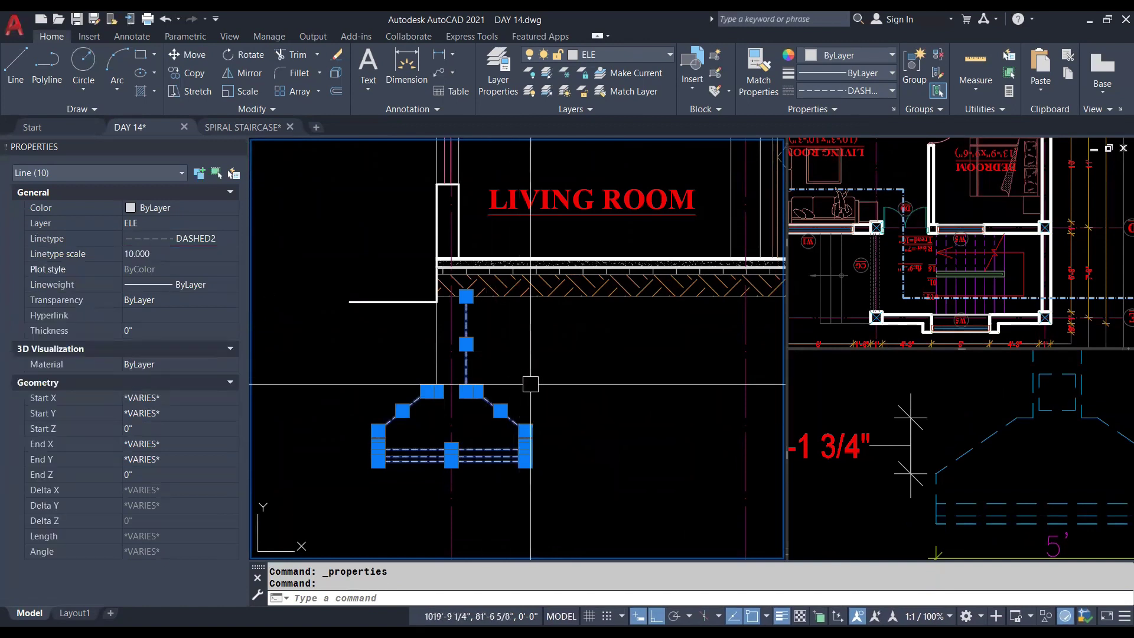
key("Escape")
left_click(490, 404)
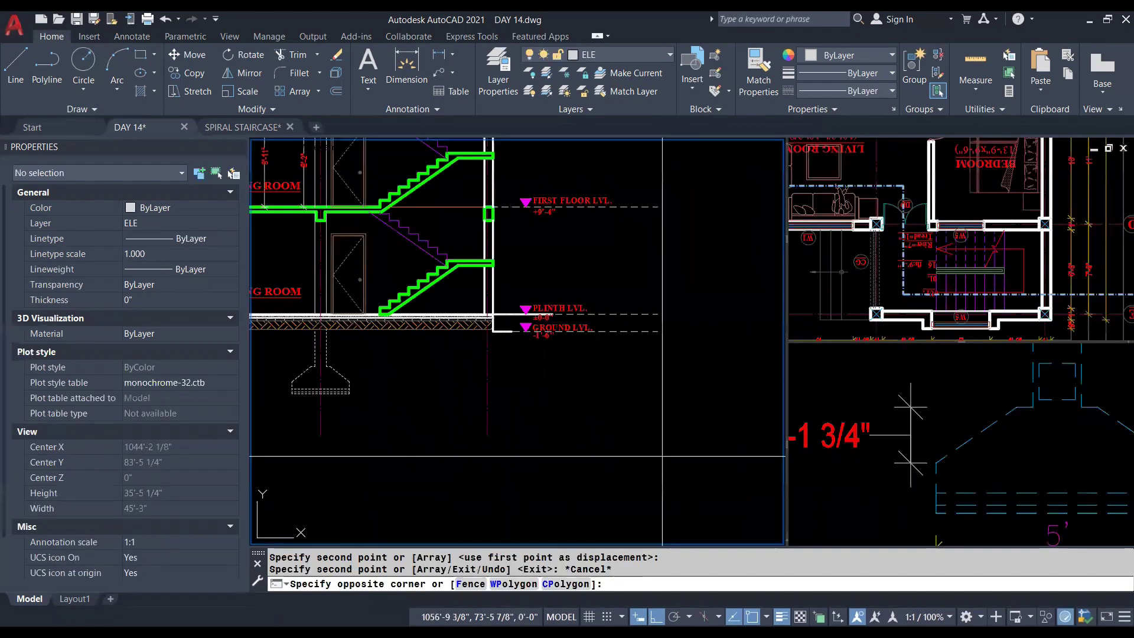
Step: Select all the dashed footing lines and copy them to a new spot with CO
key("Escape")
left_click(940, 499)
scroll(940, 498, "down", 4)
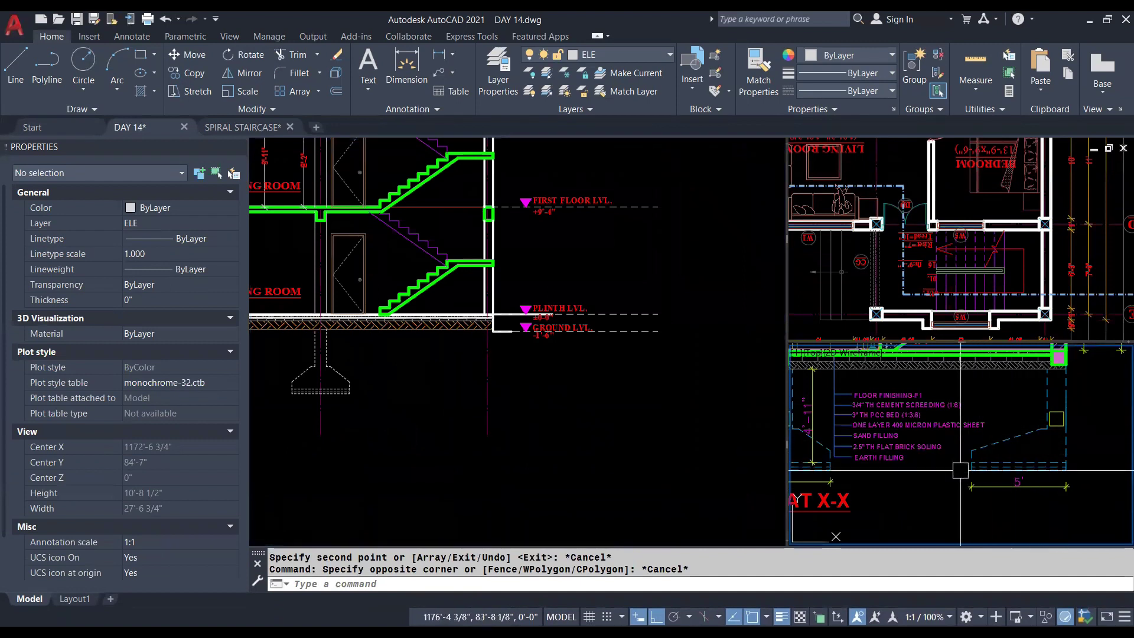
left_click(434, 467)
scroll(434, 467, "up", 3)
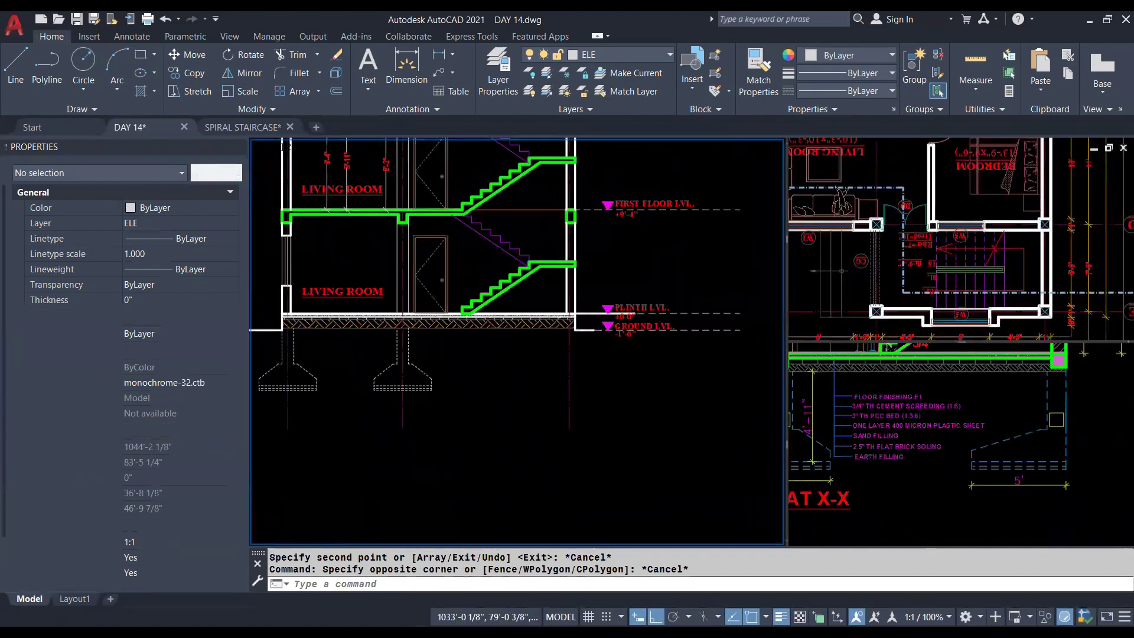
scroll(446, 355, "up", 2)
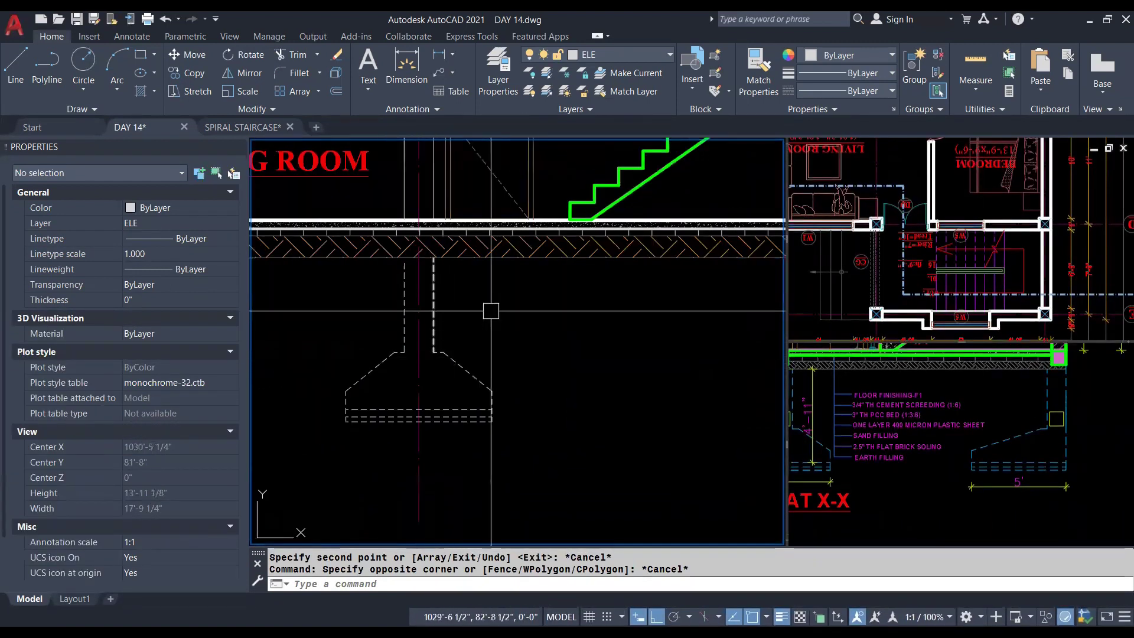
left_click(554, 340)
left_click(381, 454)
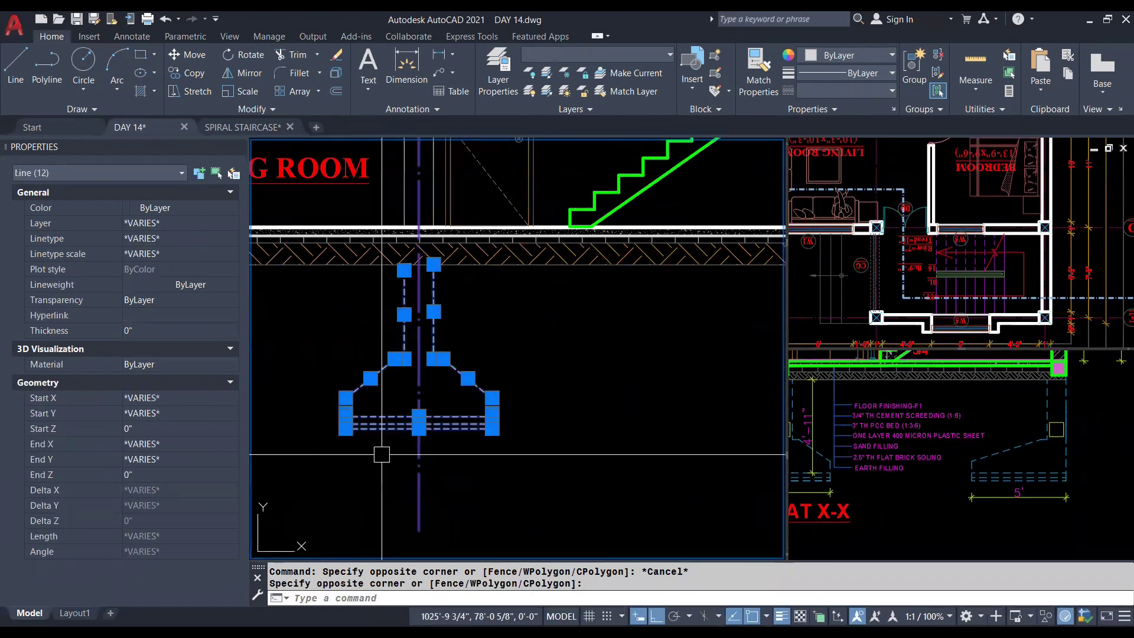
type("CO")
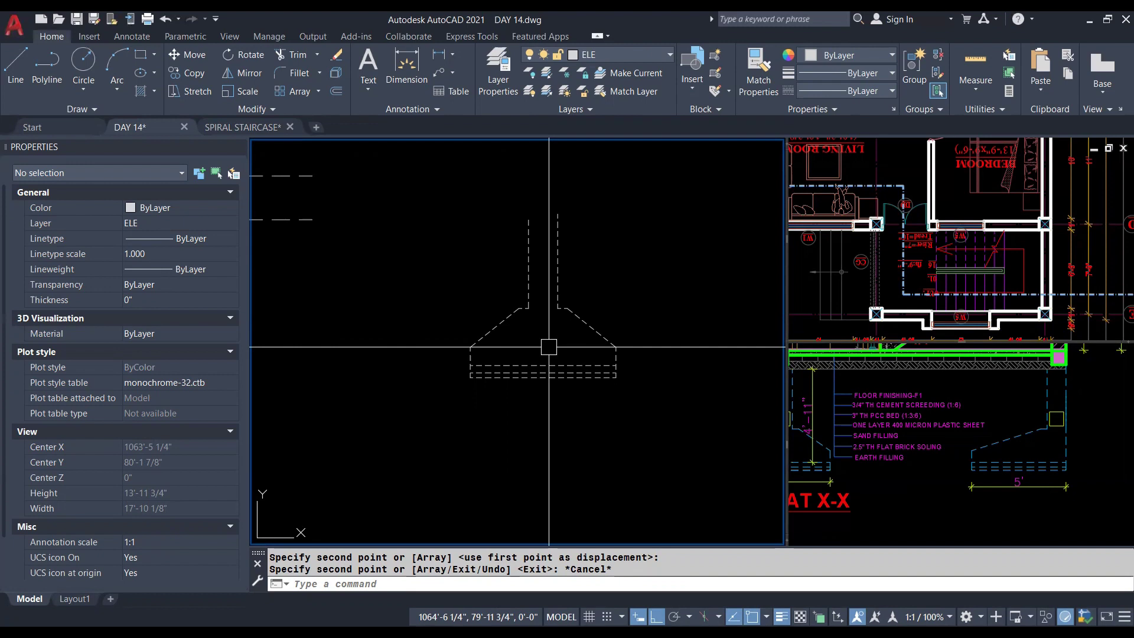
Step: Erase the copy's right sloped half, leaving a half footing
scroll(561, 307, "up", 2)
left_click(560, 298)
left_click(661, 434)
key("Delete")
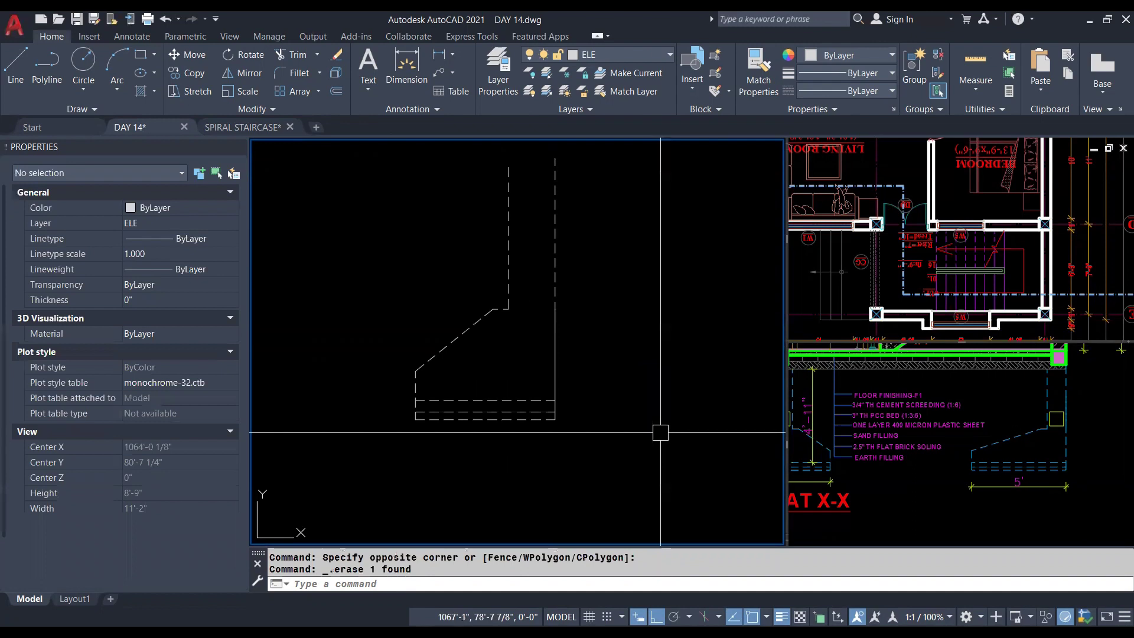
scroll(607, 506, "down", 4)
left_click(607, 506)
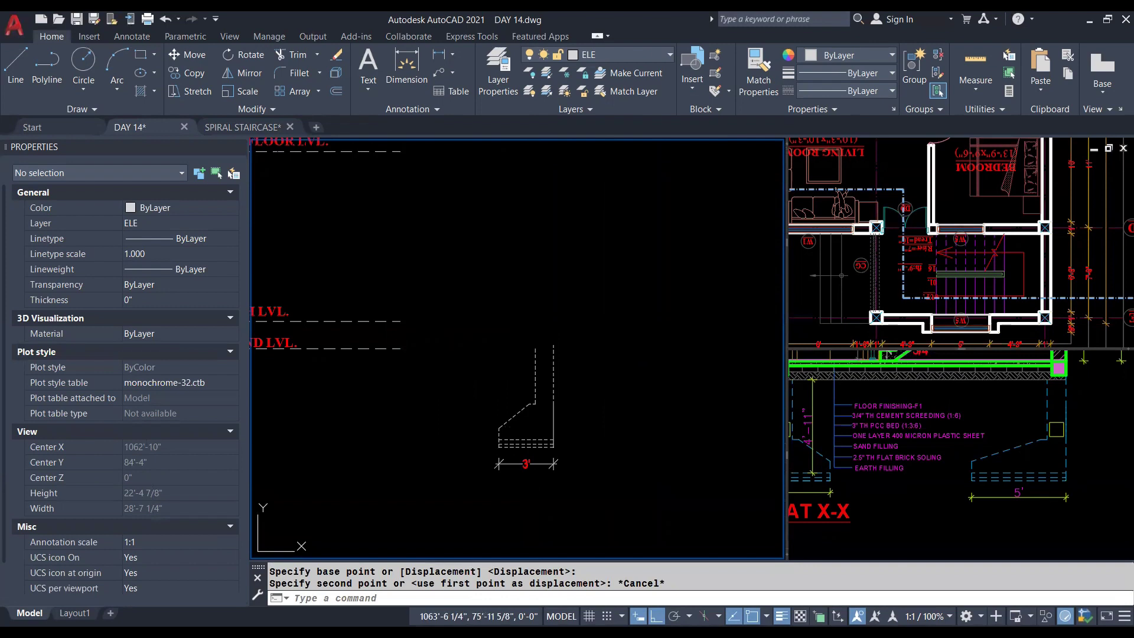
Step: Move the half footing and its dimension under the right outer wall, then pan up to the parapet
key("Escape")
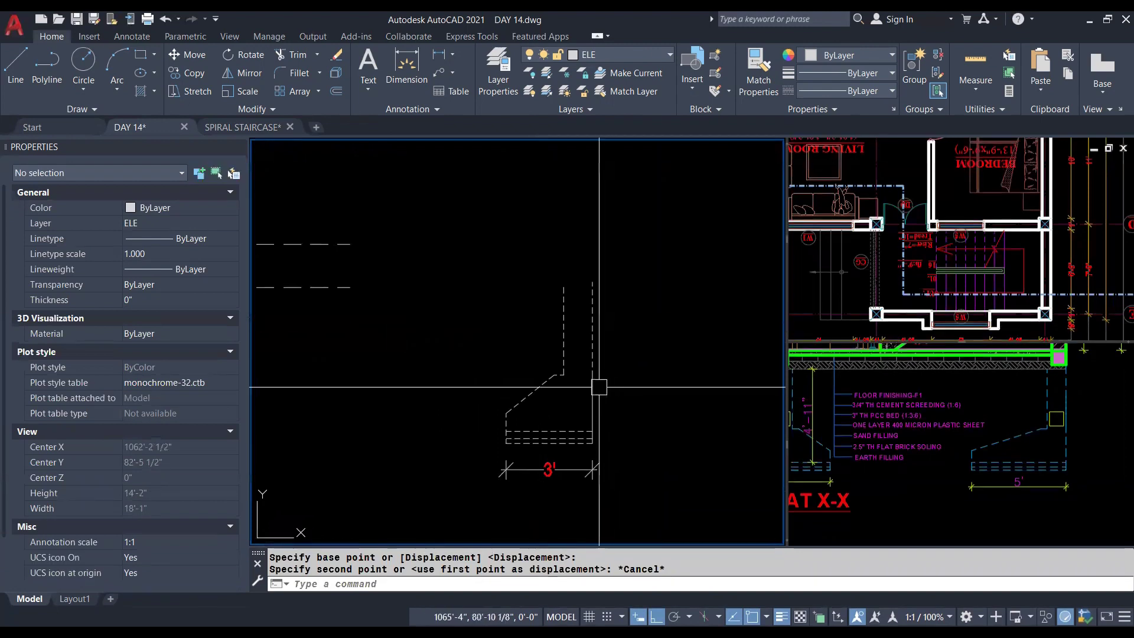
left_click(539, 511)
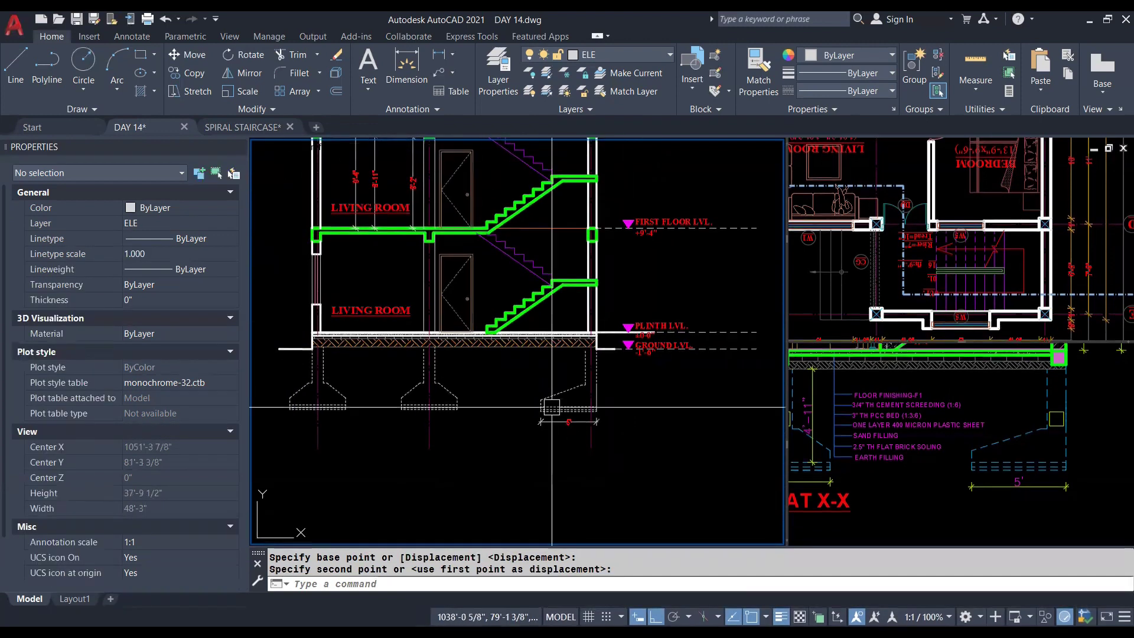
left_click(879, 440)
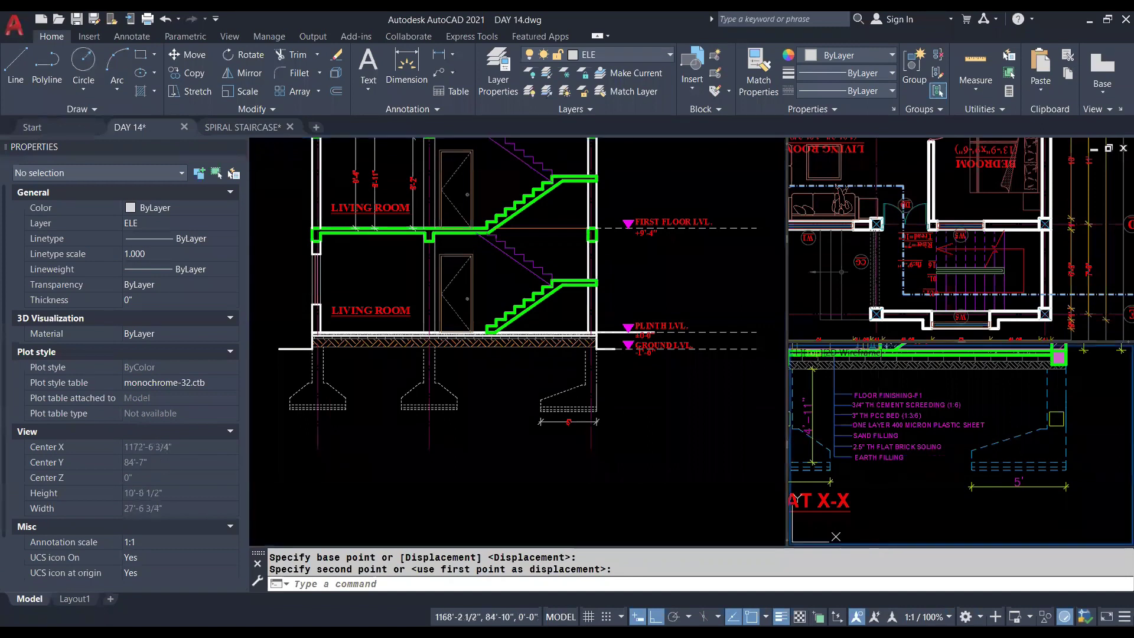
left_click(564, 314)
mouse_move(563, 314)
middle_mouse_down()
mouse_move(577, 460)
mouse_move(568, 455)
middle_mouse_up()
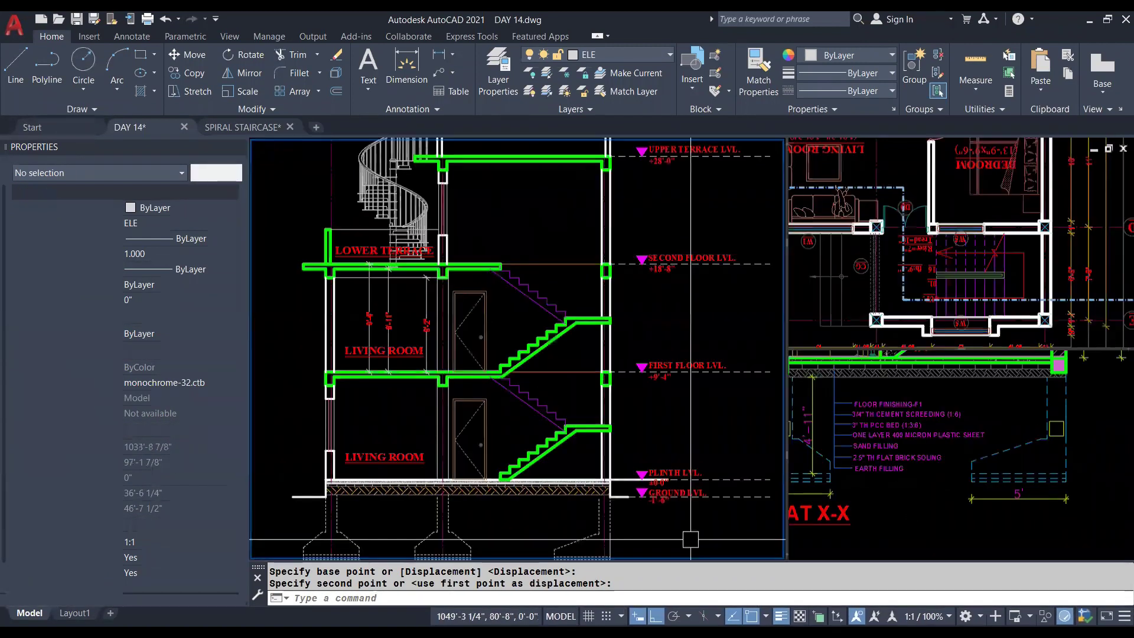
left_click(839, 398)
key("Escape")
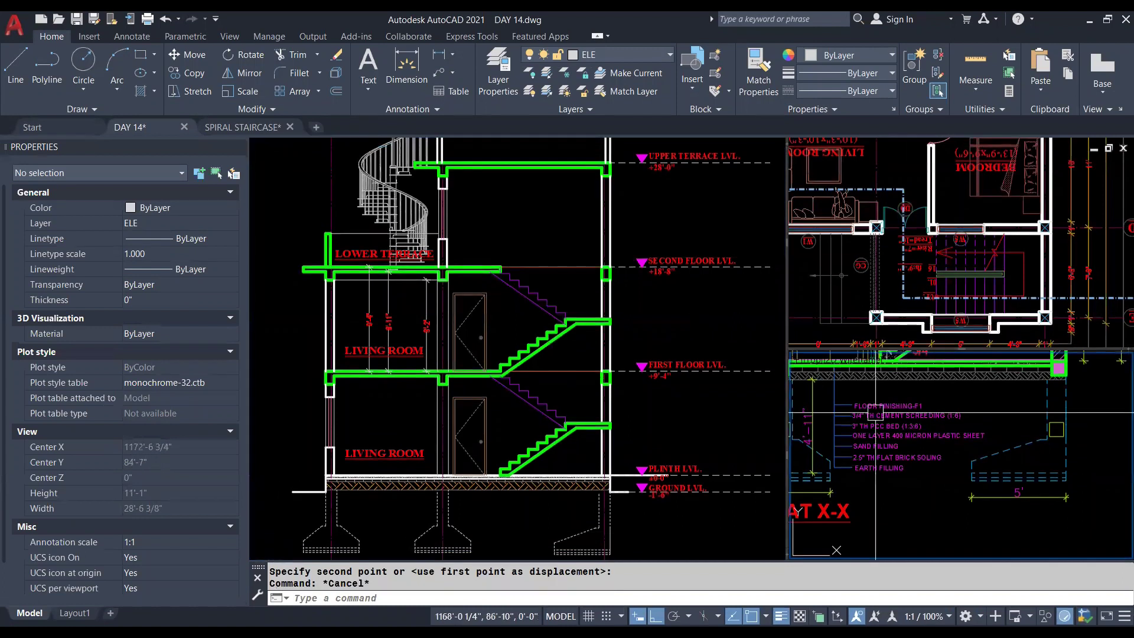
left_click(361, 321)
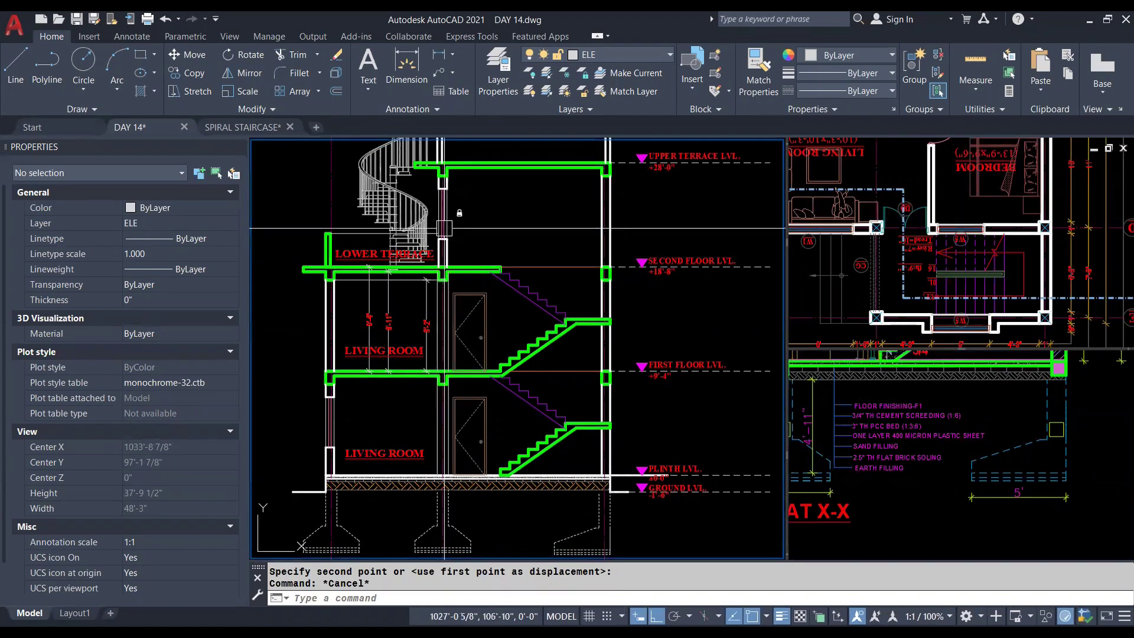
middle_click_drag(504, 236, 507, 375)
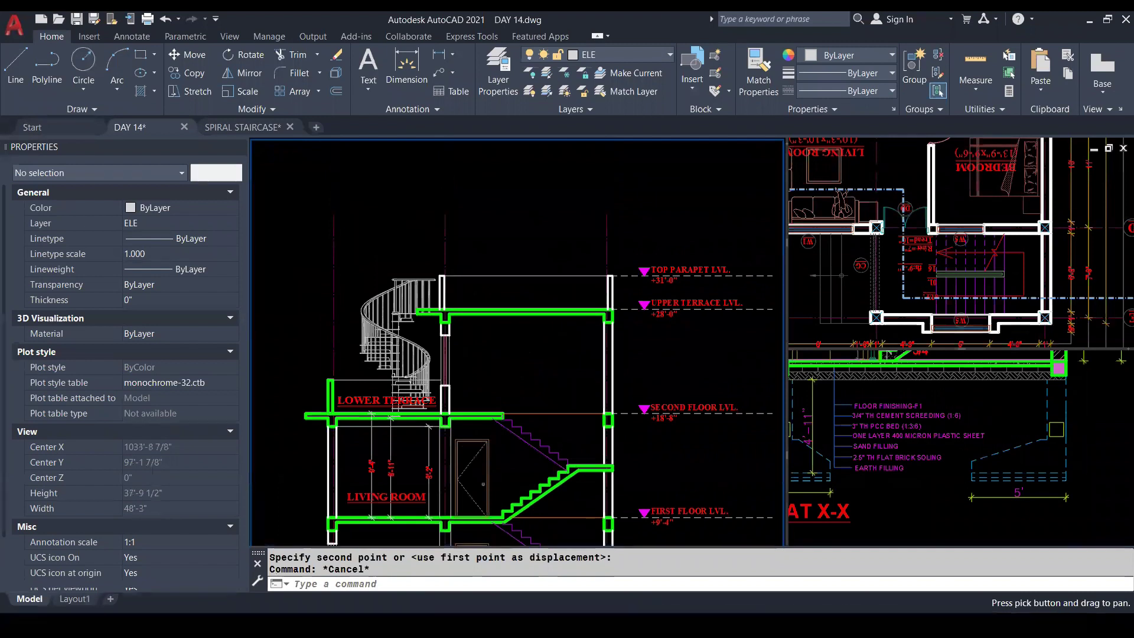